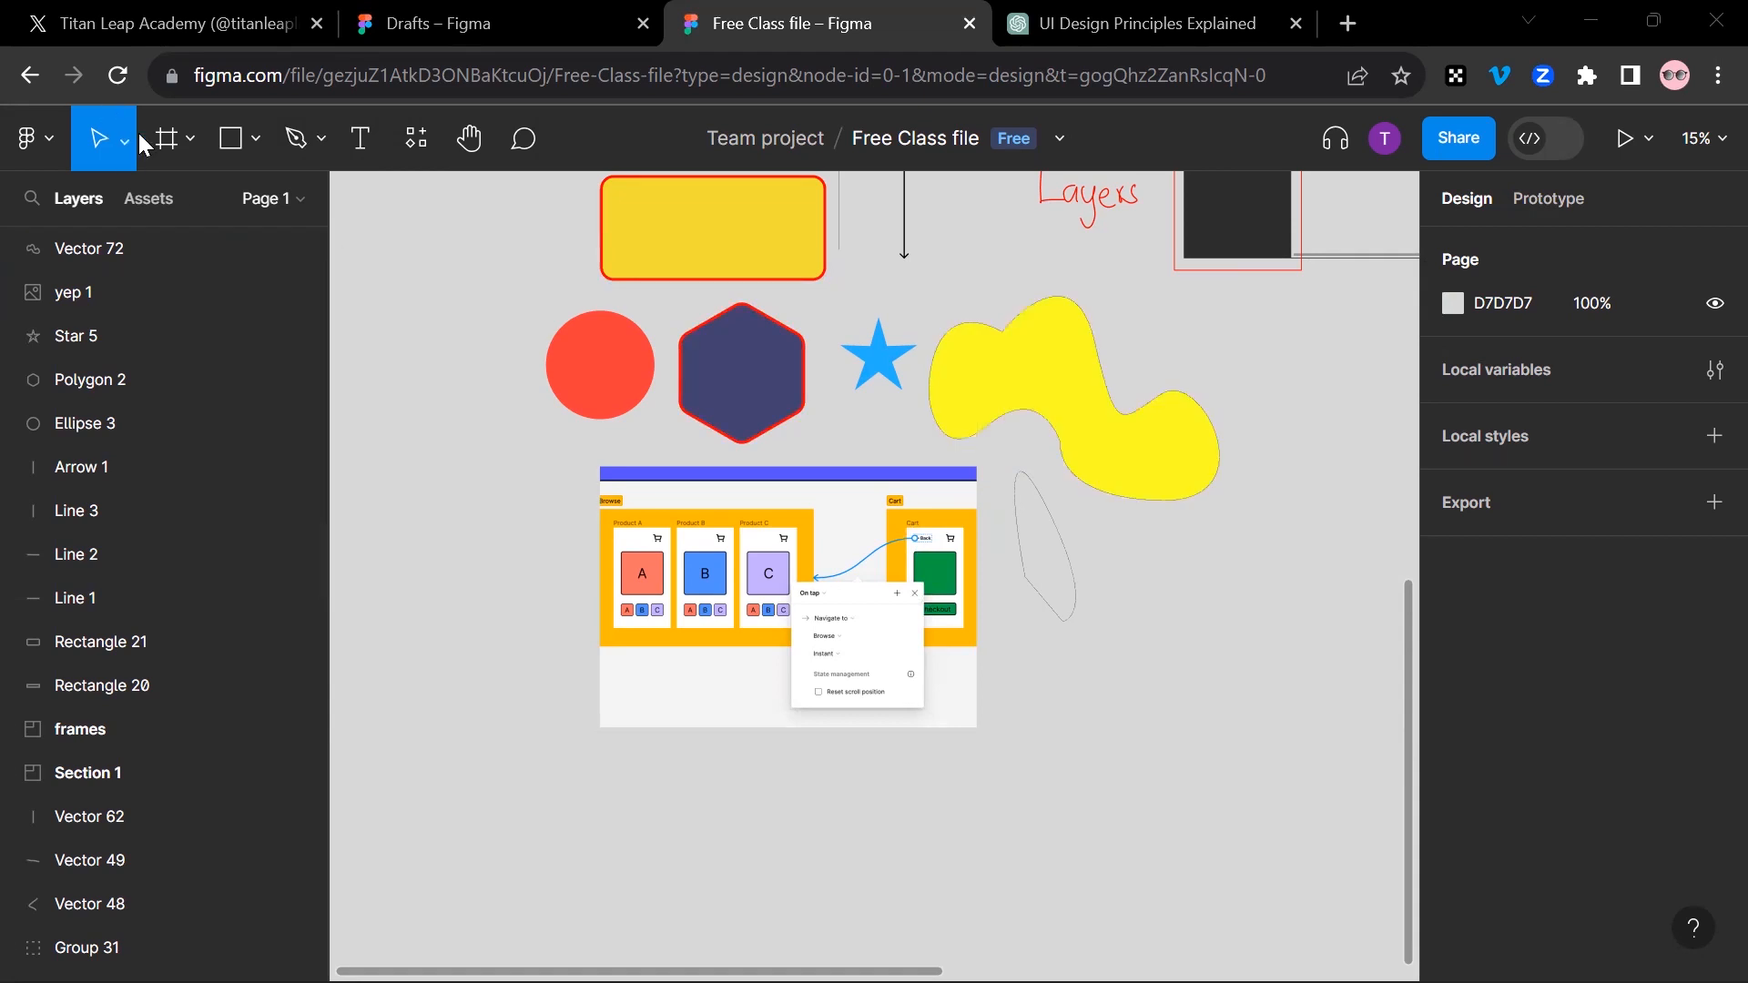
scroll(613, 390, "up", 8)
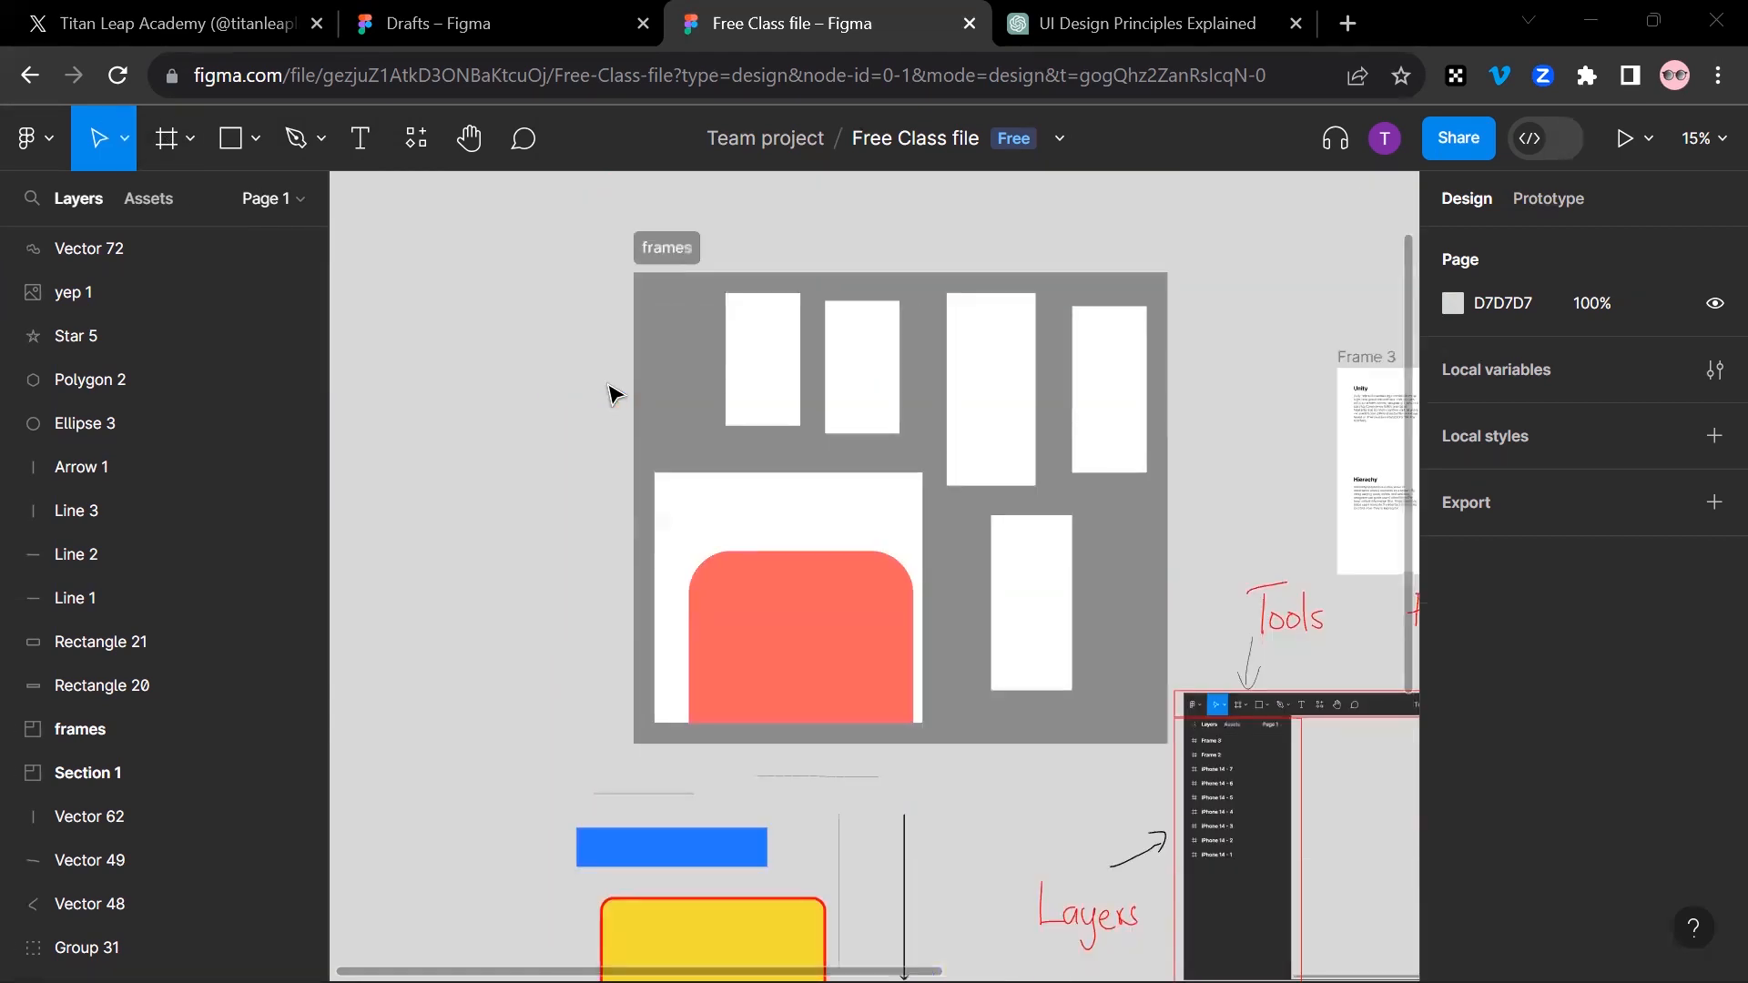
left_click_drag(1082, 391, 628, 116)
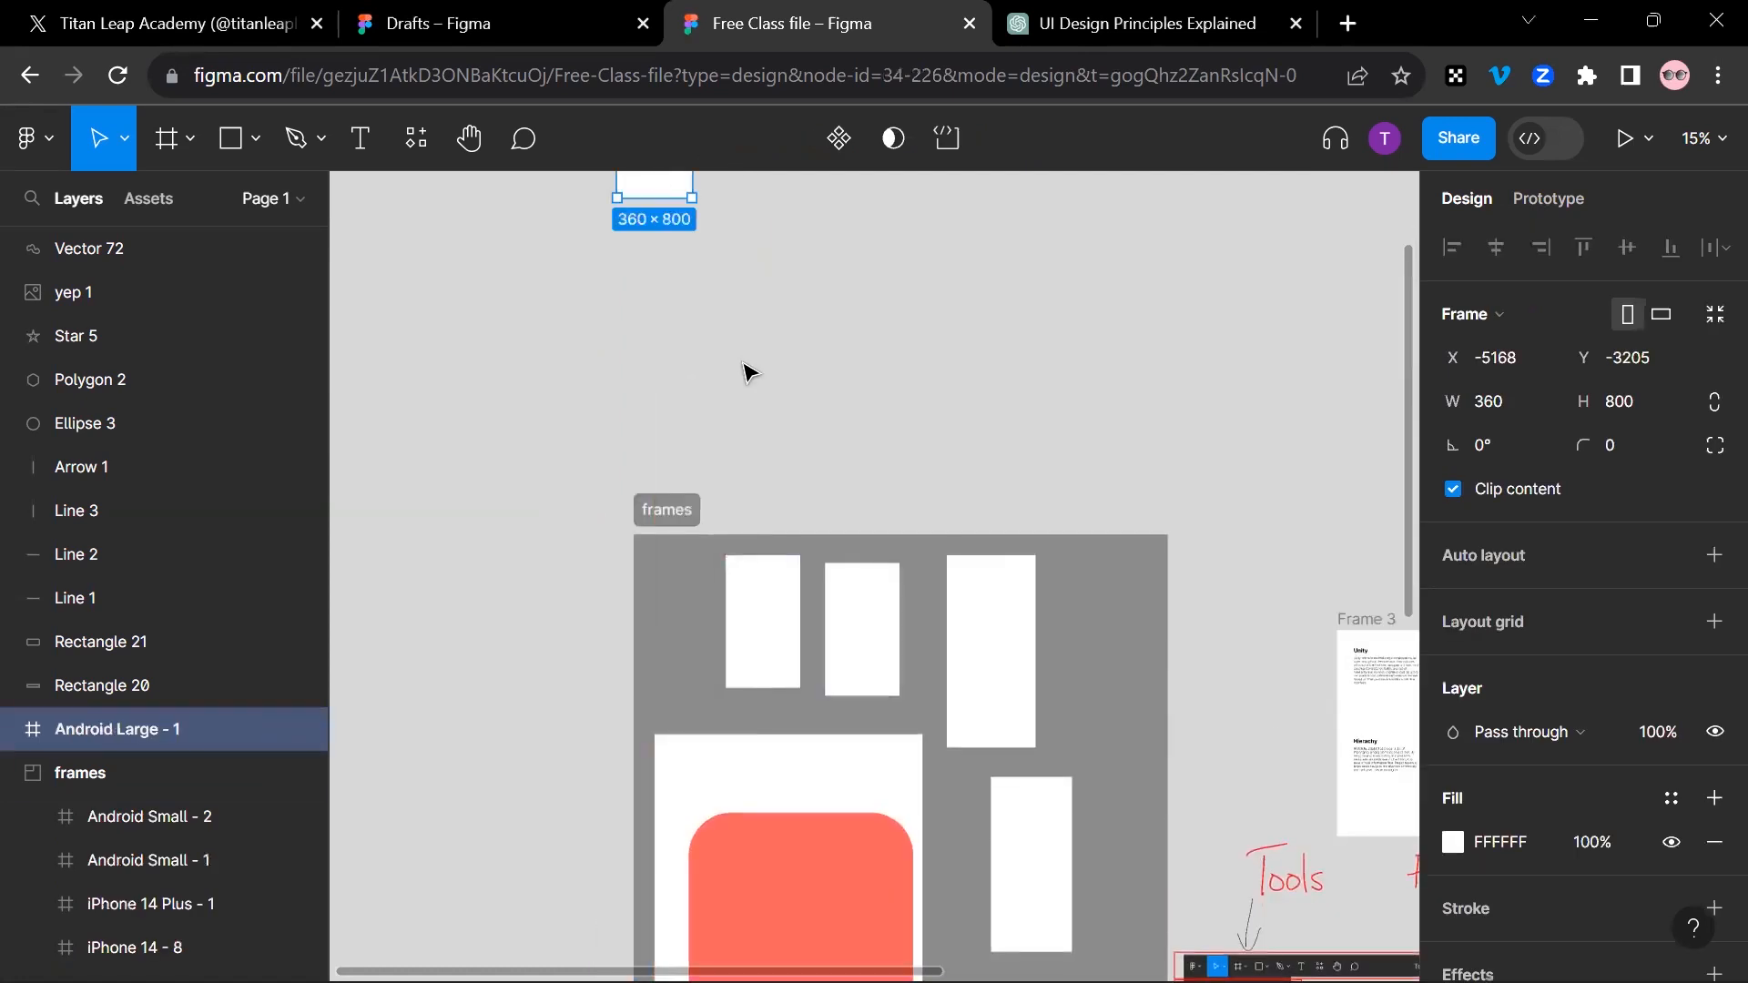
key("ctrl+z")
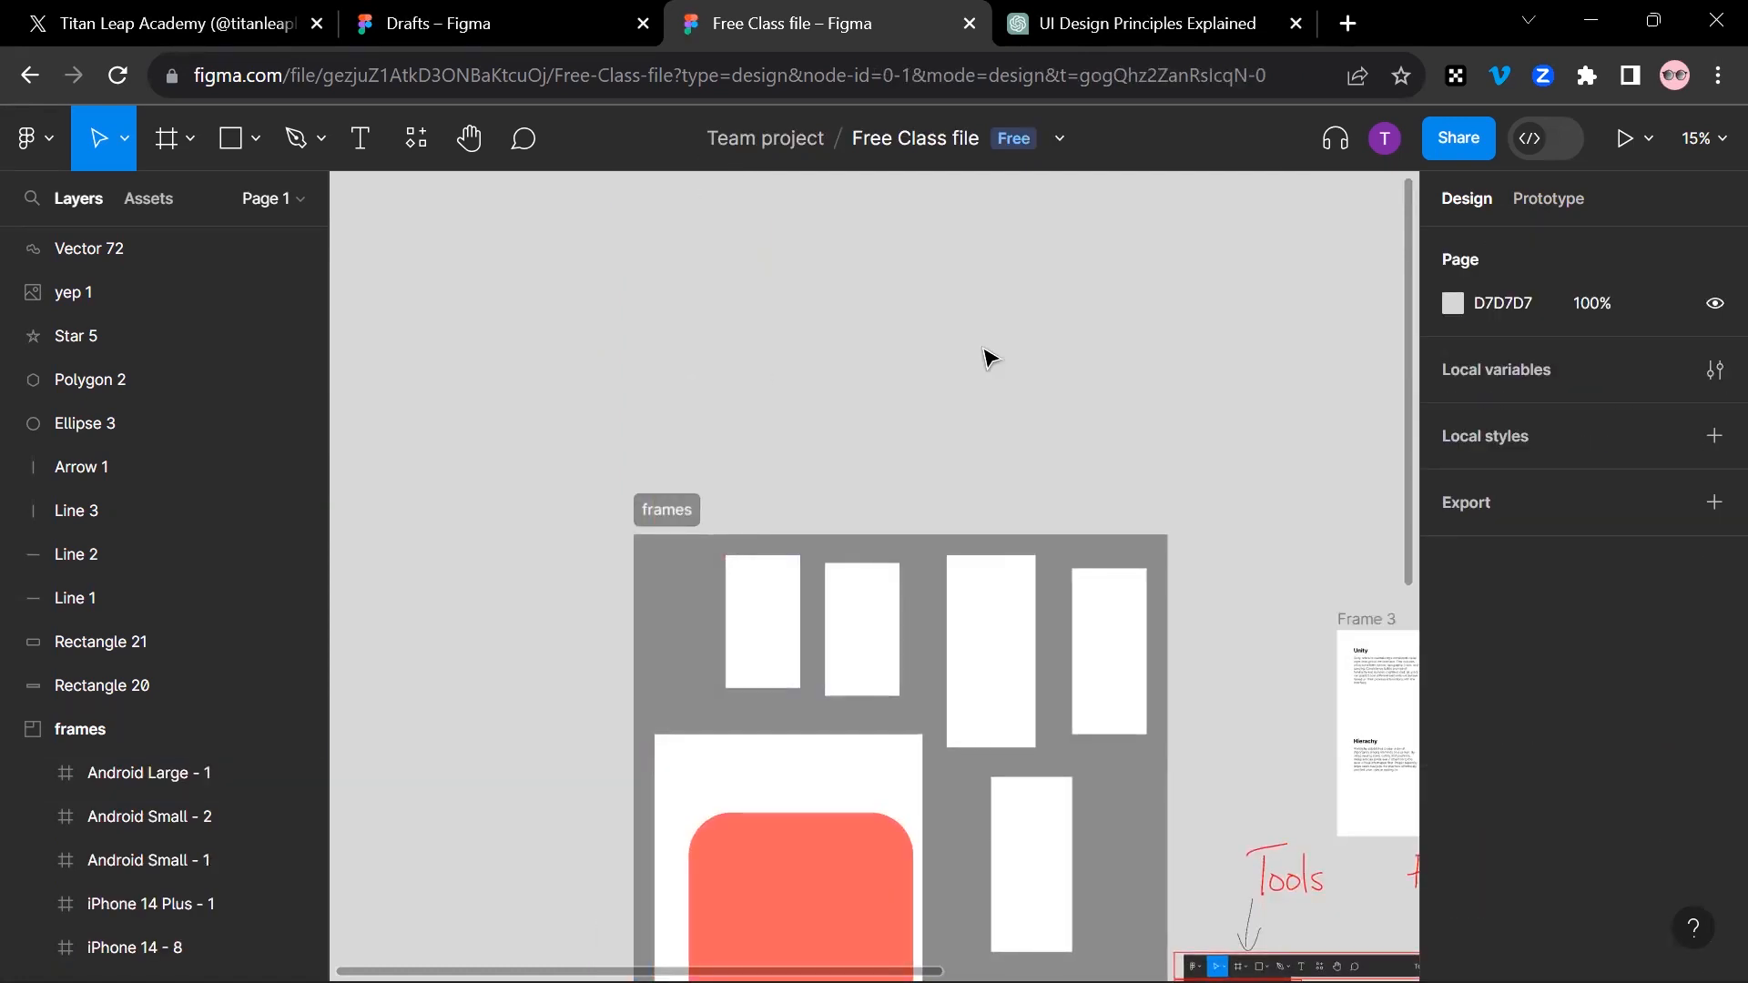
Step: Examine the annotated interface screenshot with its Tools, Filename, Share link, Layers and Inspector Panel labels, plus the sample shapes and freeform vectors
left_click_drag(836, 256, 359, 19)
mouse_move(844, 389)
left_mouse_down()
mouse_move(576, 41)
mouse_move(802, 116)
left_mouse_up()
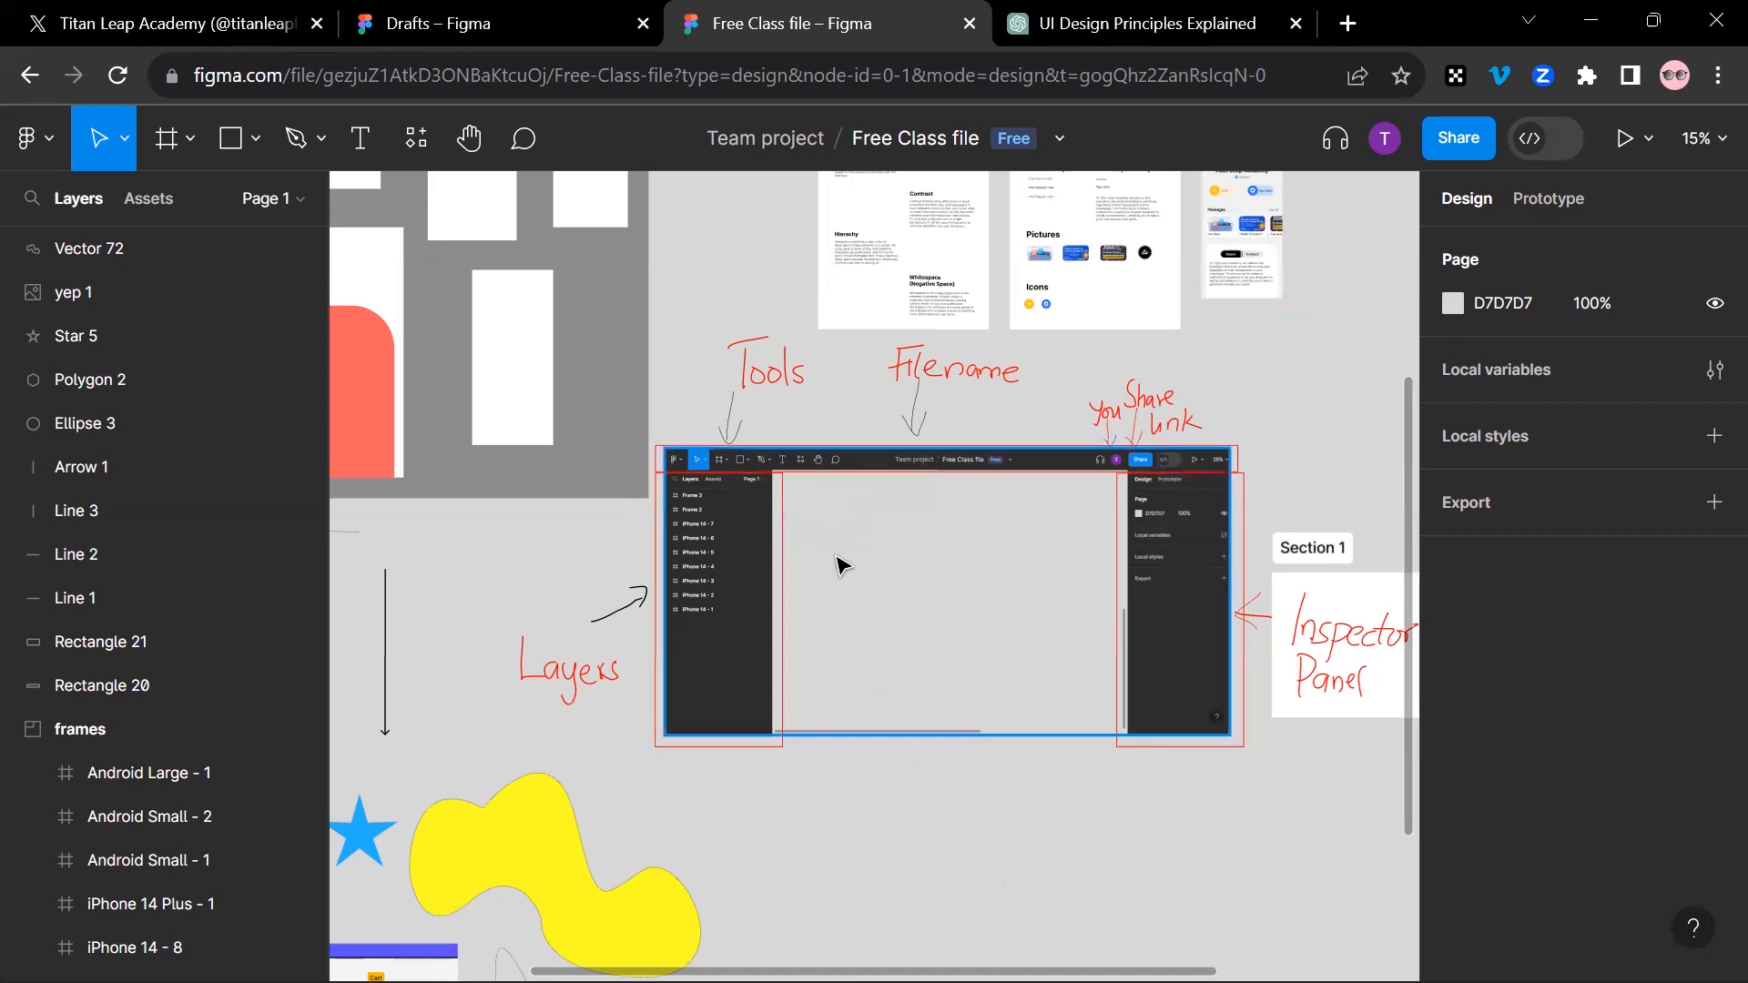
scroll(835, 566, "up", 5)
scroll(835, 551, "up", 2)
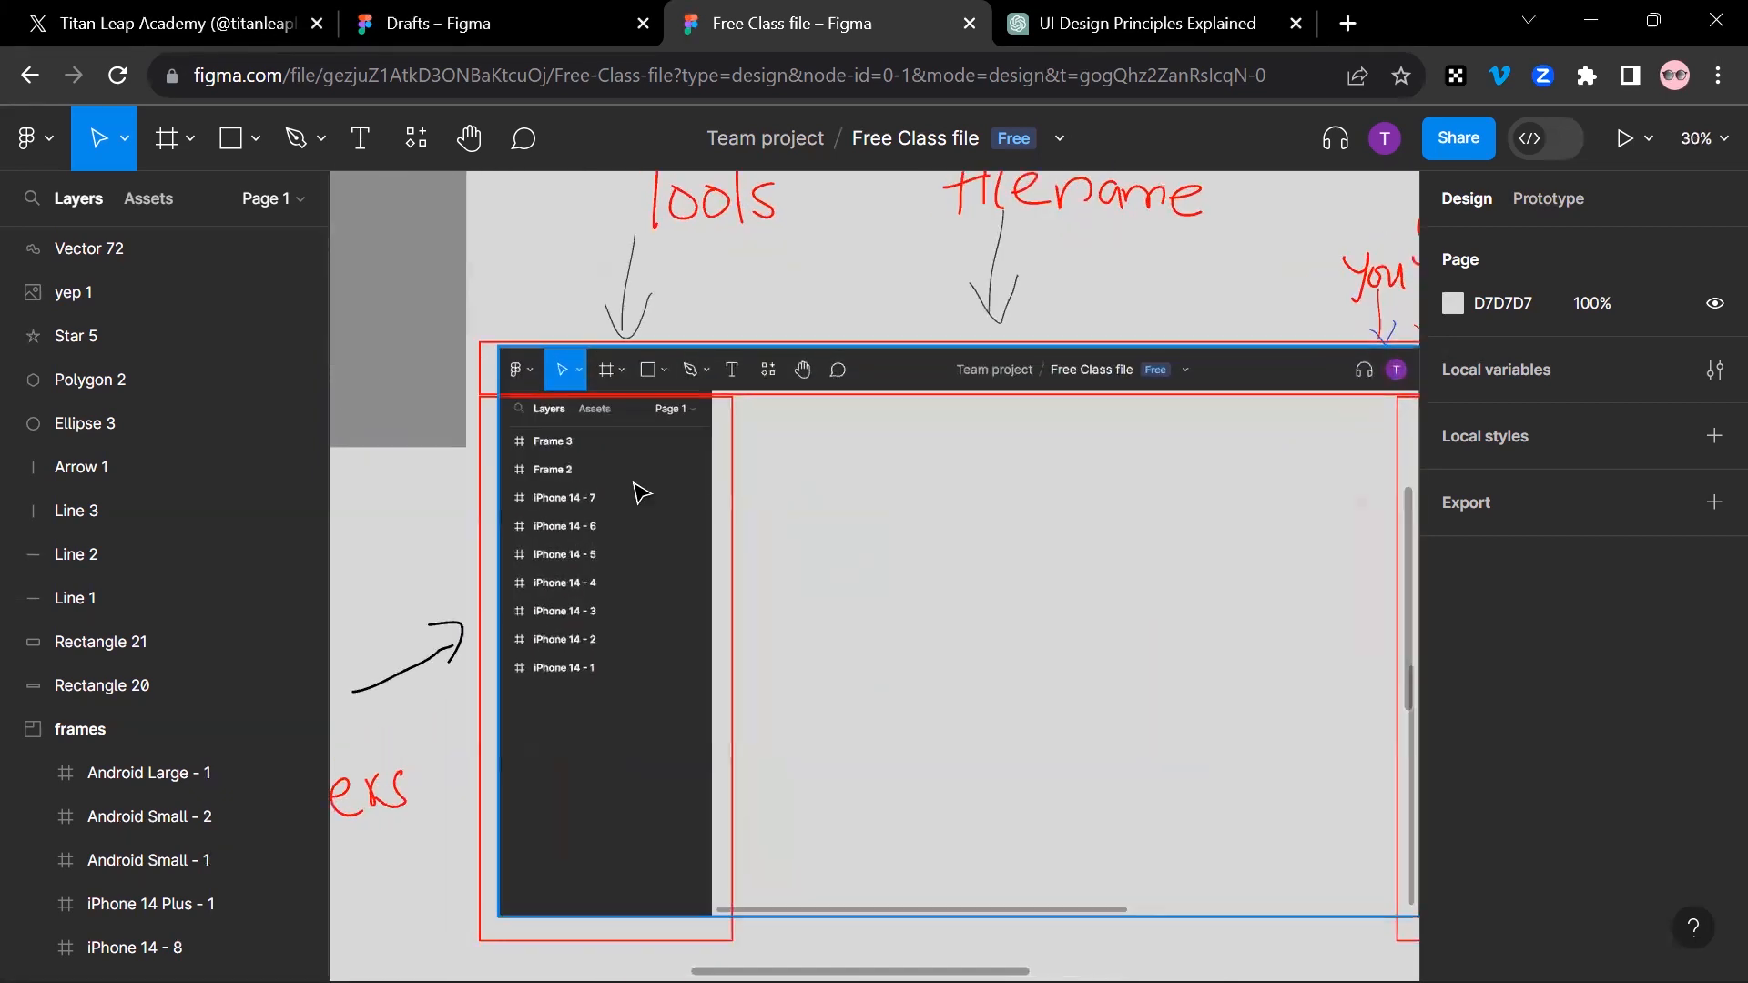
left_click_drag(594, 477, 429, 461)
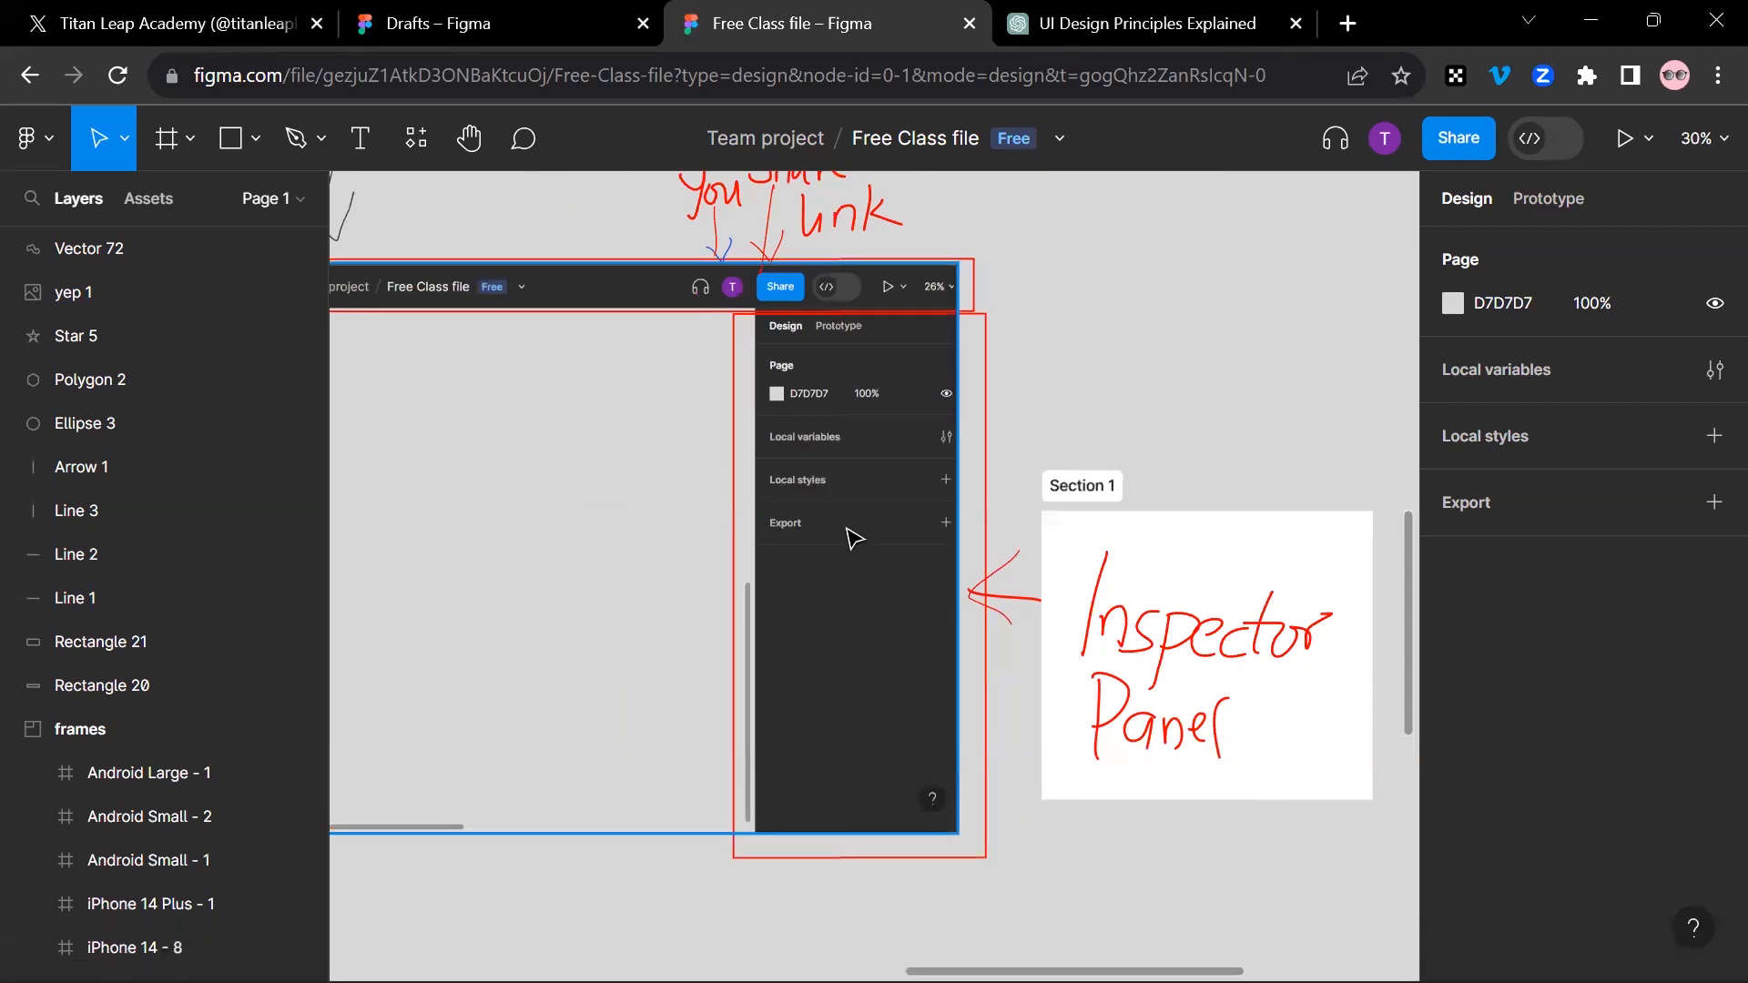
scroll(852, 537, "up", 5)
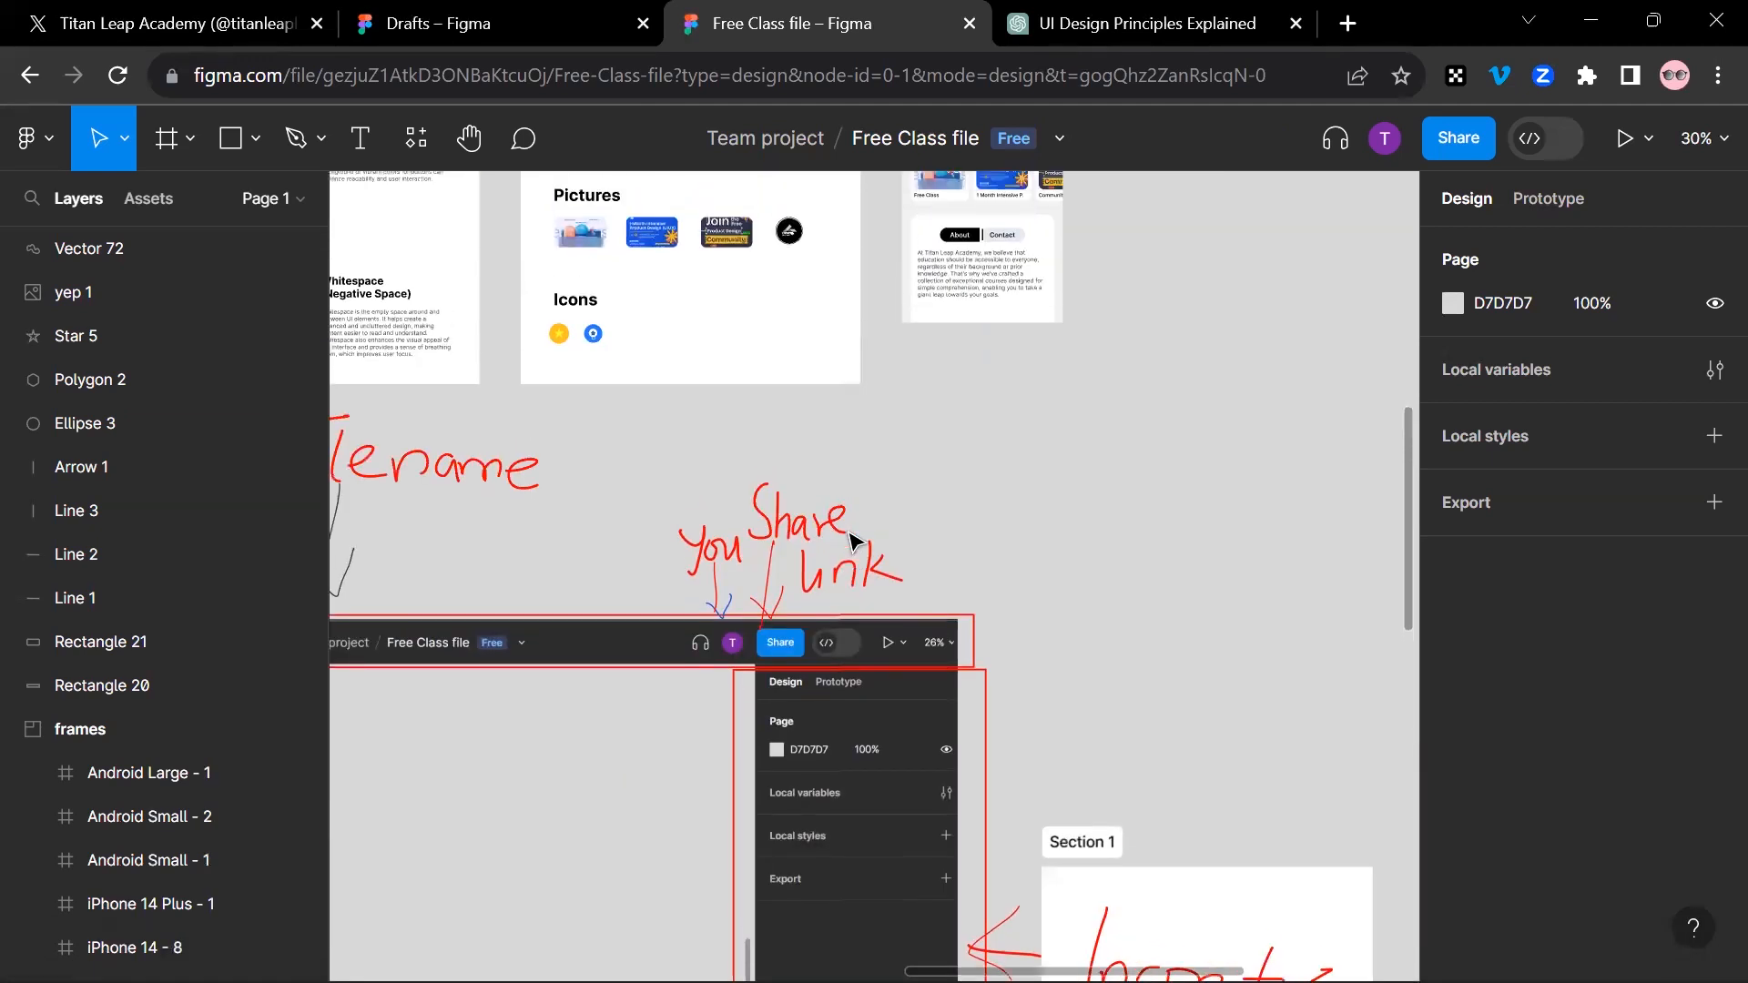
left_click_drag(674, 500, 1008, 448)
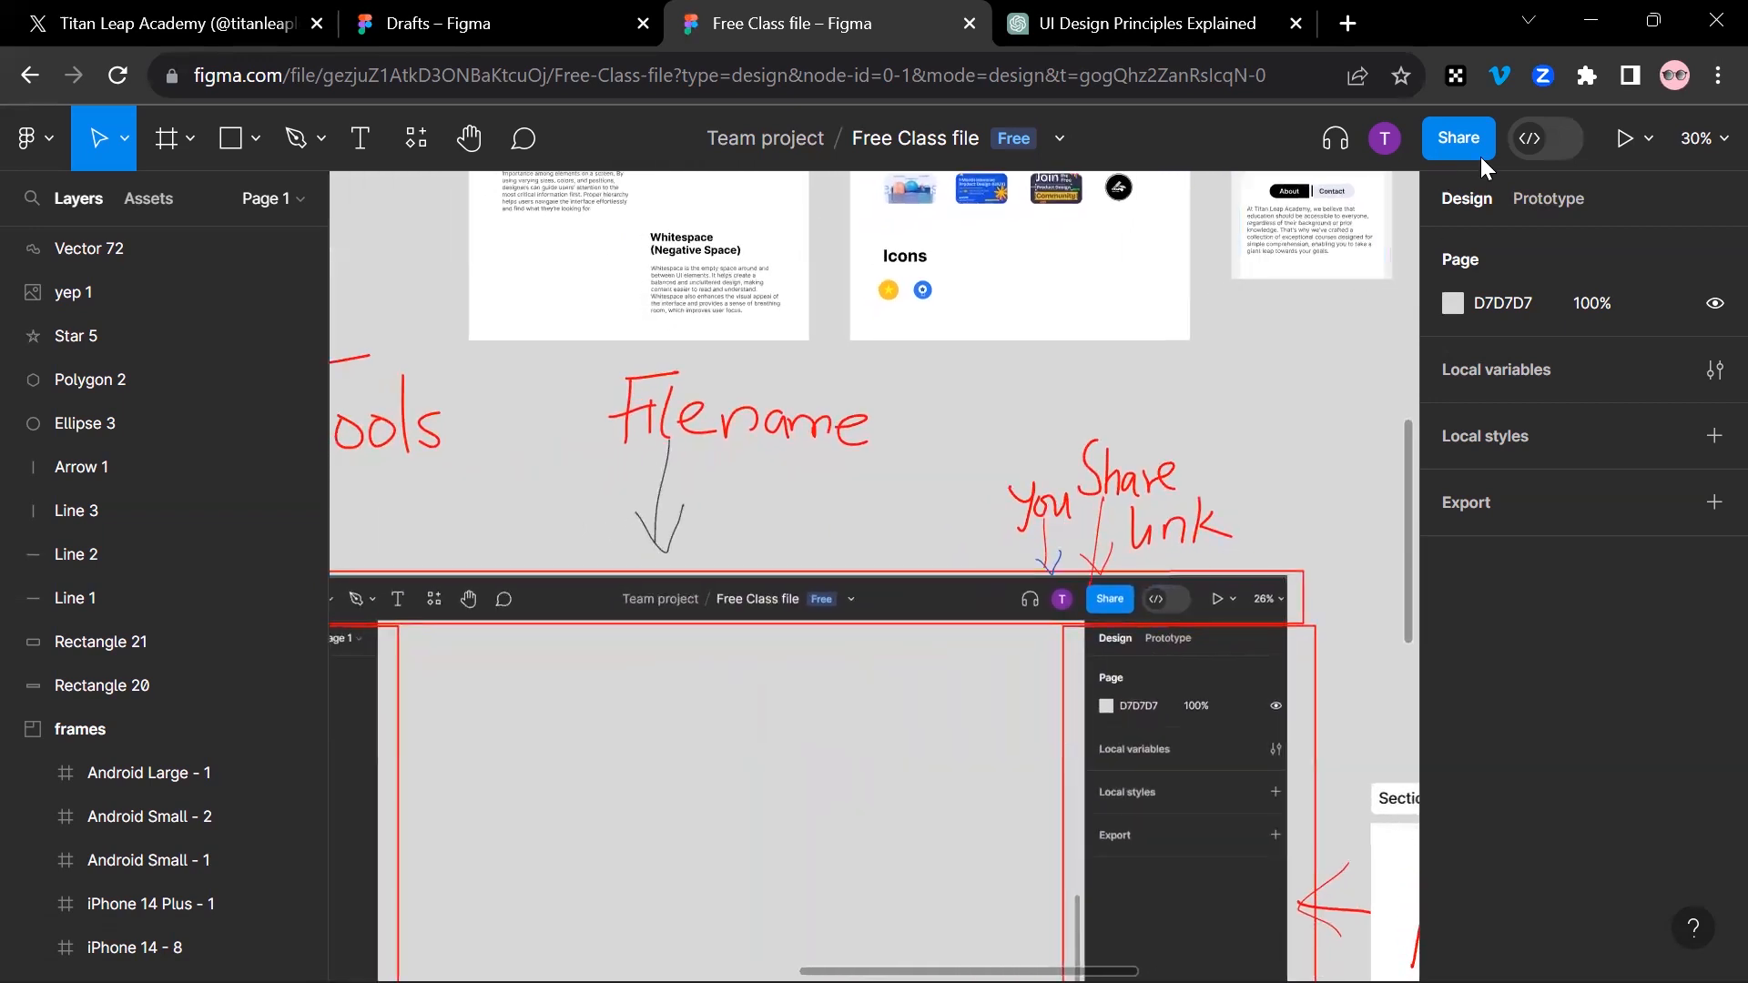
scroll(1159, 625, "up", 3)
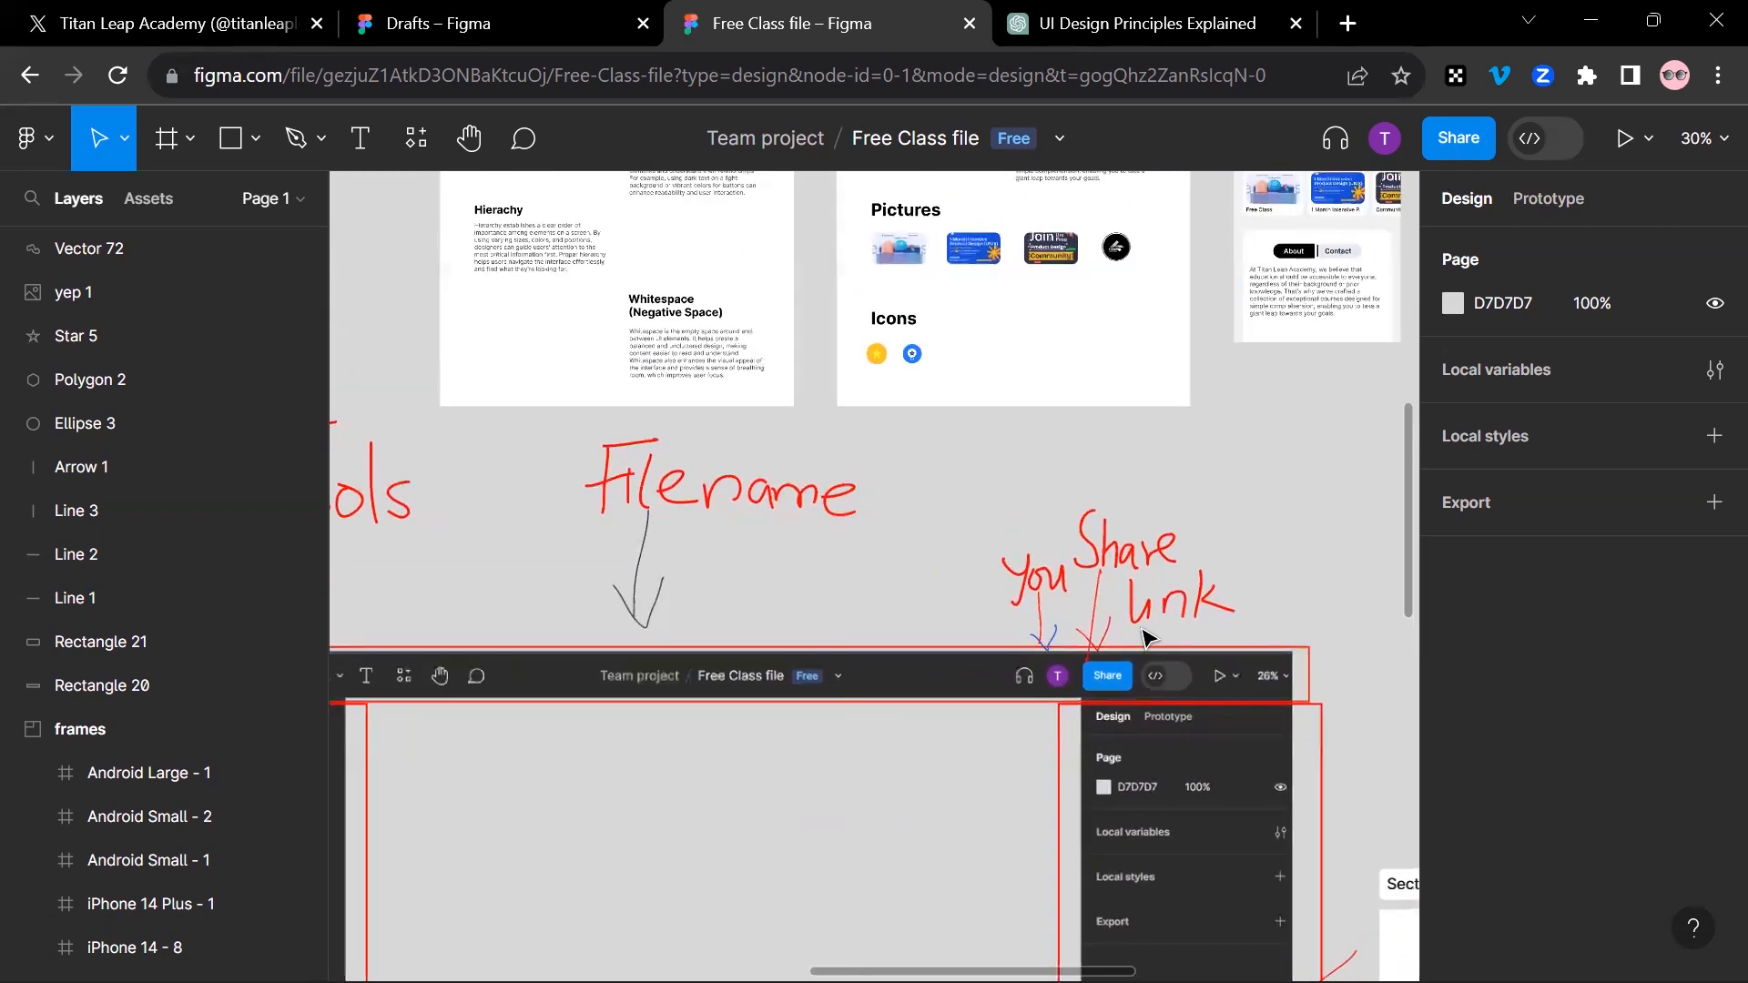
scroll(1143, 632, "up", 10)
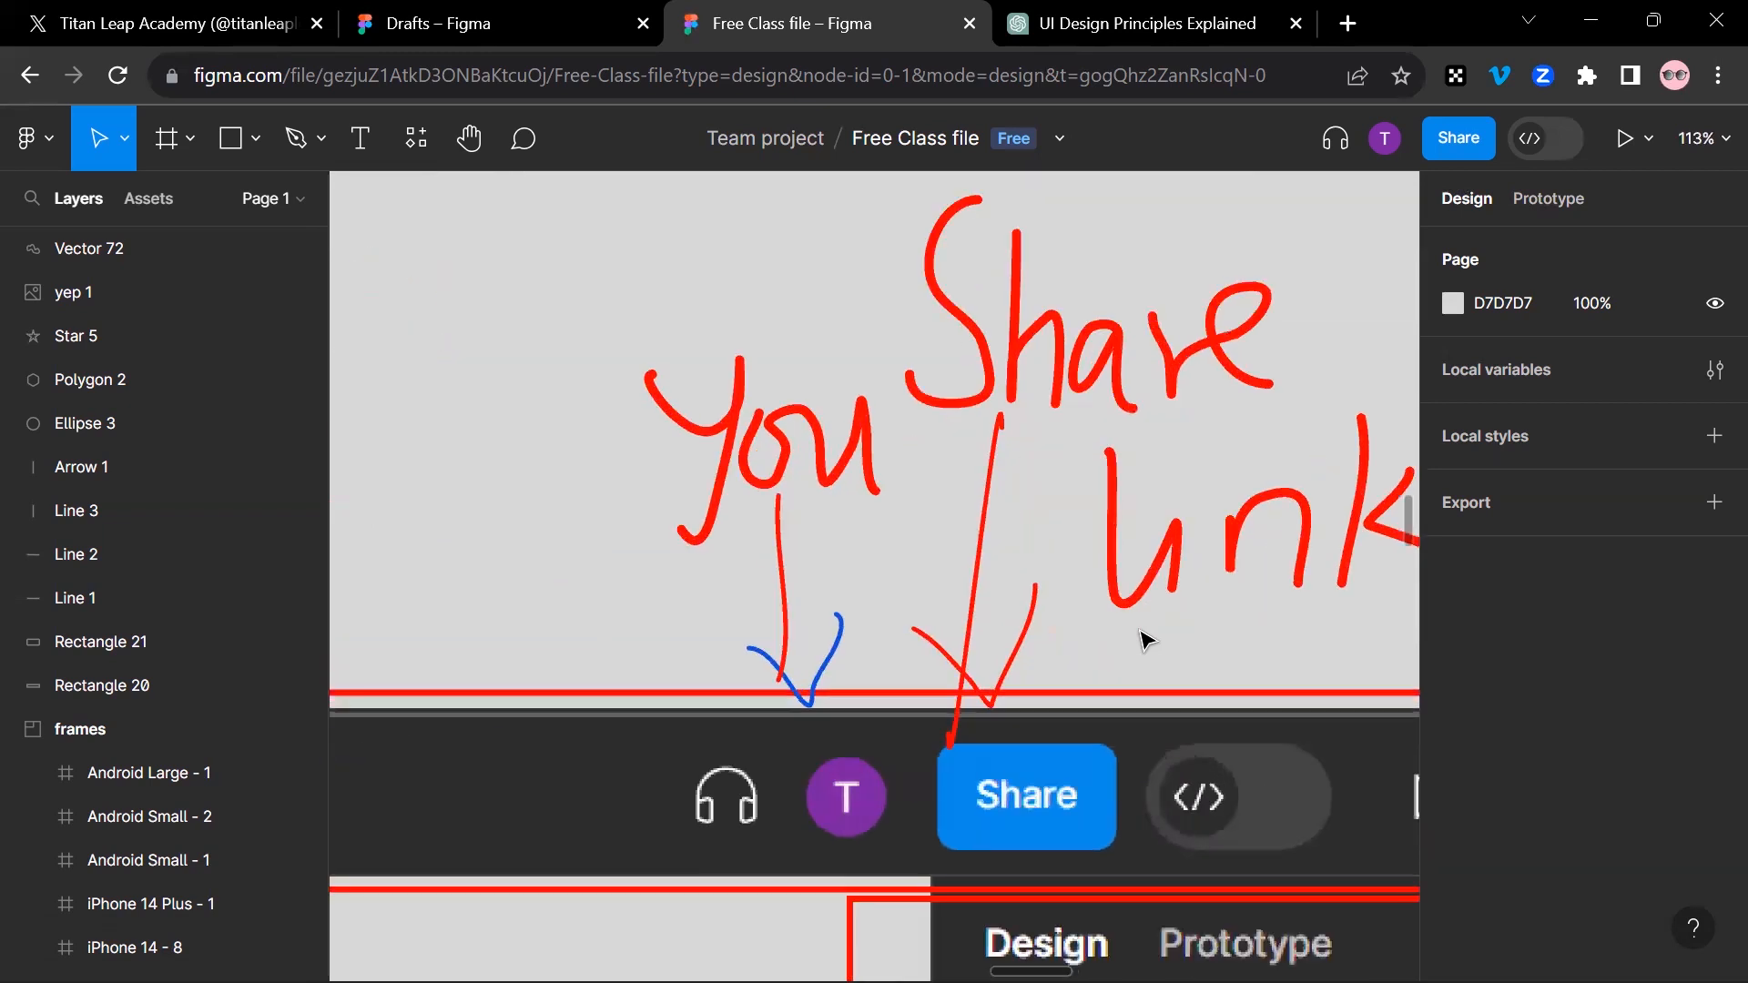
scroll(1145, 641, "down", 3)
left_click_drag(913, 466, 1258, 729)
scroll(902, 645, "down", 10)
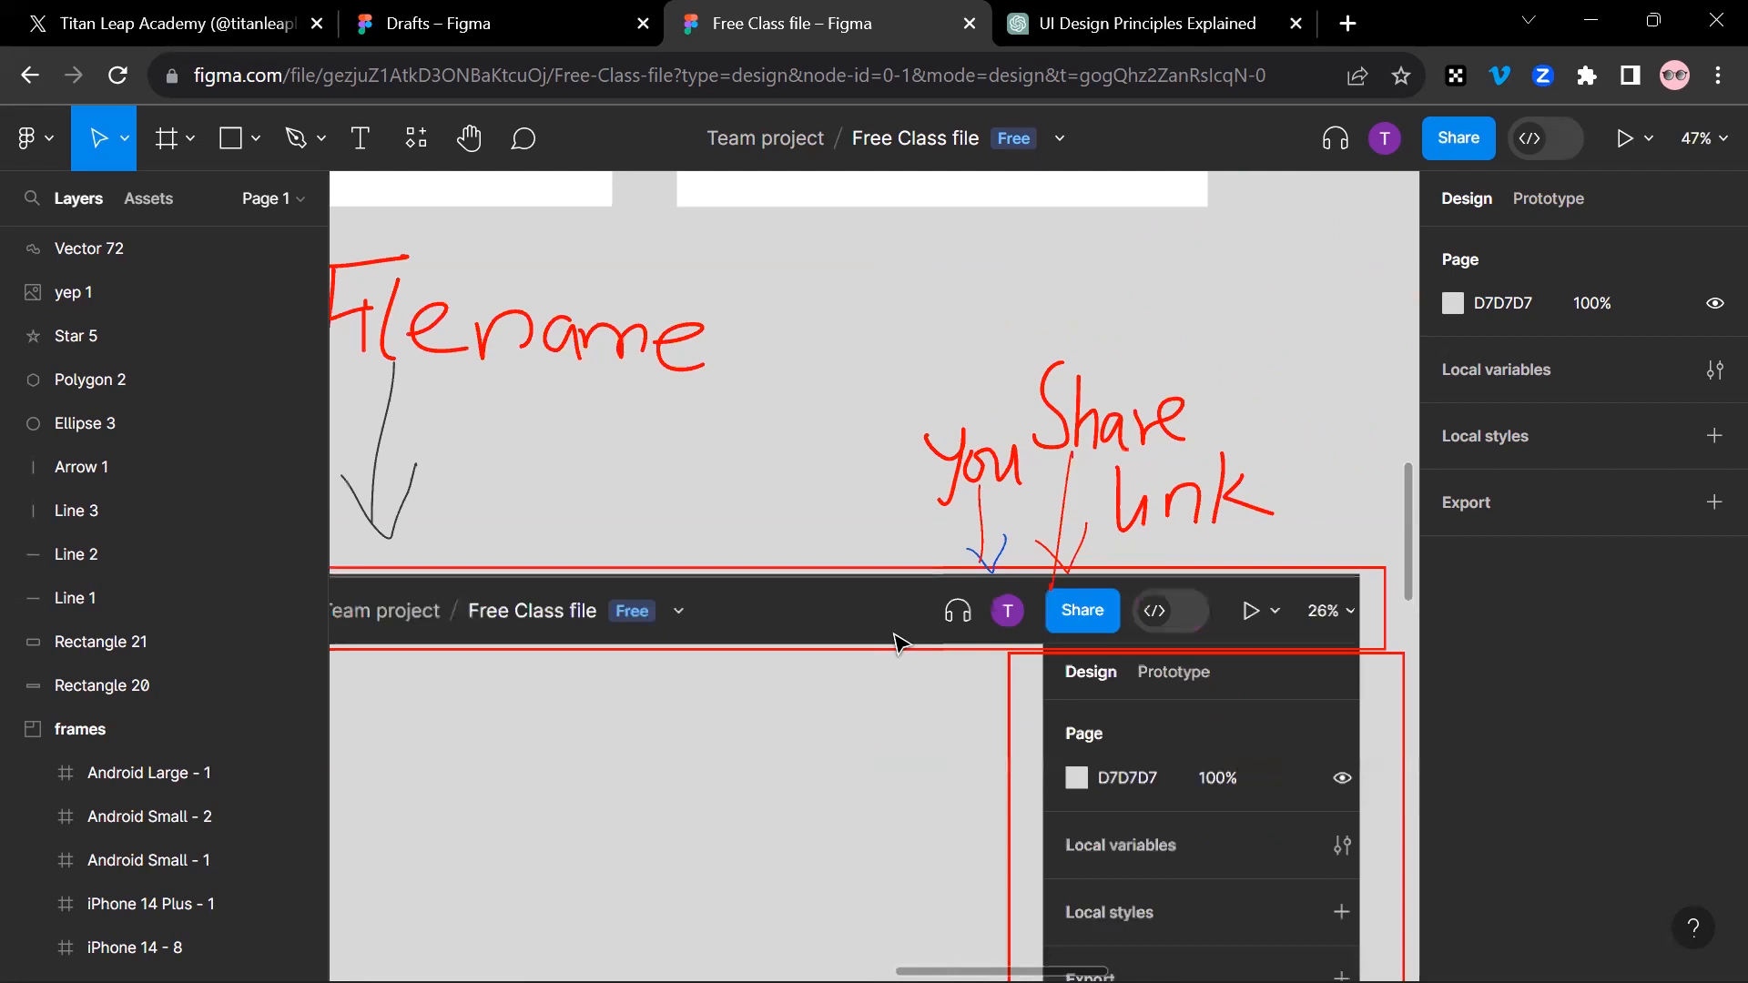
left_click_drag(524, 503, 986, 399)
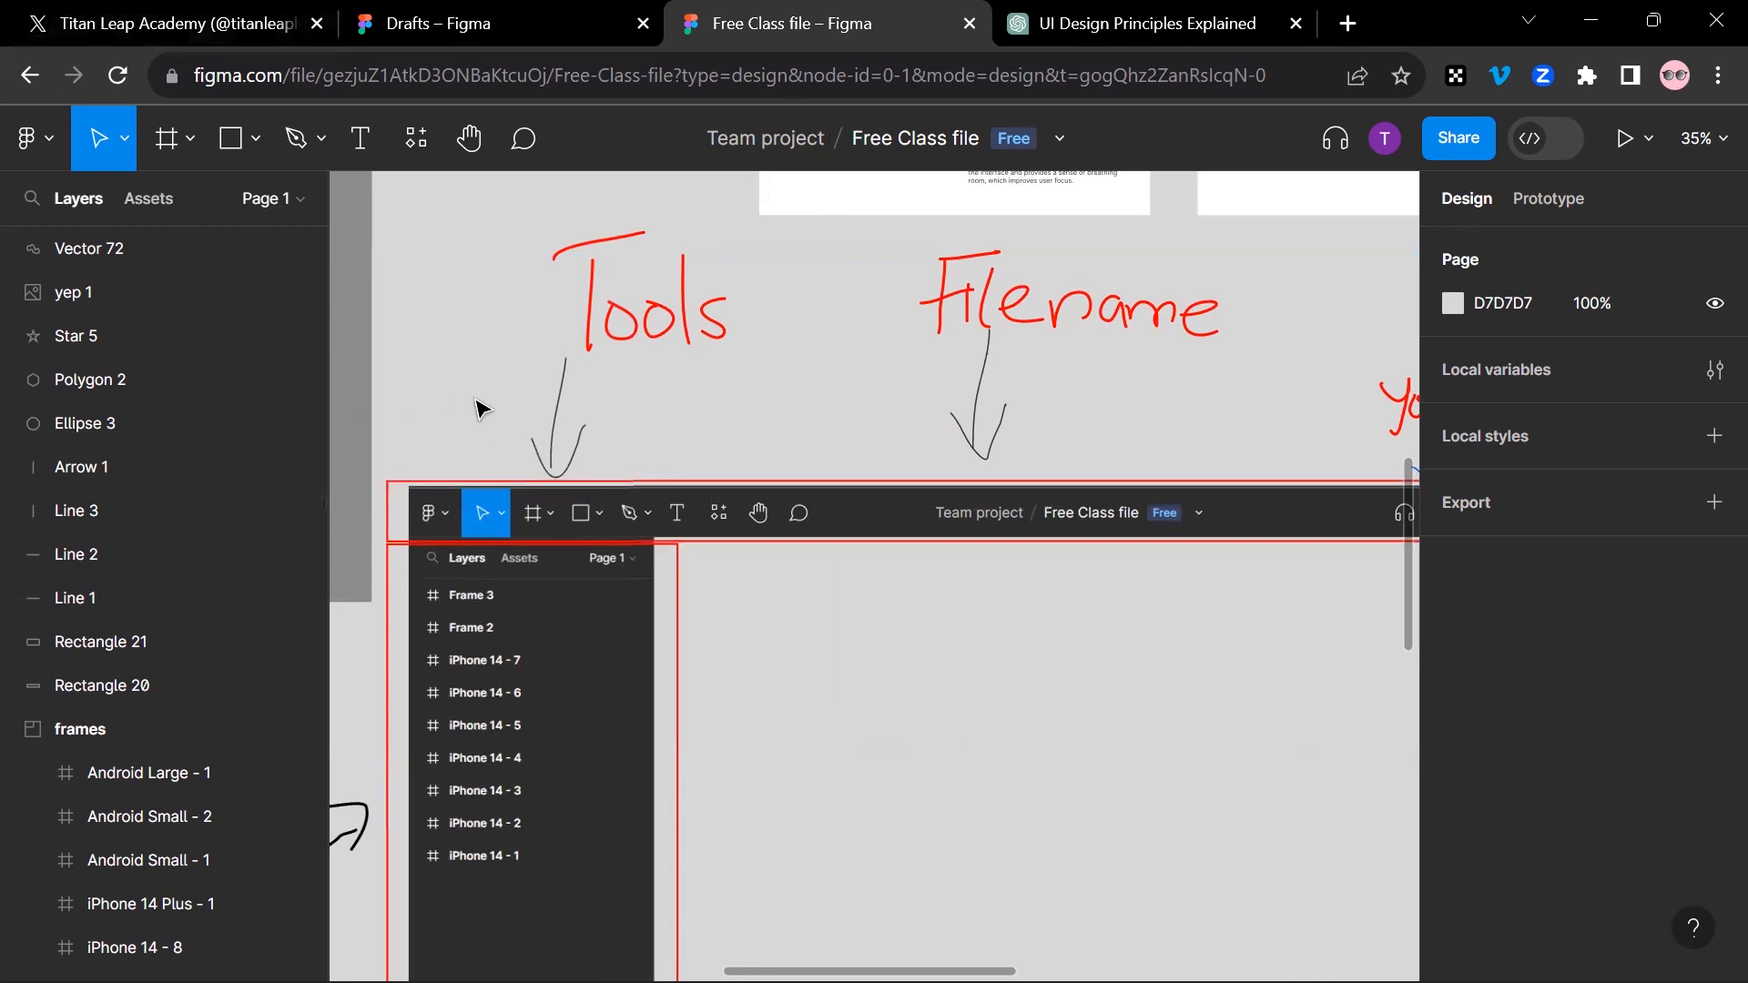
scroll(487, 394, "down", 5)
left_click_drag(789, 401, 947, 151)
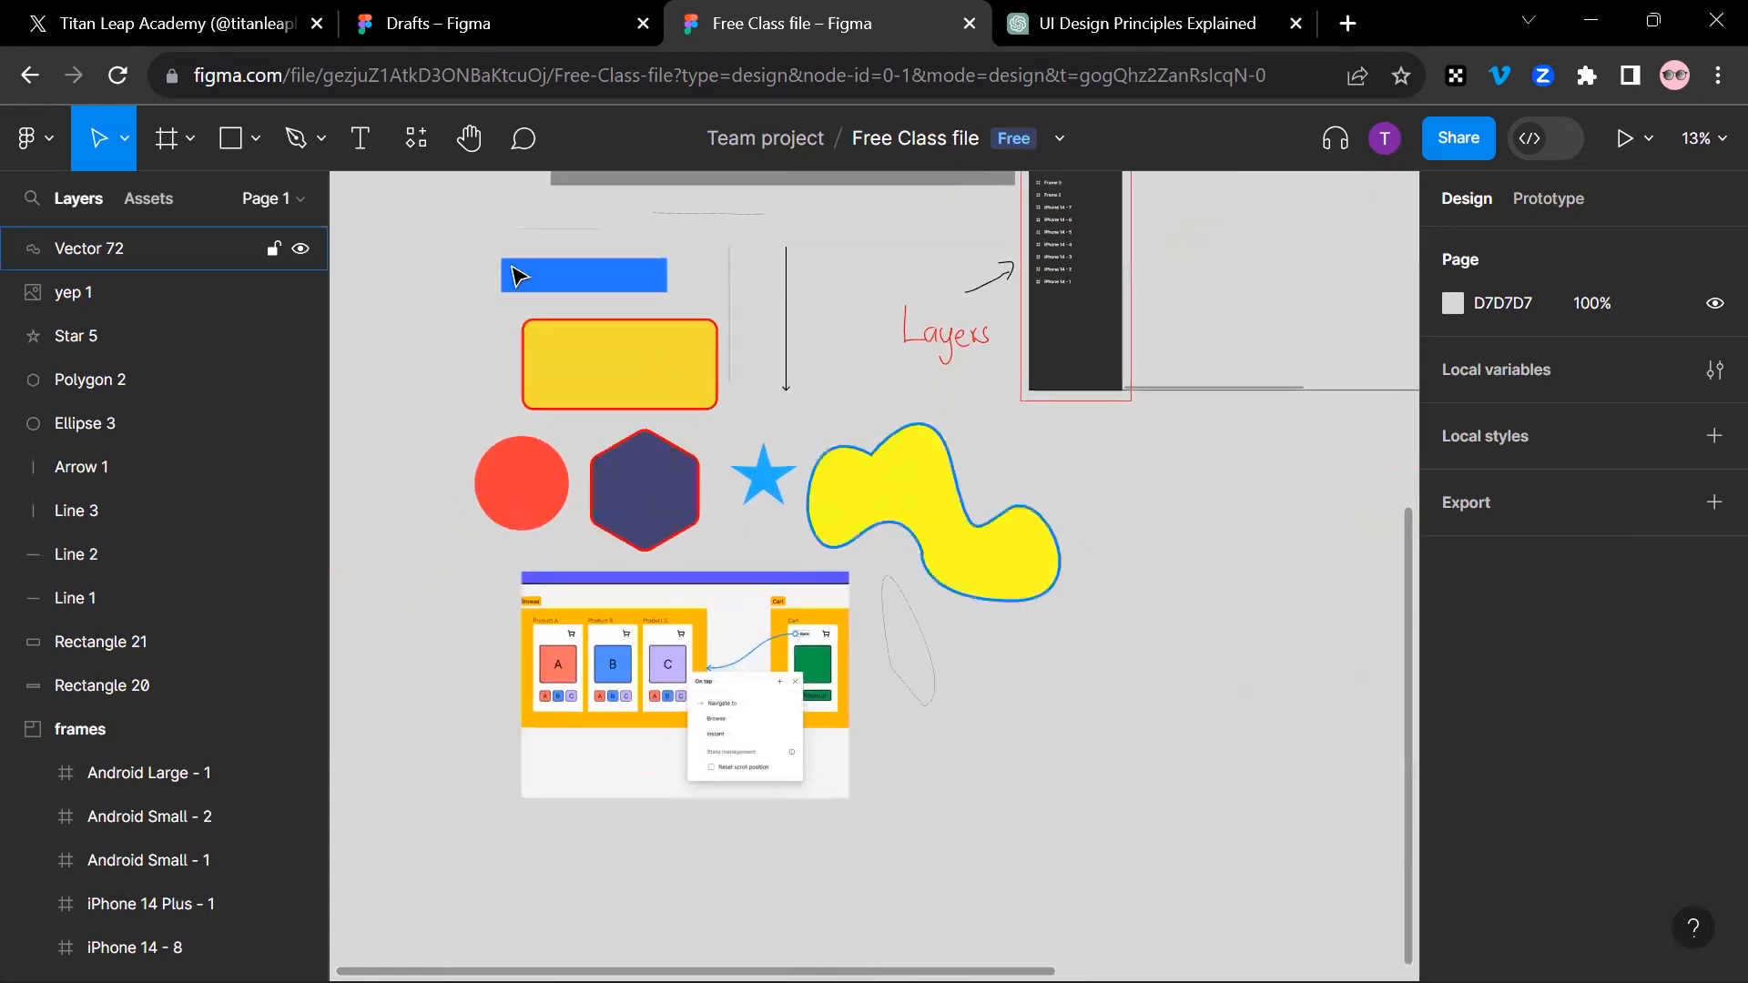
left_click(735, 629)
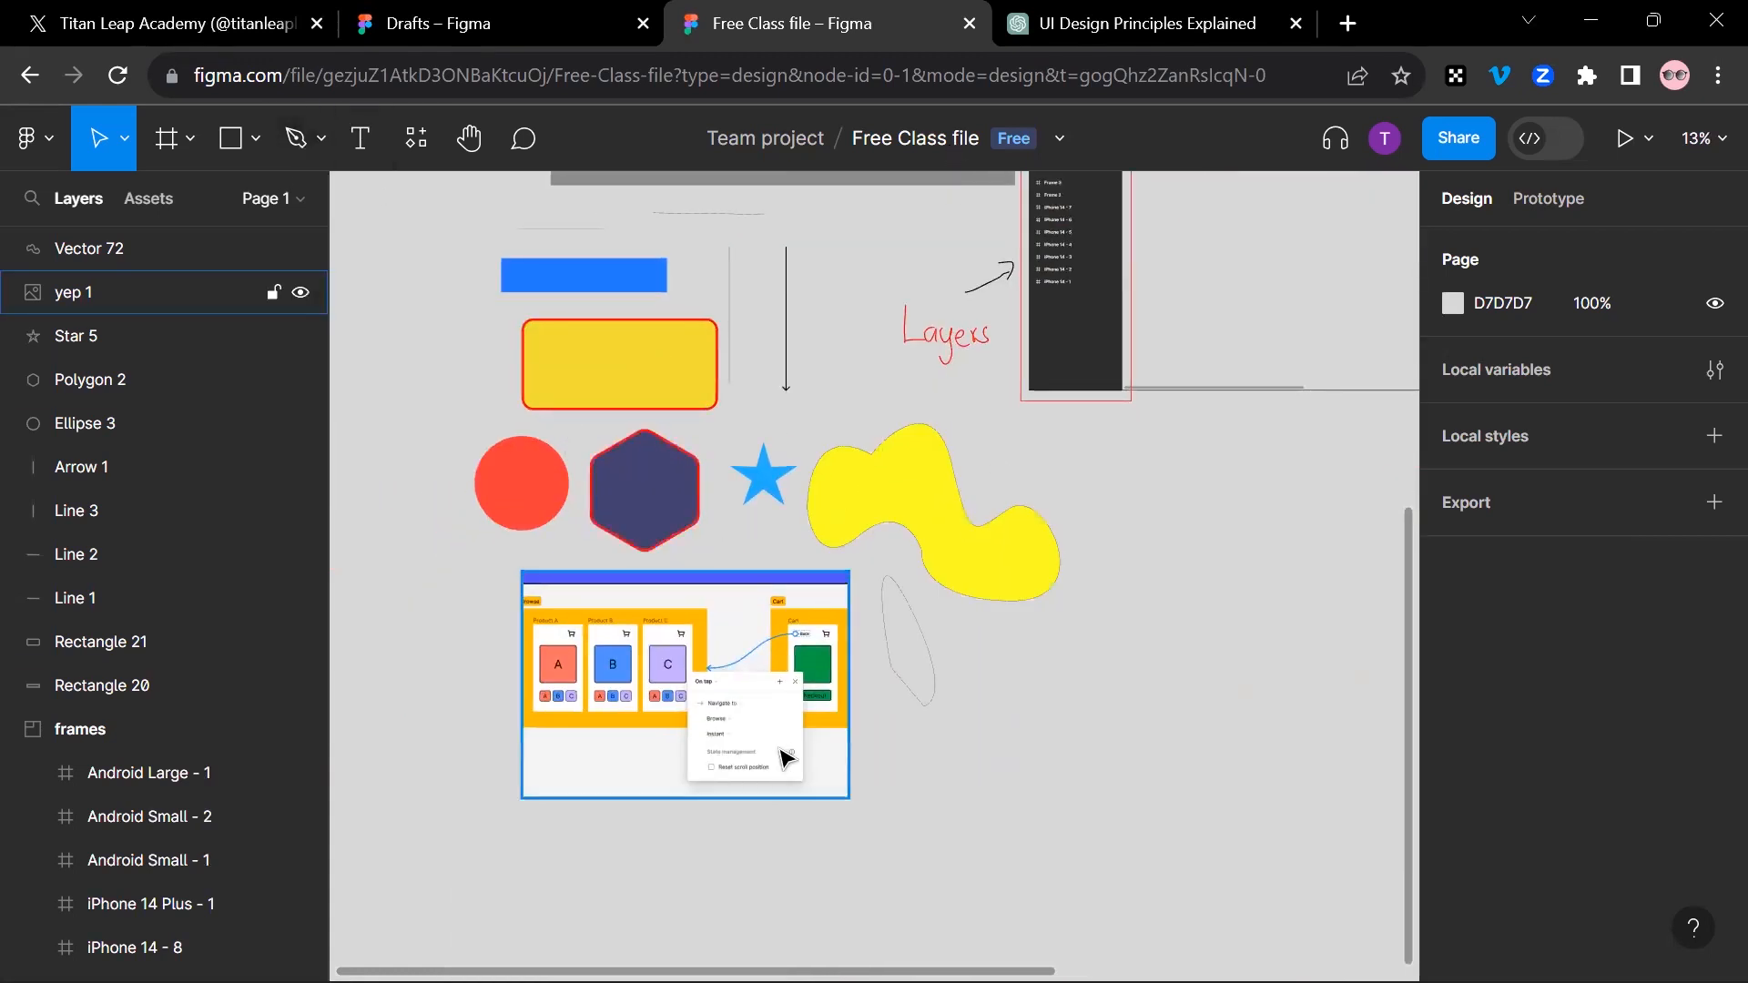
left_click_drag(1092, 516, 893, 746)
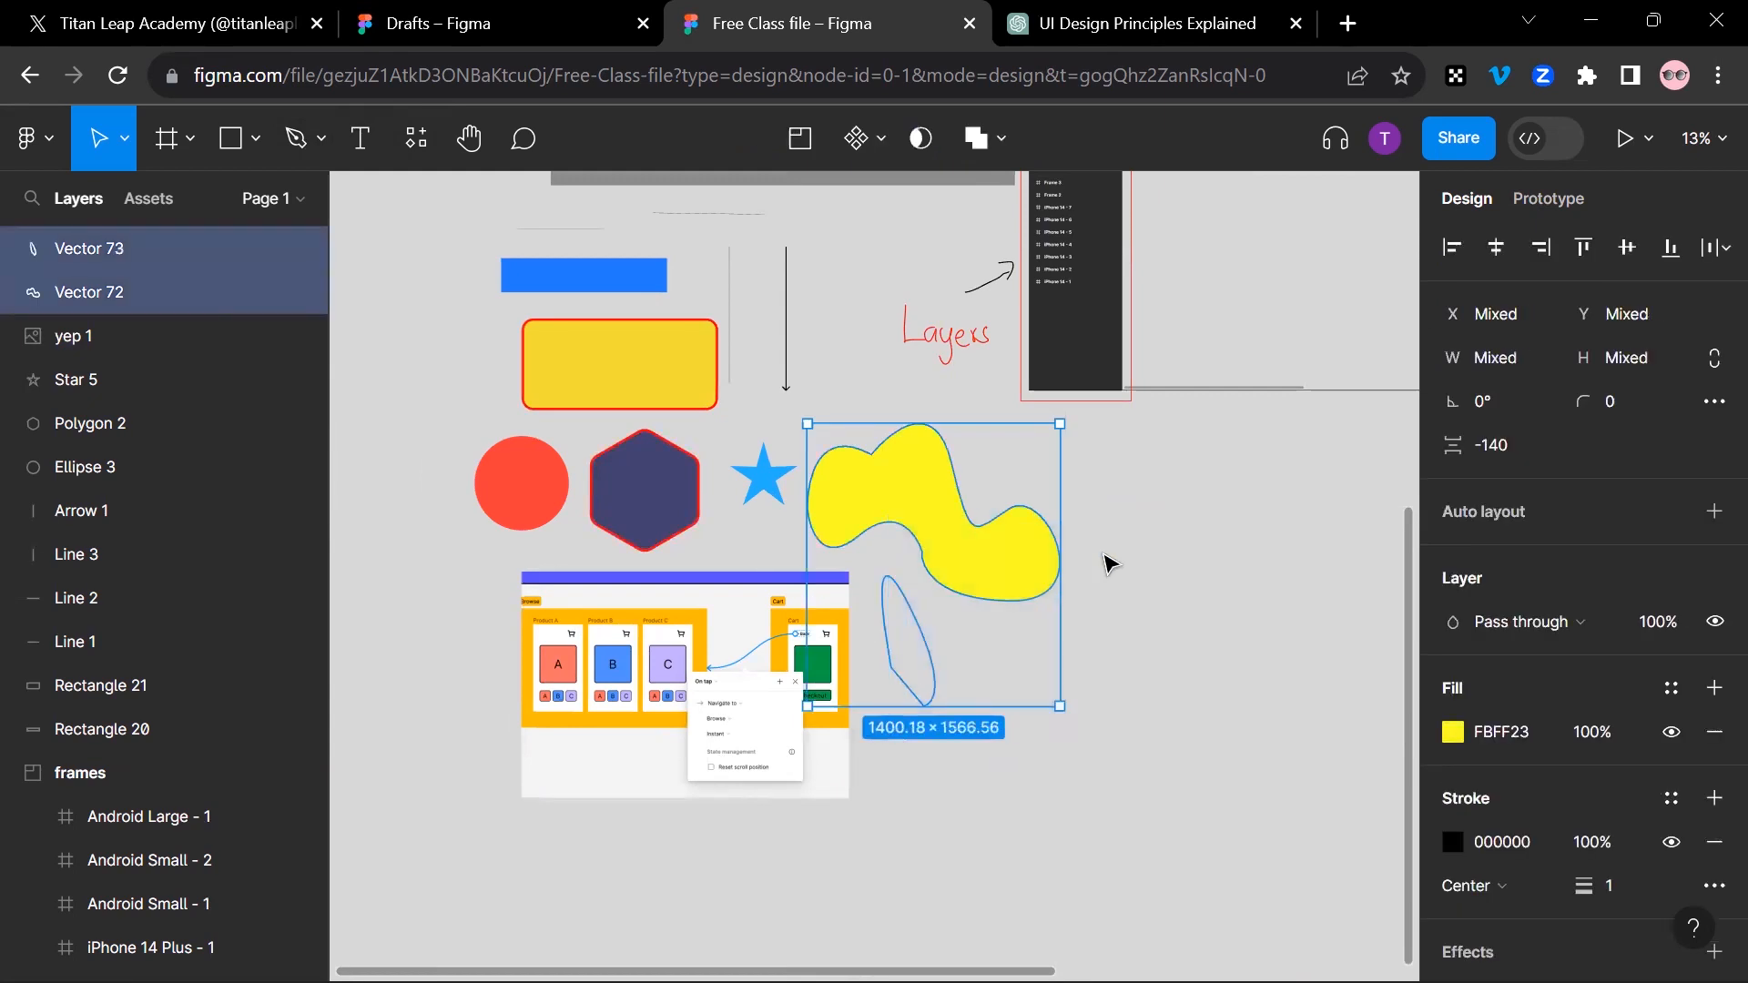
left_click(1132, 605)
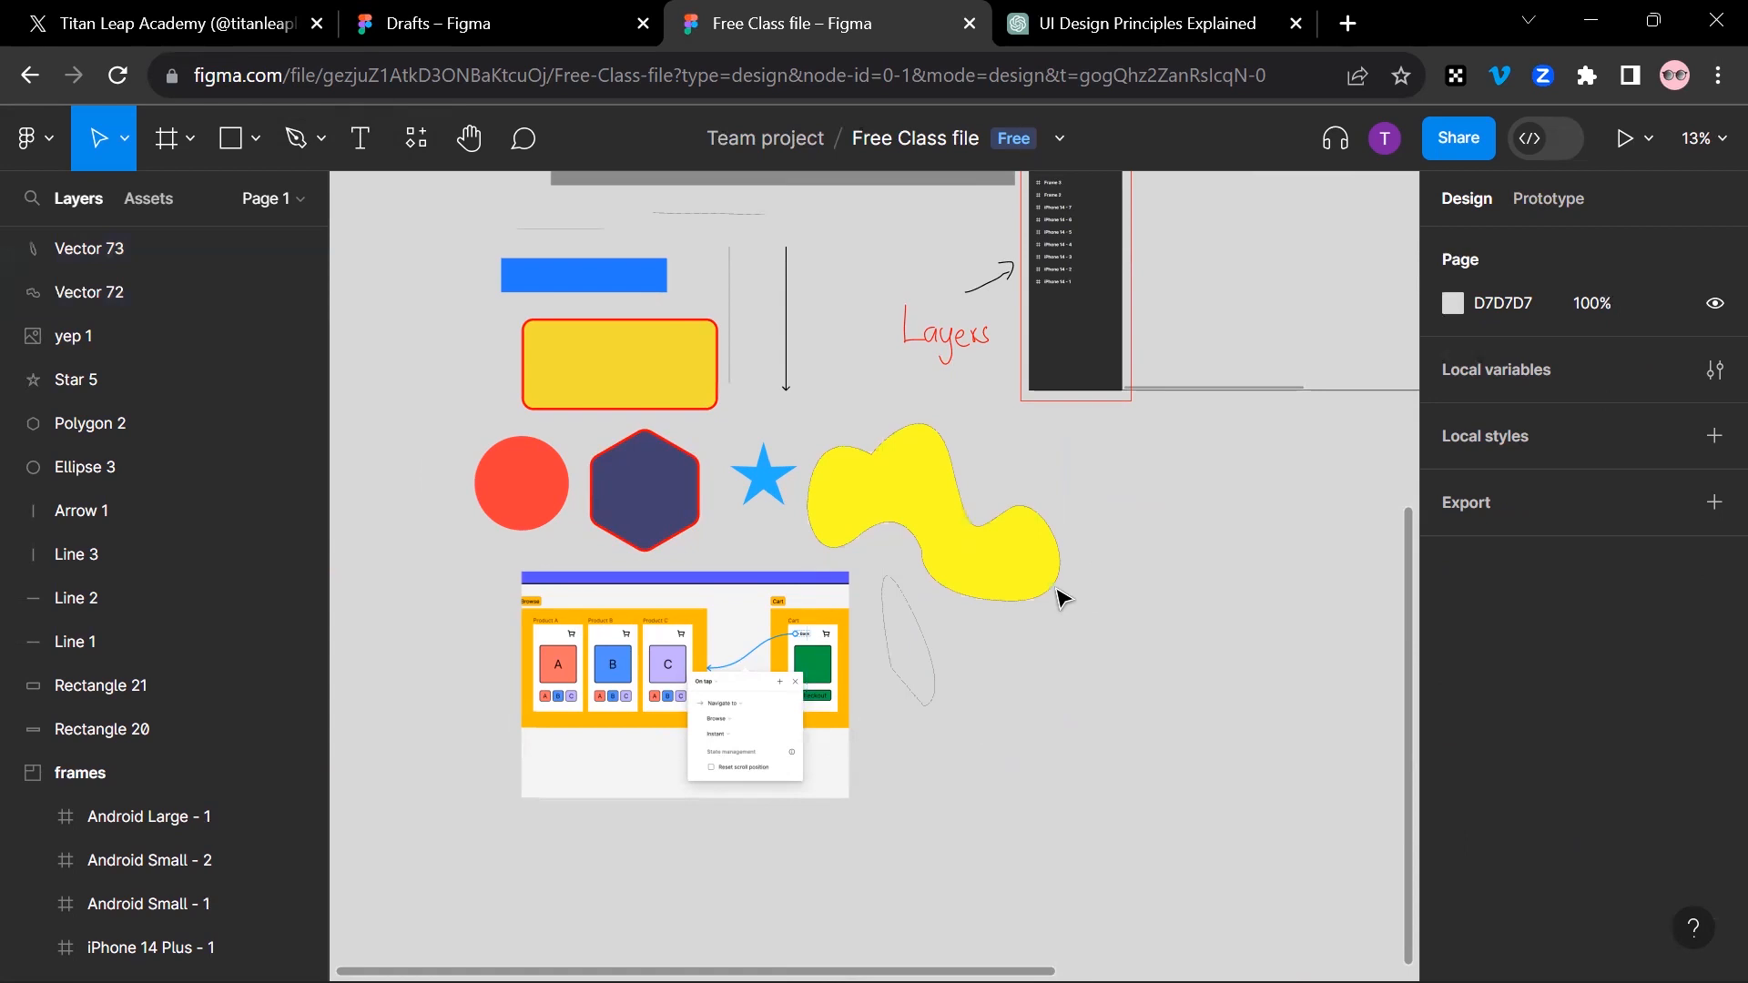
Step: Draw a closed, curvy freeform shape about 1956 × 1224 with the Pen tool in the empty area below the product prototype image
left_click(298, 142)
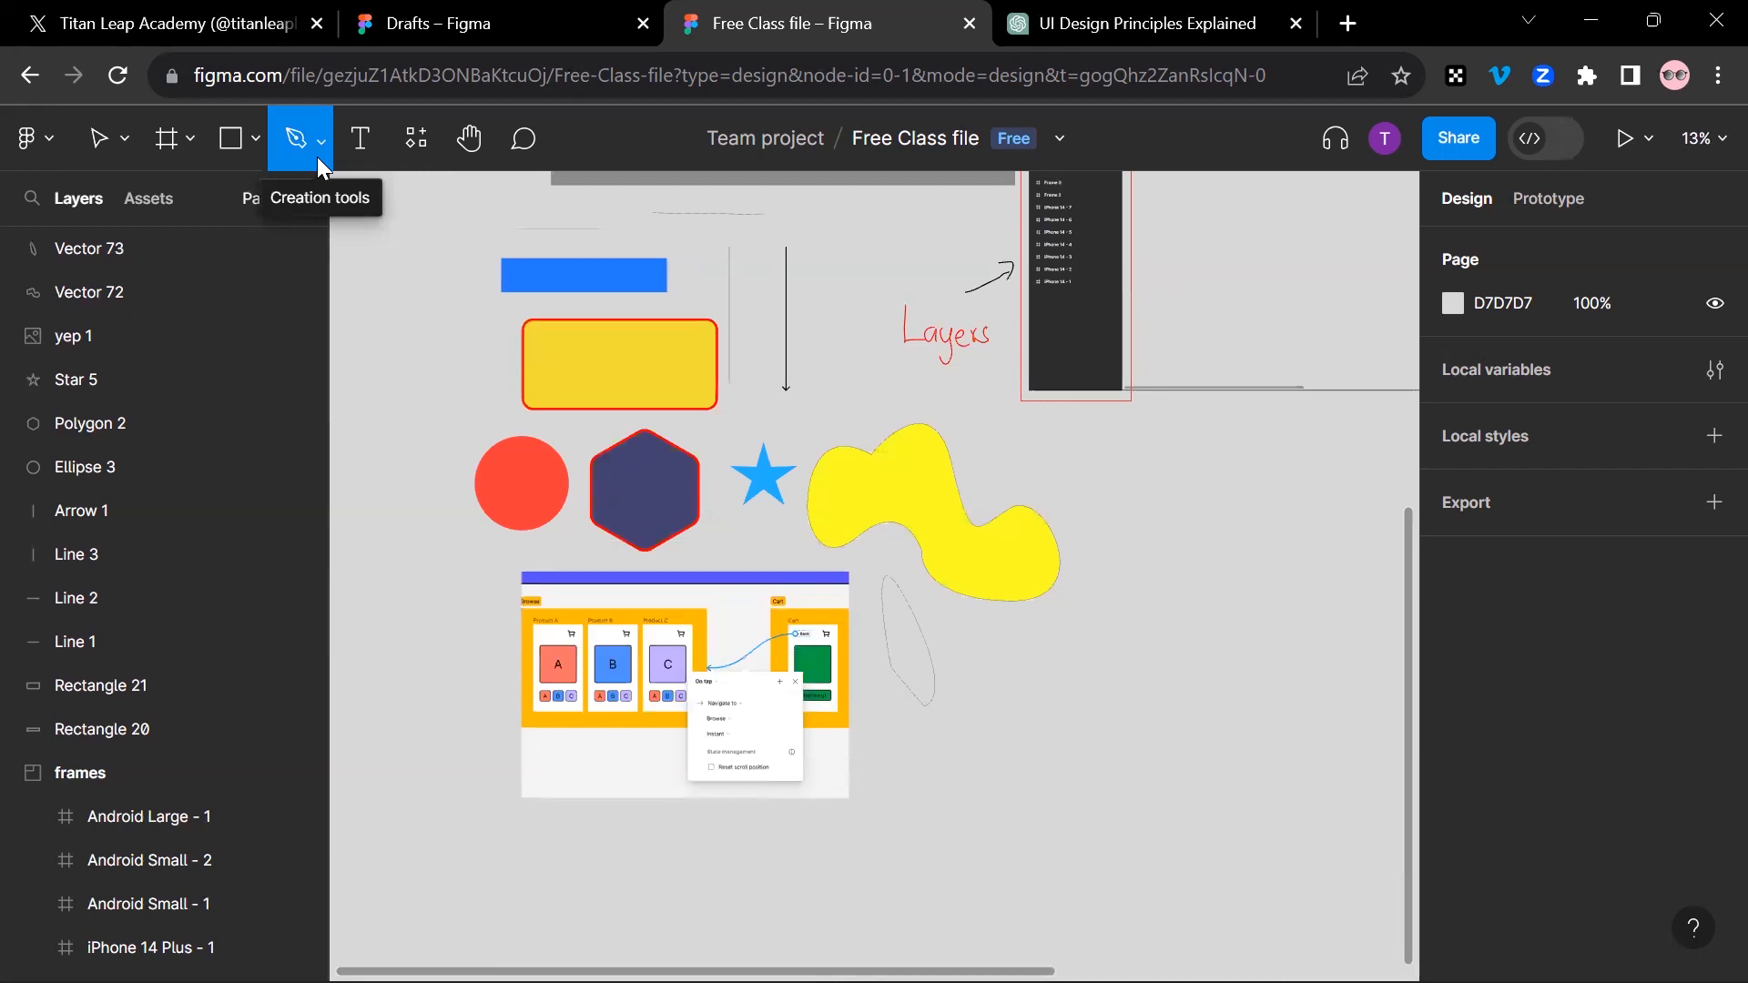
scroll(940, 706, "down", 4)
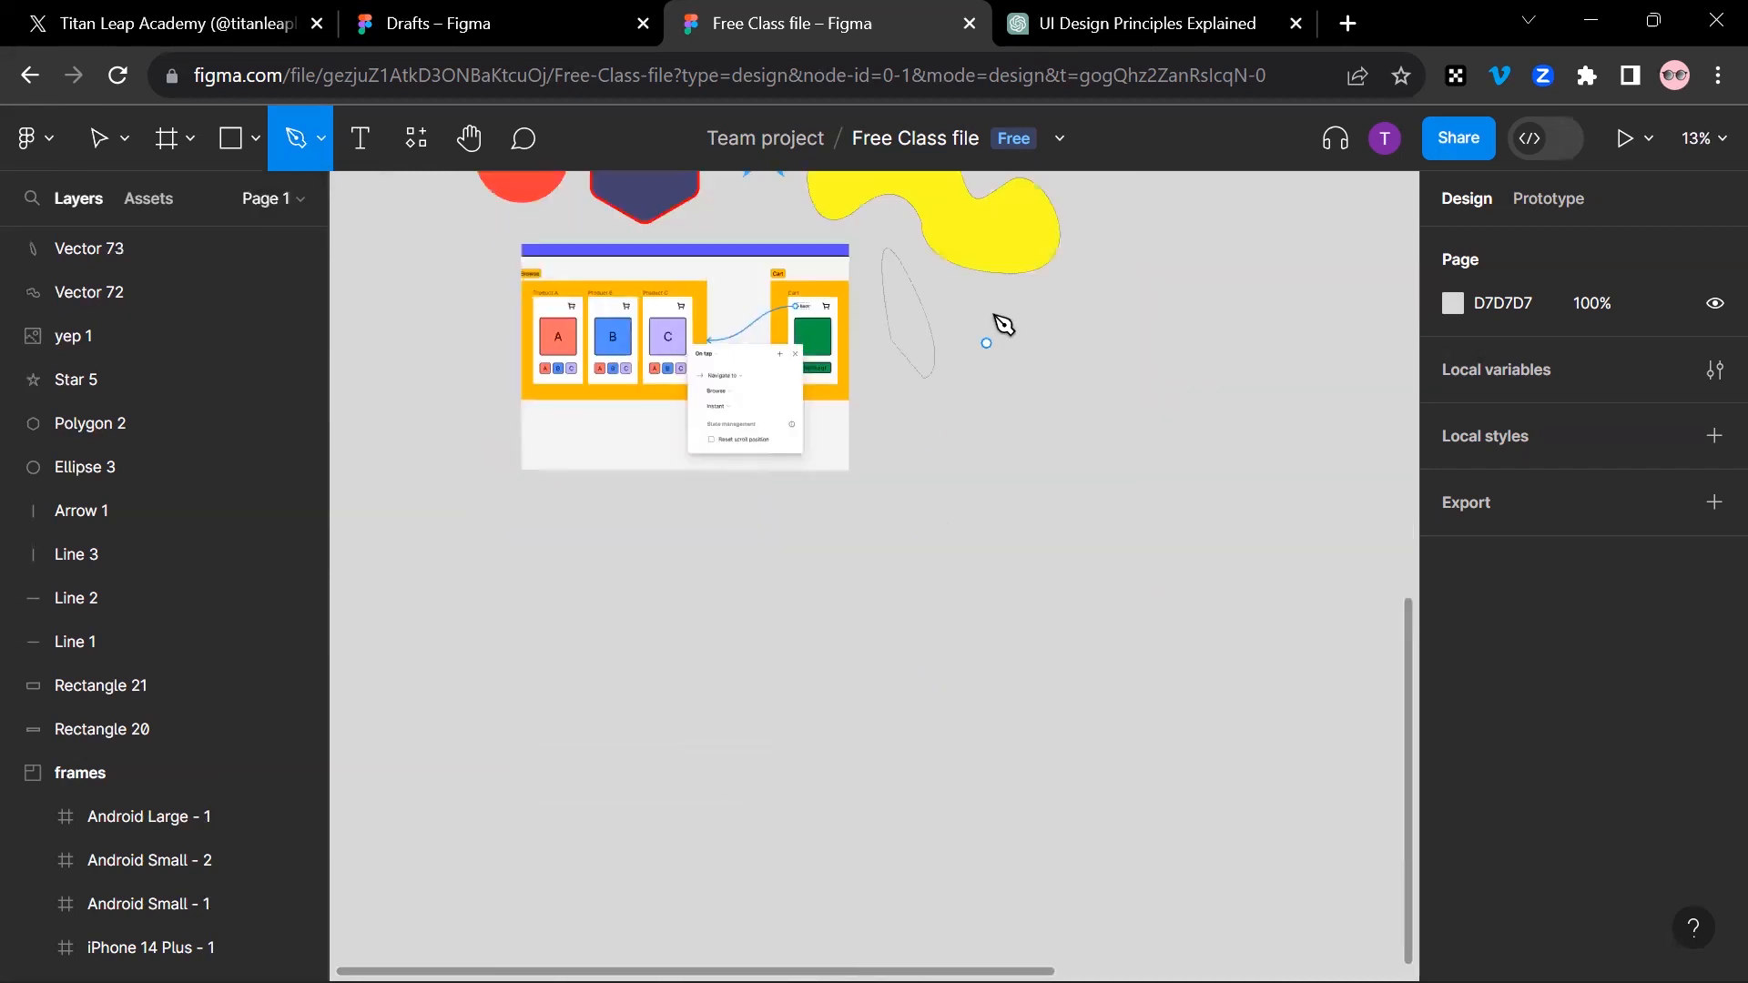
left_click(950, 439)
left_click_drag(872, 571, 659, 571)
left_click_drag(694, 646, 912, 675)
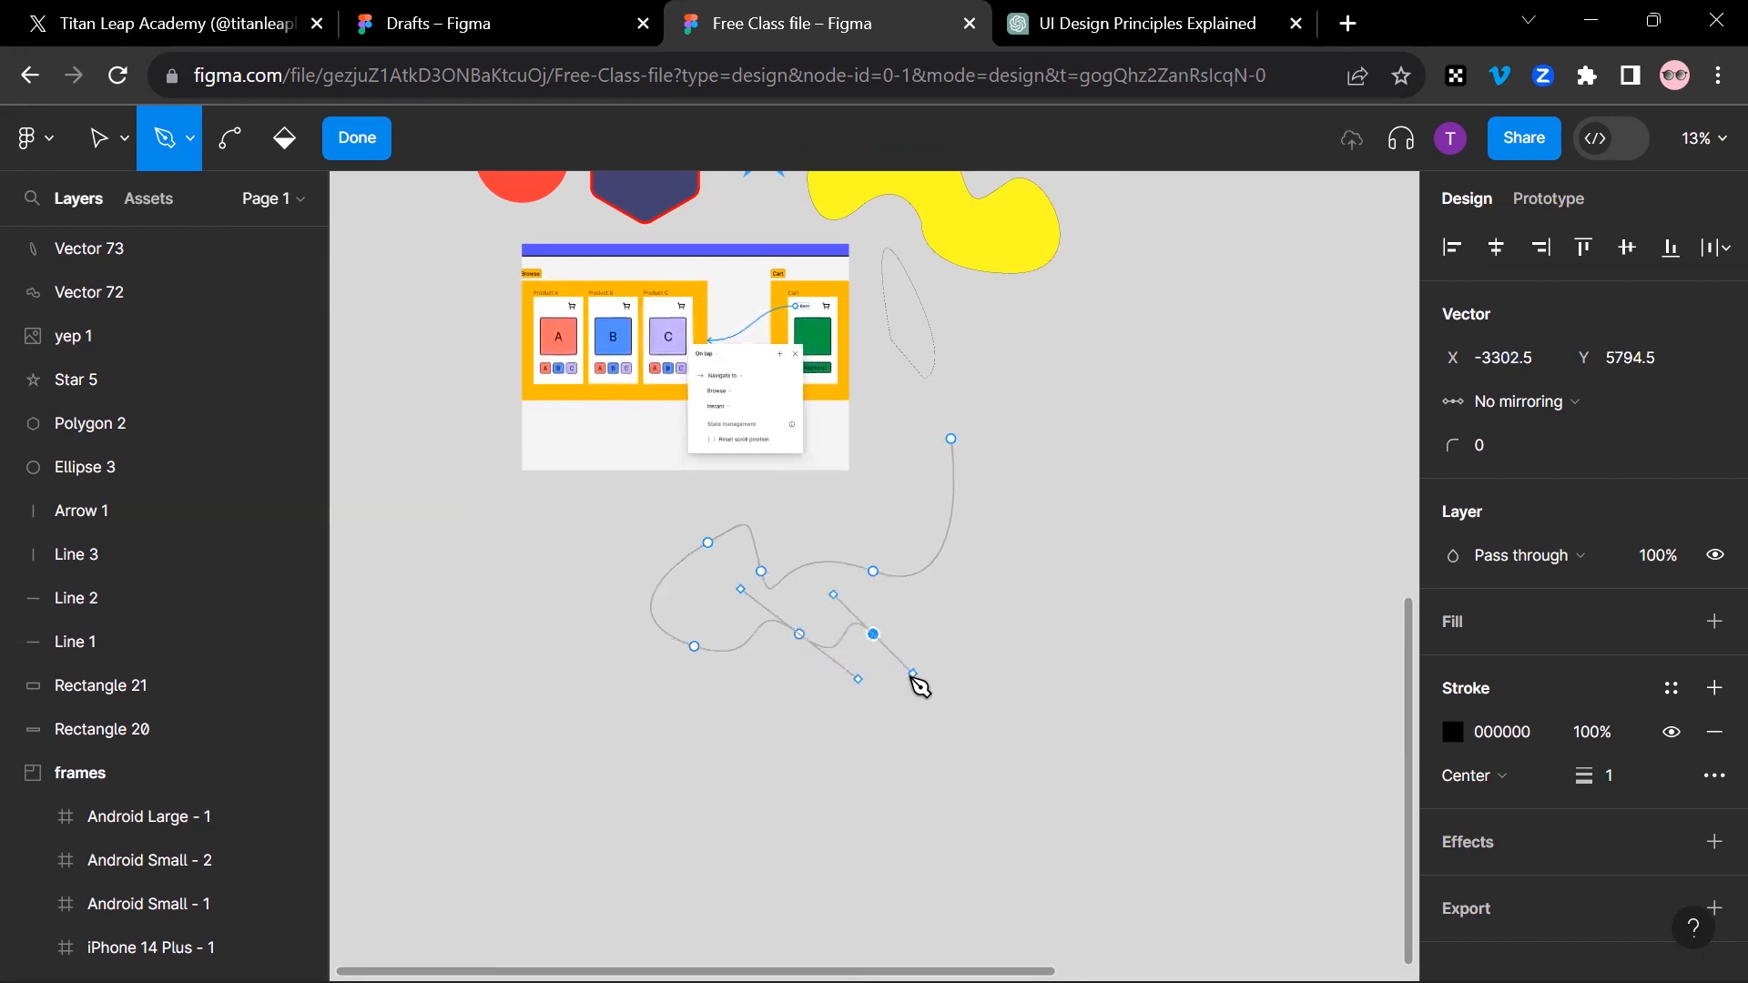
left_click_drag(950, 617, 973, 571)
left_click_drag(996, 482, 971, 440)
left_click(951, 439)
left_click(362, 146)
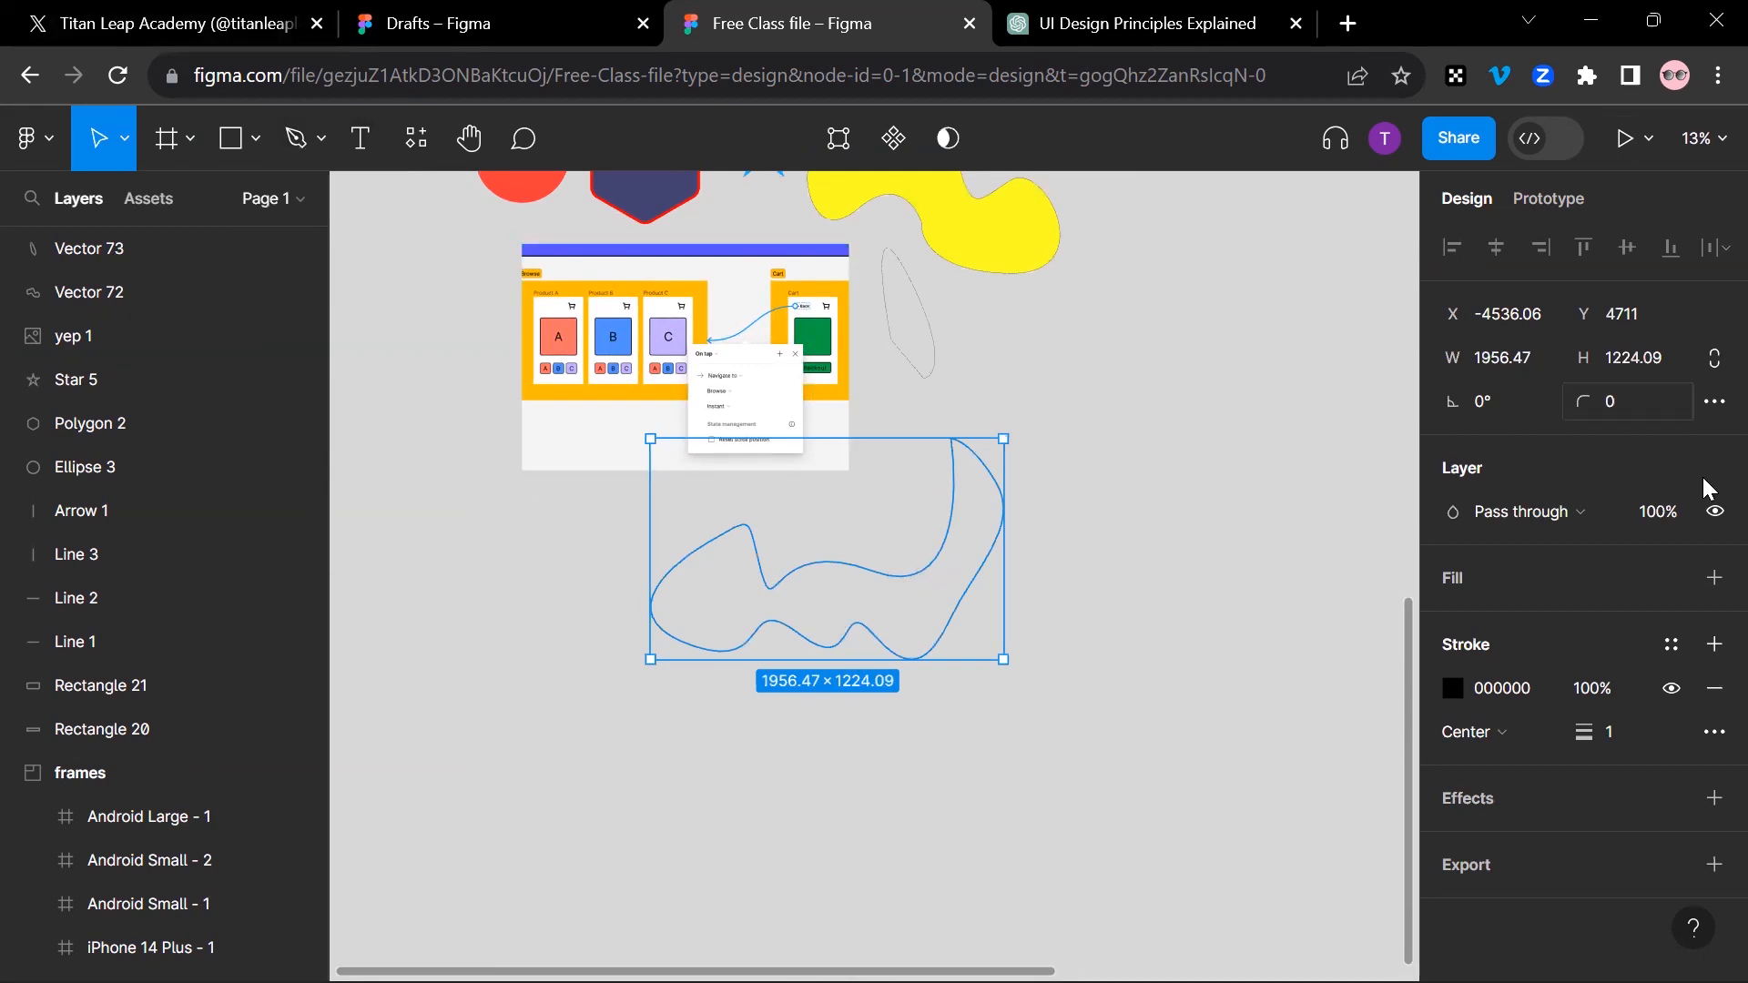
Step: Add a fill to the new freeform shape and set its colour to light red FF6262
left_click(1710, 583)
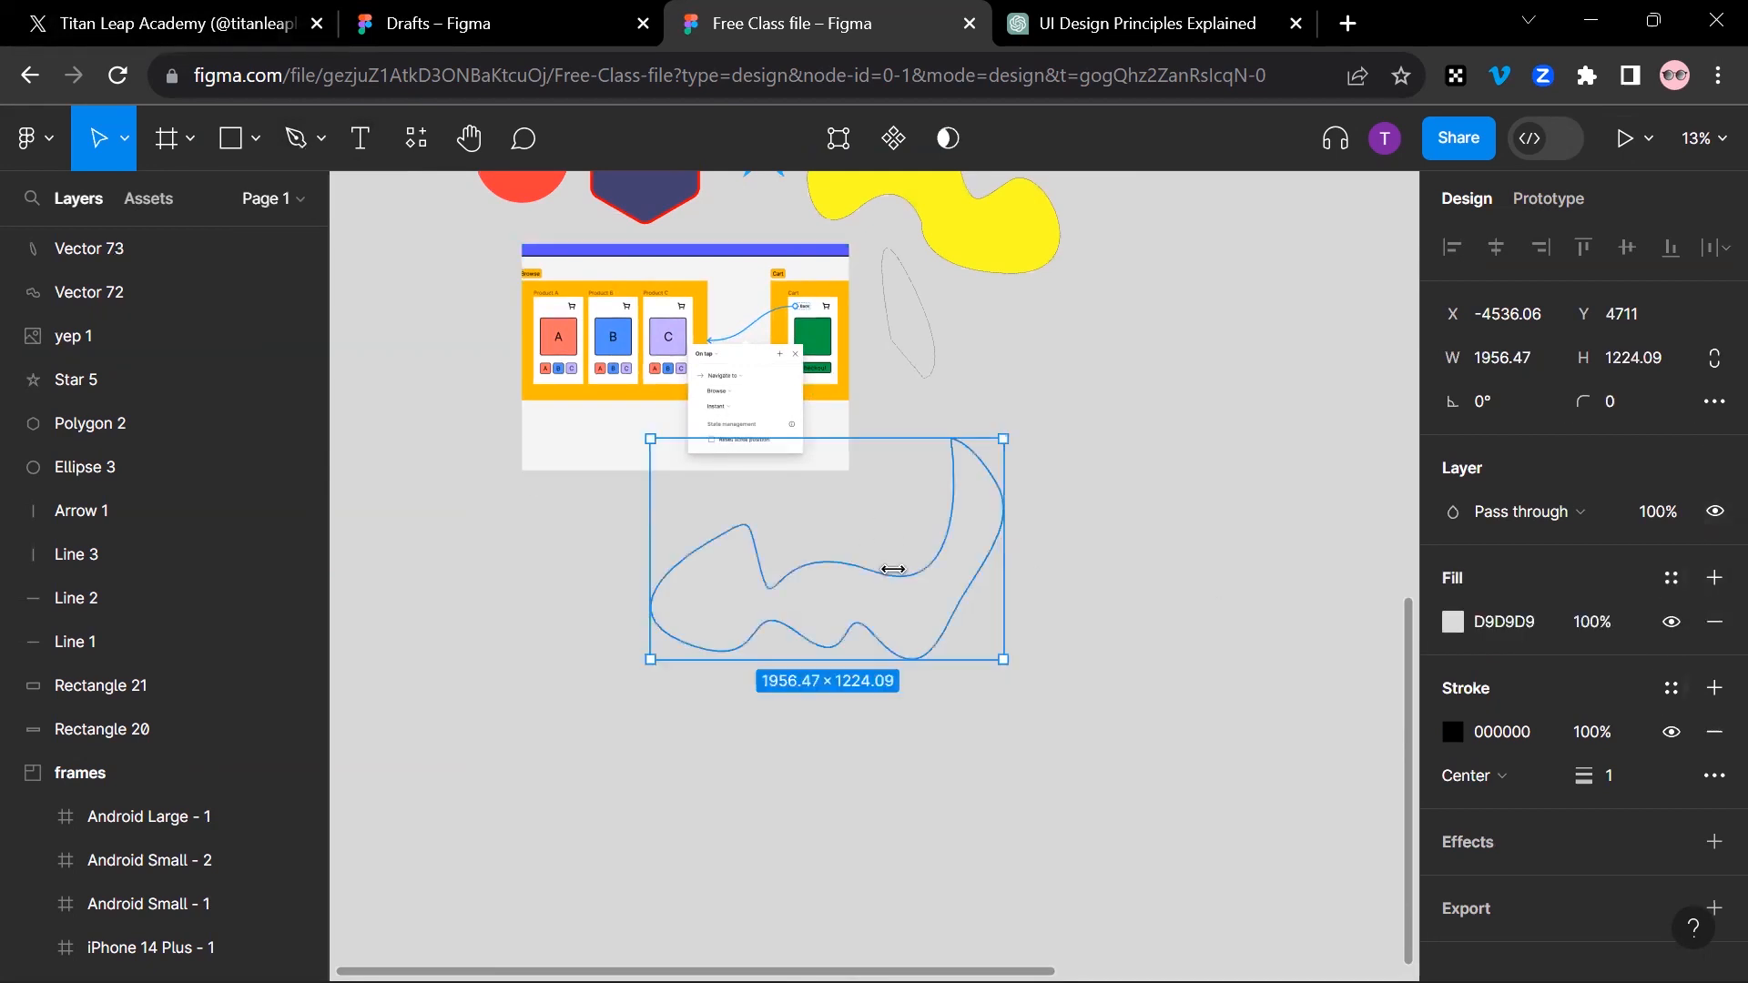
key("shift+2")
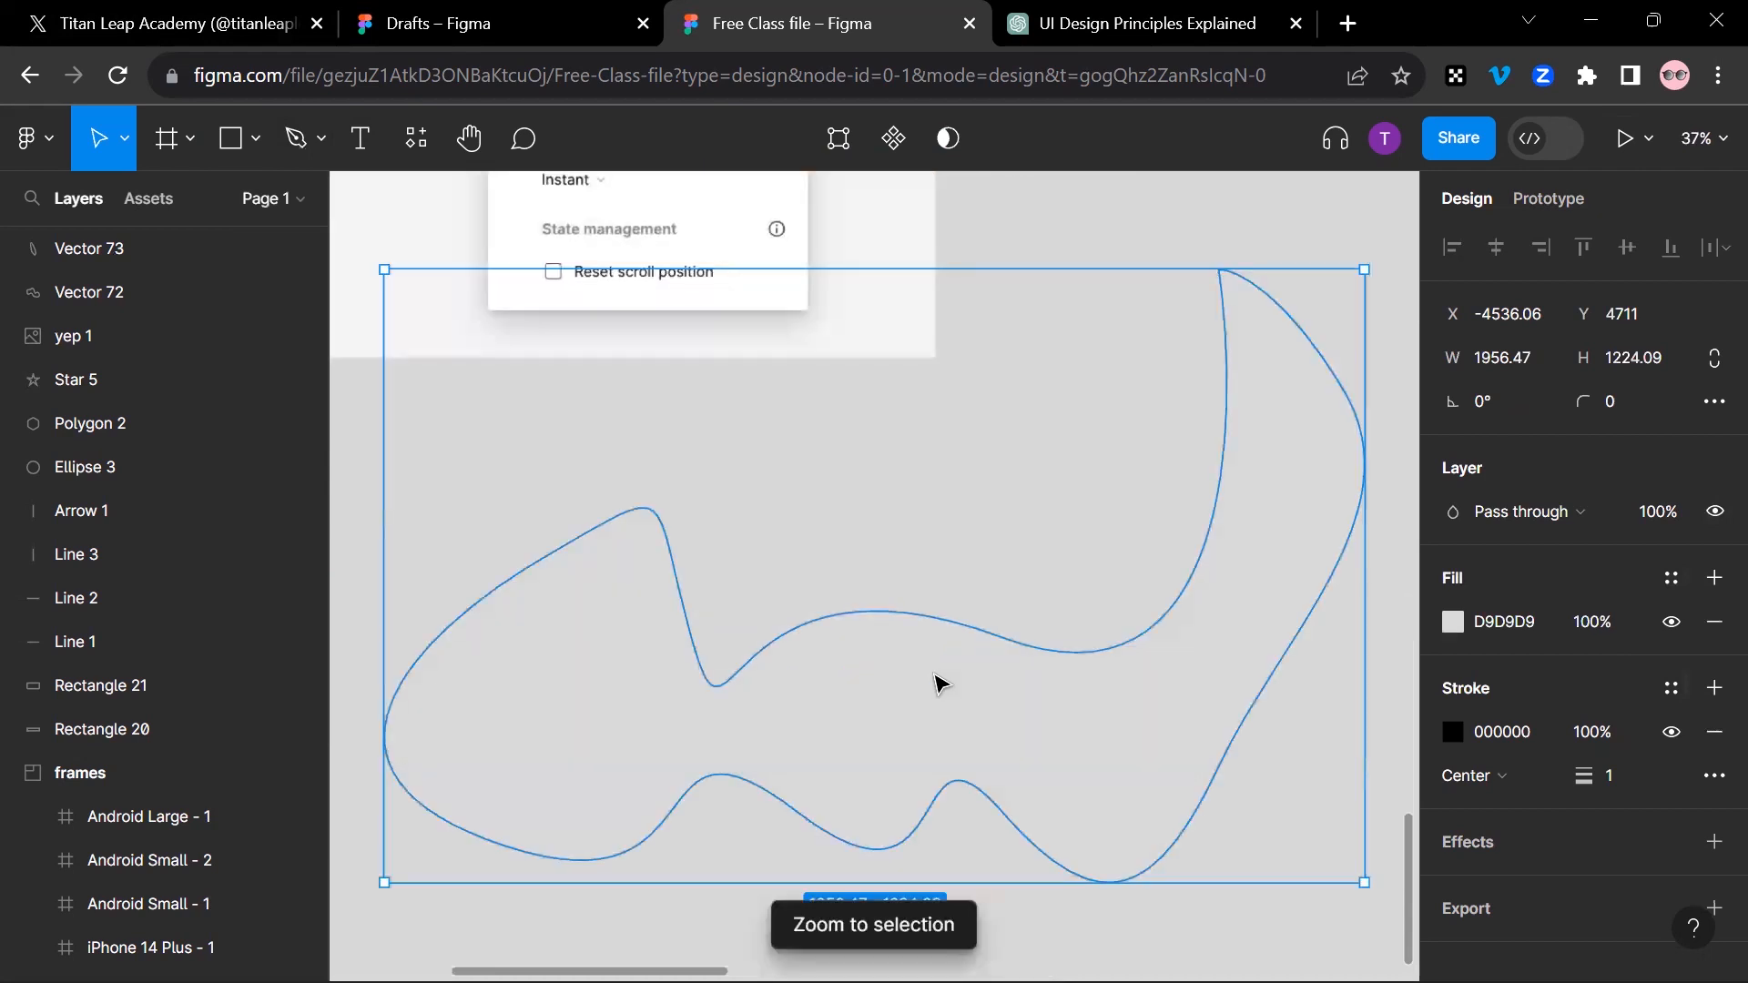
left_click(1453, 623)
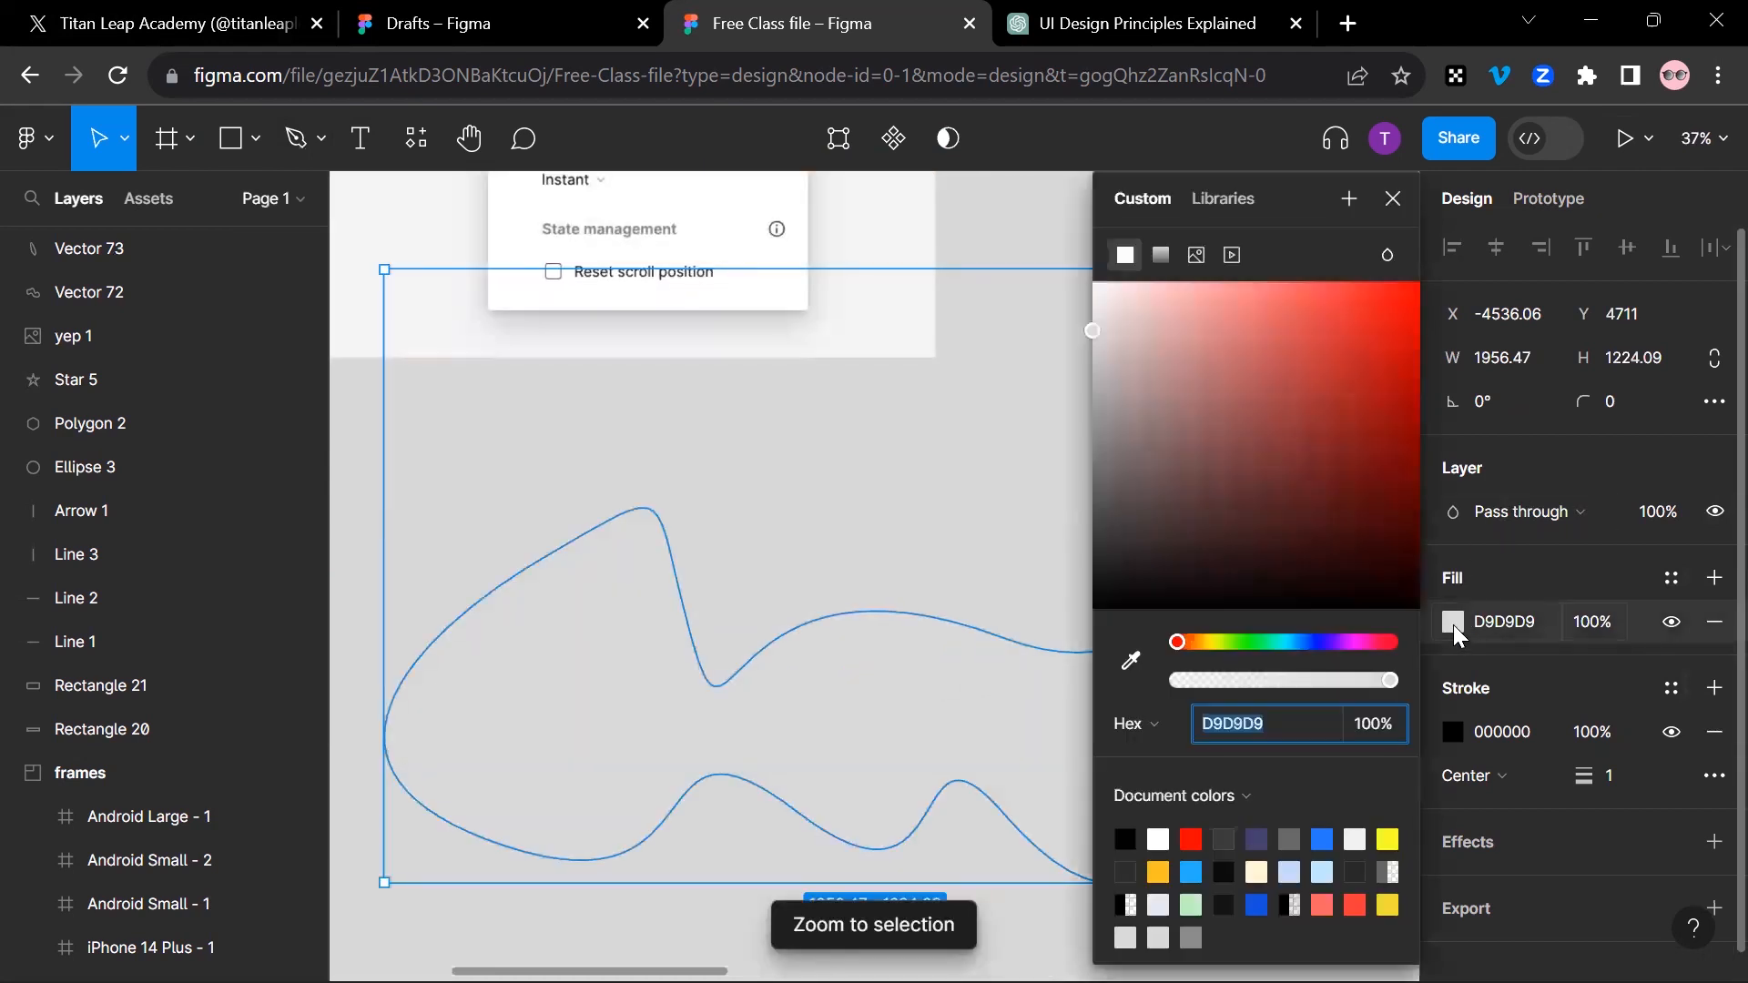
left_click(1393, 198)
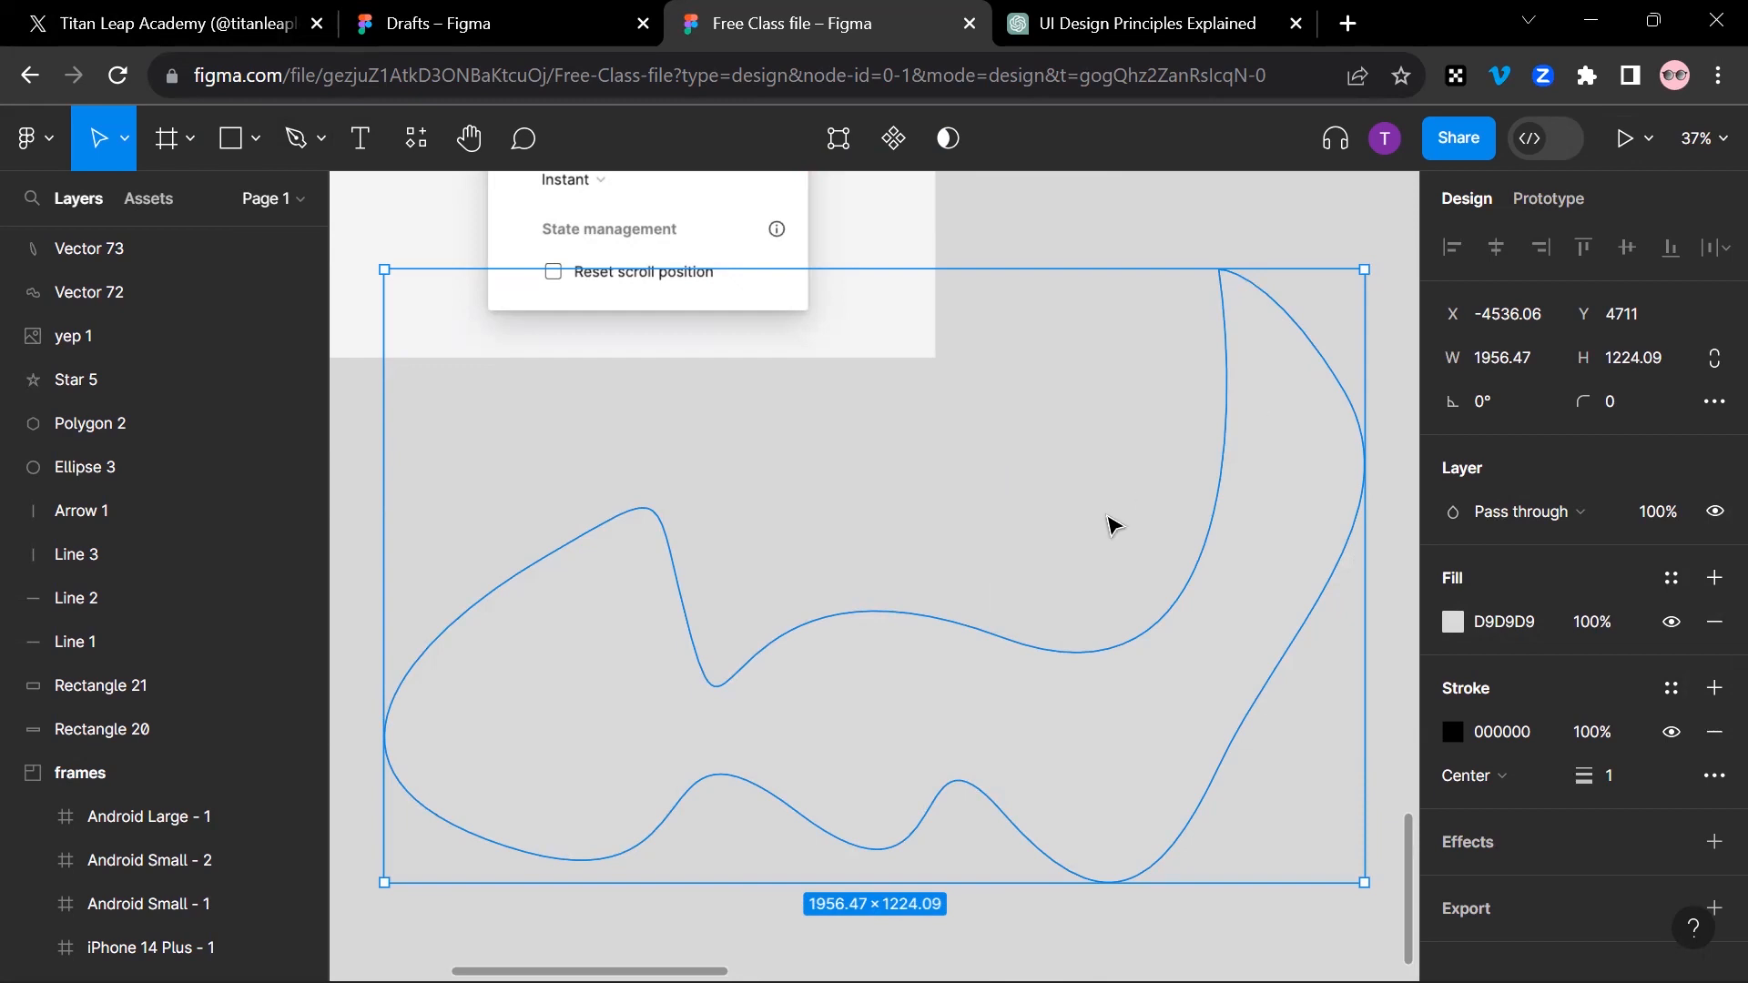
key("shift+1")
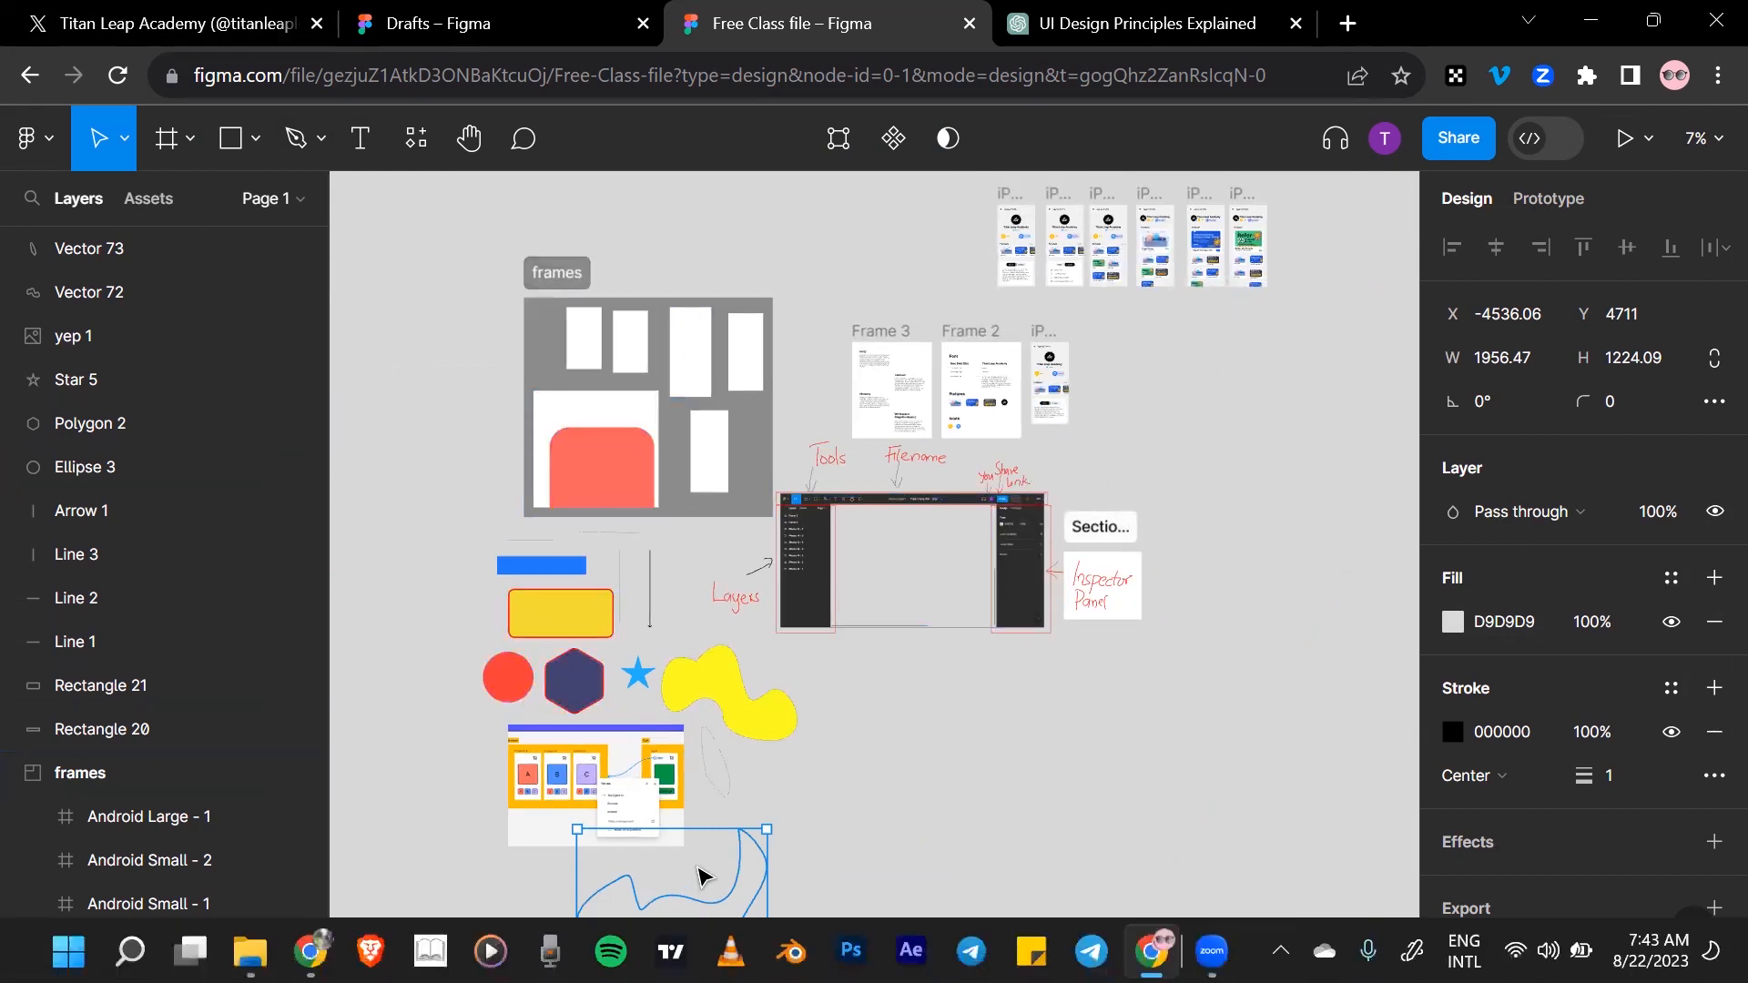
key("shift+2")
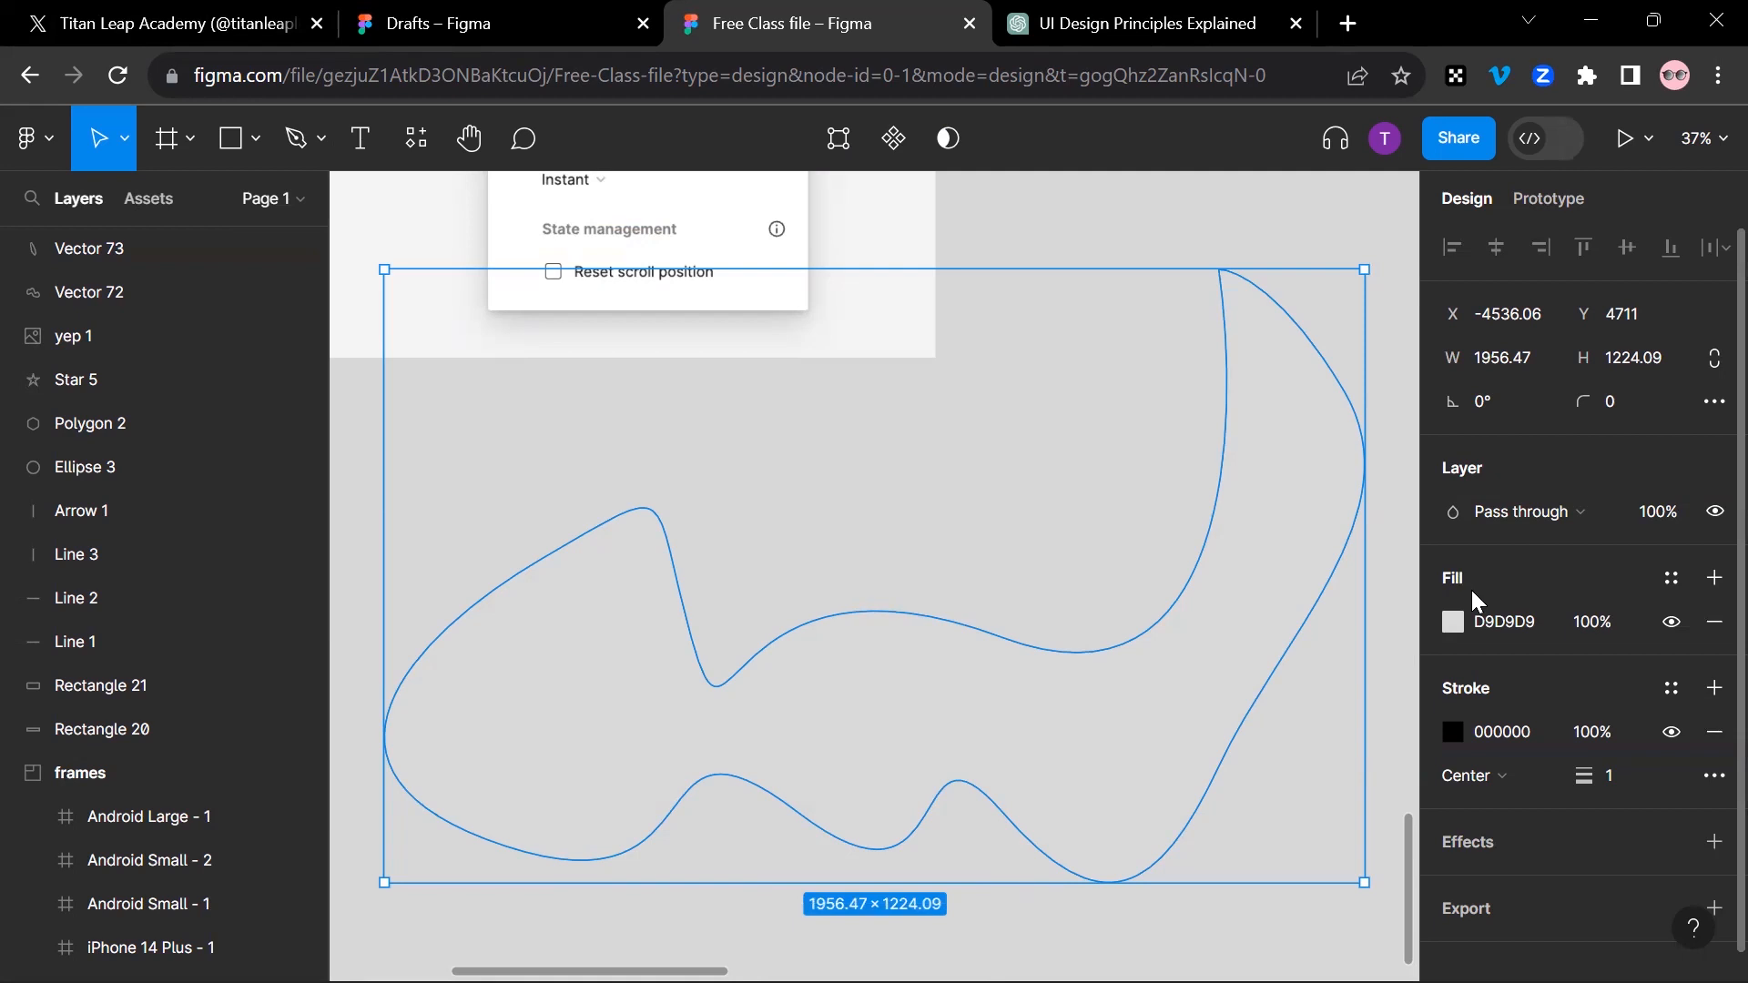
left_click(1448, 620)
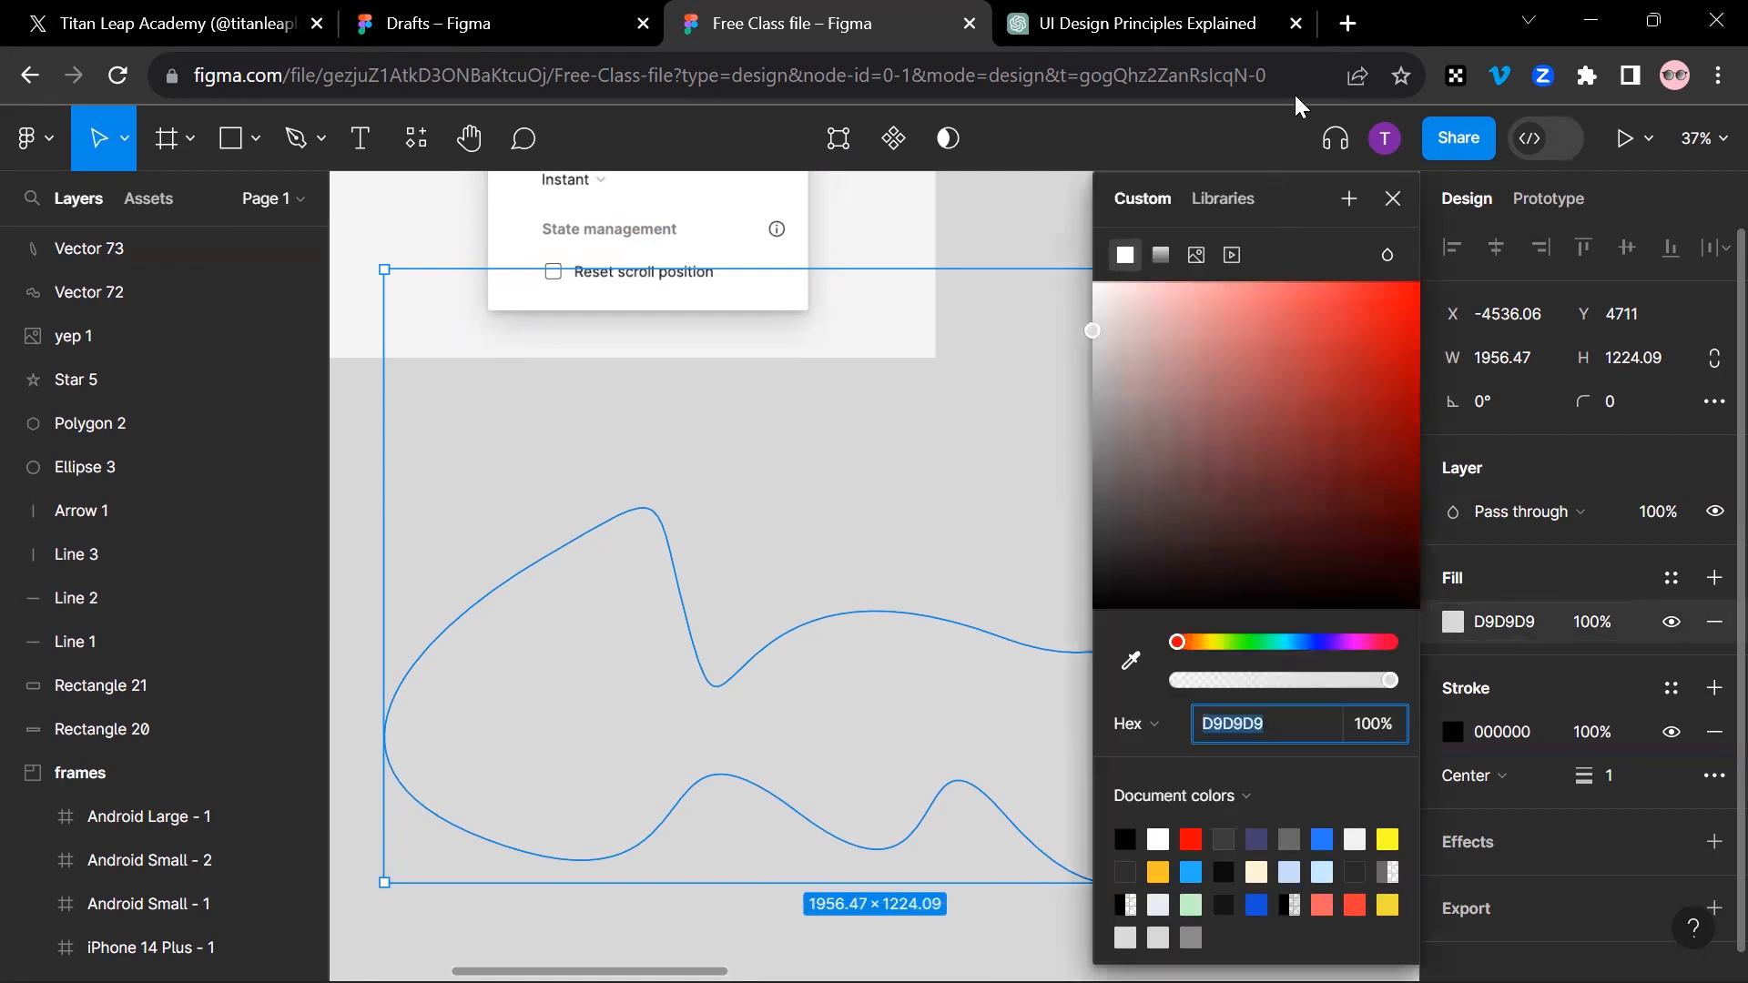
left_click(1295, 281)
left_click(1396, 197)
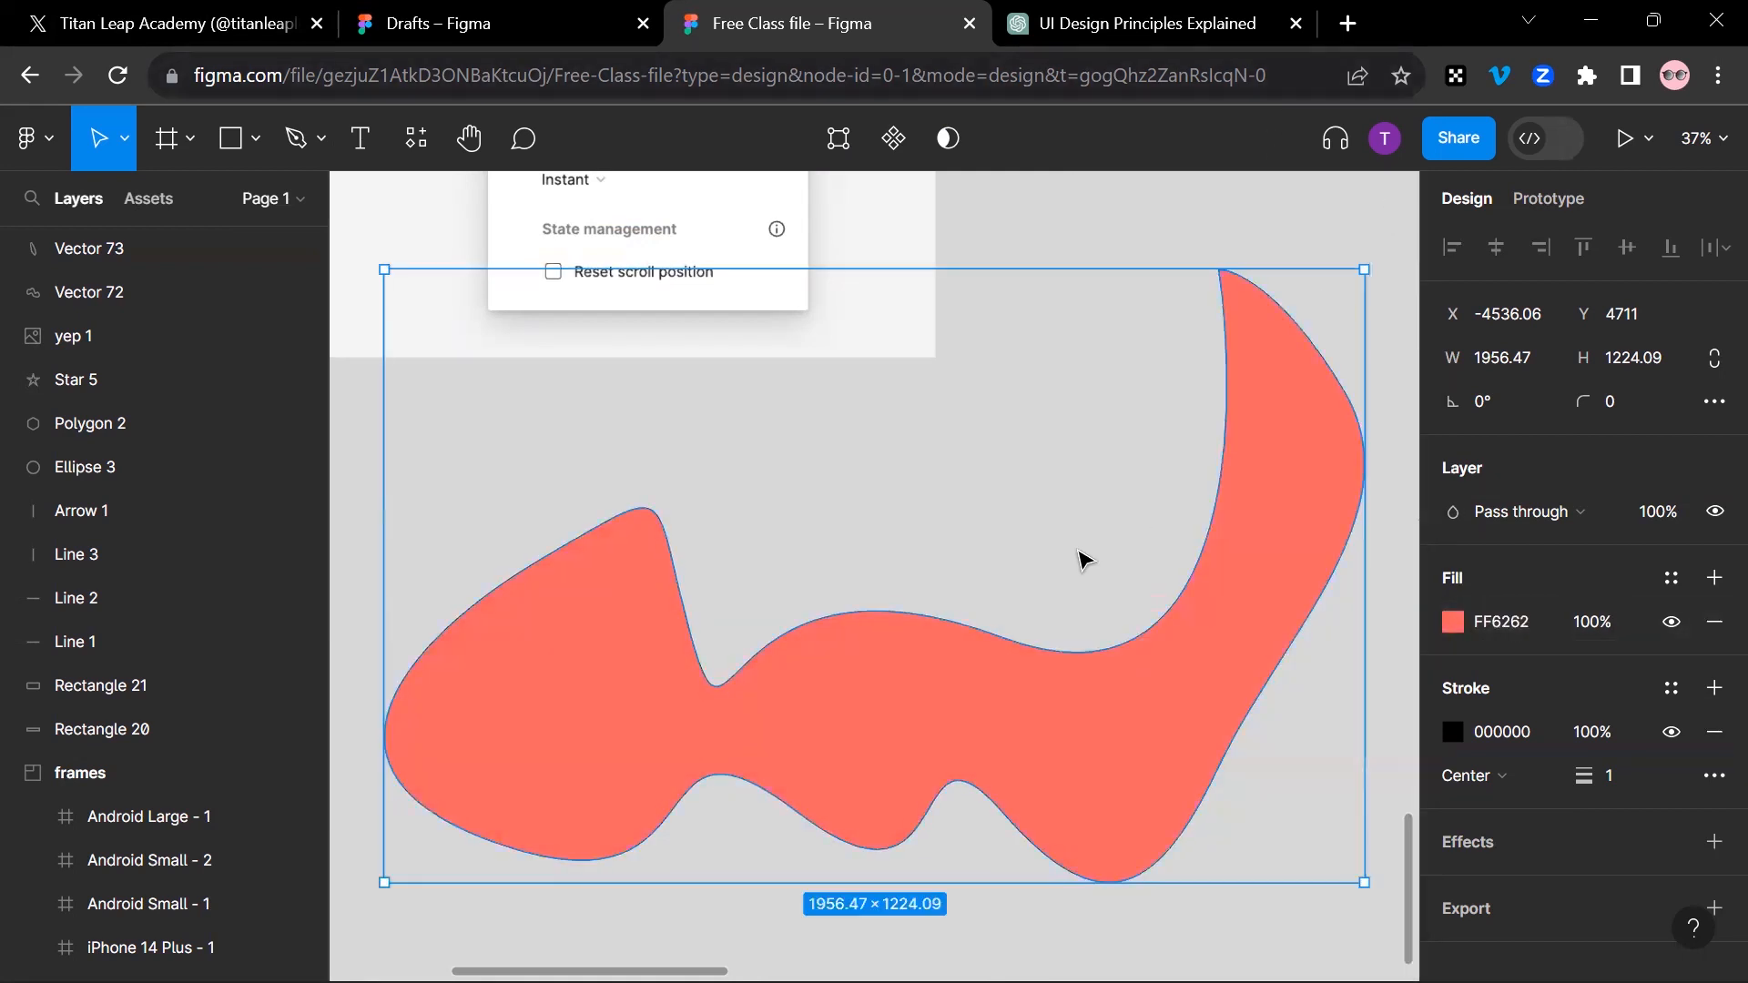
Step: Set the stroke weight of the light red freeform shape to 50
scroll(1082, 558, "down", 4)
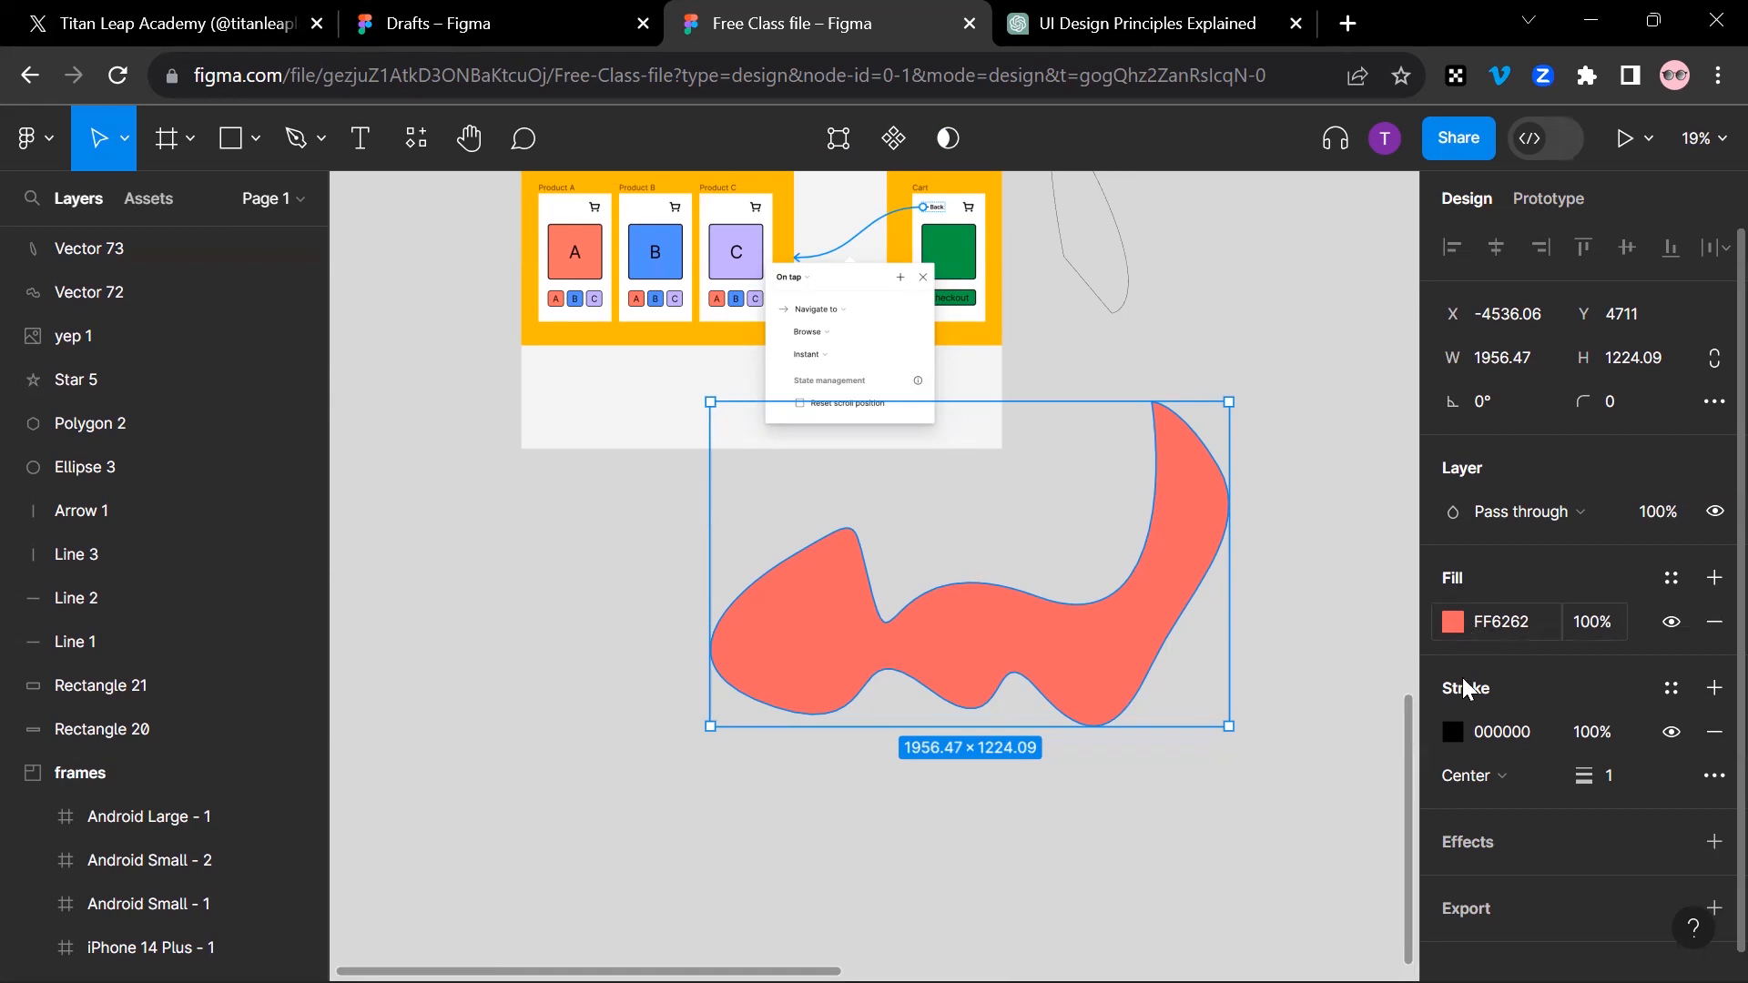
left_click_drag(1589, 775, 1718, 762)
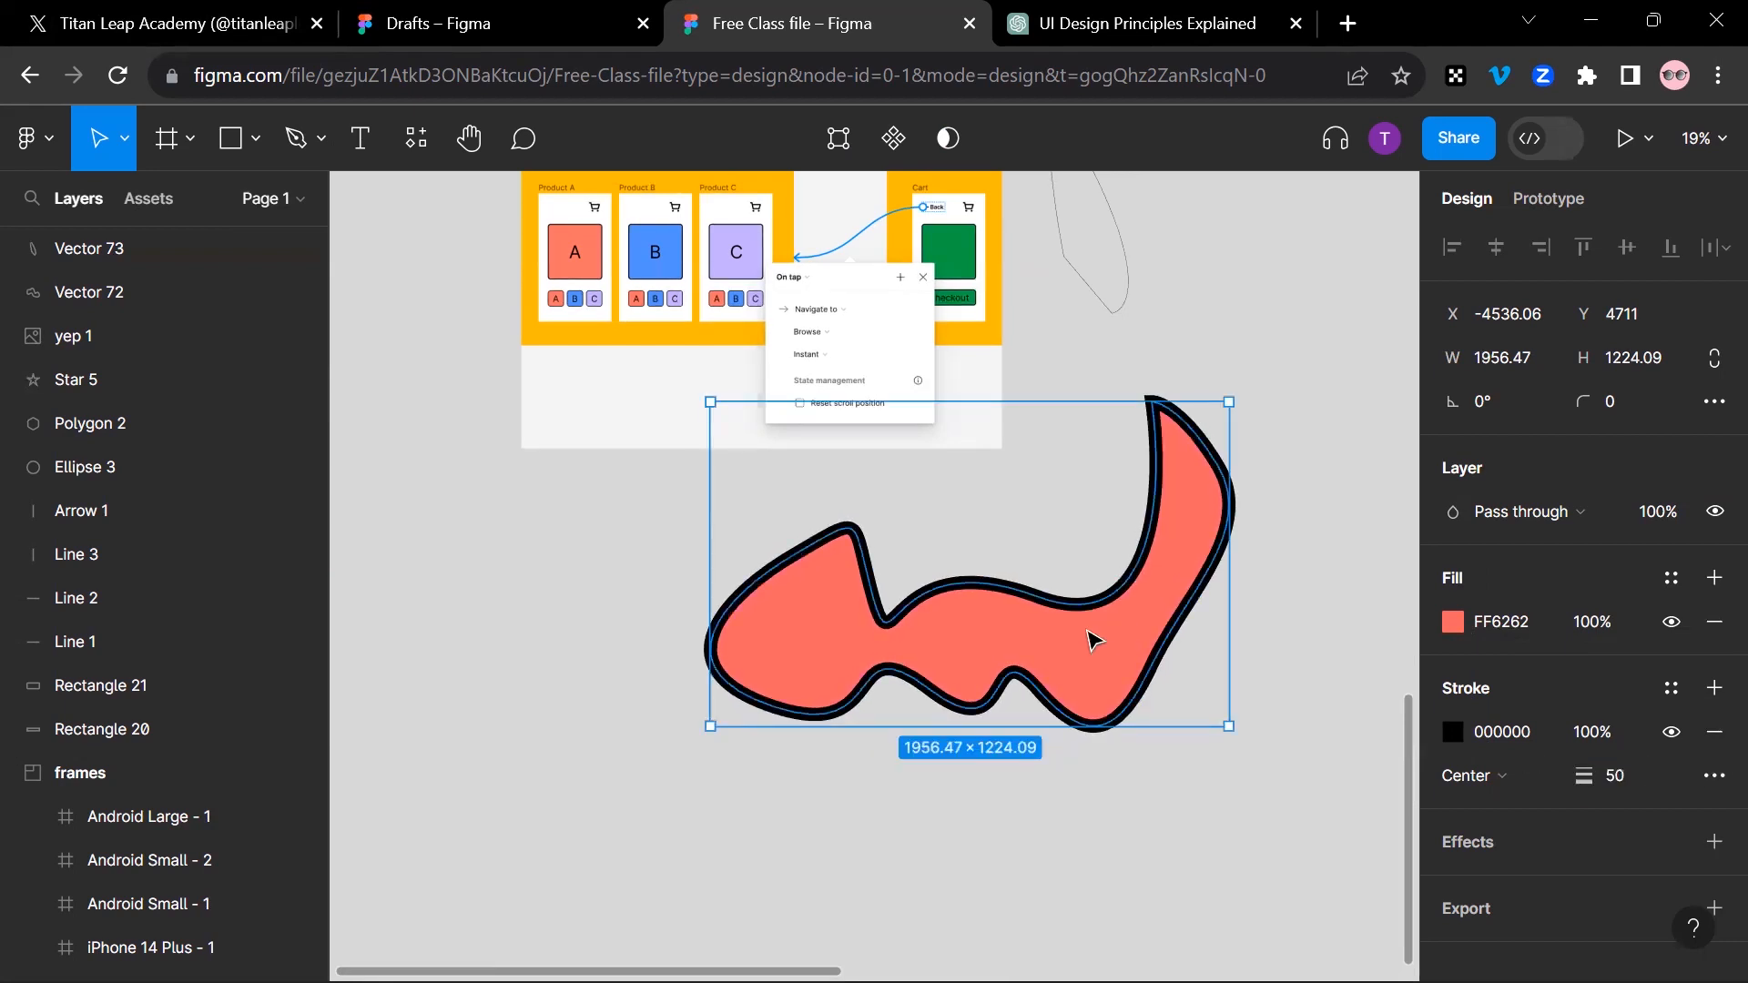
scroll(764, 409, "up", 4)
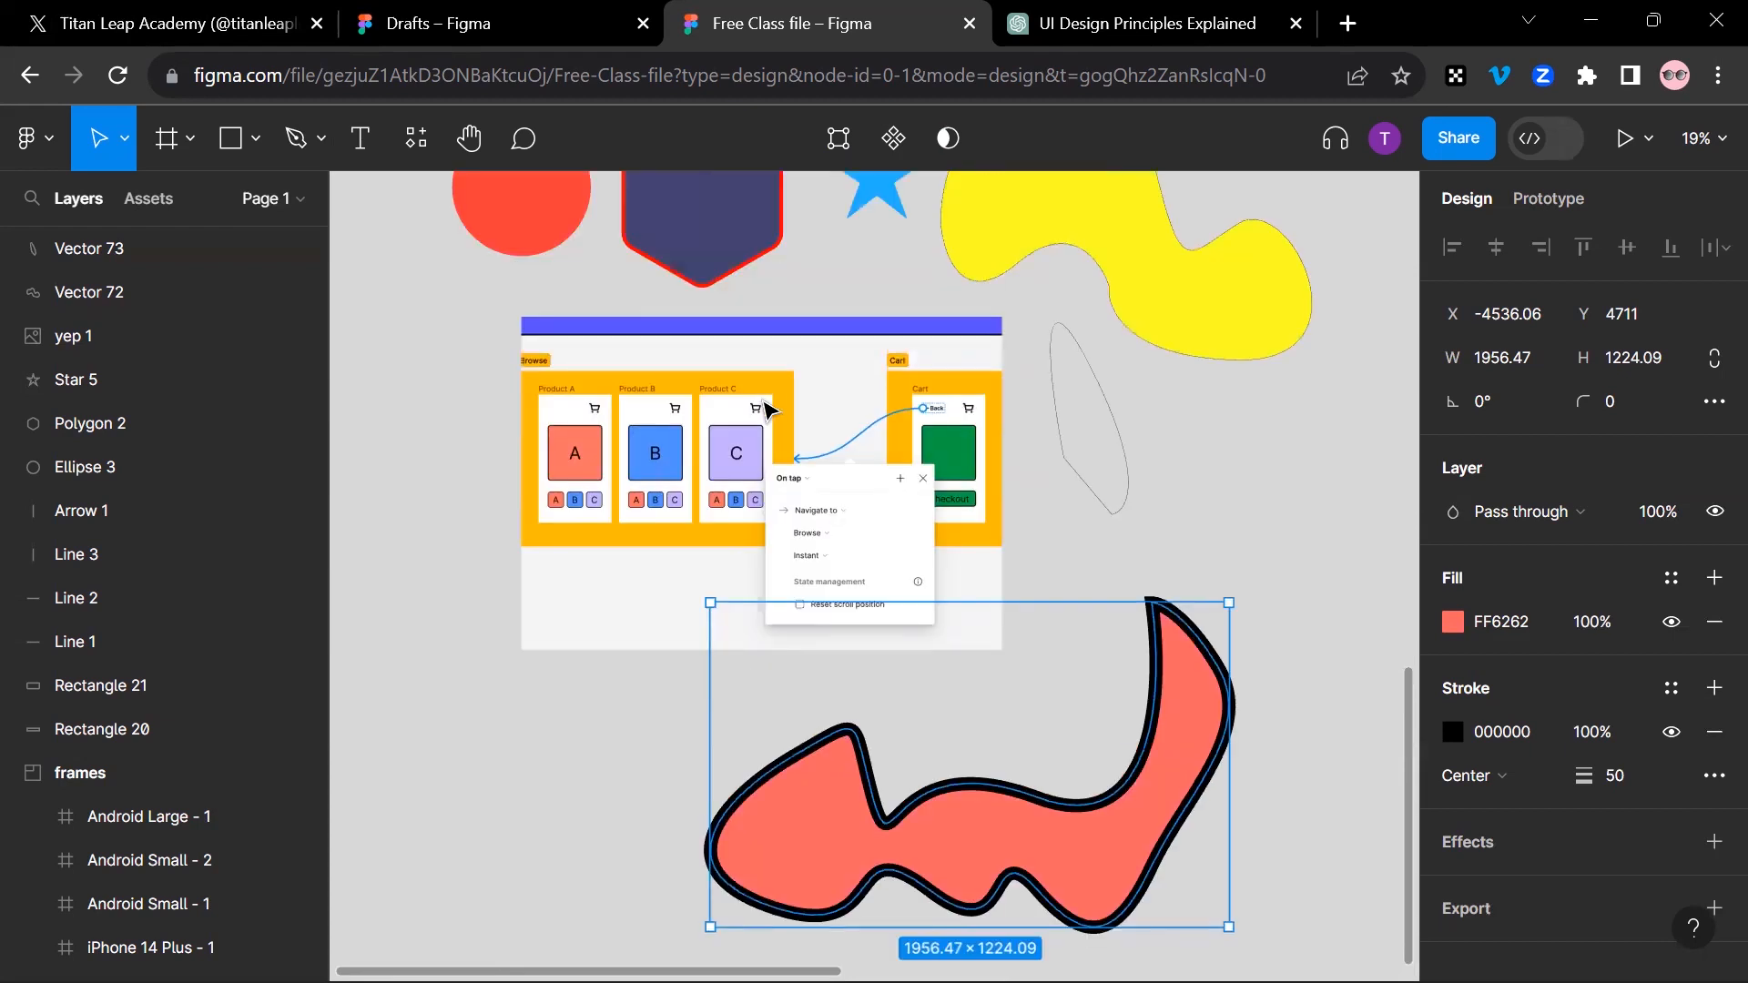
scroll(774, 414, "down", 2)
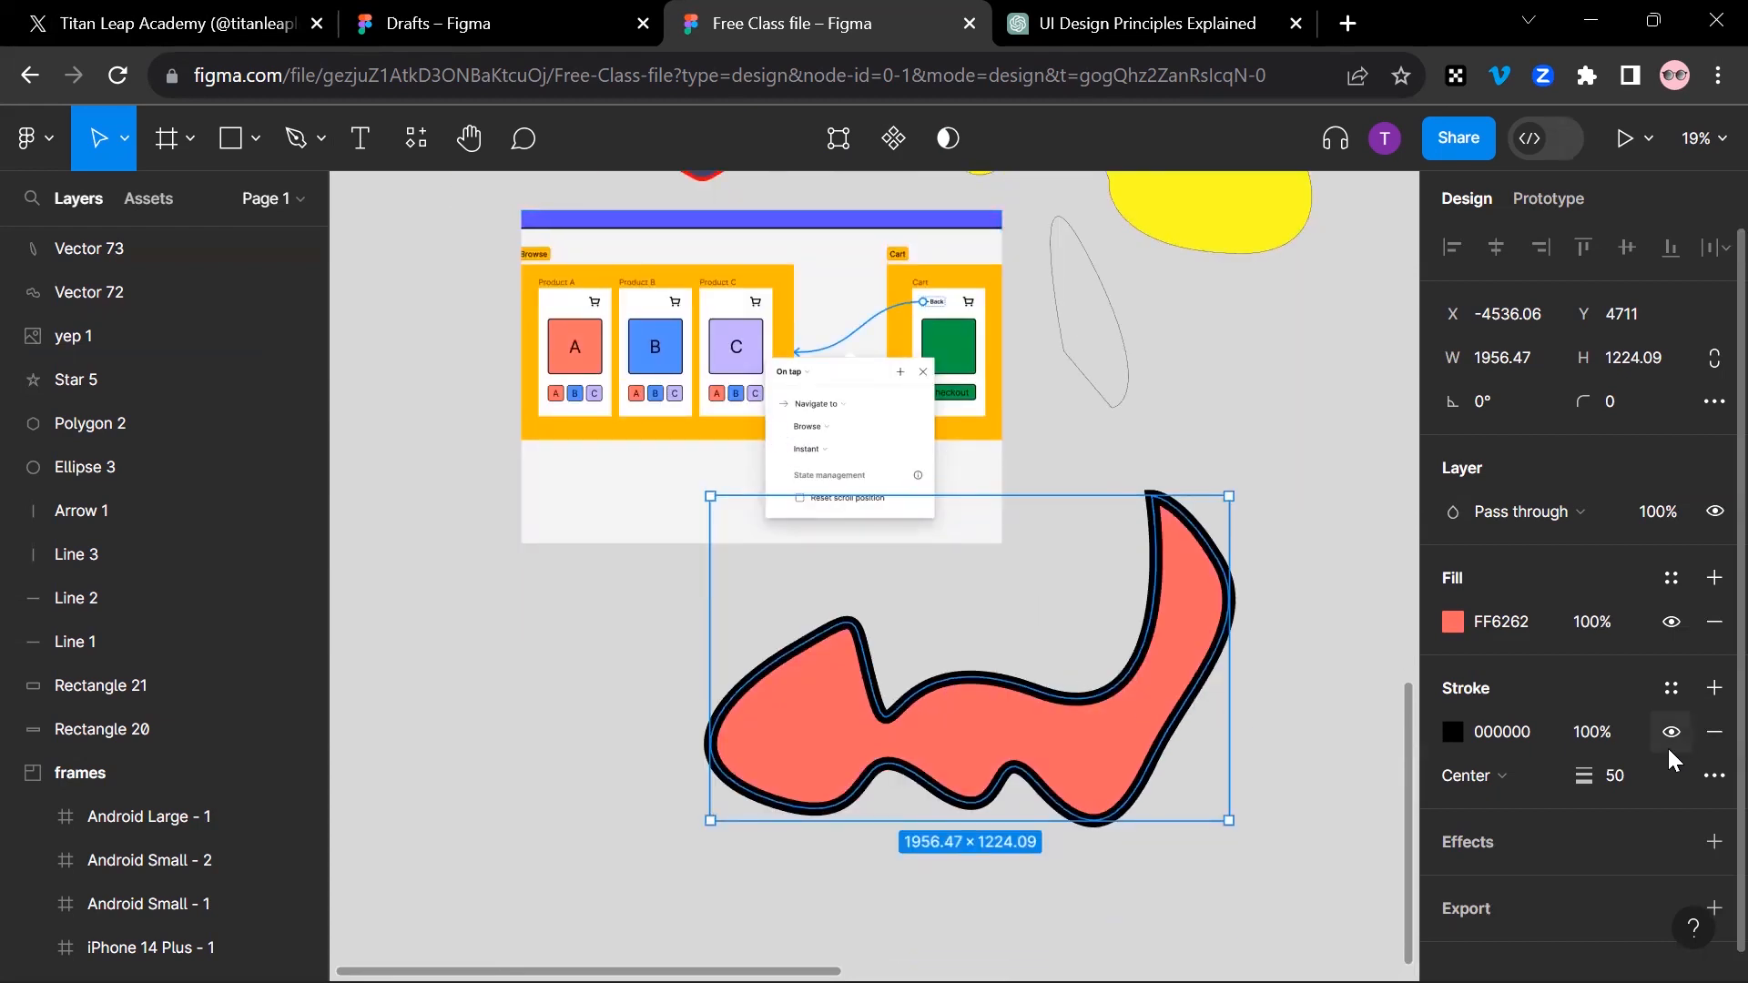
Step: Replace the freeform shape's red fill with an image fill, using the photo of the ornate building facade from the Downloads folder
left_click(1449, 627)
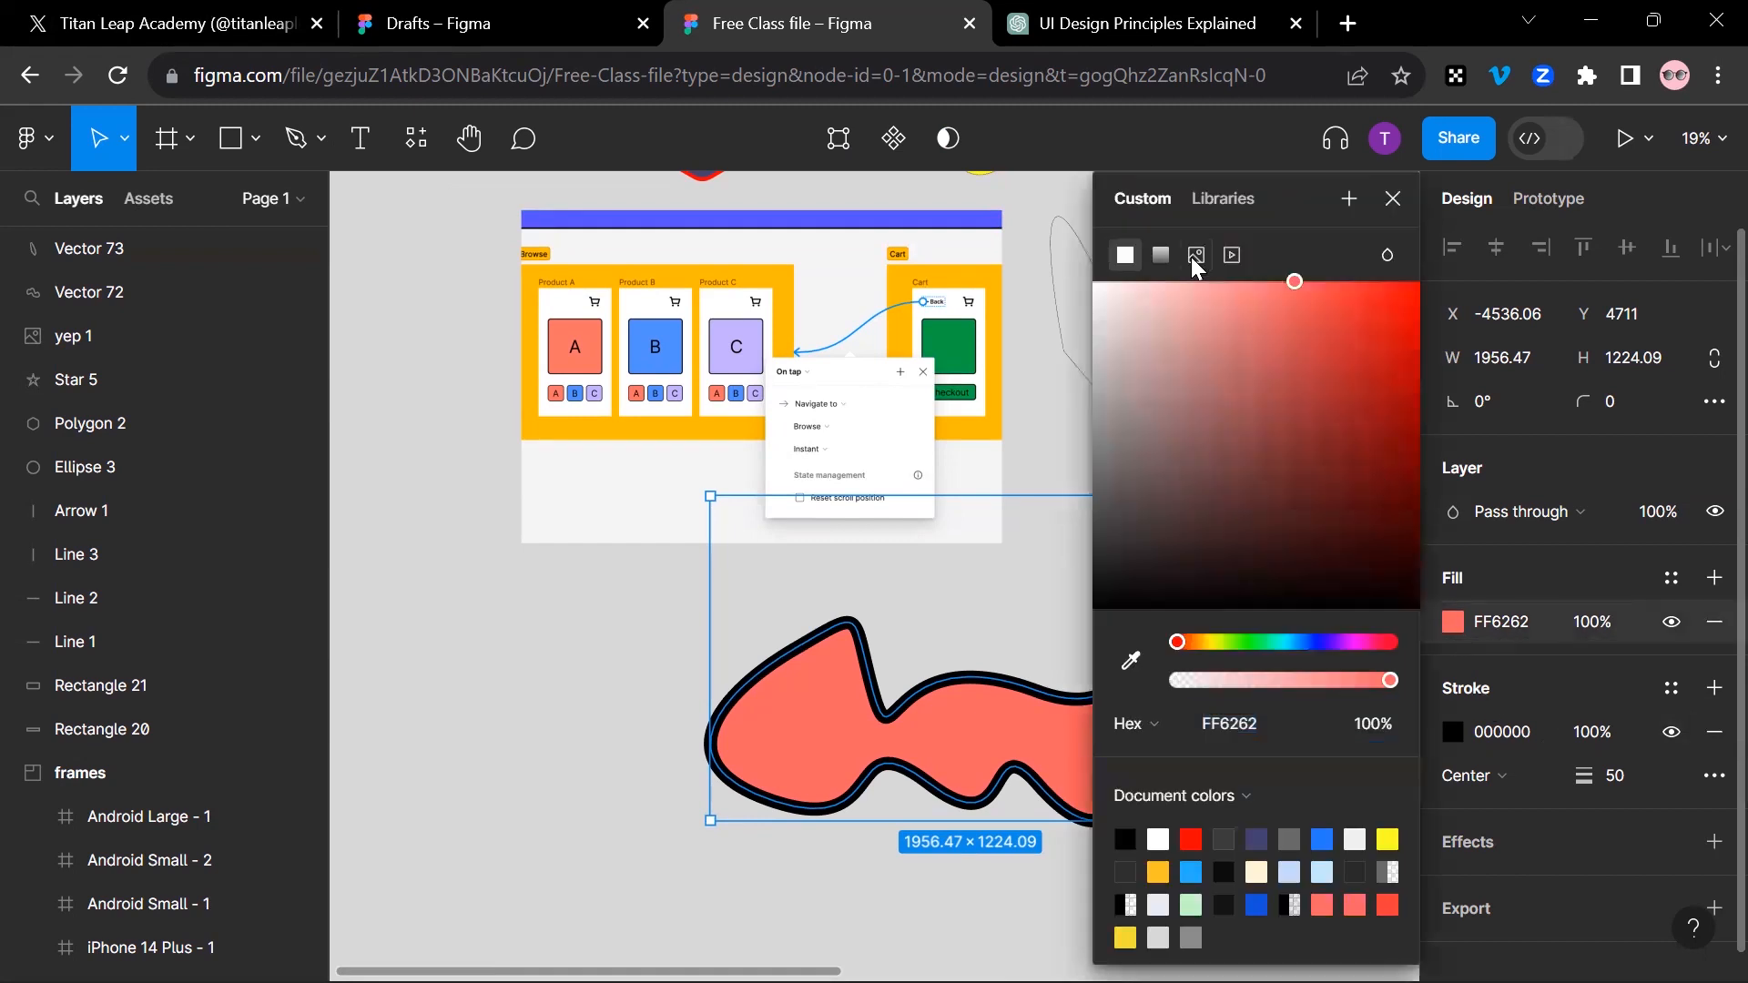
left_click(1196, 256)
left_click(1288, 453)
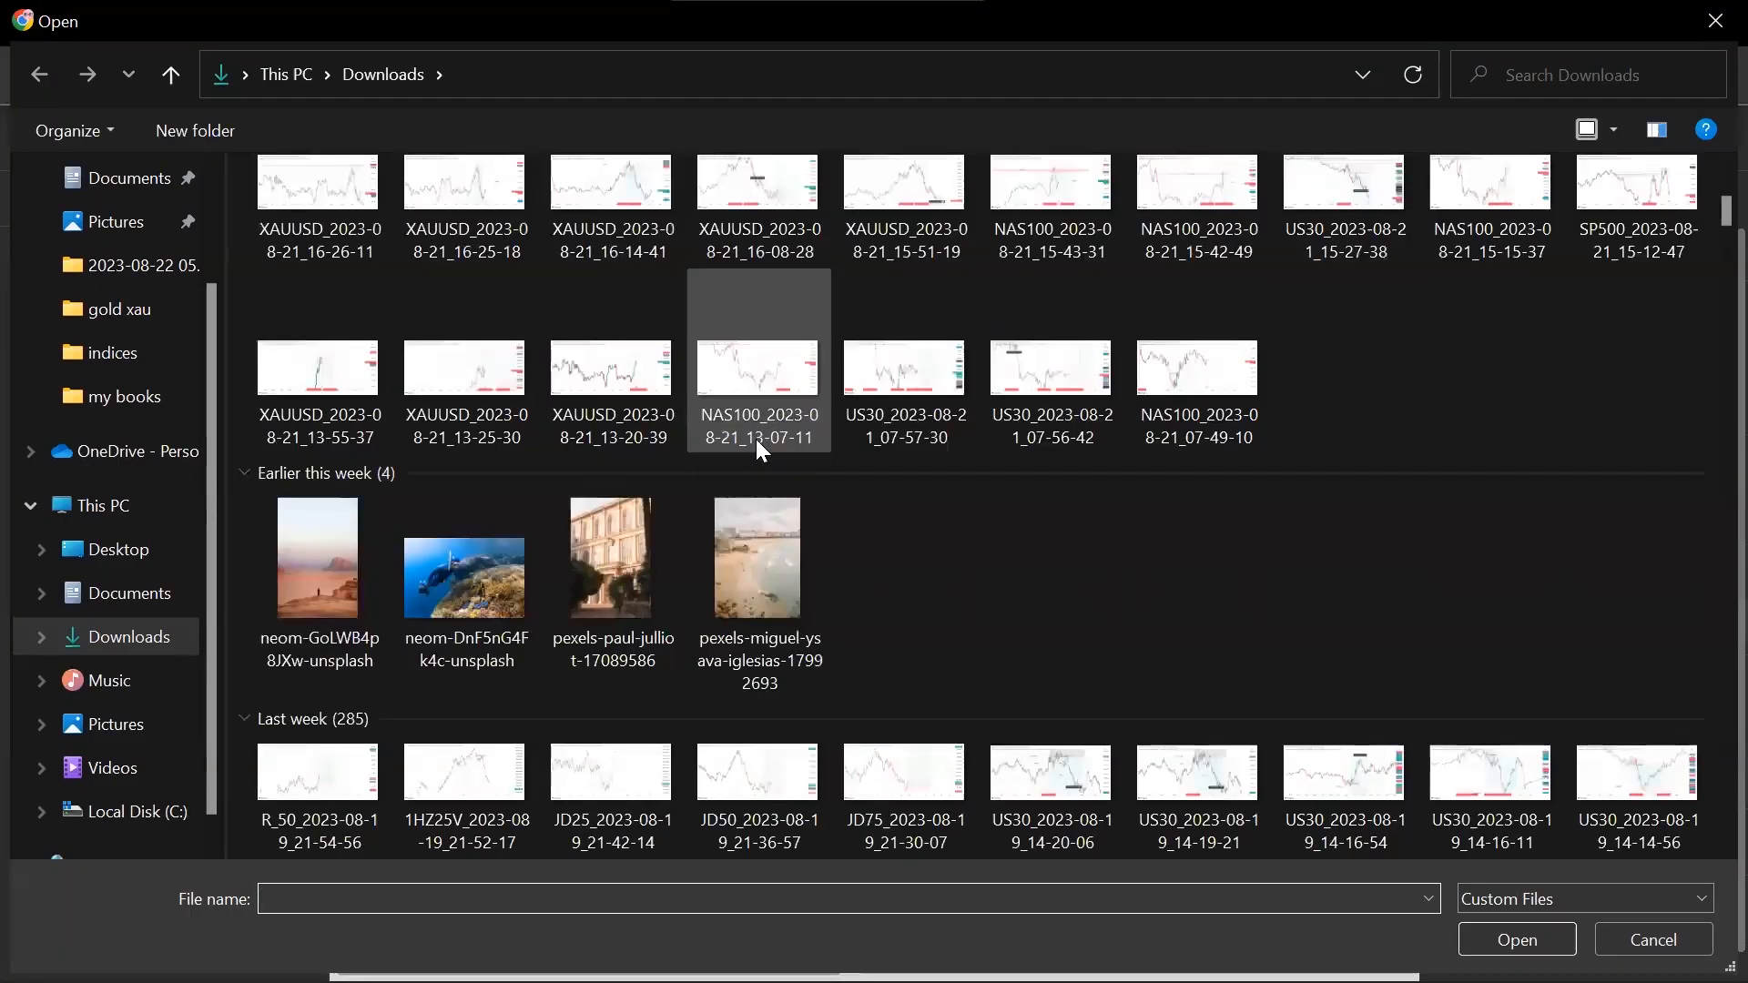
scroll(756, 438, "down", 3)
scroll(756, 439, "down", 4)
scroll(757, 440, "down", 8)
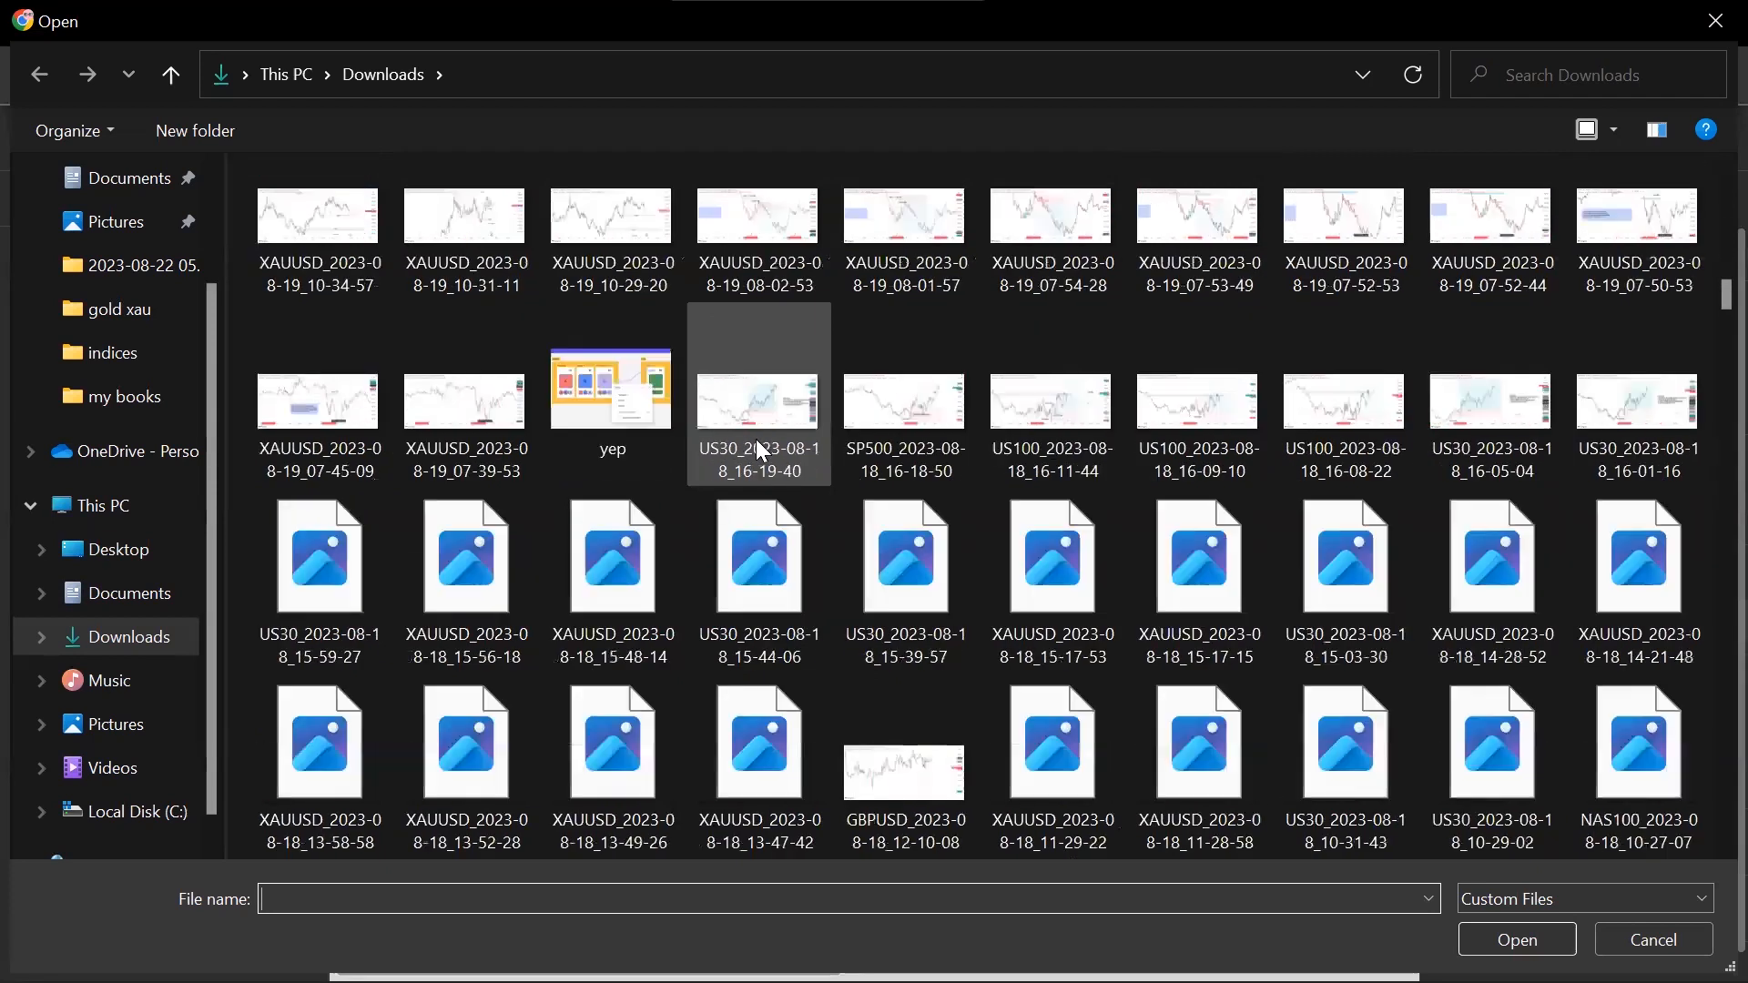
scroll(764, 450, "down", 6)
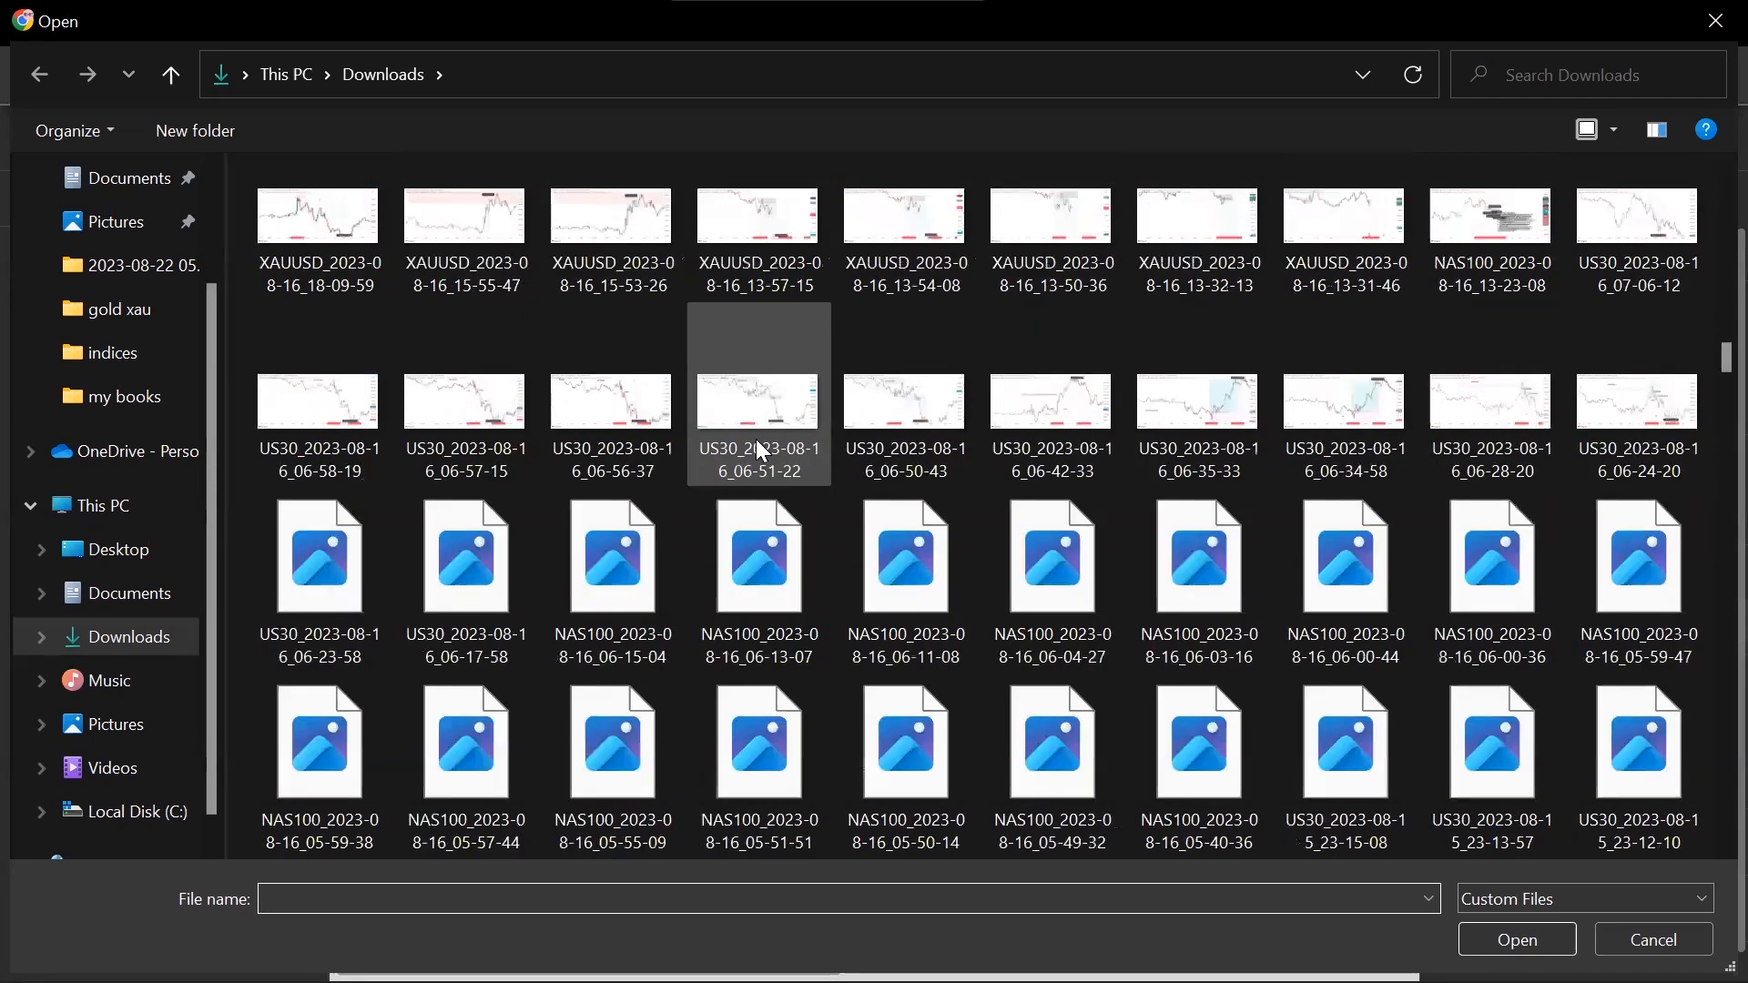
scroll(765, 446, "up", 20)
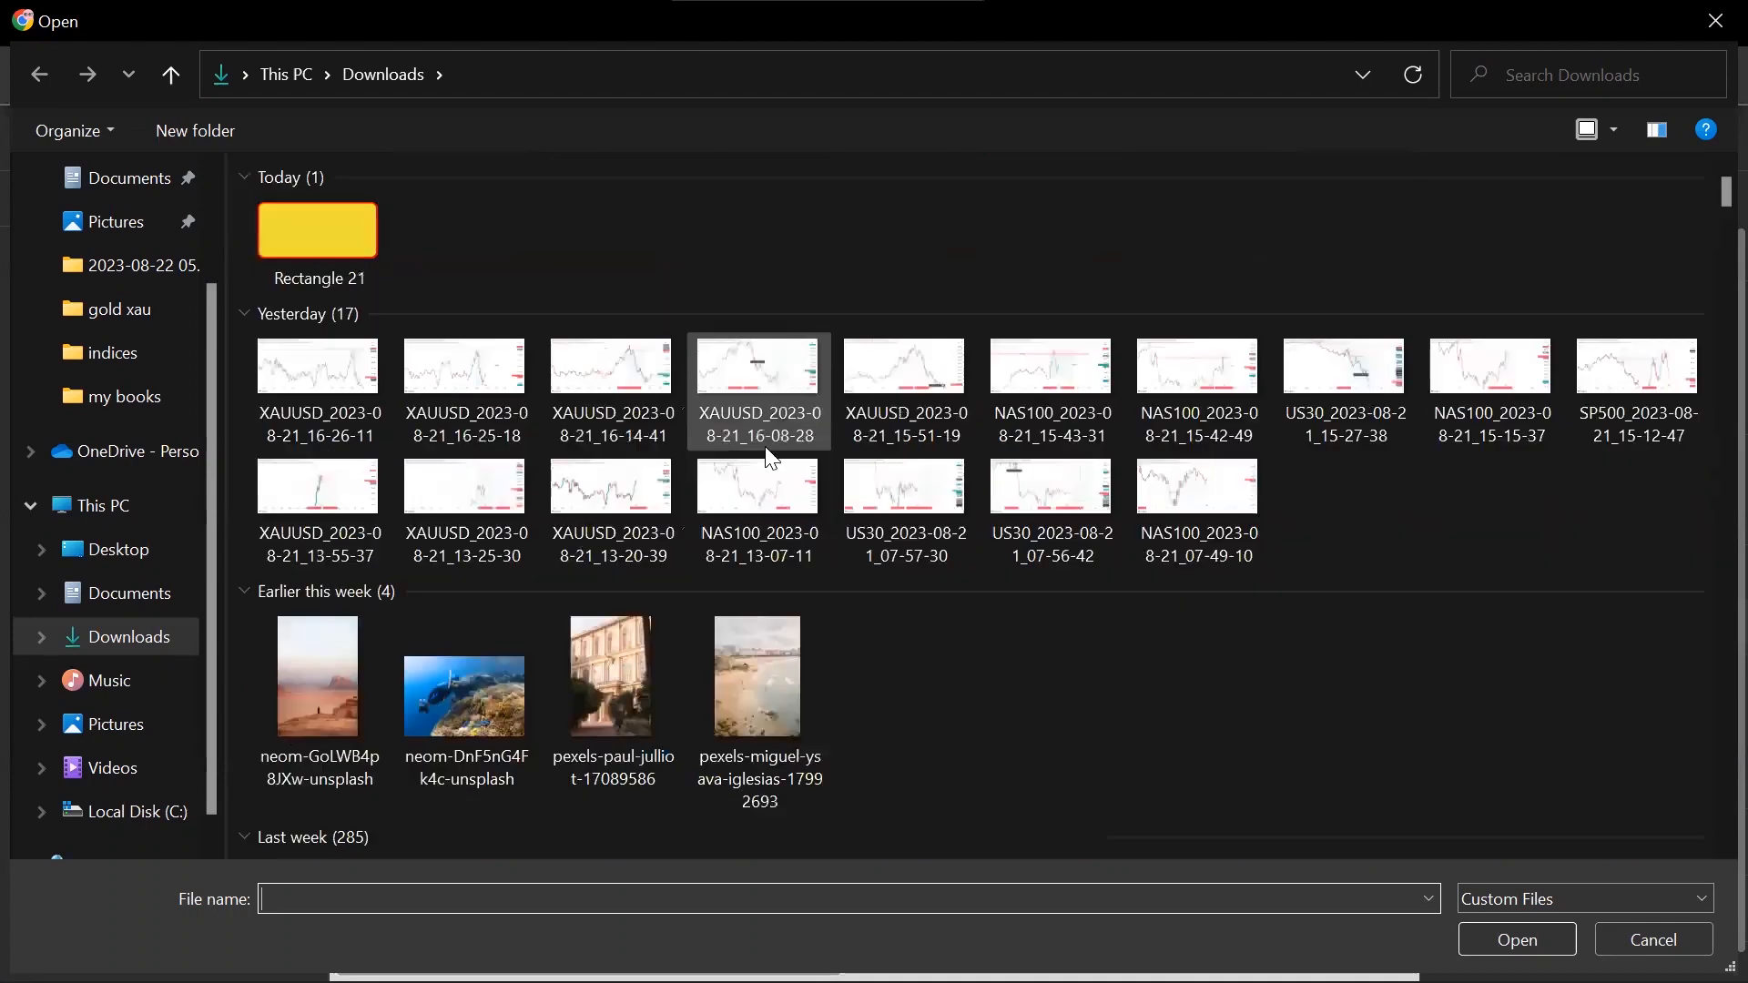
left_click(616, 686)
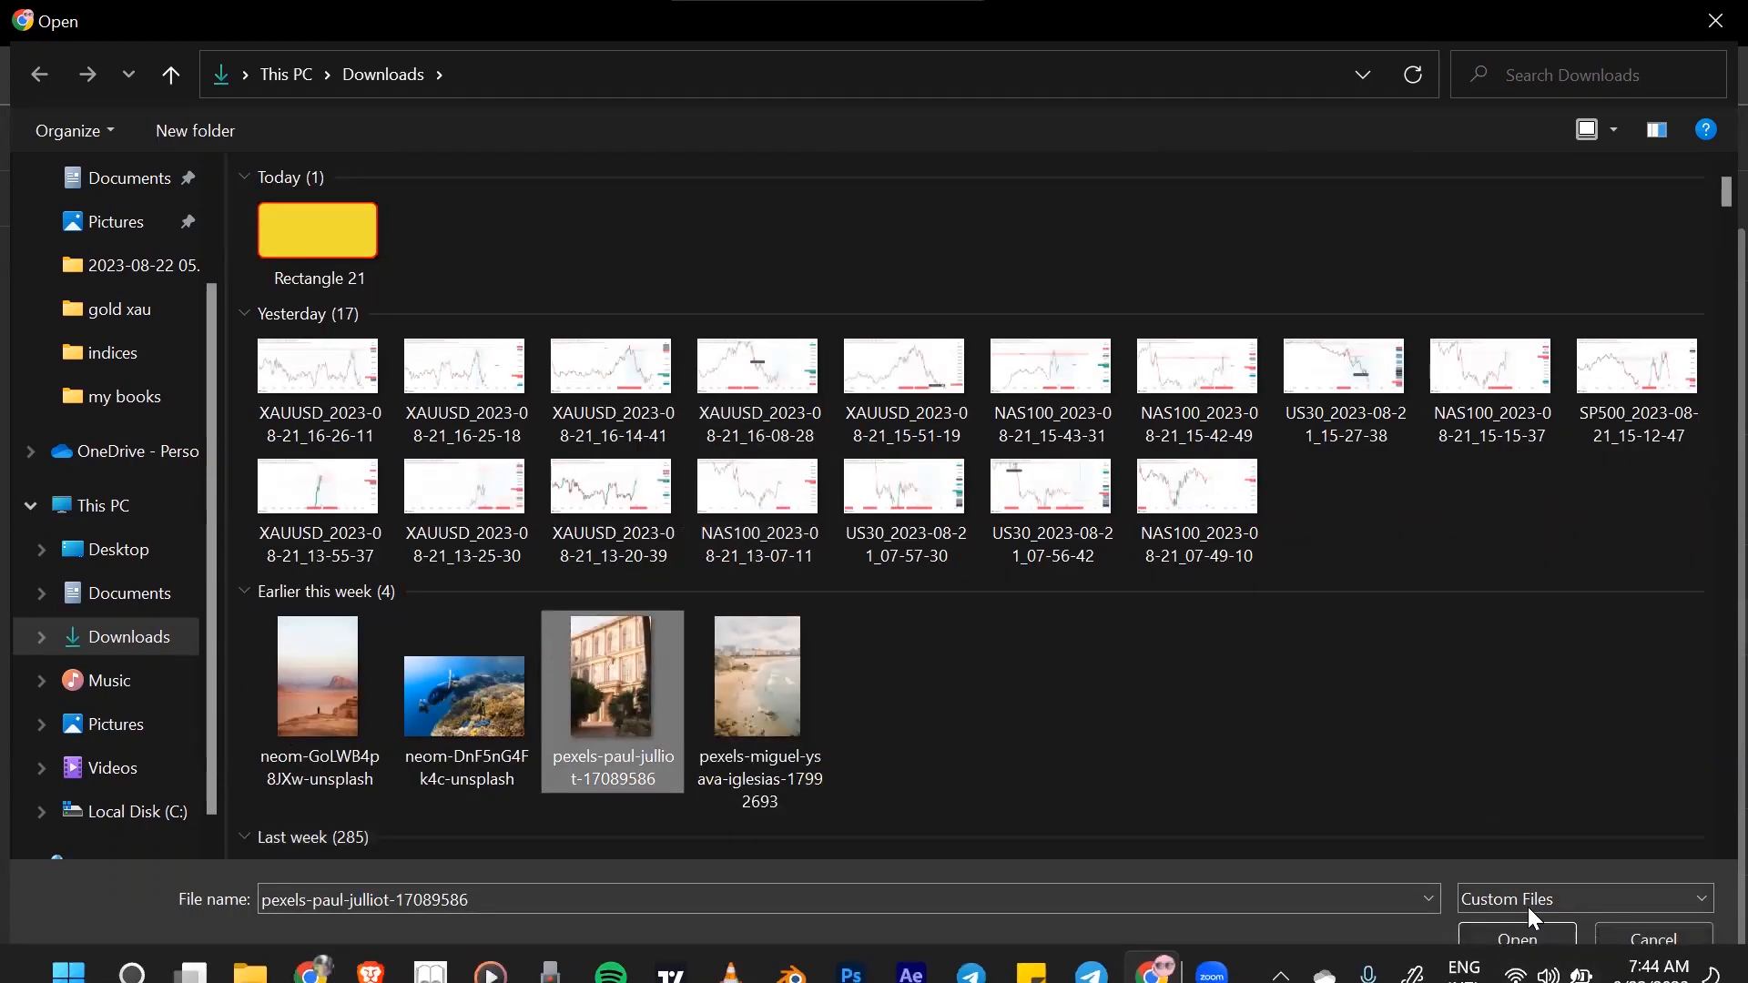
left_click(1517, 938)
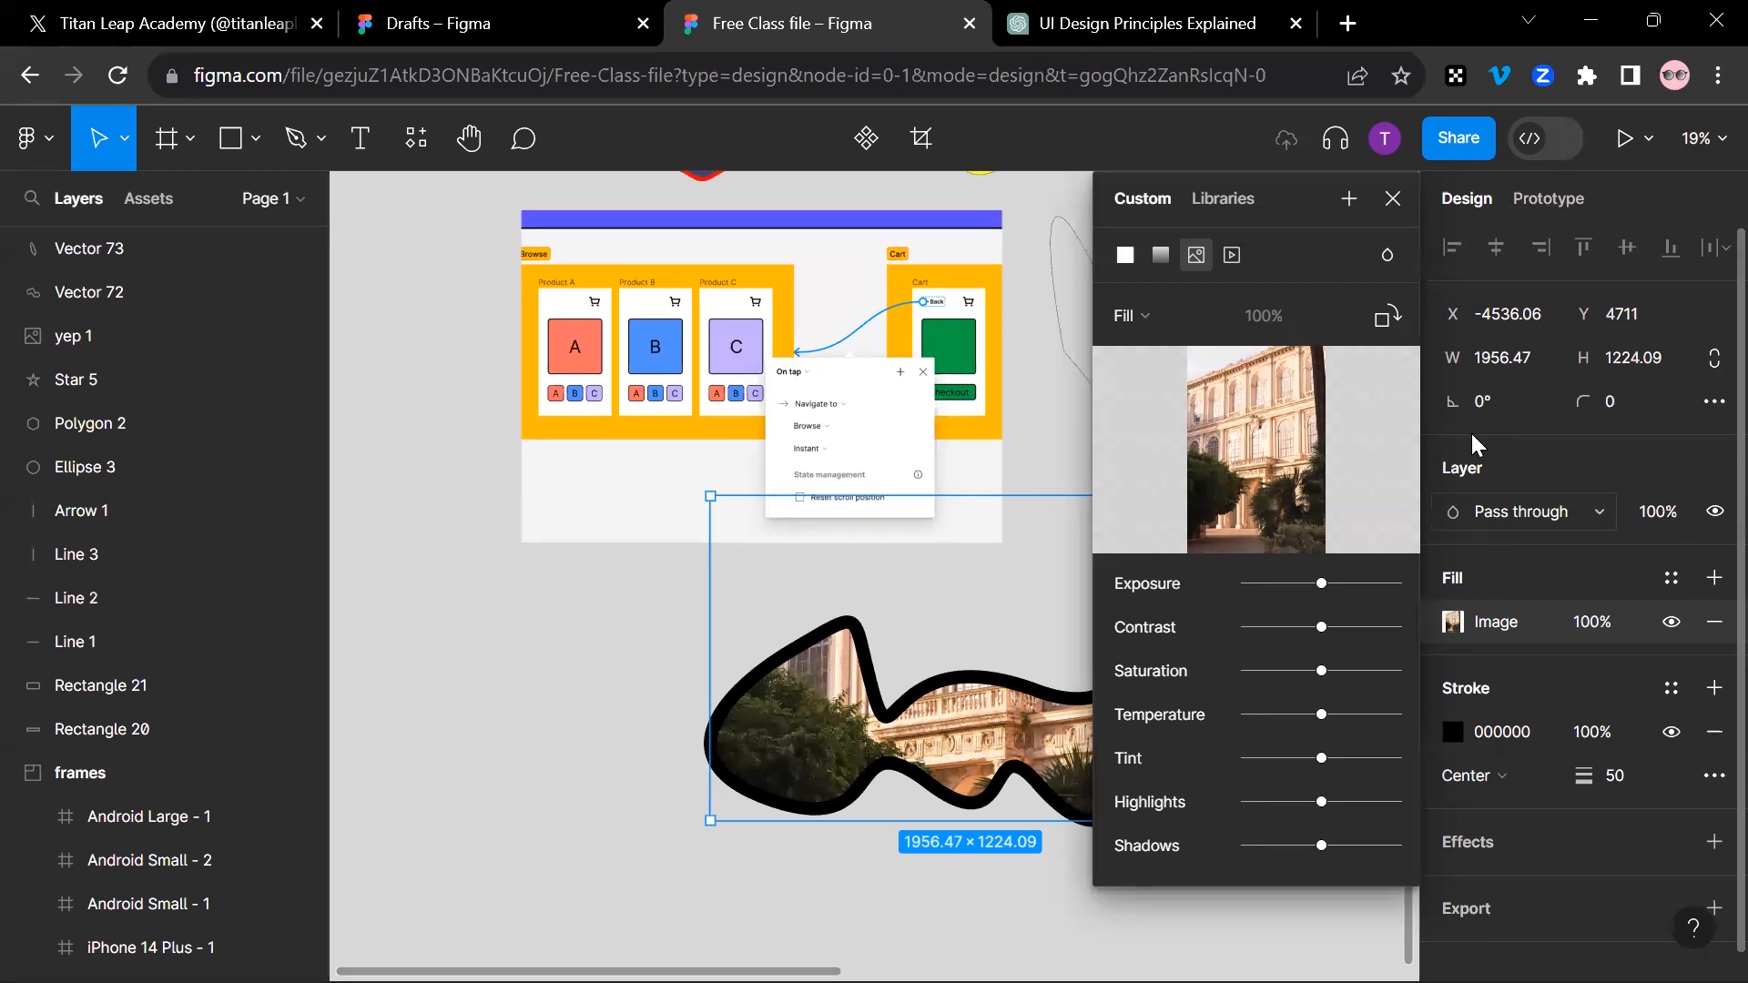
left_click(1393, 200)
scroll(1161, 699, "up", 1)
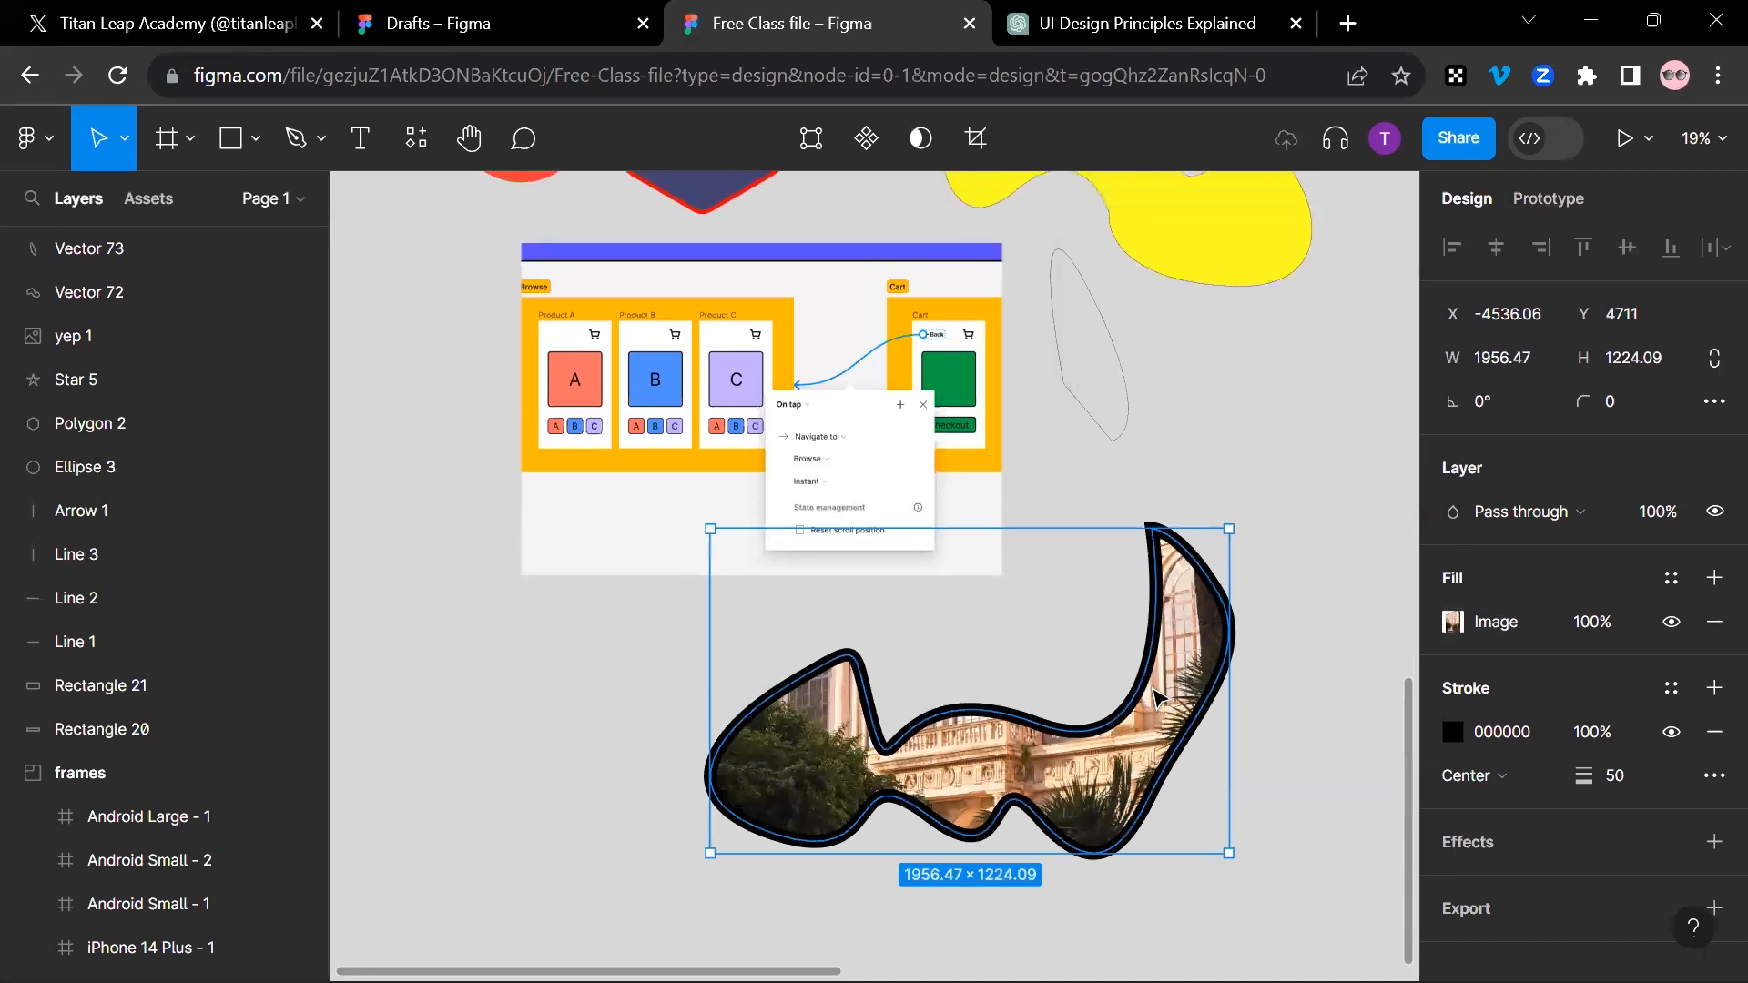
left_click(362, 139)
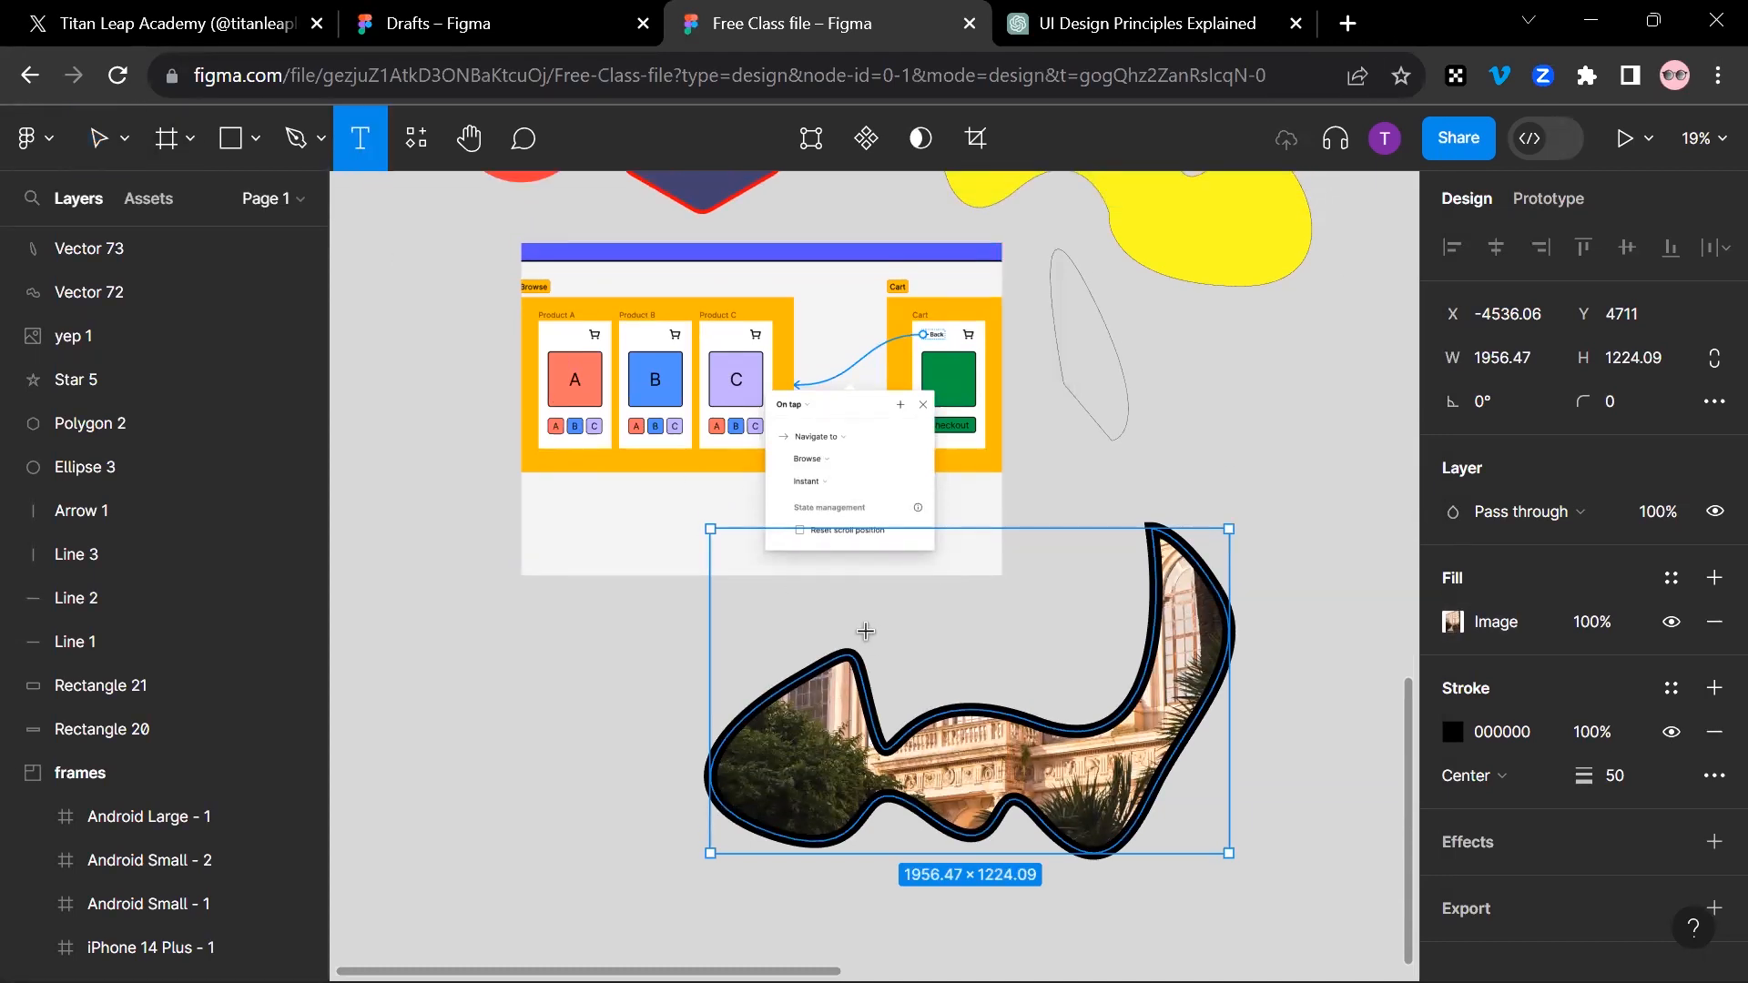
scroll(784, 461, "down", 10)
scroll(788, 465, "up", 2)
left_click(623, 643)
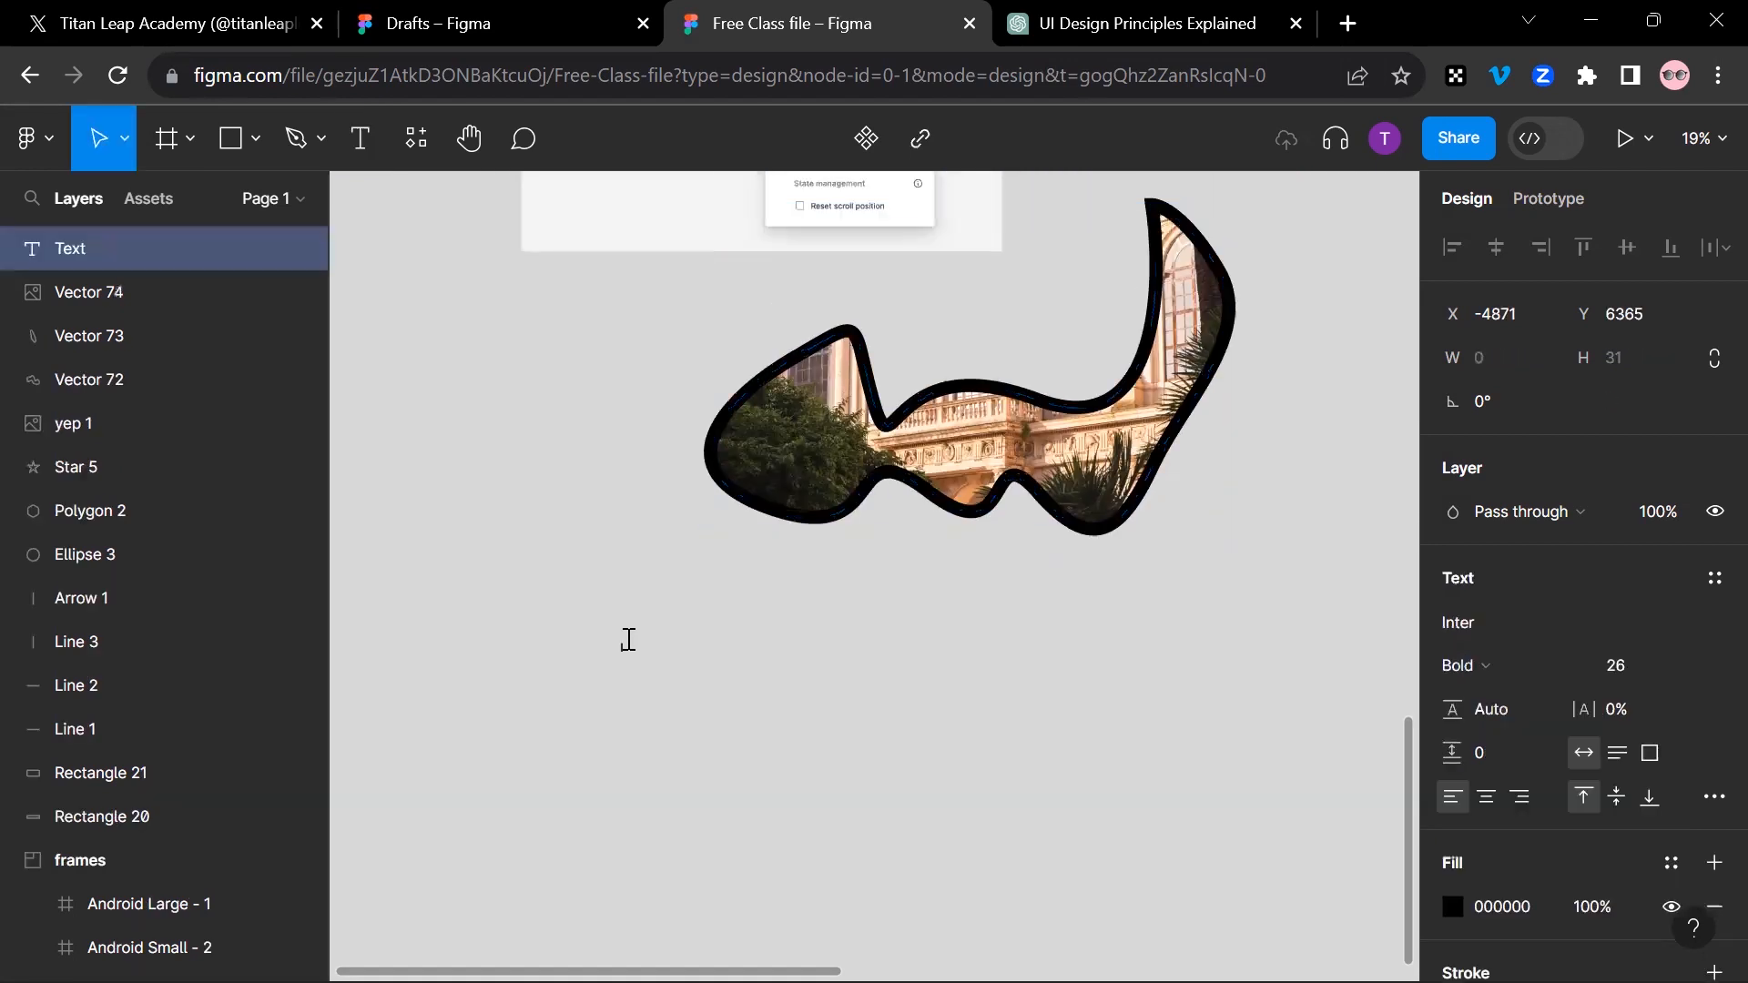
left_click(363, 144)
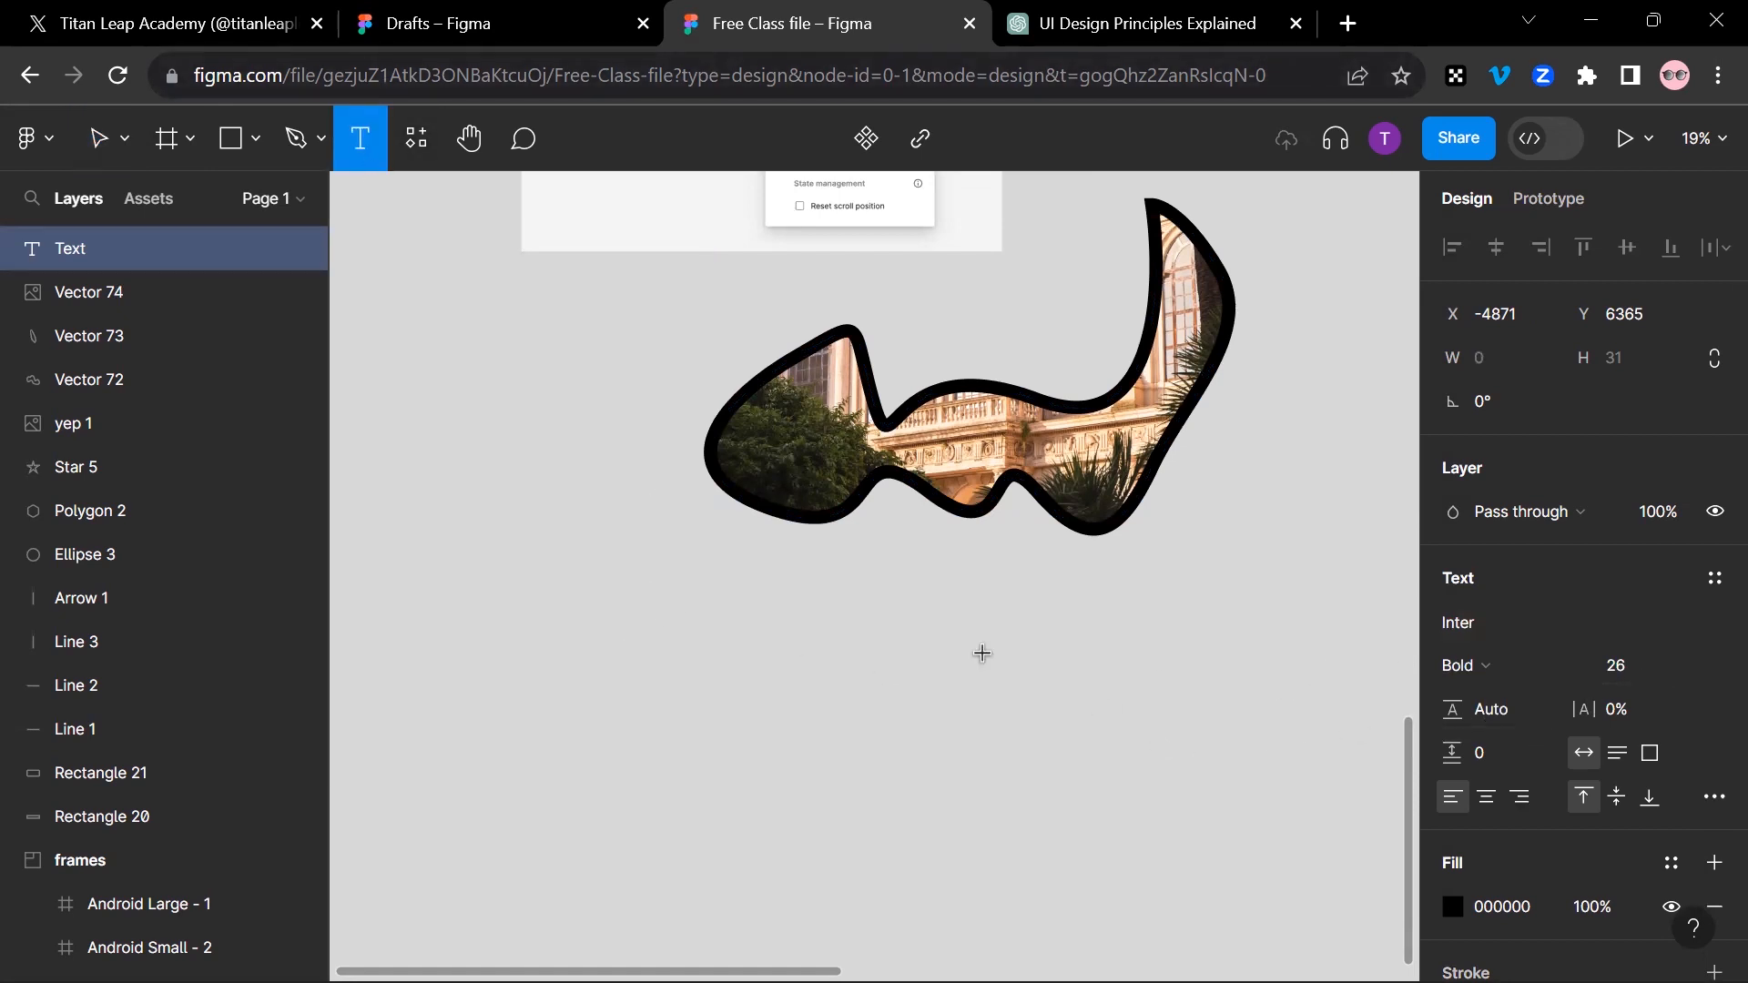
scroll(781, 652, "up", 5)
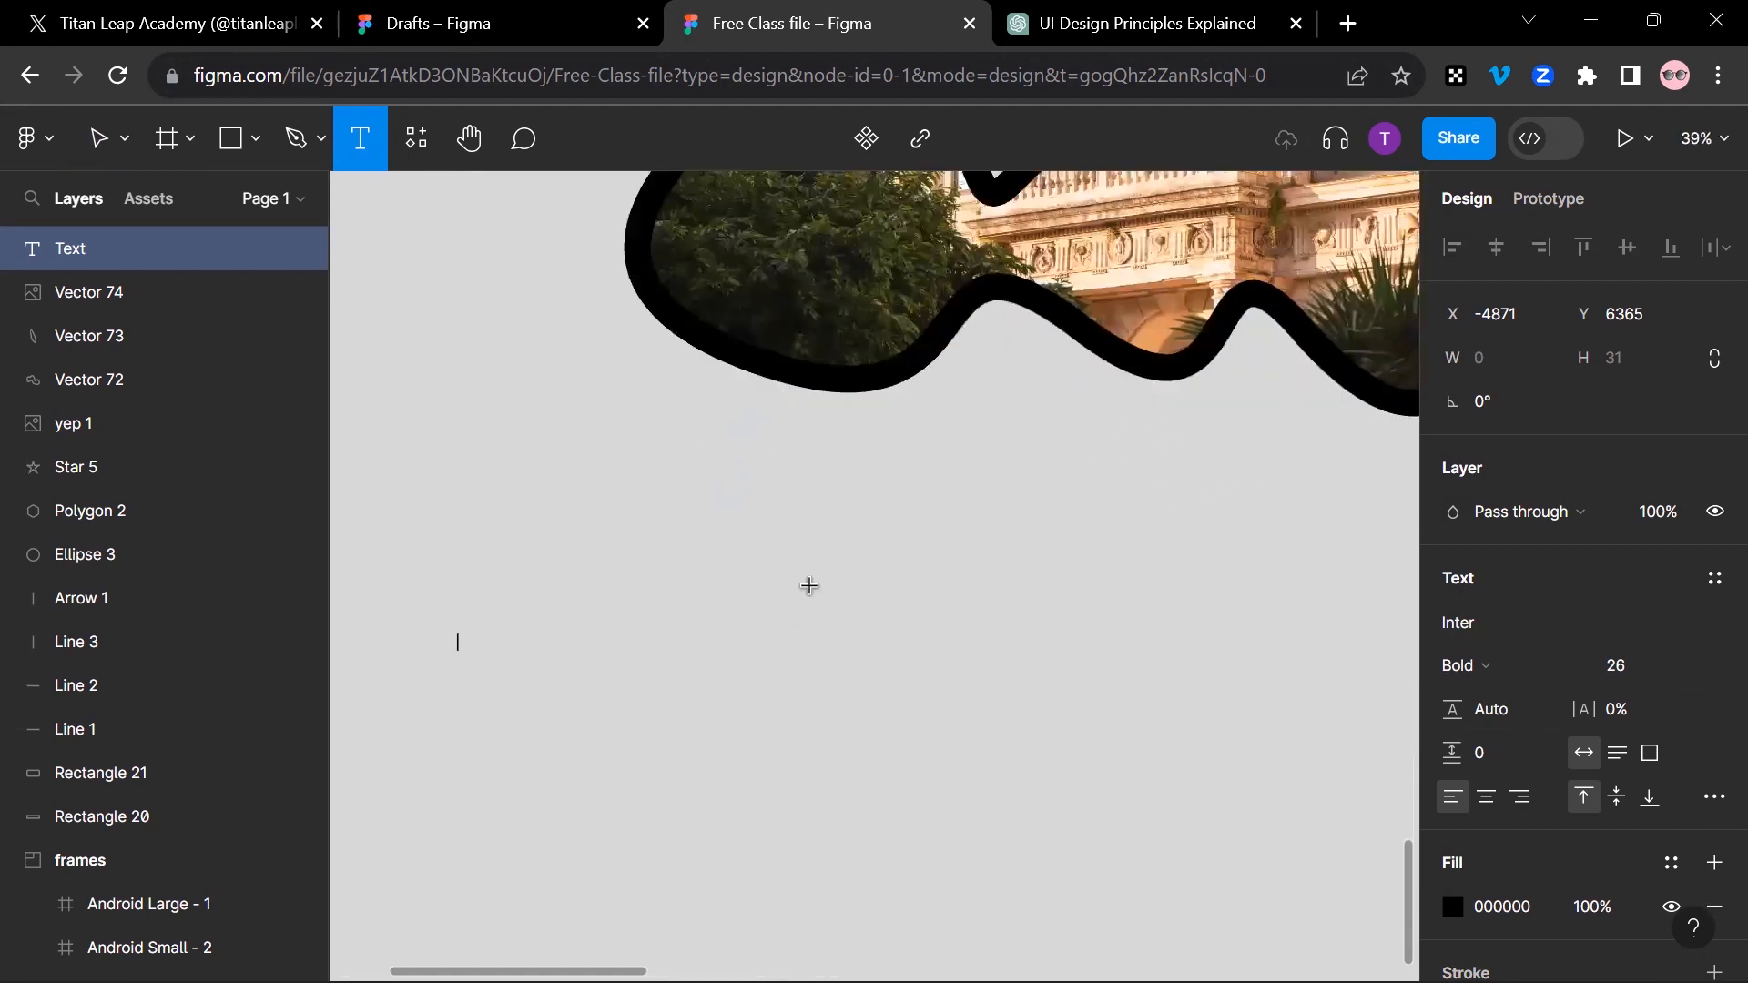
left_click_drag(846, 495, 738, 654)
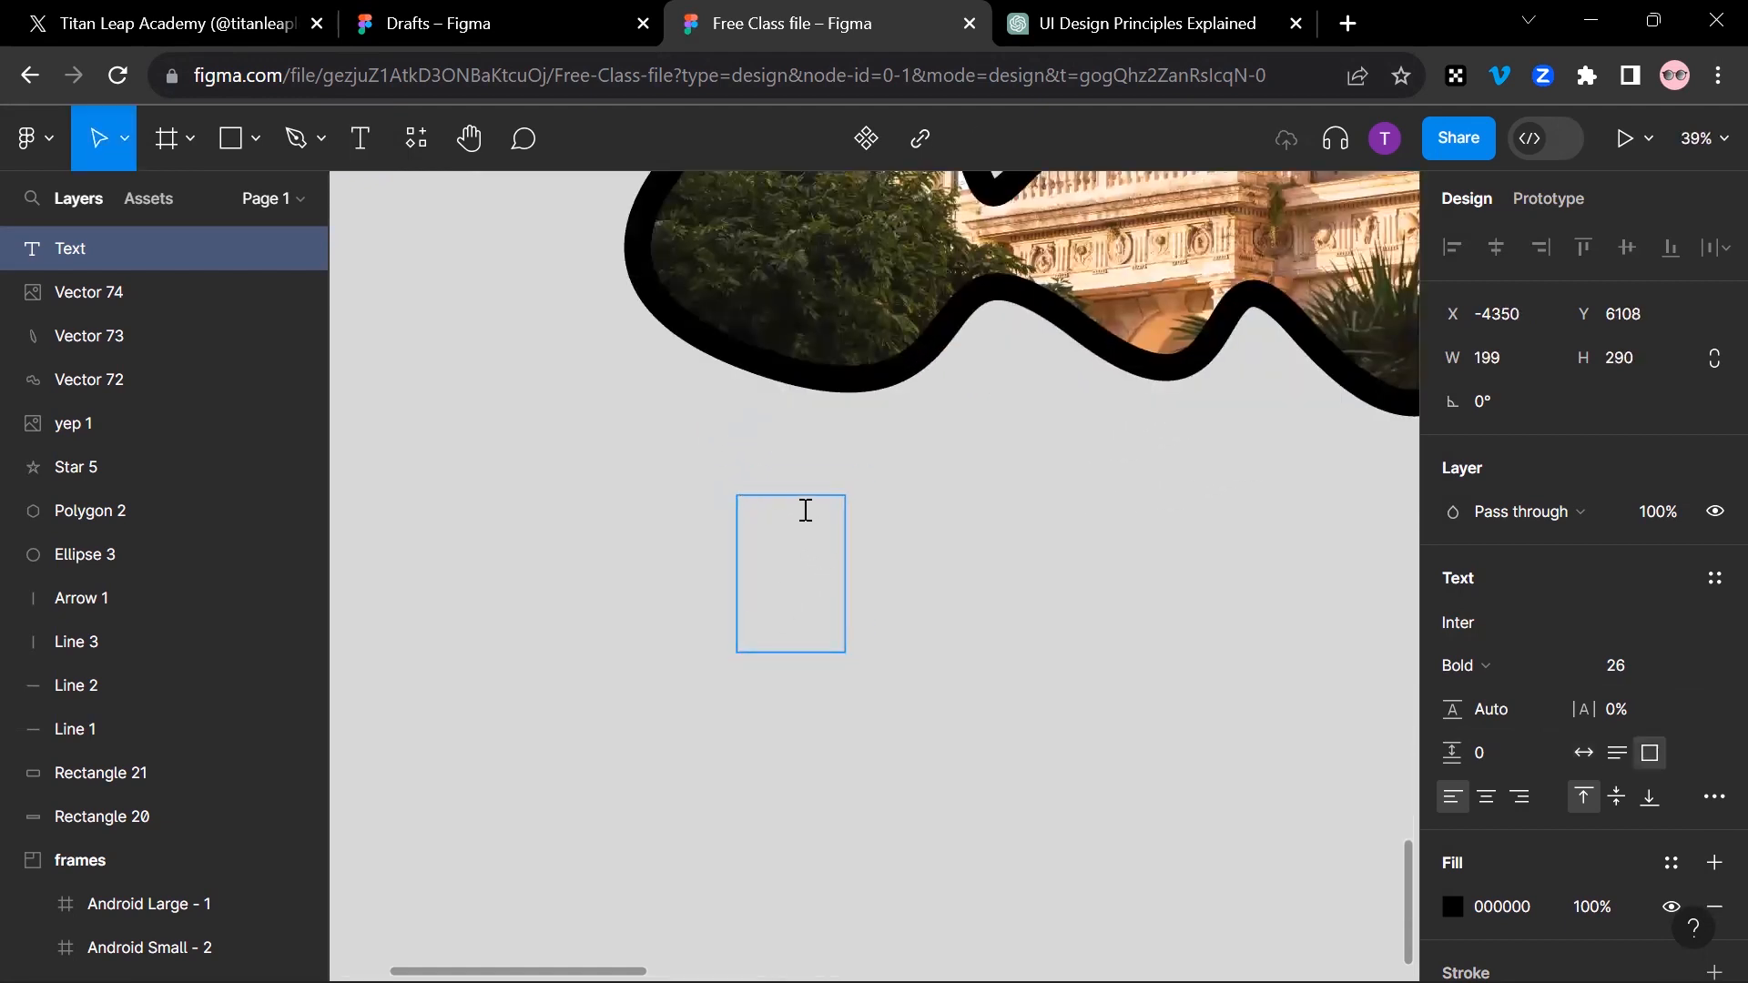
key("Escape")
key("Escape")
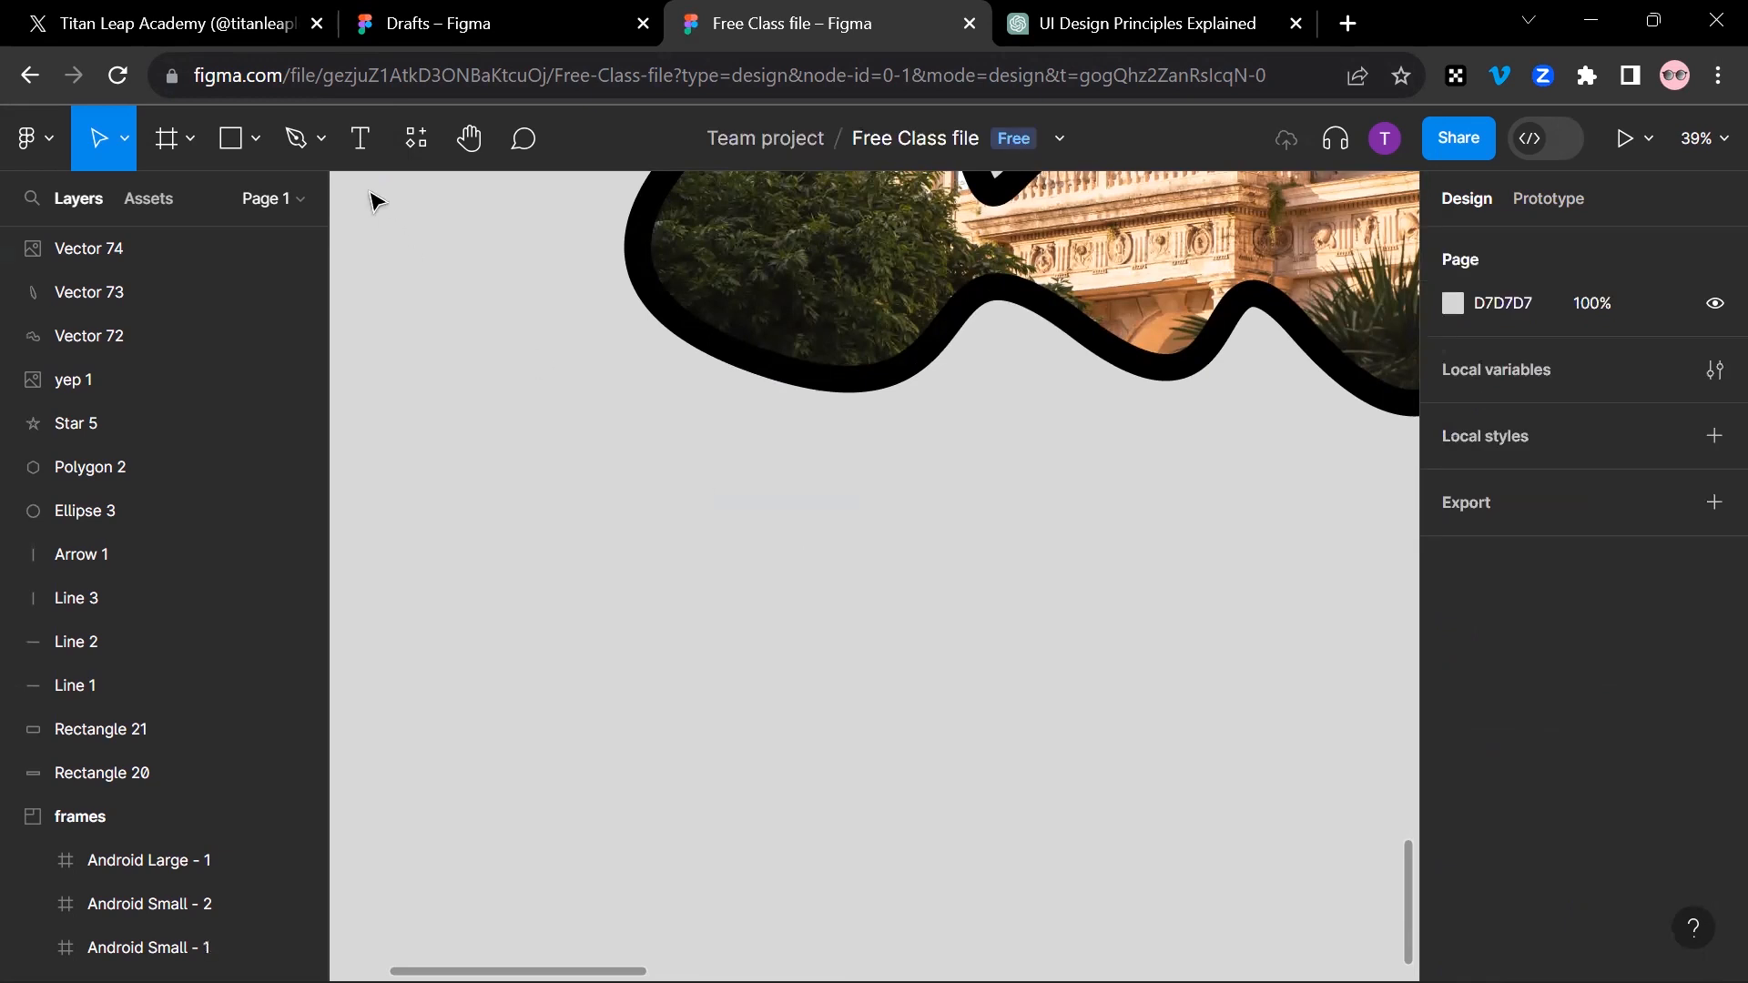
Step: Add the text "Sign up Now" in the empty area just below the image-filled freeform shape
left_click(360, 137)
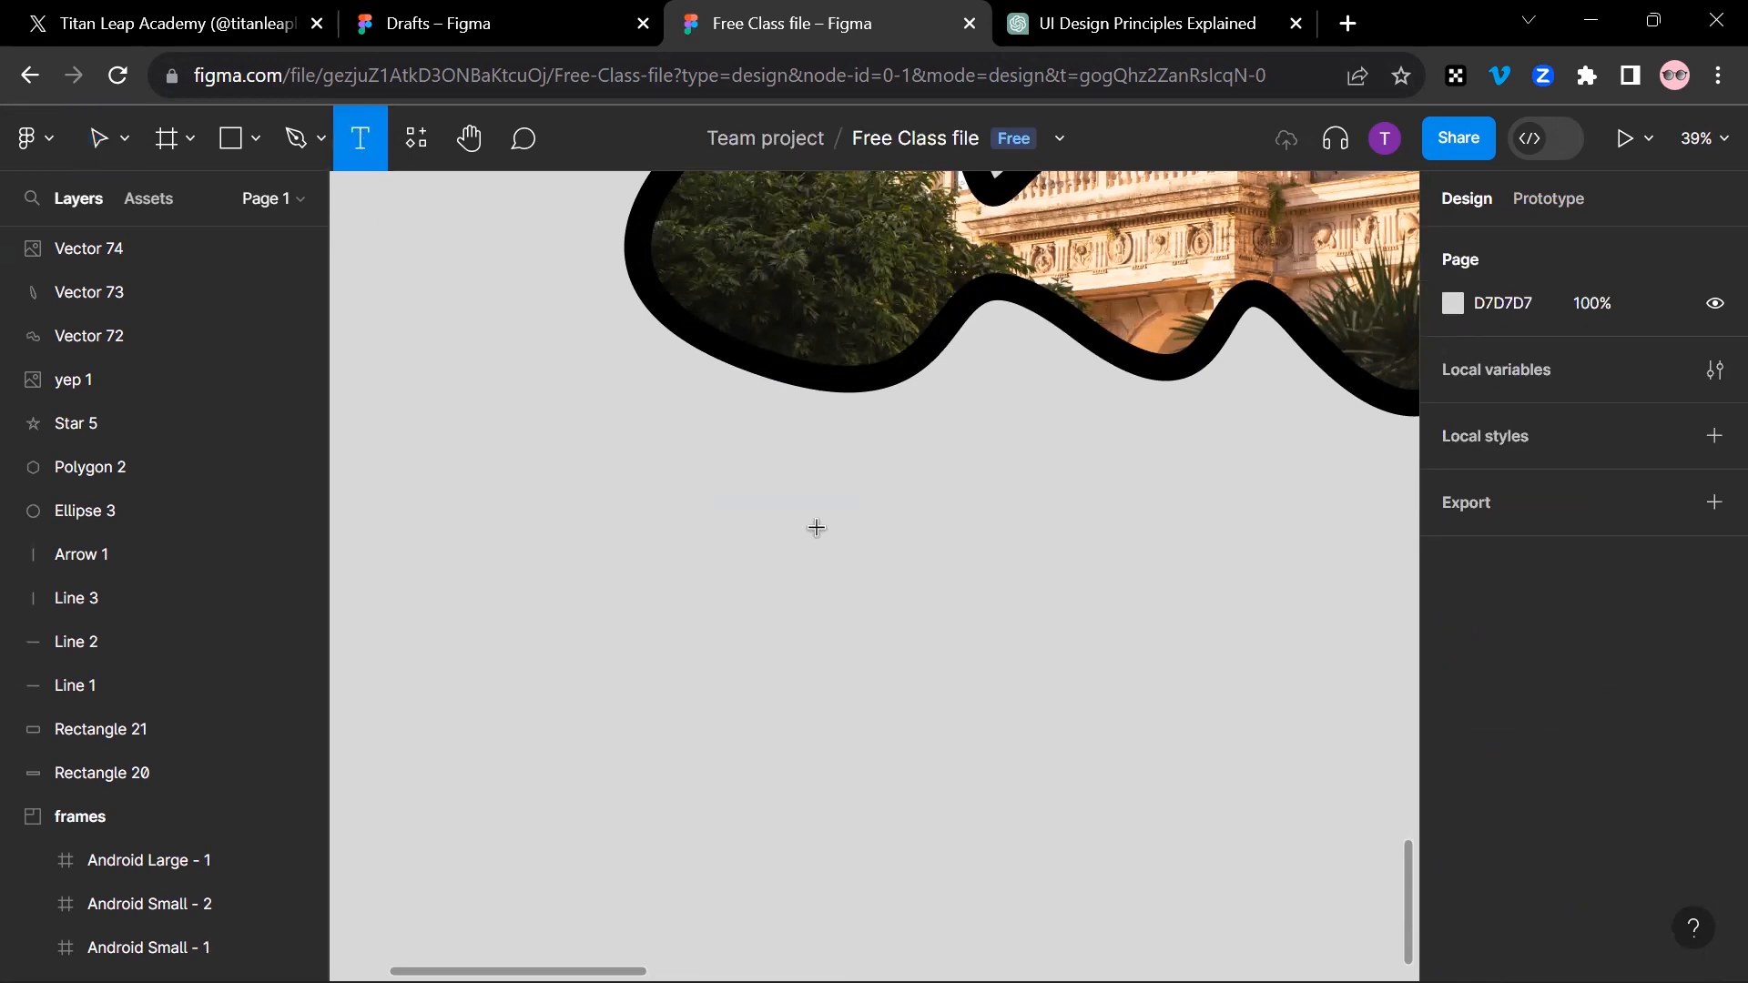
left_click(737, 435)
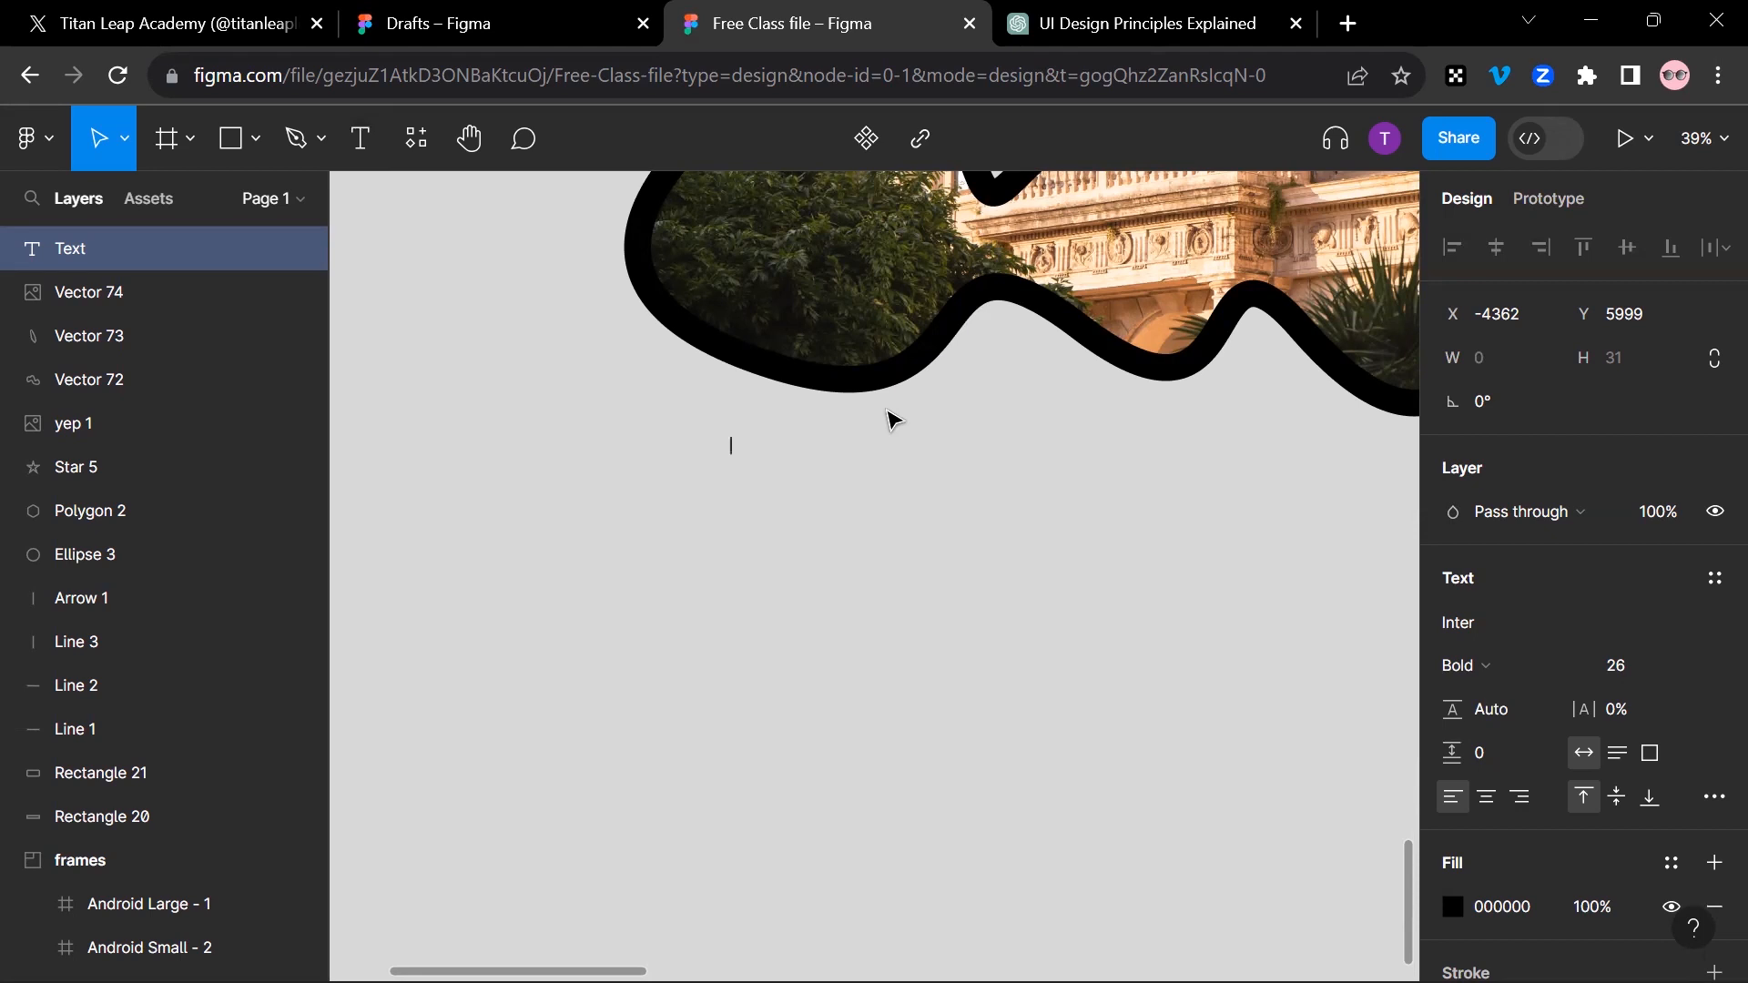
type("Sign up Now")
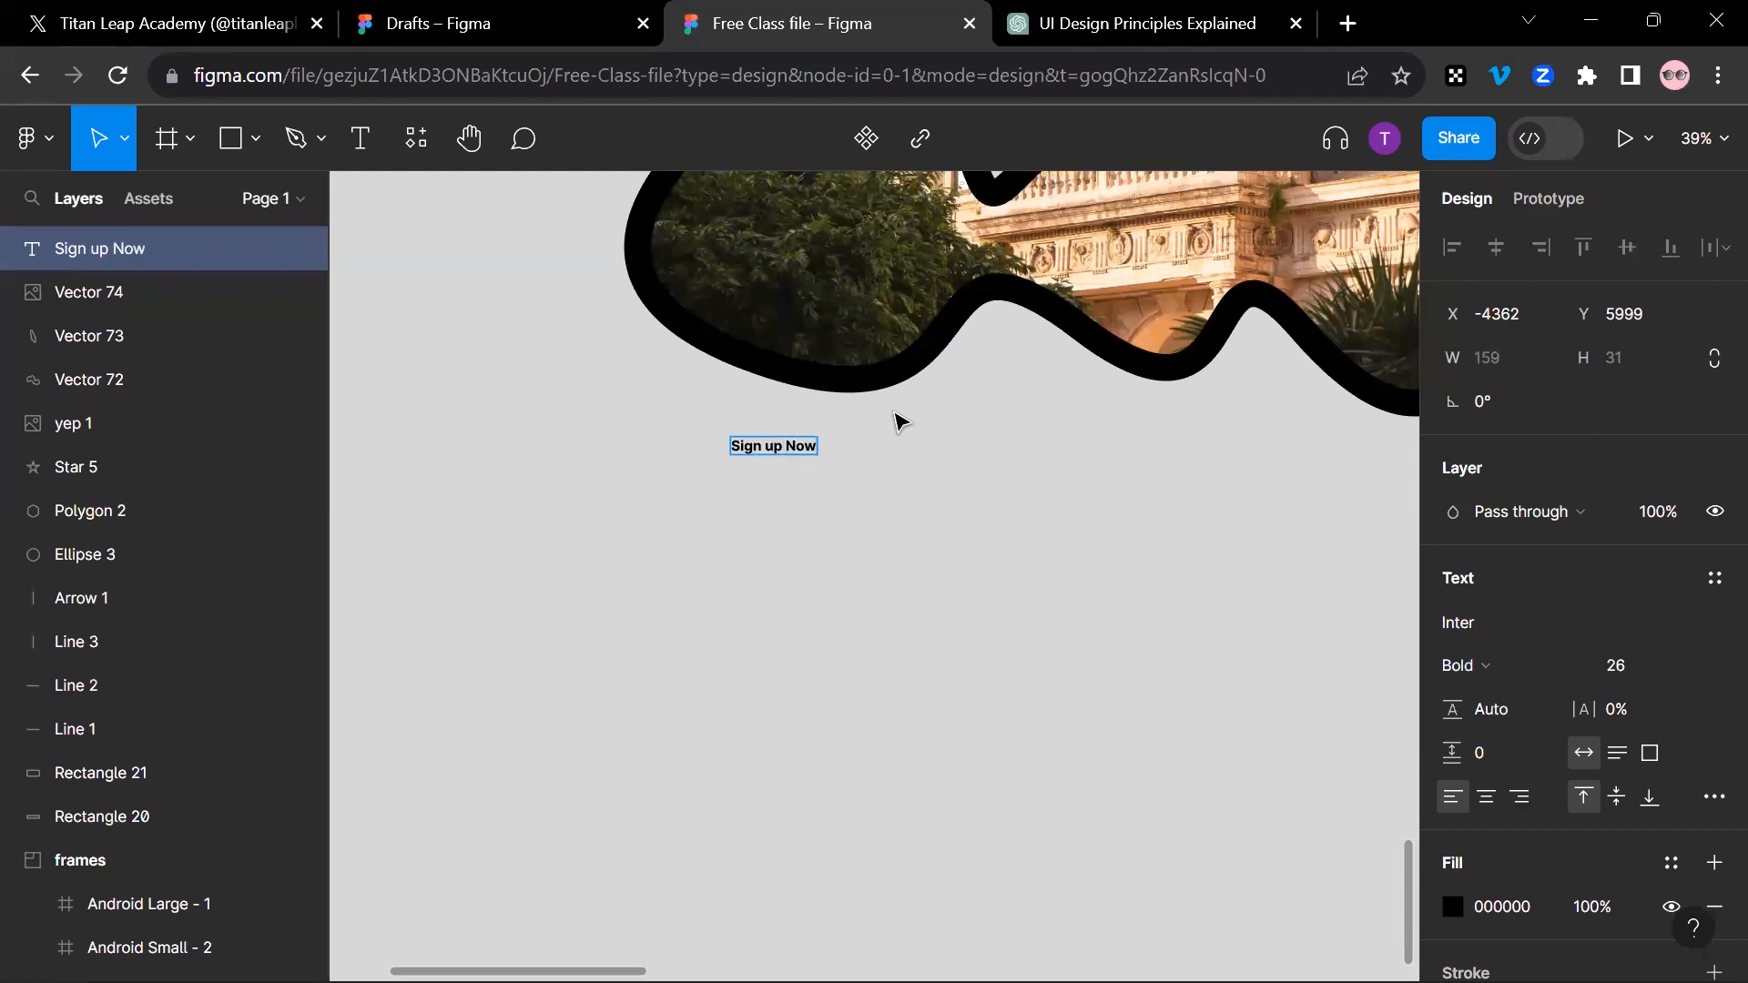
key("Escape")
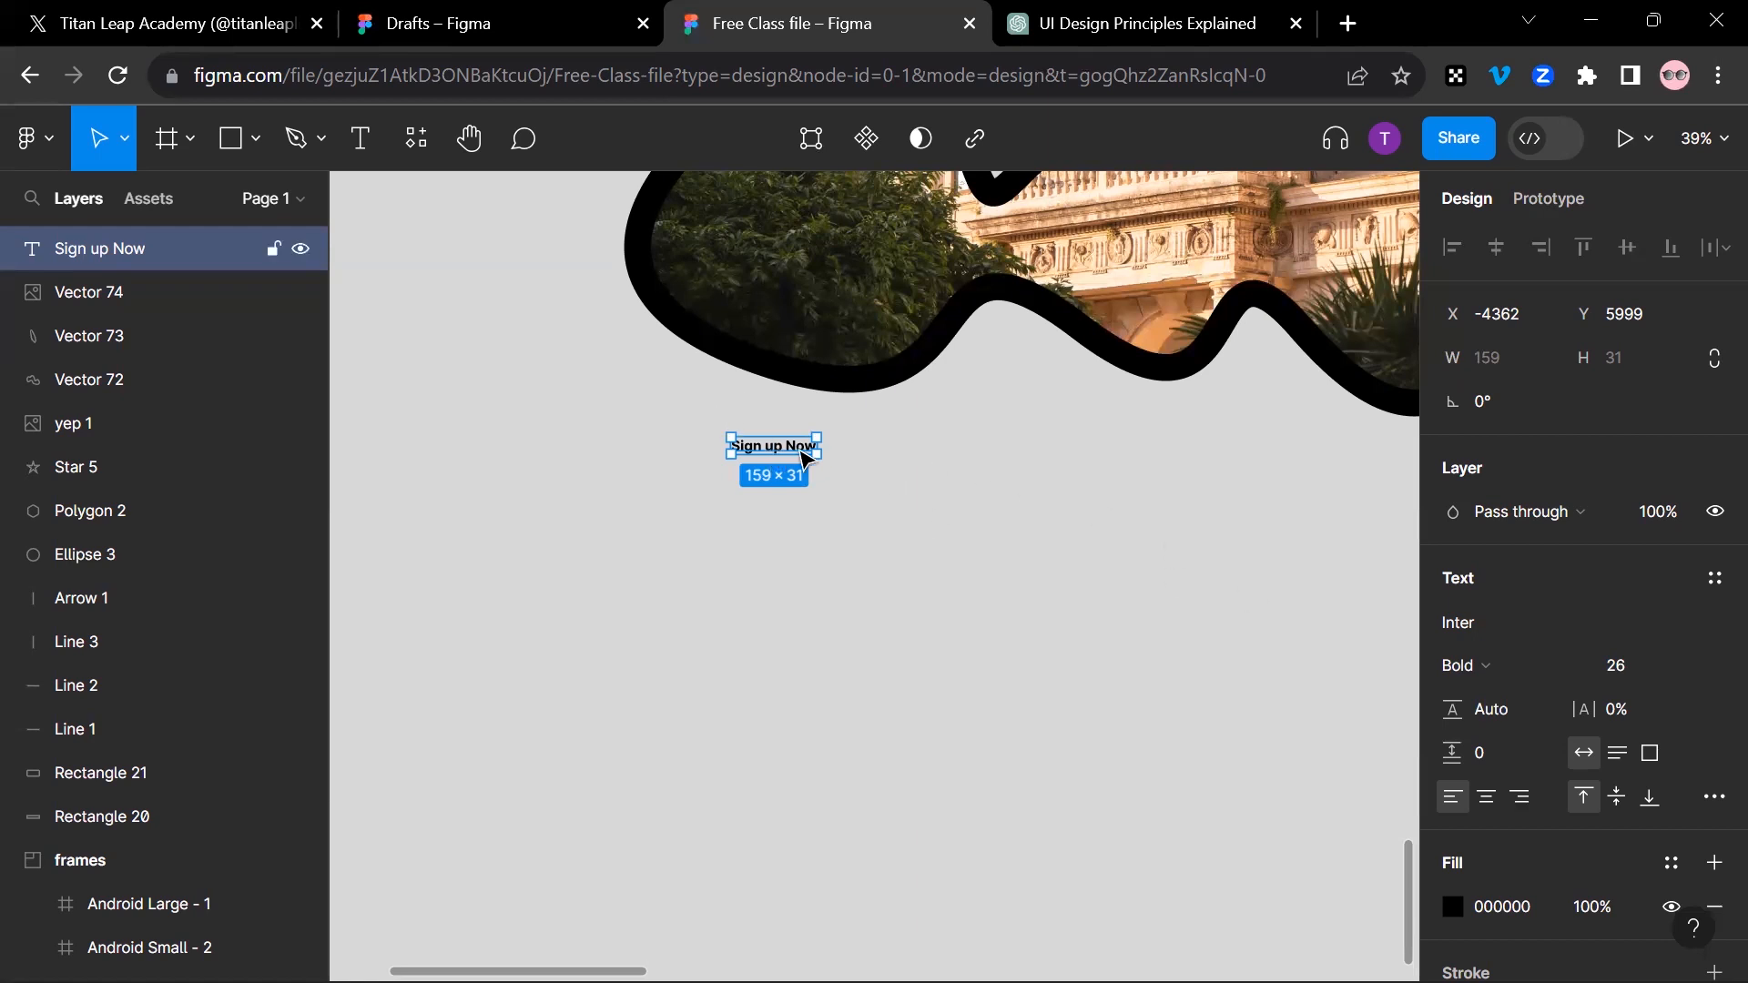
Step: Try font size 15 and font size 24 on the "Sign up Now" text
left_click(1690, 670)
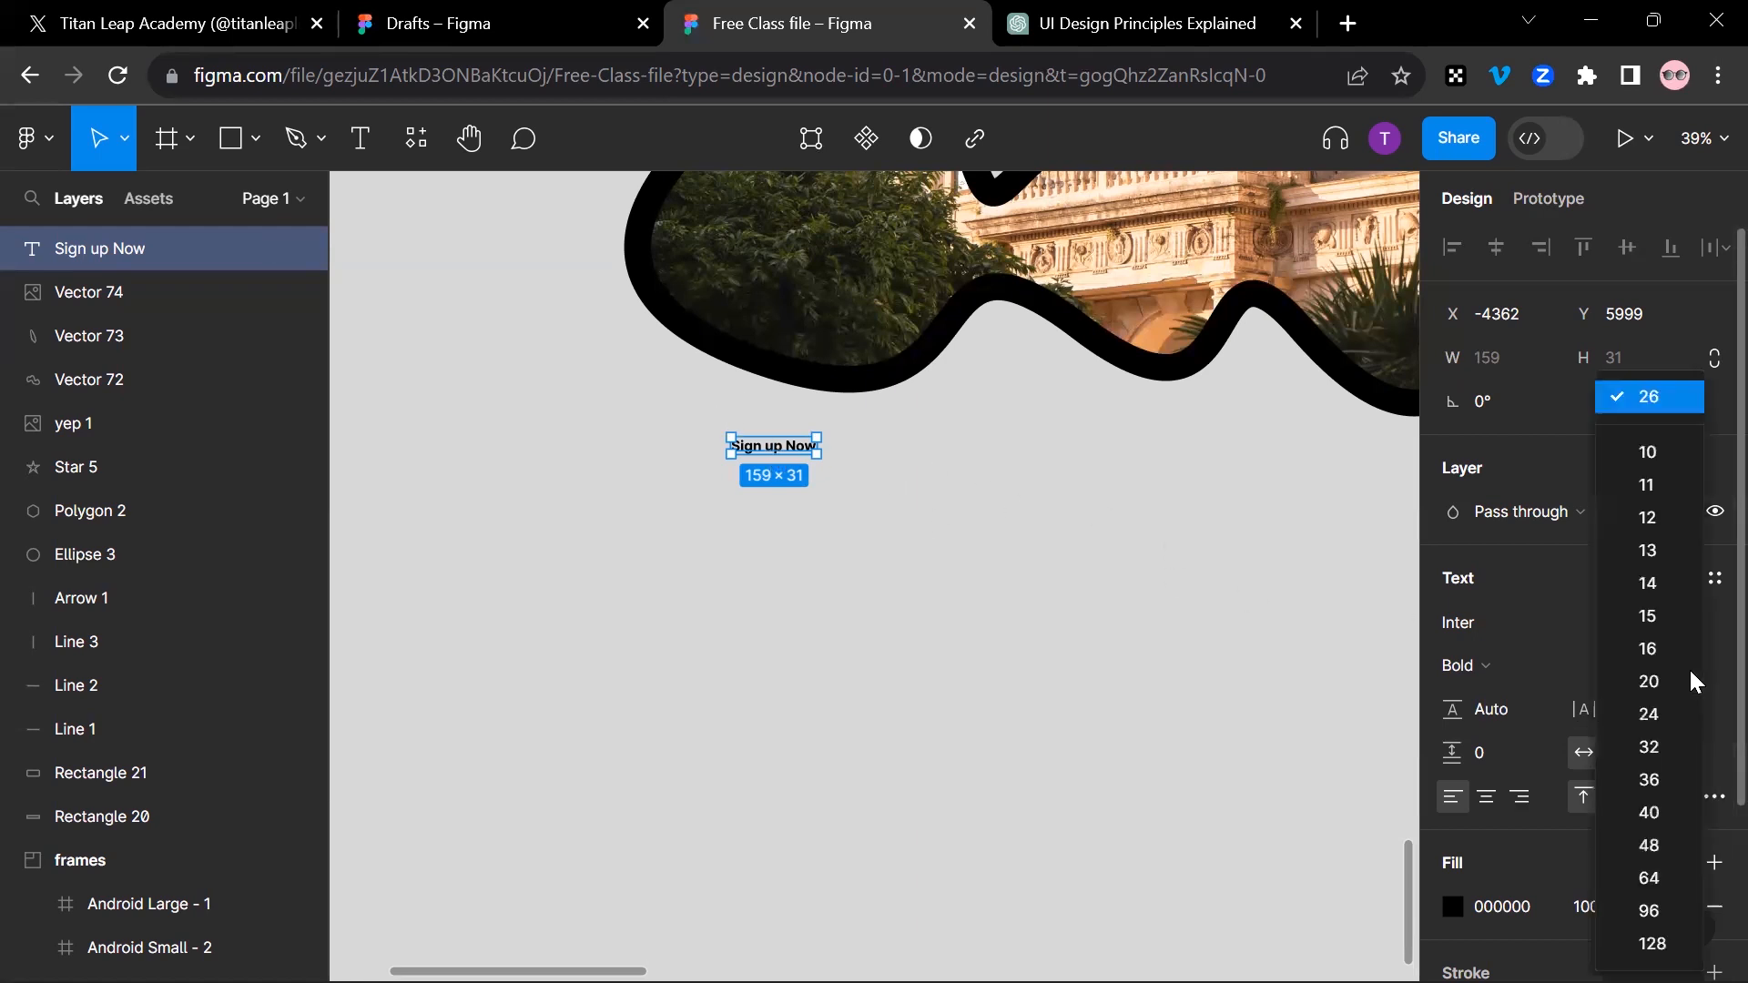
left_click(1670, 620)
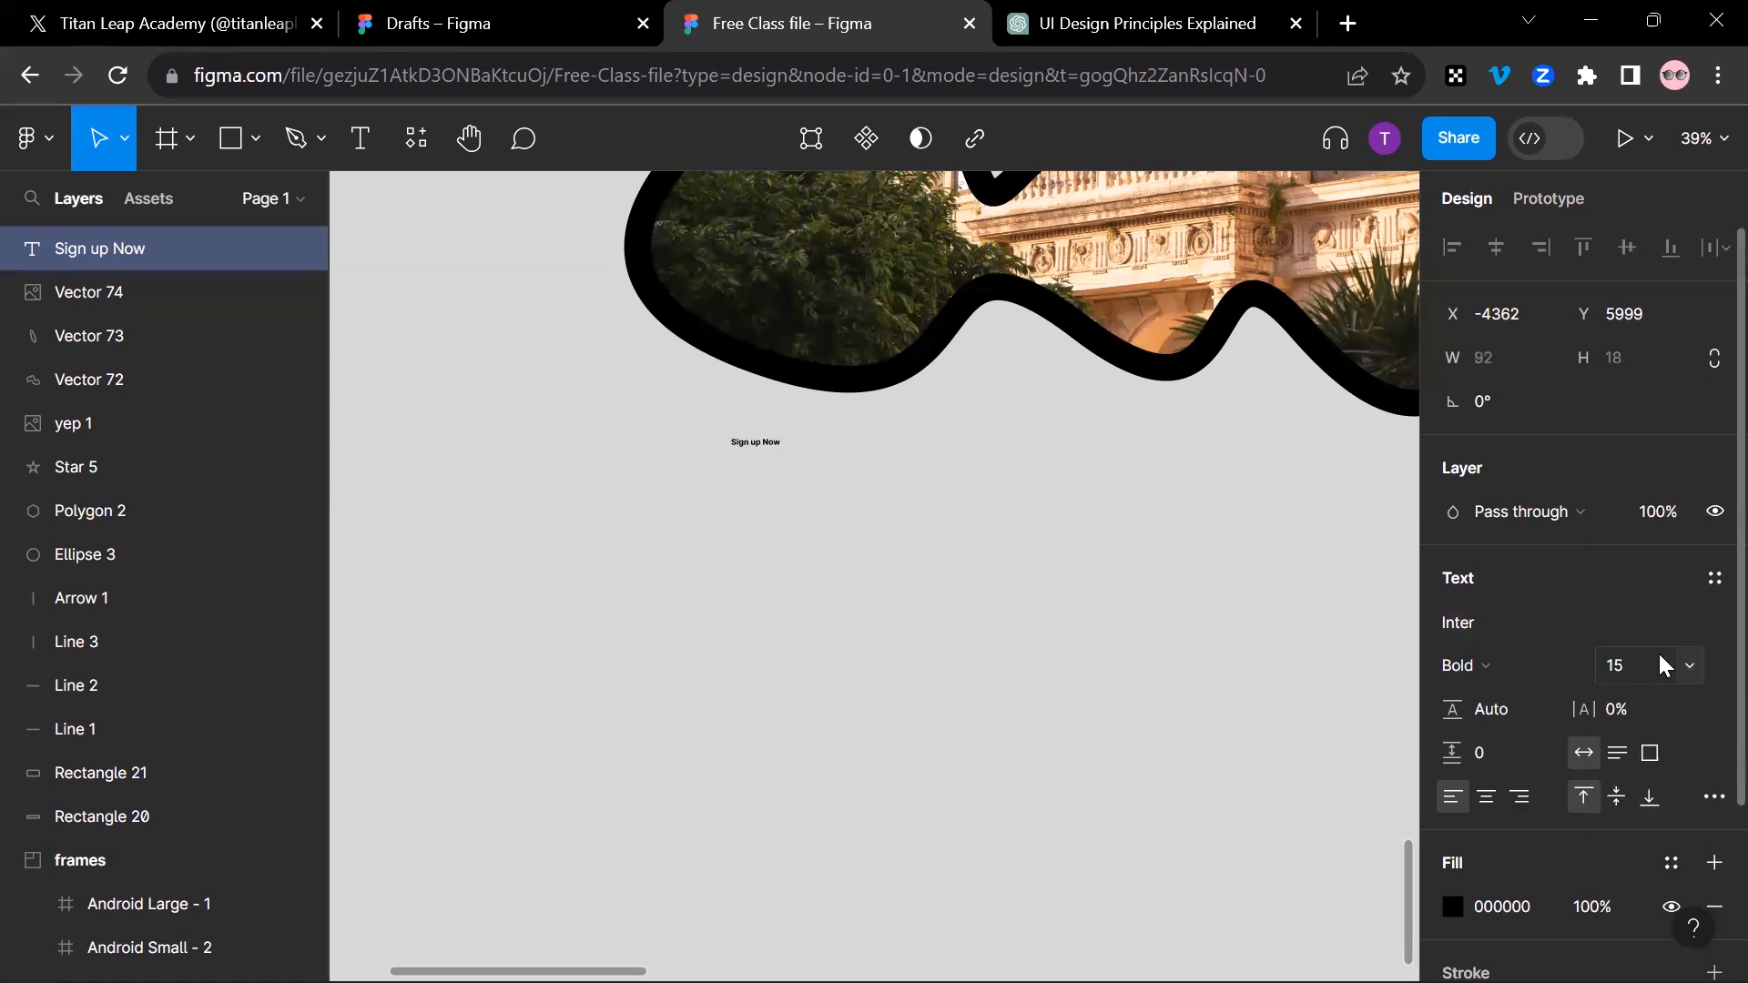
left_click(1700, 670)
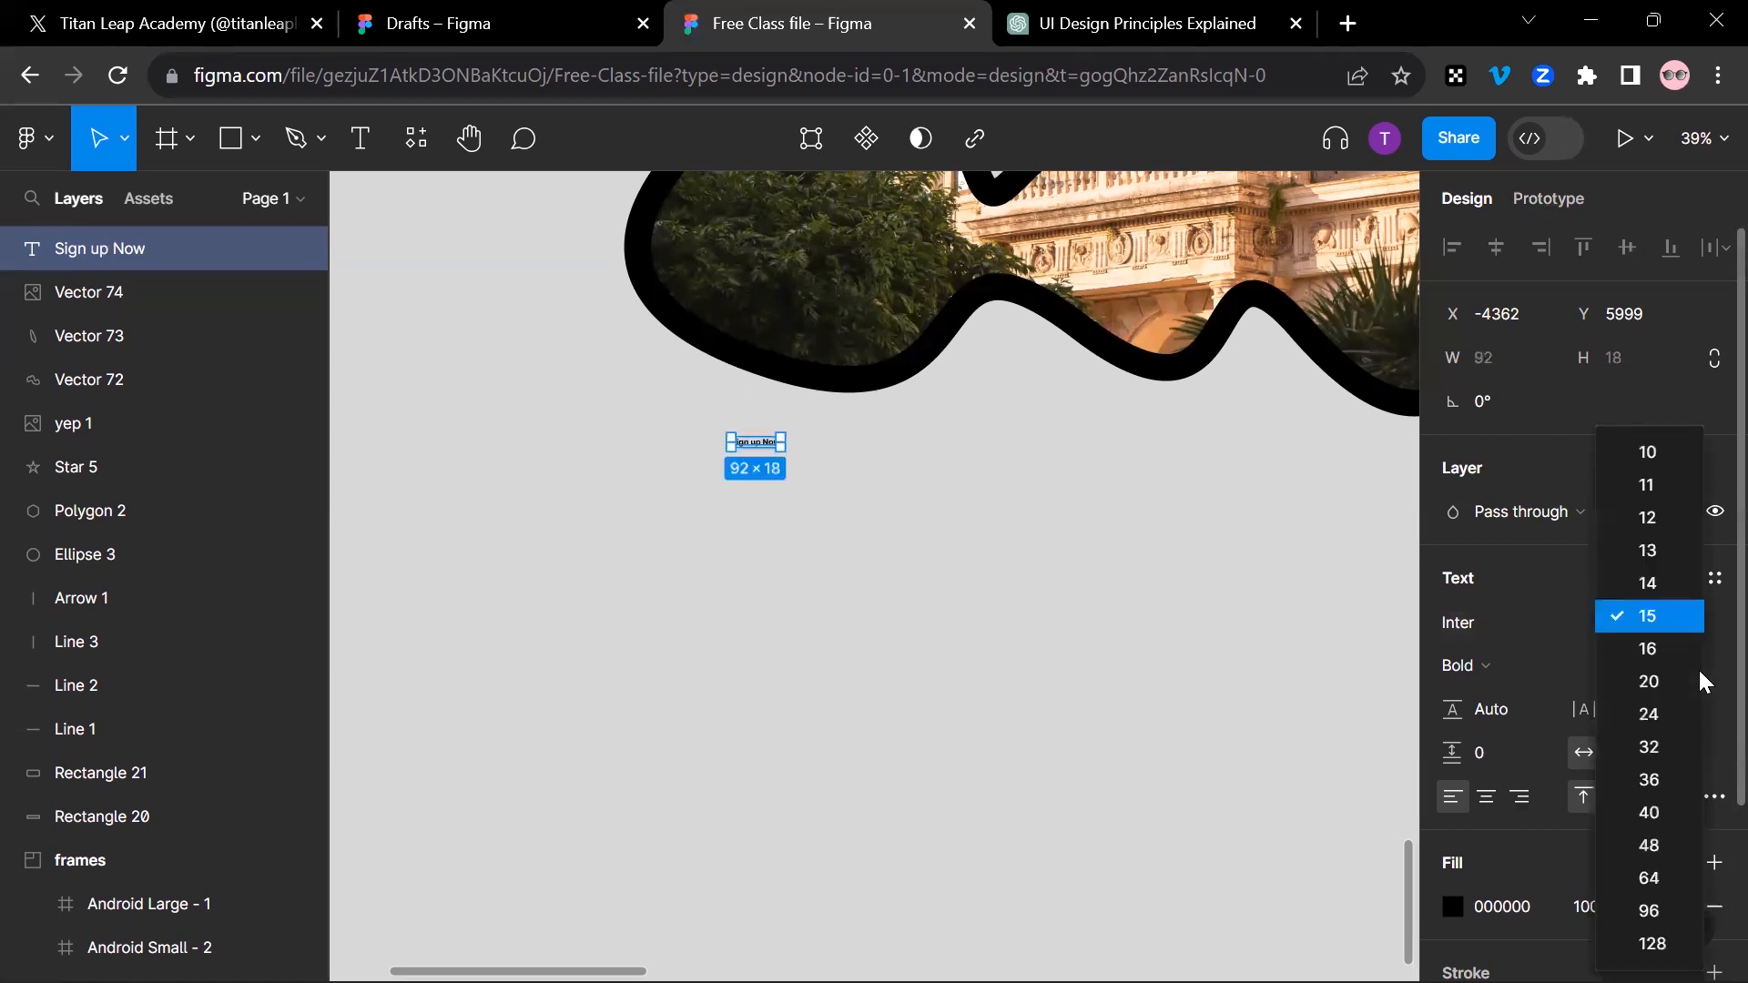
left_click(1674, 714)
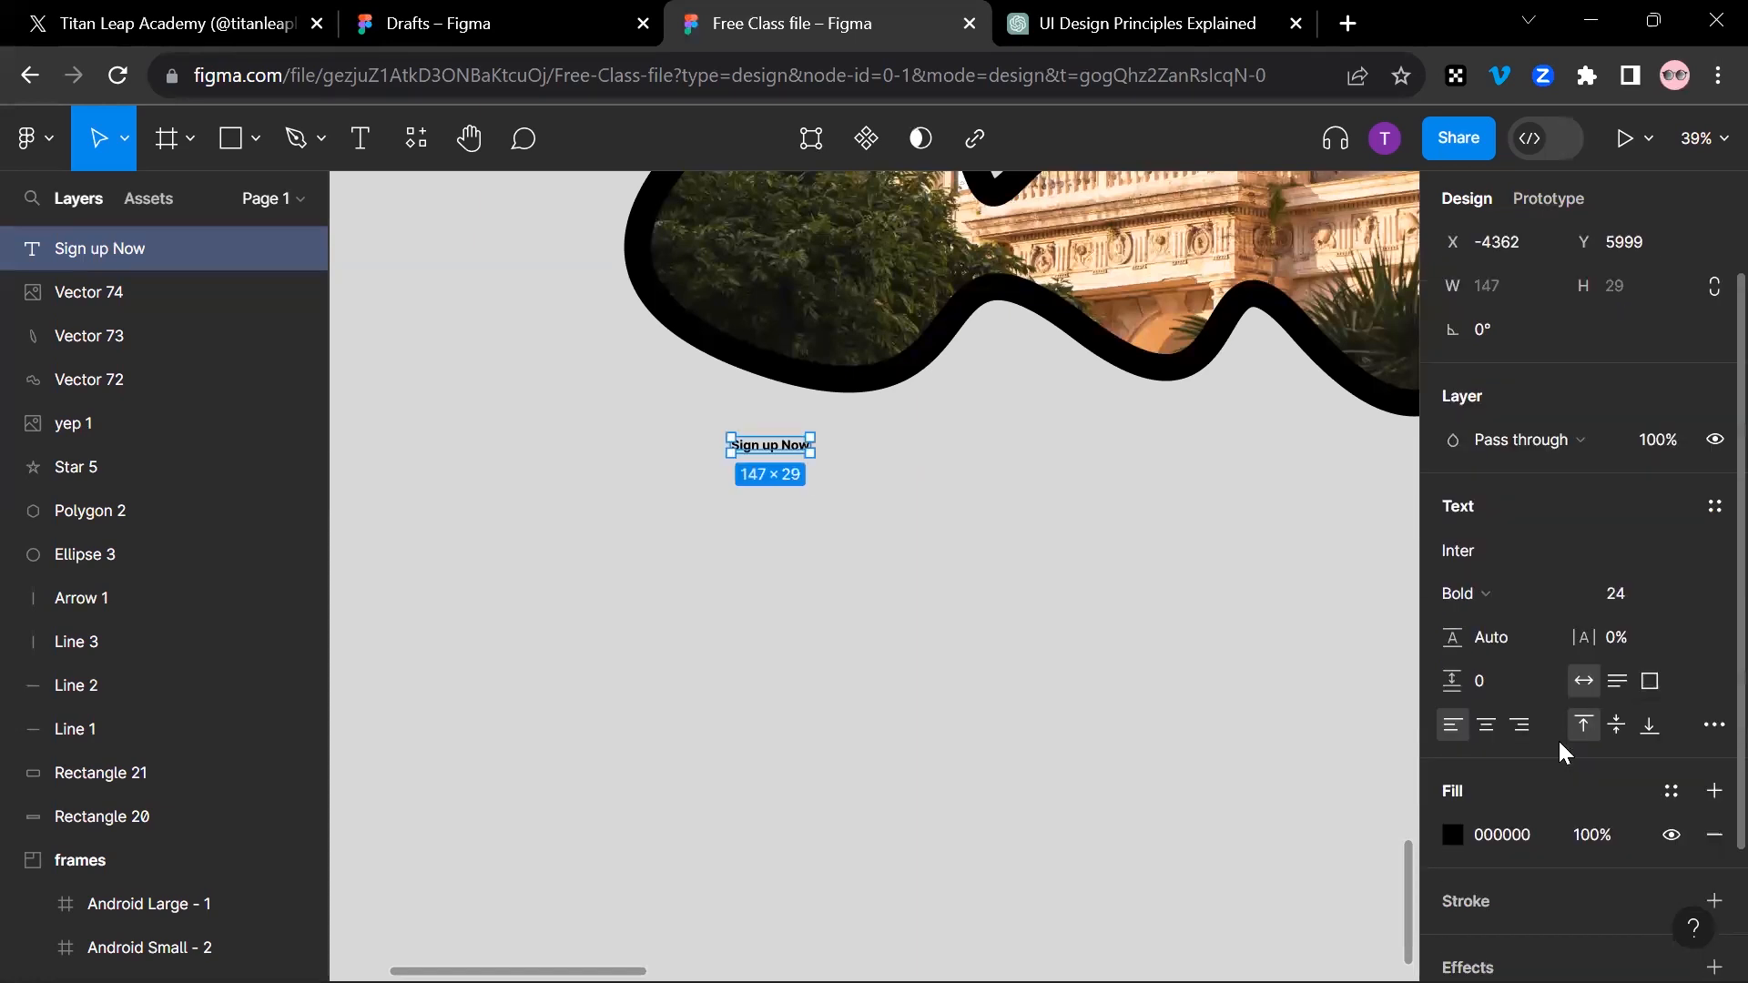
Step: Try the Medium and Extra Light font weights on the "Sign up Now" text and return it to Bold
scroll(1559, 740, "down", 2)
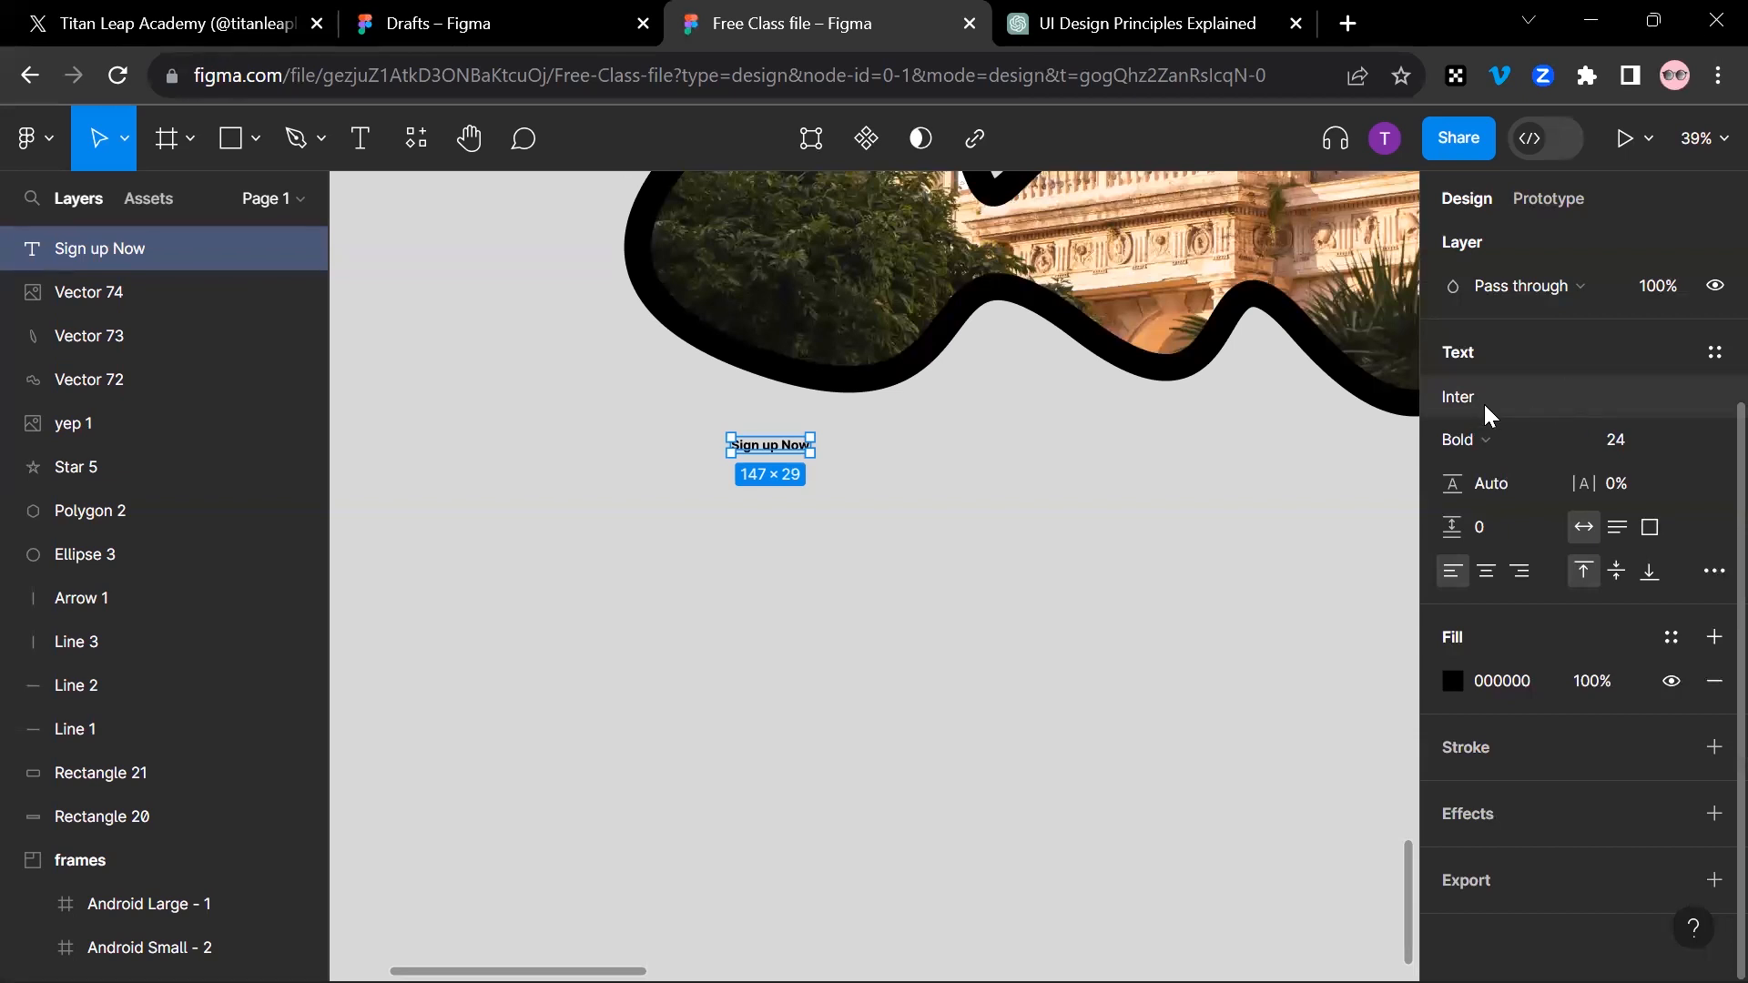
key("shift+2")
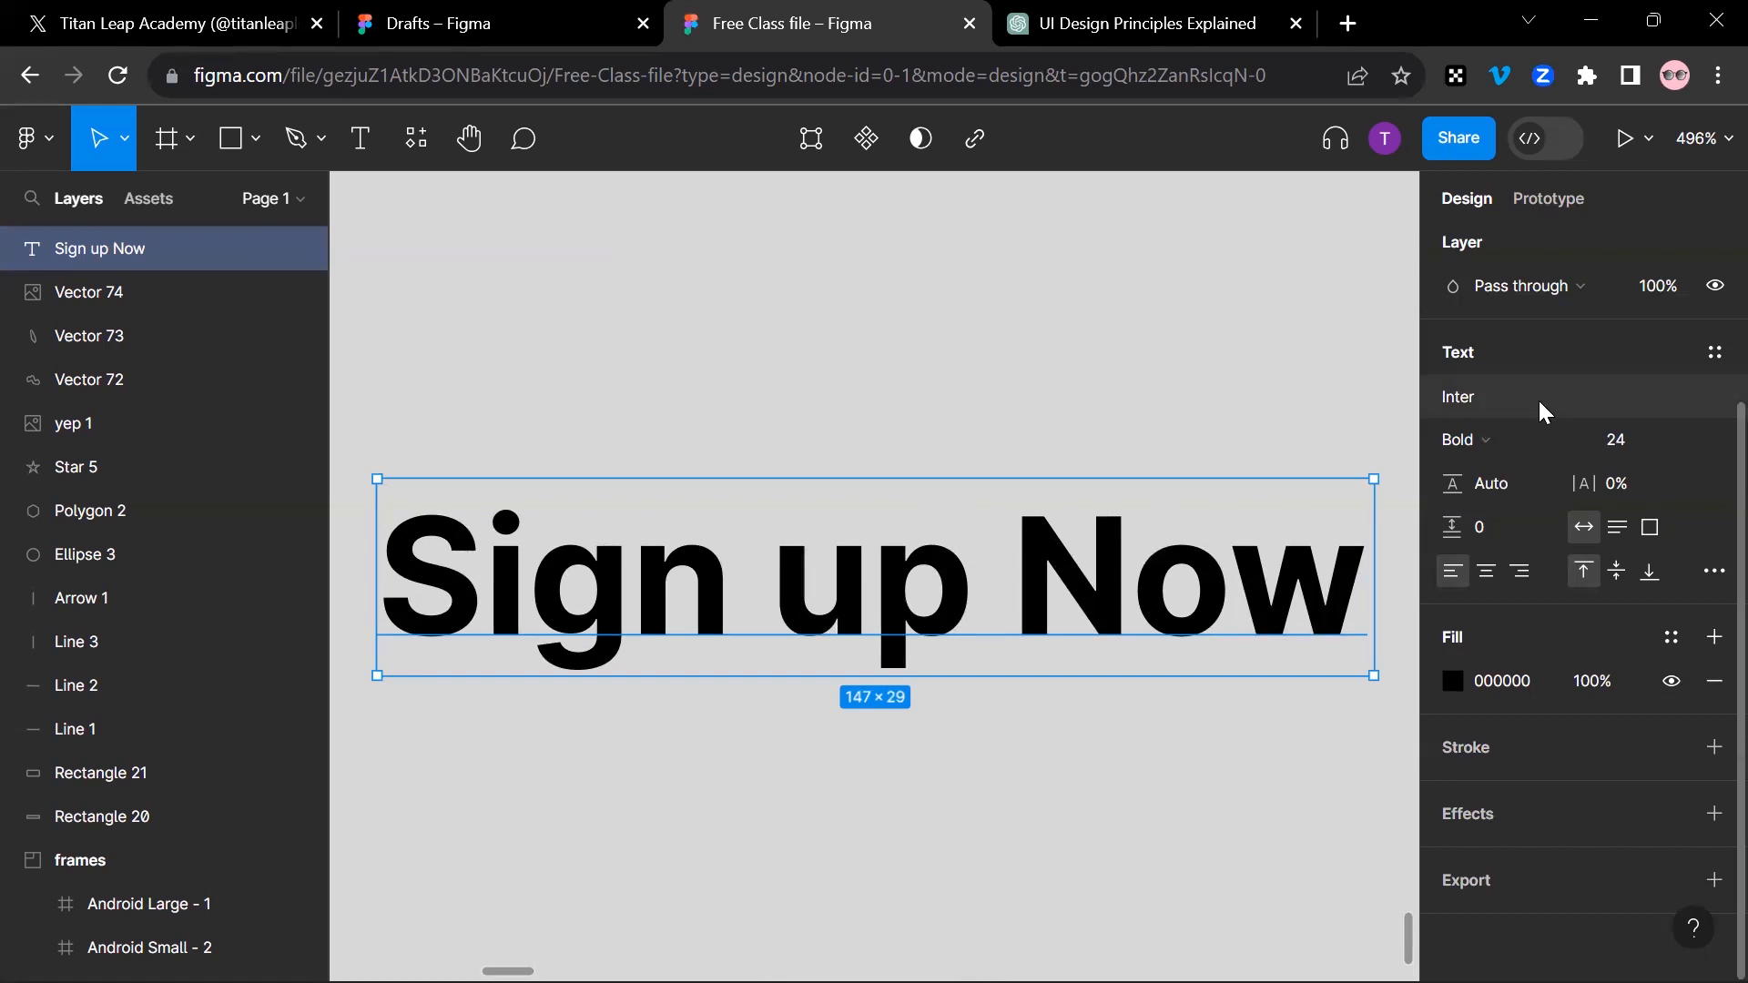
left_click(1551, 460)
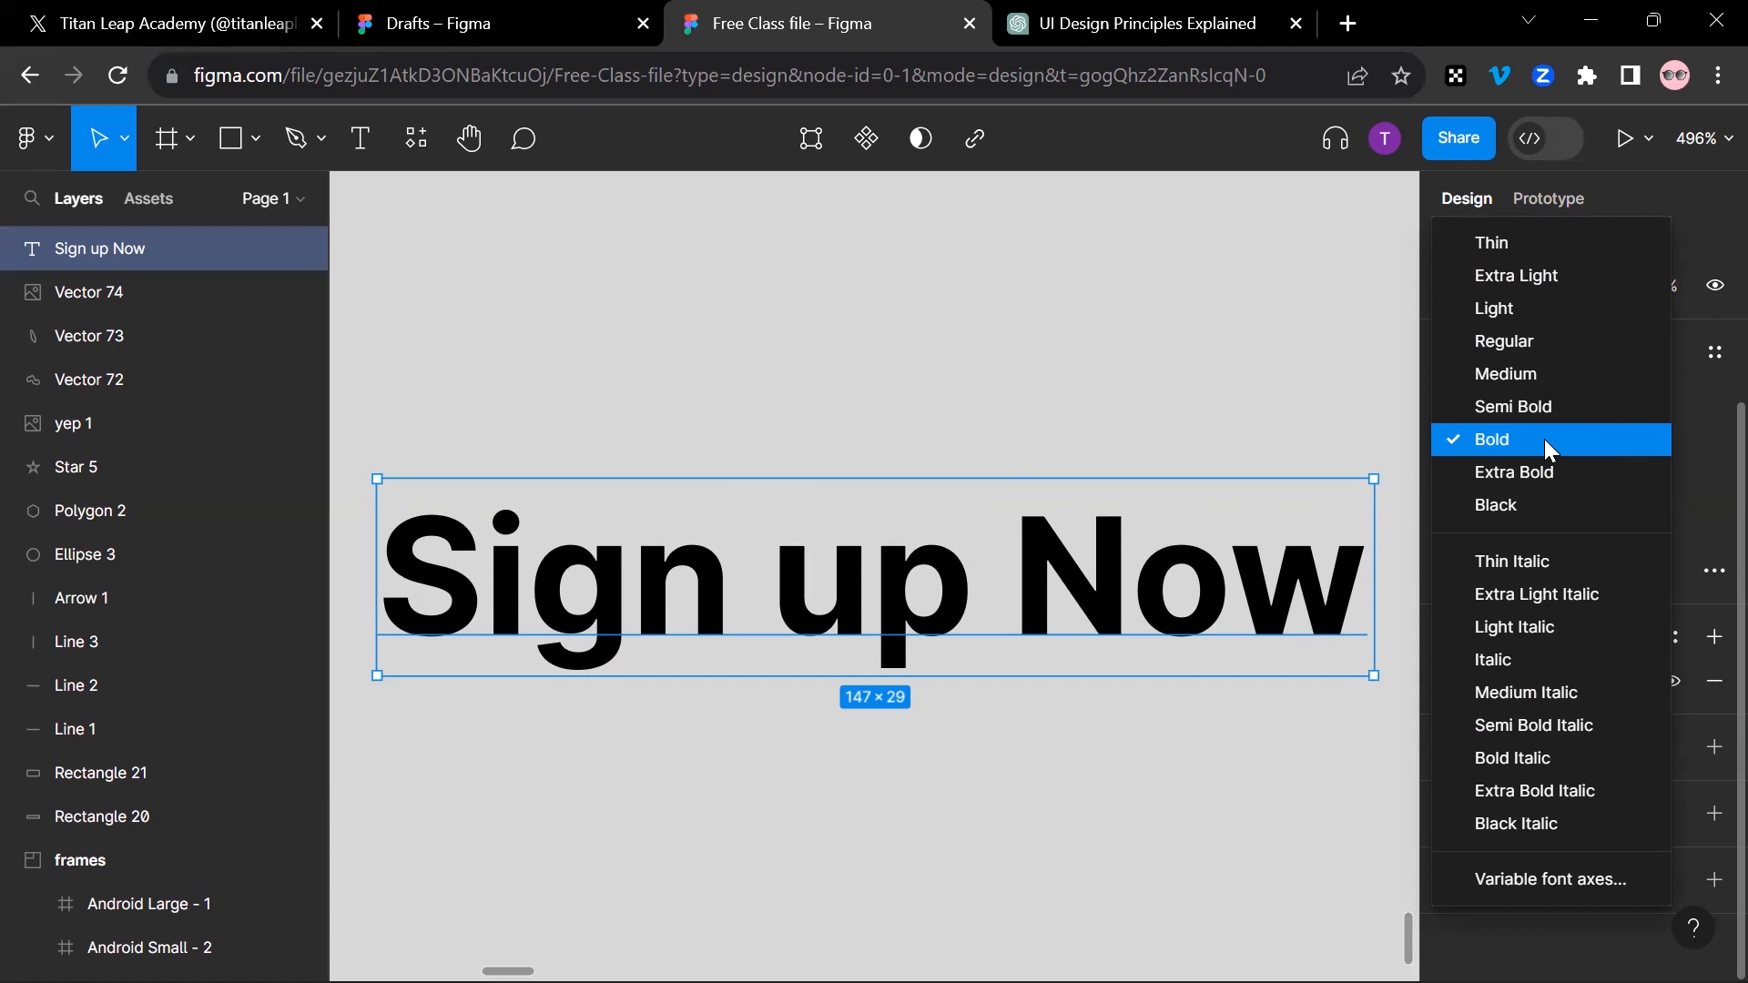
left_click(1544, 439)
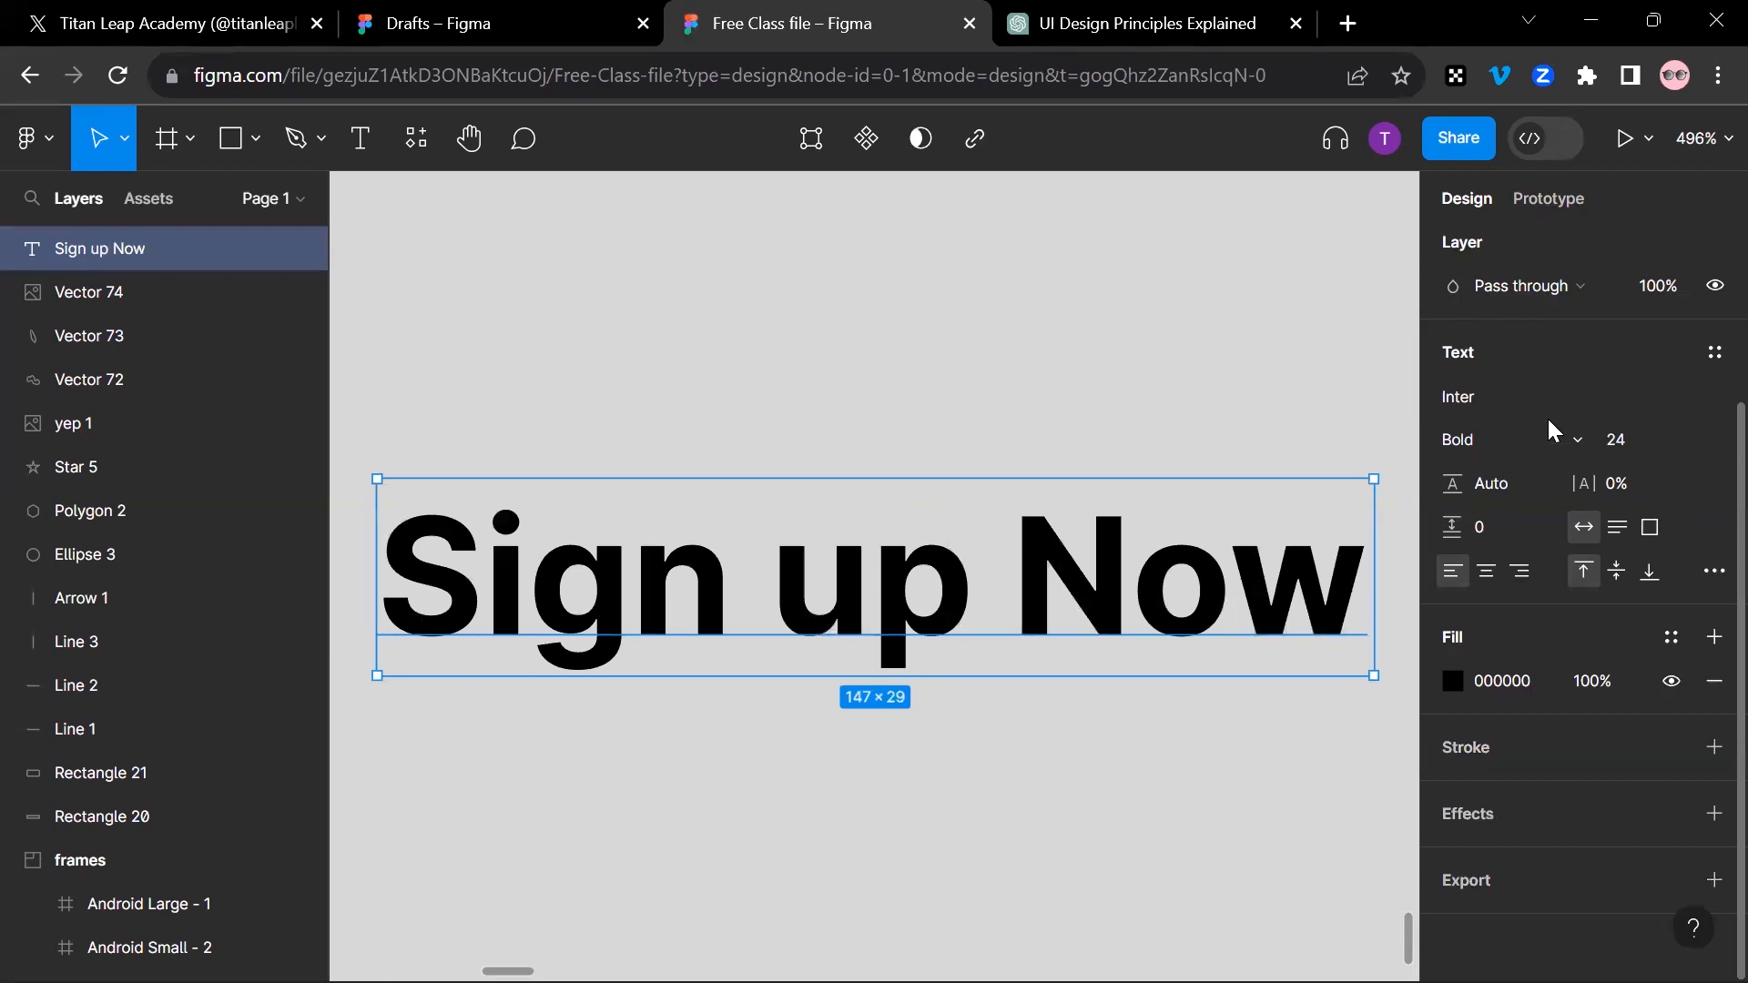
left_click(1559, 437)
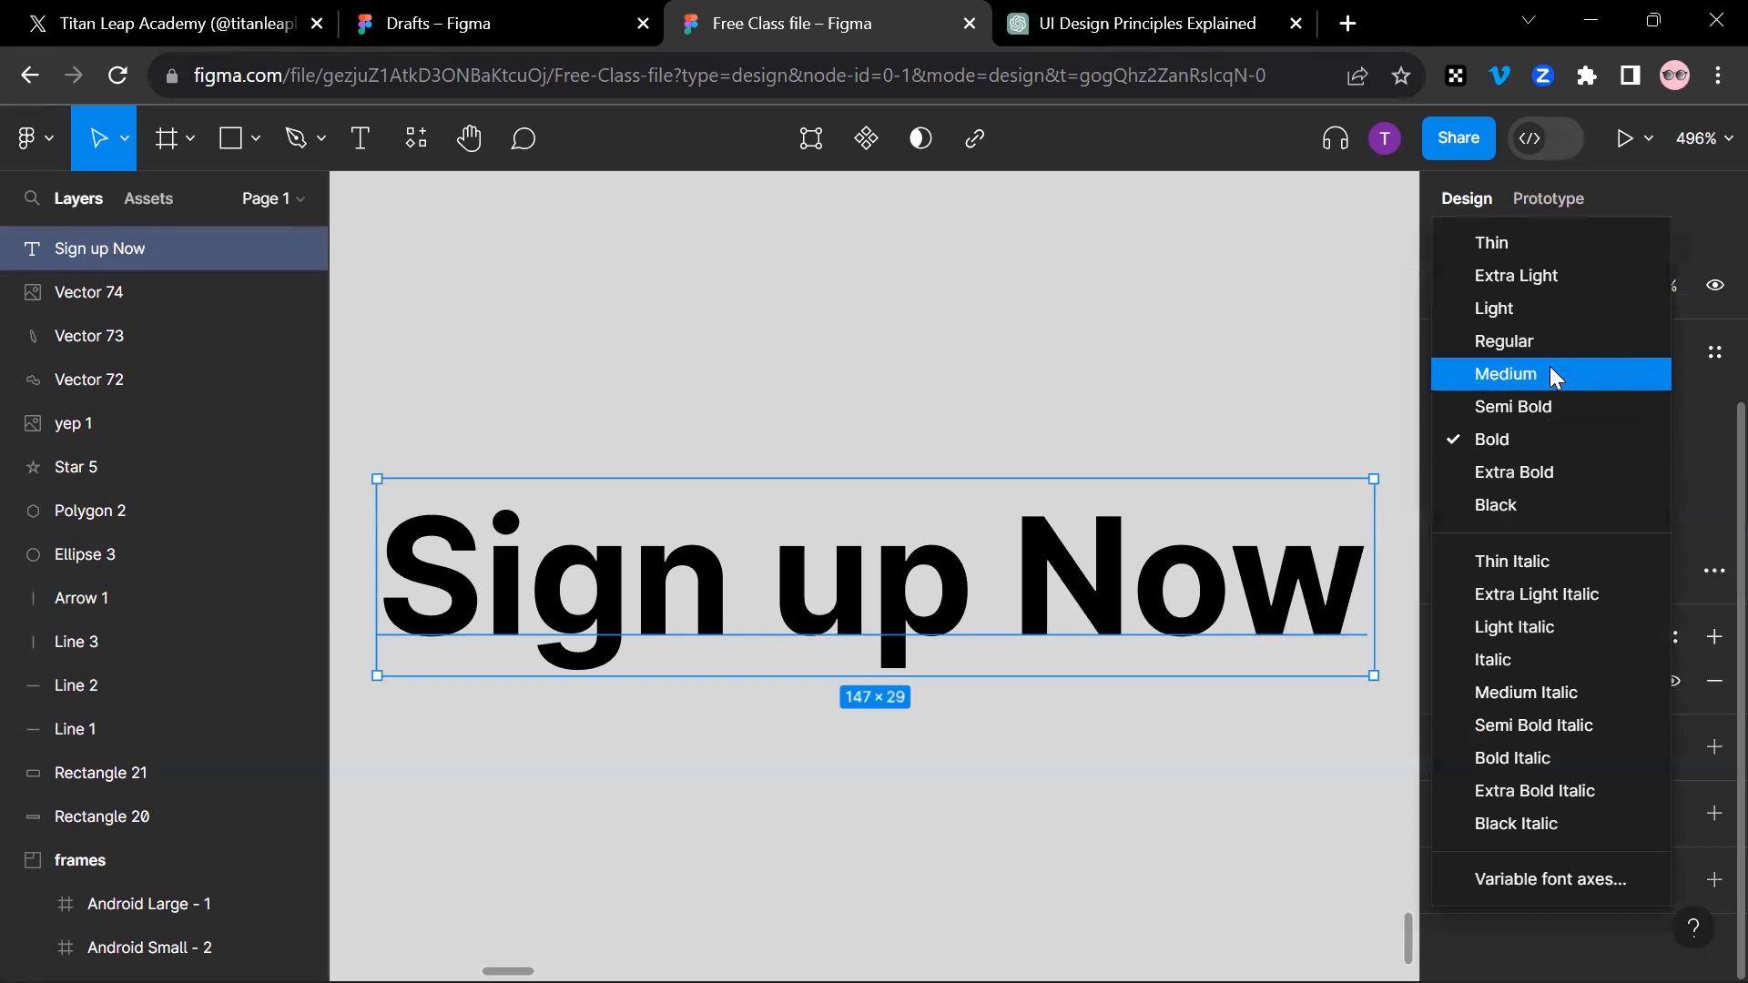
left_click(1550, 374)
left_click(1539, 430)
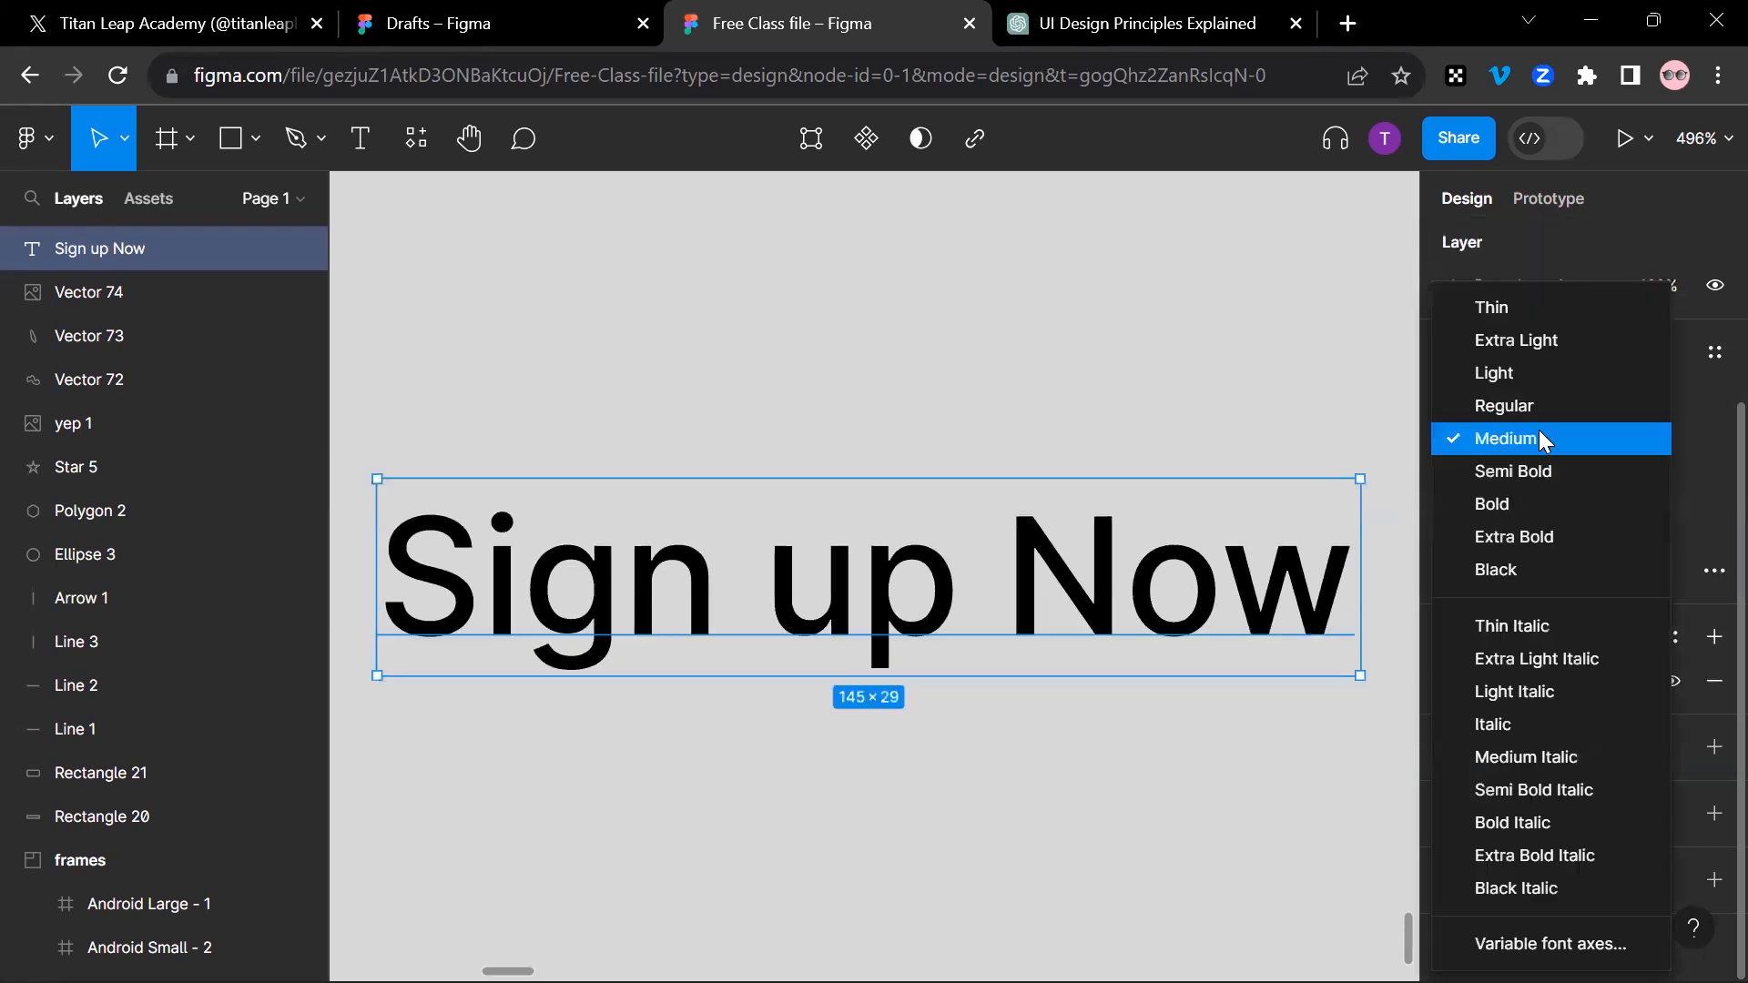
left_click(1551, 337)
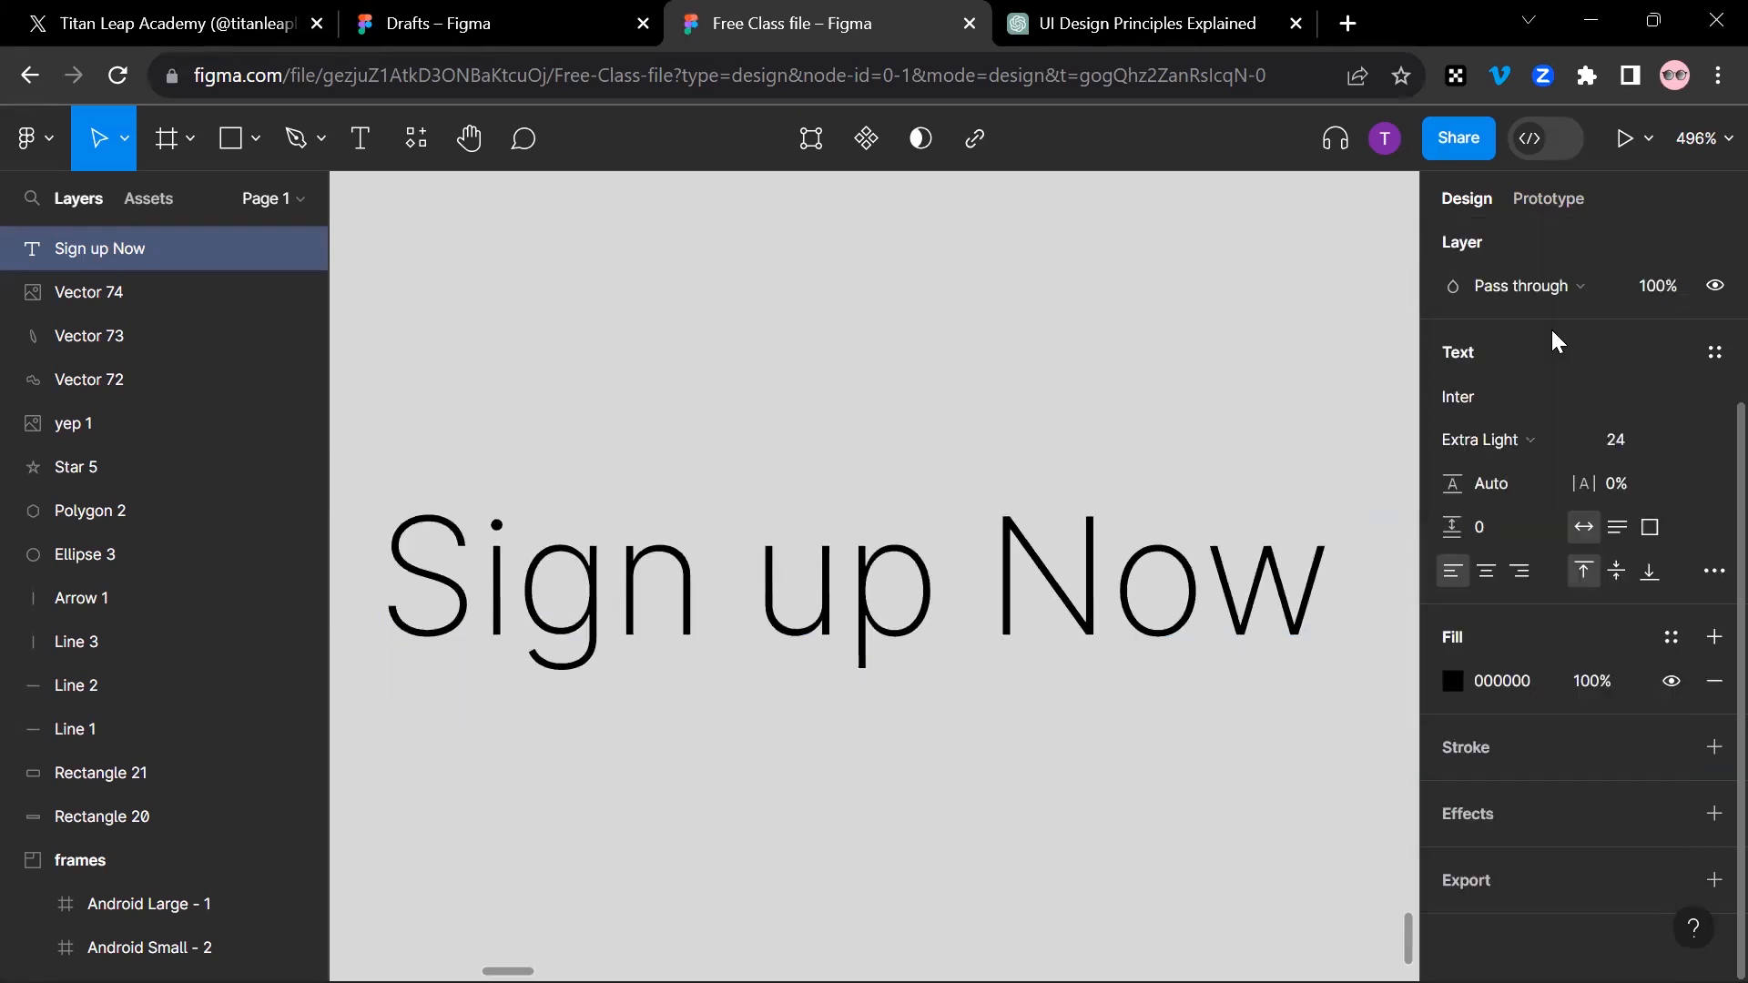
left_click(1573, 436)
left_click(1537, 506)
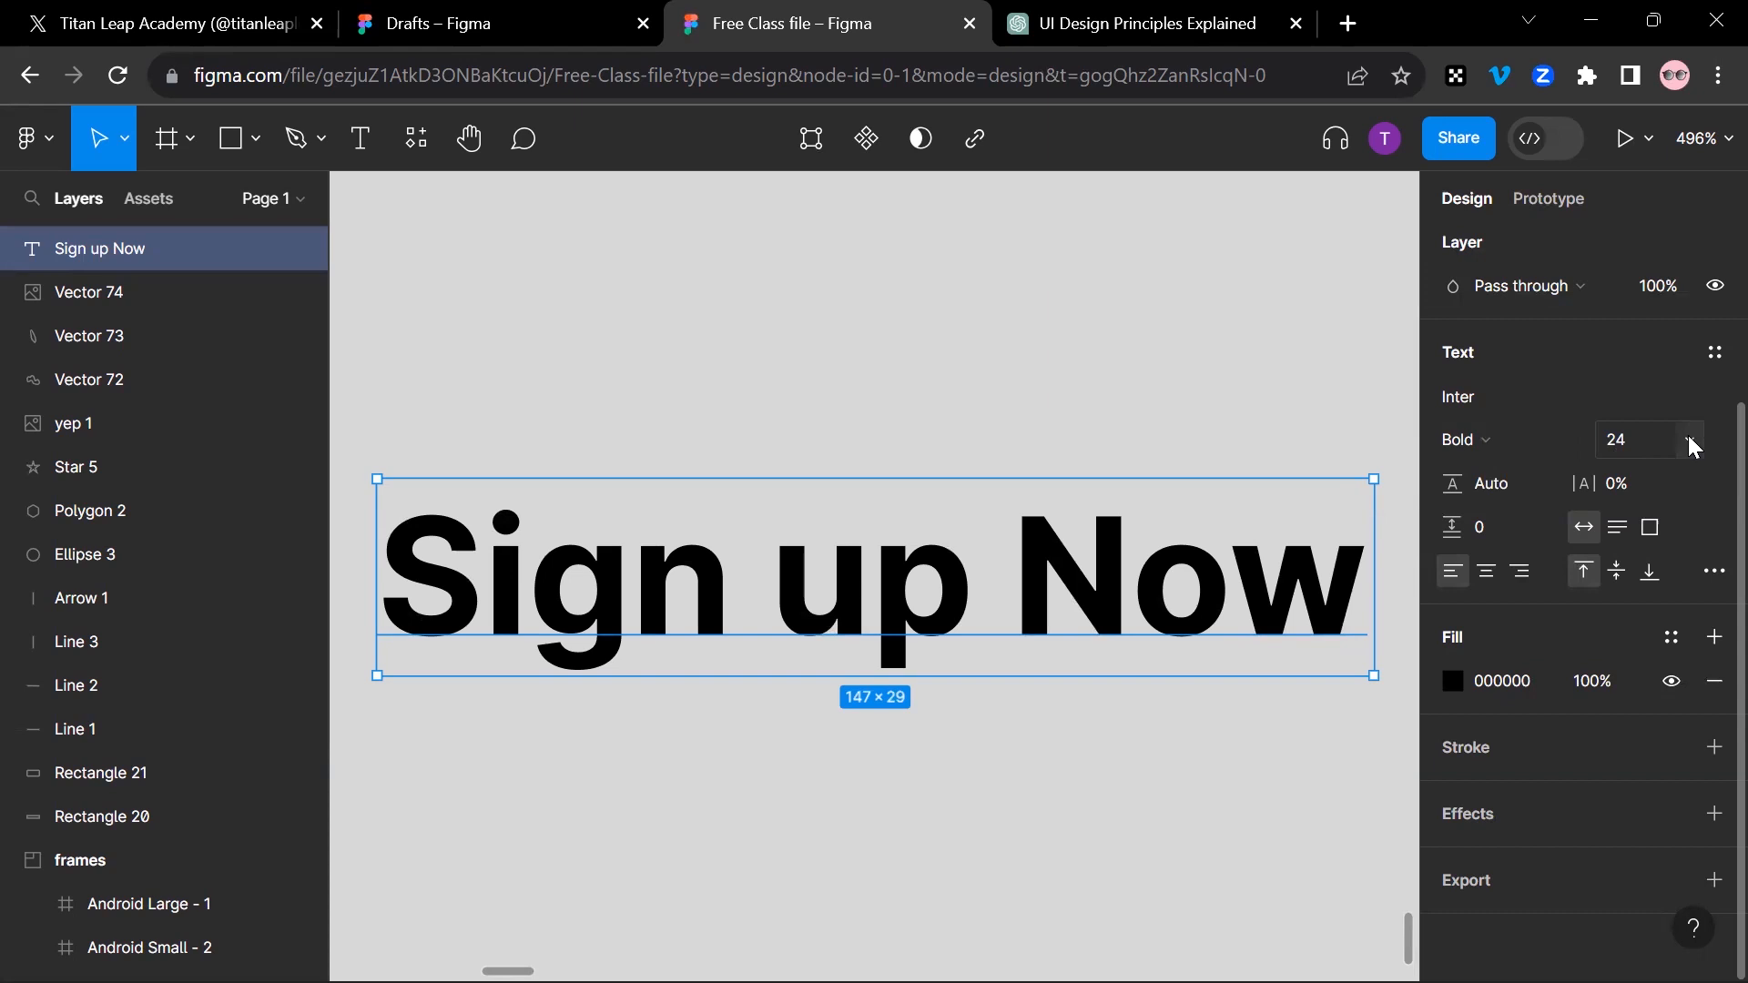
Step: Enlarge the "Sign up Now" text to font size 40 and finally to 96
left_click(1690, 442)
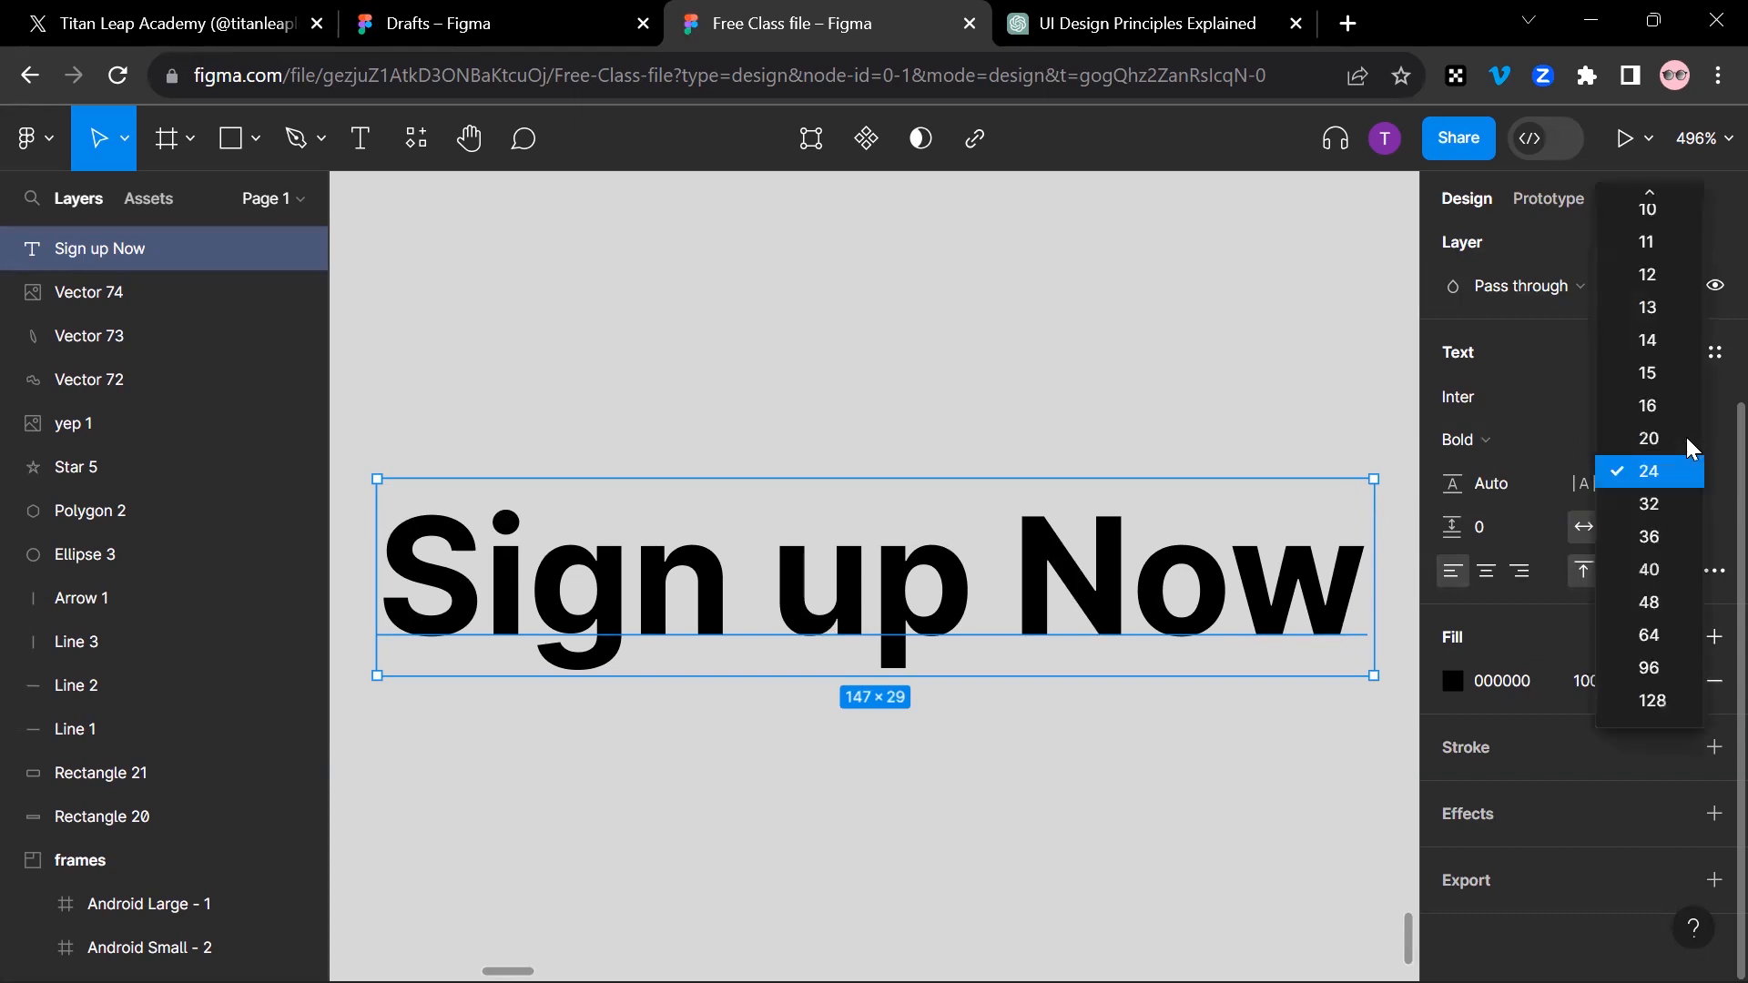
left_click(1650, 570)
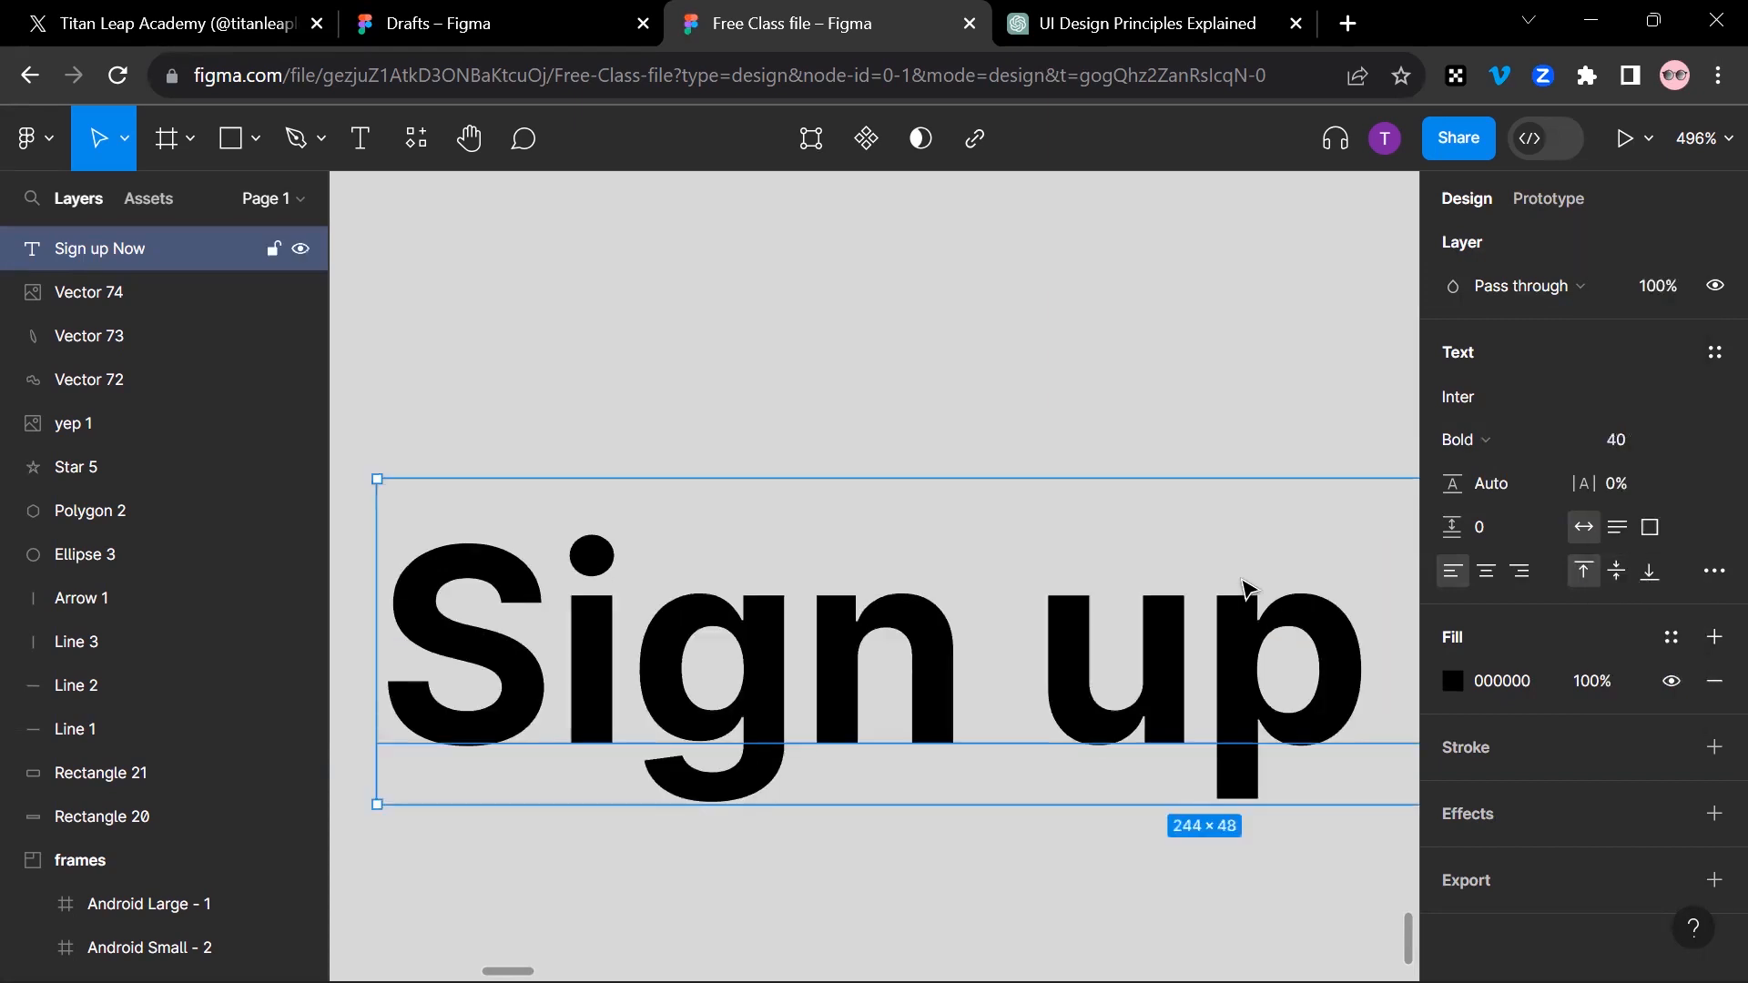
key("shift+2")
scroll(800, 628, "down", 5)
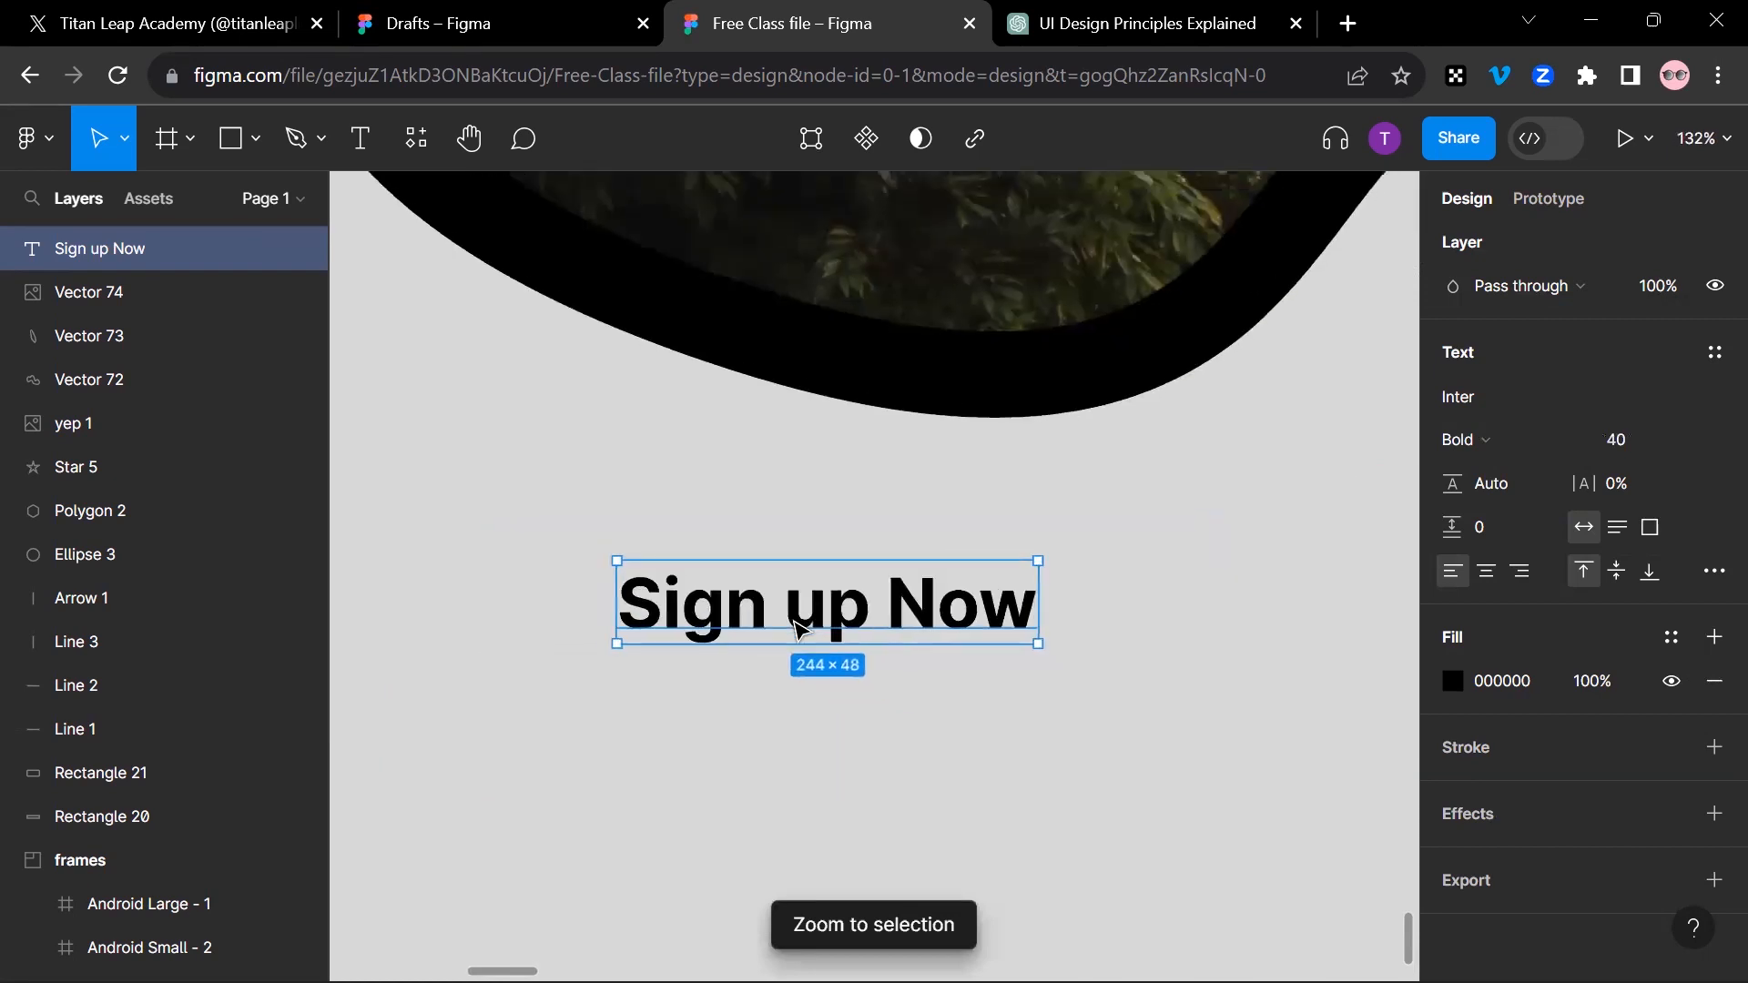
left_click(1689, 439)
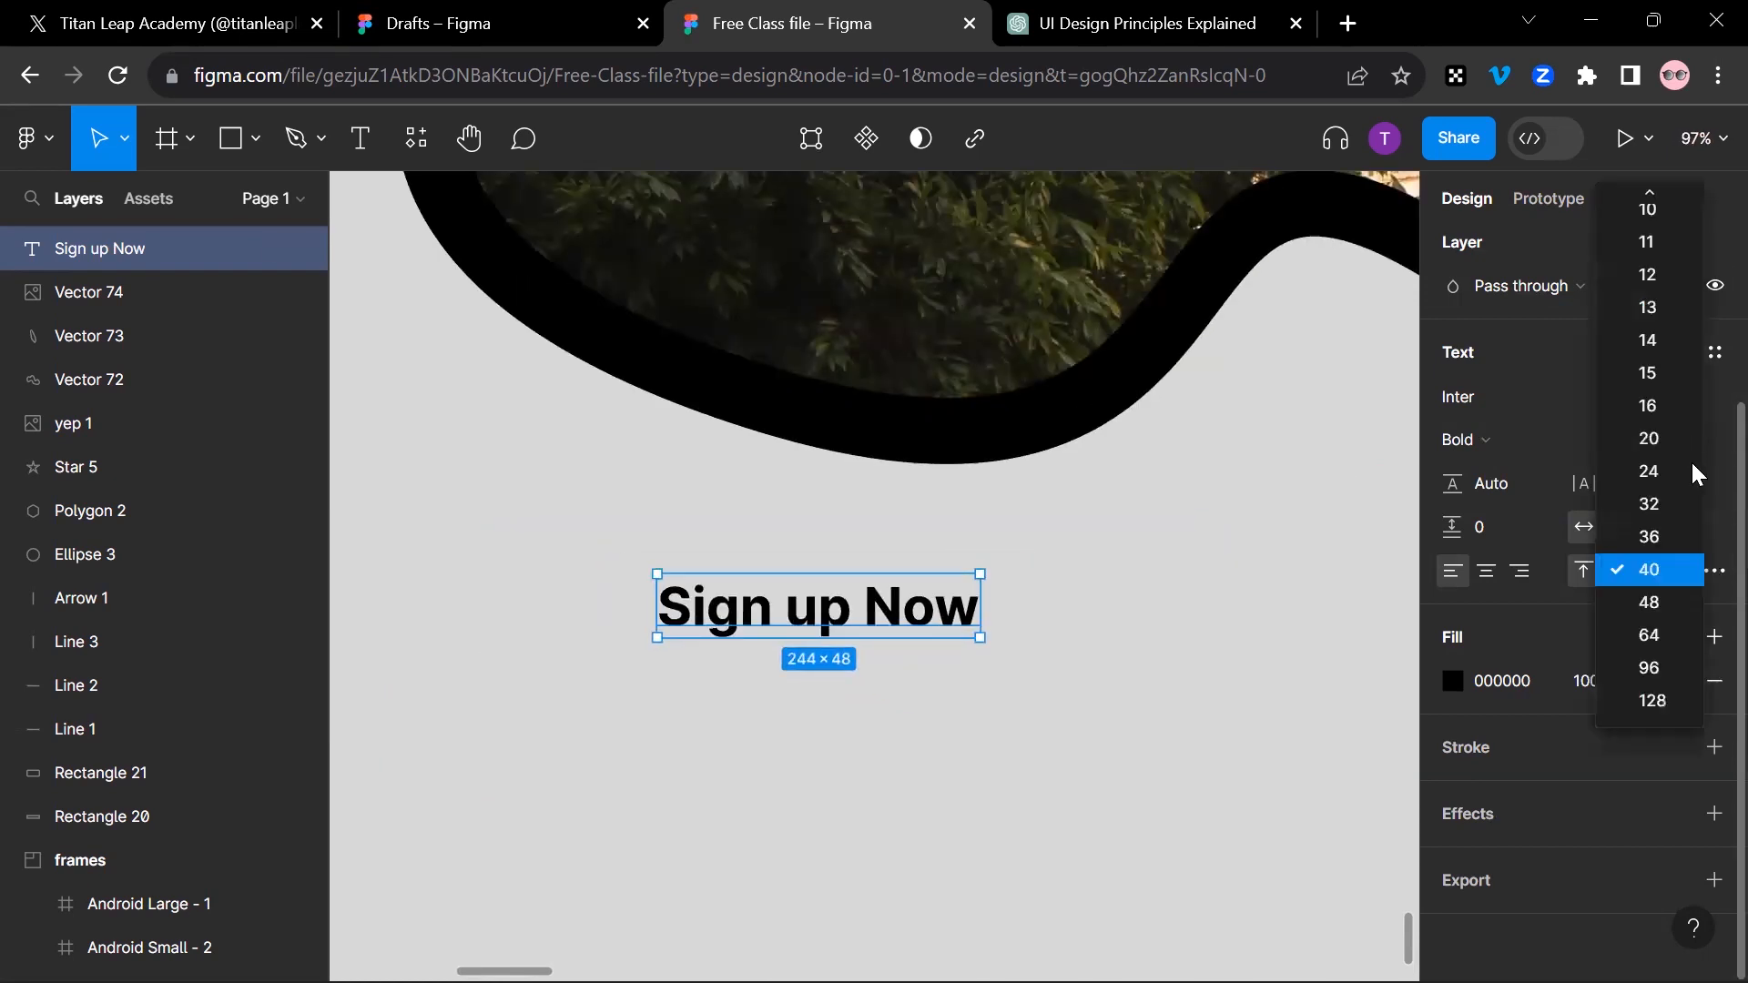
left_click(1670, 660)
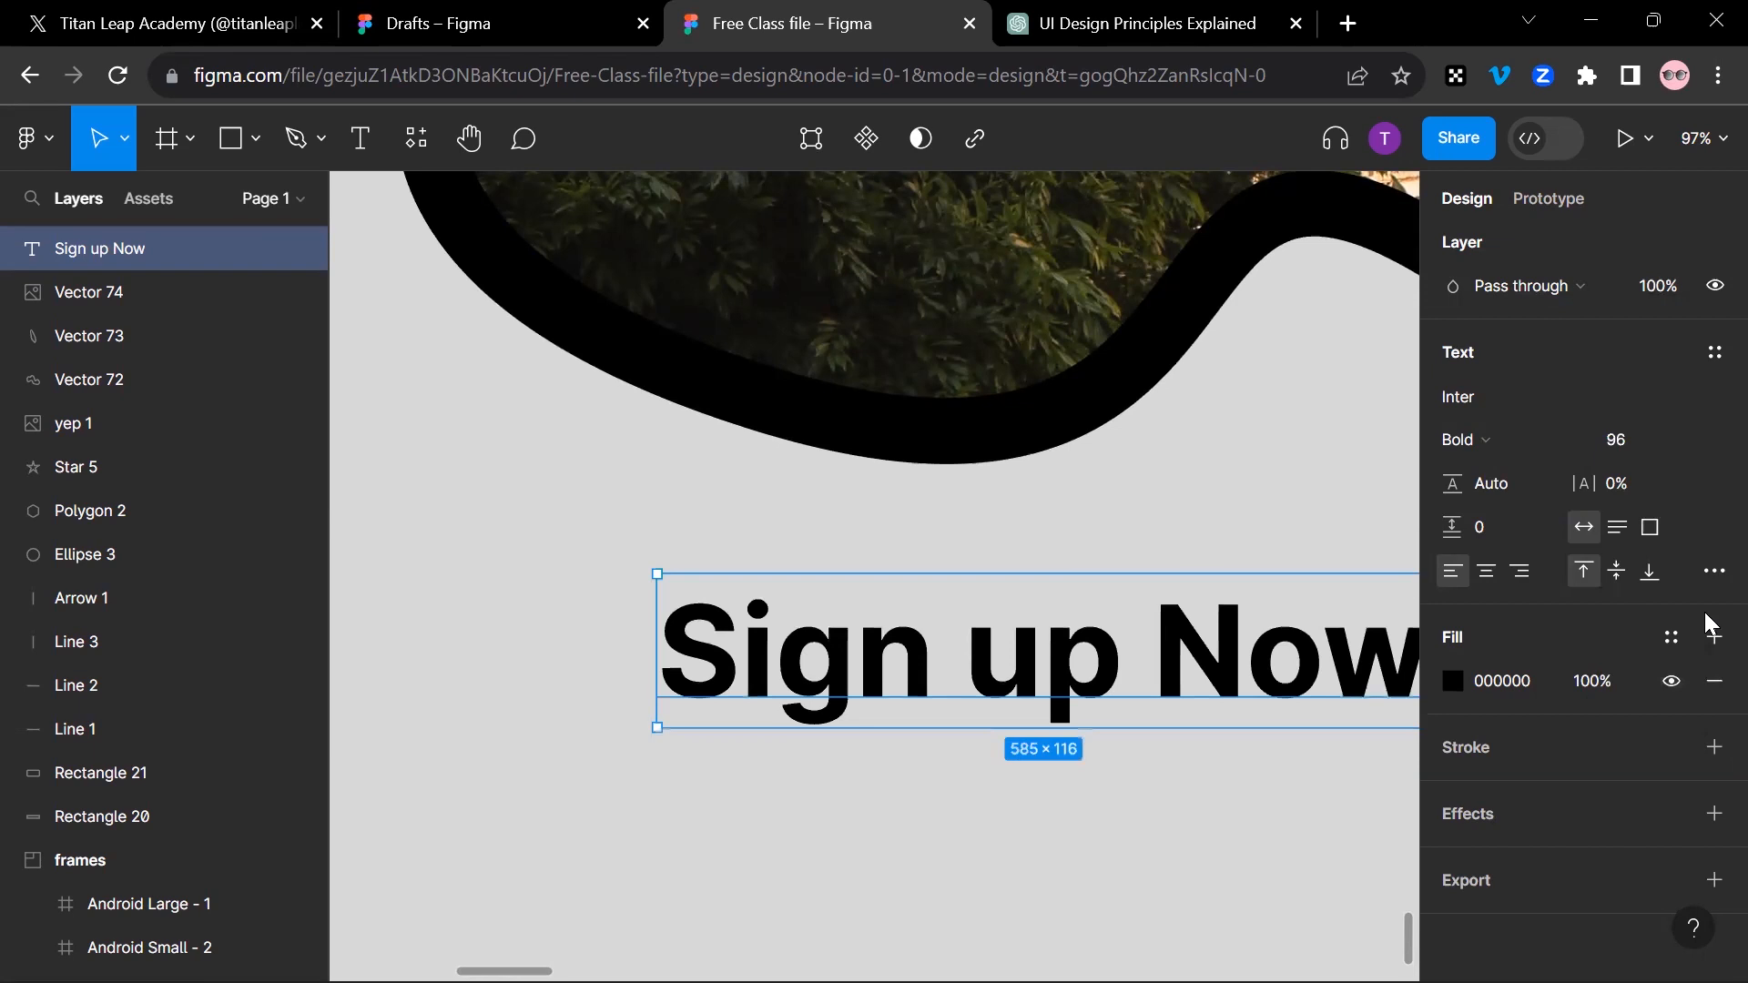
Step: Try font size 14 on the "Sign up Now" text and set it to 24
left_click(1692, 437)
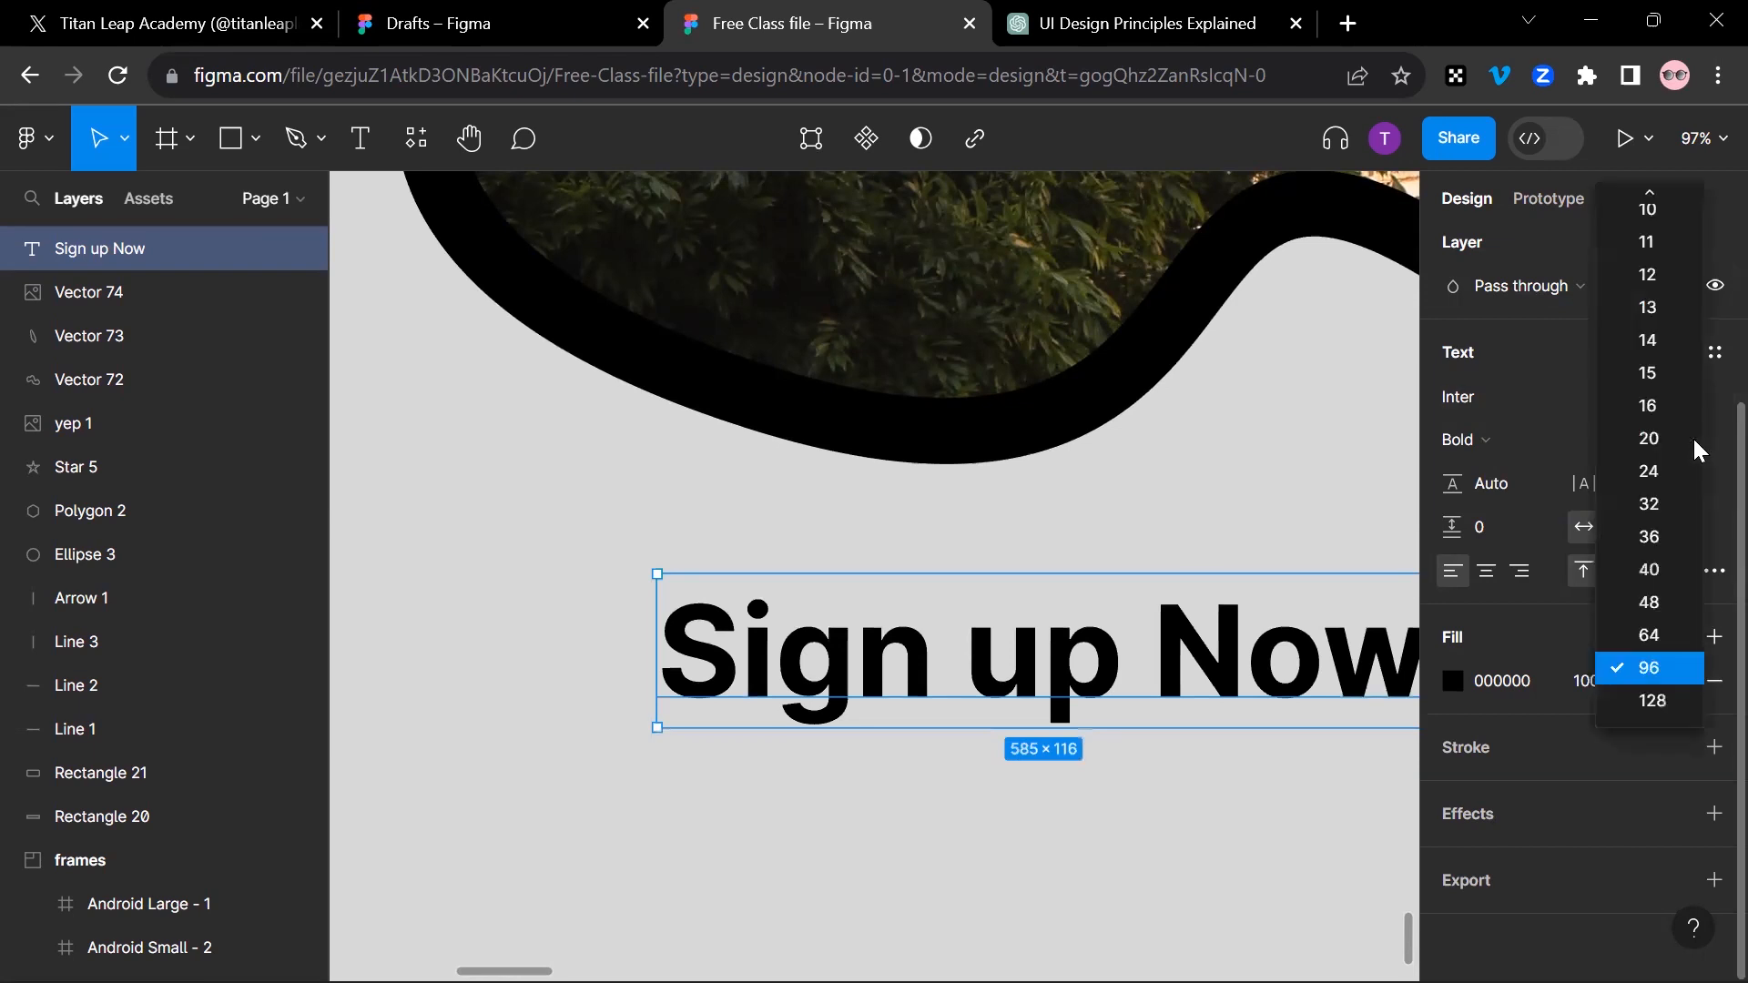
left_click(1660, 342)
left_click(669, 568)
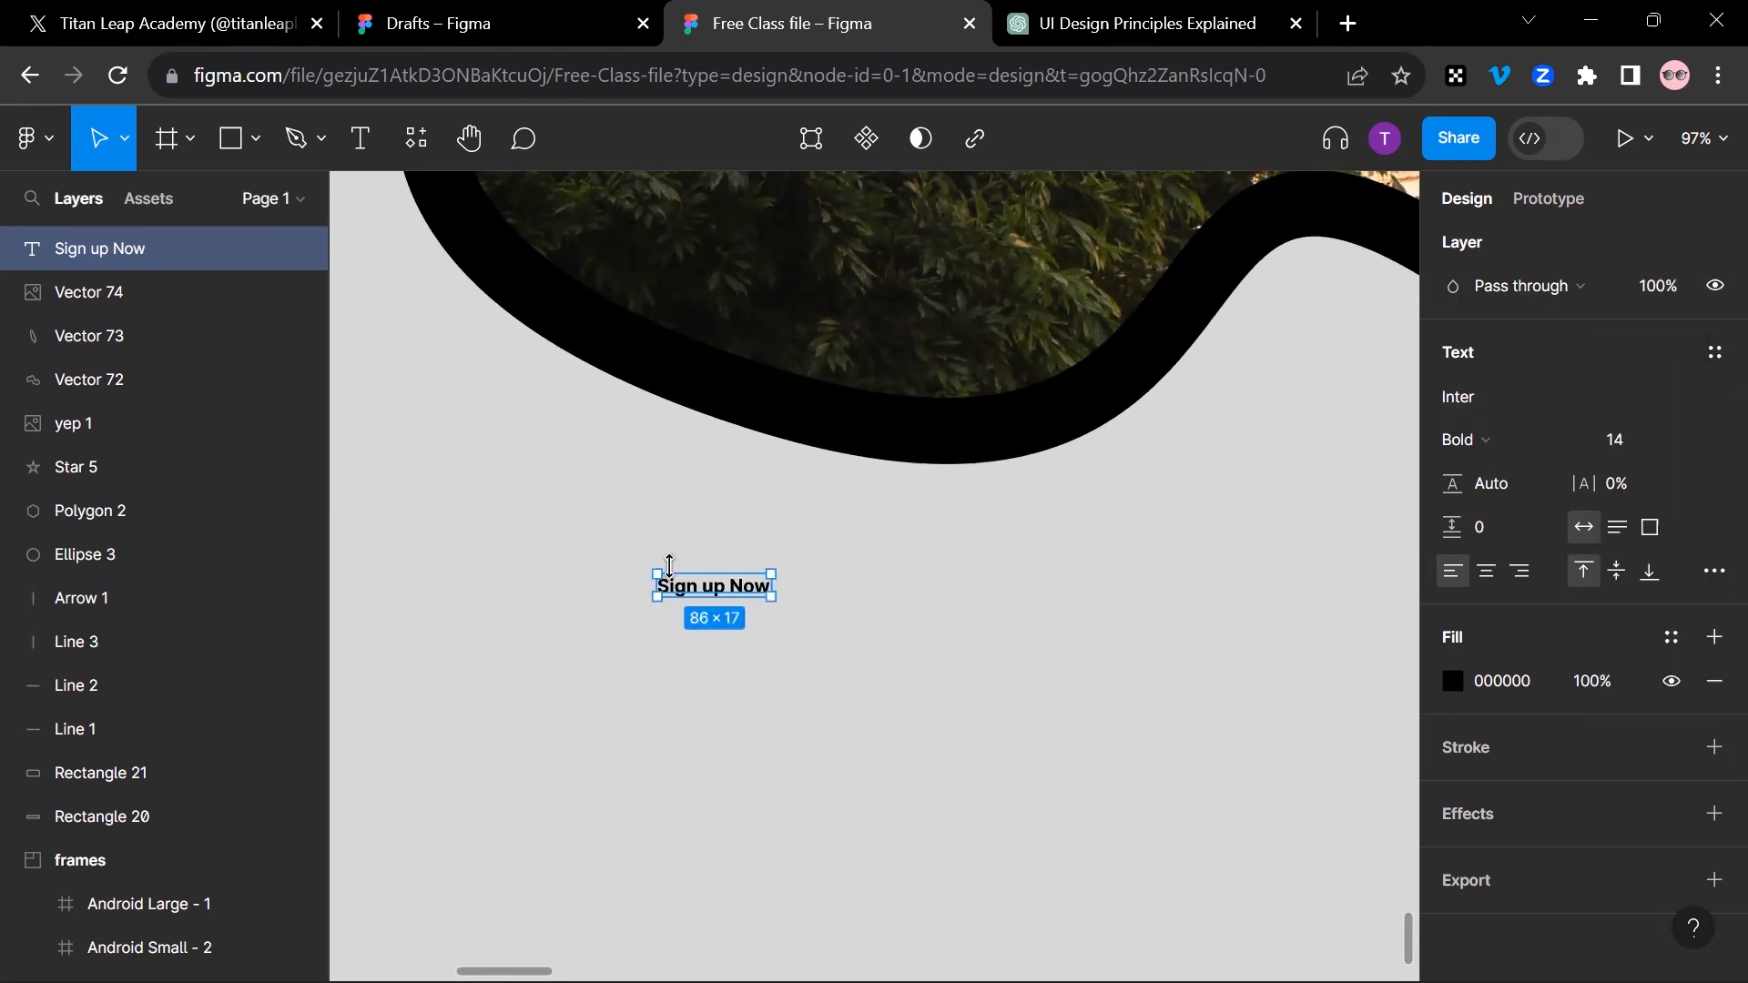
left_click(1689, 442)
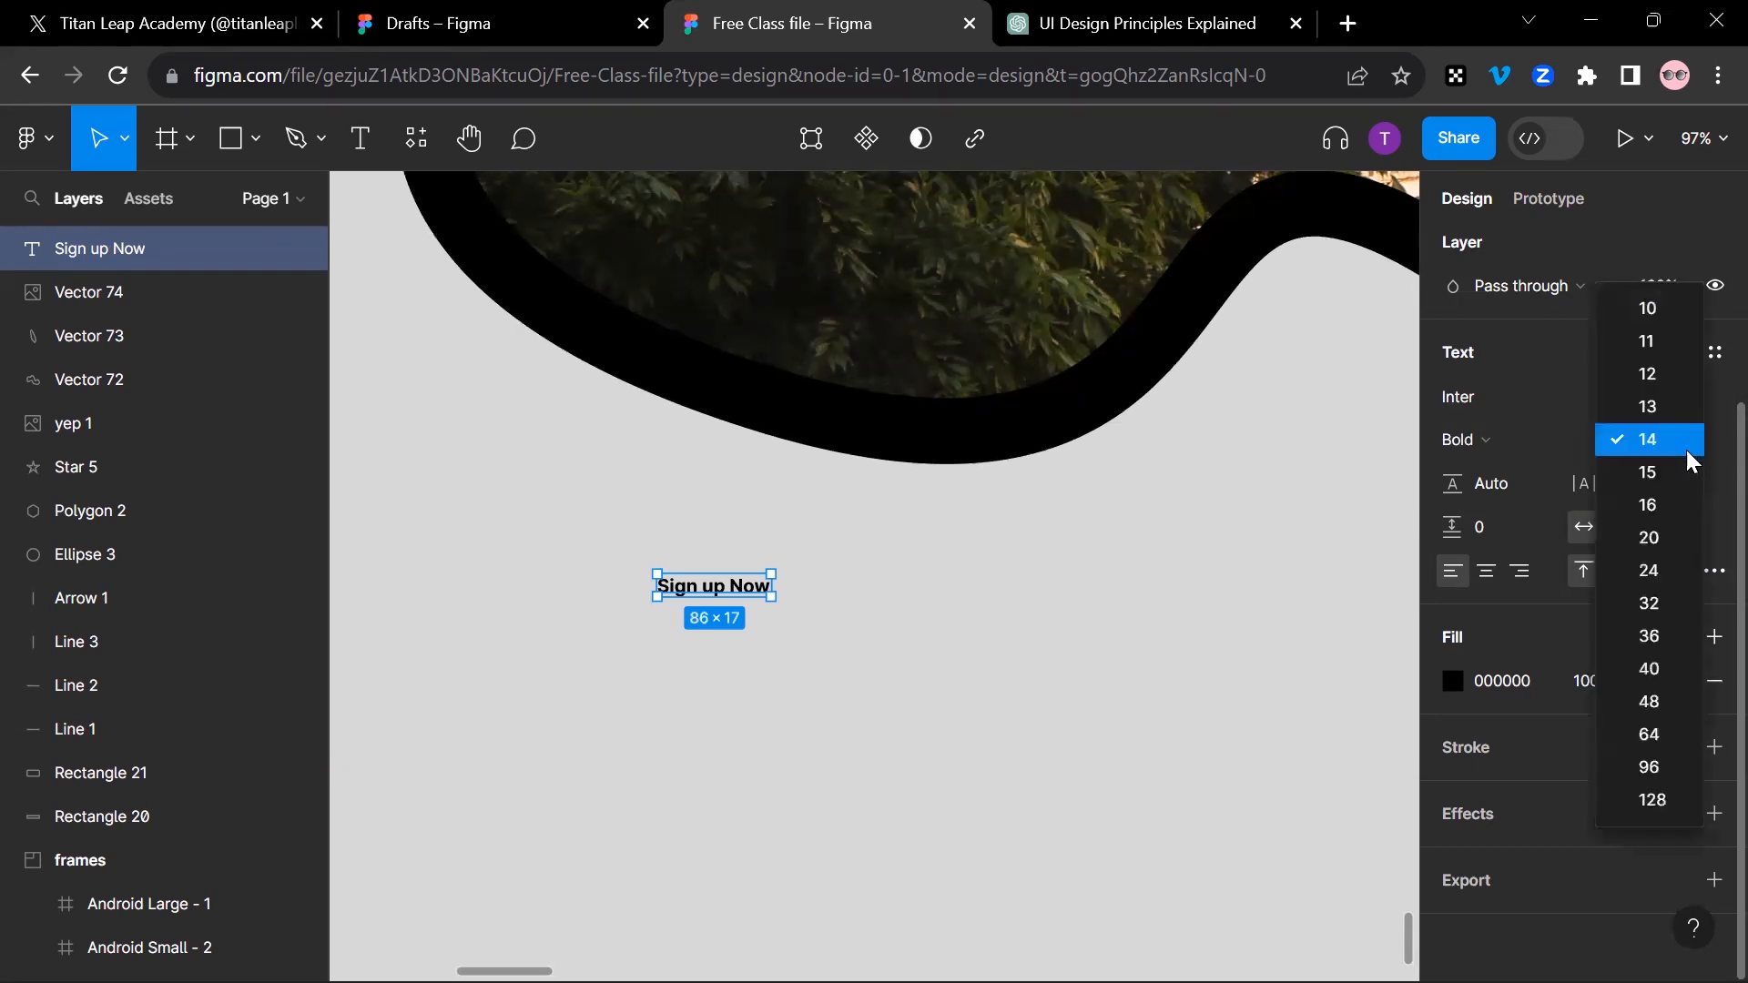
left_click(1654, 576)
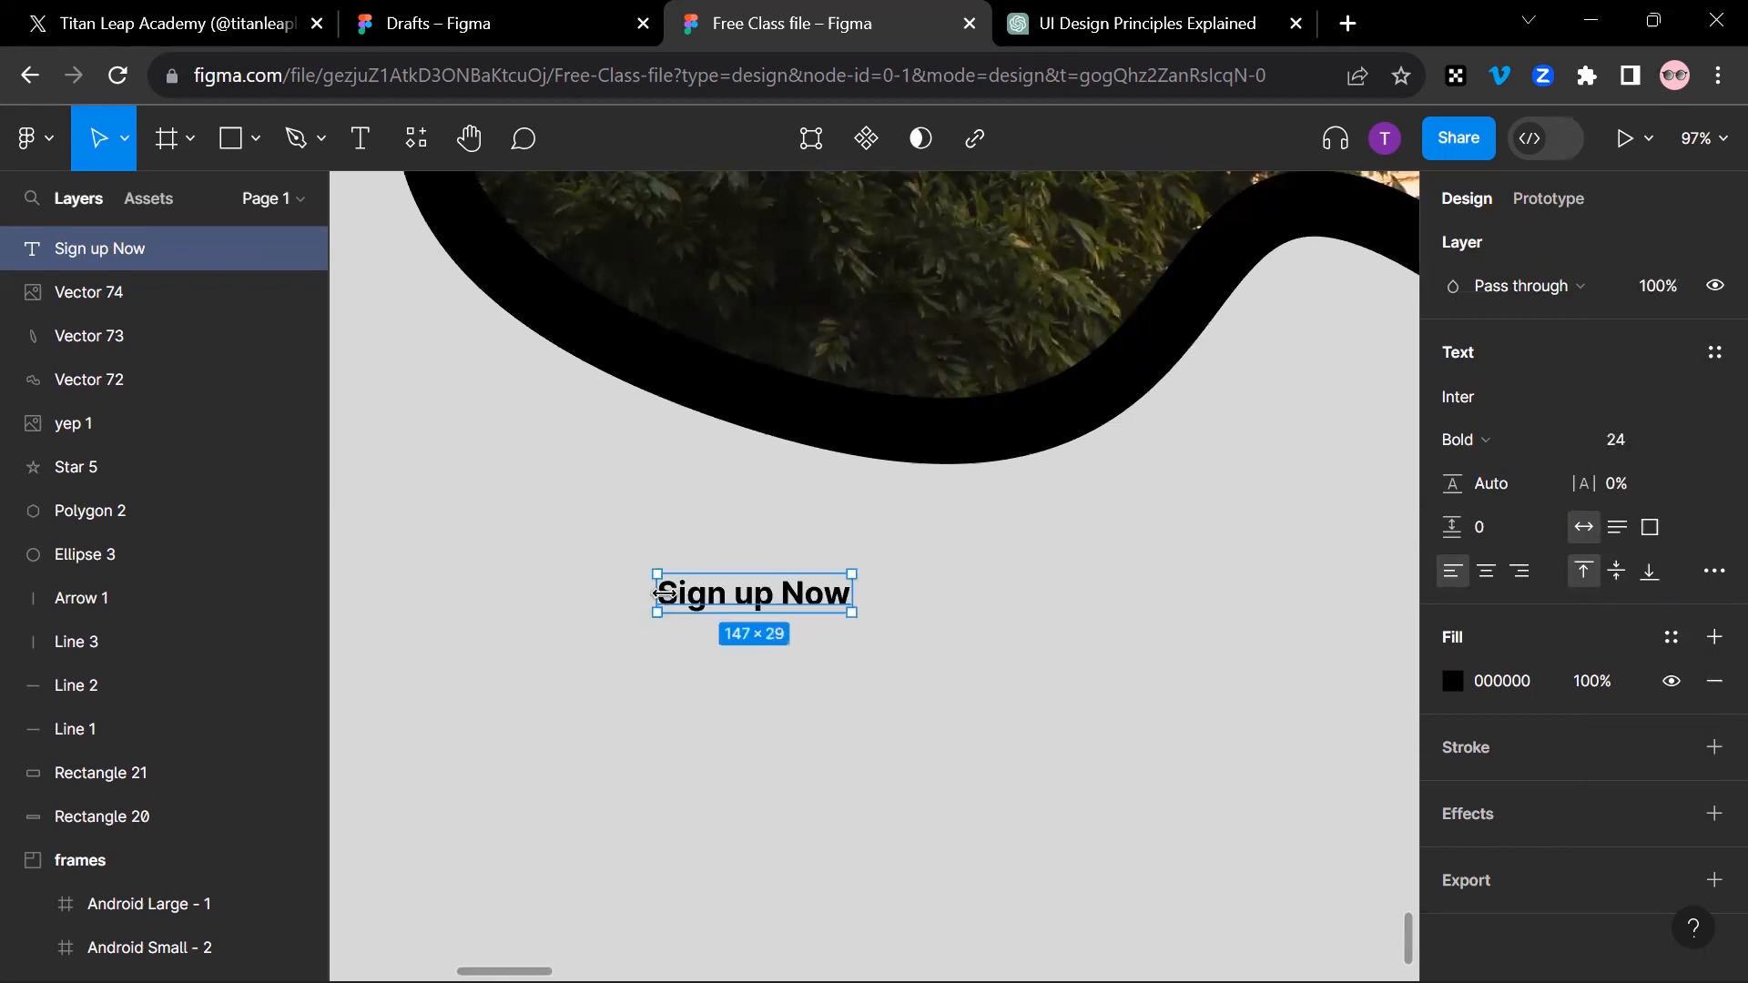
Step: Duplicate the "Sign up Now" text directly below the original and undo the duplication
key("shift+2")
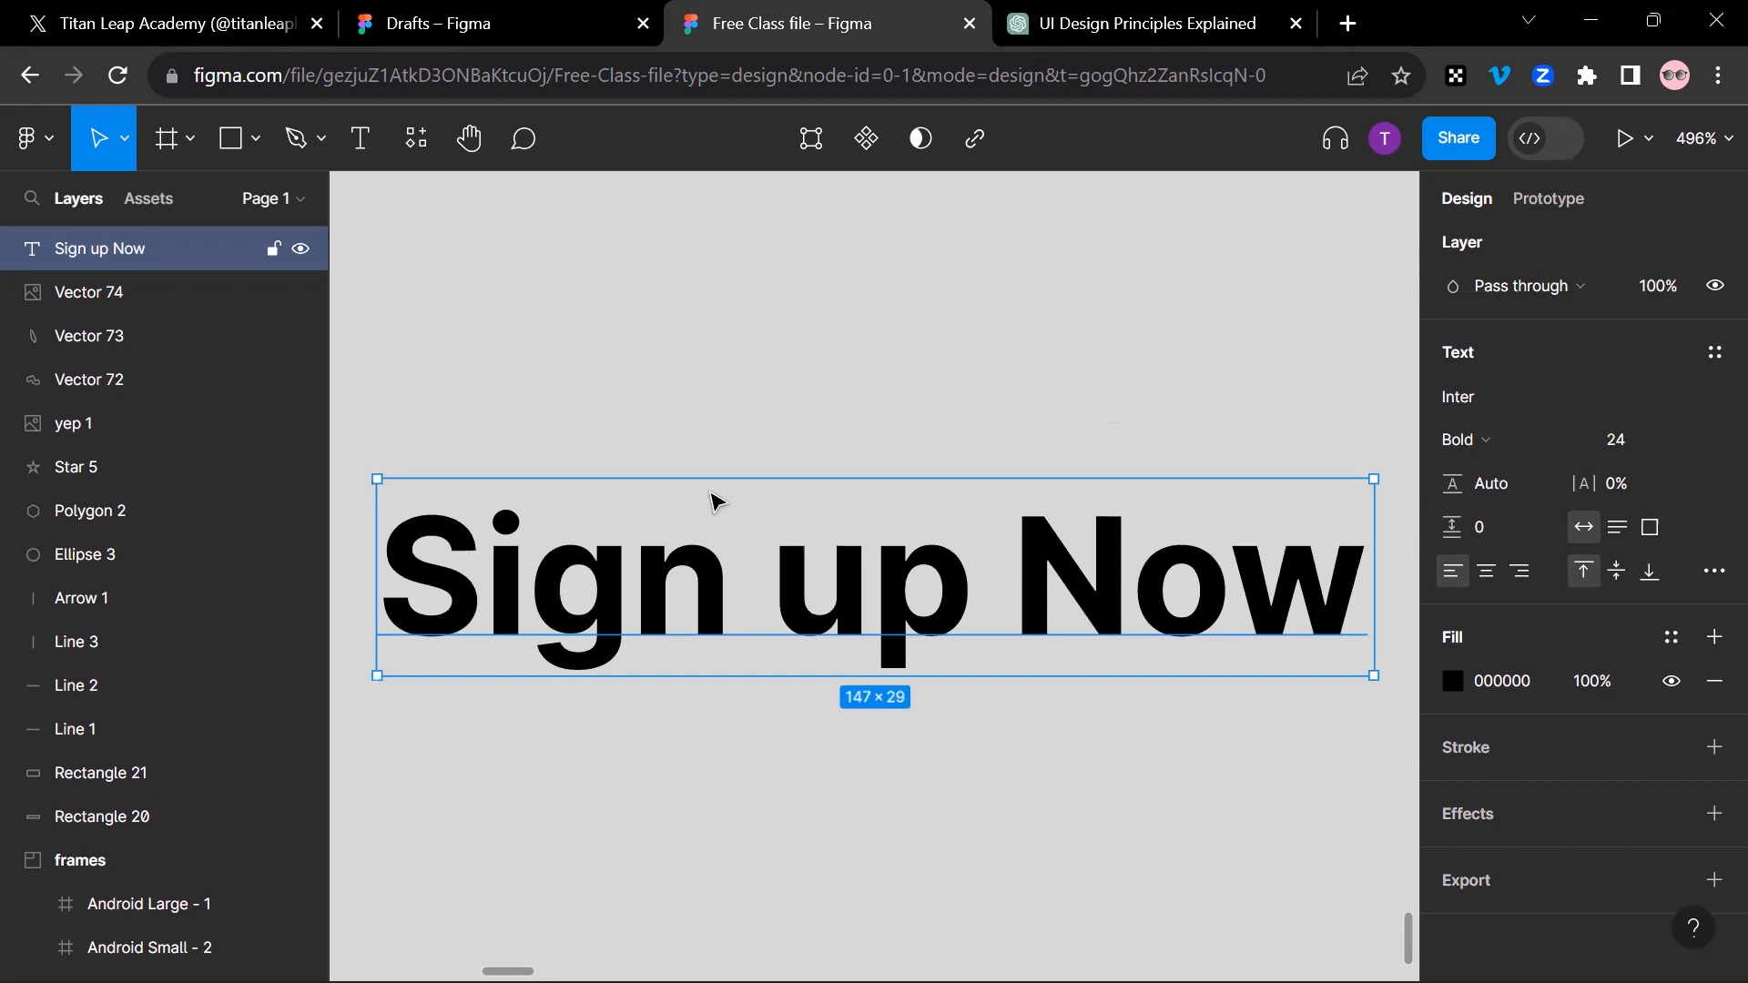
scroll(717, 501, "down", 3)
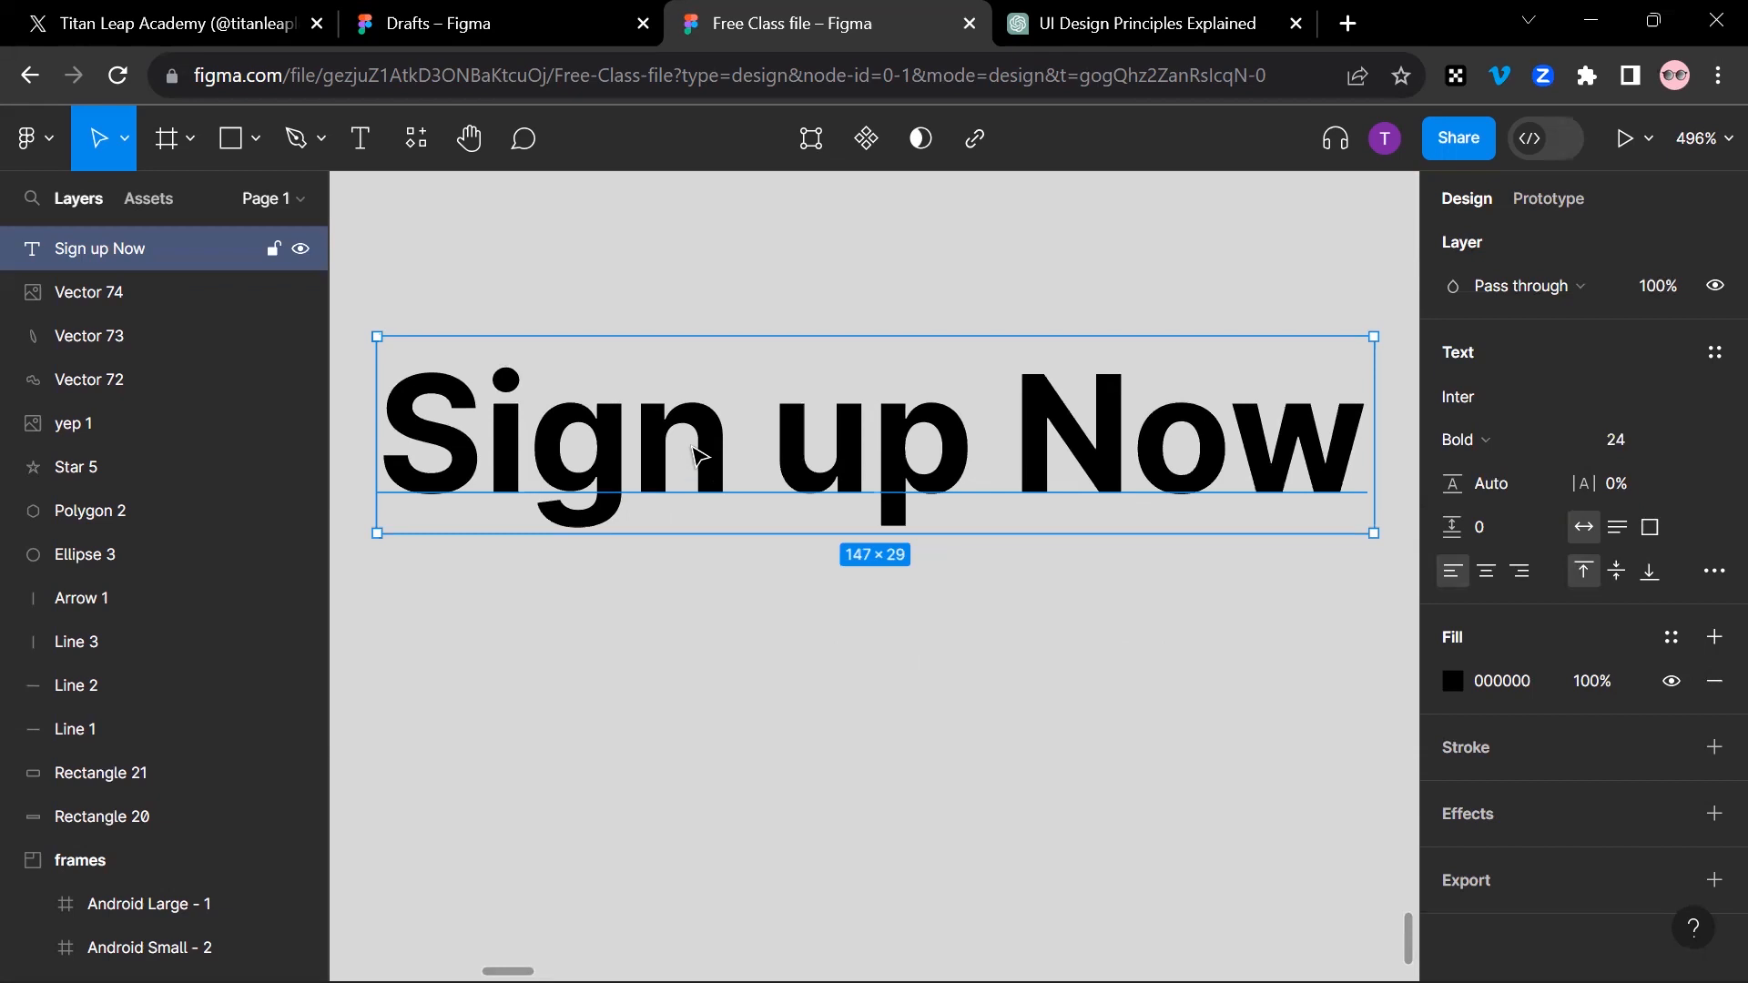
left_click_drag(715, 465, 715, 745)
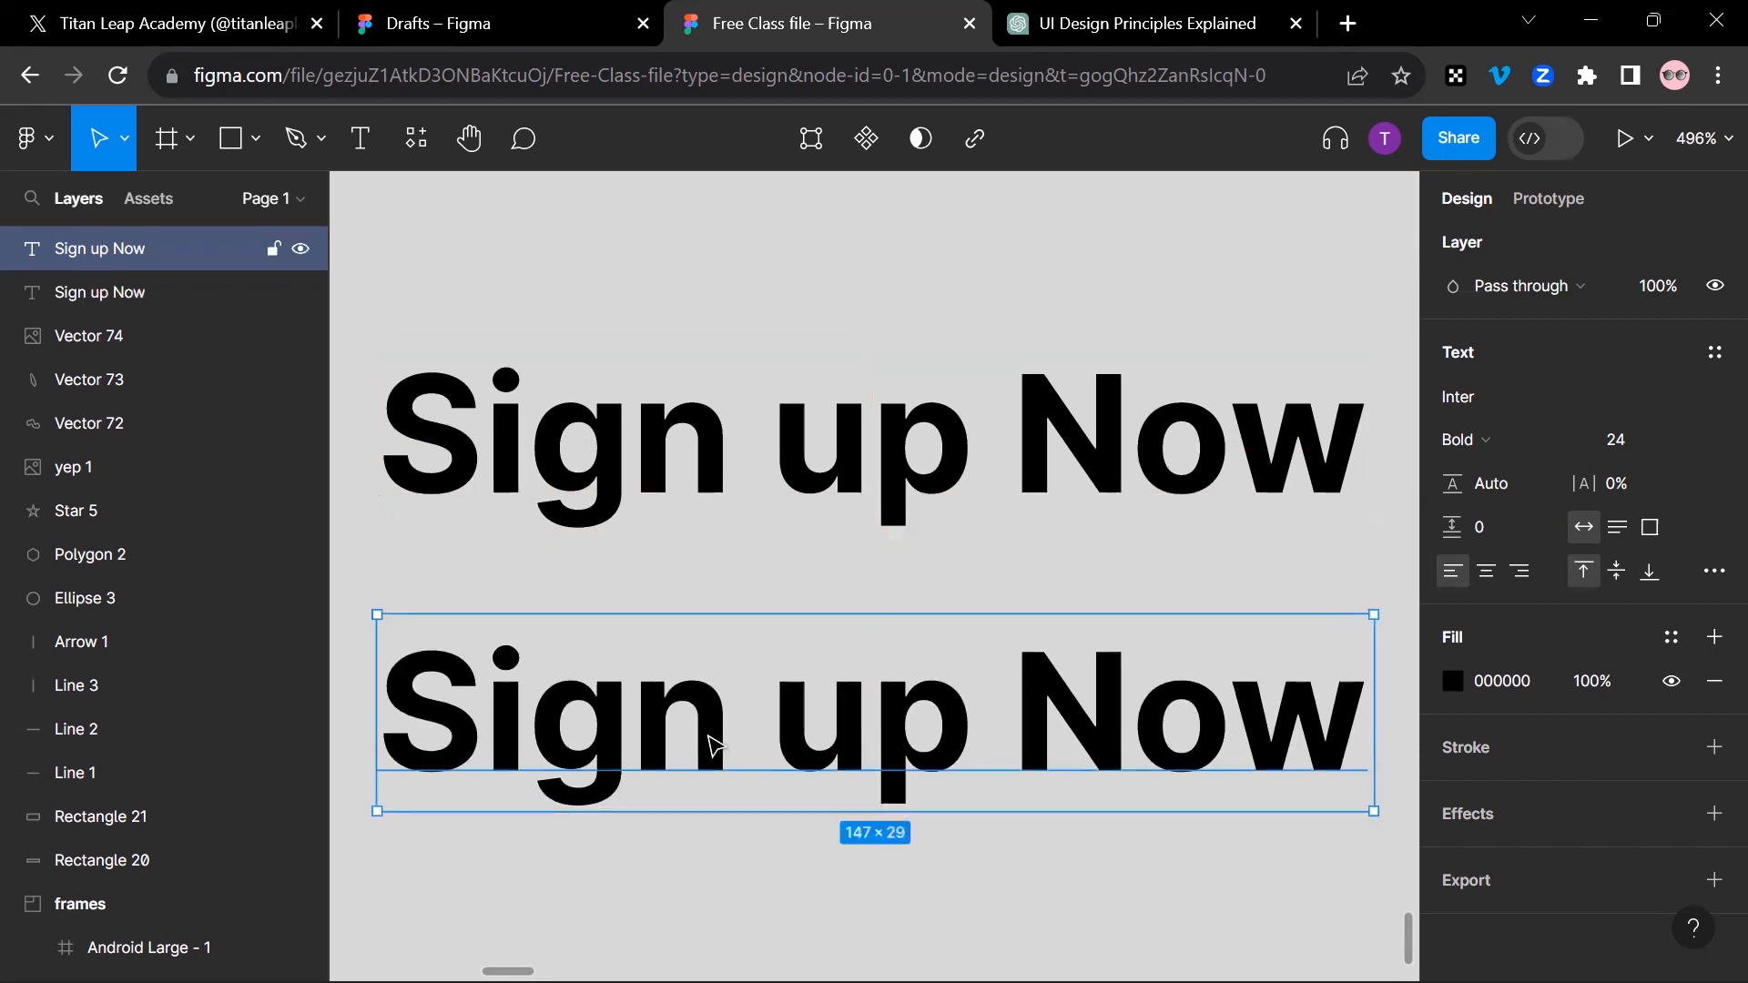
key("ctrl+z")
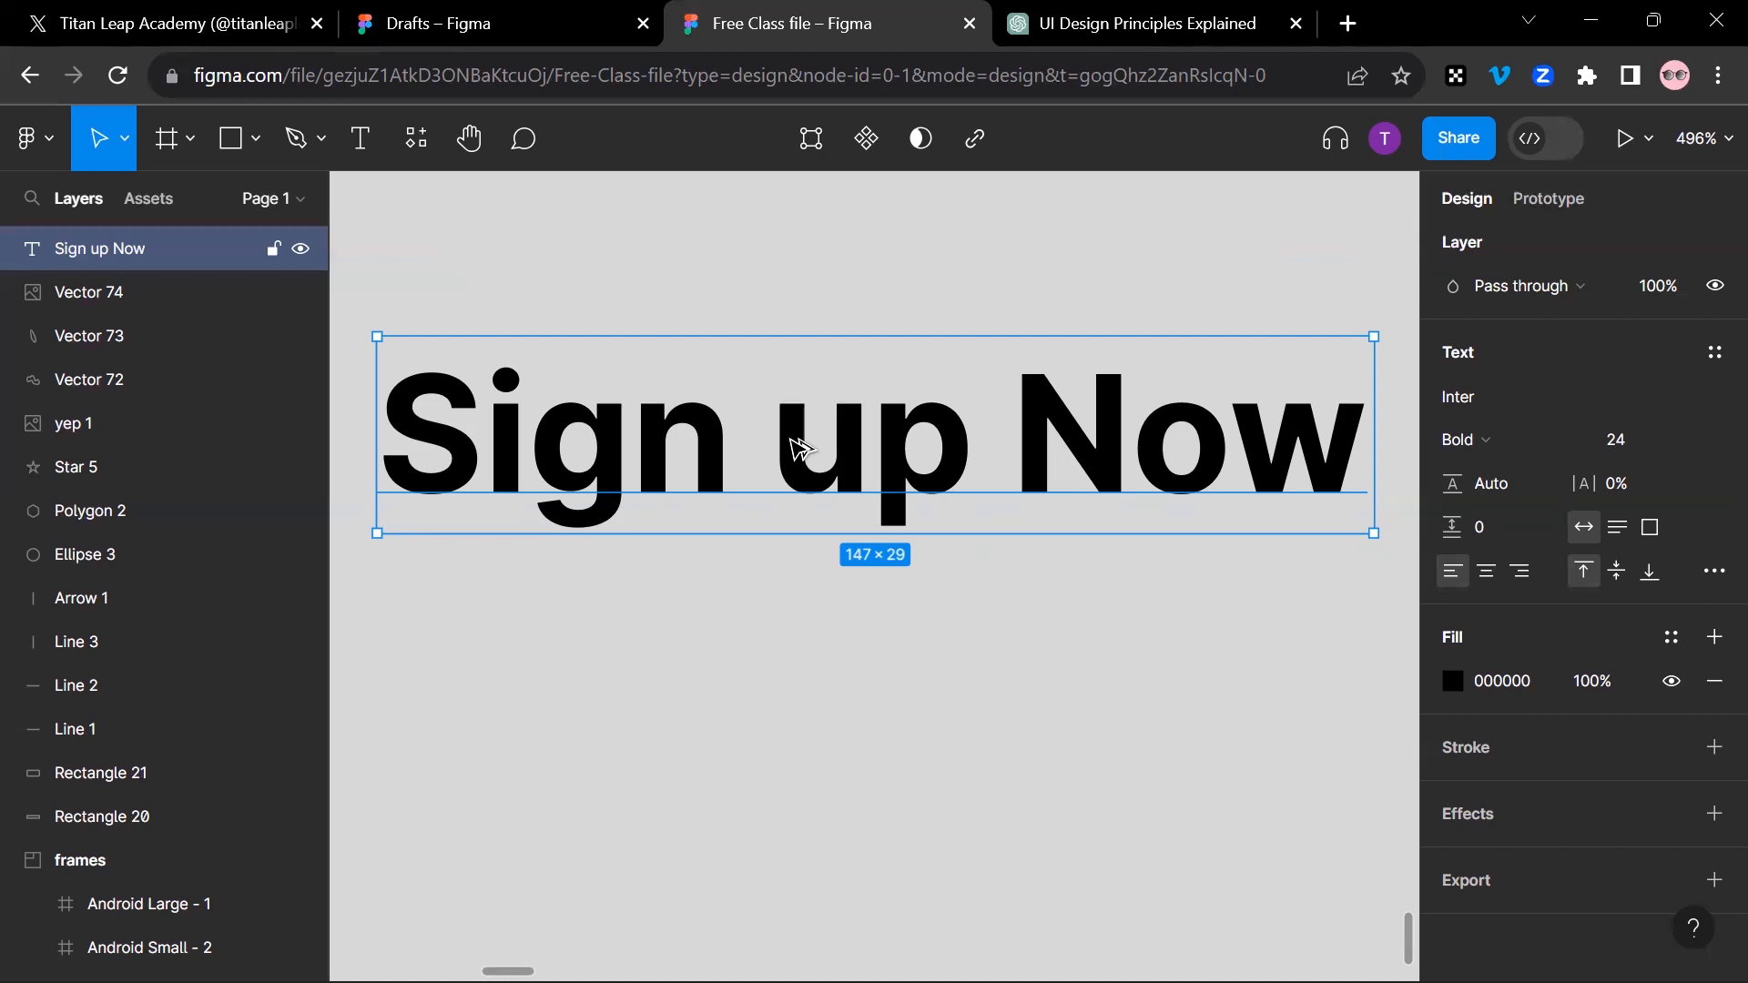
Step: Try a copy of the "Sign up Now" text reworded as "Sign In" below the original, and delete it
left_click_drag(792, 456, 795, 709)
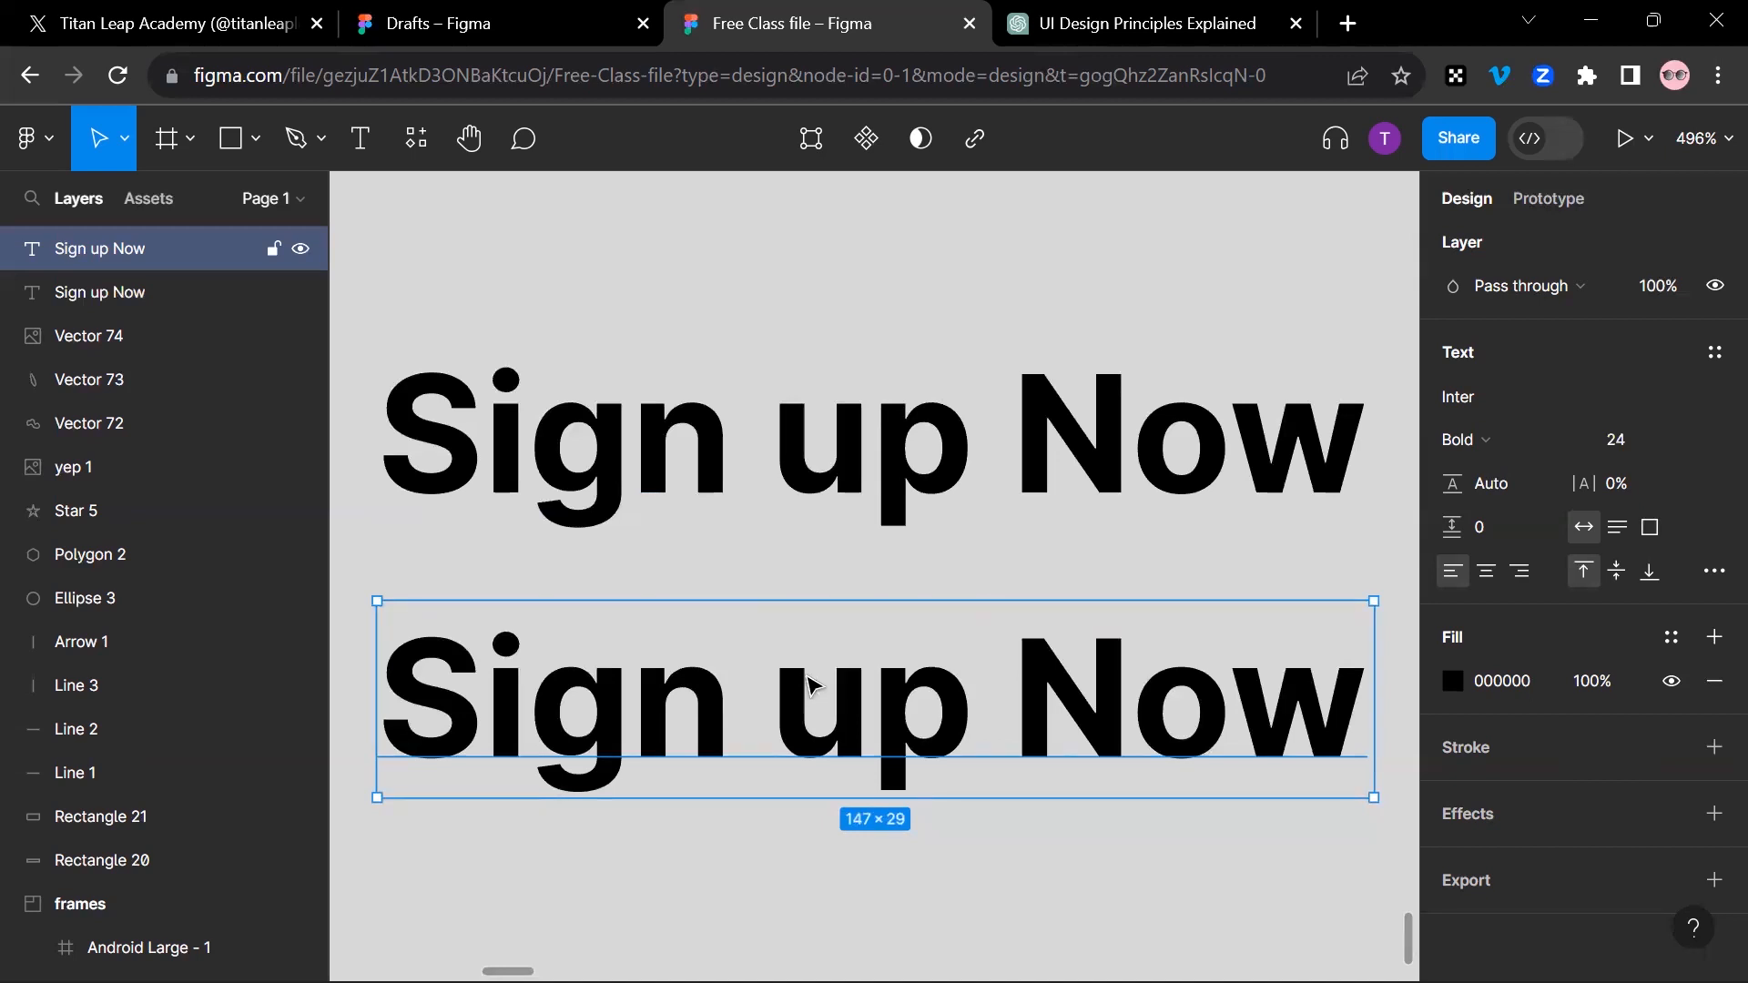
double_click(808, 683)
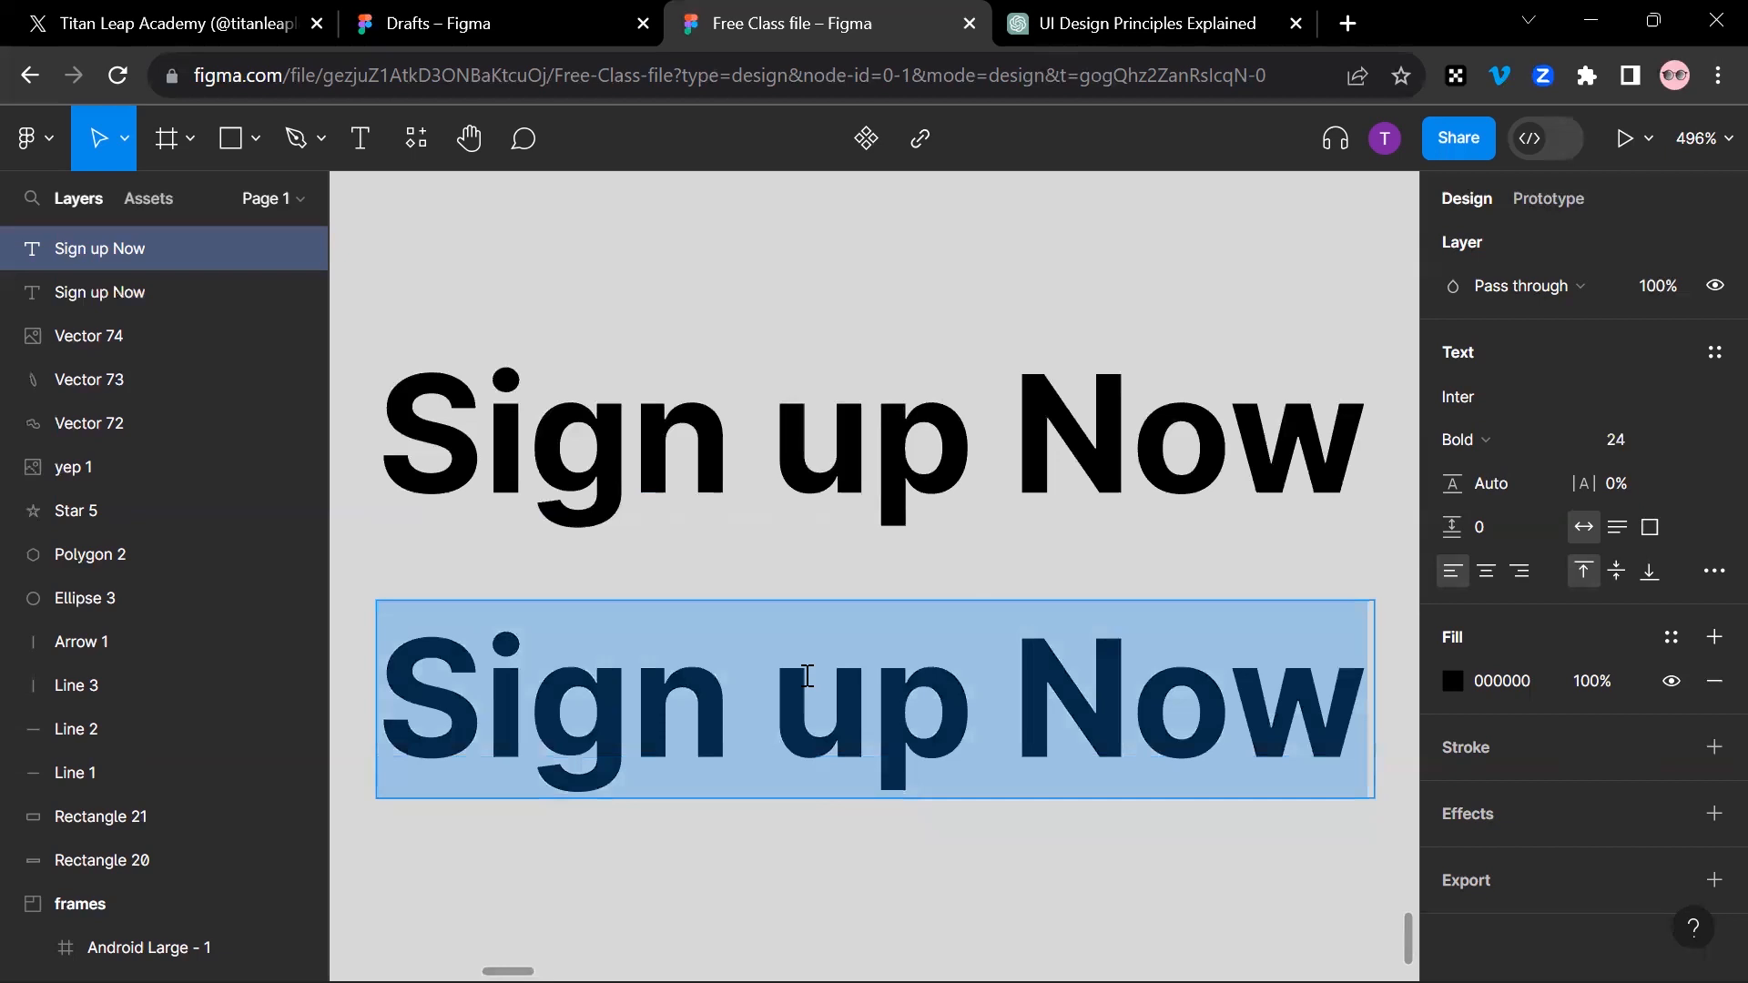
type("Sif")
key("BackSpace")
type("gn")
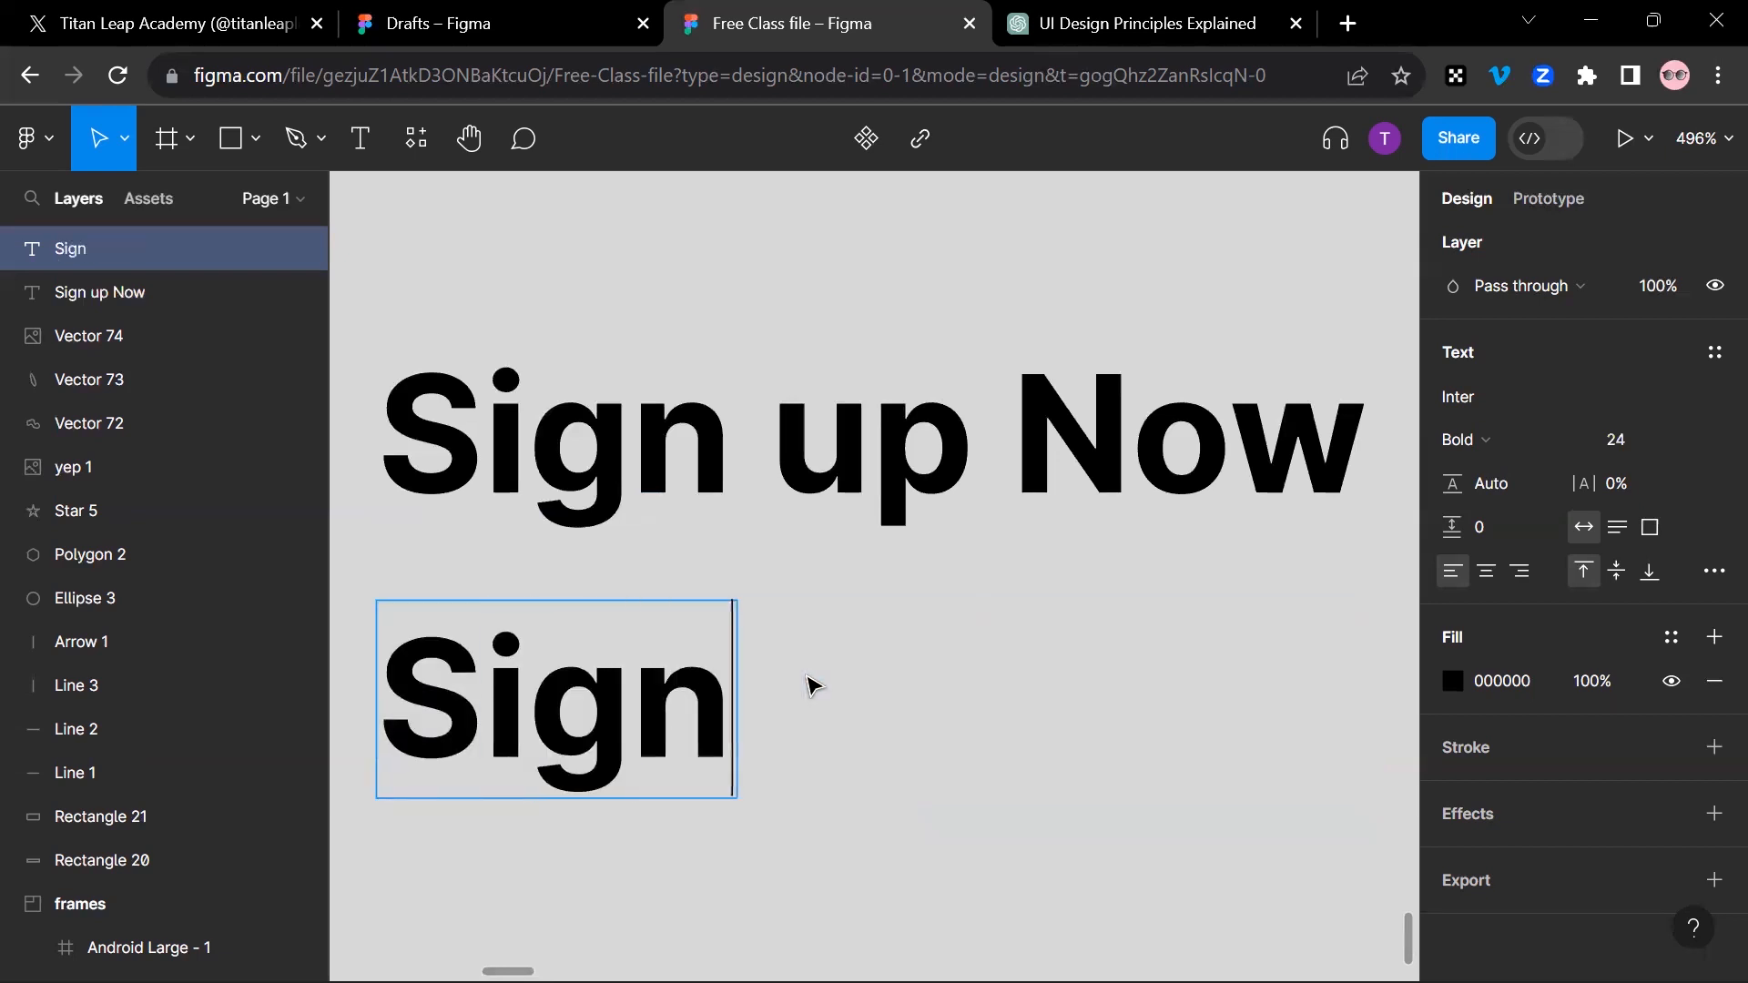
type(" I")
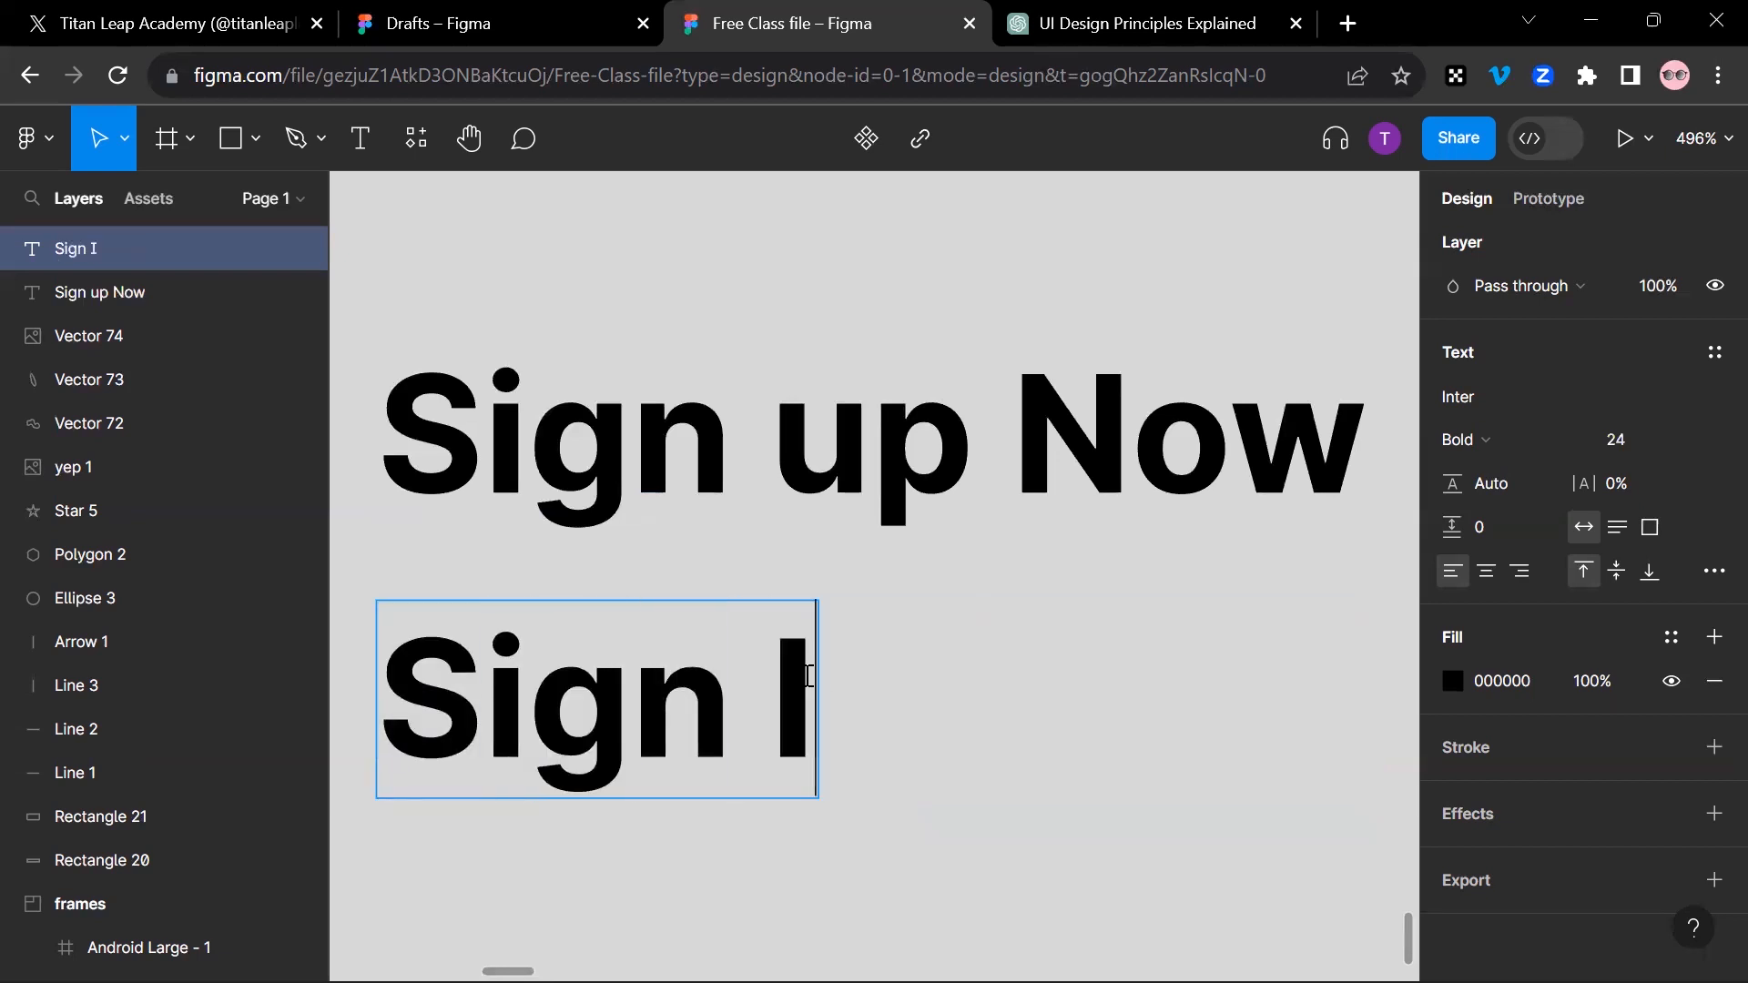
type("n")
key("Escape")
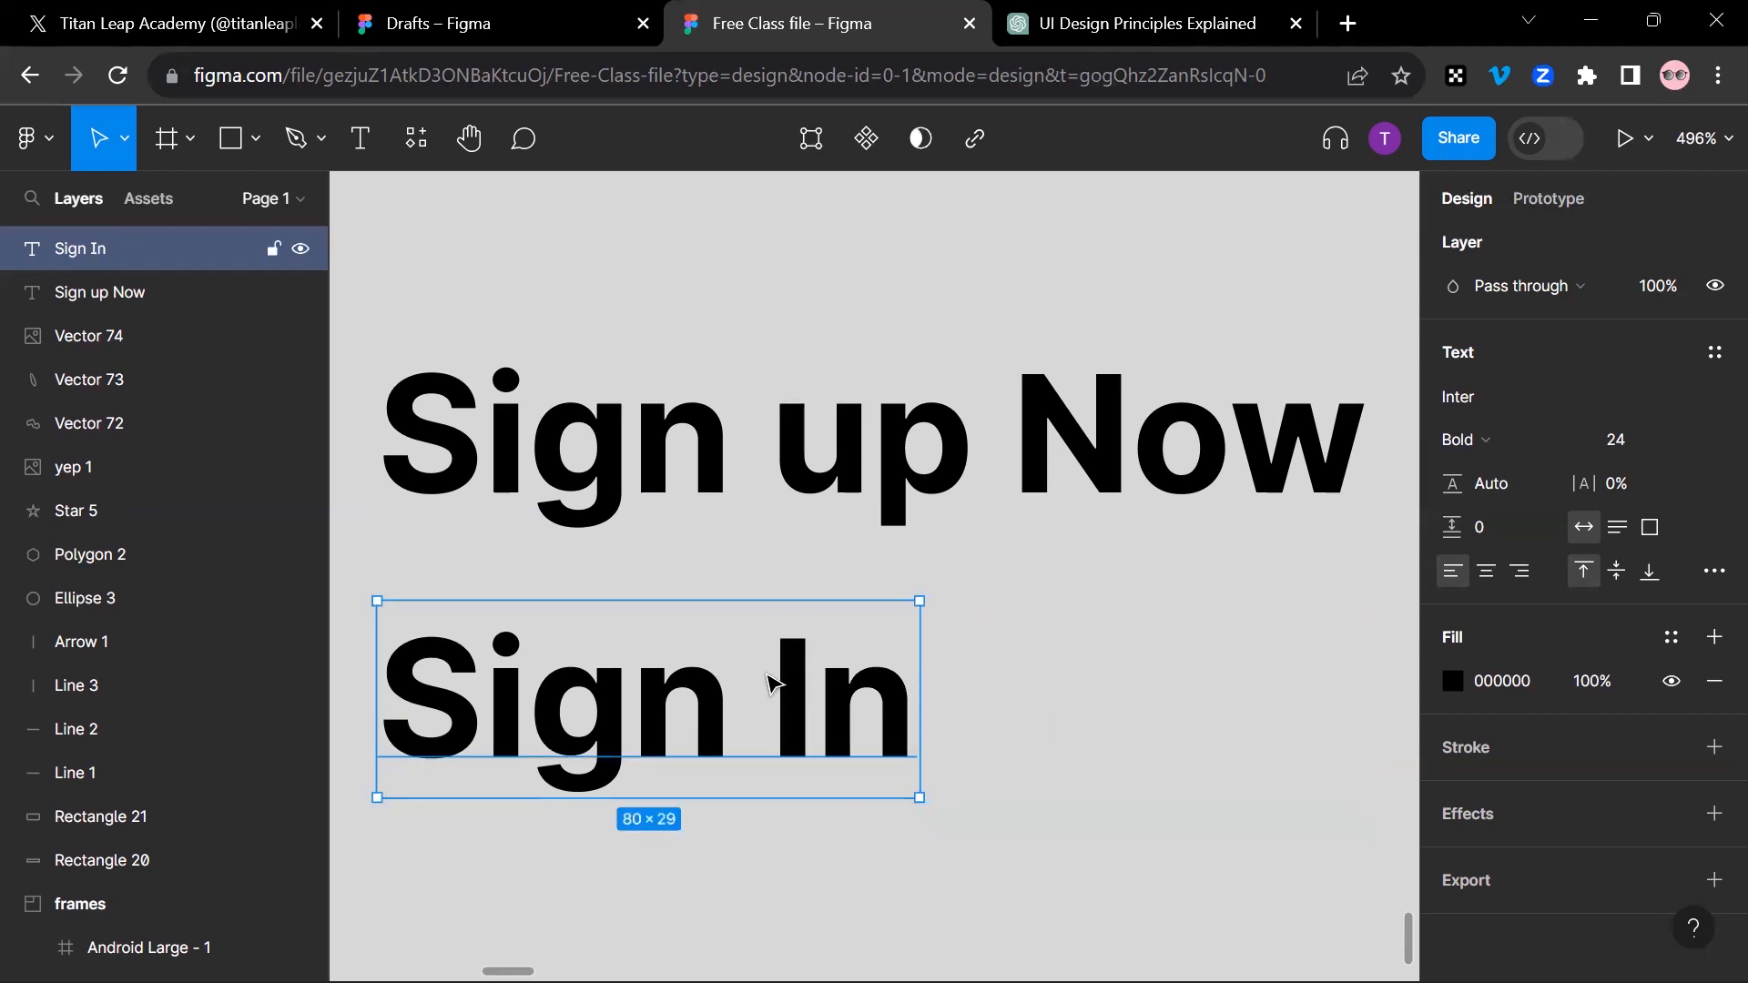
key("Delete")
Step: Try placing another copy of the "Sign up Now" text just below the original and undo it
left_click(843, 445)
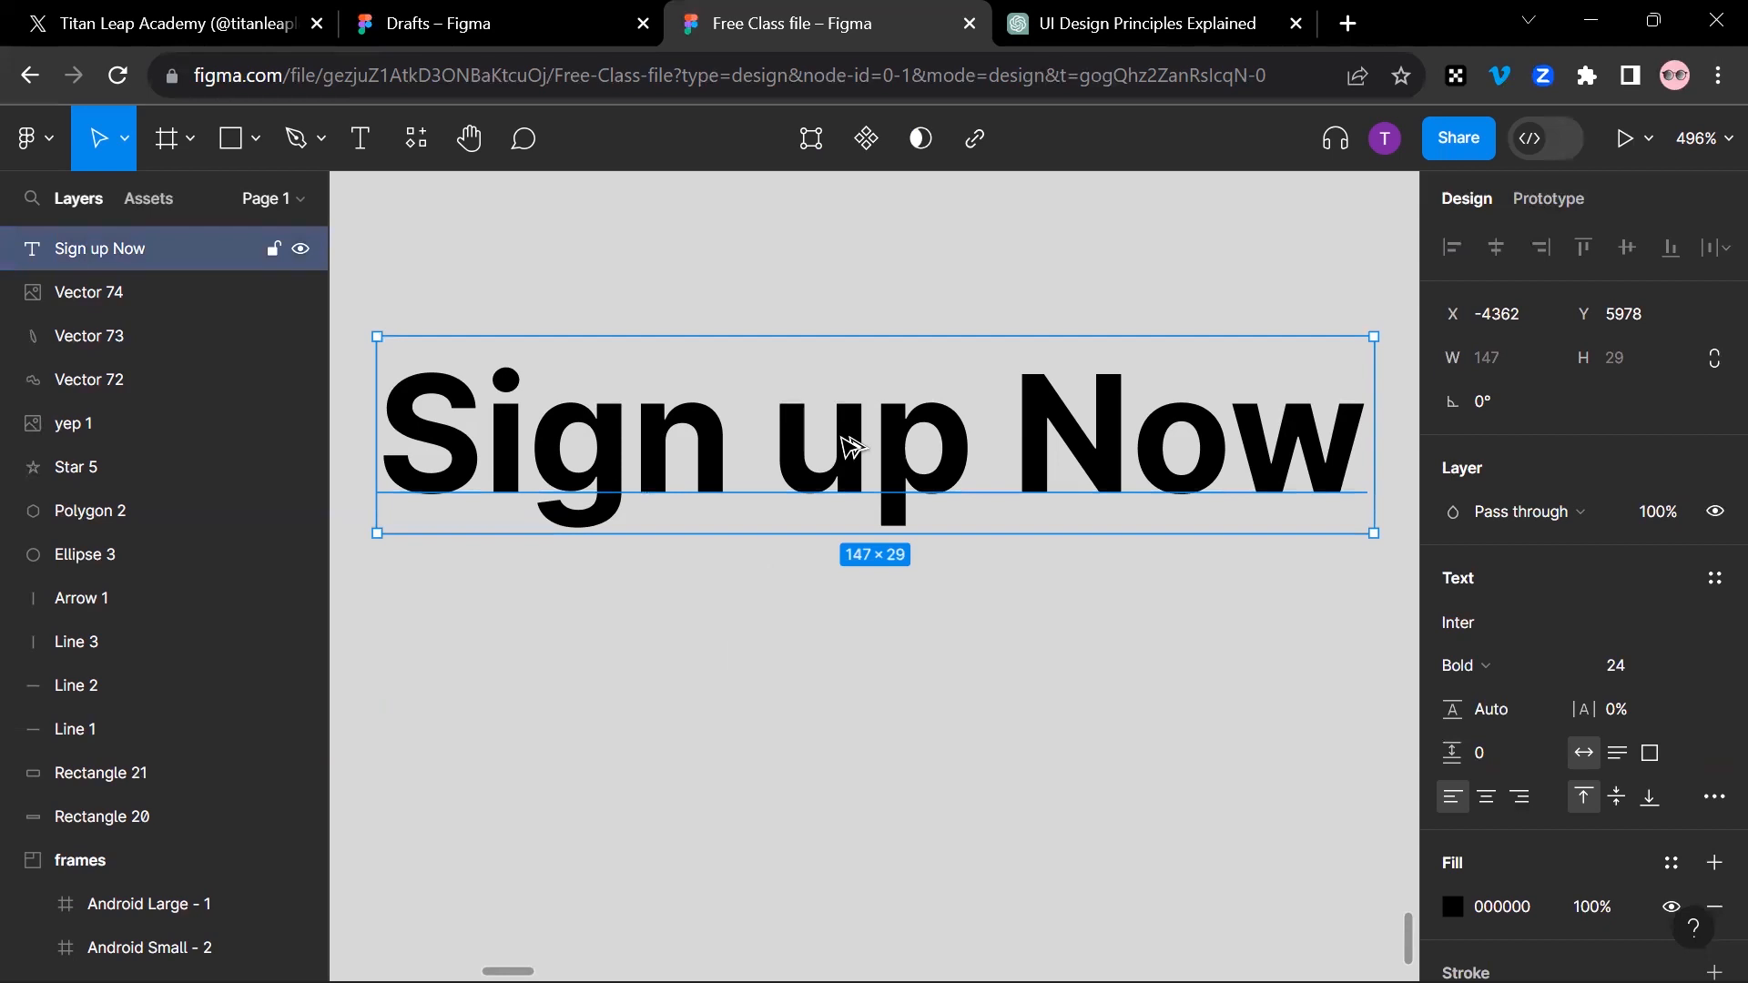
left_click_drag(838, 534, 838, 715)
key("super+space")
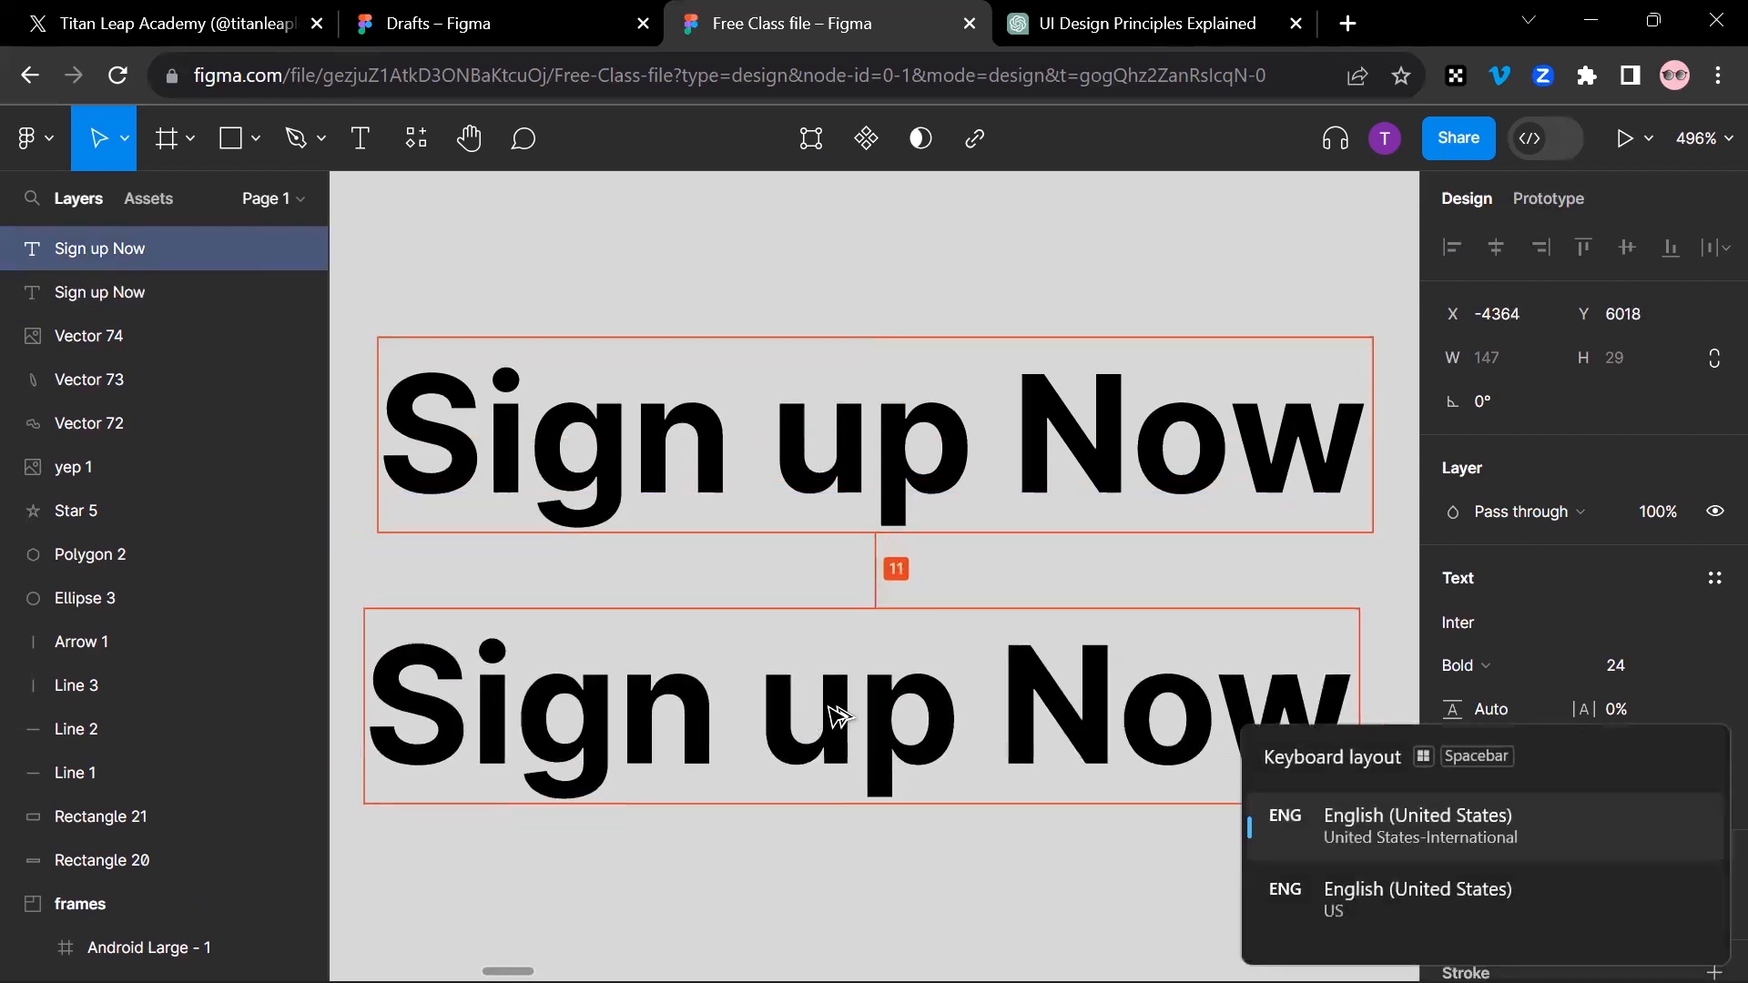
mouse_move(836, 717)
left_mouse_down()
mouse_move(761, 695)
mouse_move(819, 664)
mouse_move(898, 371)
mouse_move(839, 800)
mouse_move(895, 489)
mouse_move(890, 828)
mouse_move(892, 697)
mouse_move(903, 726)
mouse_move(832, 726)
mouse_move(832, 706)
left_mouse_up()
key("ctrl+z")
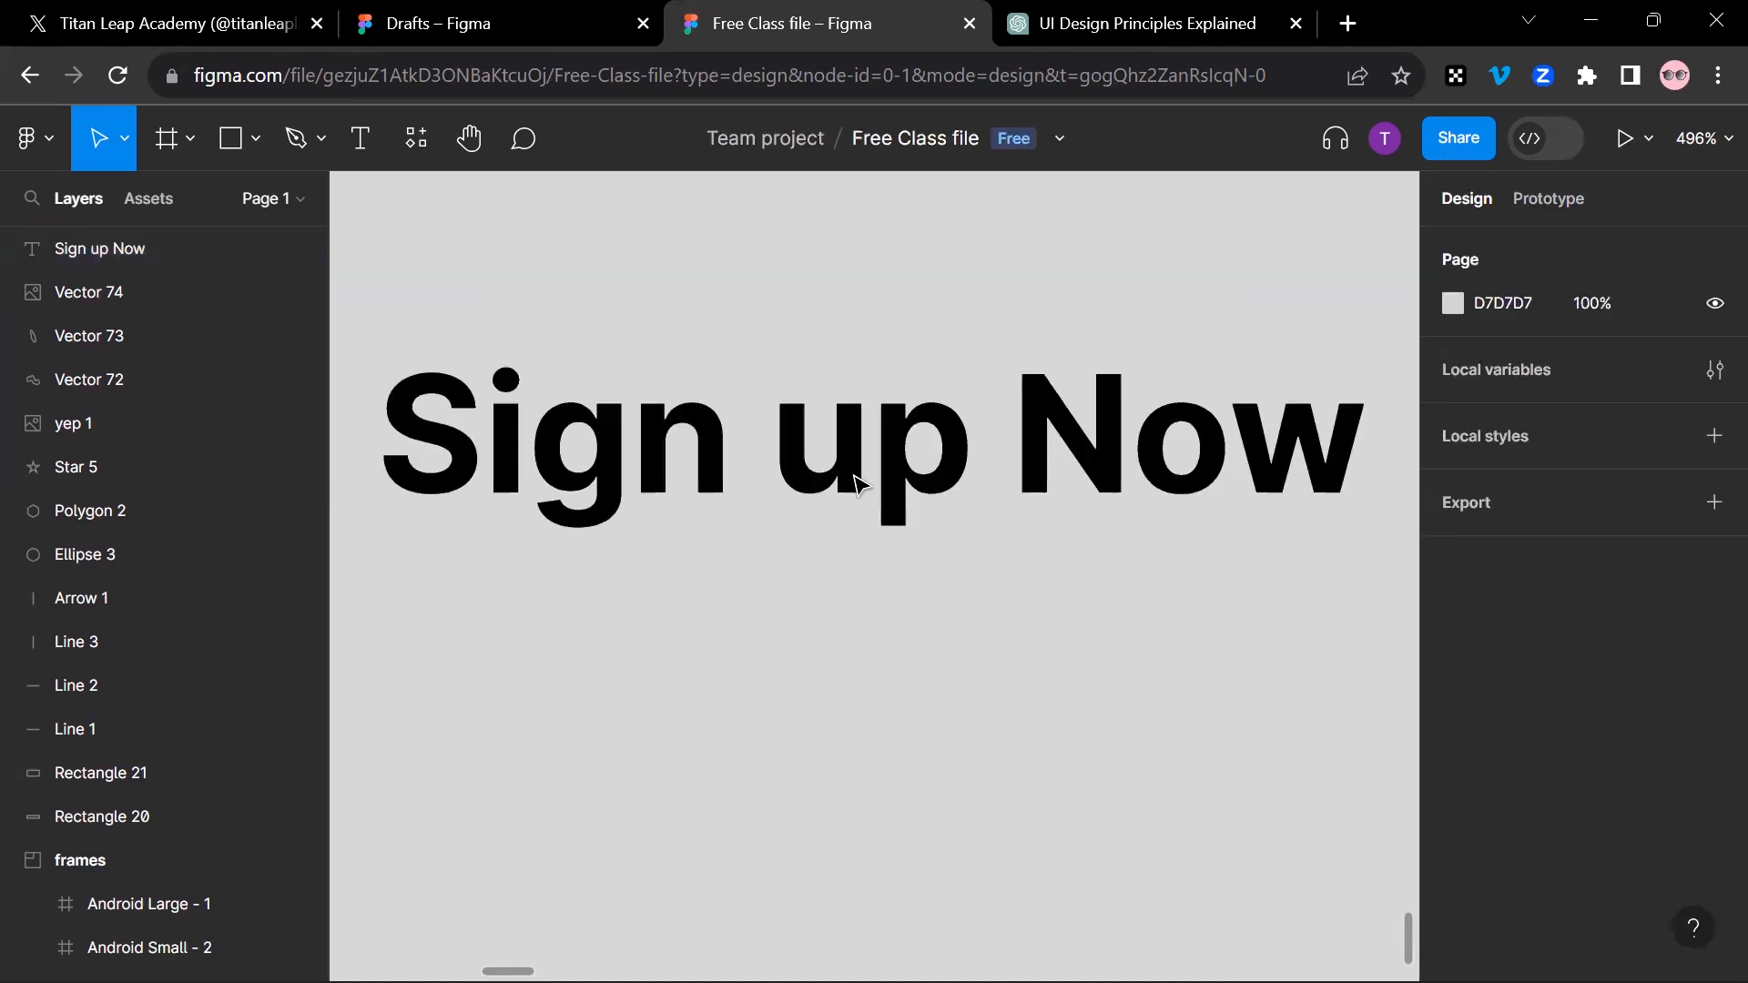
Step: Duplicate the "Sign up Now" text once below and once above the original to form a stack of three
left_click_drag(904, 458, 881, 740)
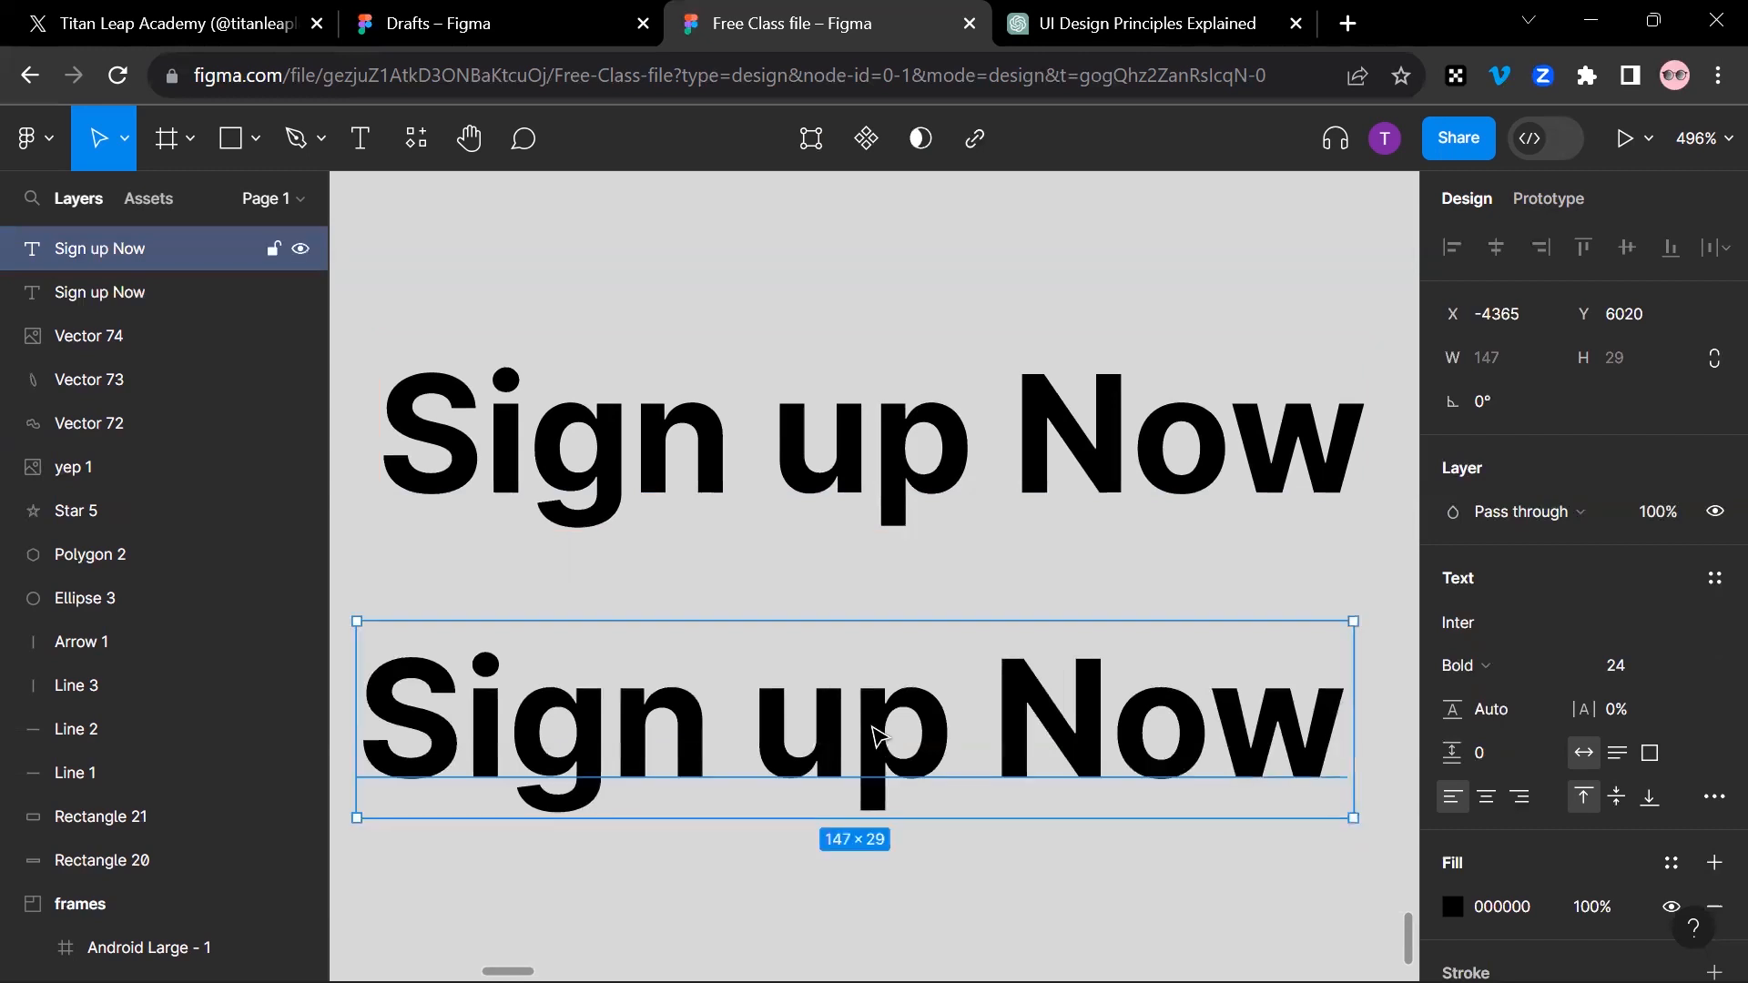
left_click(895, 510)
scroll(898, 492, "up", 2)
left_click_drag(898, 617, 936, 348)
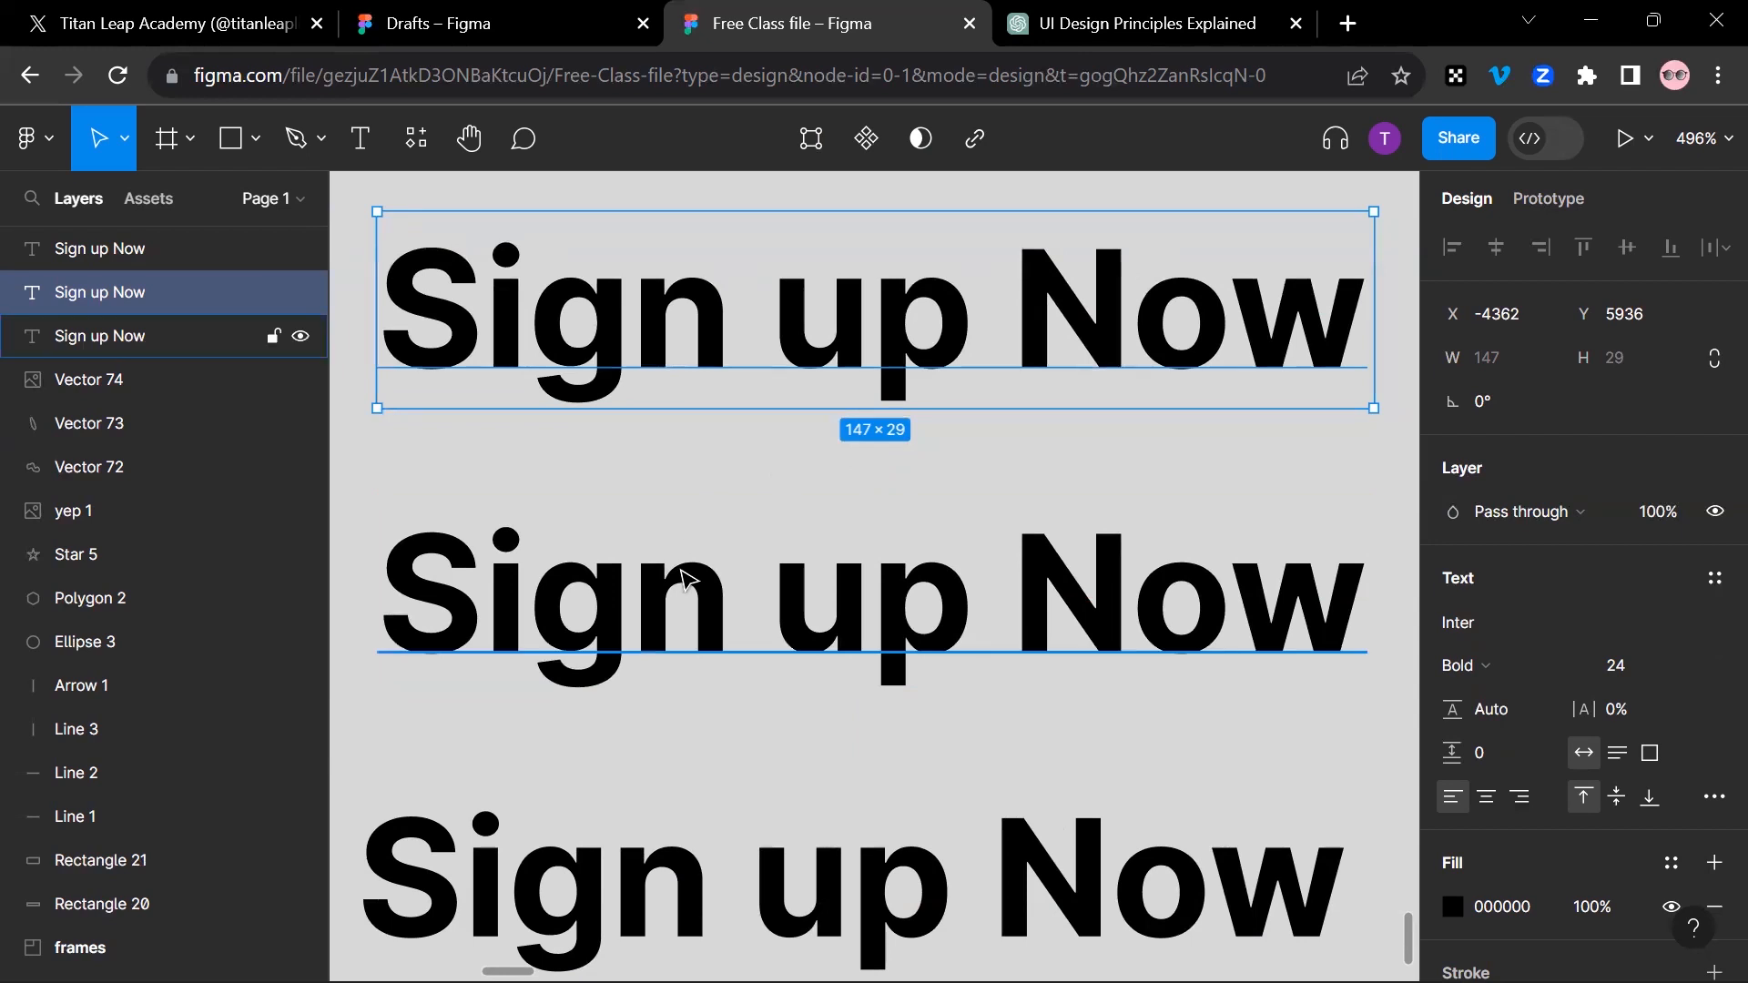
Step: Shift the middle "Sign up Now" text to the right of the others and left-align all three texts
scroll(685, 573, "down", 3)
left_click_drag(420, 268, 825, 794)
scroll(825, 798, "down", 3)
scroll(825, 798, "down", 5)
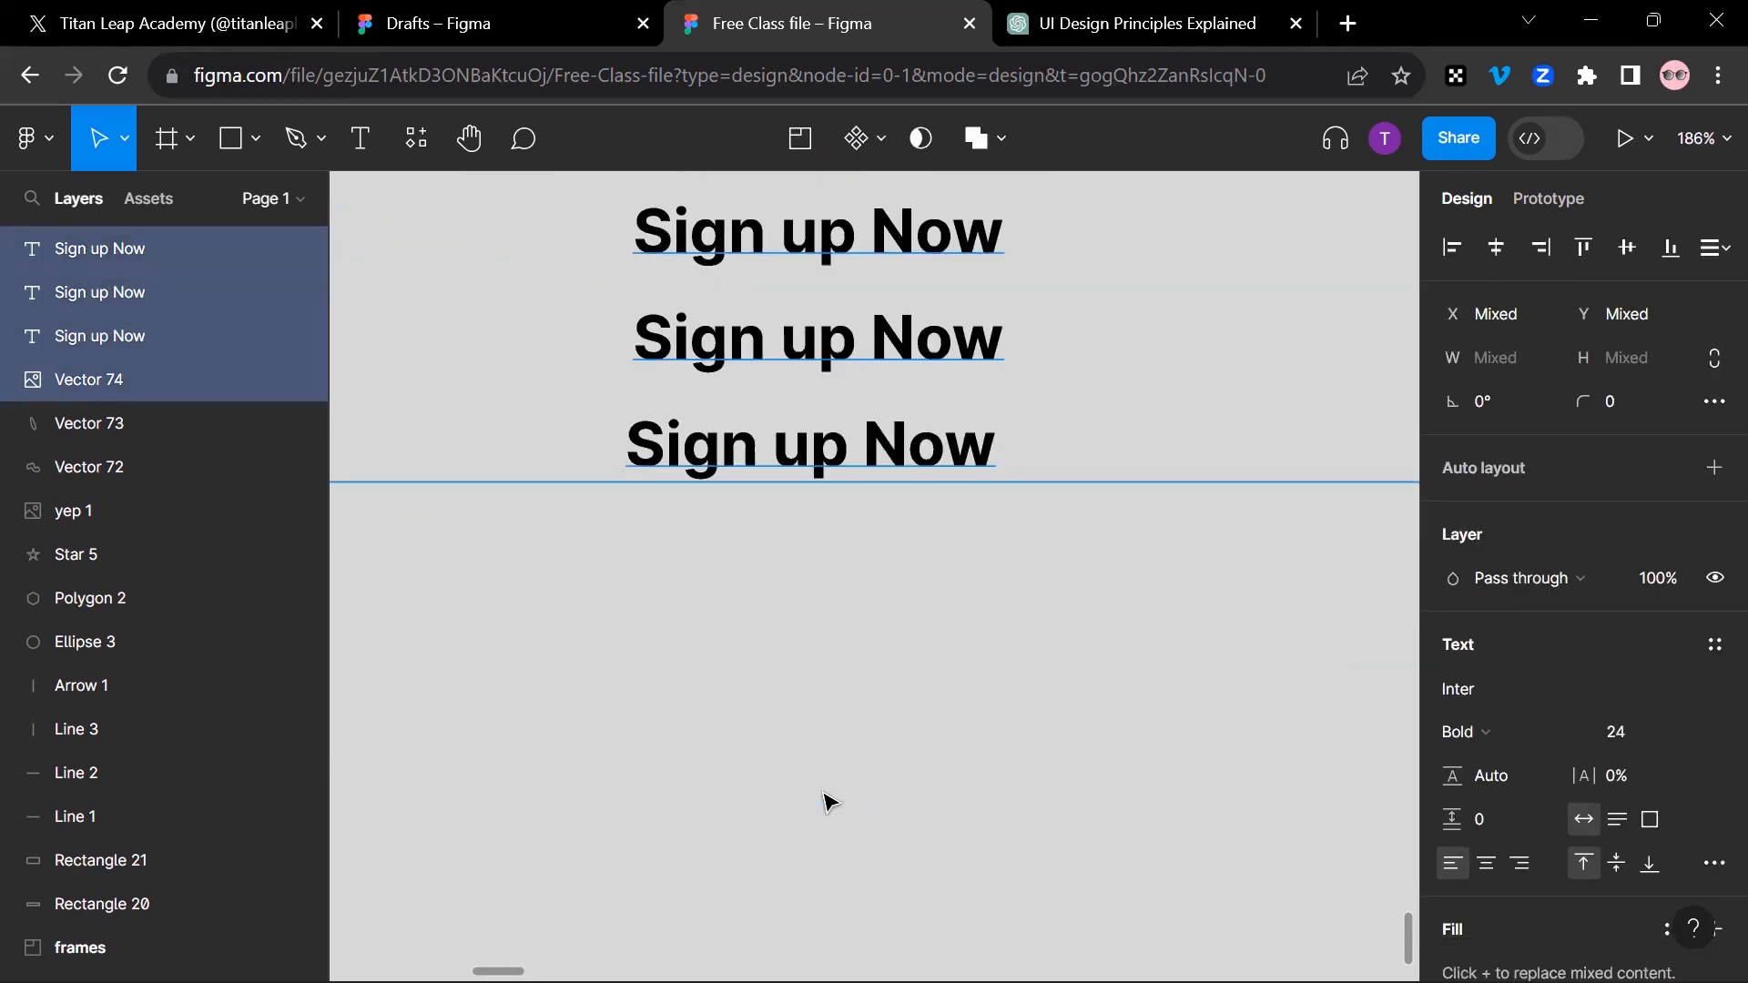
left_click(834, 724)
left_click_drag(834, 724, 820, 674)
scroll(822, 674, "down", 2)
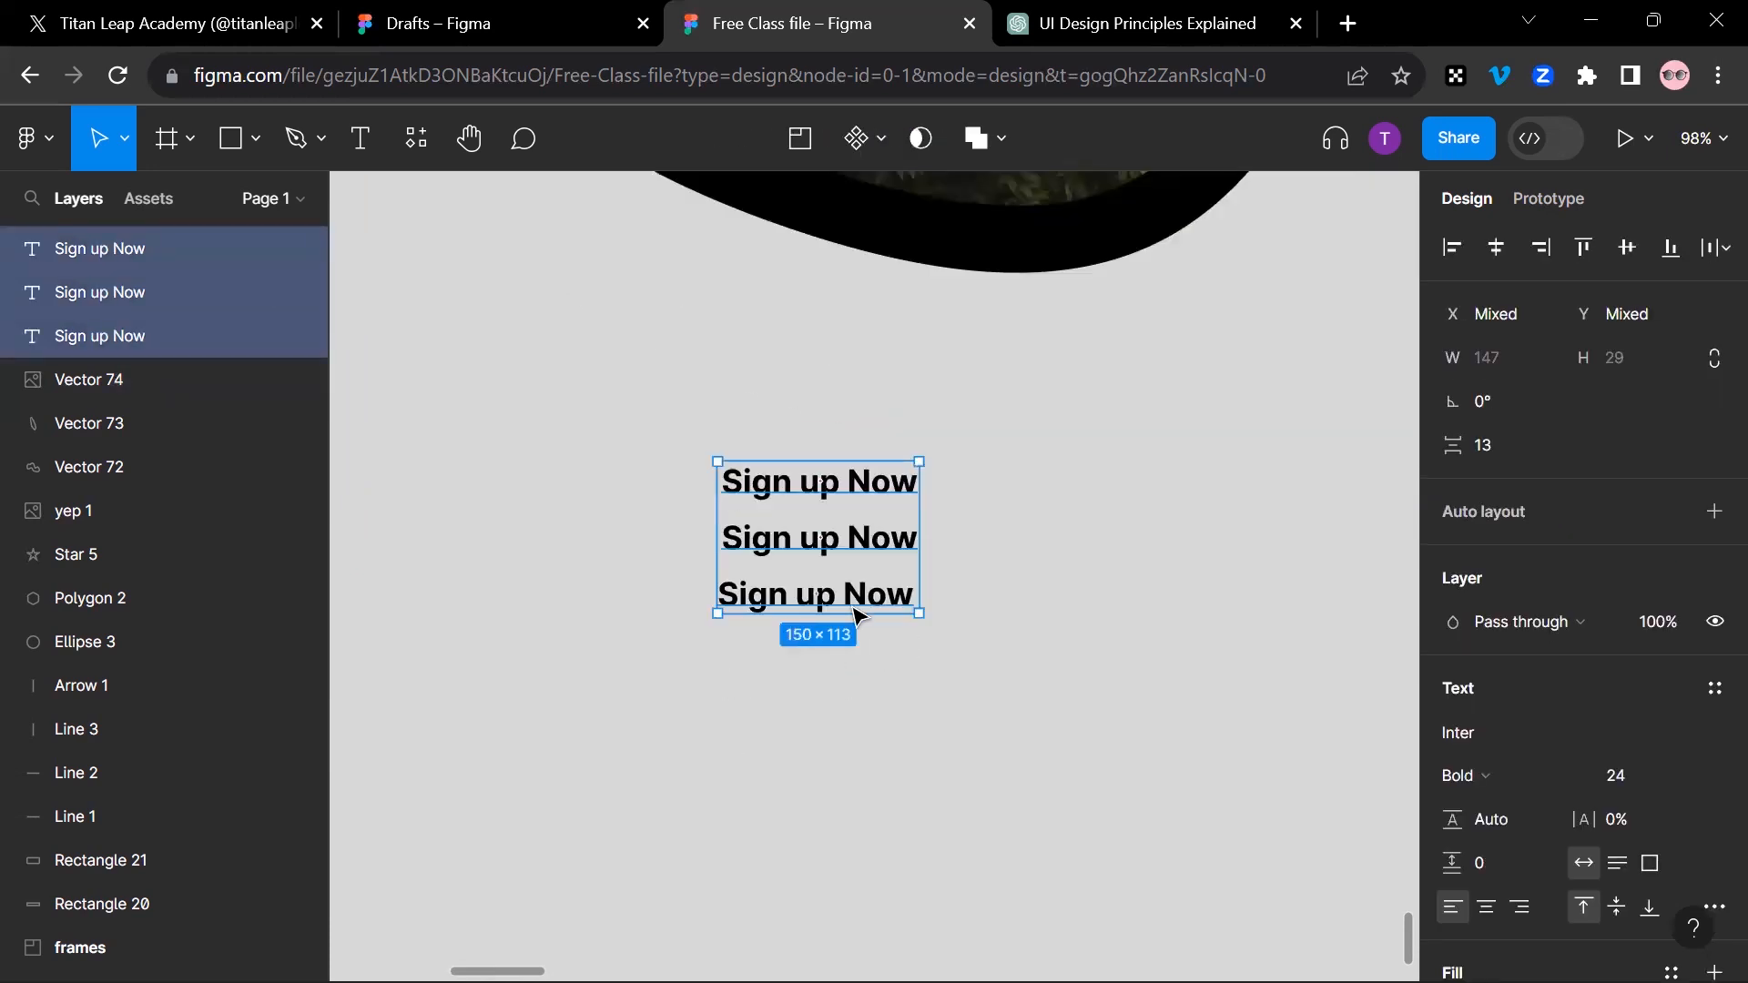
left_click(975, 597)
left_click_drag(858, 535, 954, 546)
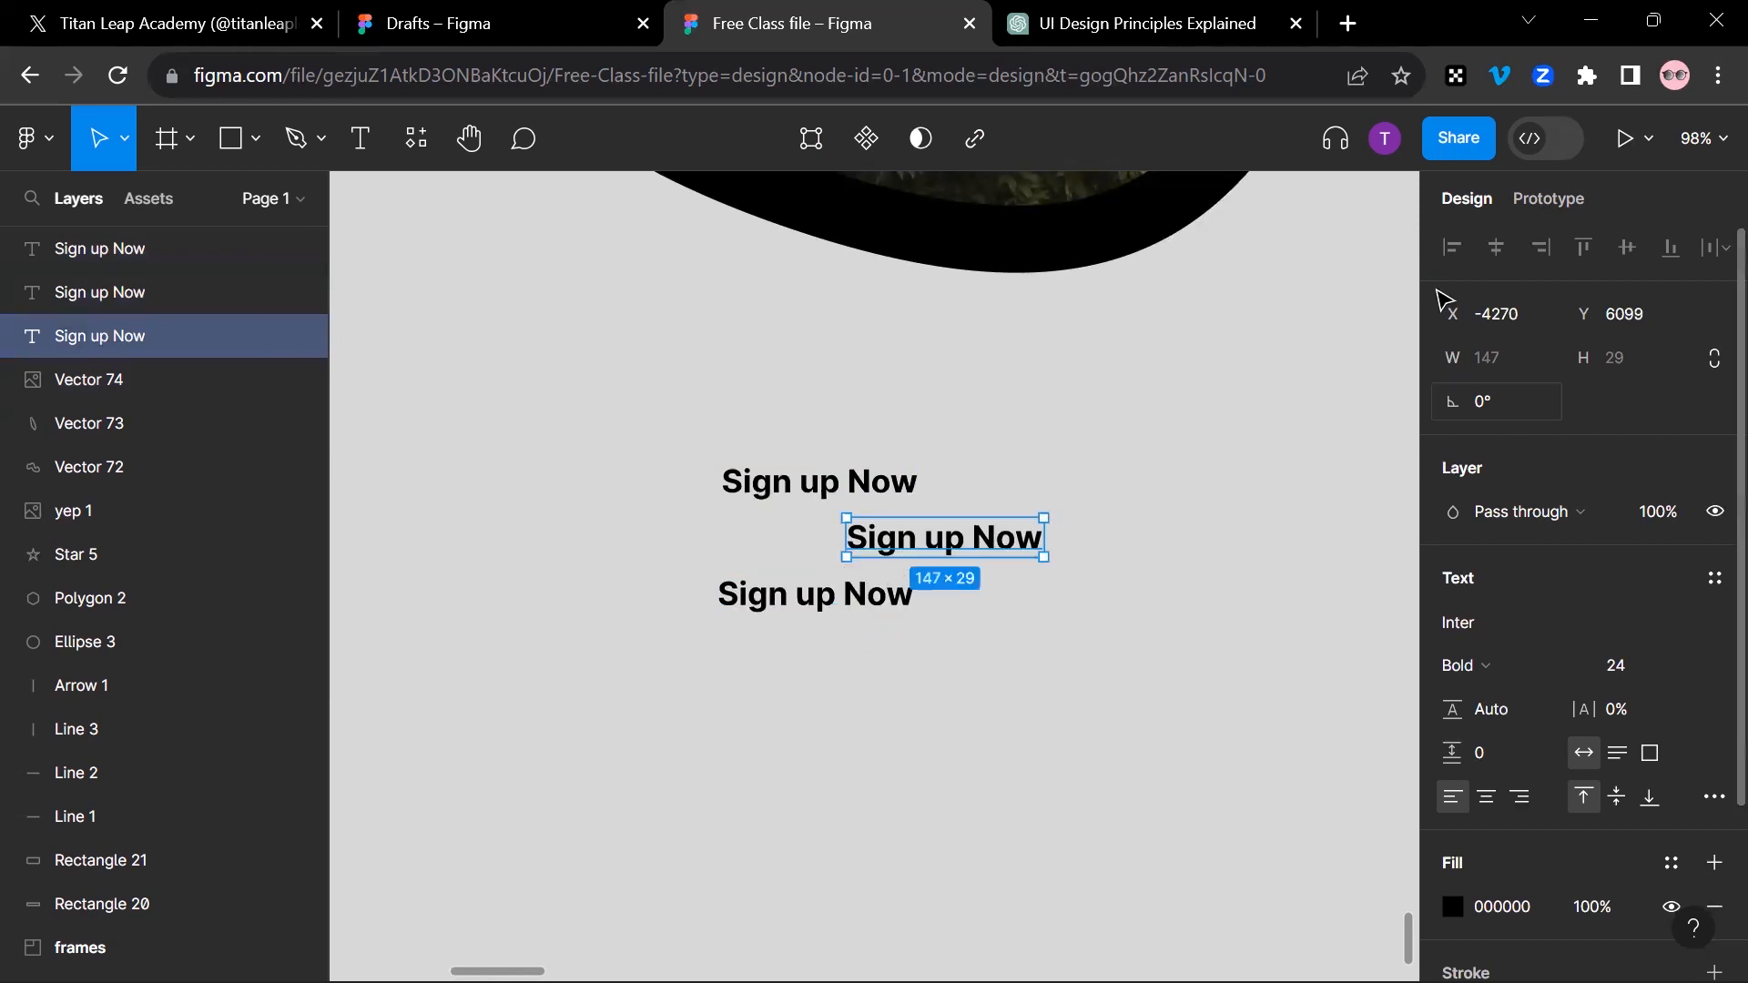
left_click_drag(638, 410, 1102, 701)
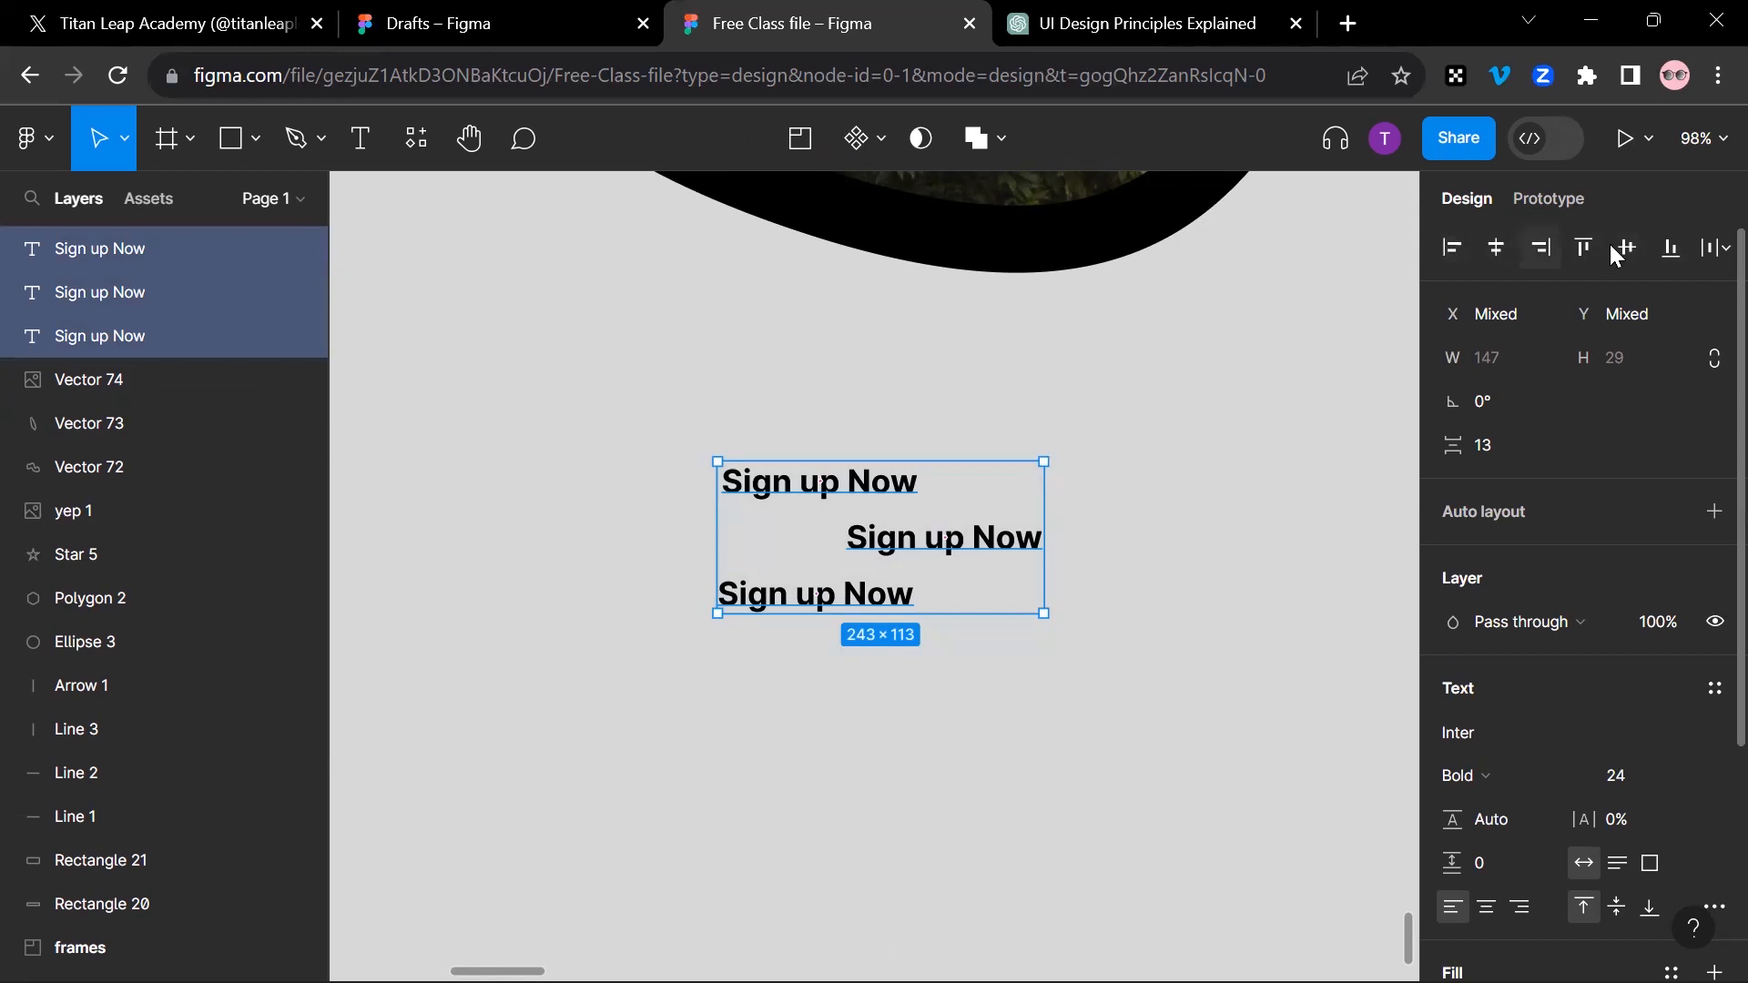
left_click(1454, 255)
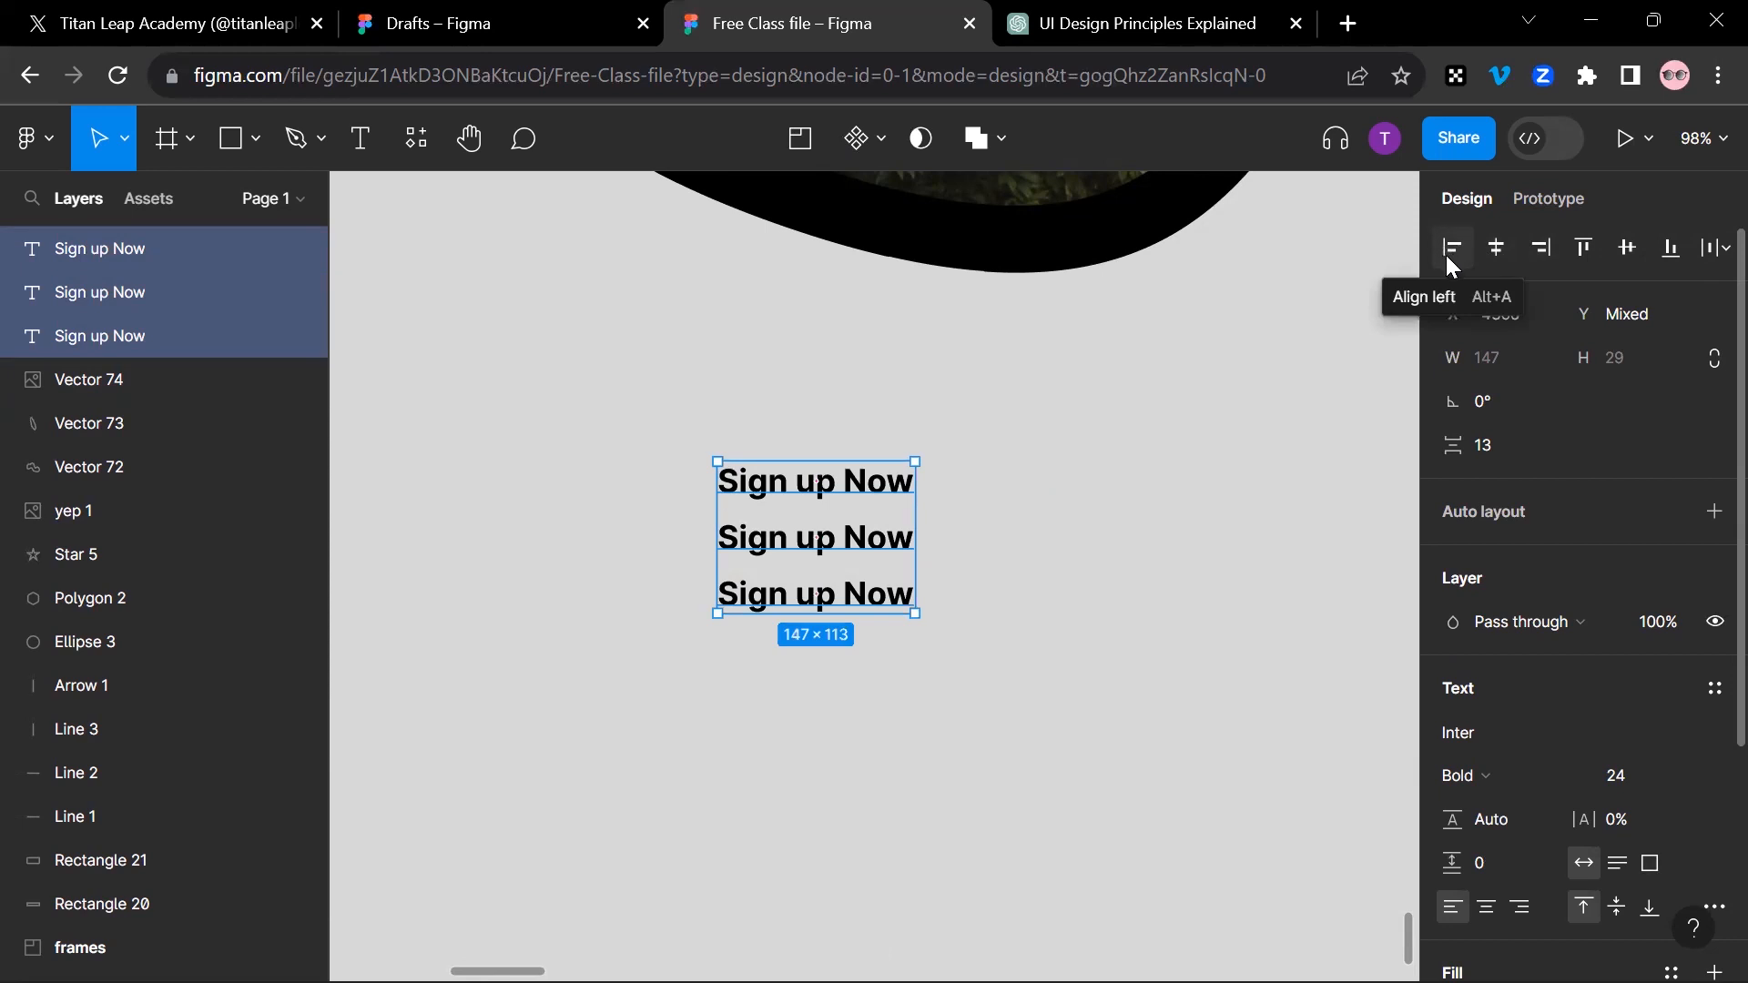
Step: Align the three selected texts on a common vertical center so they overlap, and deselect them
left_click(1582, 251)
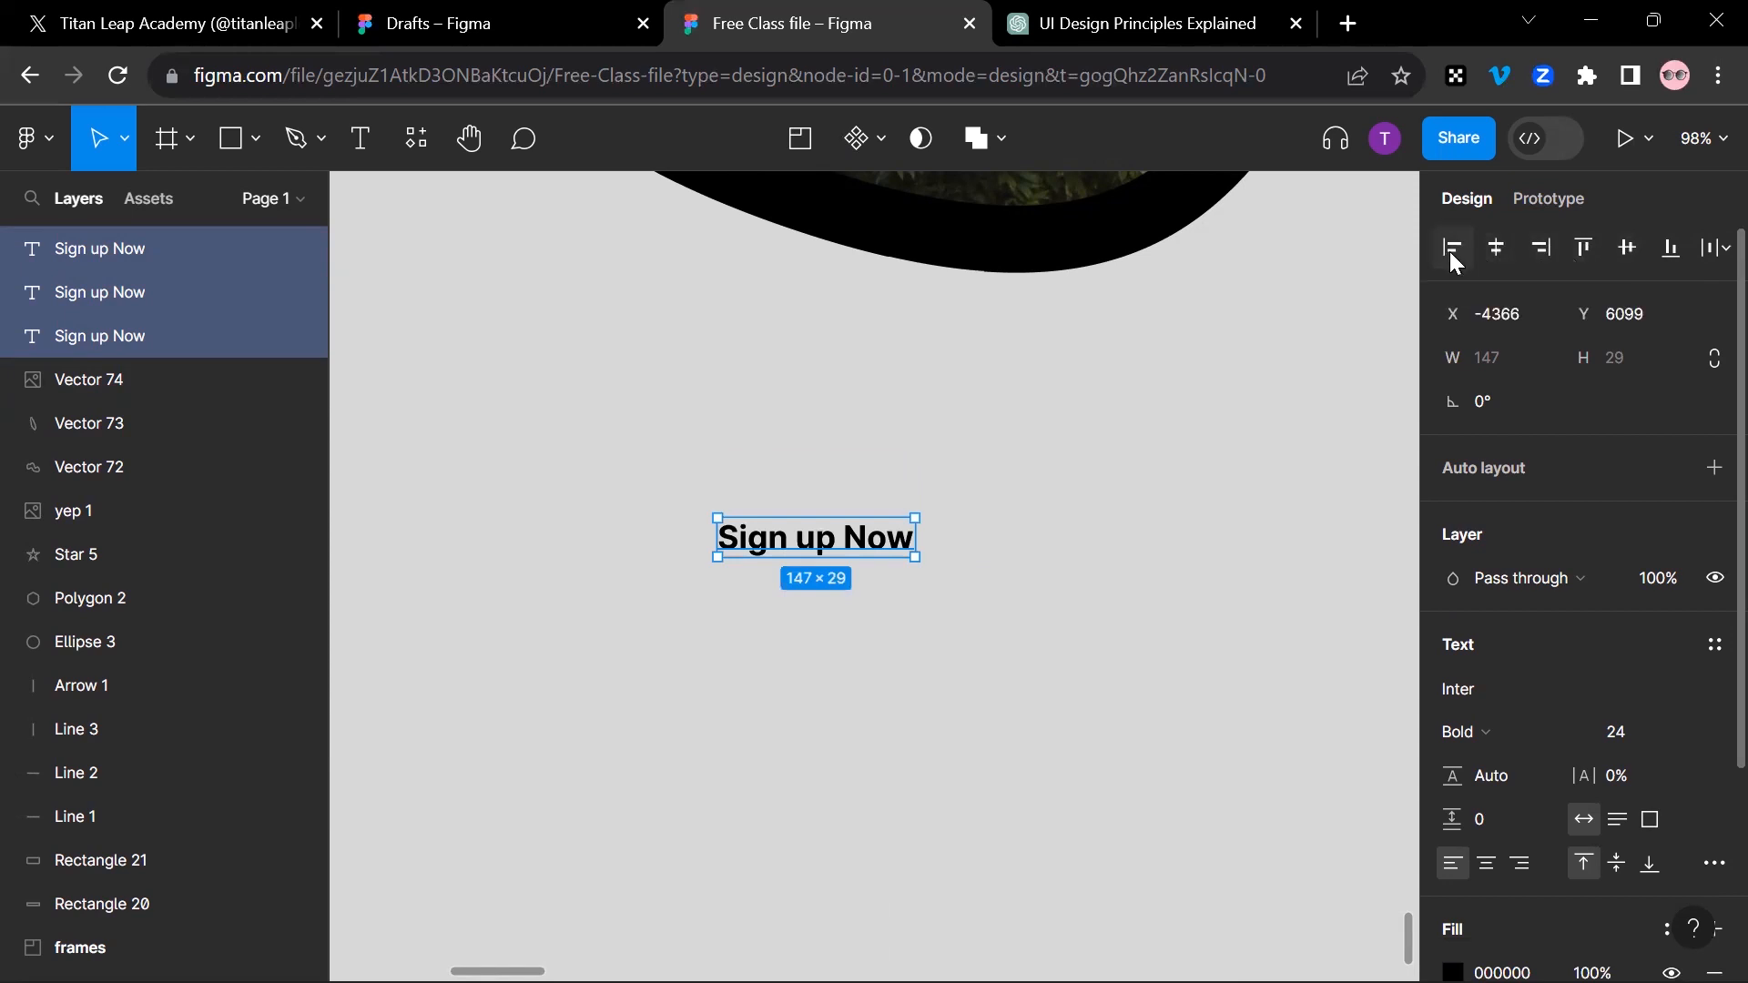
key("Escape")
scroll(847, 549, "up", 5)
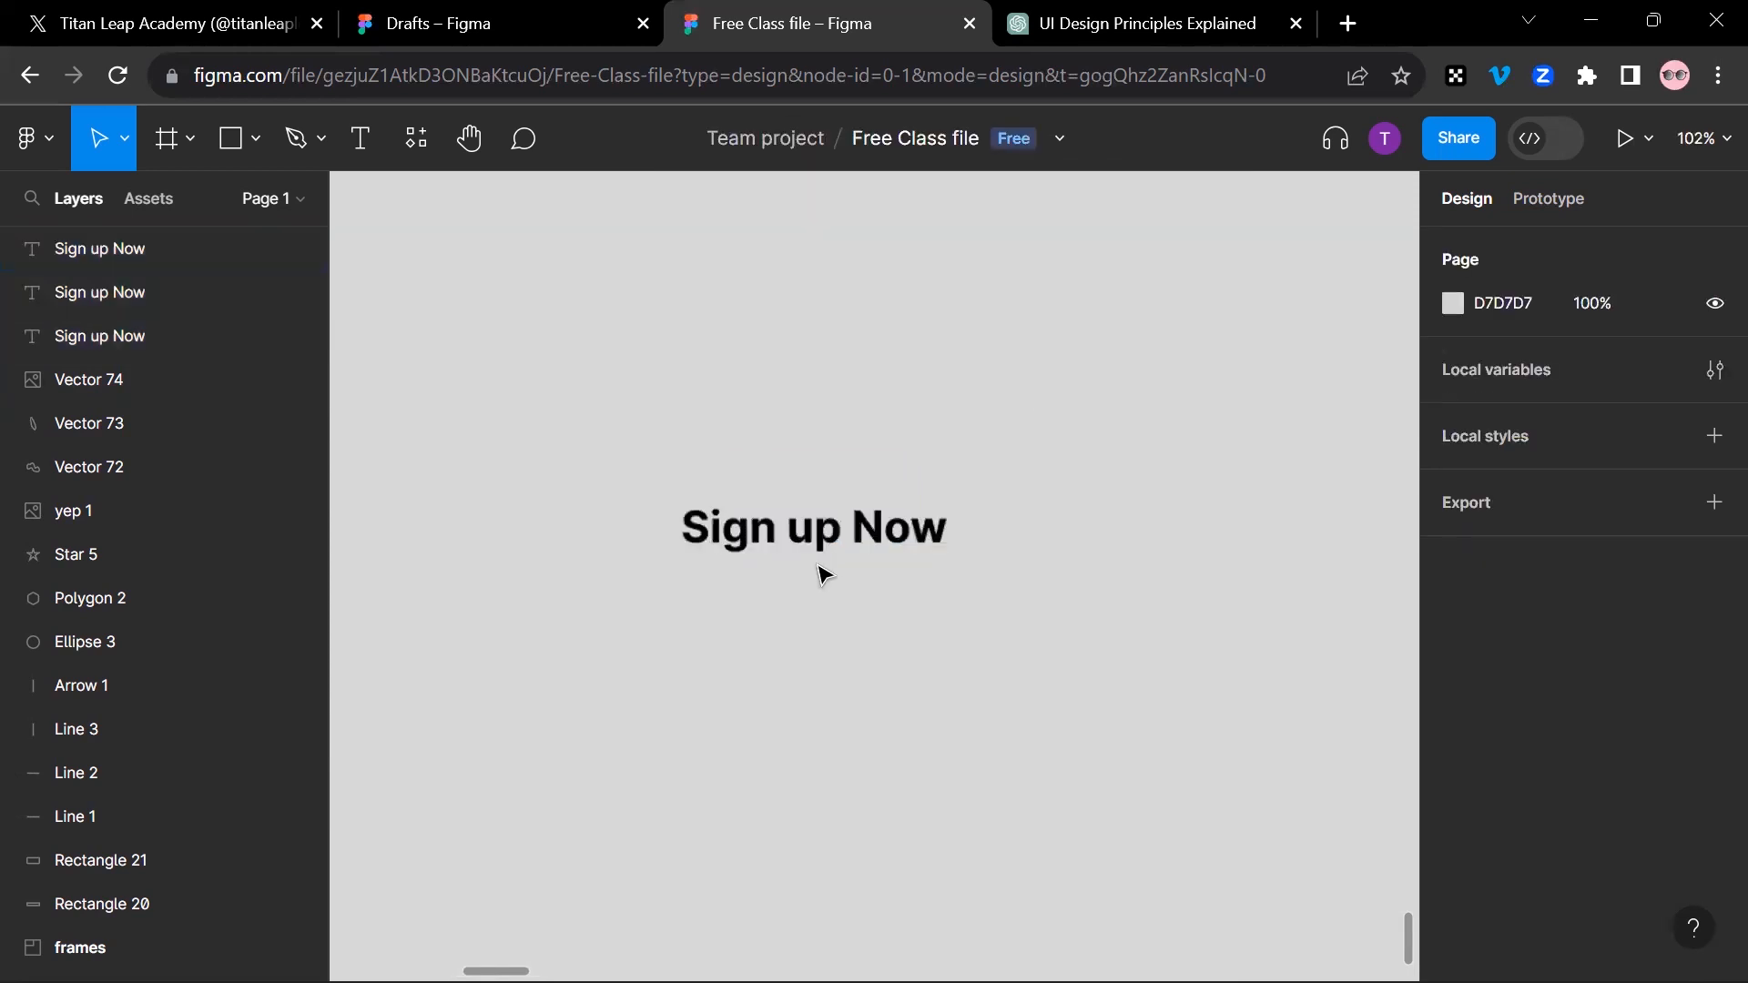
Step: Copy the "Sign up Now" text repeatedly into a vertical column with even gaps
left_click_drag(810, 515, 831, 420)
left_click(845, 703)
scroll(845, 714, "down", 2)
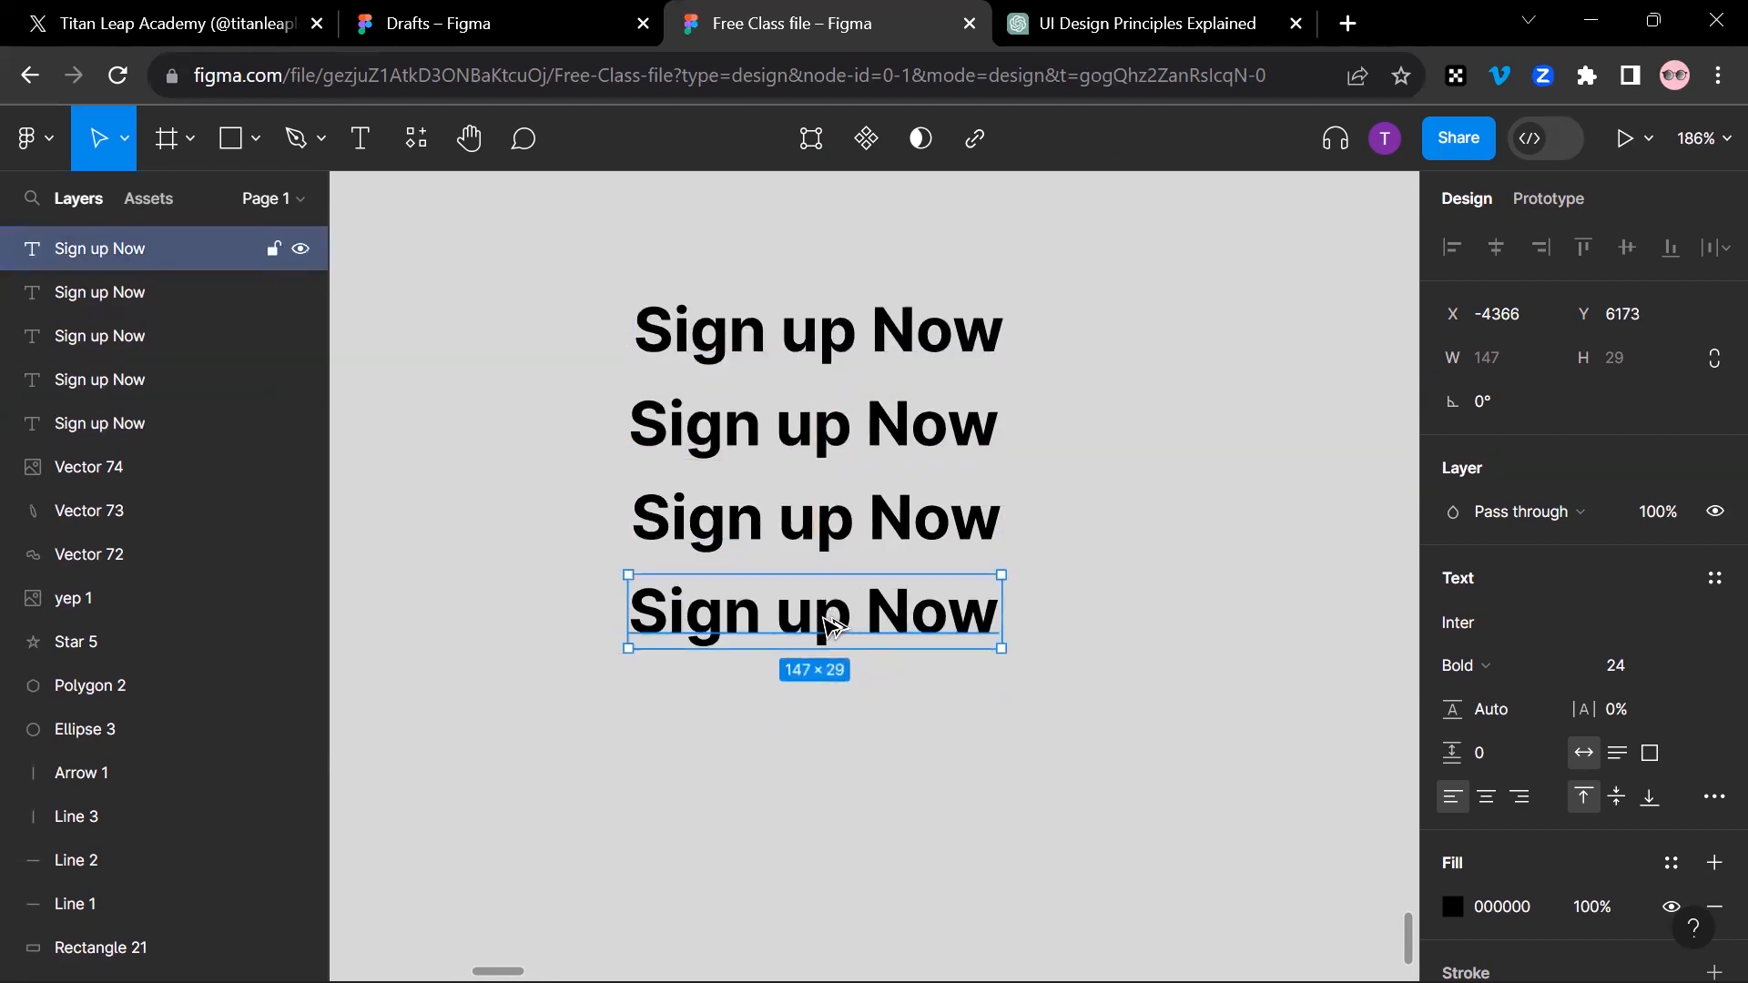
left_click_drag(831, 625, 820, 712)
Step: Delete every "Sign up Now" copy in the column except the lowest one
left_click_drag(567, 292, 931, 717)
left_click(931, 717)
left_click_drag(634, 246, 1029, 608)
key("Delete")
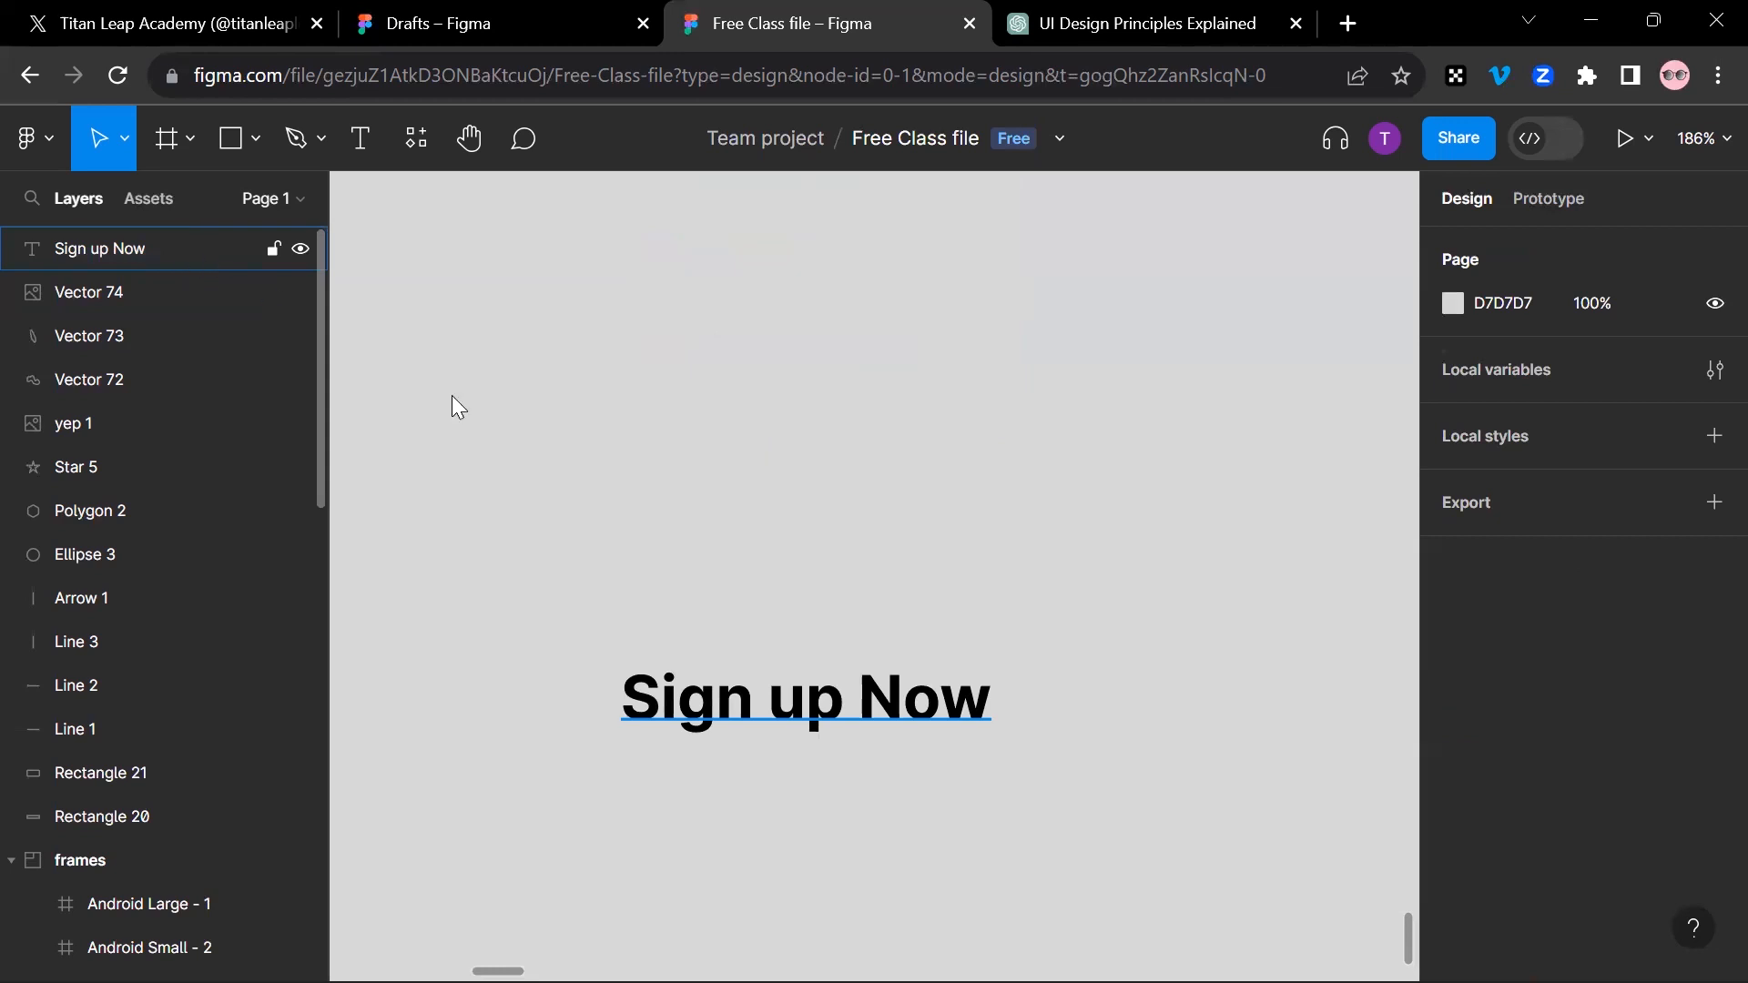
Step: Duplicate the remaining "Sign up Now" text above itself and reword the copy as "Sign In Now"
left_click(801, 701)
left_click_drag(828, 698, 828, 555)
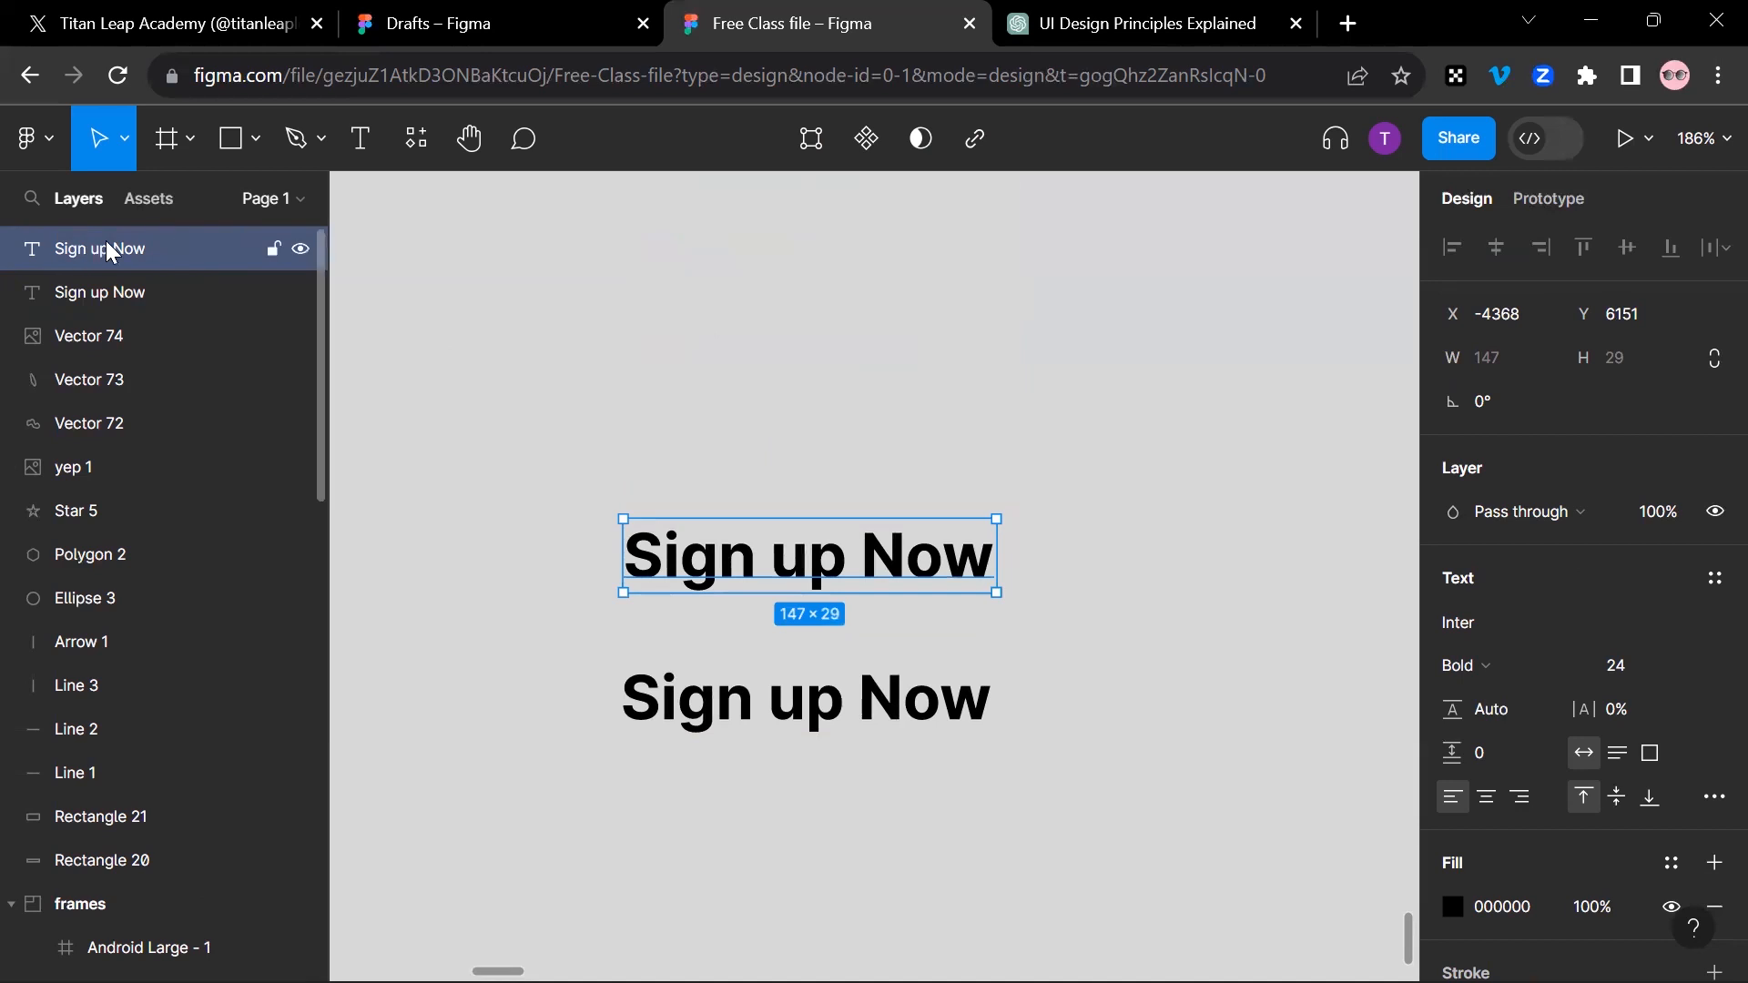
double_click(824, 564)
left_click(769, 556)
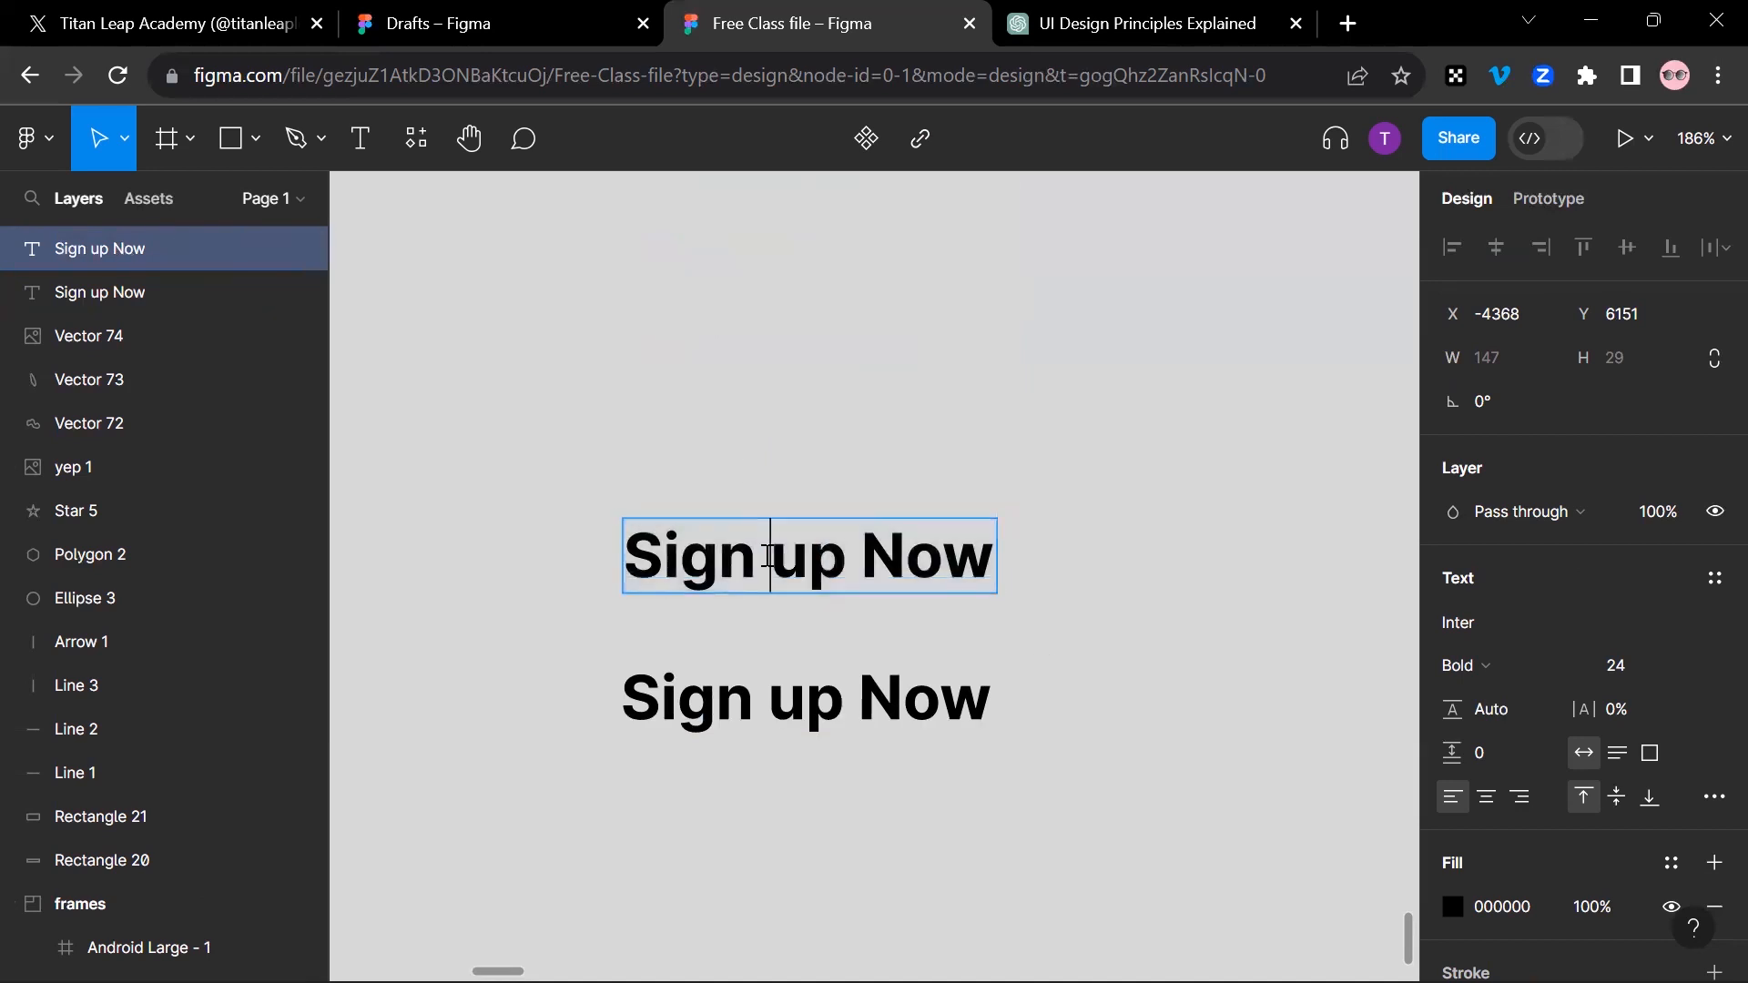
left_click_drag(770, 556, 846, 559)
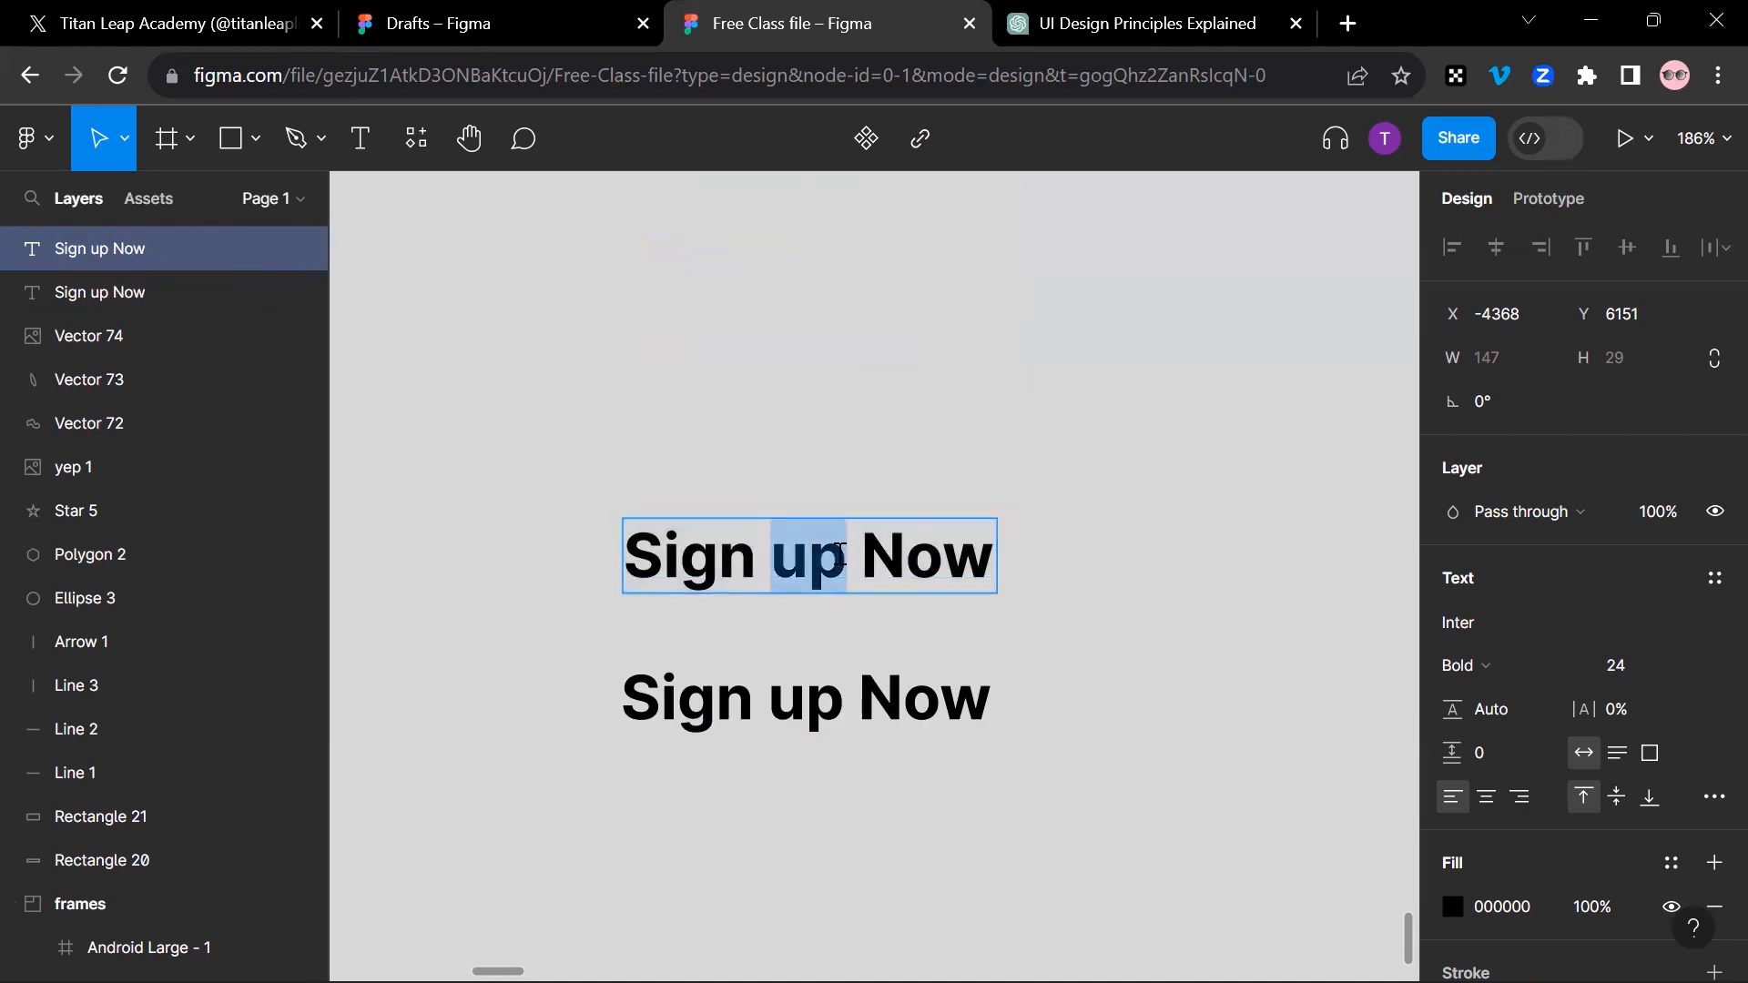
type("In")
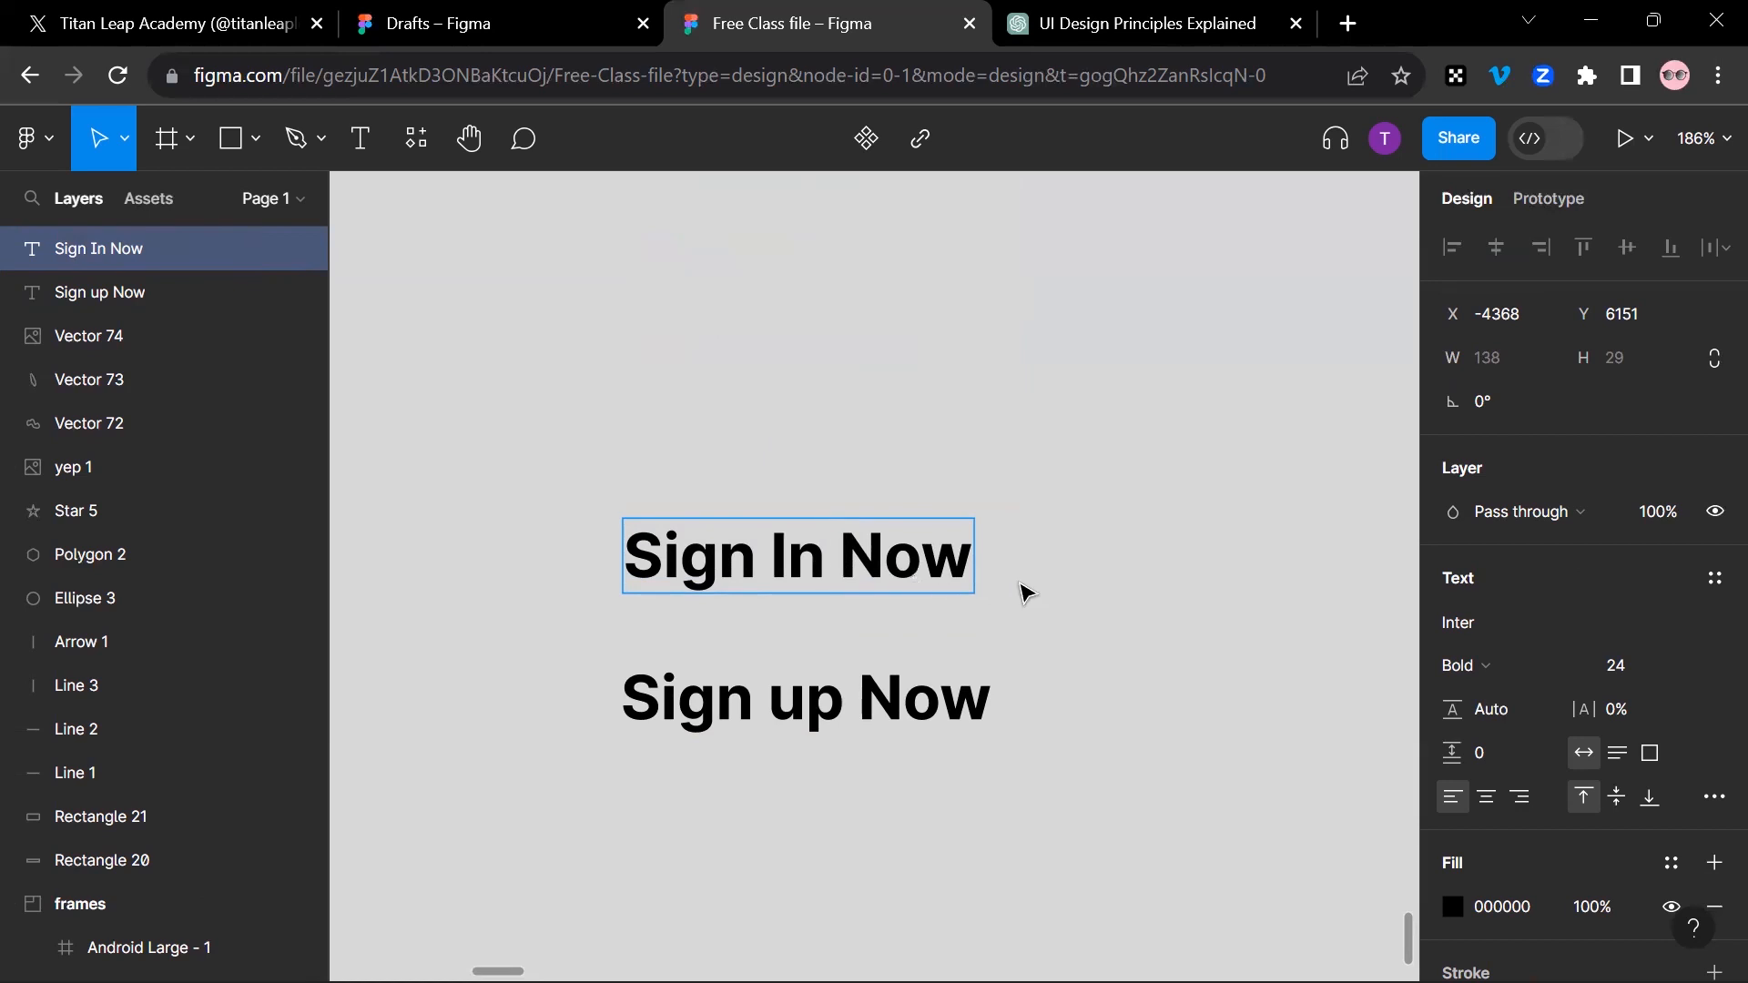
key("Escape")
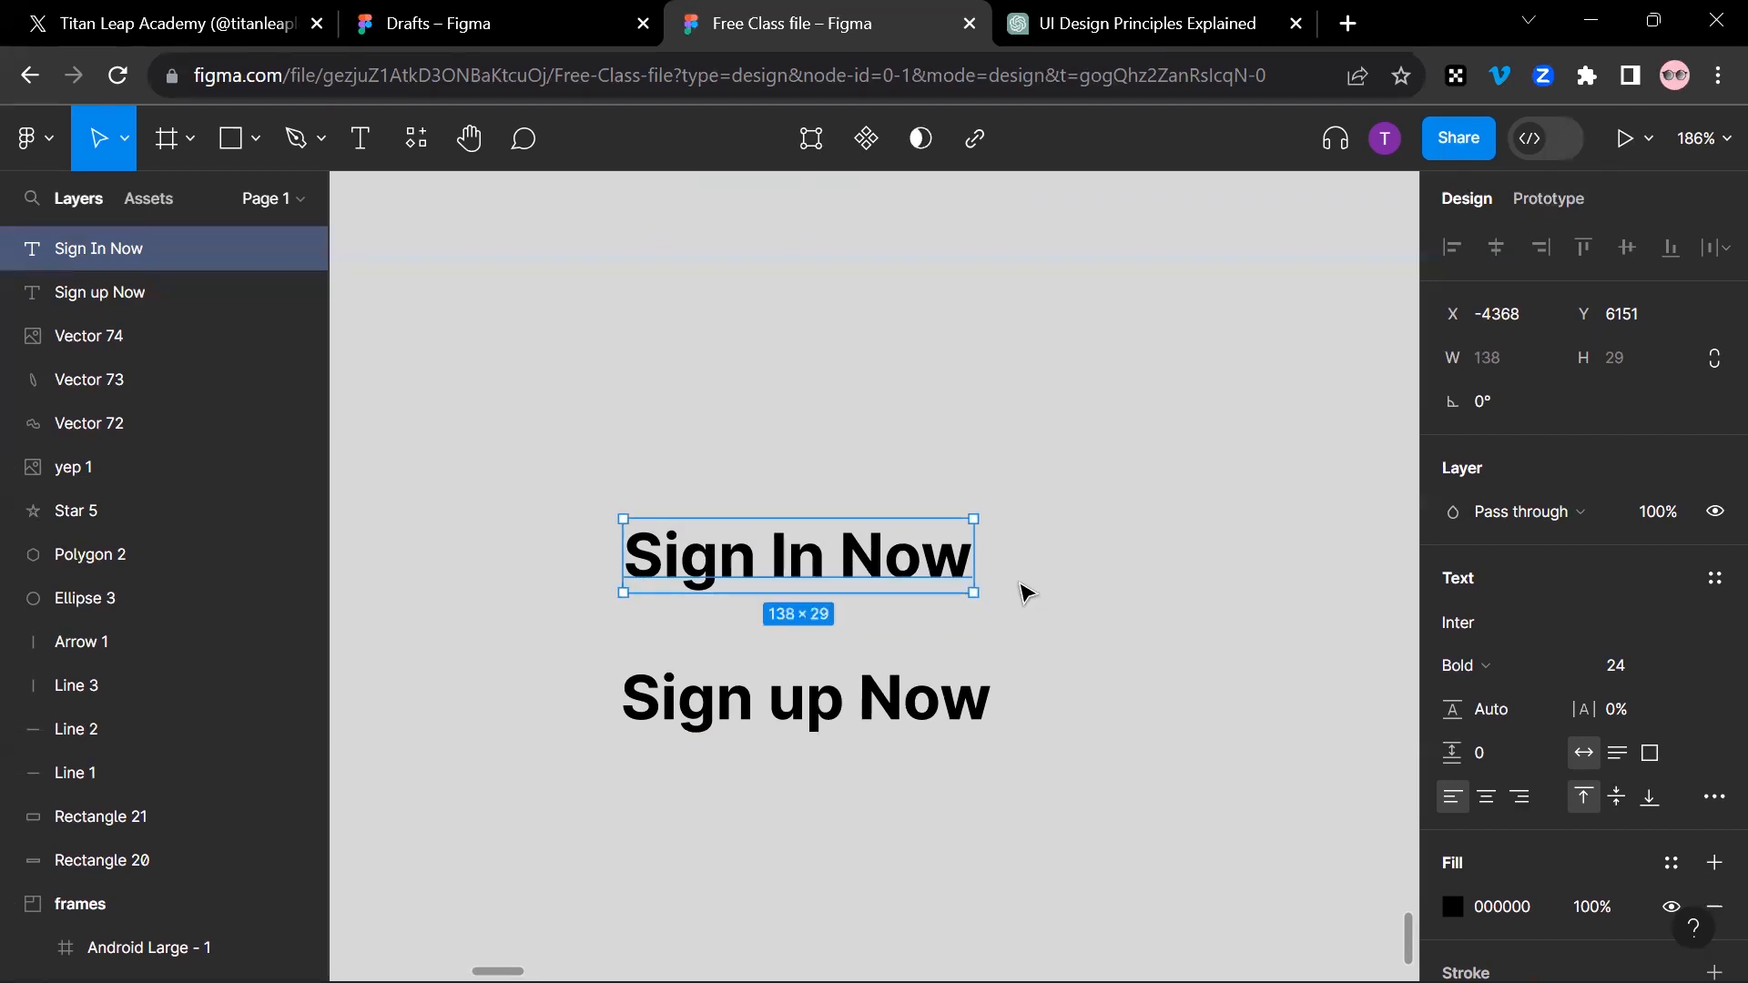
Step: Widen the "Sign In Now" text box to the right and center the text horizontally within it
scroll(1024, 537, "up", 1)
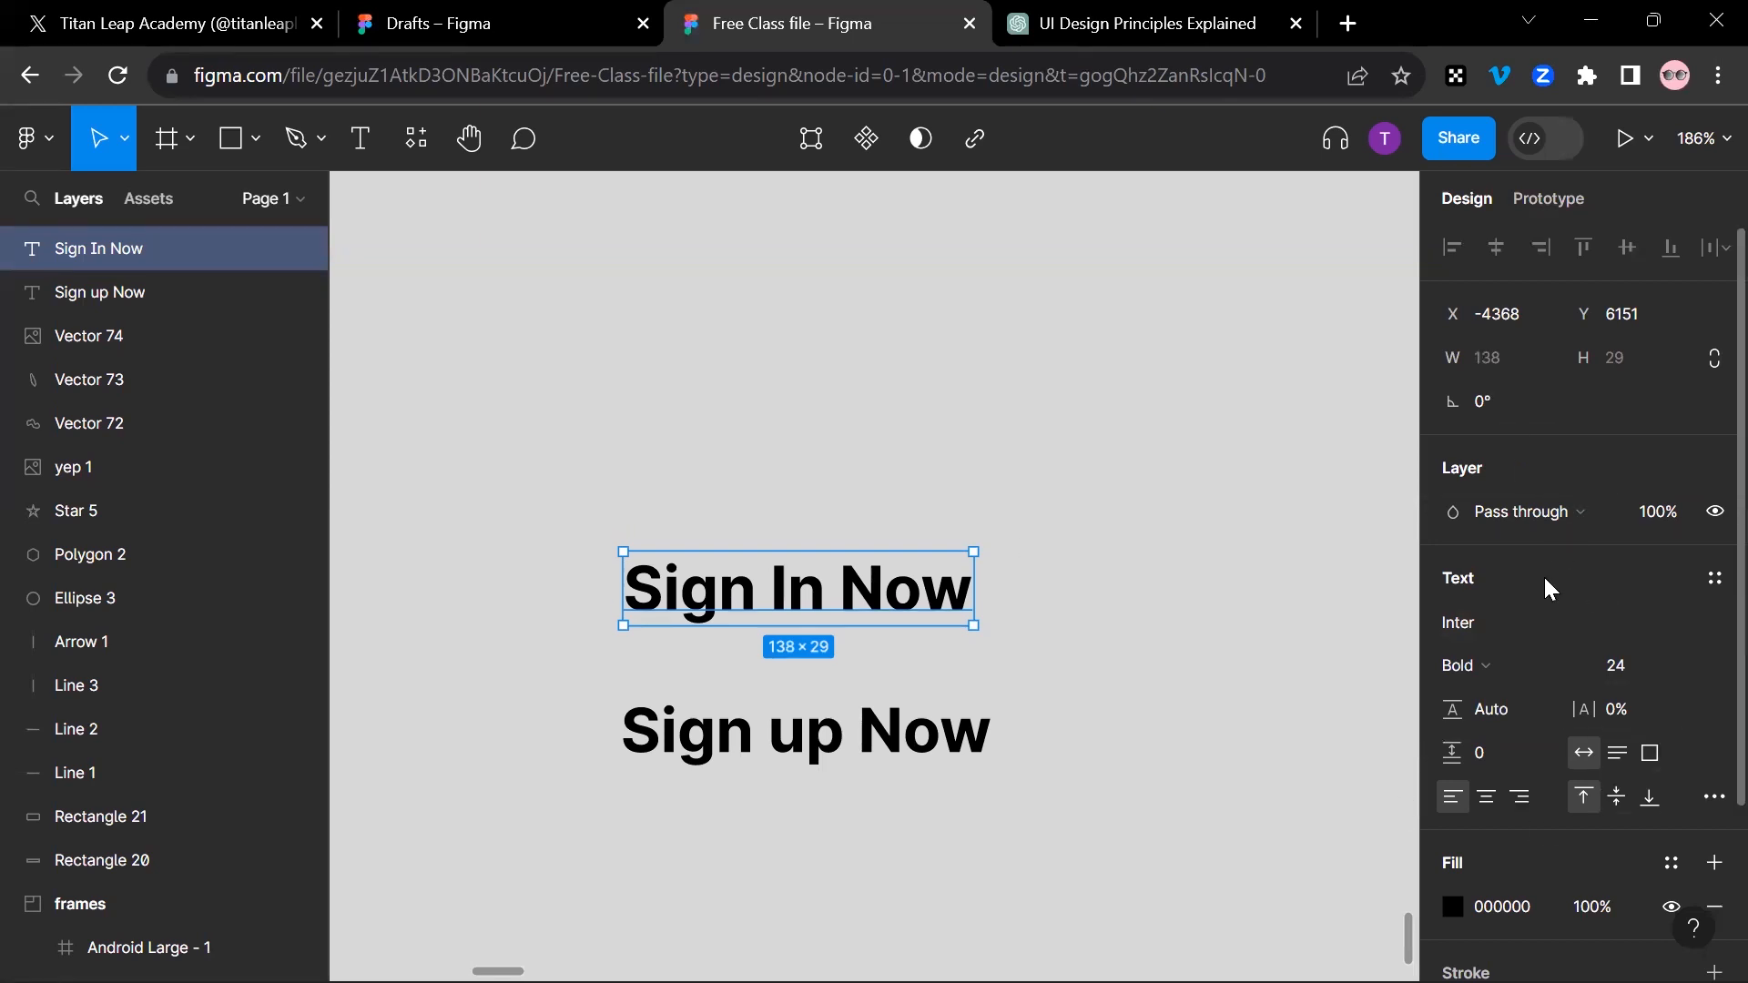
scroll(1531, 623, "down", 3)
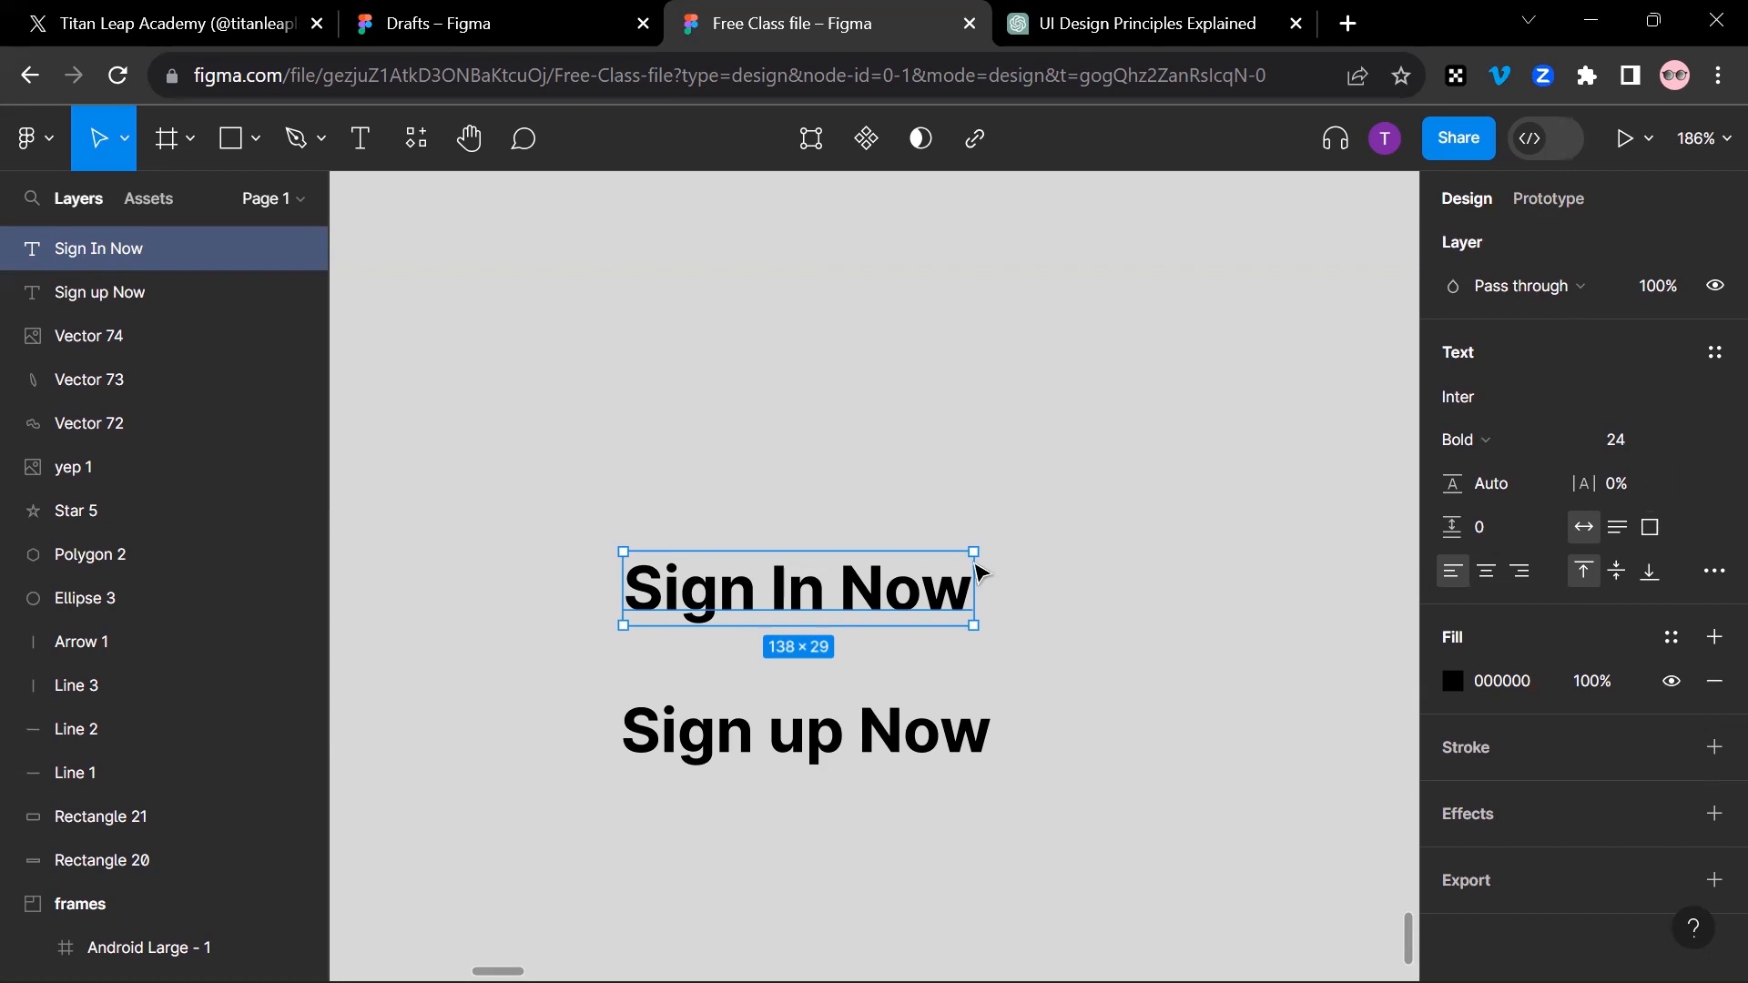
double_click(902, 604)
key("Escape")
left_click_drag(990, 580, 1170, 587)
left_click(1492, 573)
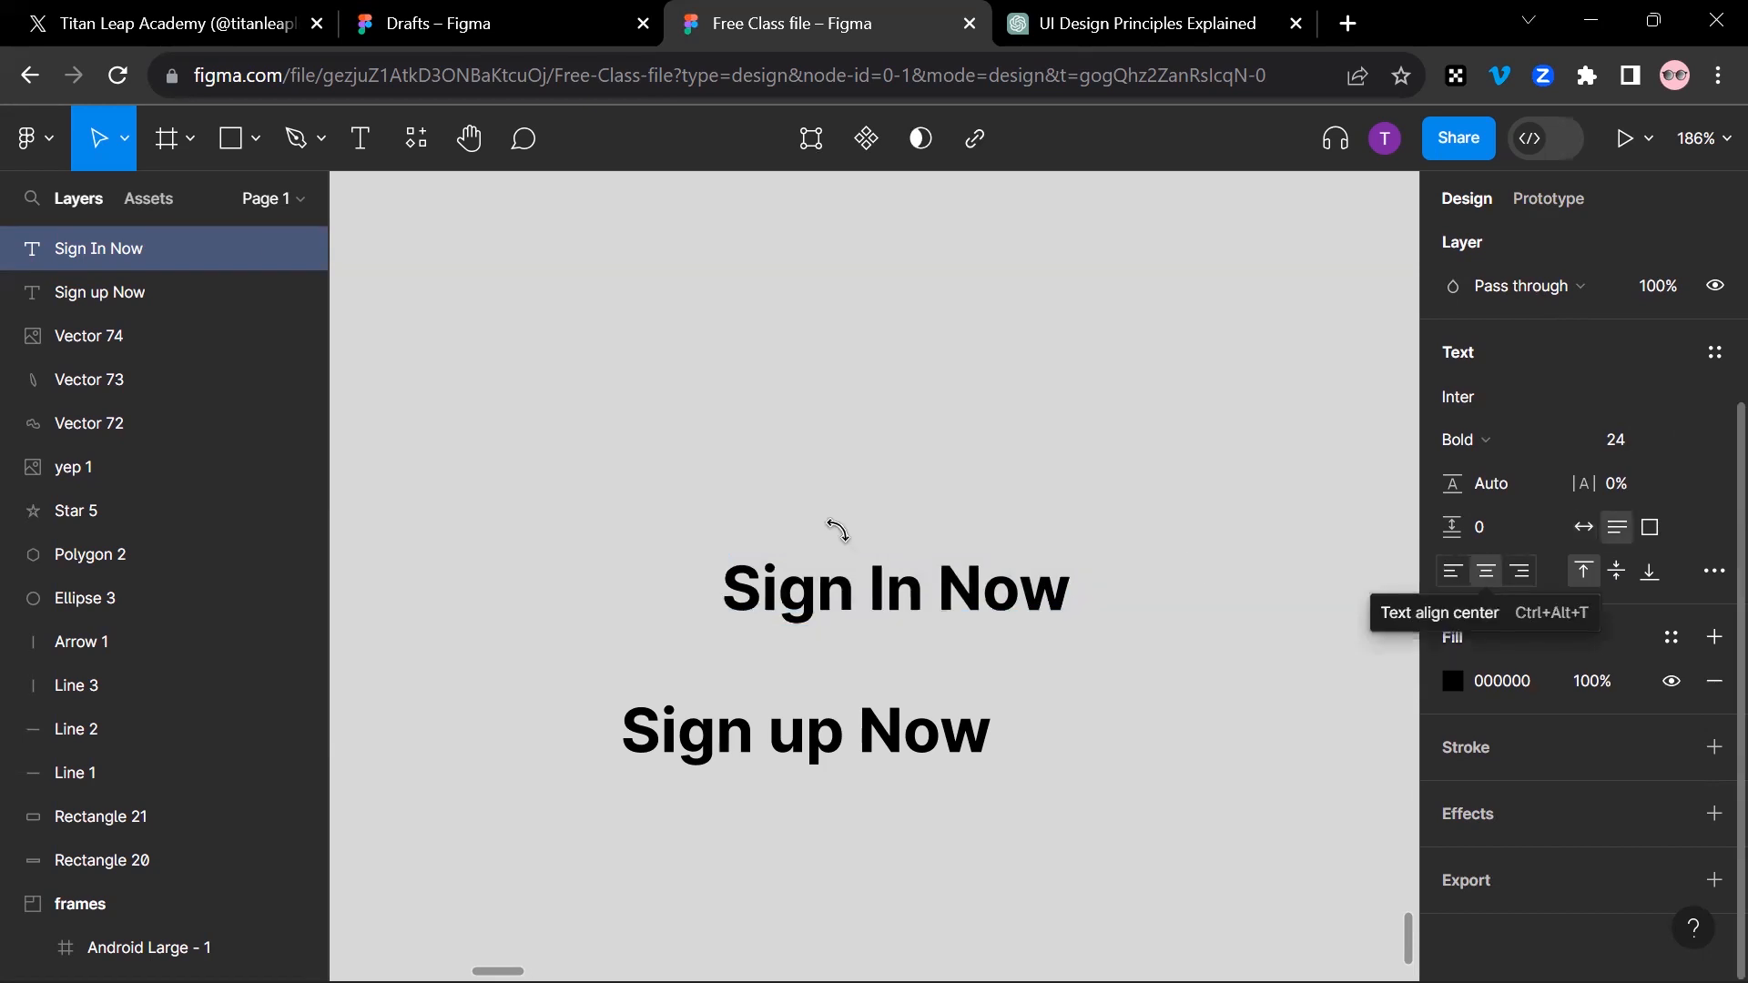
Step: Align the "Sign In Now" text left, then center, and finally right within its box
left_click(1448, 572)
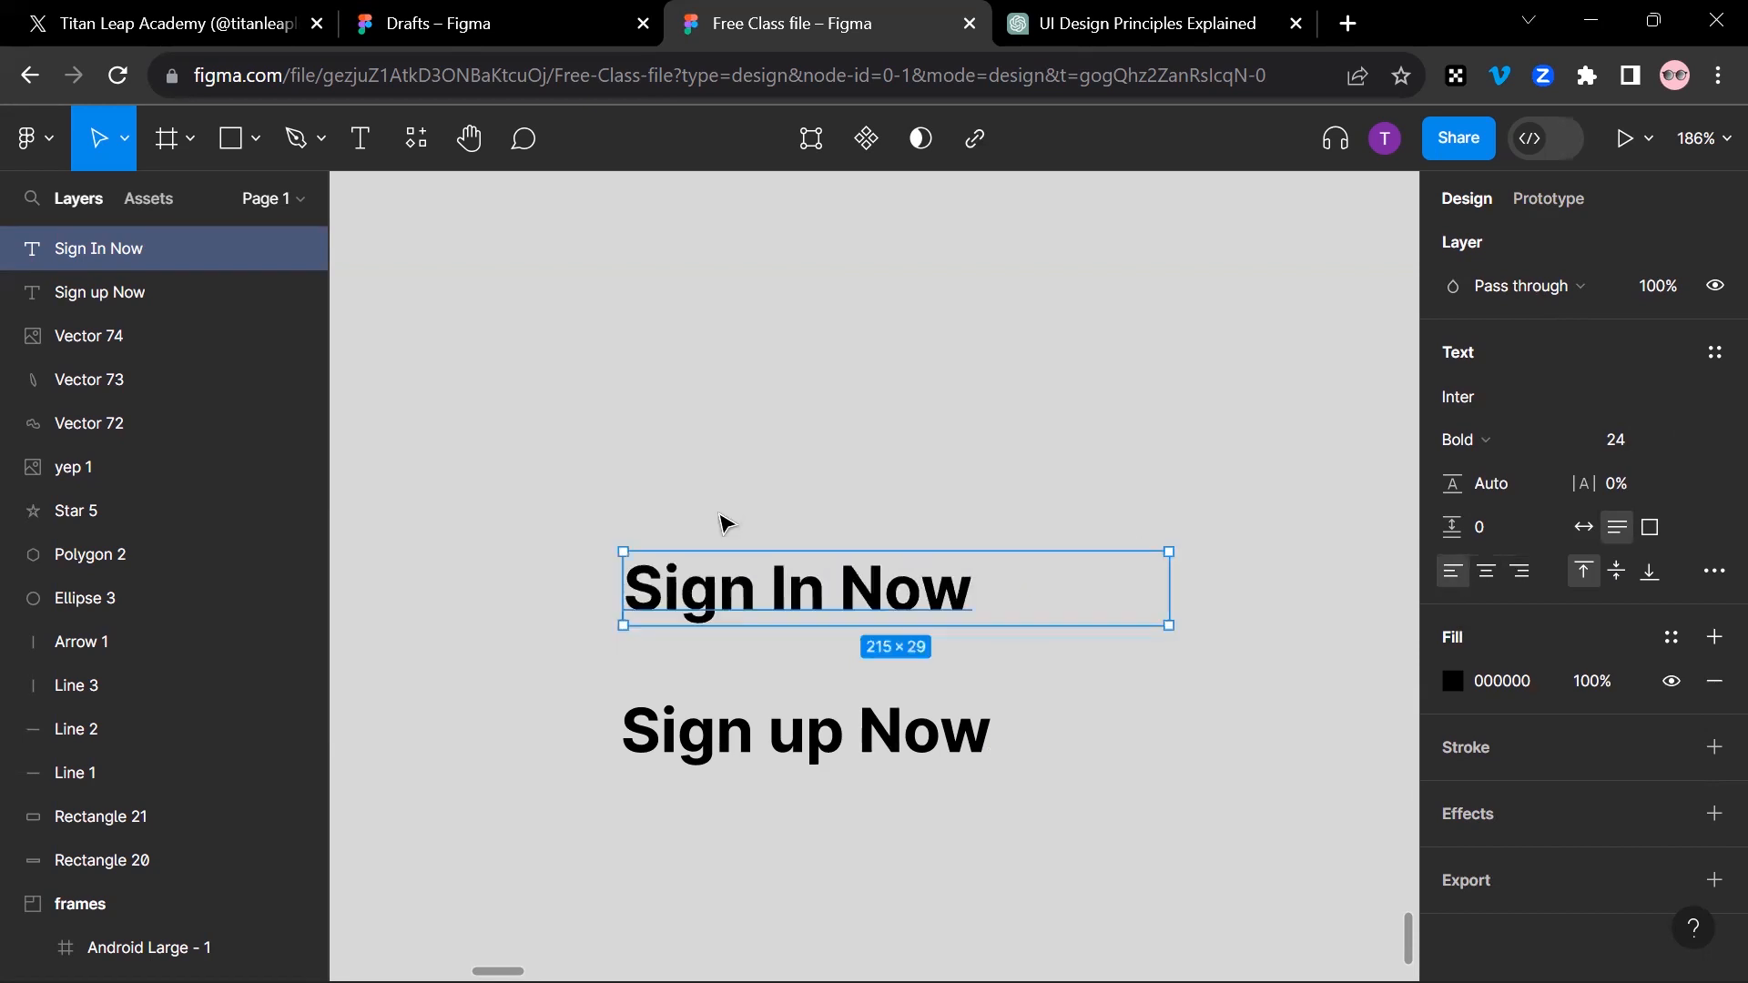
left_click(1490, 575)
left_click(1520, 574)
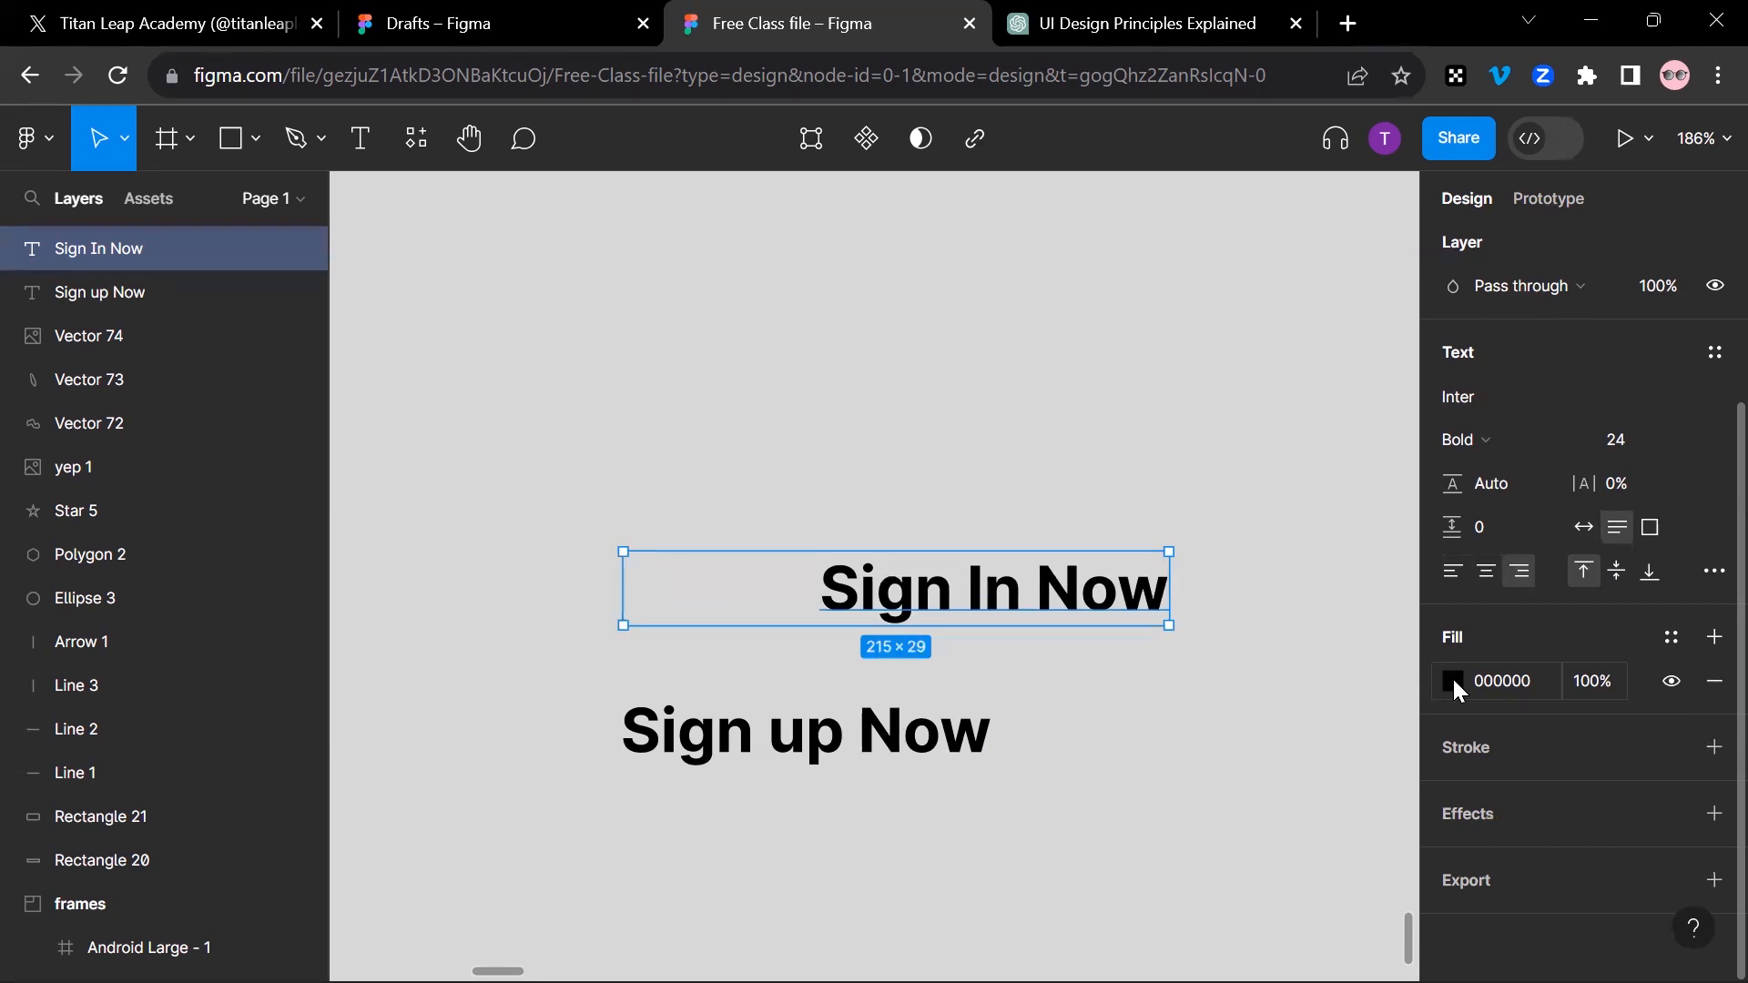
Step: Set the fill of the "Sign In Now" text to the coral red FF4D4D
key("shift+2")
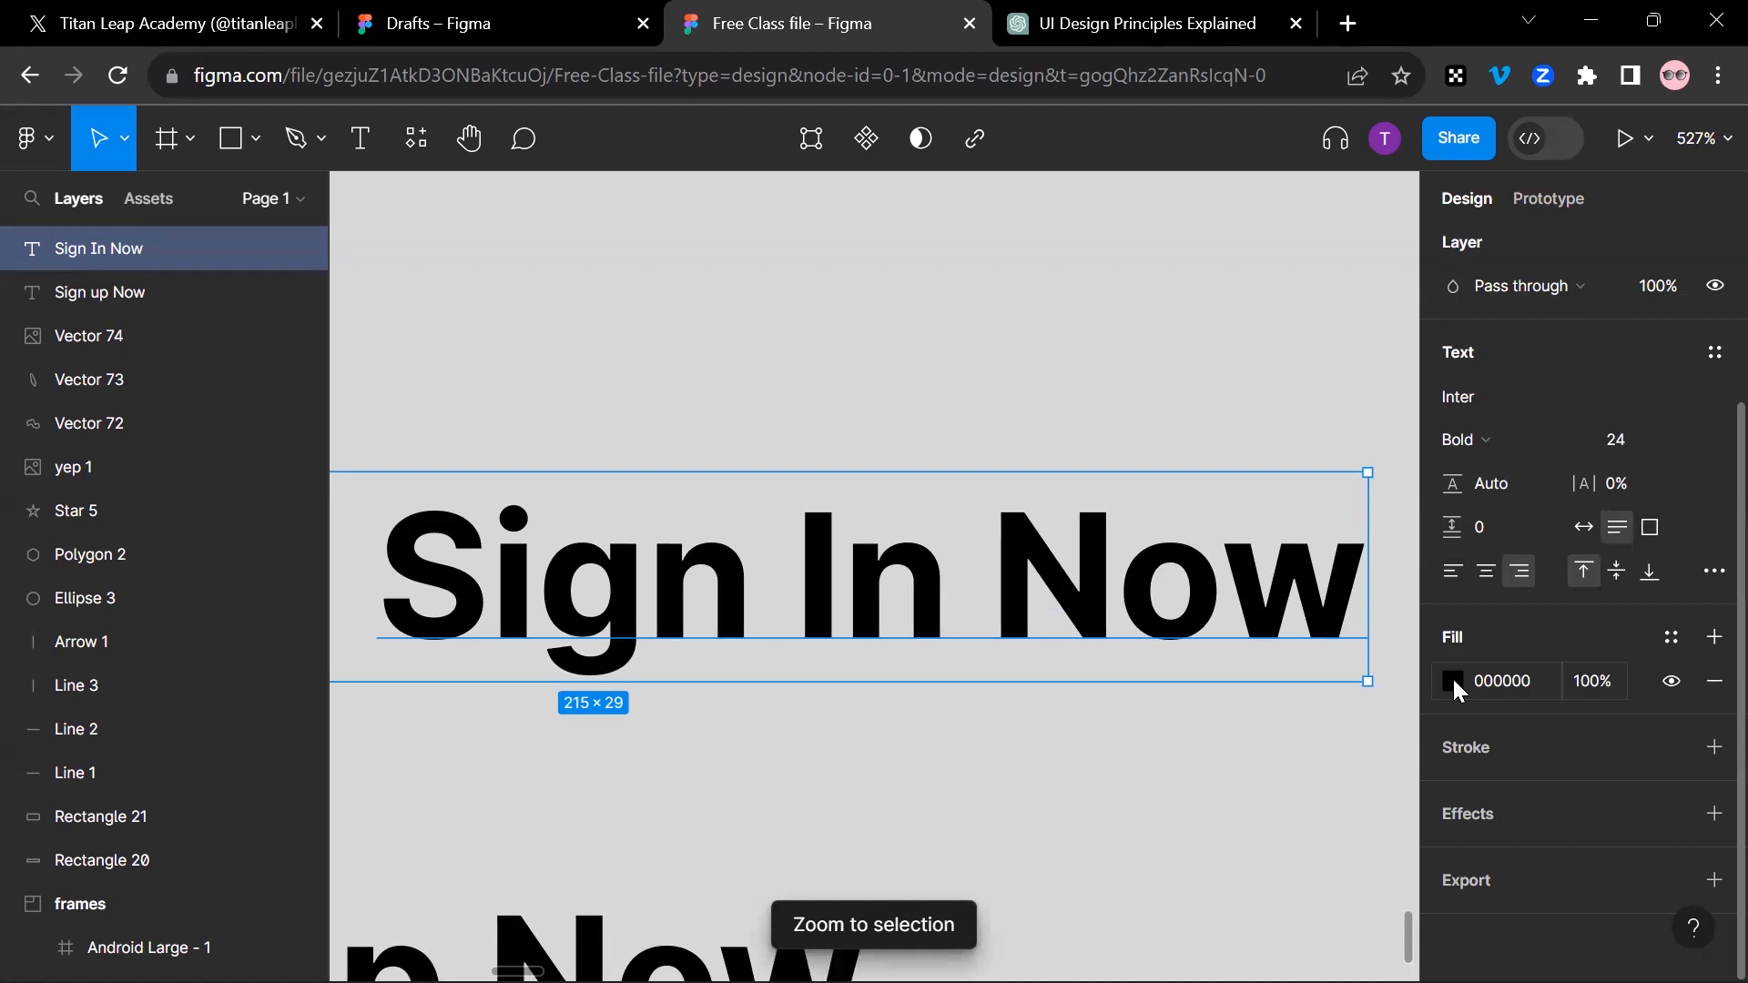
left_click(1454, 683)
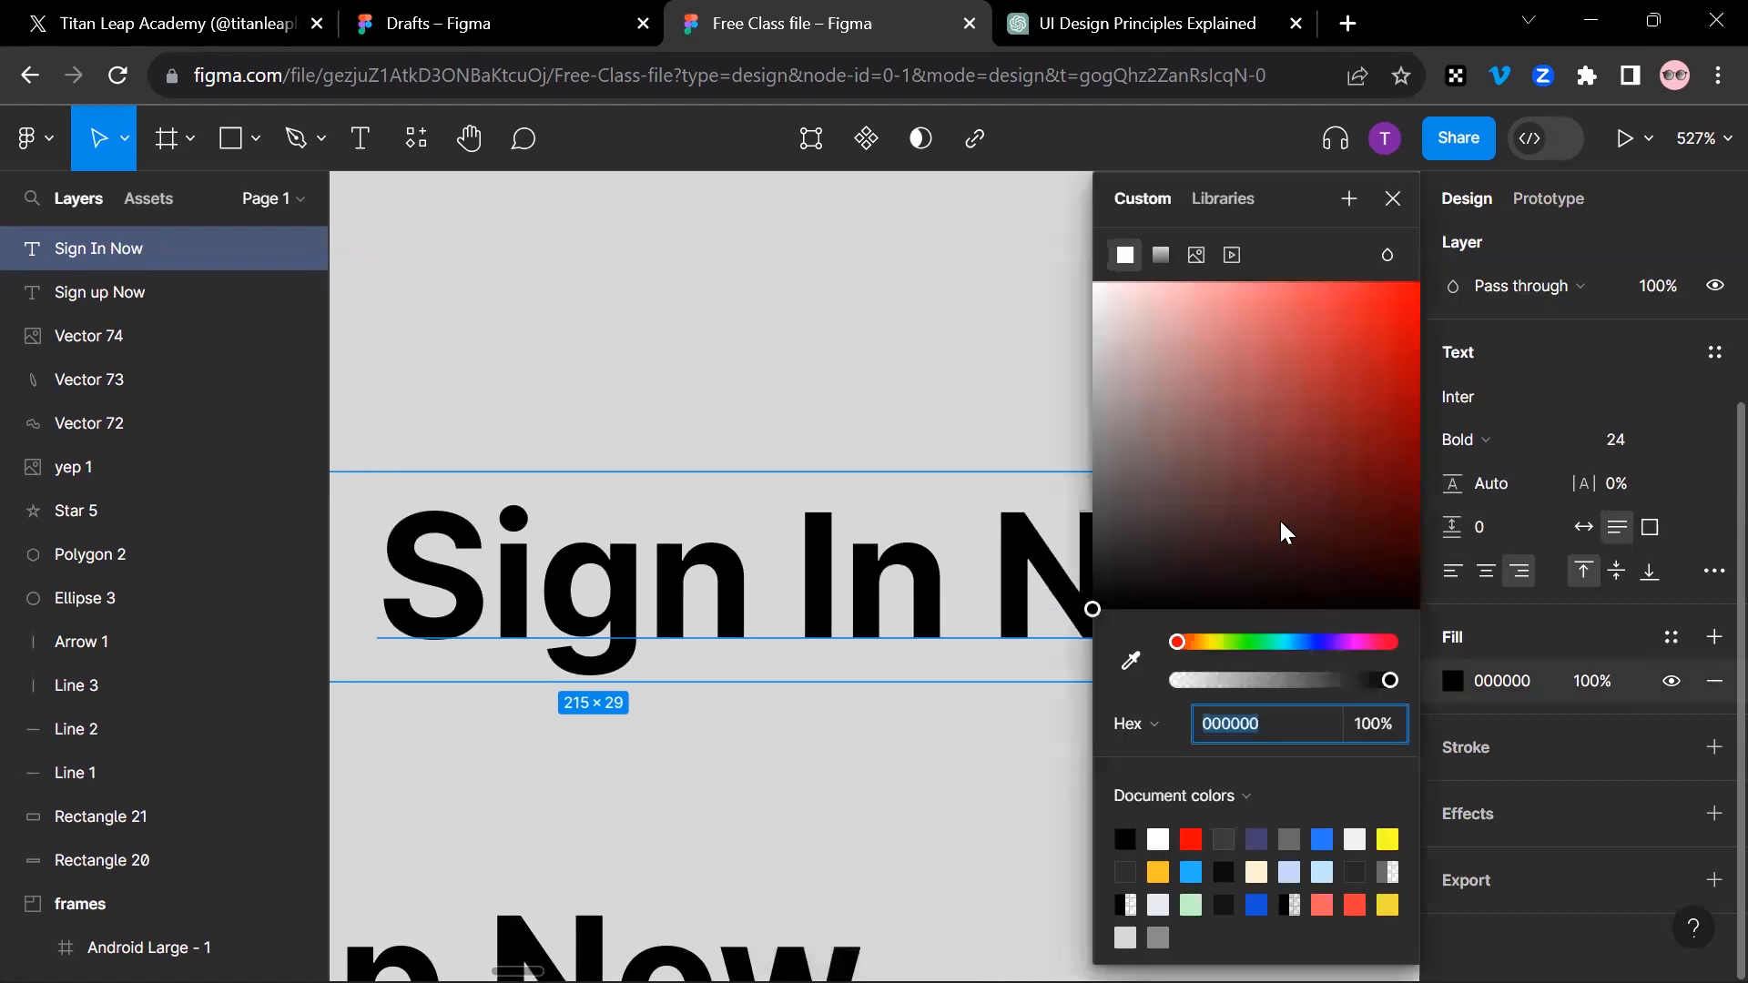
type("FF4D4D")
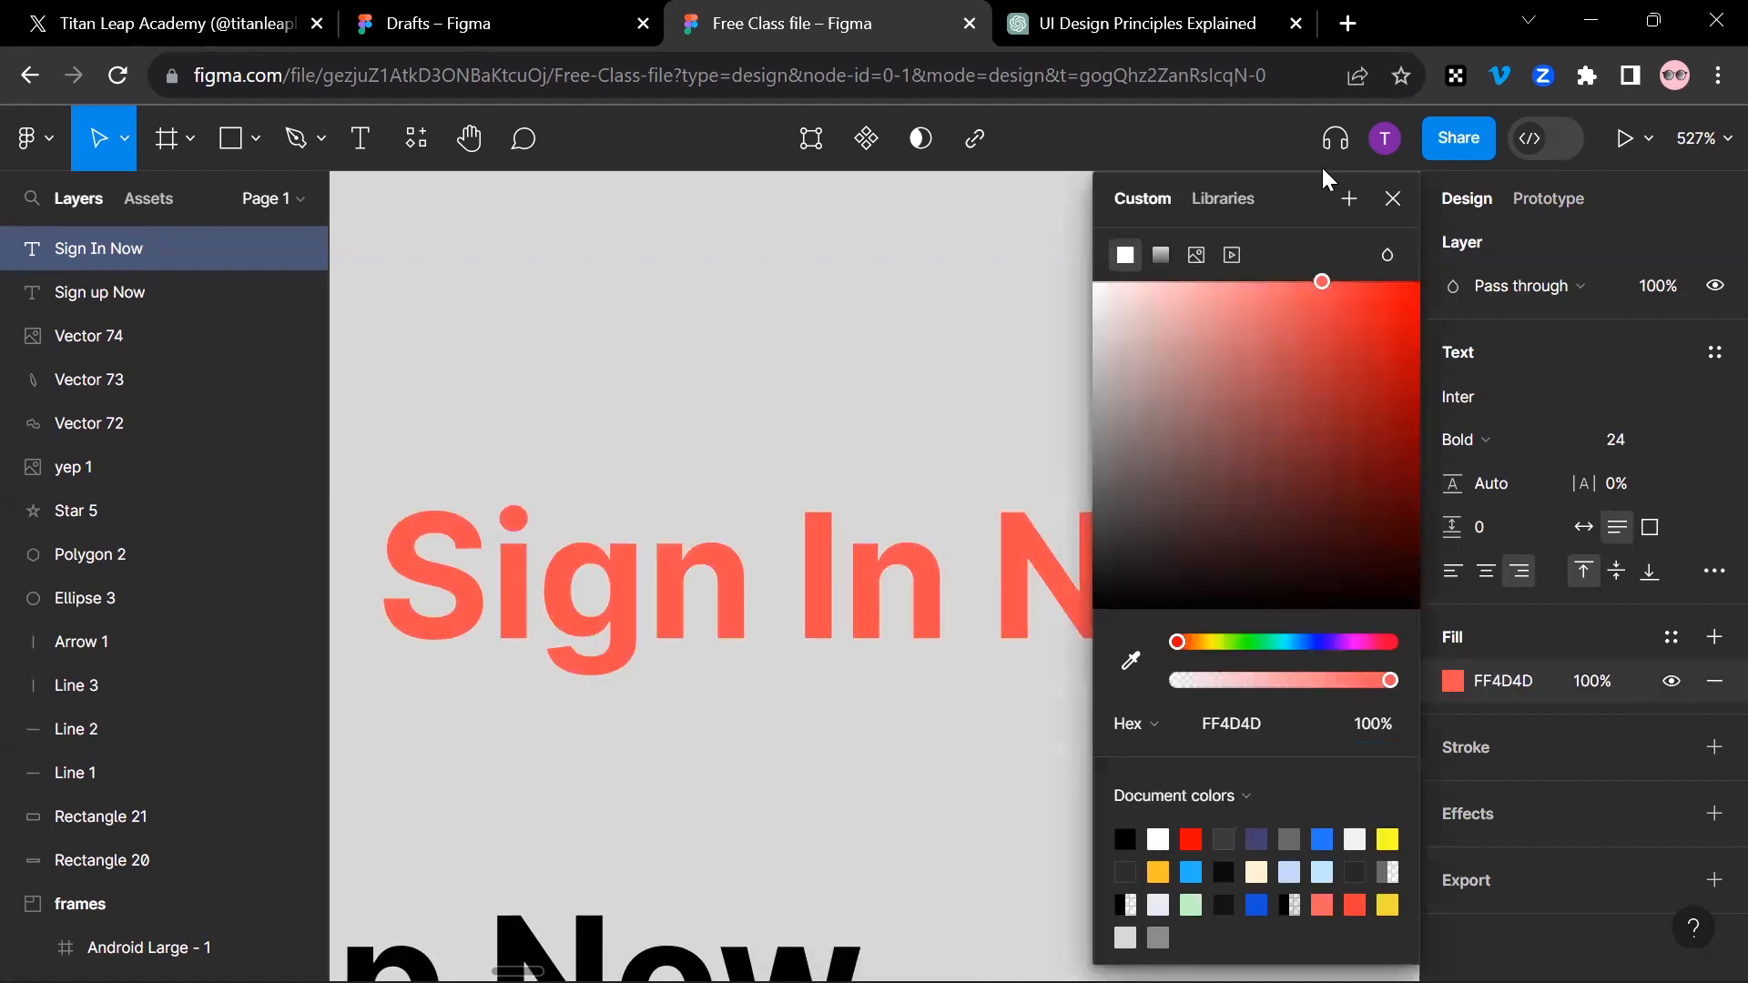
left_click(1393, 199)
Step: Change the "Sign In Now" fill to pure red FF0000, then to the blue document color 237BFF
left_click(1453, 683)
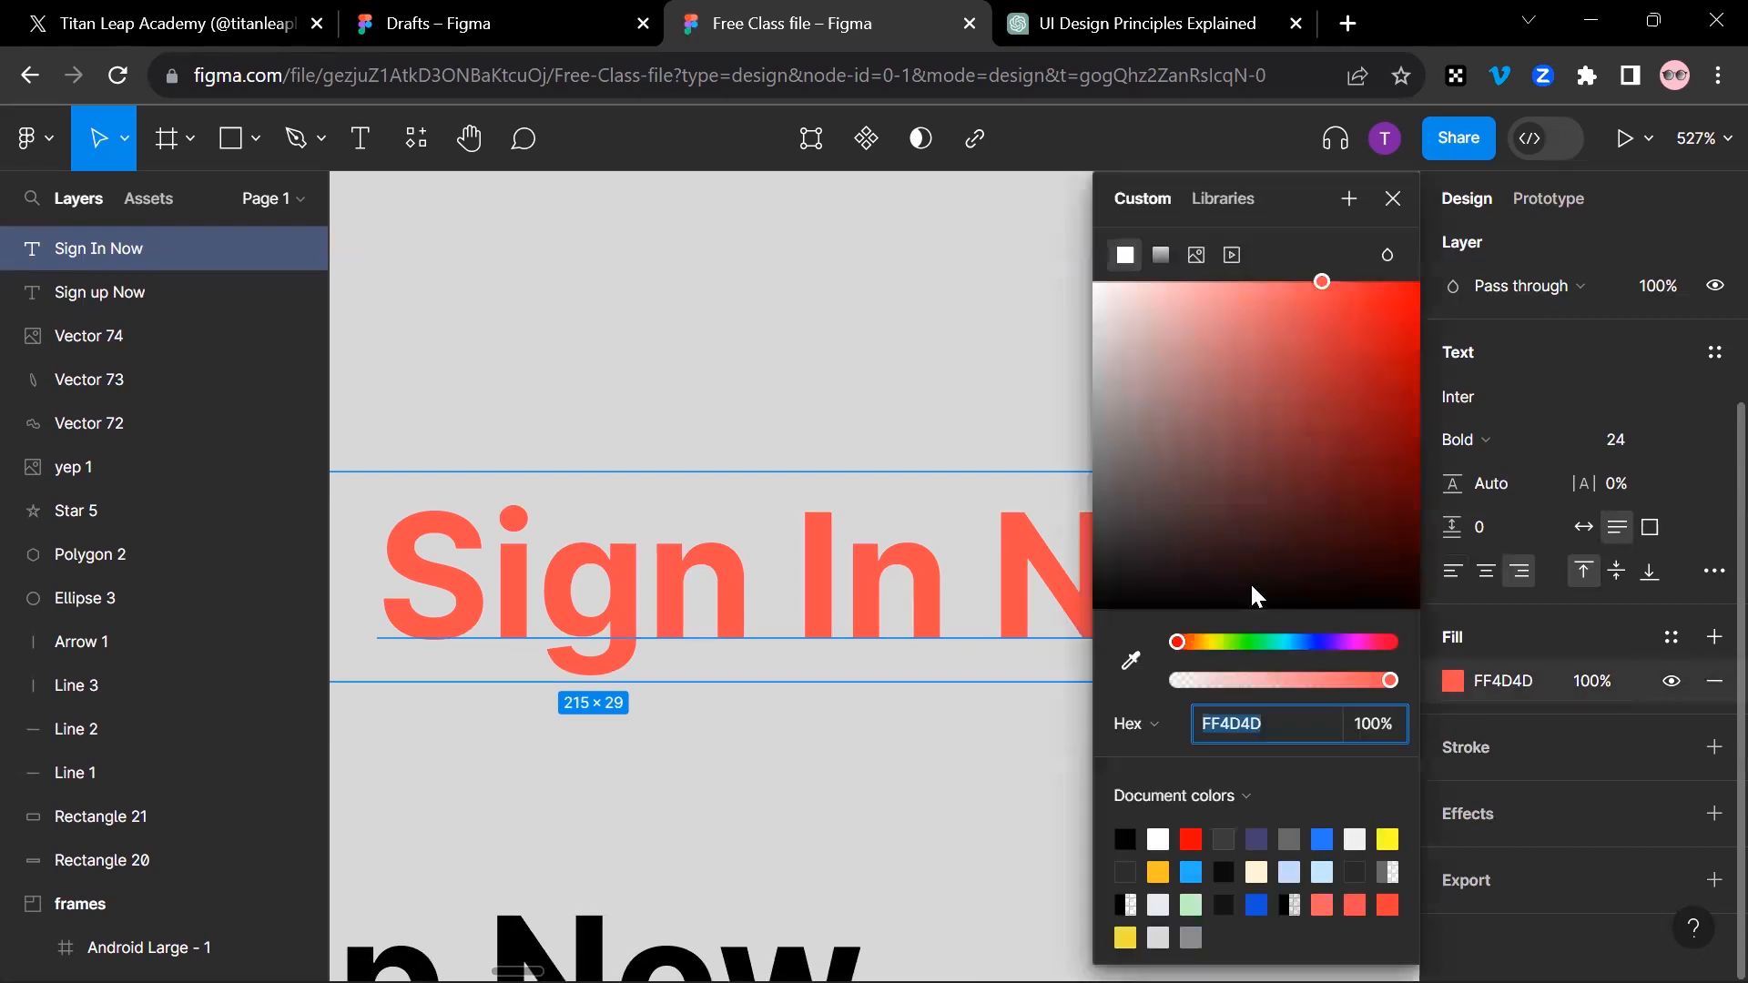
left_click(1139, 293)
left_click_drag(1136, 299, 1609, 149)
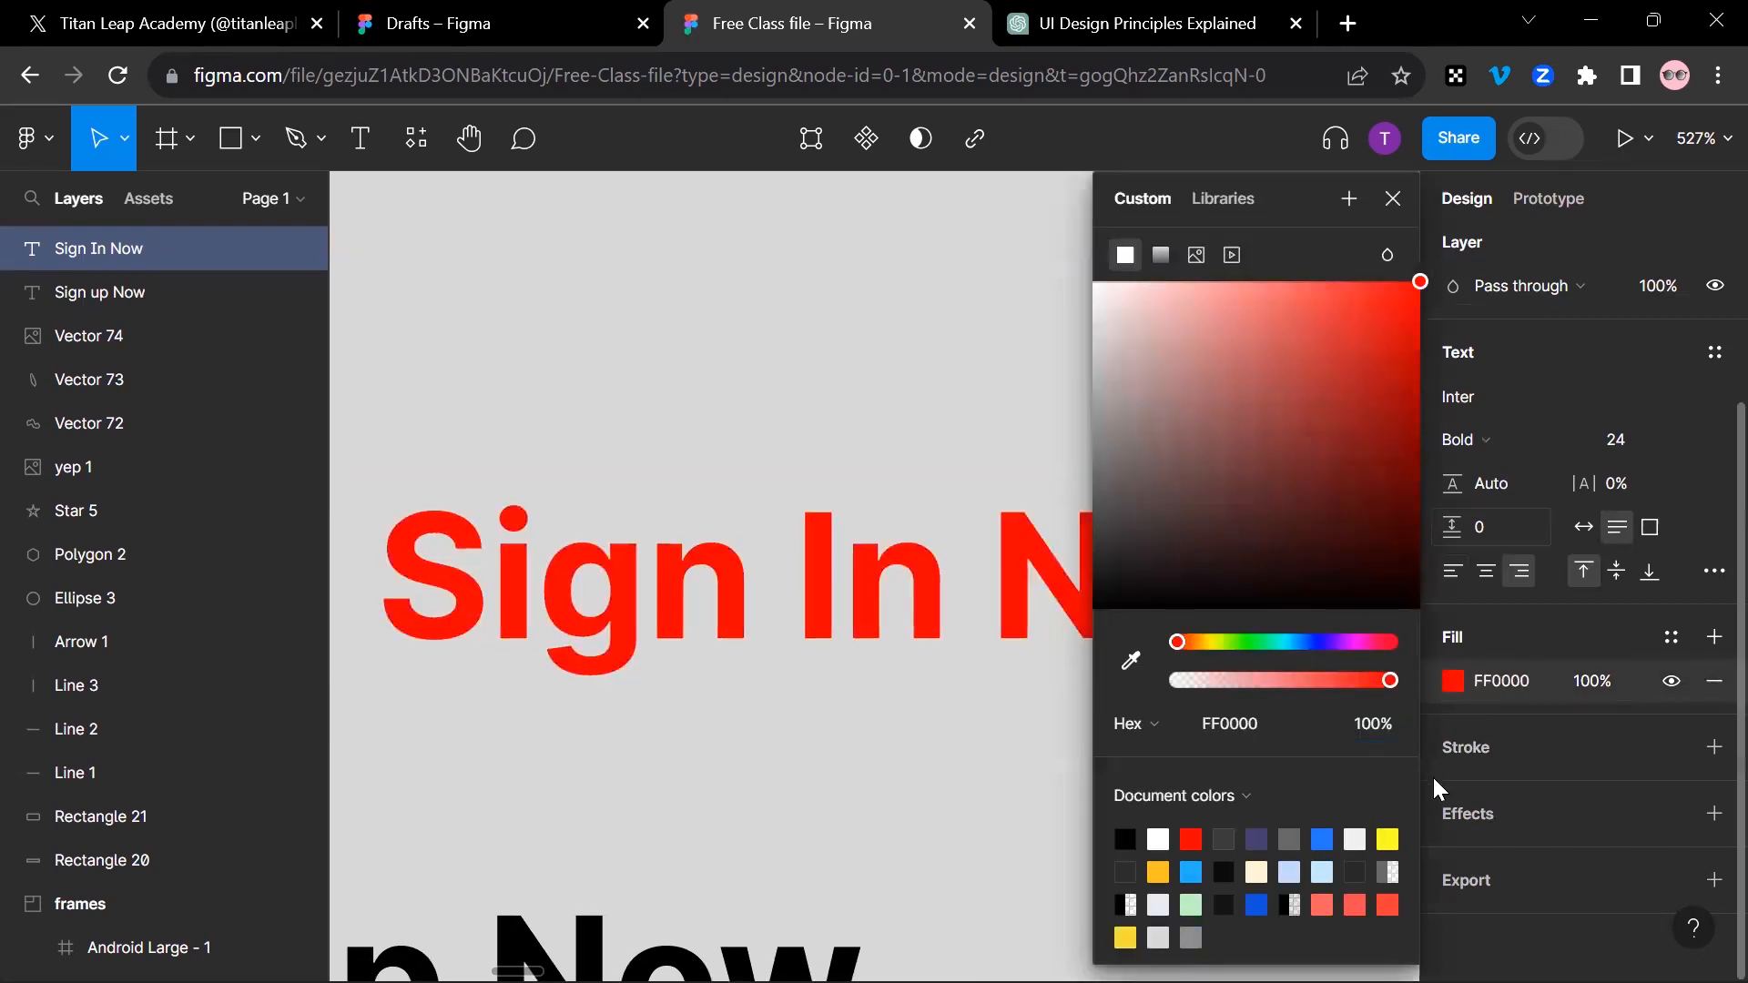
left_click(1323, 839)
left_click(1394, 198)
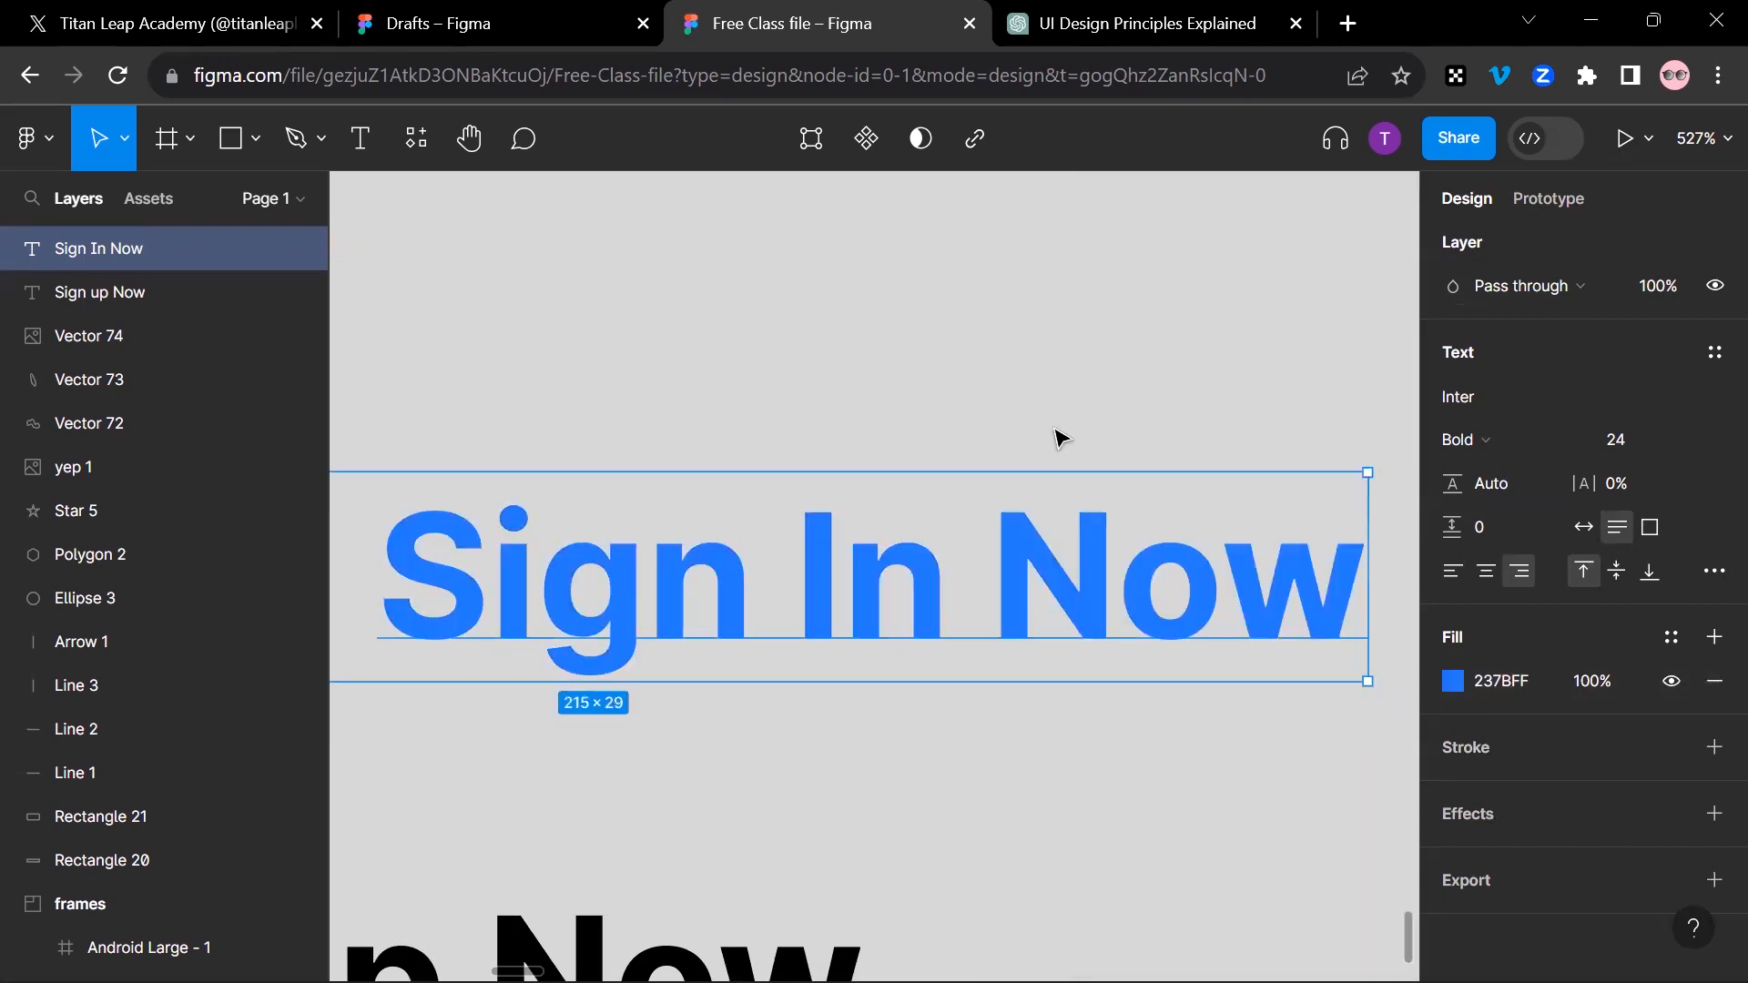
Step: Align the blue "Sign In Now" text left, then center it horizontally within its box
scroll(1057, 441, "down", 5)
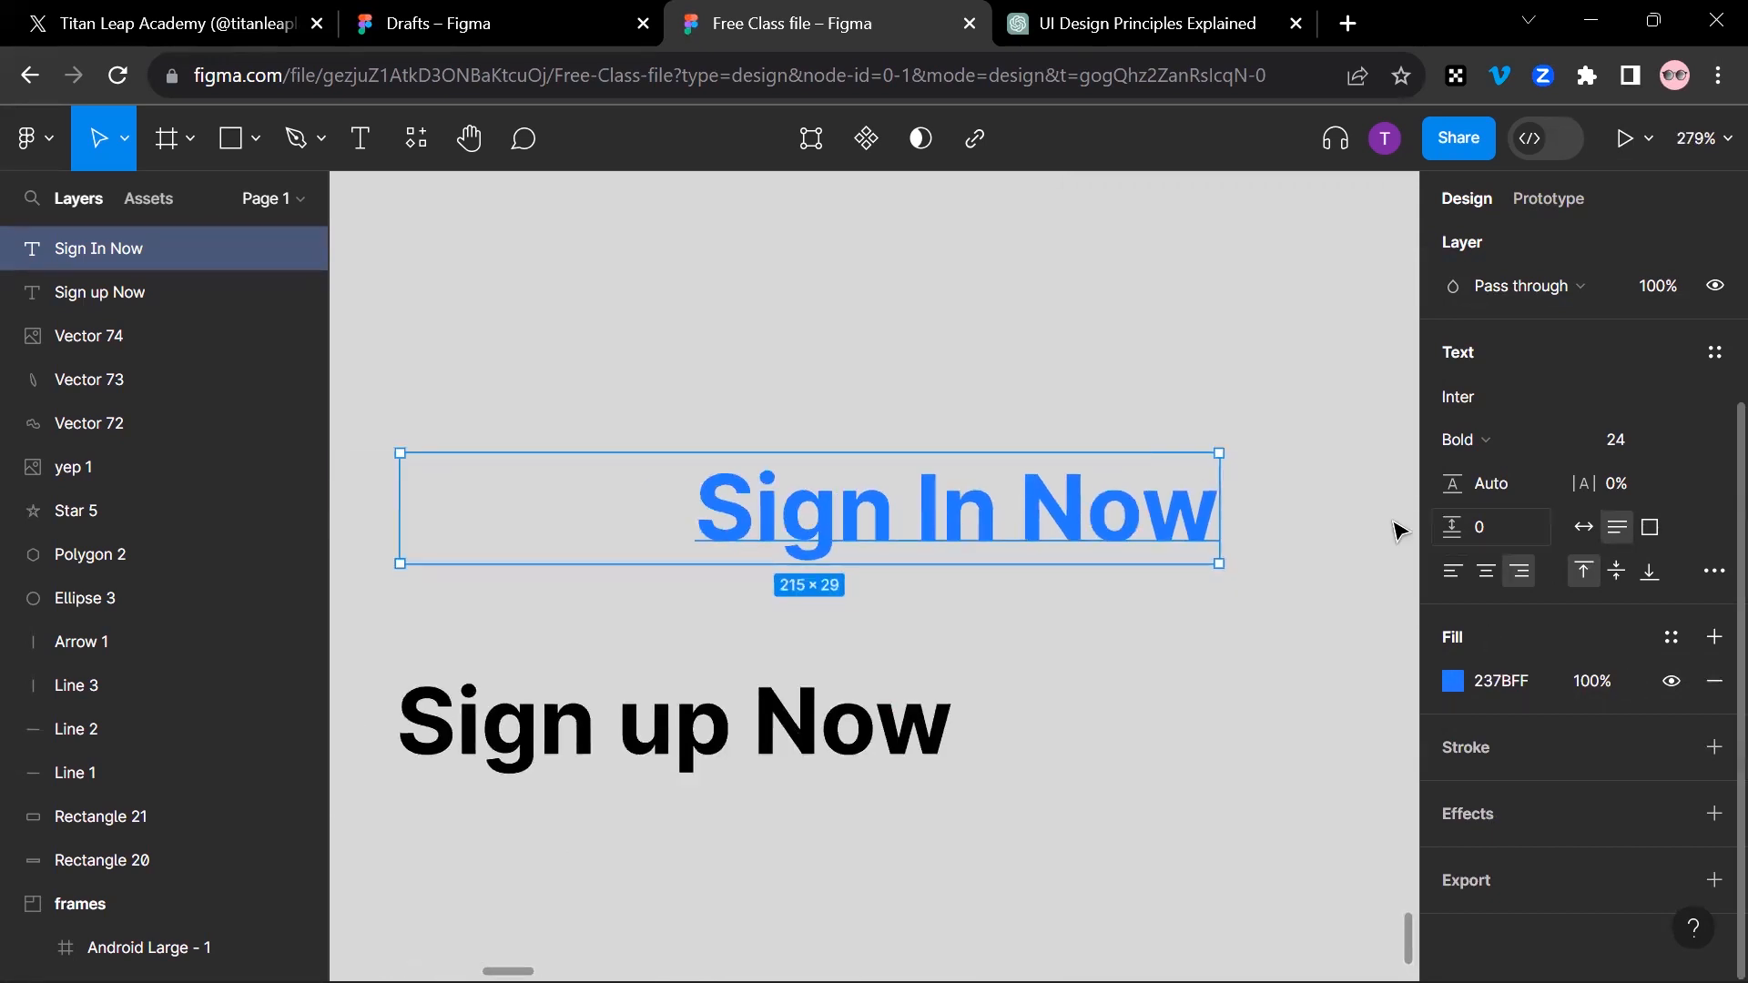
left_click(1454, 573)
left_click(1486, 572)
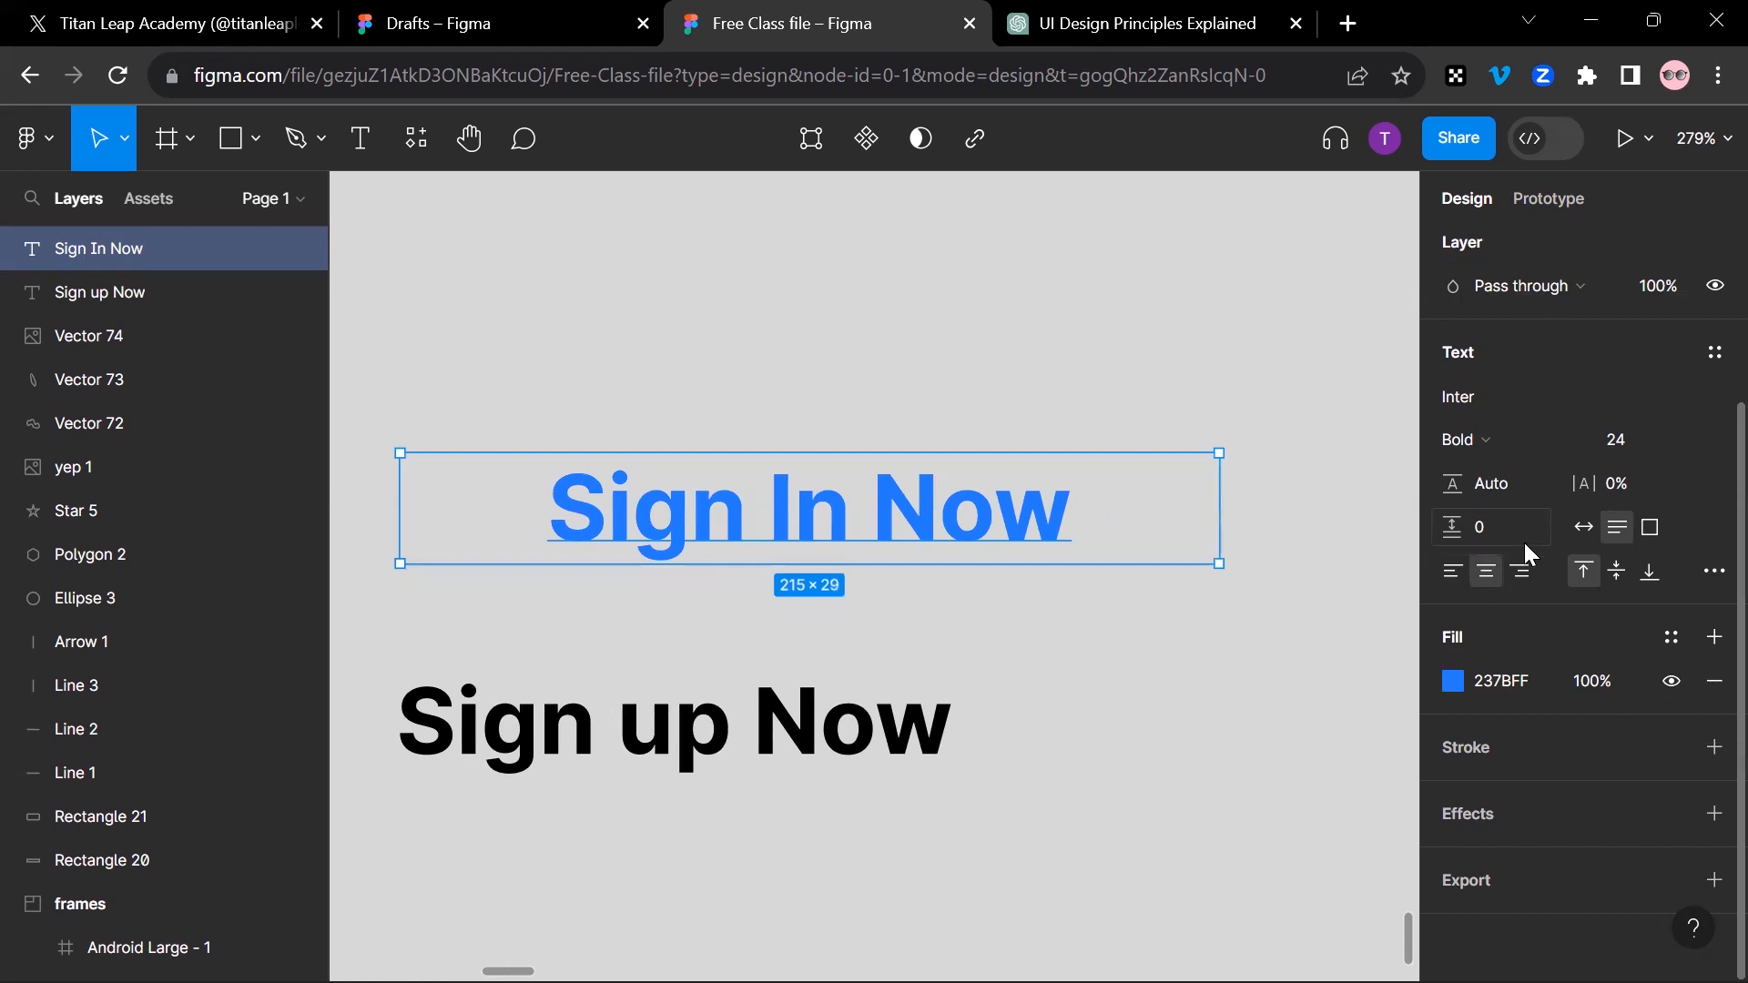
Step: Add two black strokes, at 100% and 20%, to the "Sign In Now" text and remove both
left_click(1714, 747)
left_click(1715, 747)
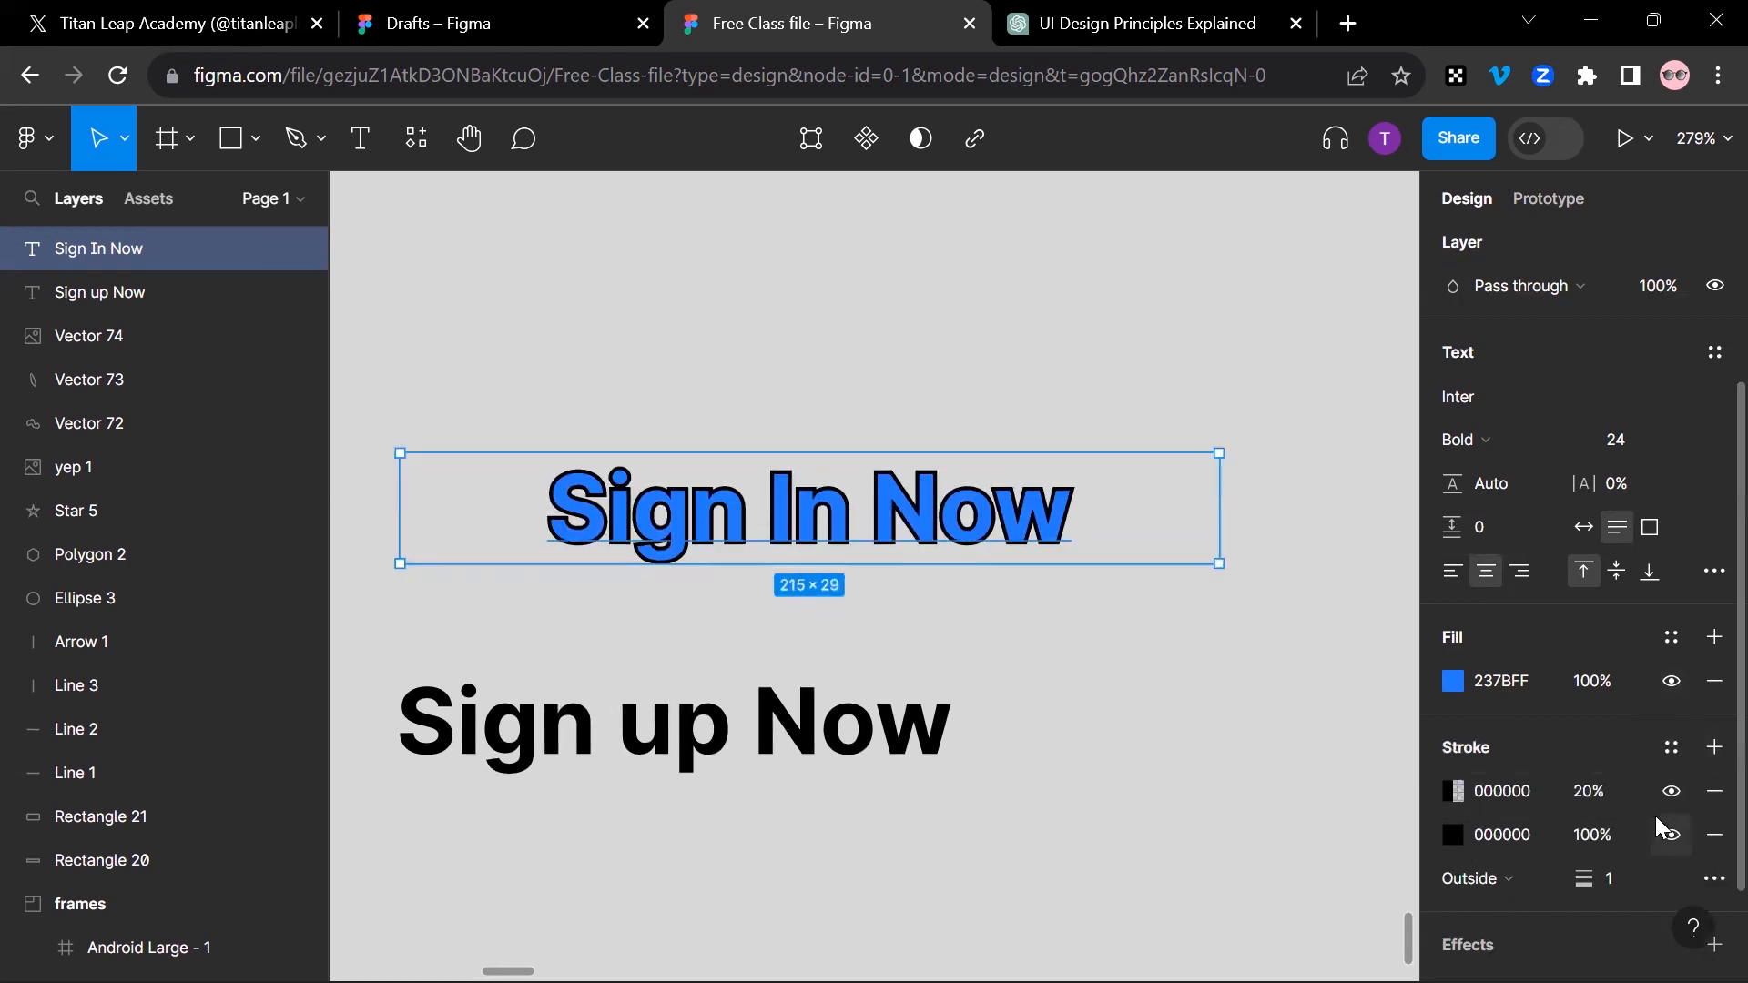
left_click(1715, 791)
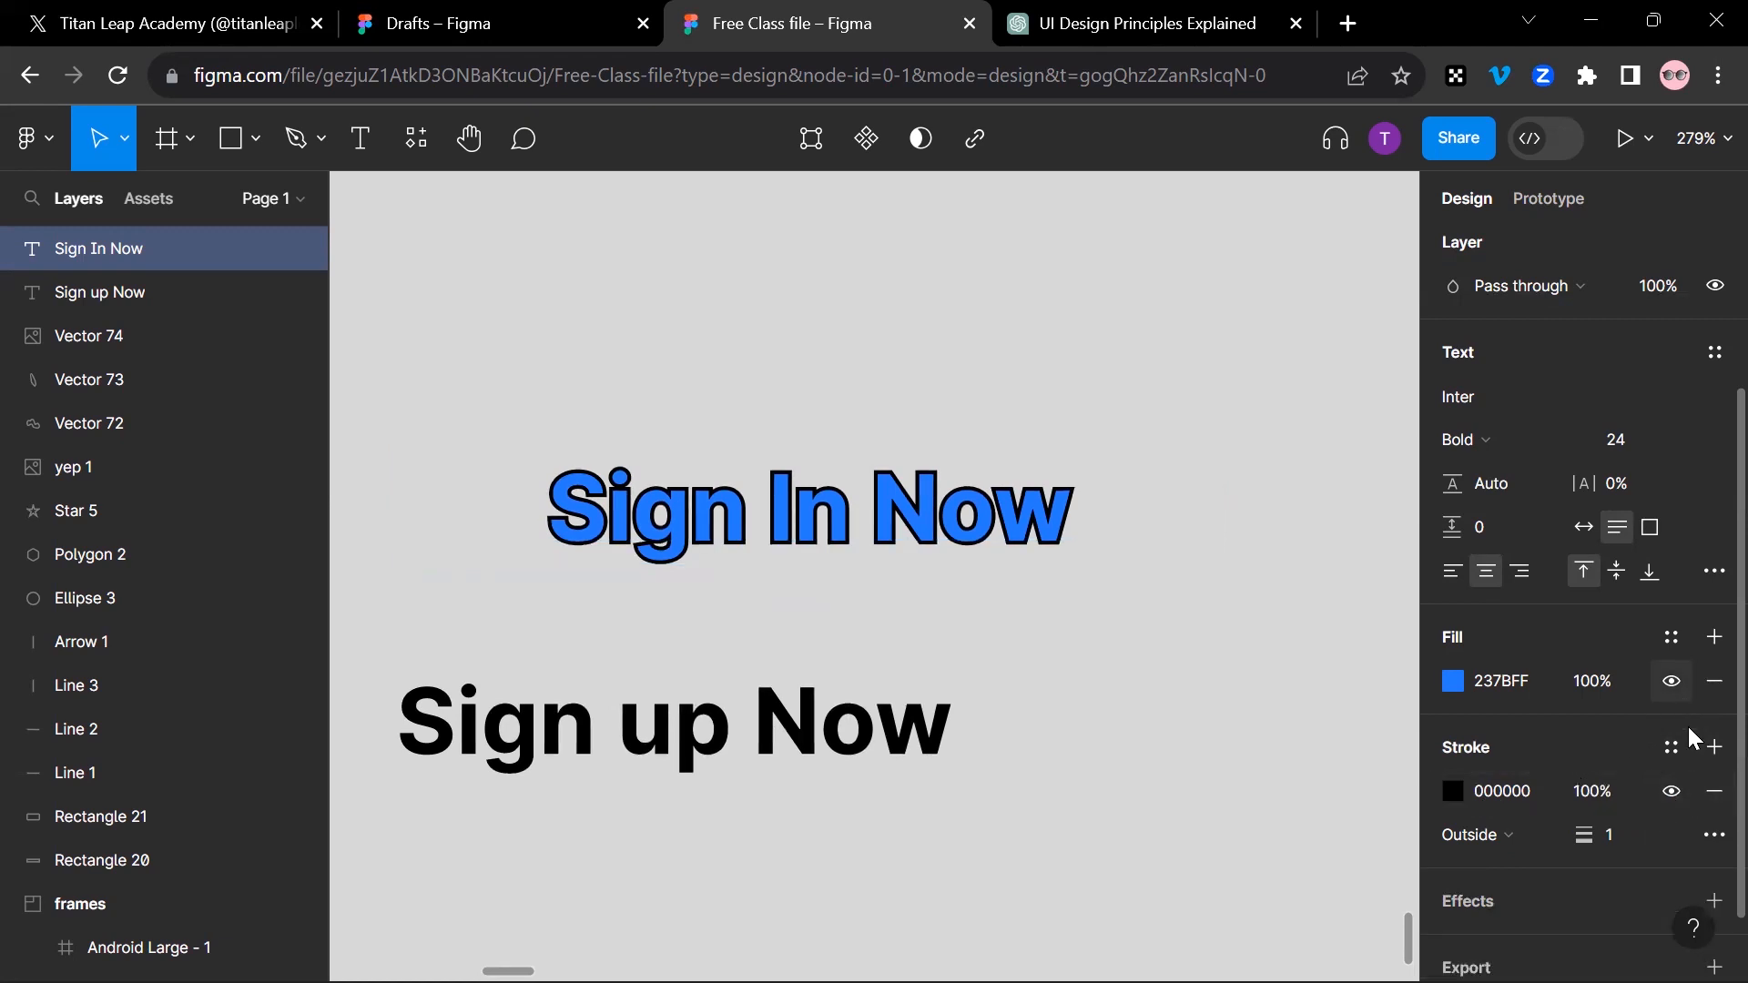
left_click(1712, 791)
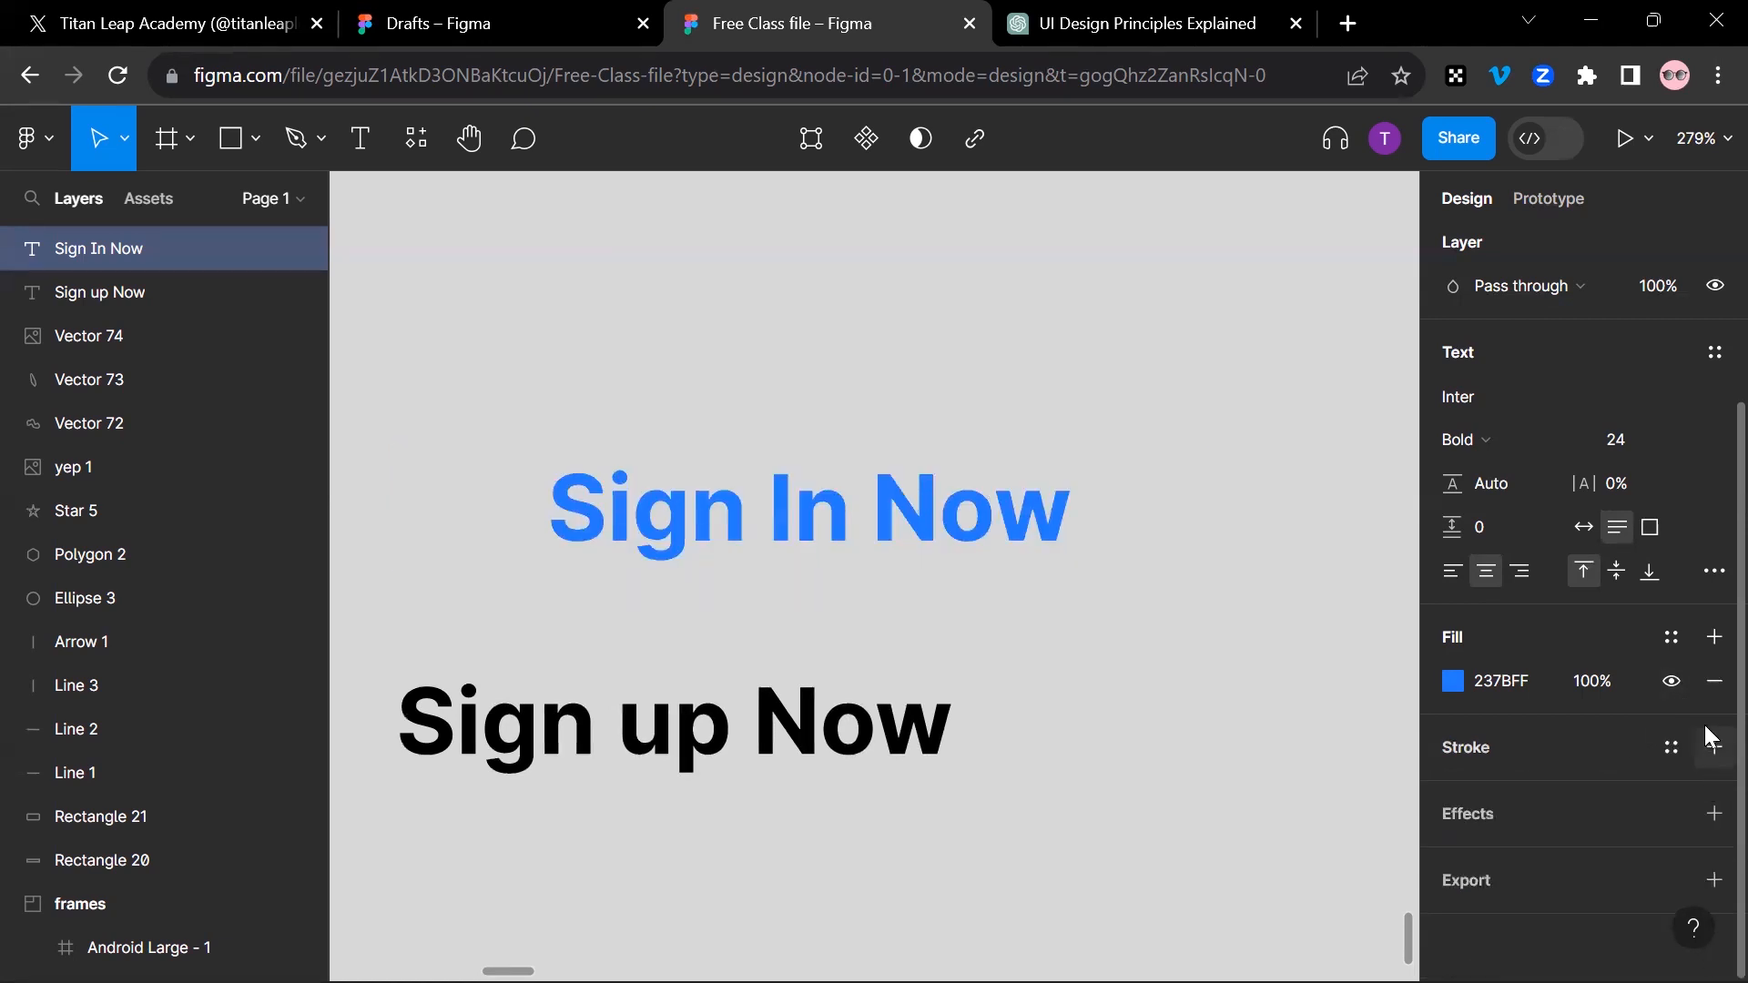
Step: Add two extra black fills at 20% to the "Sign In Now" text, then remove all its fills
left_click(1713, 640)
left_click(1713, 639)
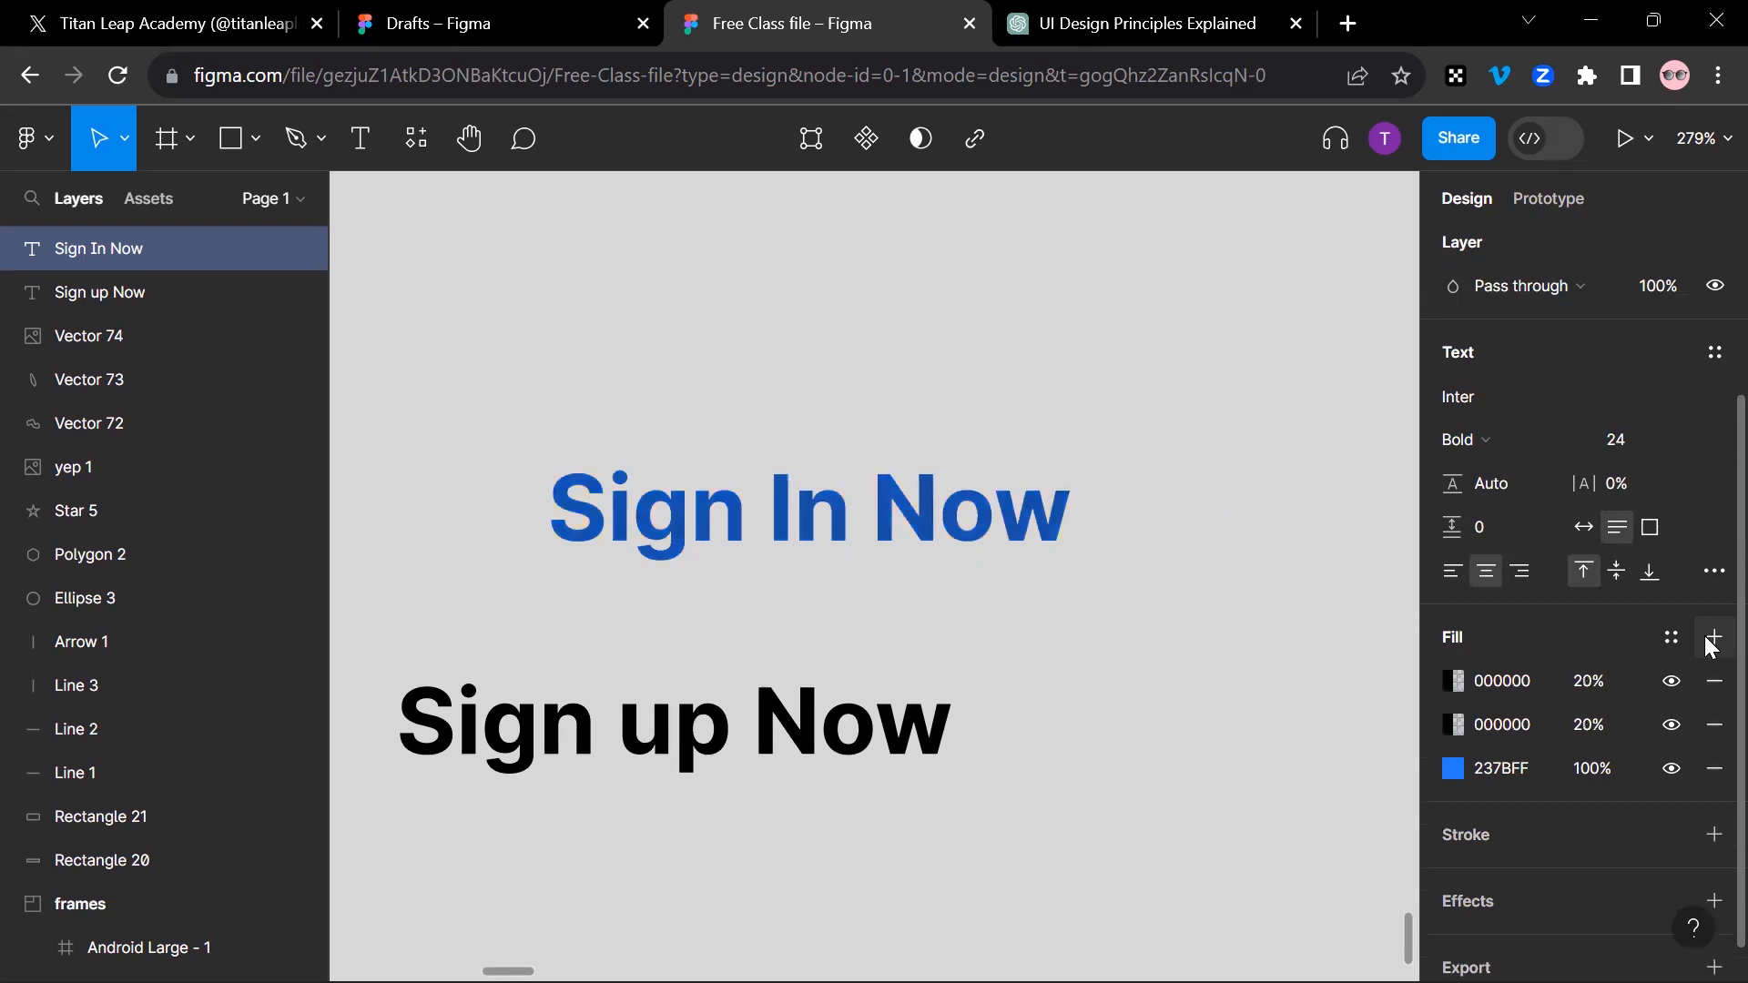
left_click(1713, 724)
left_click(1713, 725)
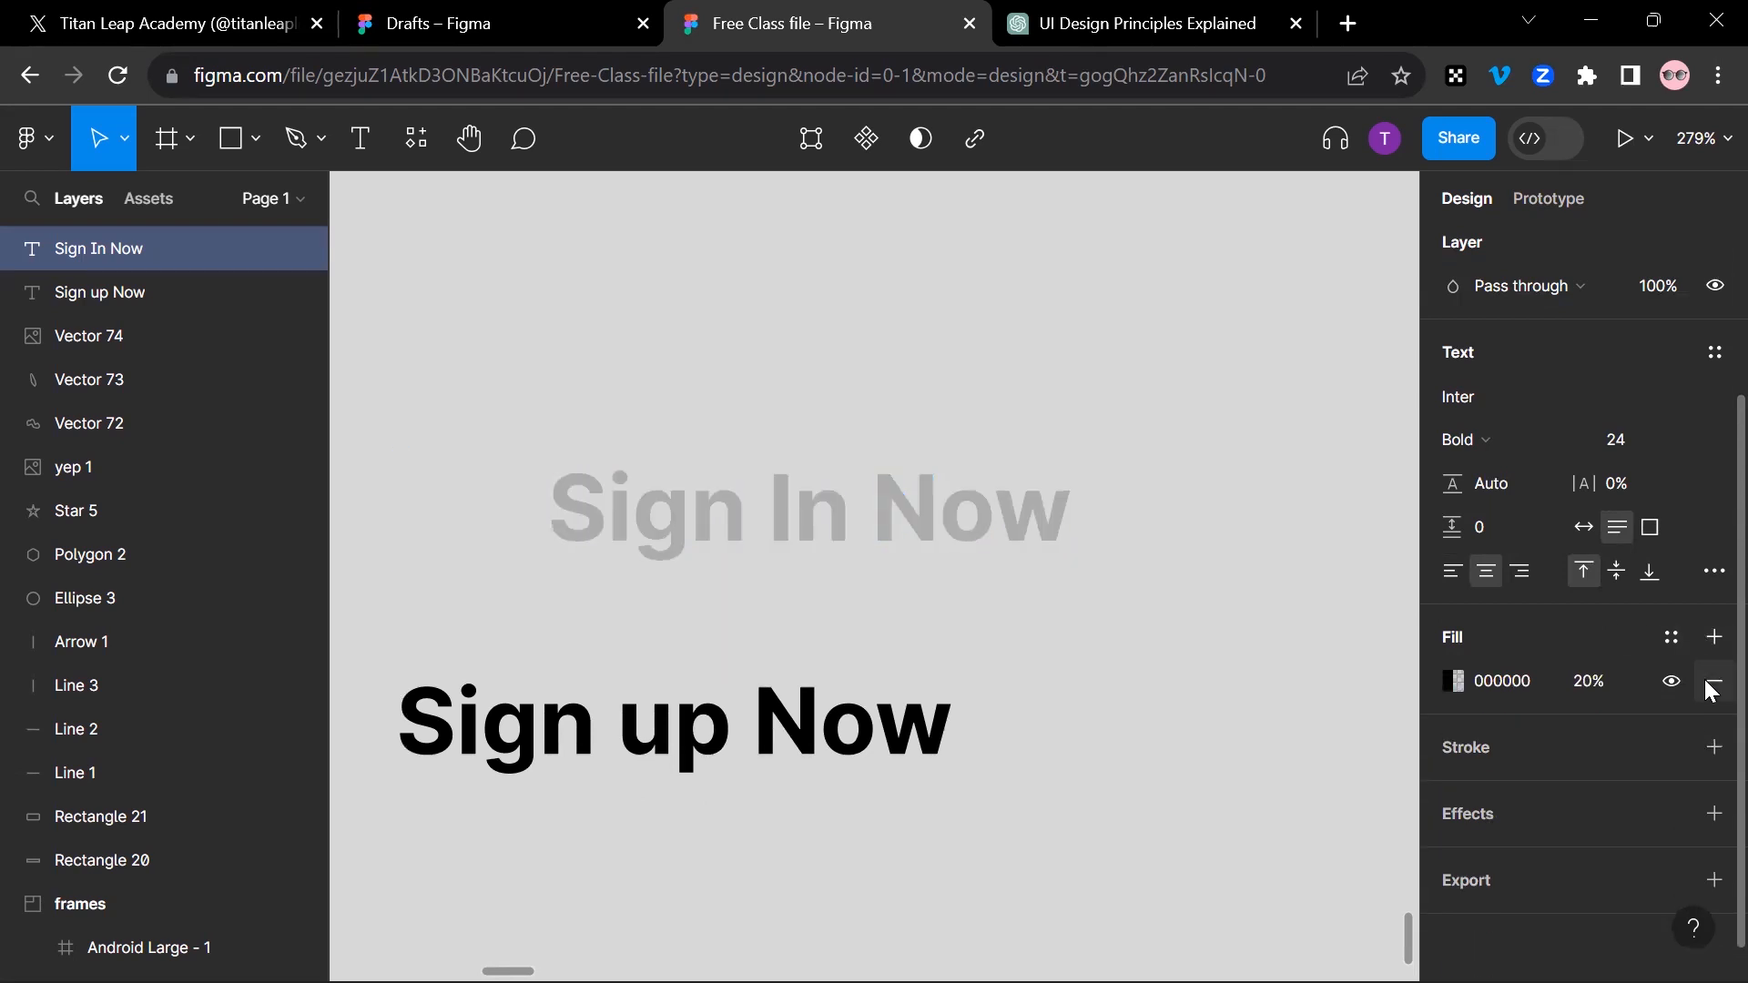
left_click(1712, 683)
Step: Add a new solid fill to the "Sign In Now" text and color it FF5353
left_click(1712, 639)
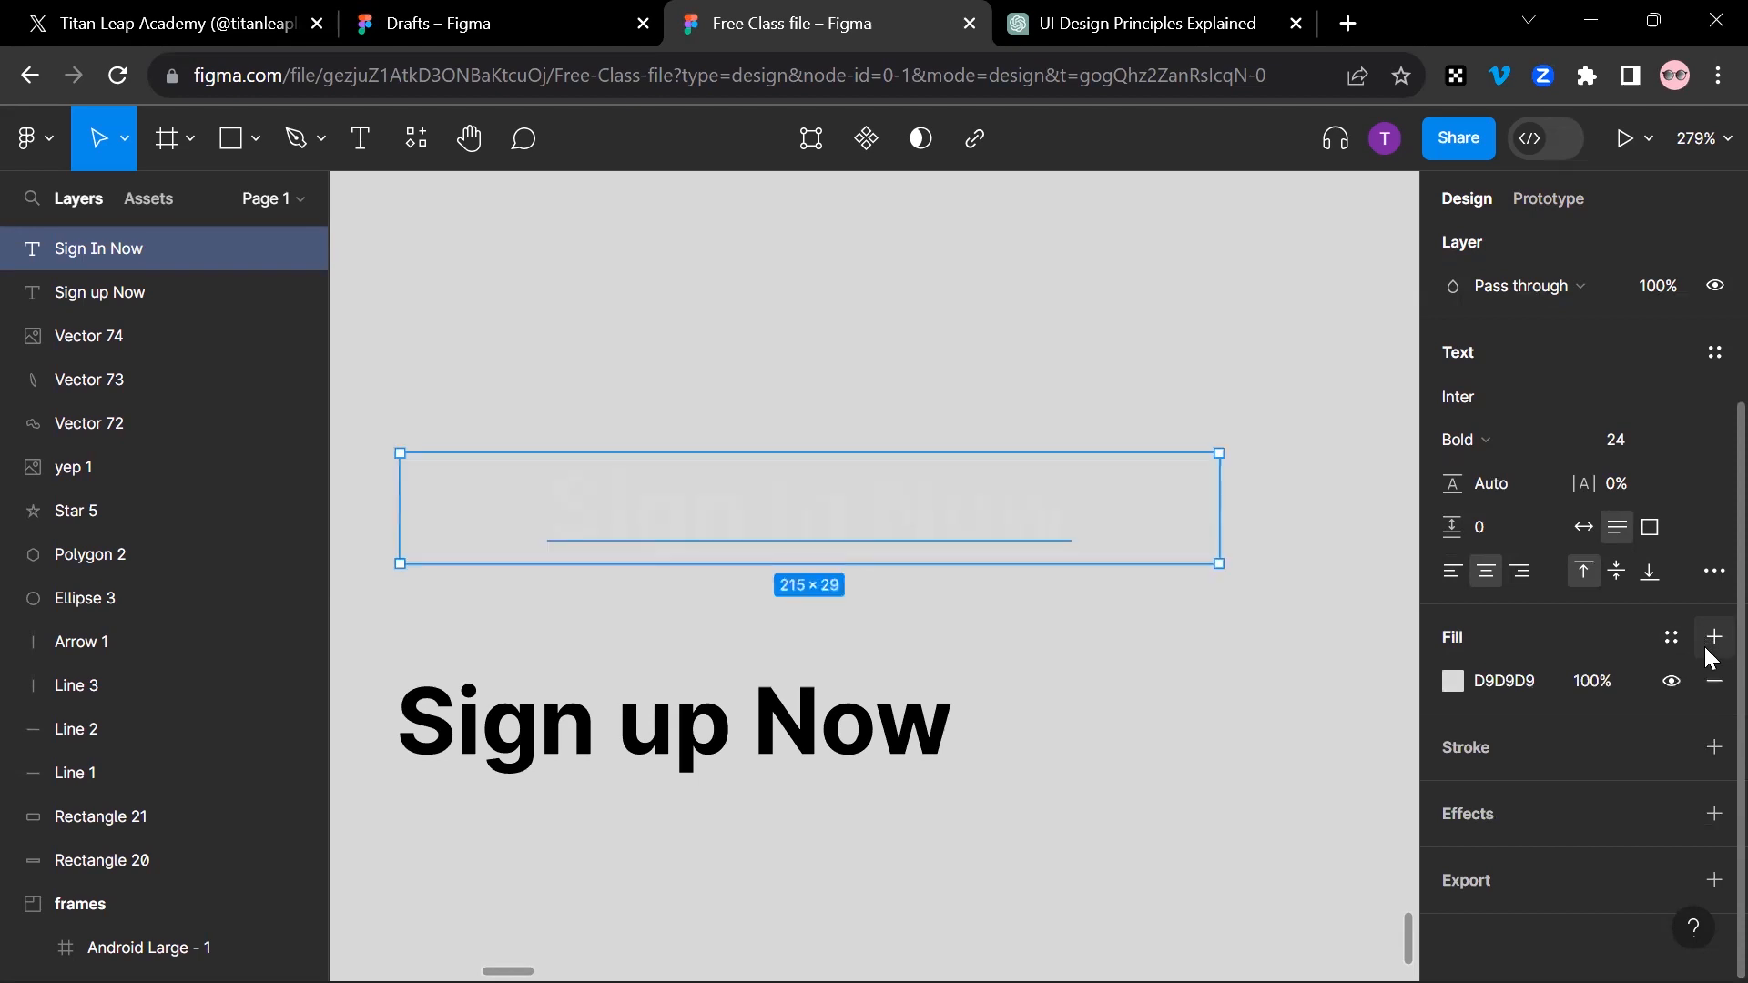
left_click(1450, 683)
left_click(1234, 508)
left_click(1312, 283)
left_click(1393, 198)
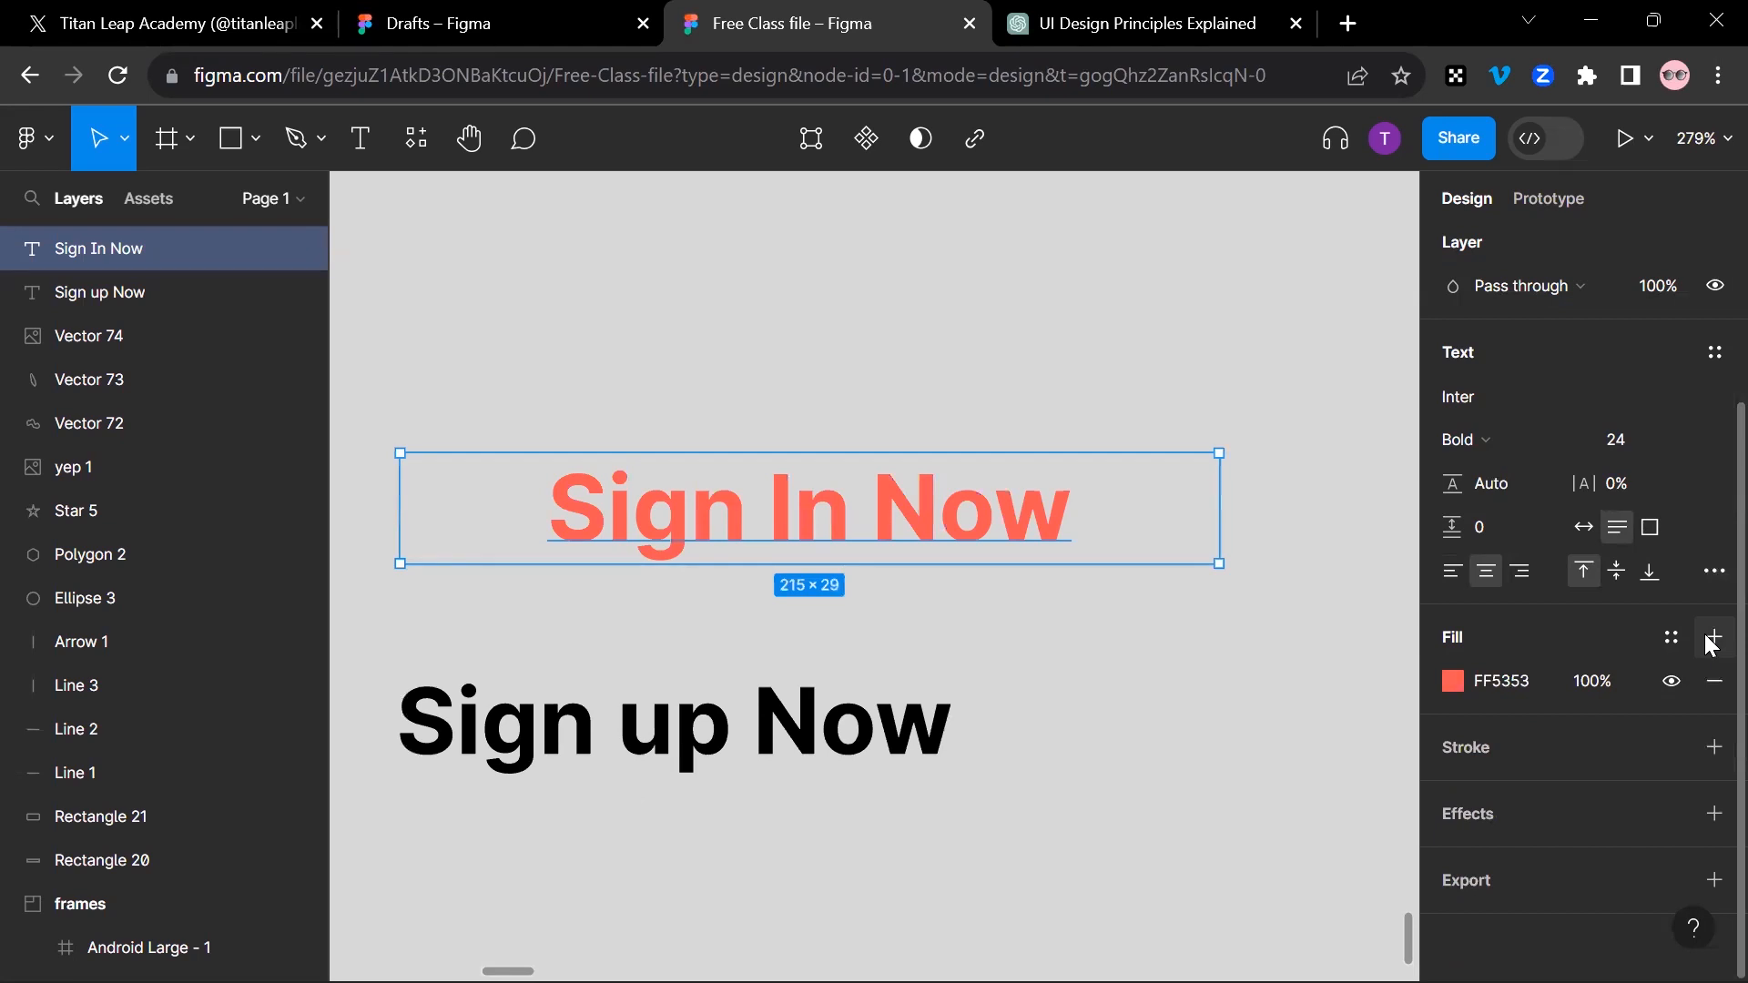
Step: Add a second fill above the red one, colored light pink FF9595 with 100% opacity
left_click(1711, 639)
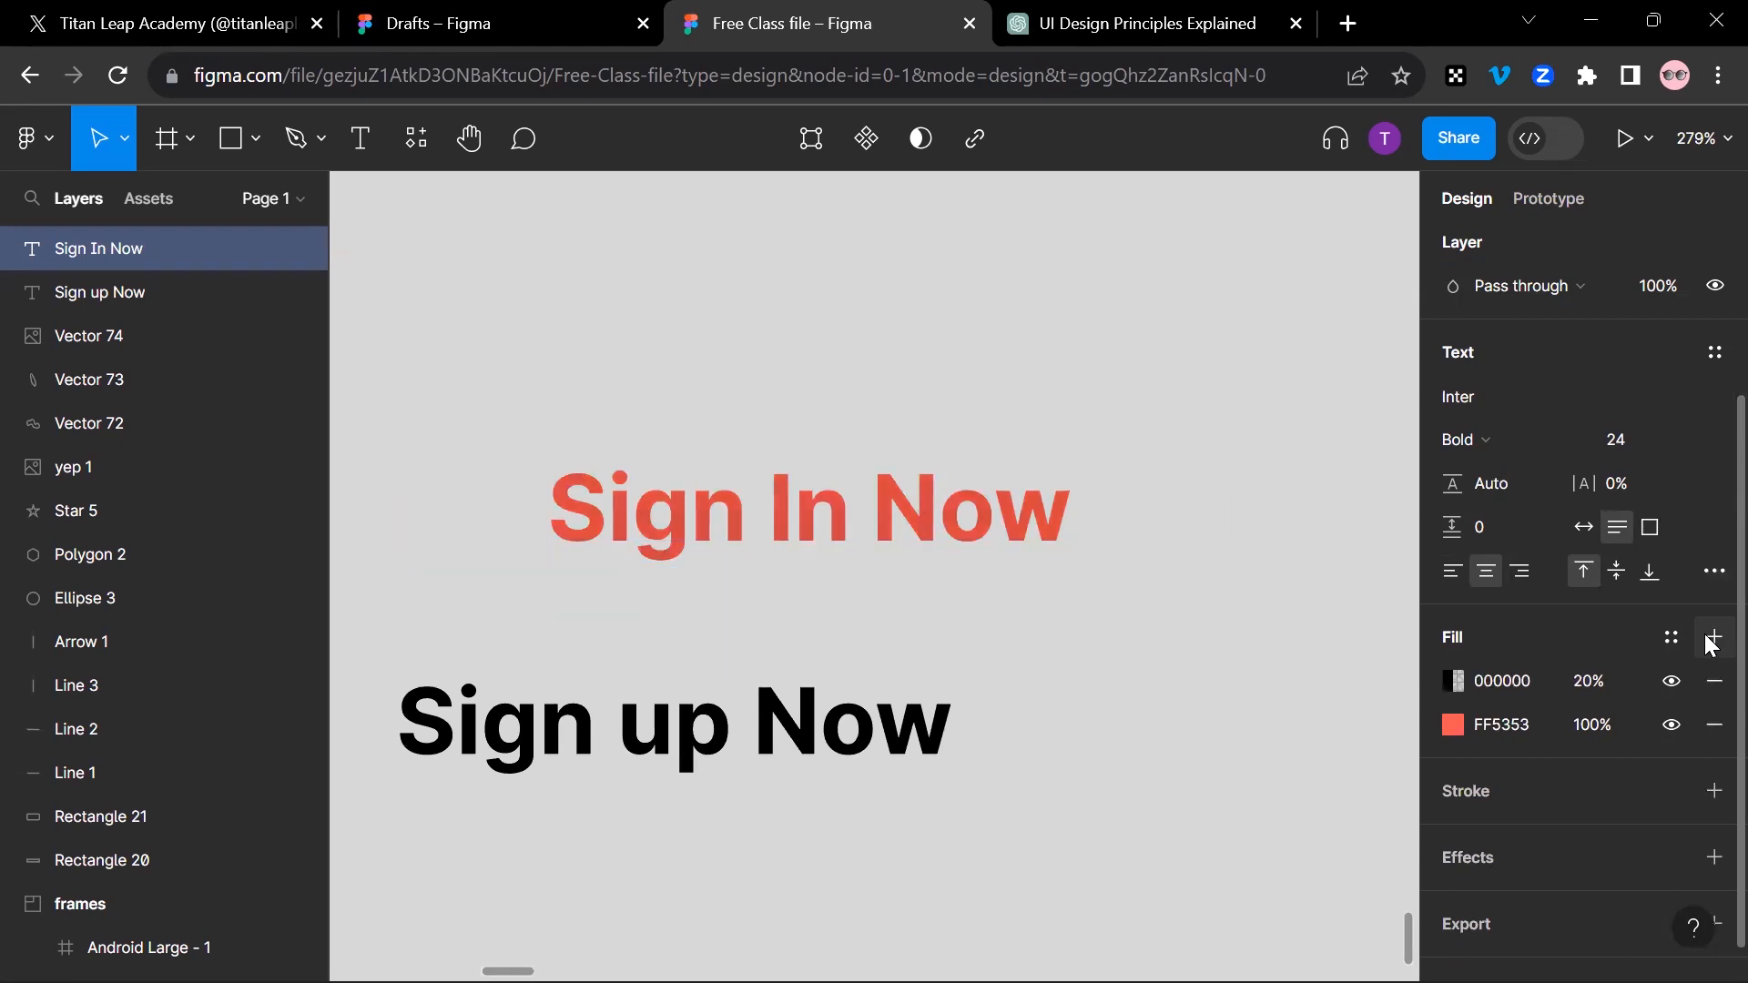
left_click(1454, 681)
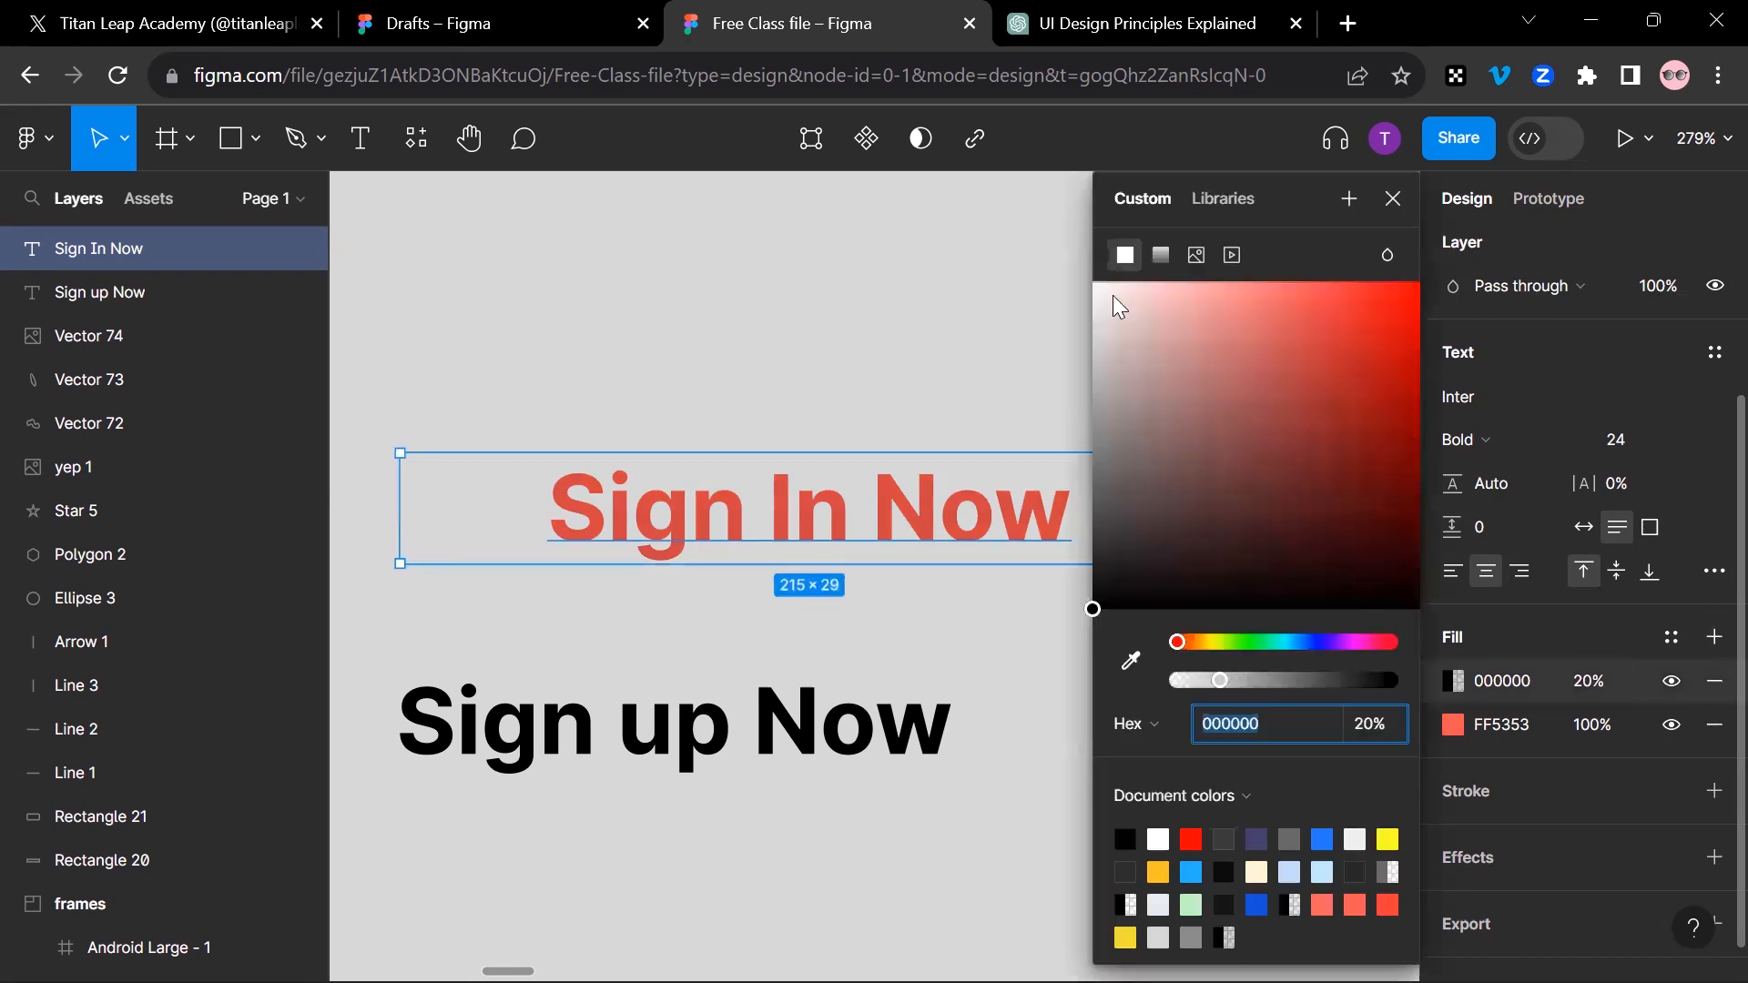
left_click(1202, 477)
left_click_drag(1134, 315, 1229, 219)
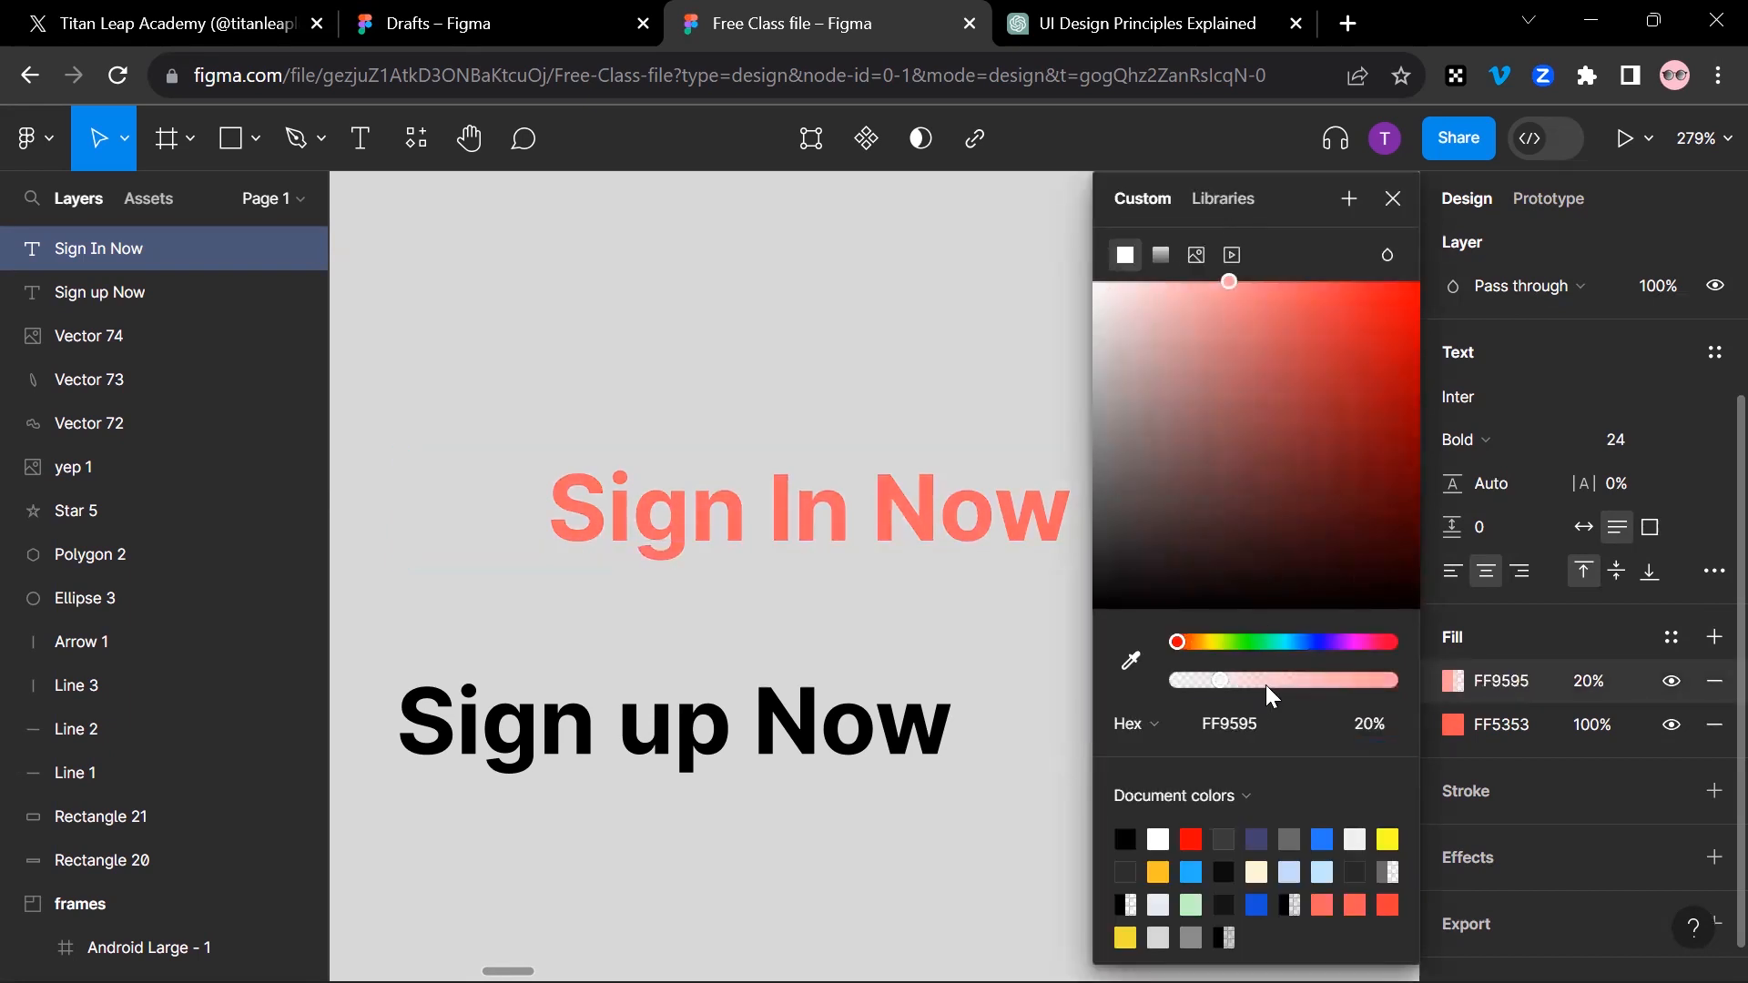
left_click_drag(1265, 682, 1402, 683)
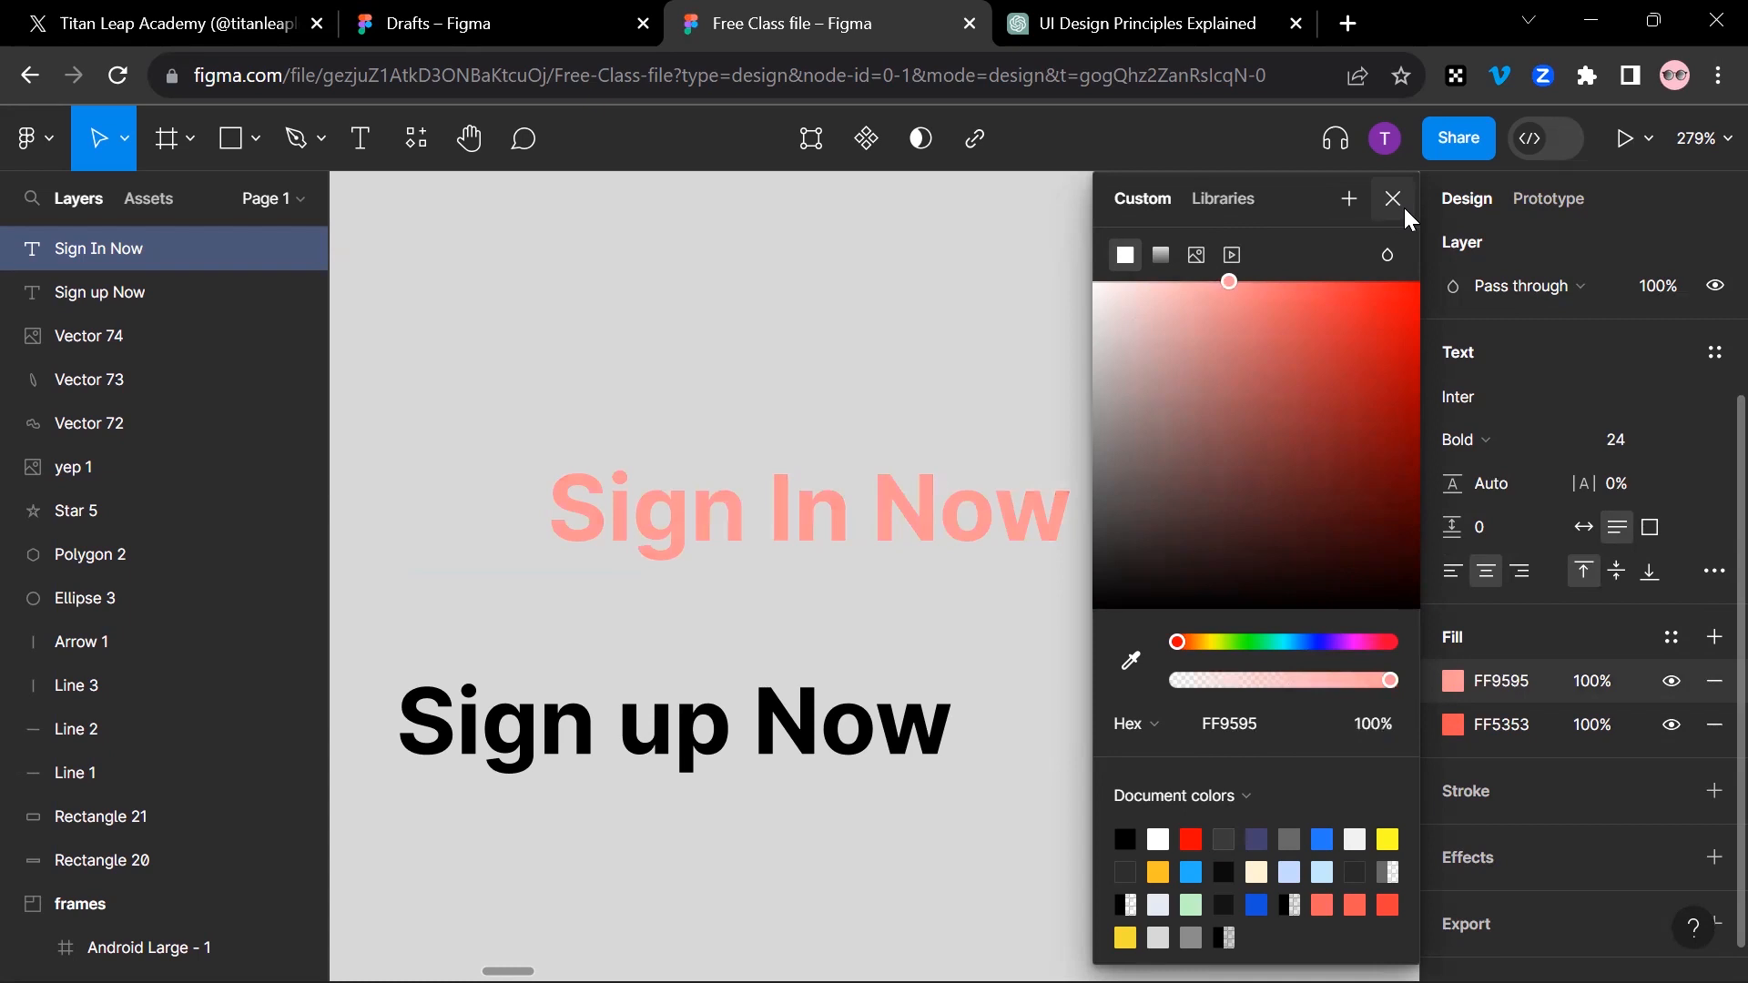
left_click(1405, 212)
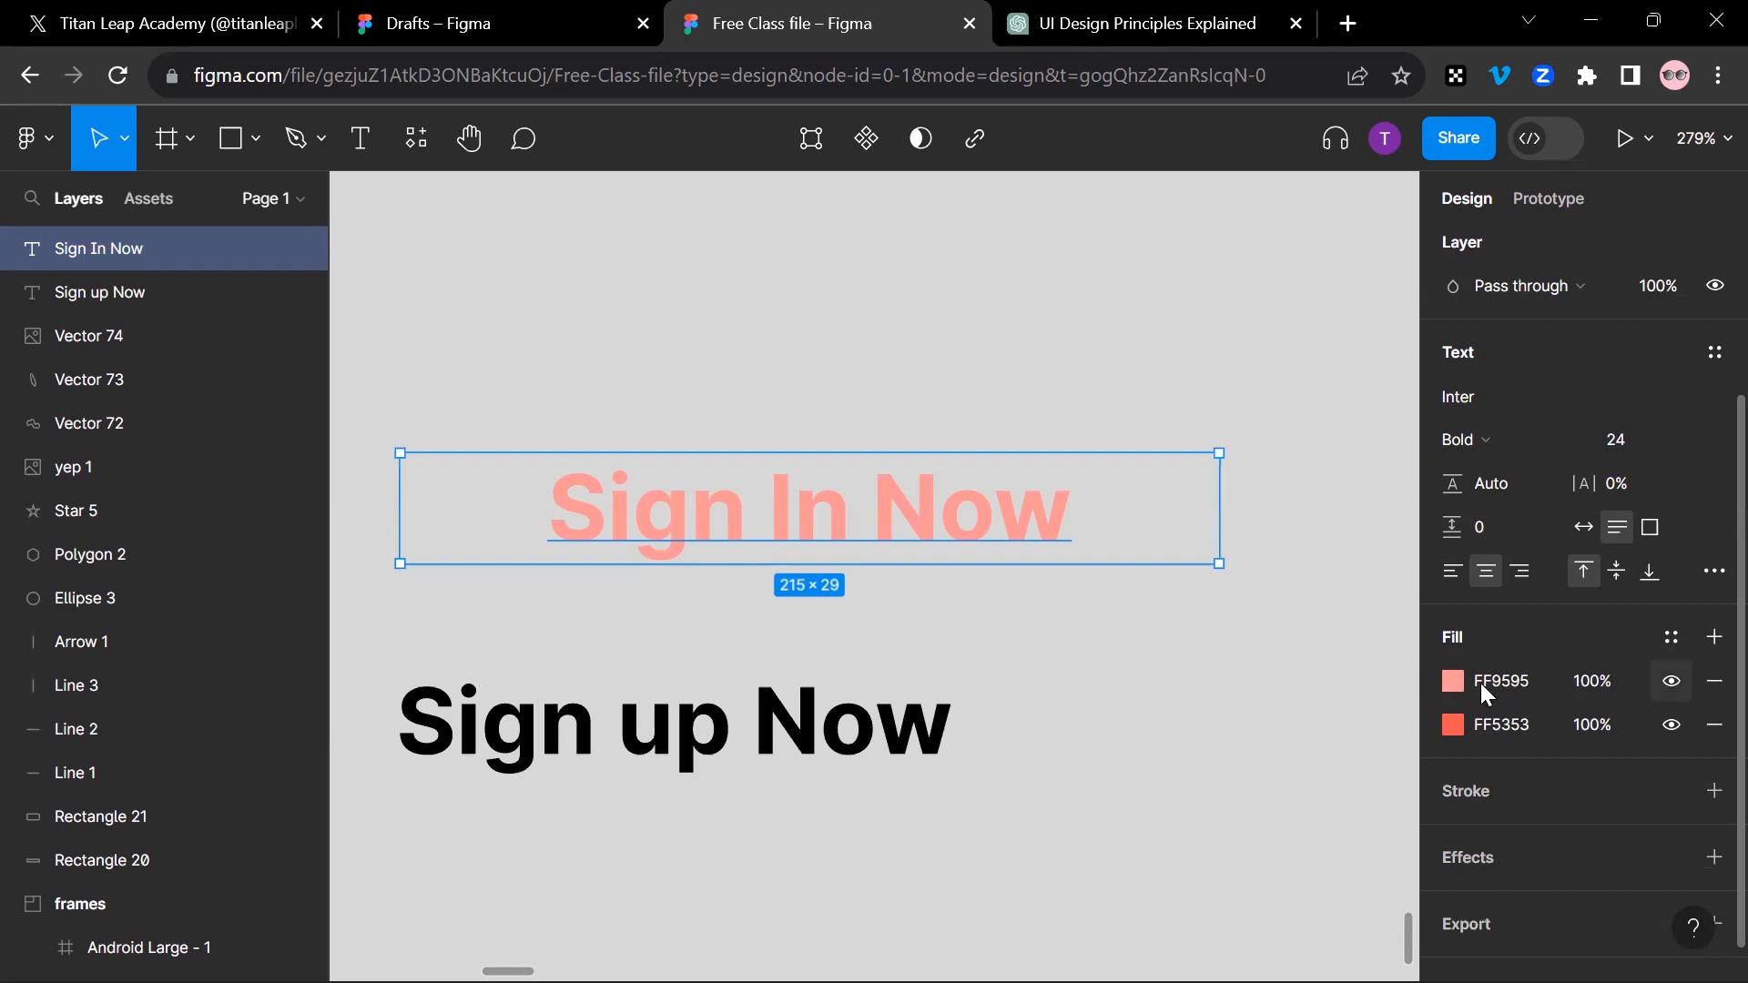
Step: Change the upper fill of the "Sign In Now" text to the blue 587DFF
left_click(1454, 685)
left_click(1305, 287)
left_click_drag(1308, 284, 1308, 282)
left_click(1311, 642)
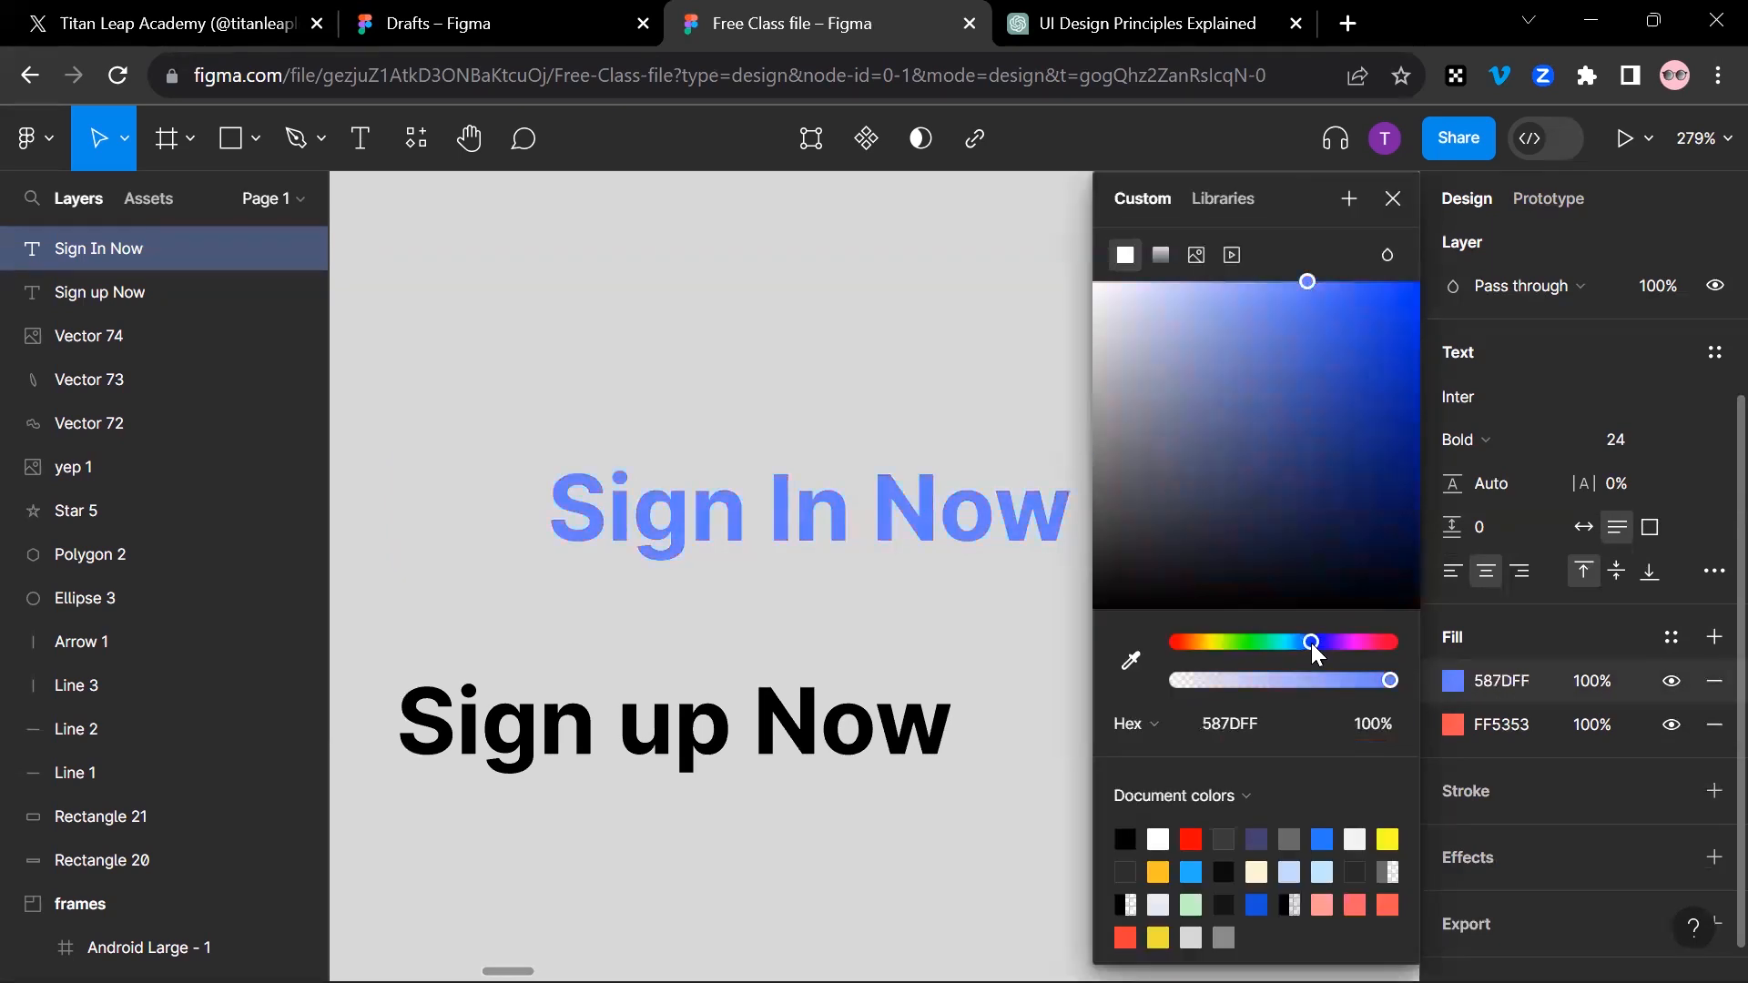
left_click(1393, 200)
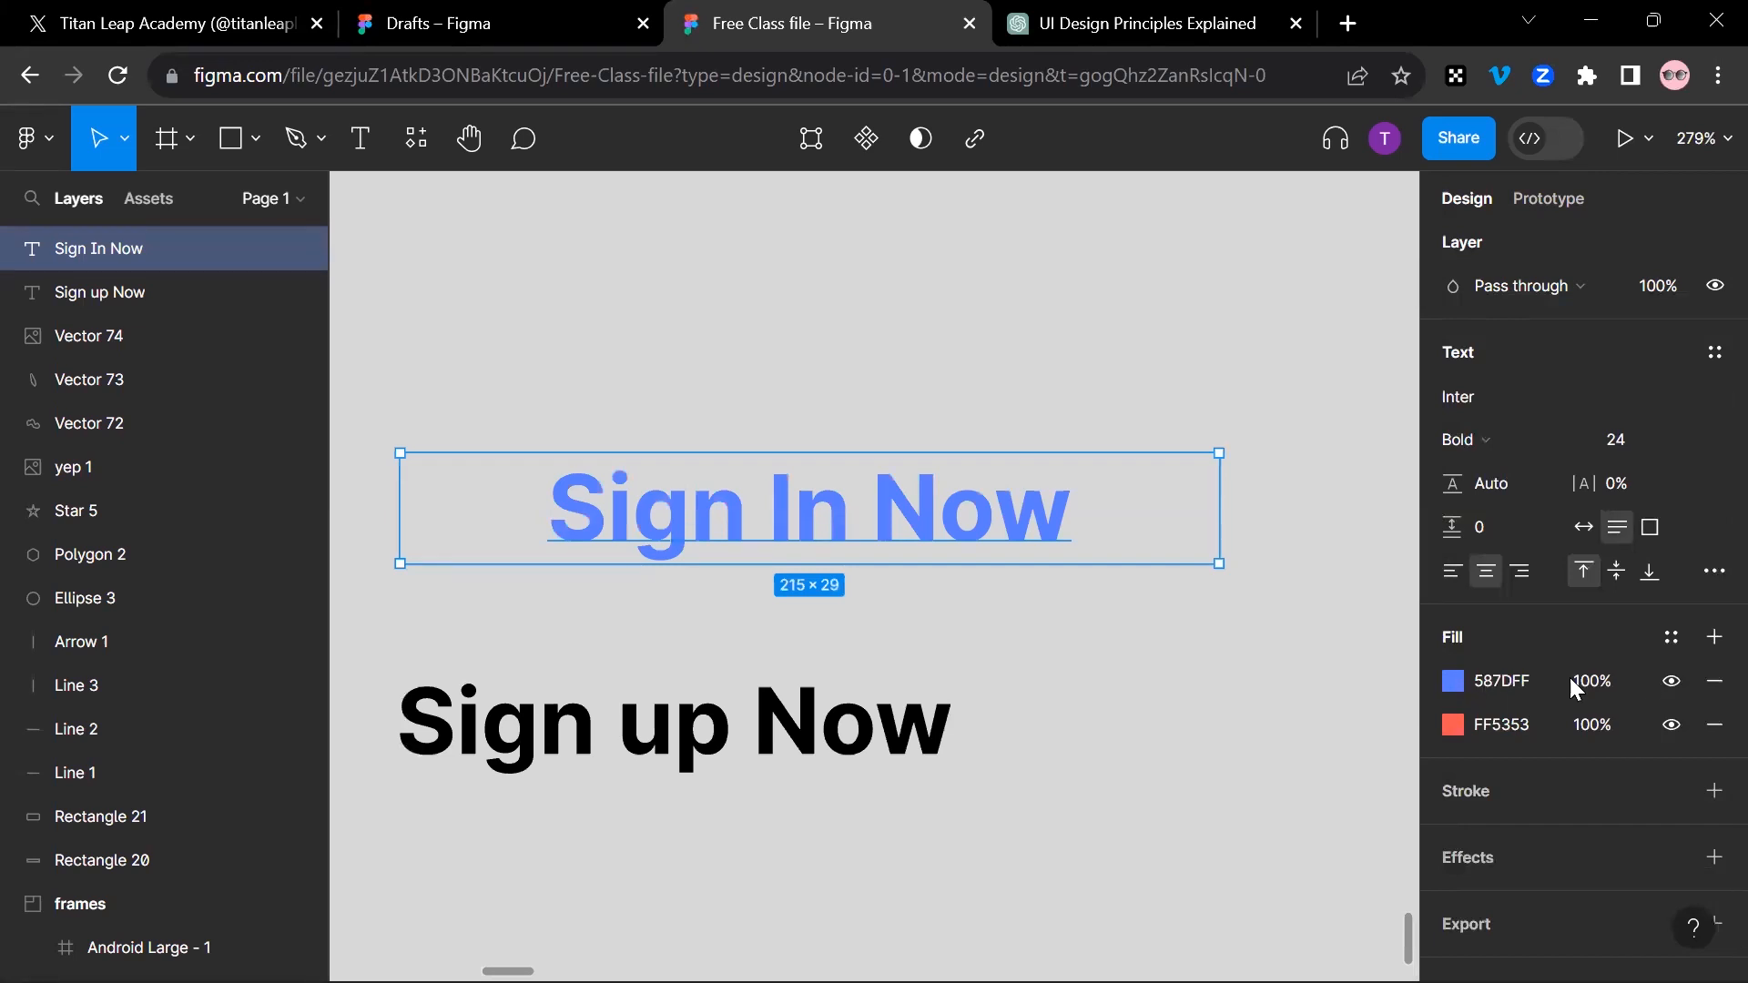
Step: Toggle the visibility of the blue and red fills to compare them, leaving both shown
left_click(1673, 682)
left_click(1674, 681)
left_click(1673, 681)
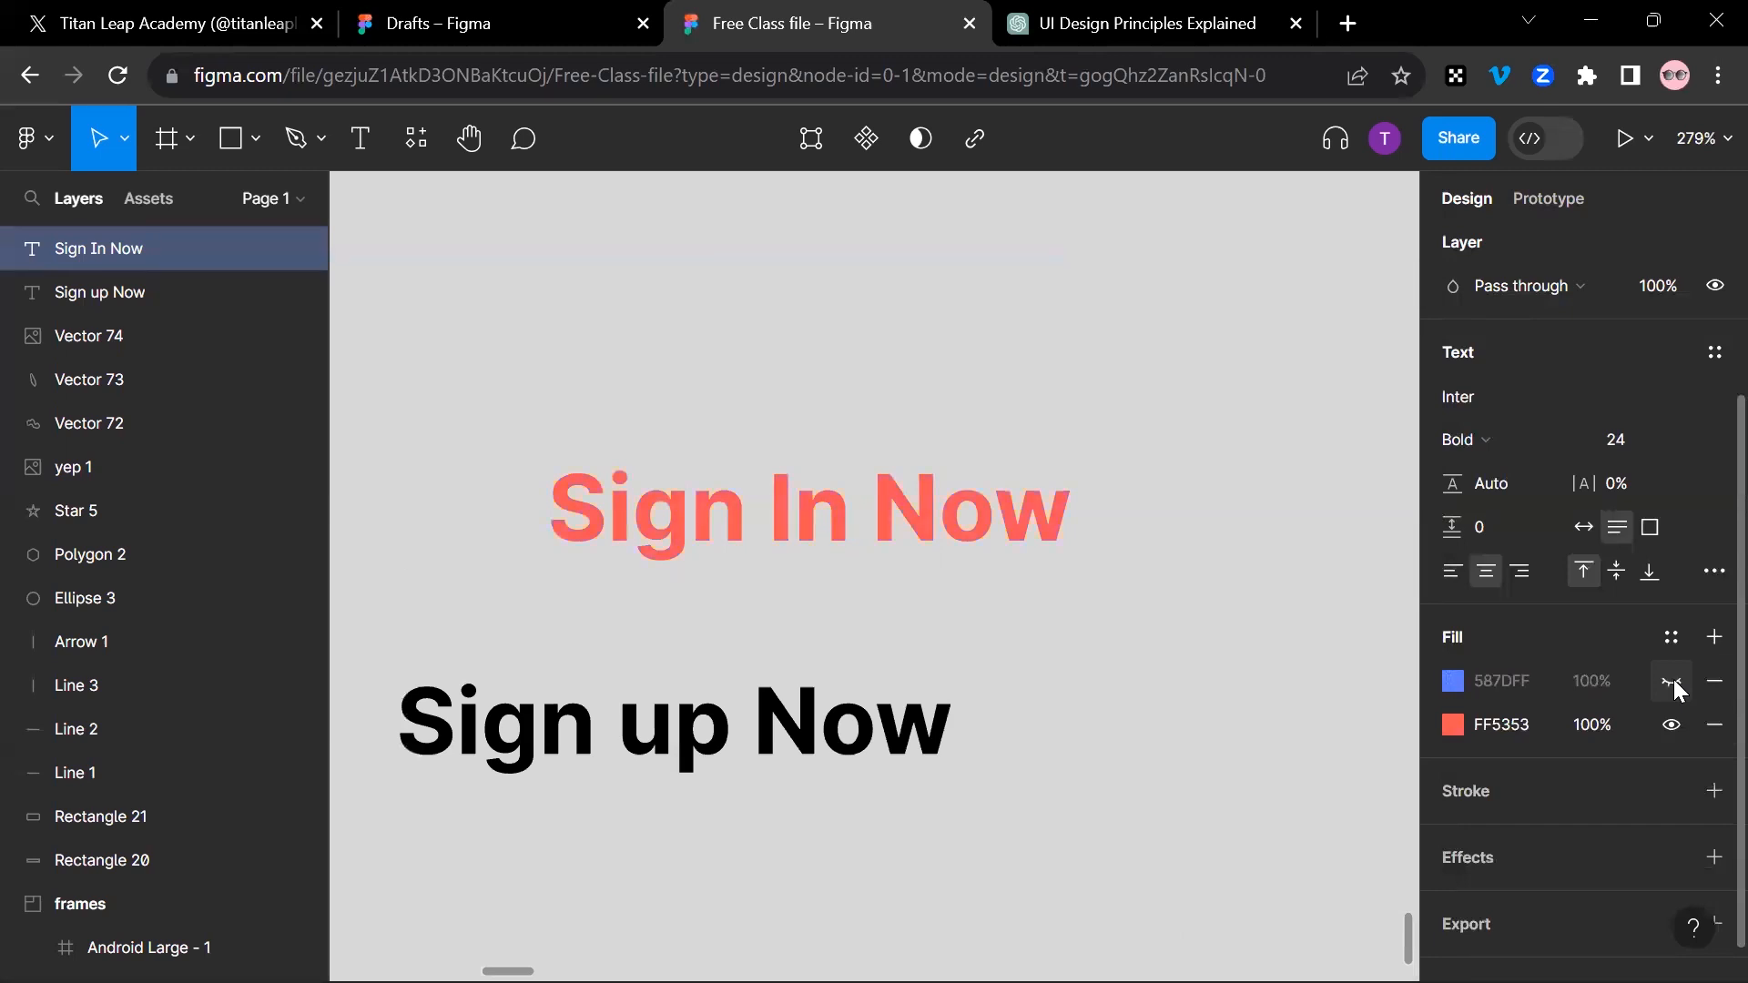
left_click(1666, 725)
left_click(1670, 728)
left_click(1673, 683)
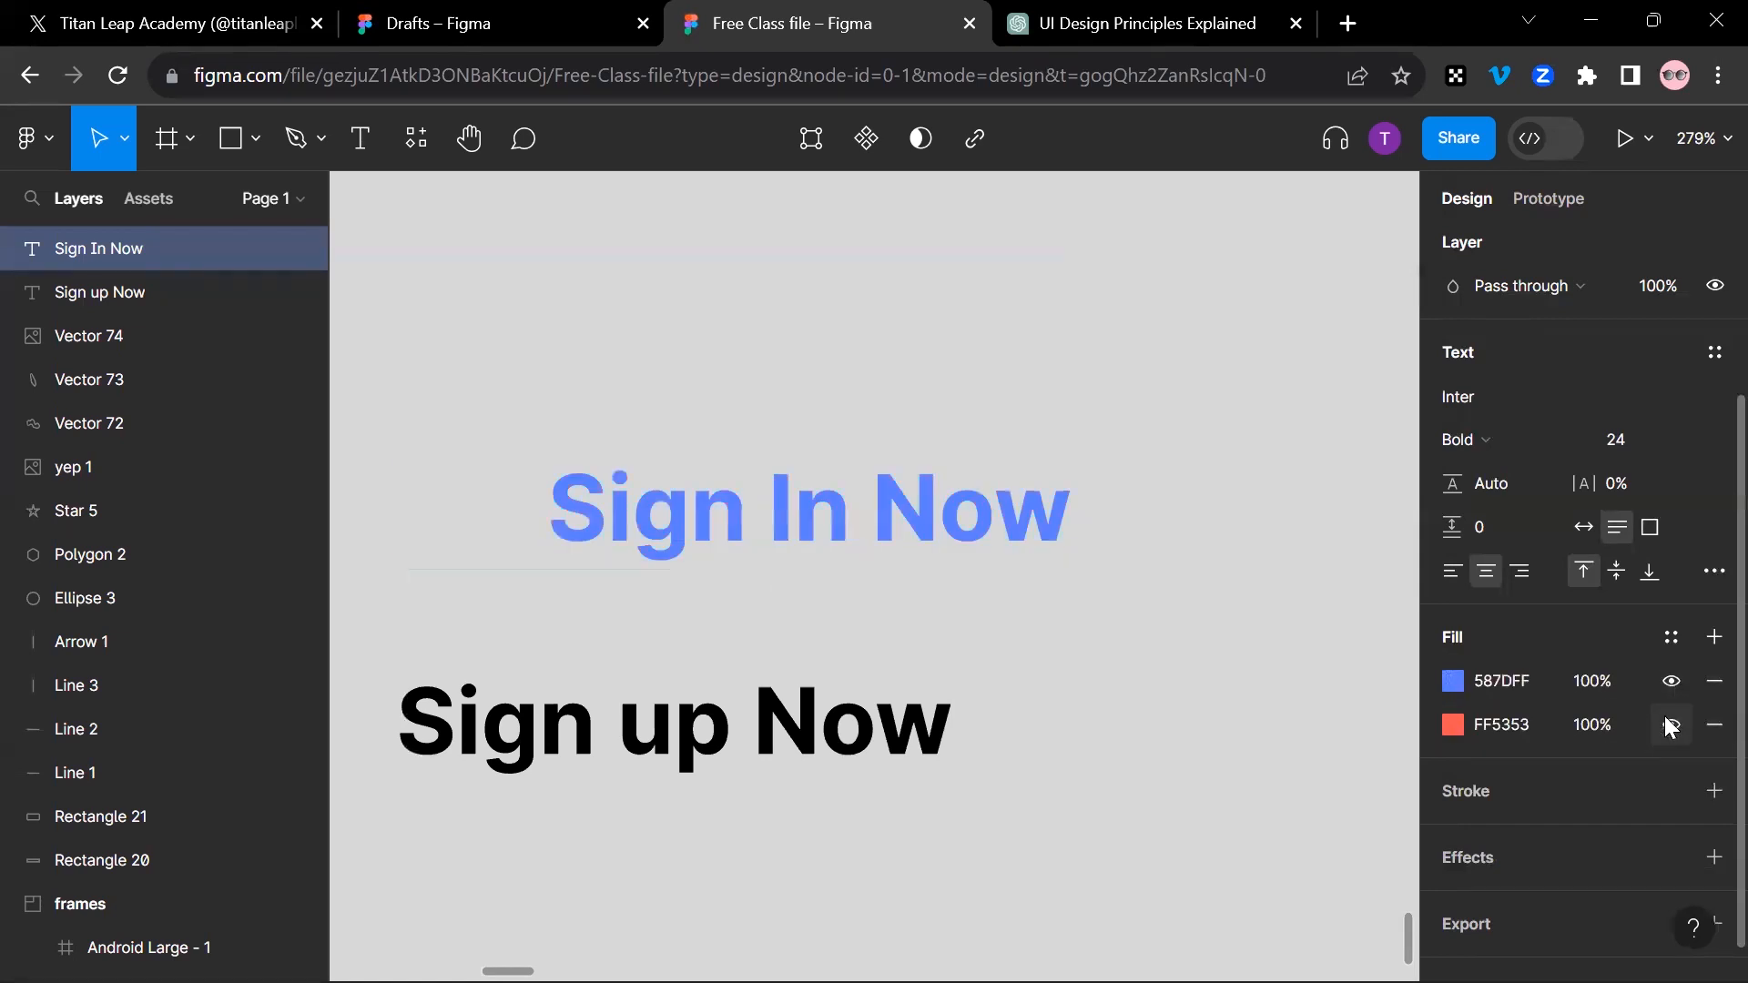
left_click(1672, 726)
left_click(1674, 728)
left_click(1674, 682)
left_click(1674, 683)
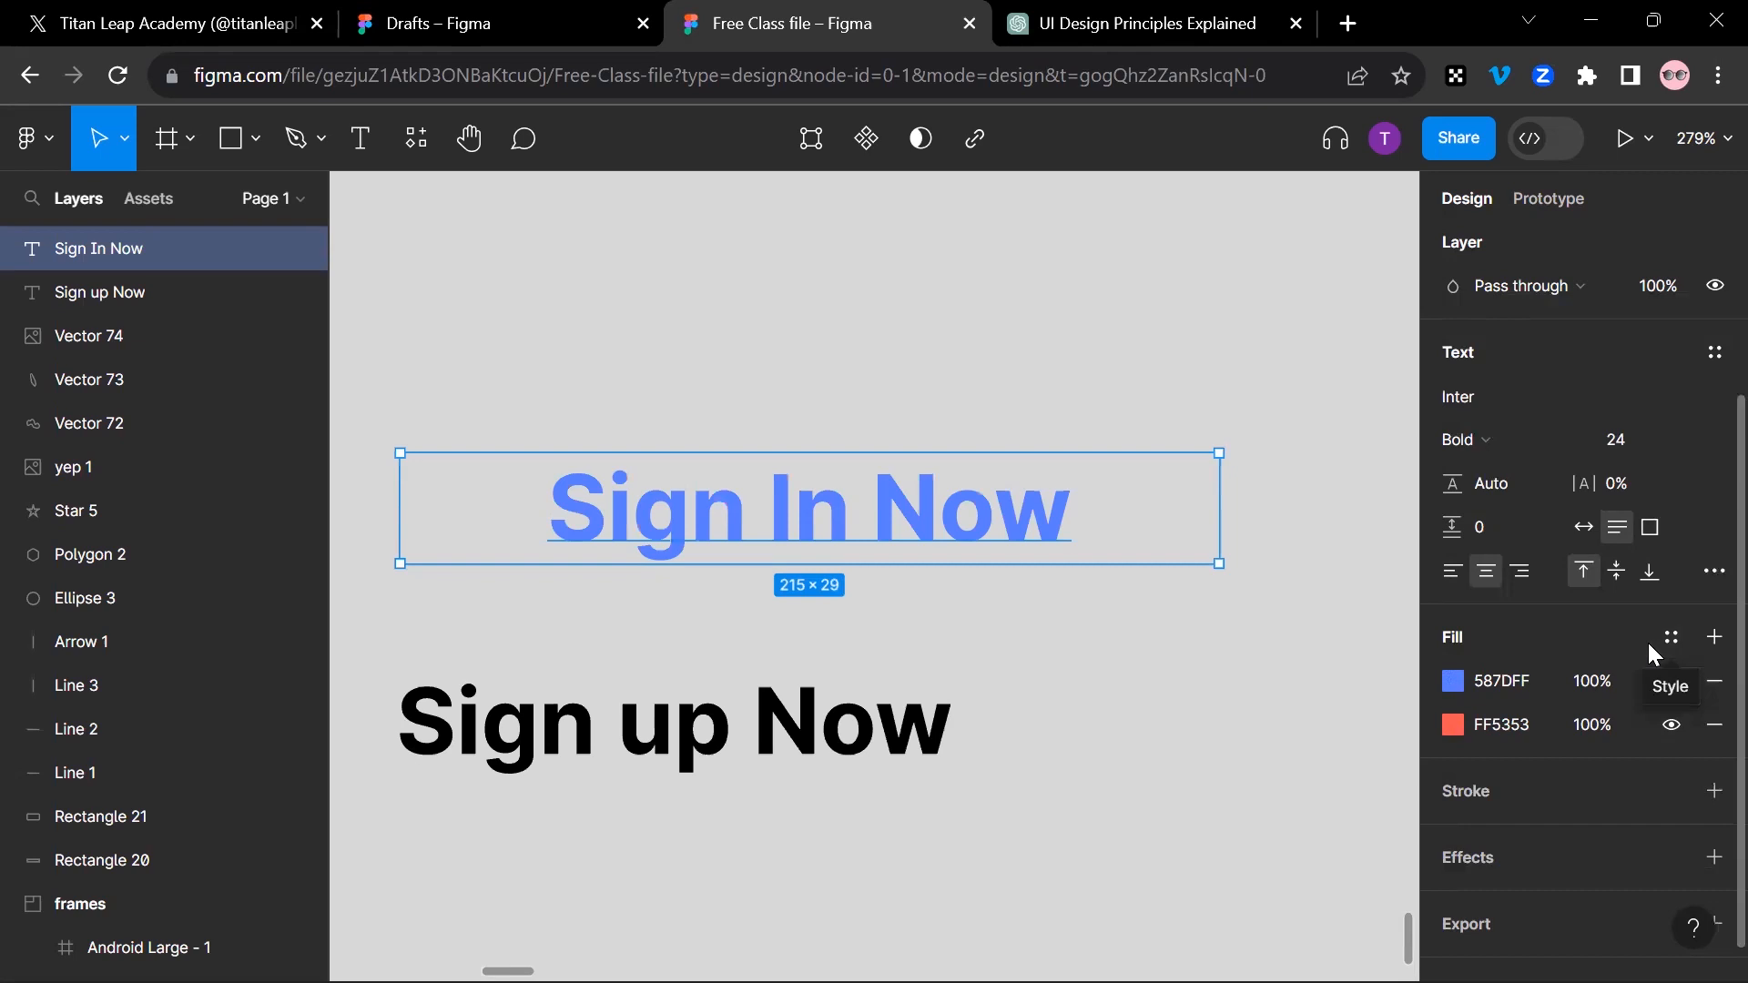
Step: Recolor the upper fill of the "Sign In Now" text to the bright purple BA28FF
left_click(1452, 684)
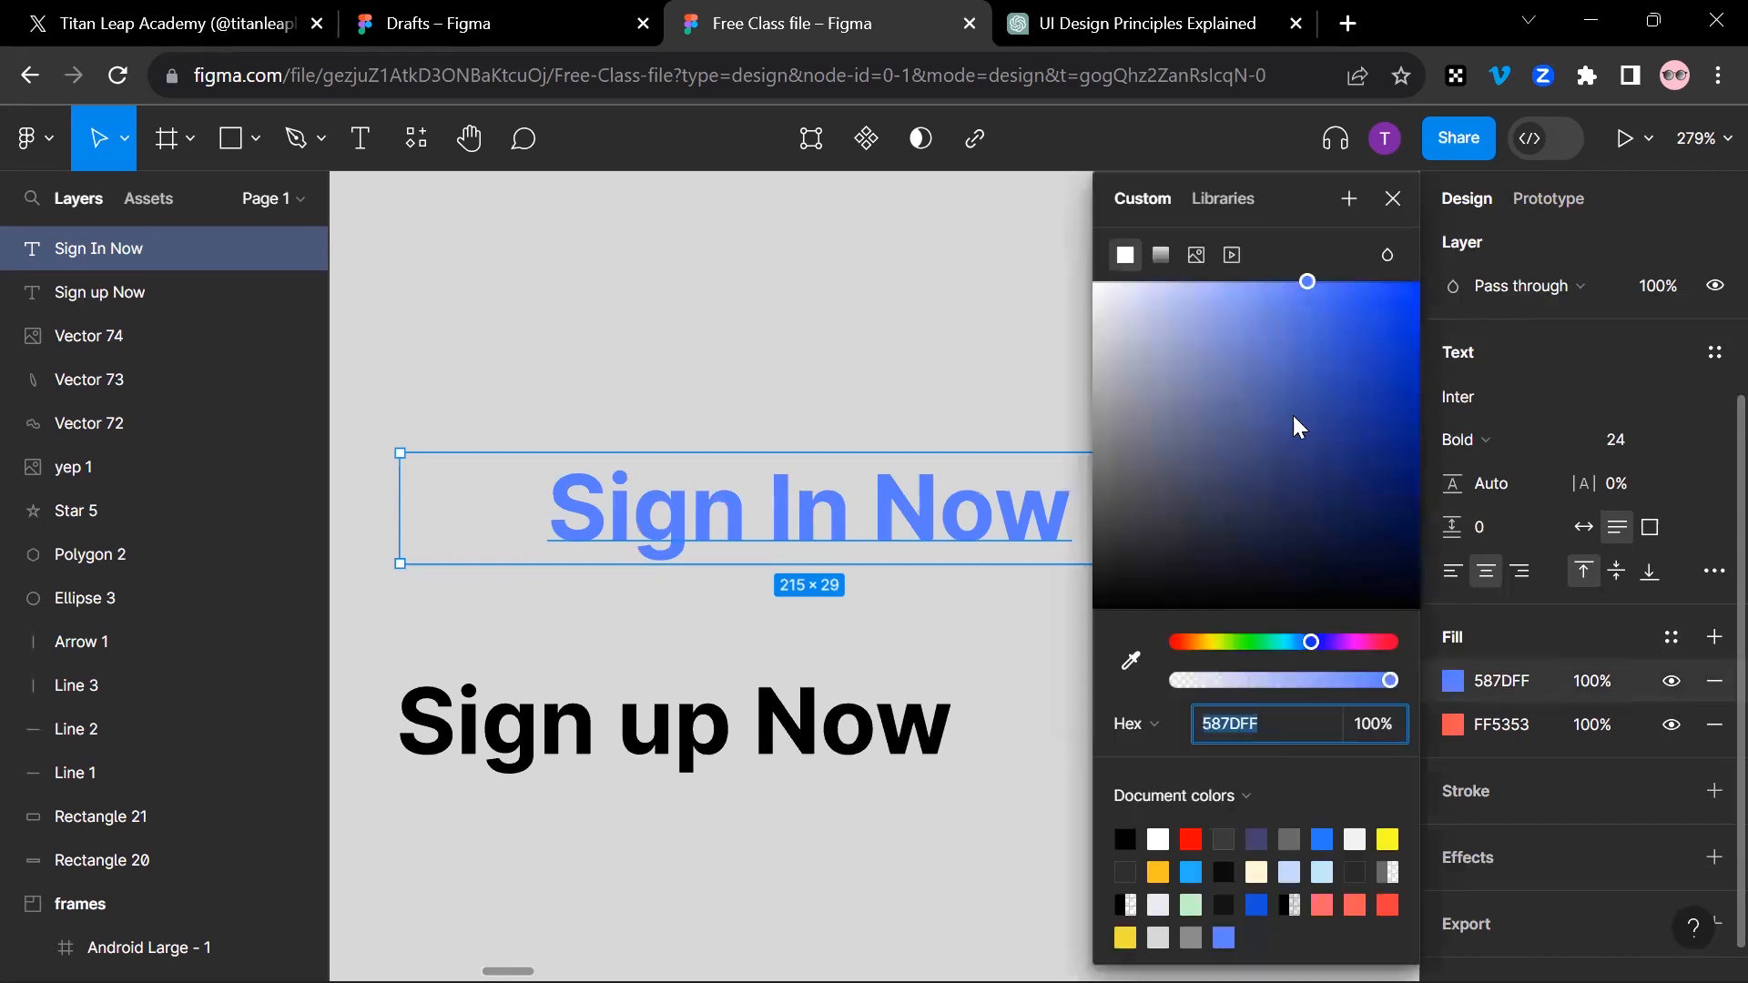
left_click(1324, 307)
left_click(1343, 641)
left_click_drag(1366, 310, 1369, 245)
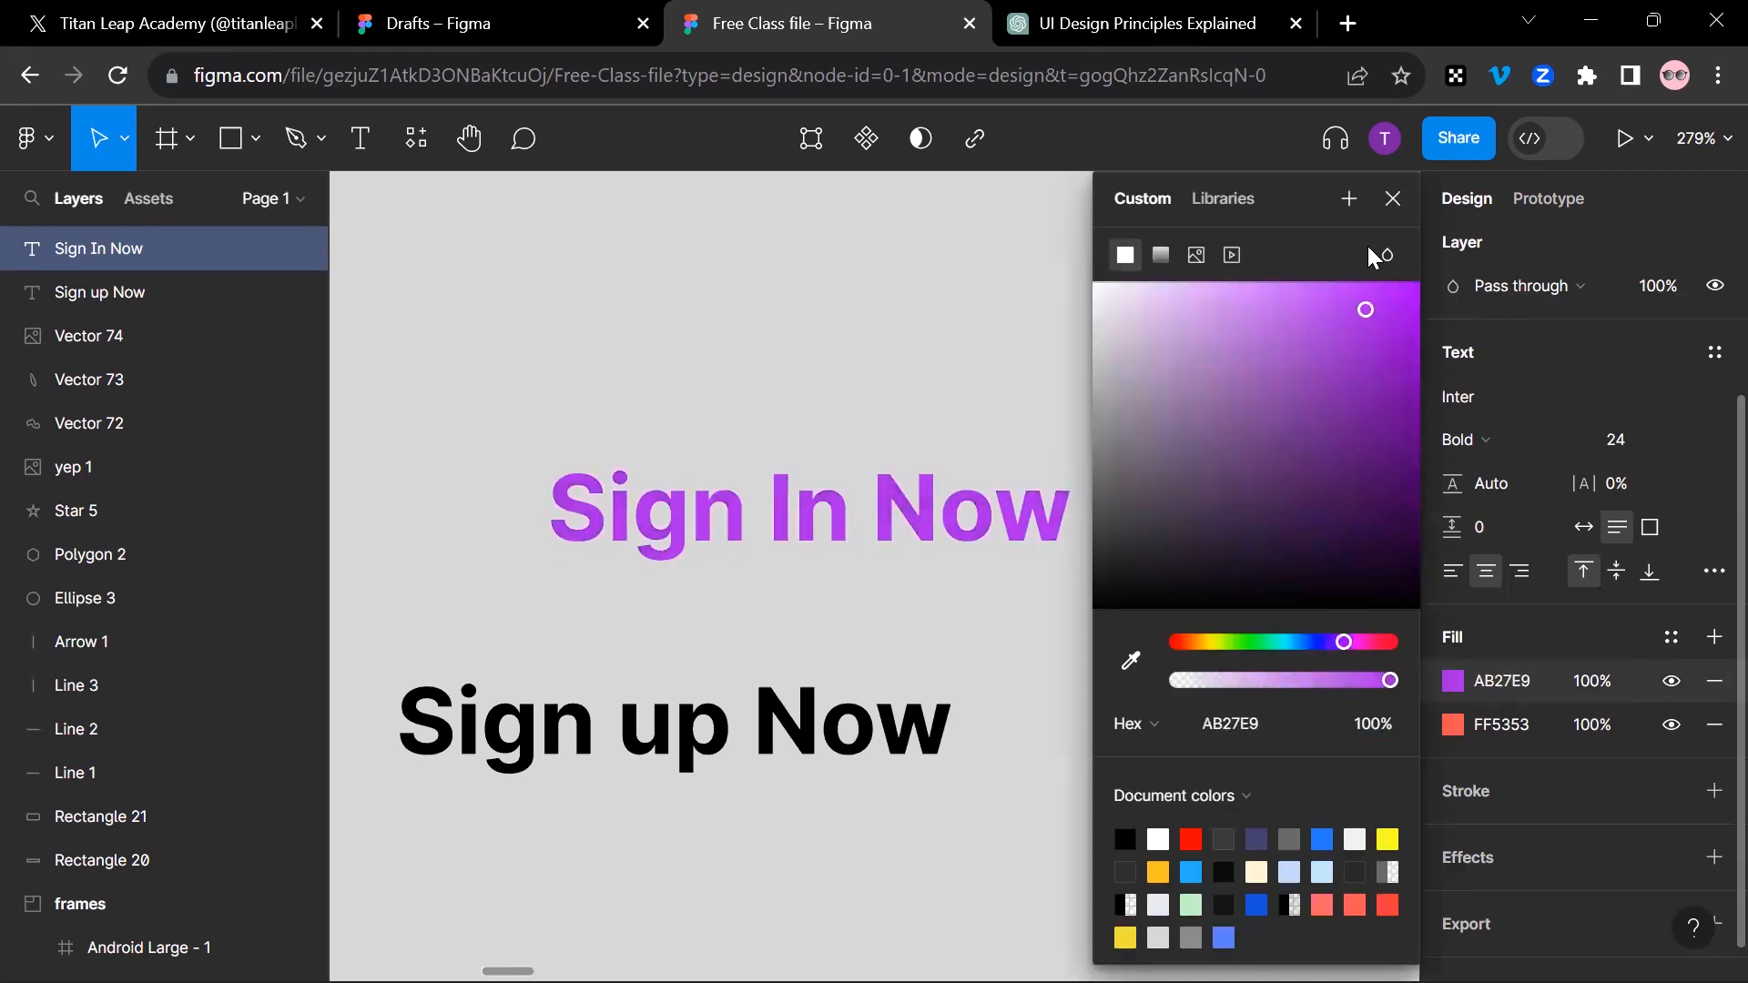
left_click(1383, 204)
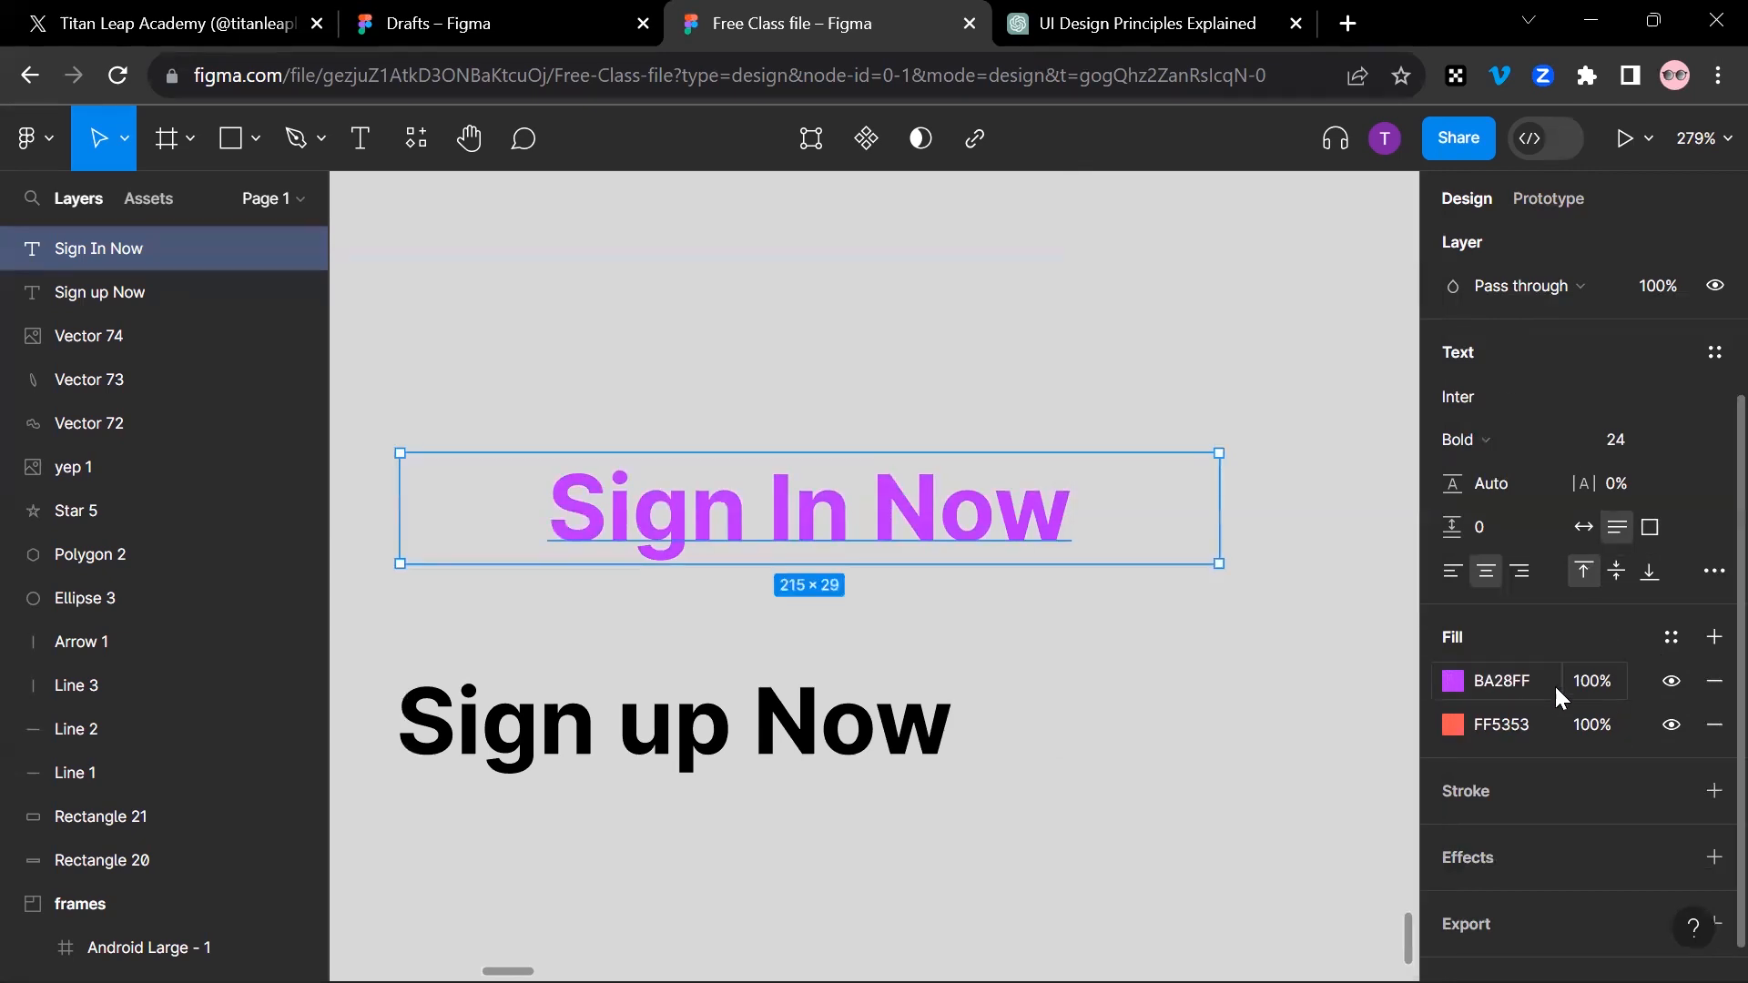
Step: Try the opacity setting of the purple fill and leave it at 100%
left_click(1454, 683)
left_click_drag(1391, 680, 1531, 688)
left_click(1393, 199)
Step: Add a black outside stroke of width 1 to the purple "Sign In Now" text, then remove it
left_click(1715, 791)
scroll(1584, 722, "down", 2)
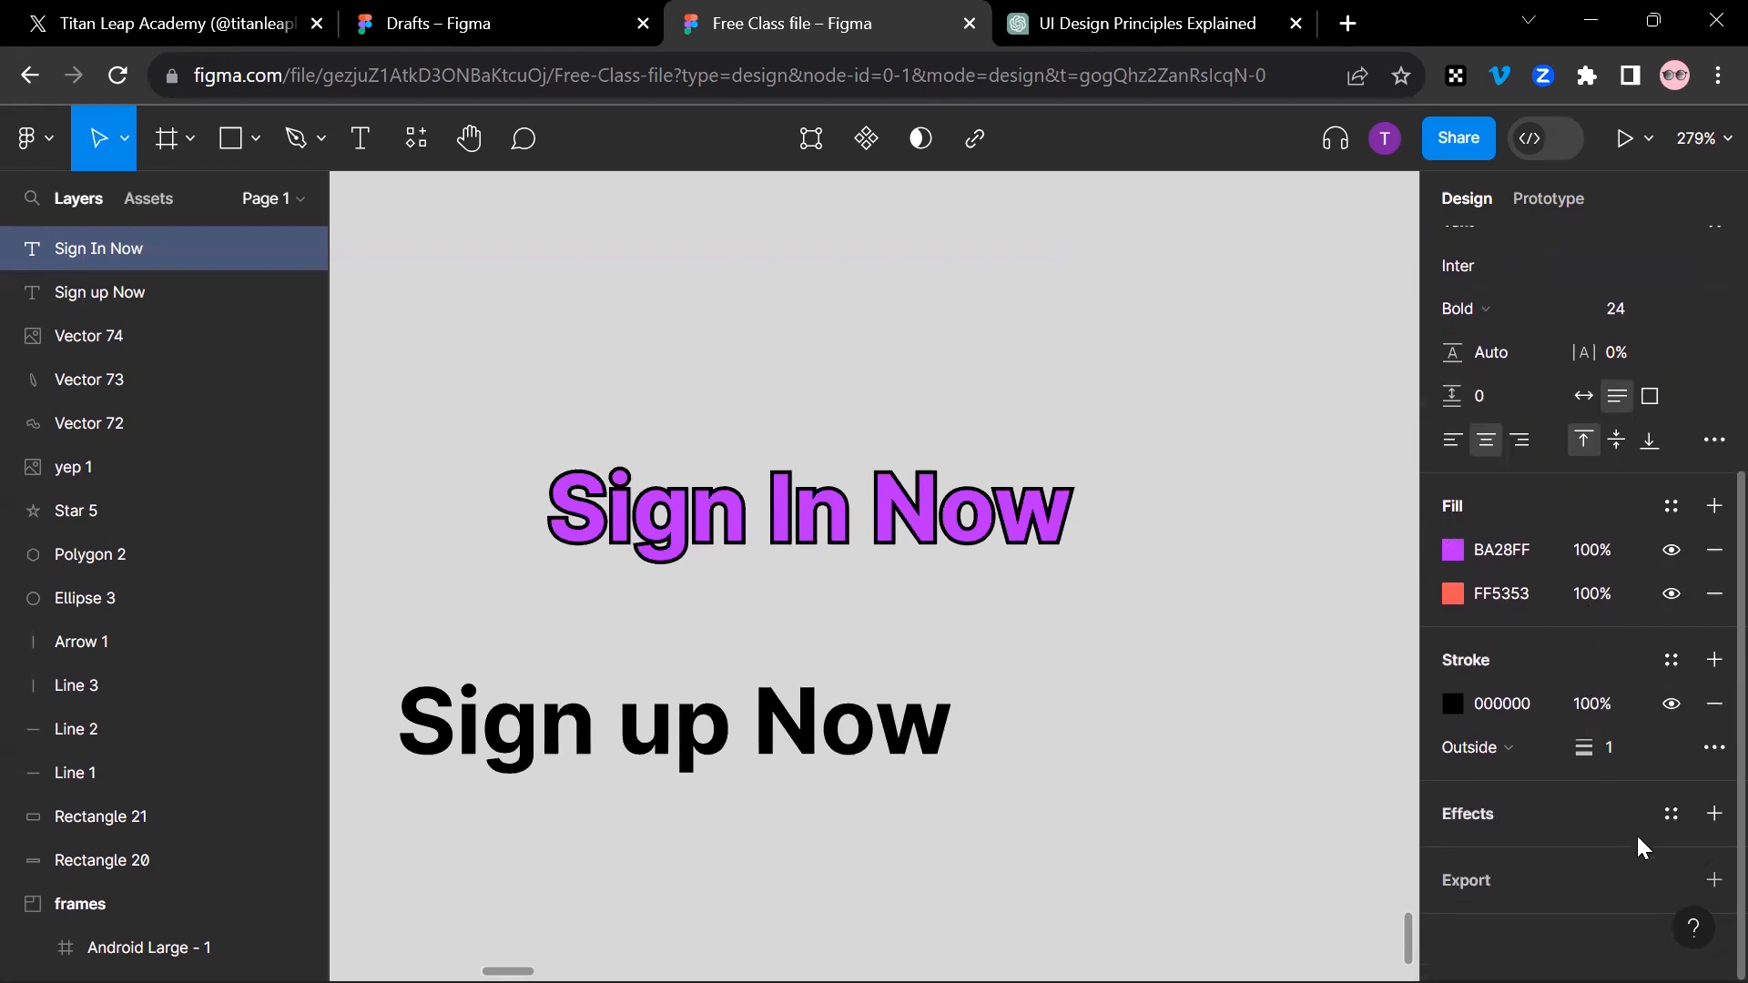
left_click(1715, 704)
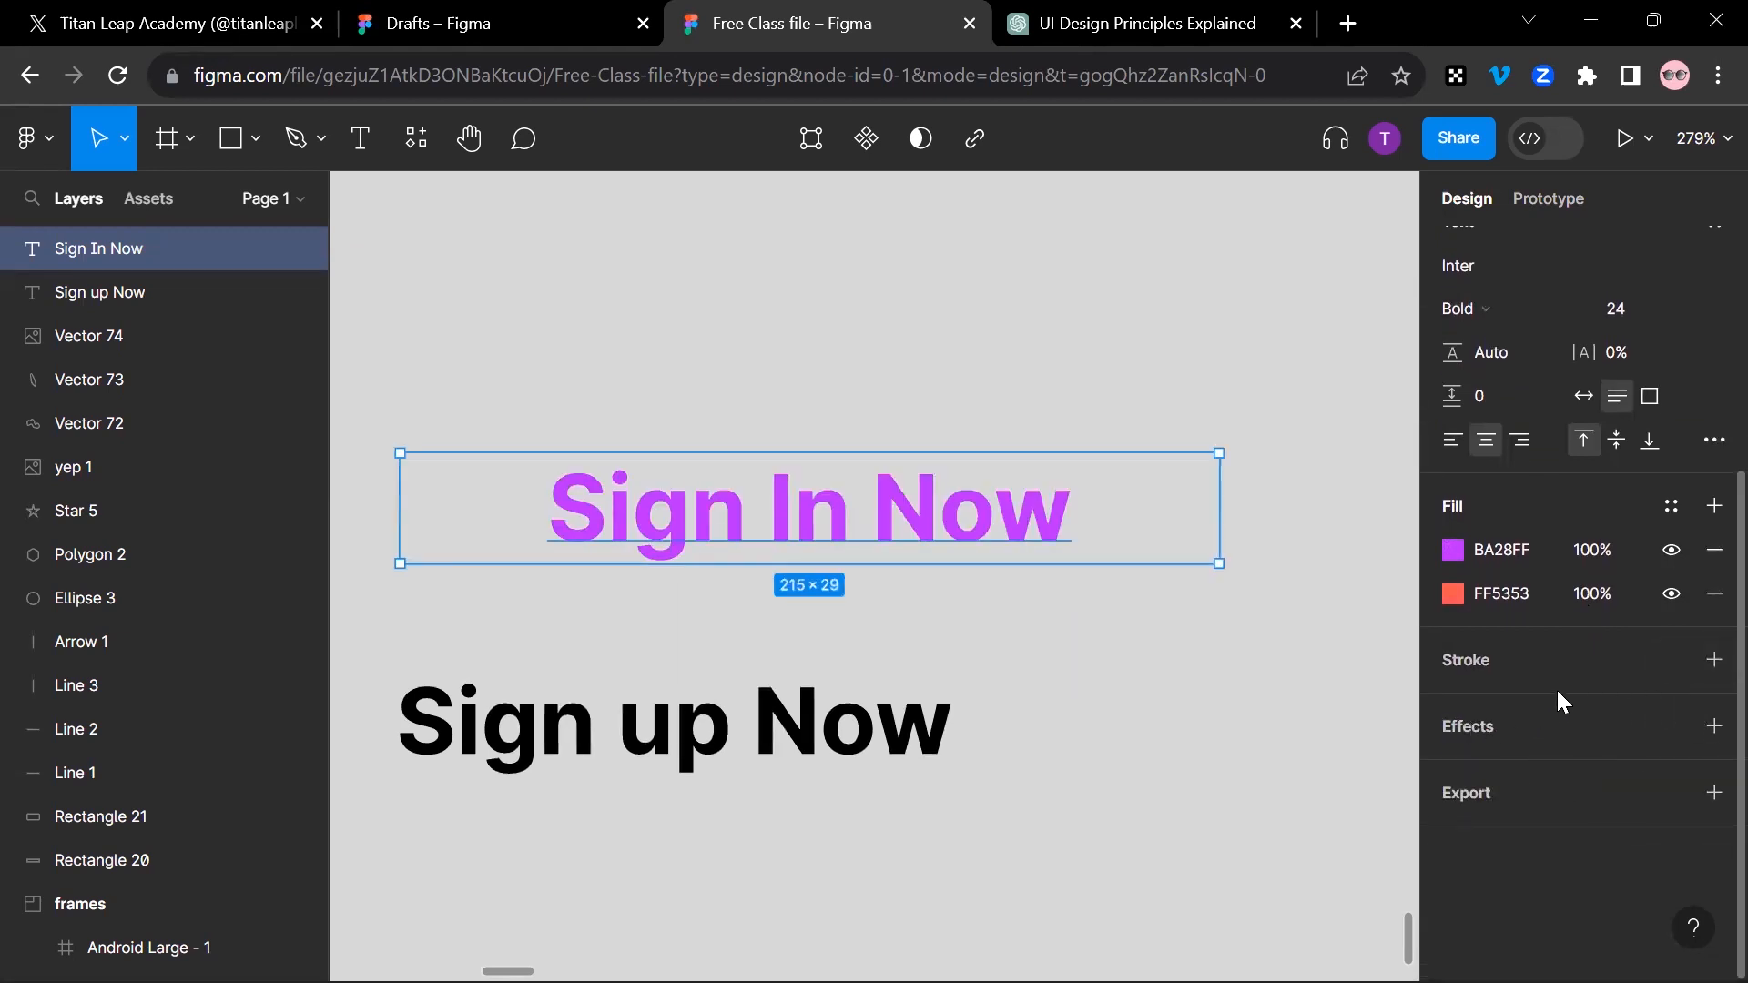
scroll(966, 590, "up", 2)
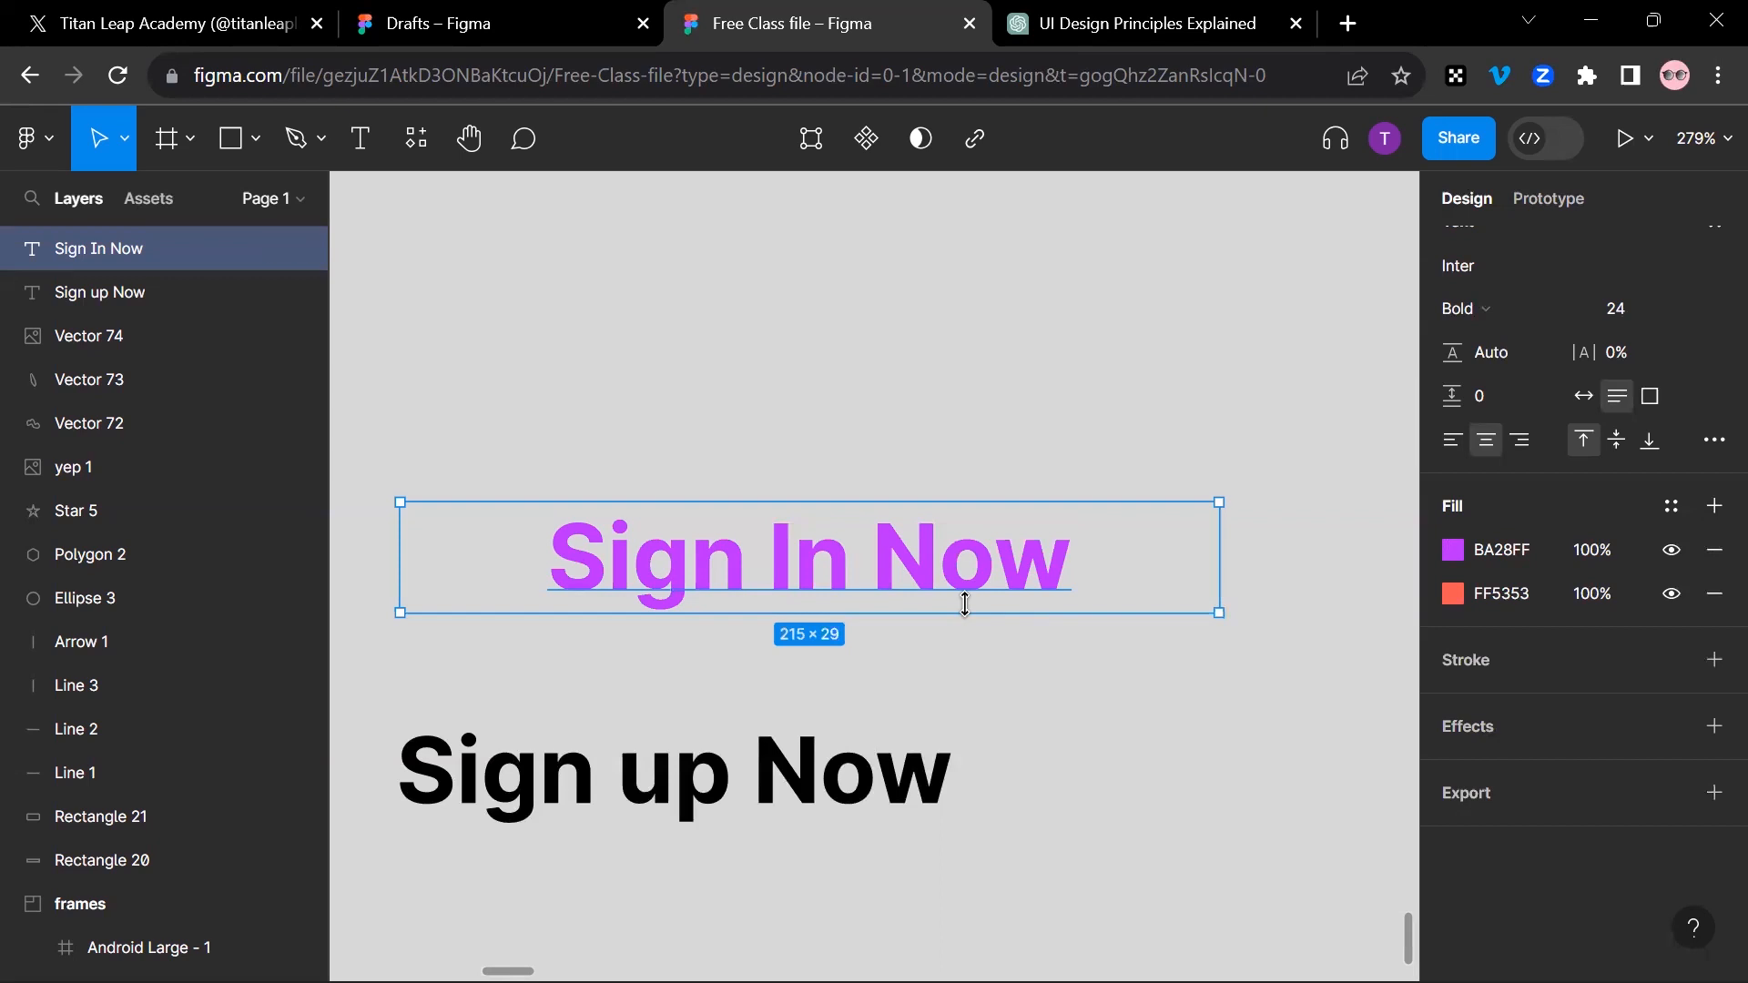
scroll(970, 590, "down", 5)
left_click(361, 141)
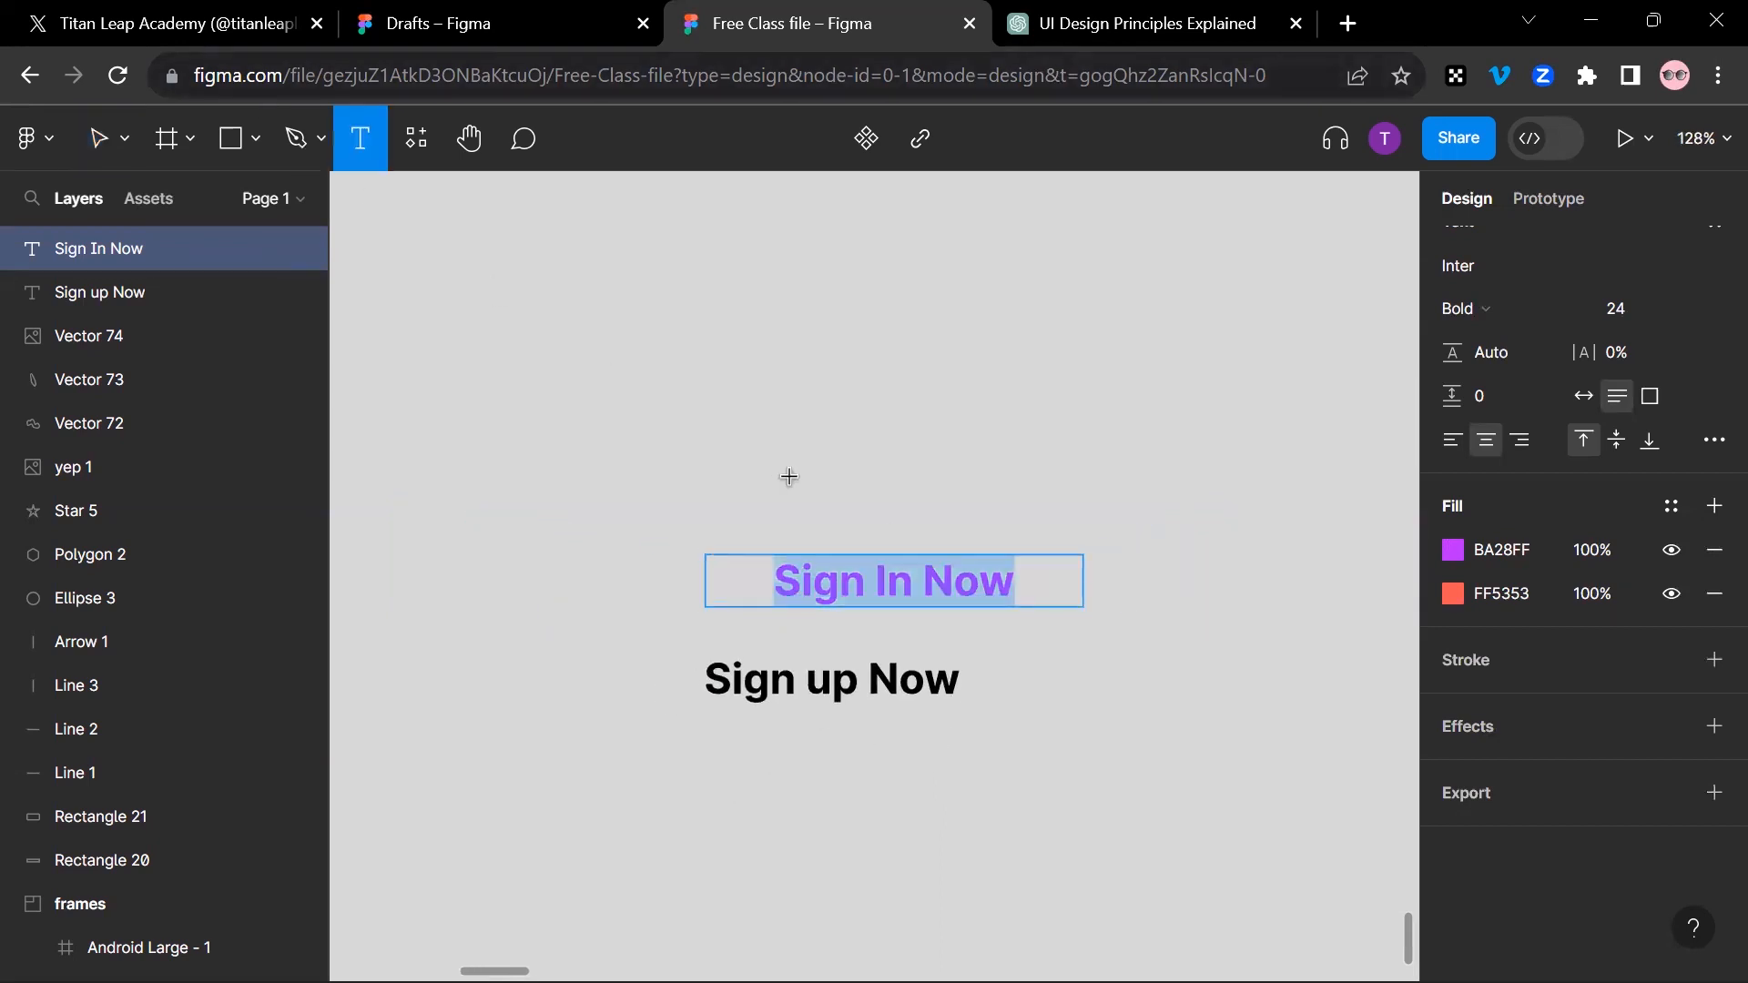
left_click(82, 141)
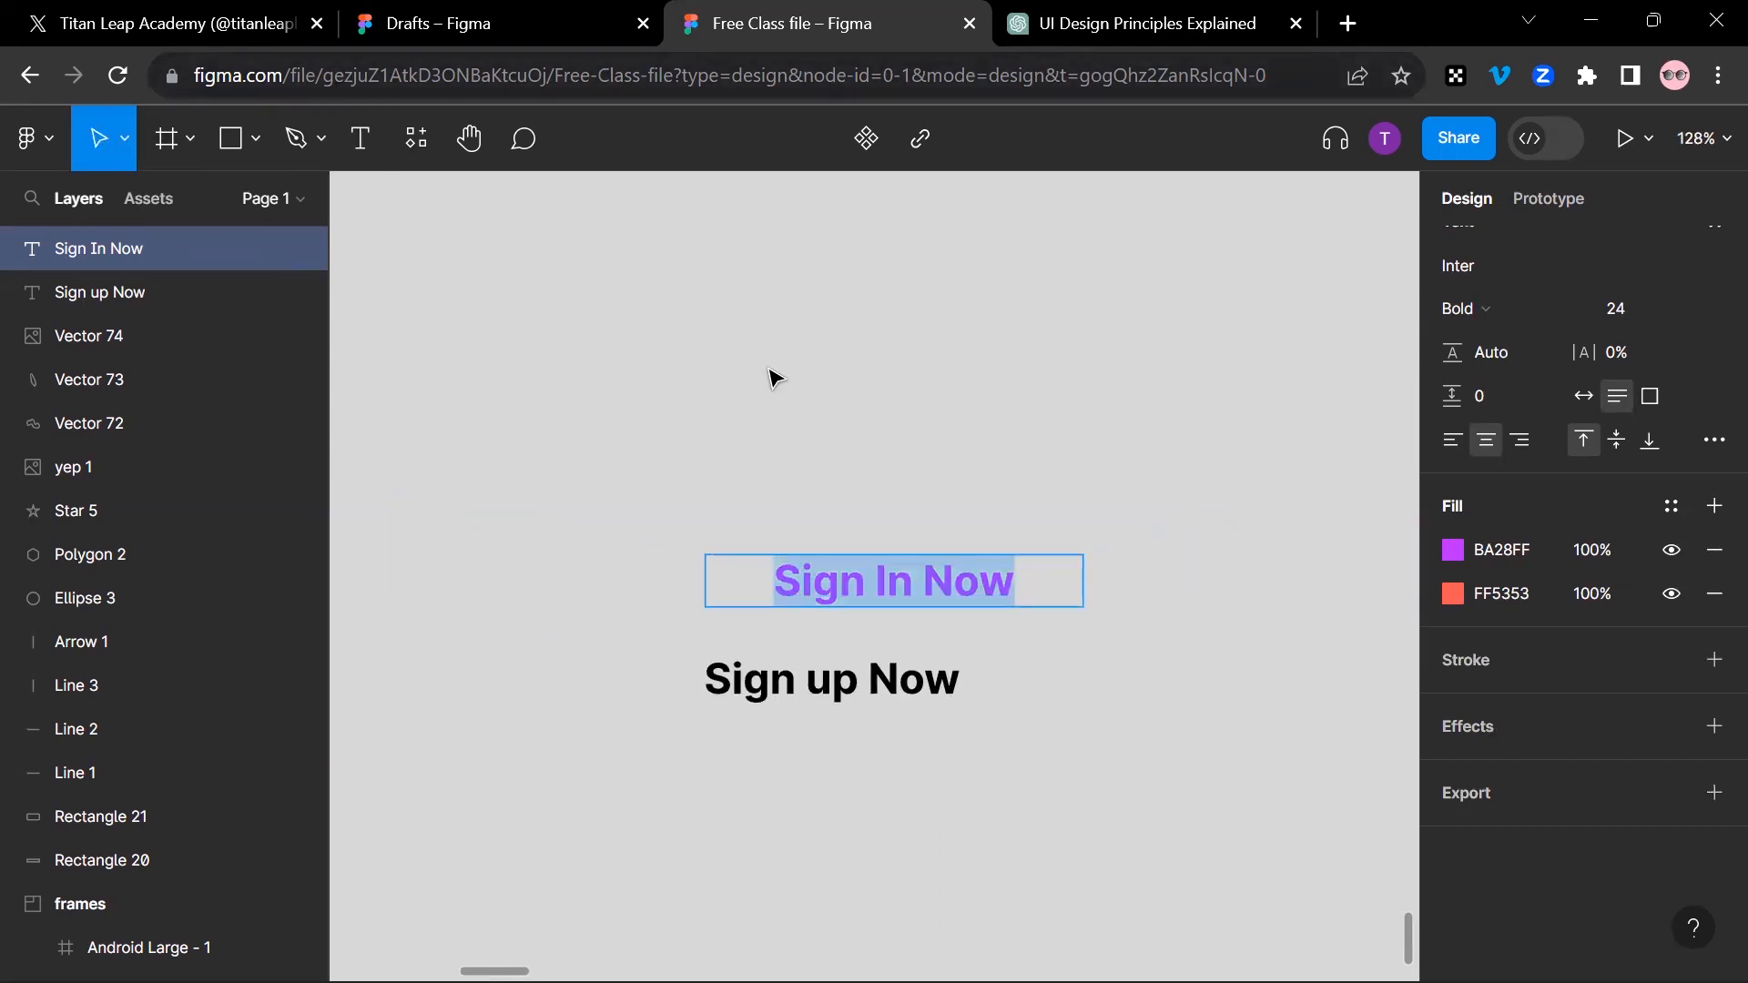
key("Escape")
key("Escape")
Step: Place a new text layer above the purple "Sign In Now", enter the filler text "kdelkm.m" and clear it
left_click(361, 139)
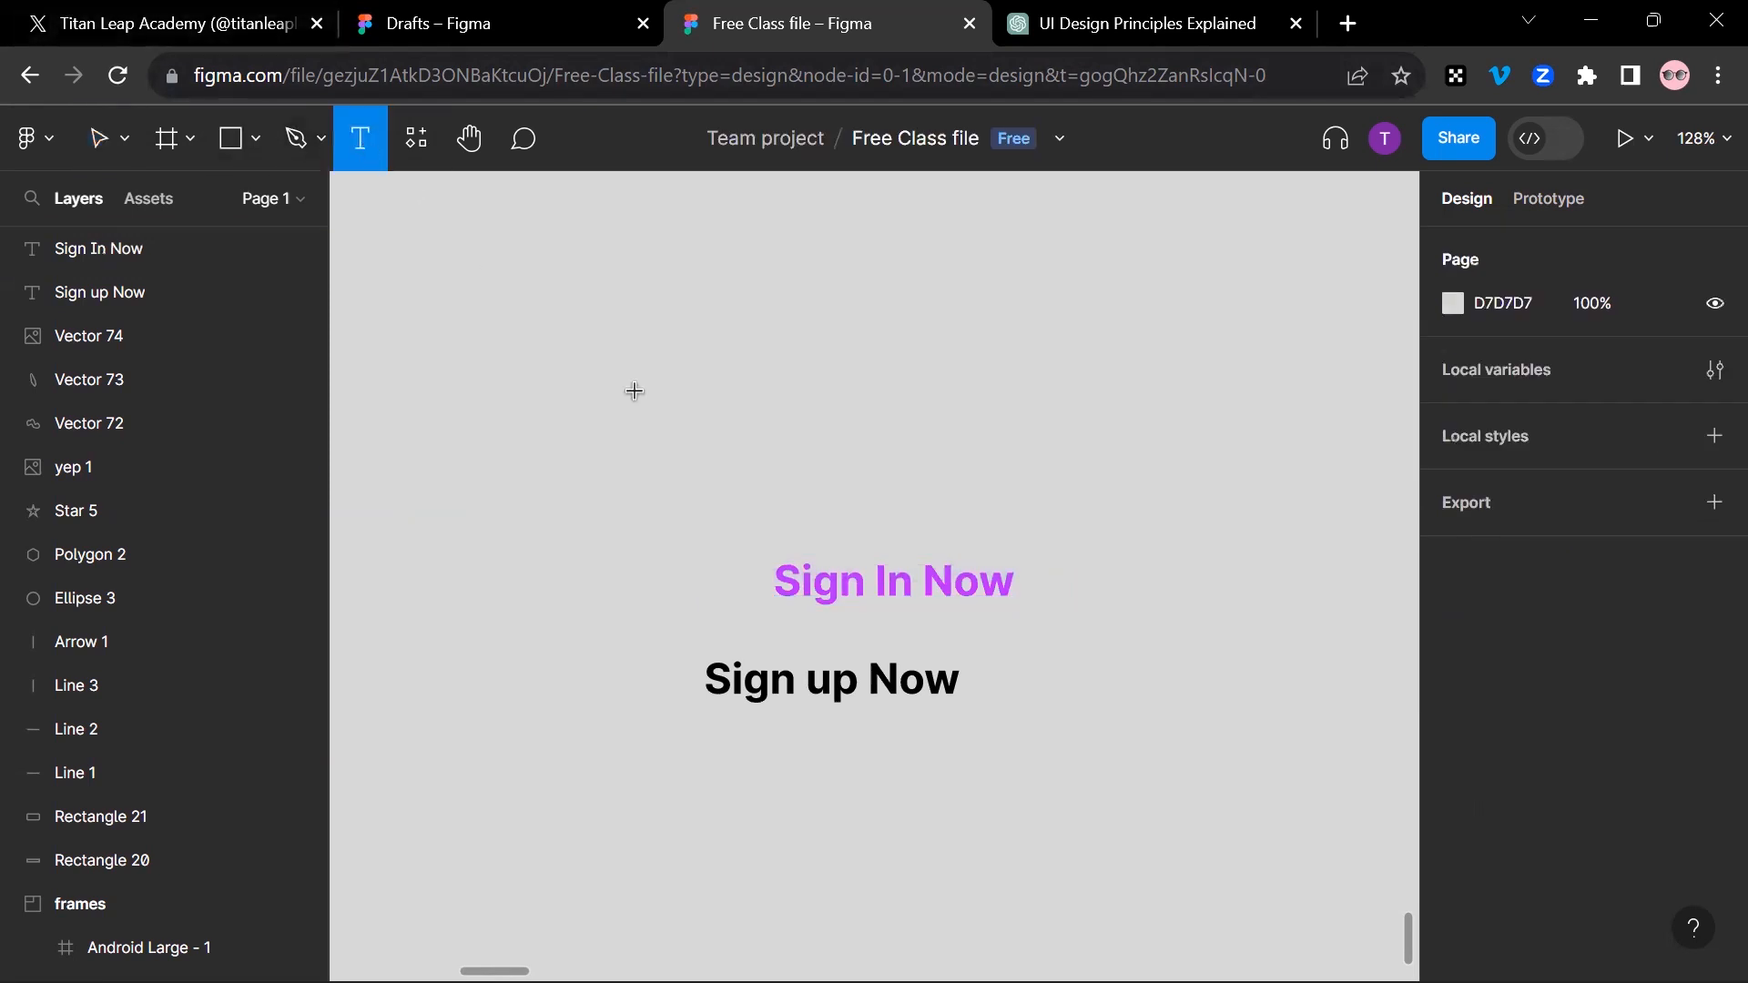
left_click(742, 432)
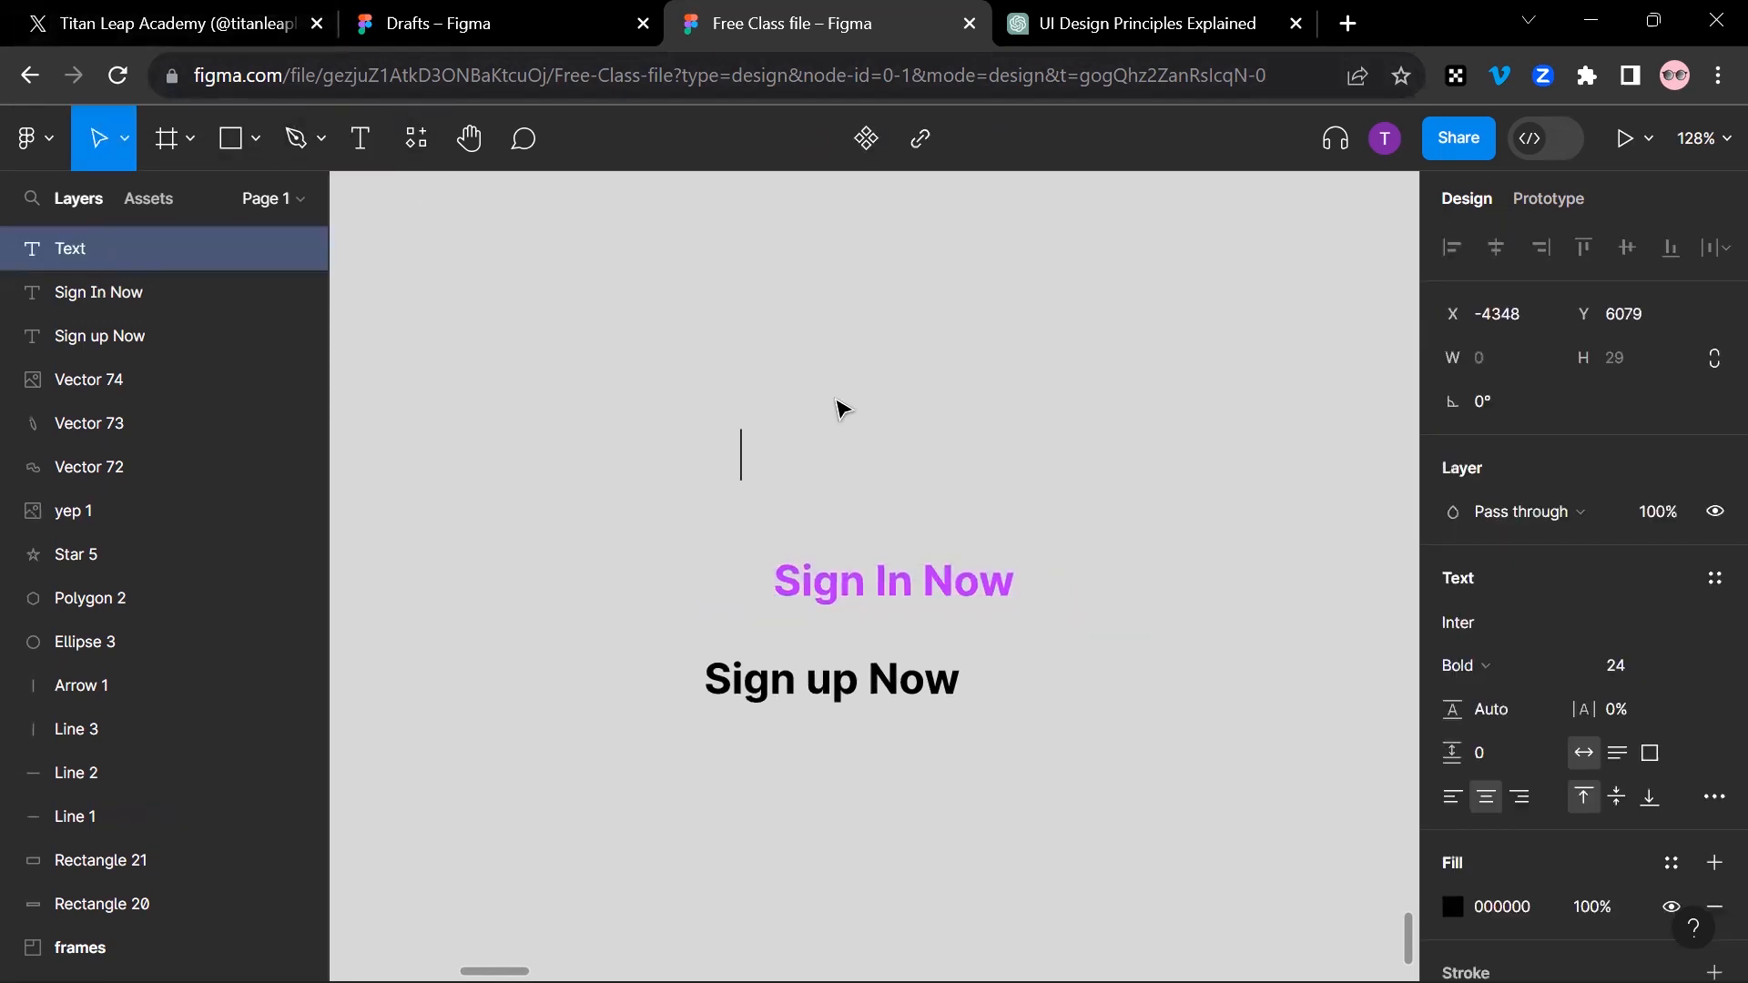
type("kdelkm.m")
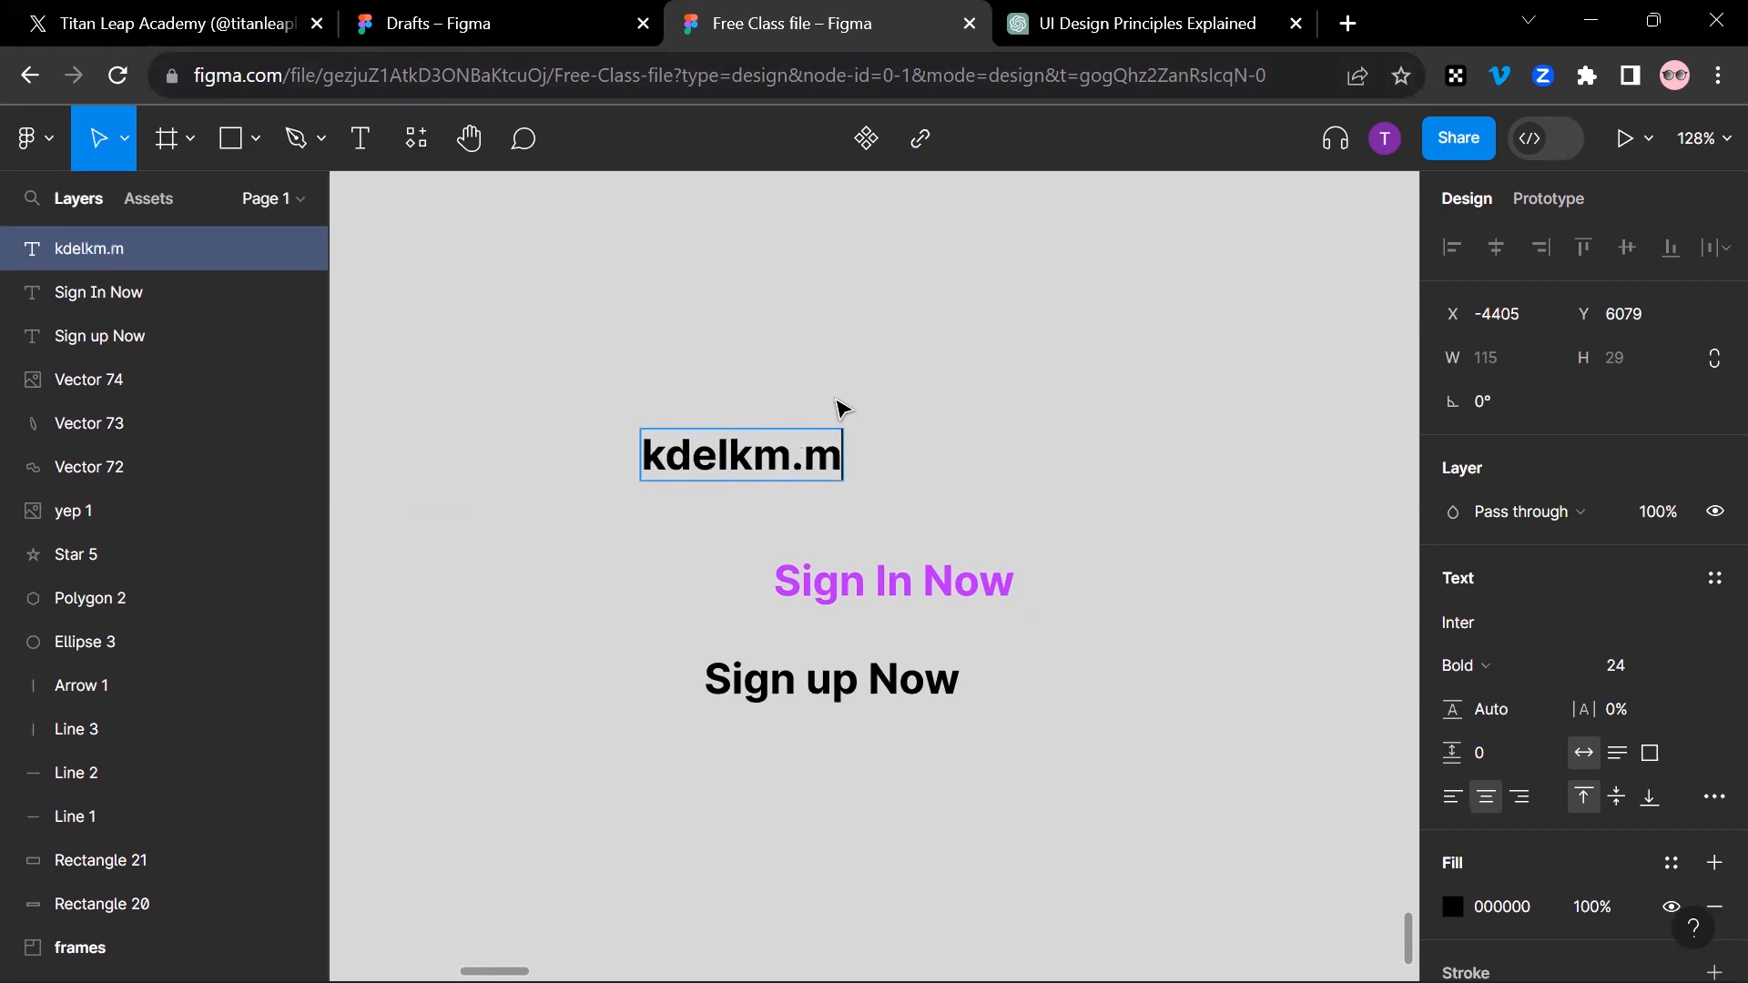
key("BackSpace")
key("ctrl+a")
key("BackSpace")
Step: Enter "you are a beautiful person" in the new text layer and finish editing it
type("your a")
key("BackSpace")
key("BackSpace")
type("e")
key("BackSpace")
key("BackSpace")
type("are a")
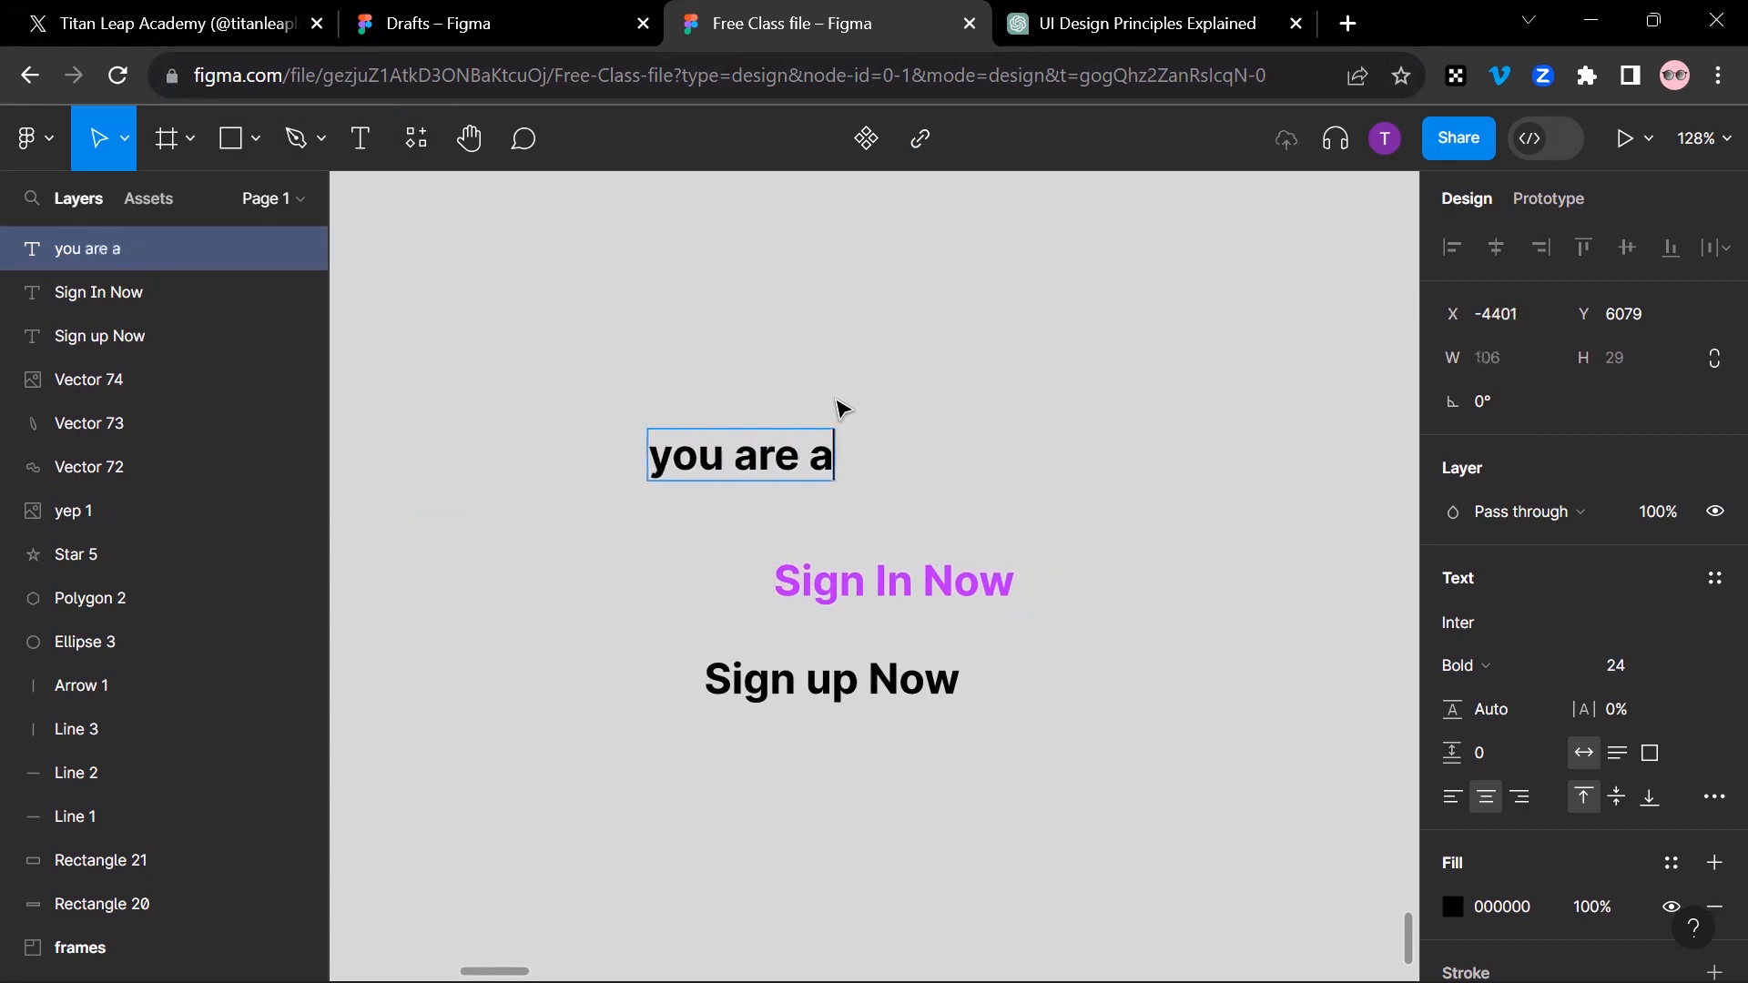
type(" beautifu")
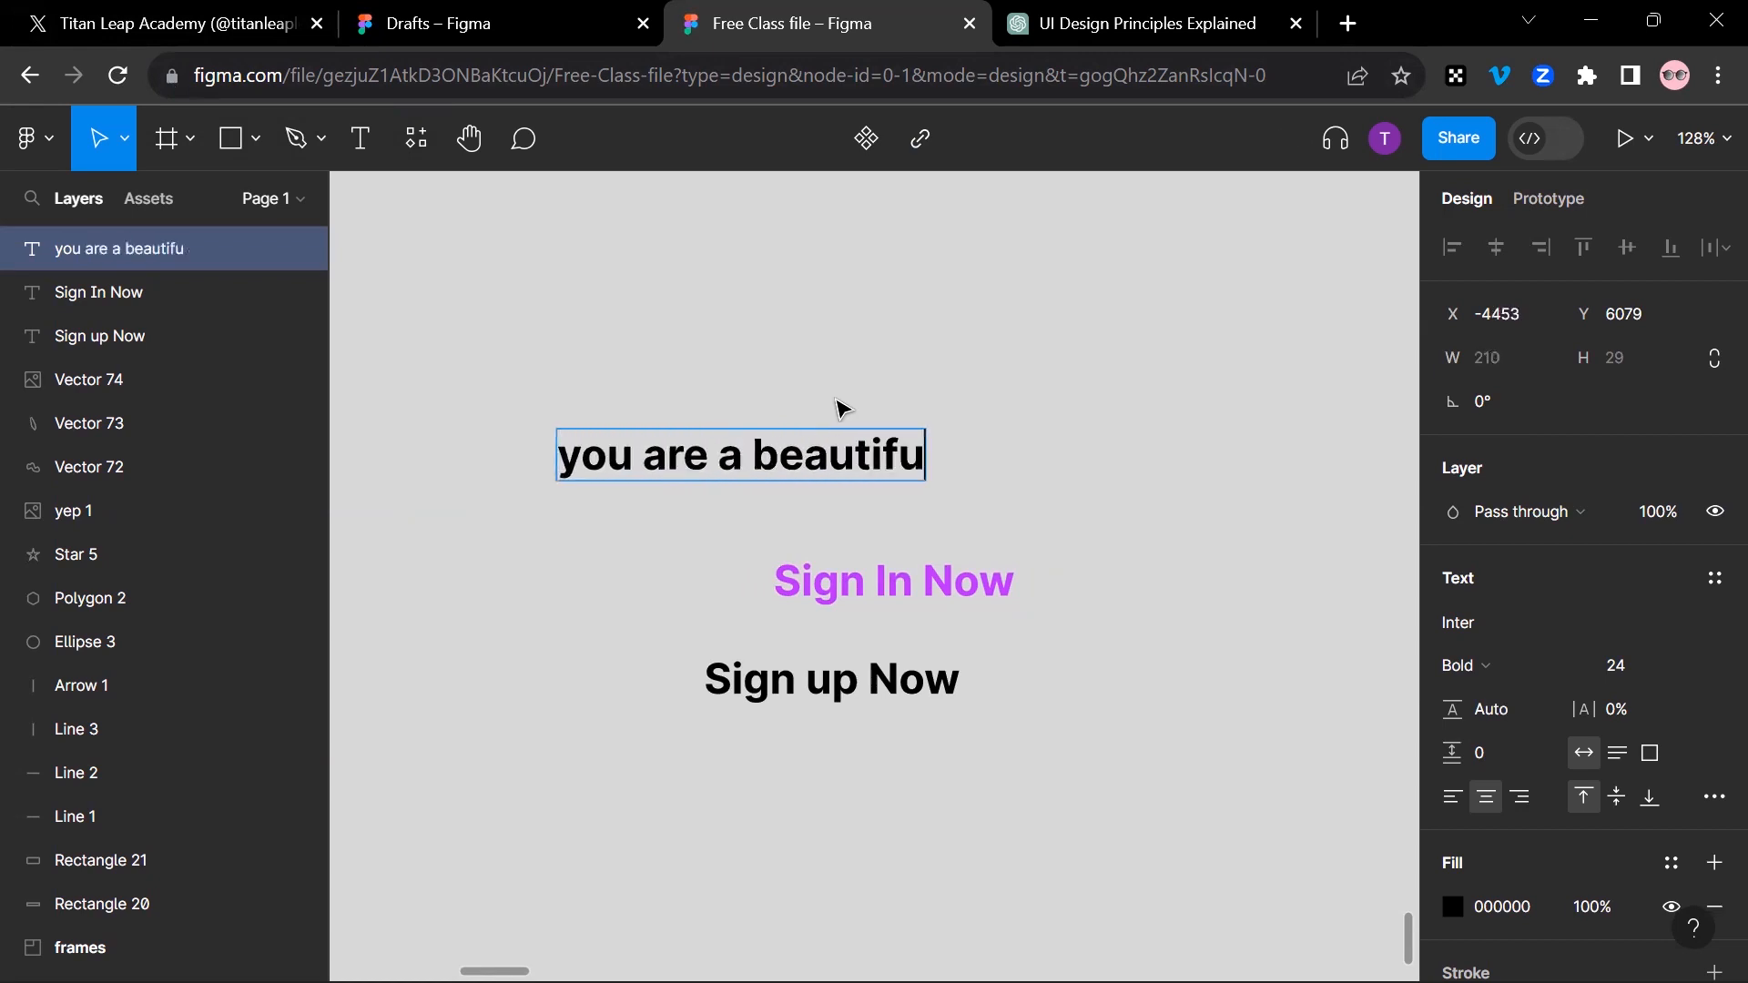
type("l person")
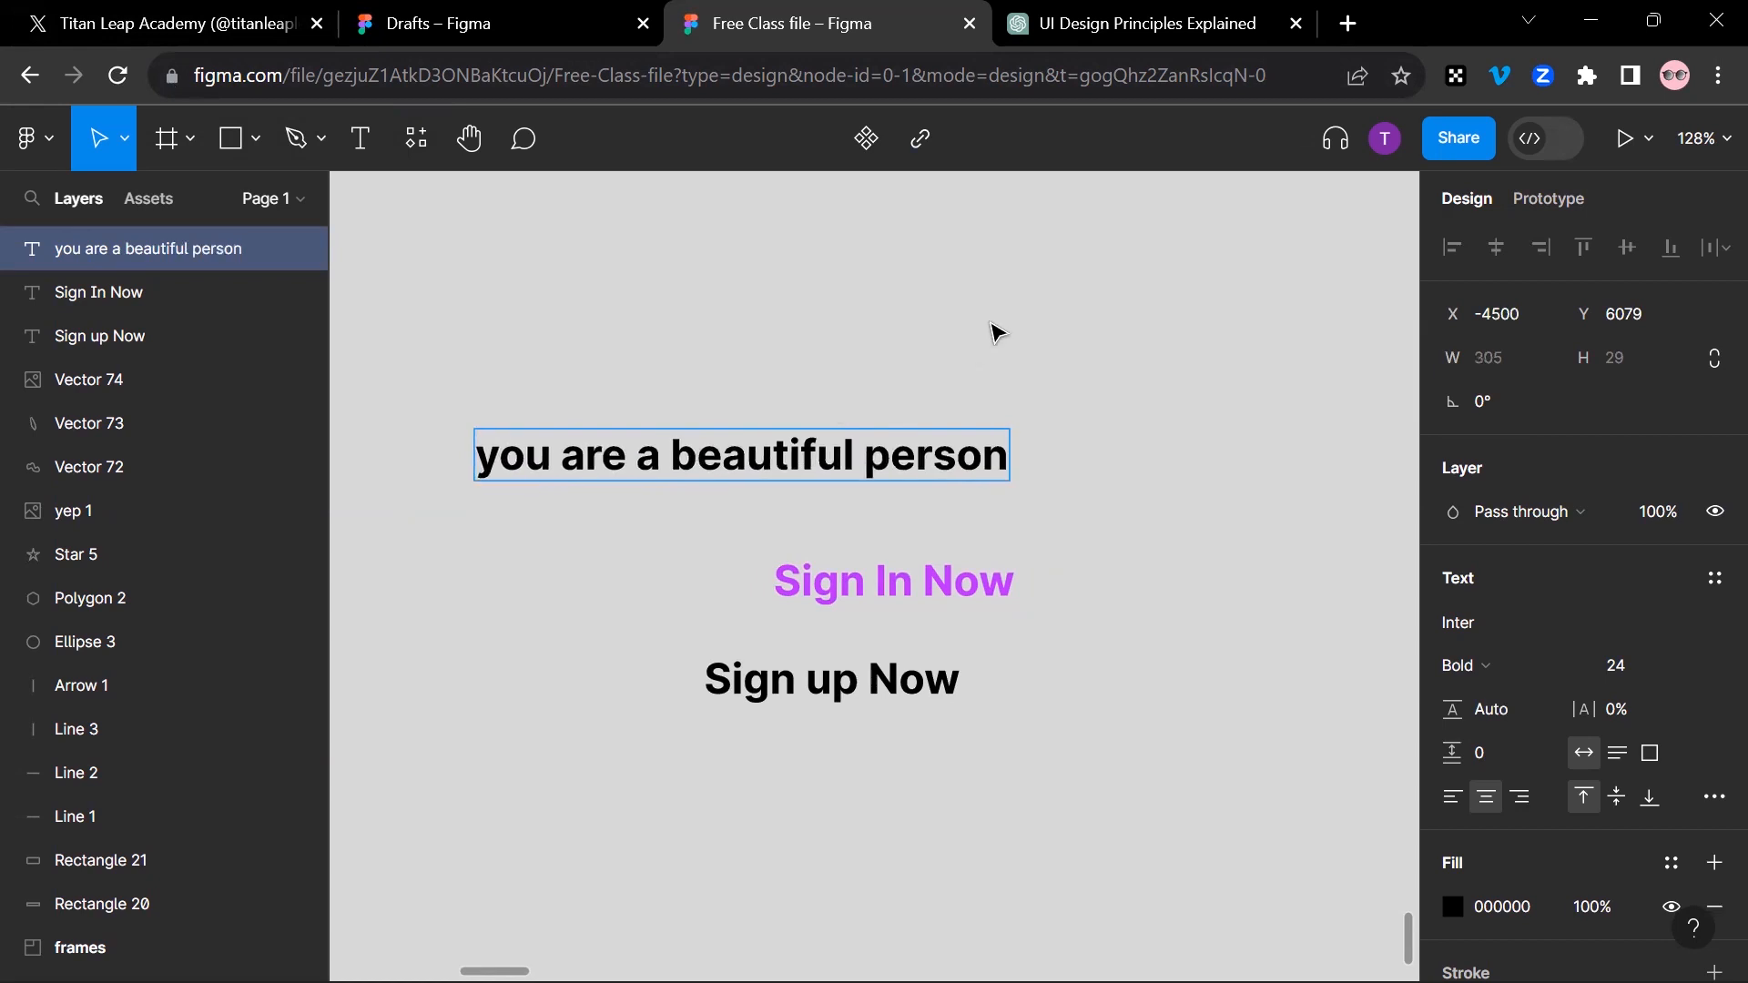
key("Escape")
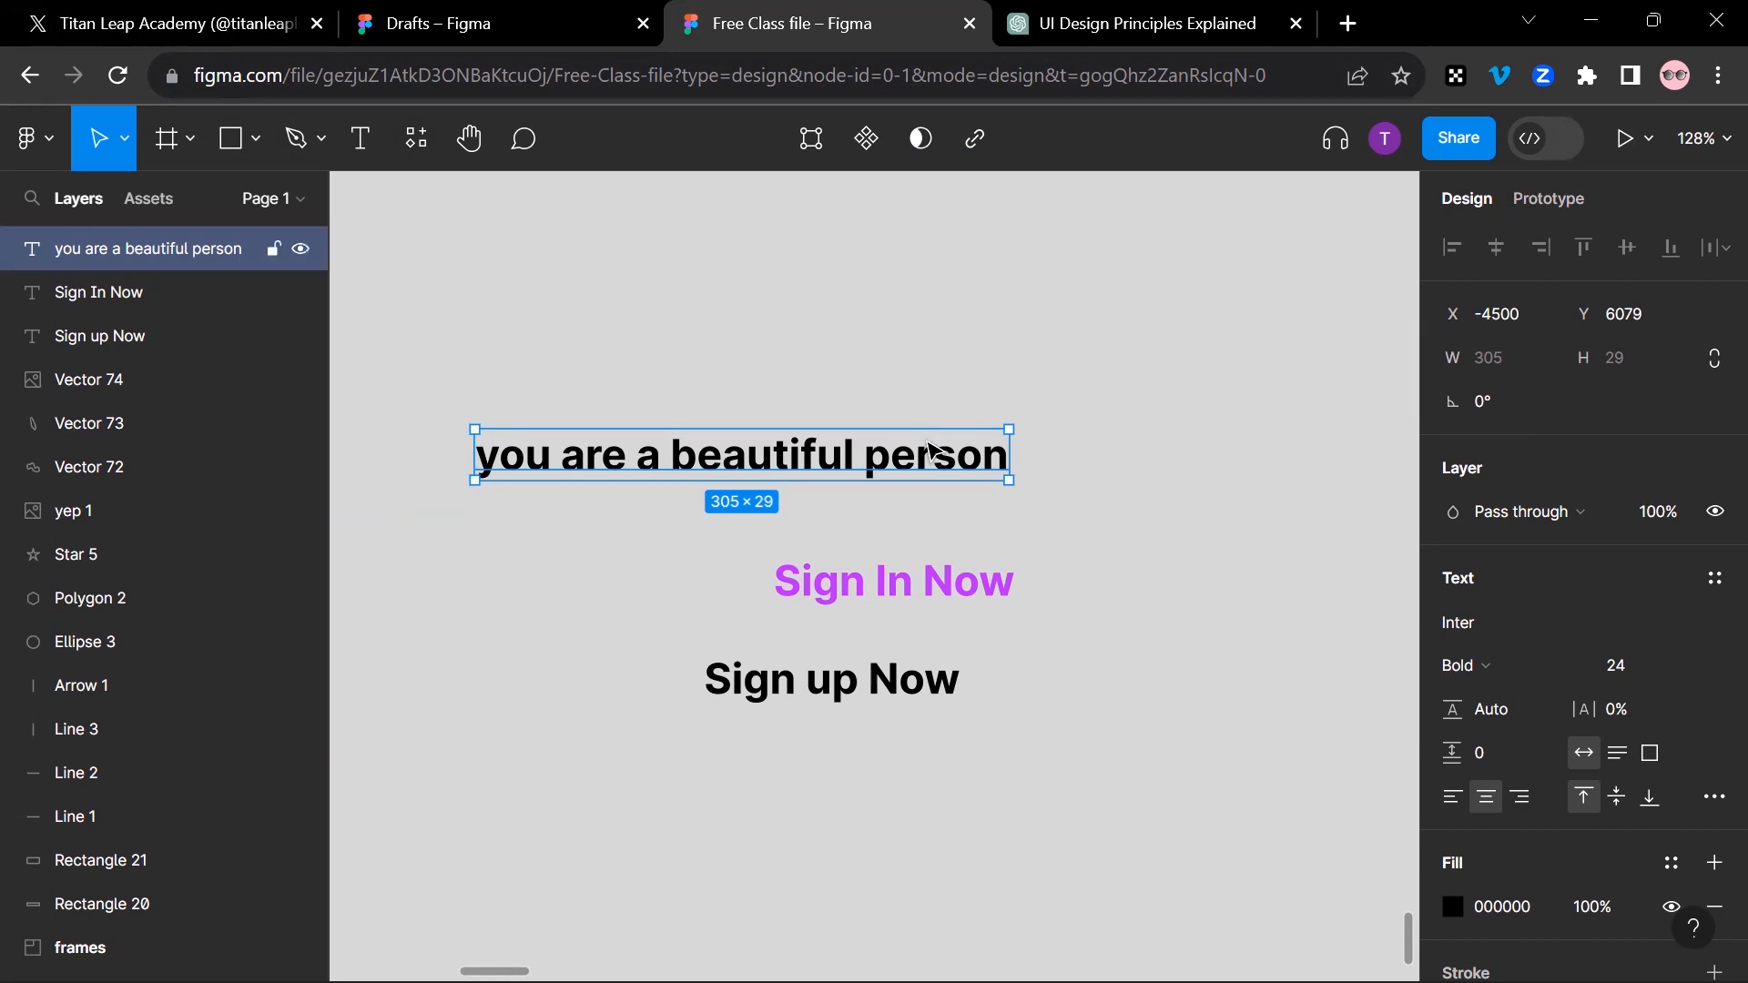
Step: Change the font weight of "you are a beautiful person" to Regular
left_click(1577, 674)
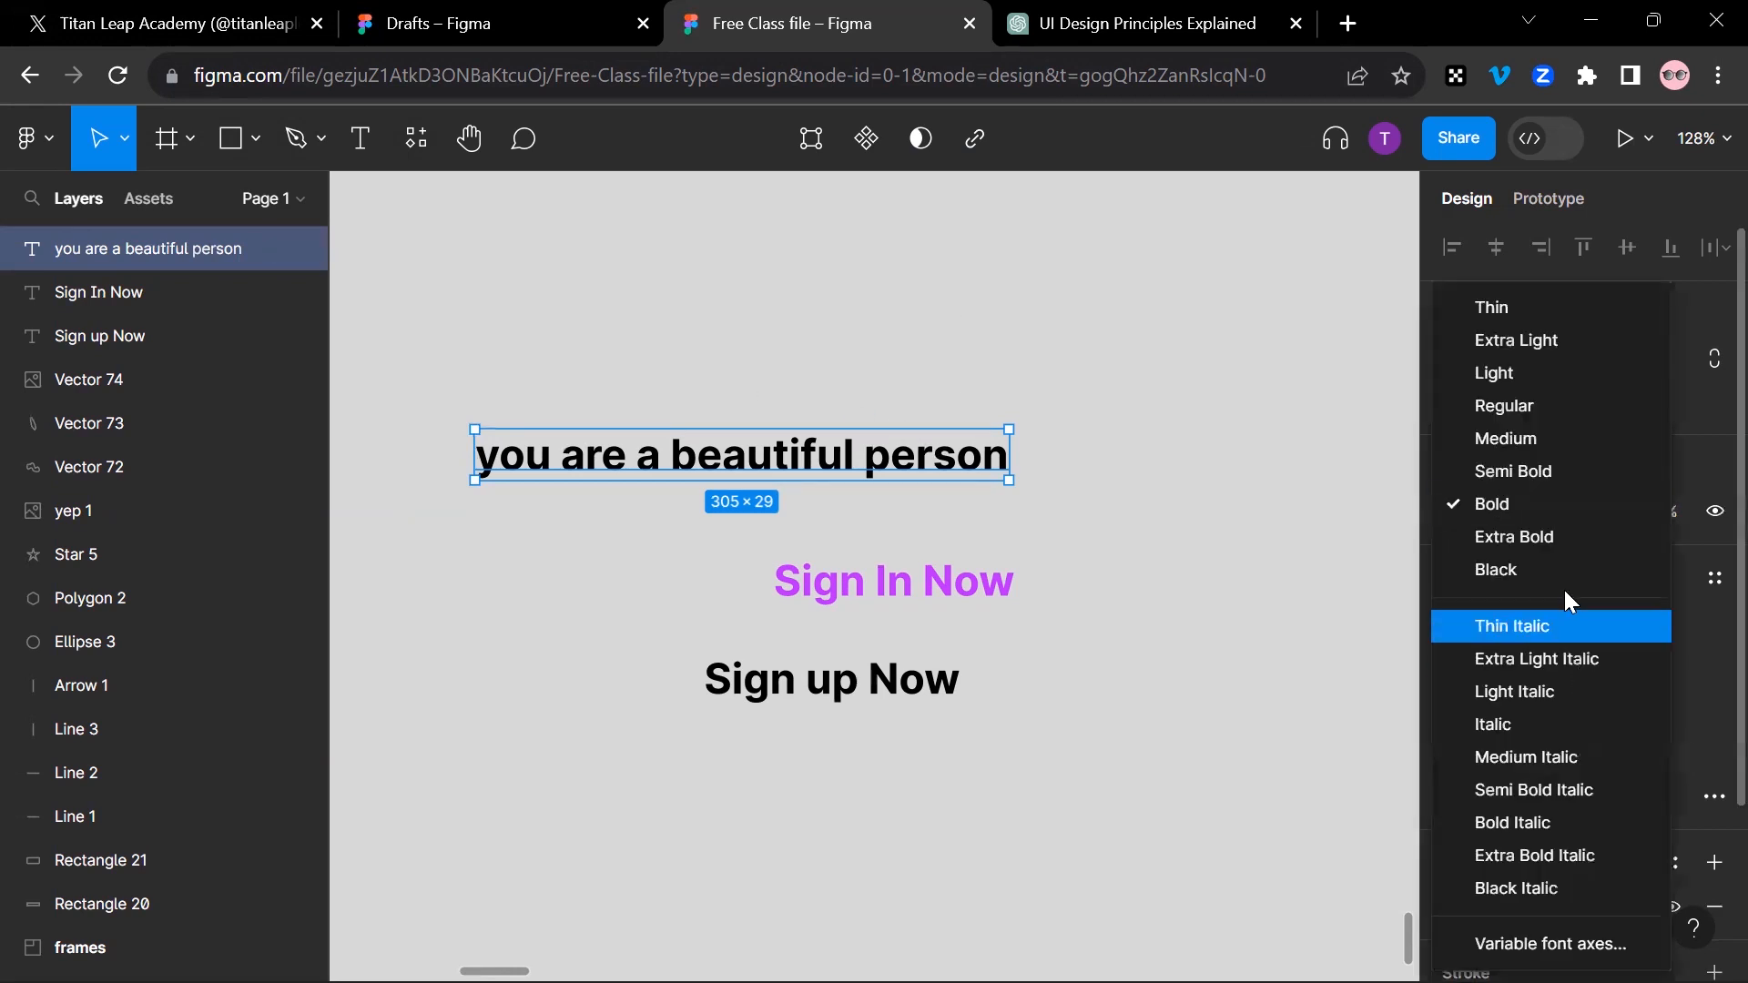
left_click(1555, 407)
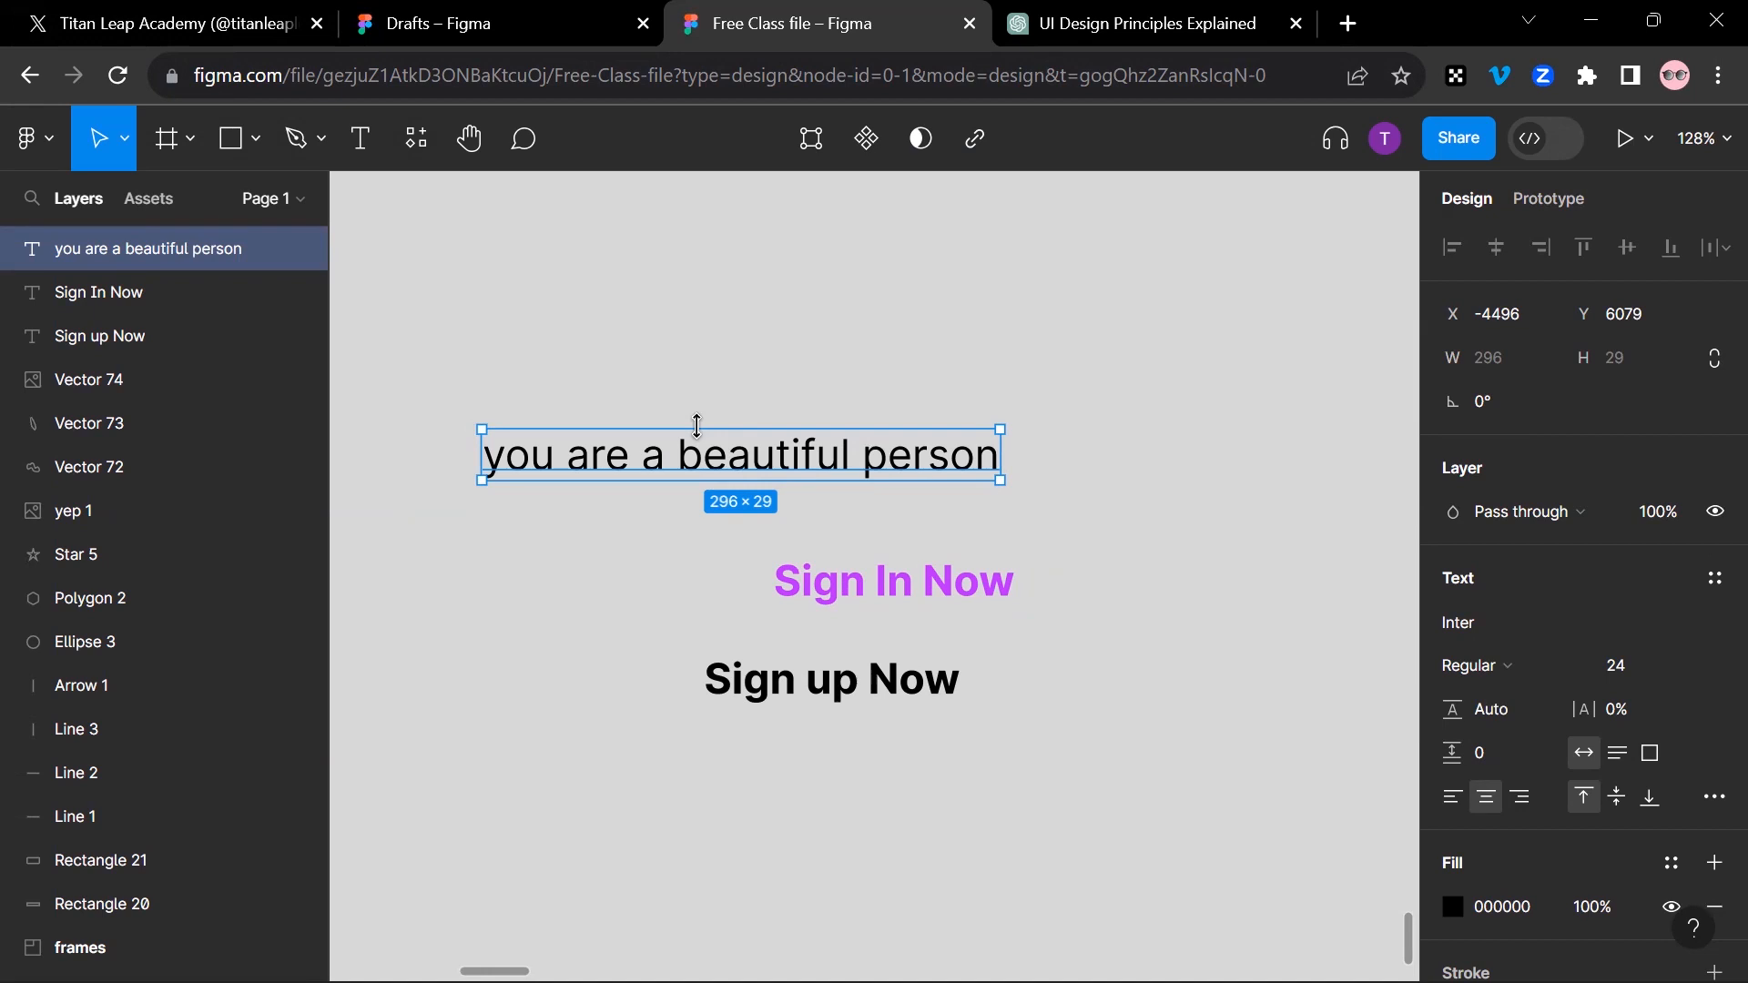
key("shift+2")
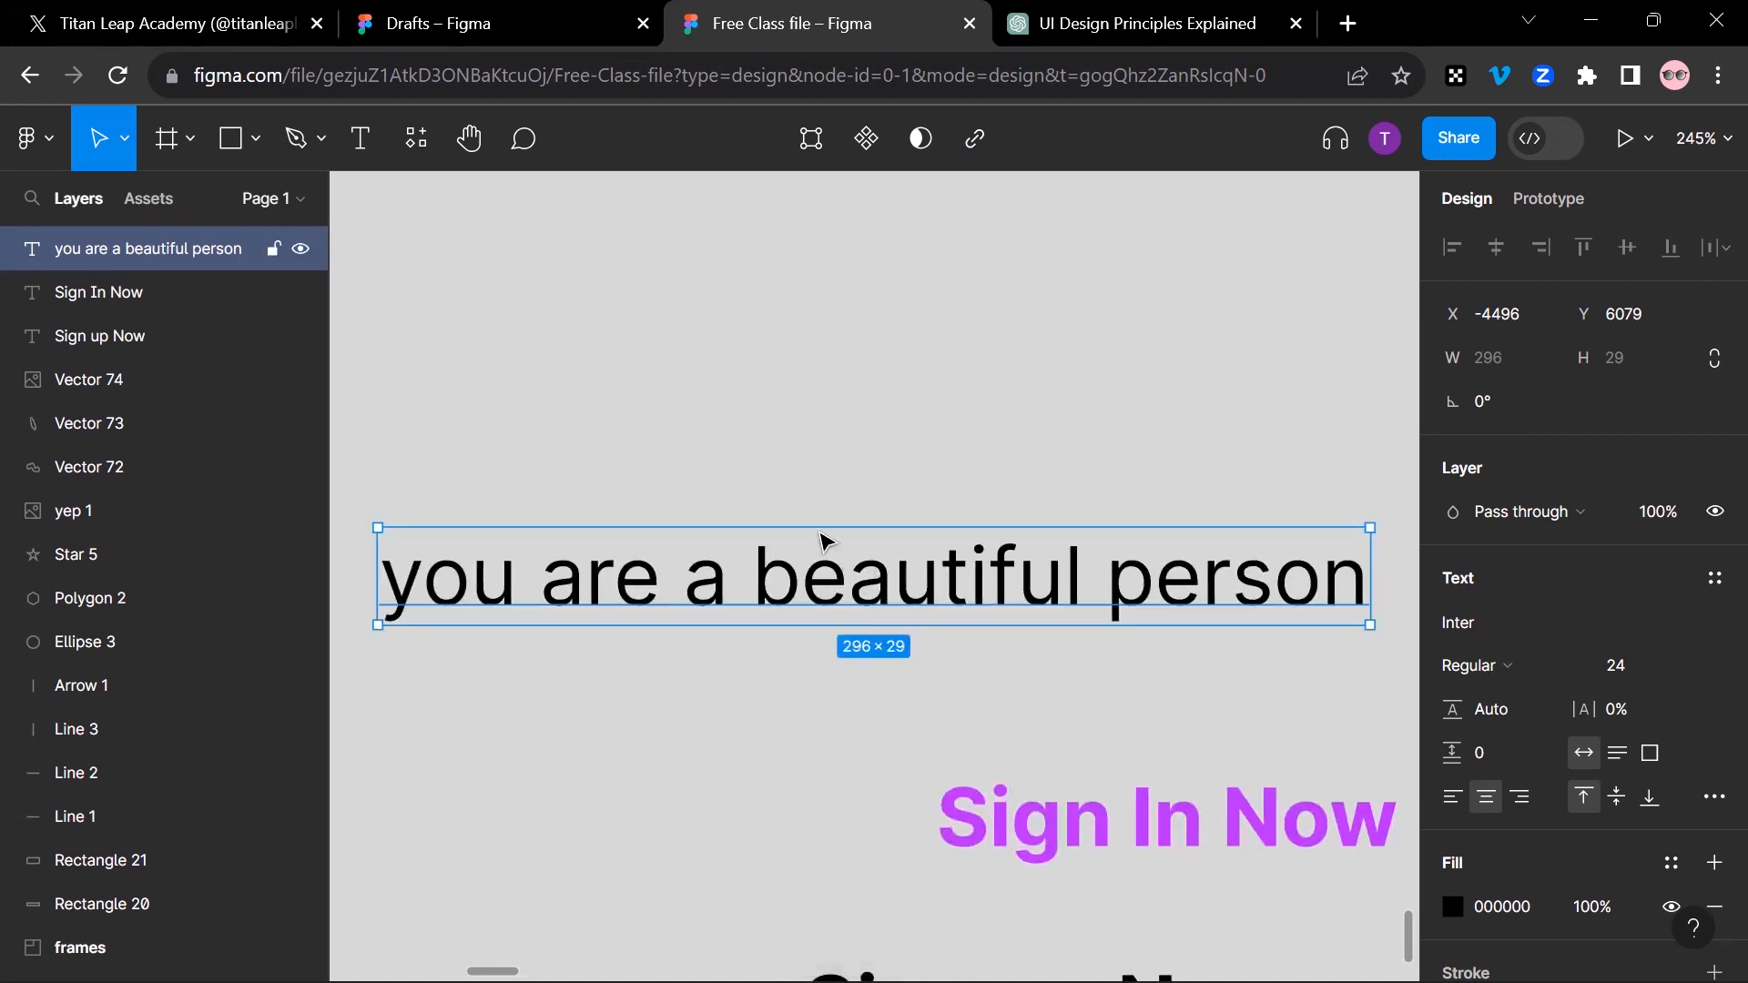
Step: Zoom to fit all three text layers to compare their weights, leaving nothing selected
left_click_drag(681, 435, 1191, 692)
key("shift+2")
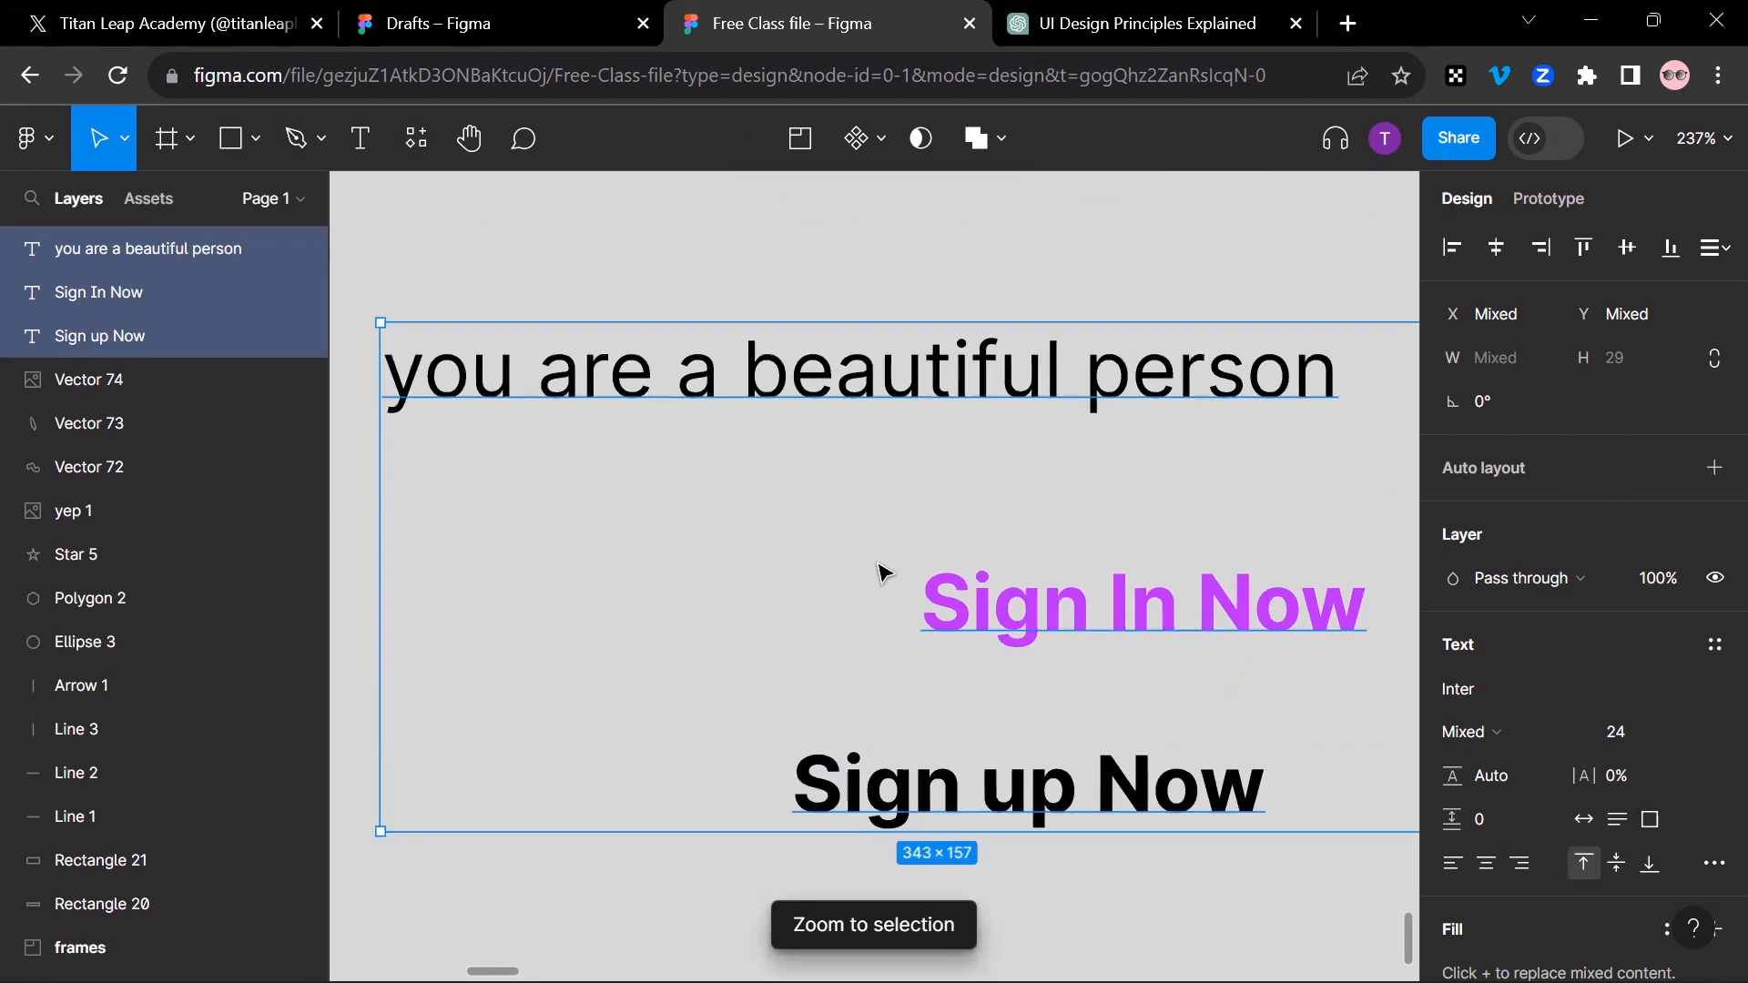
left_click(920, 291)
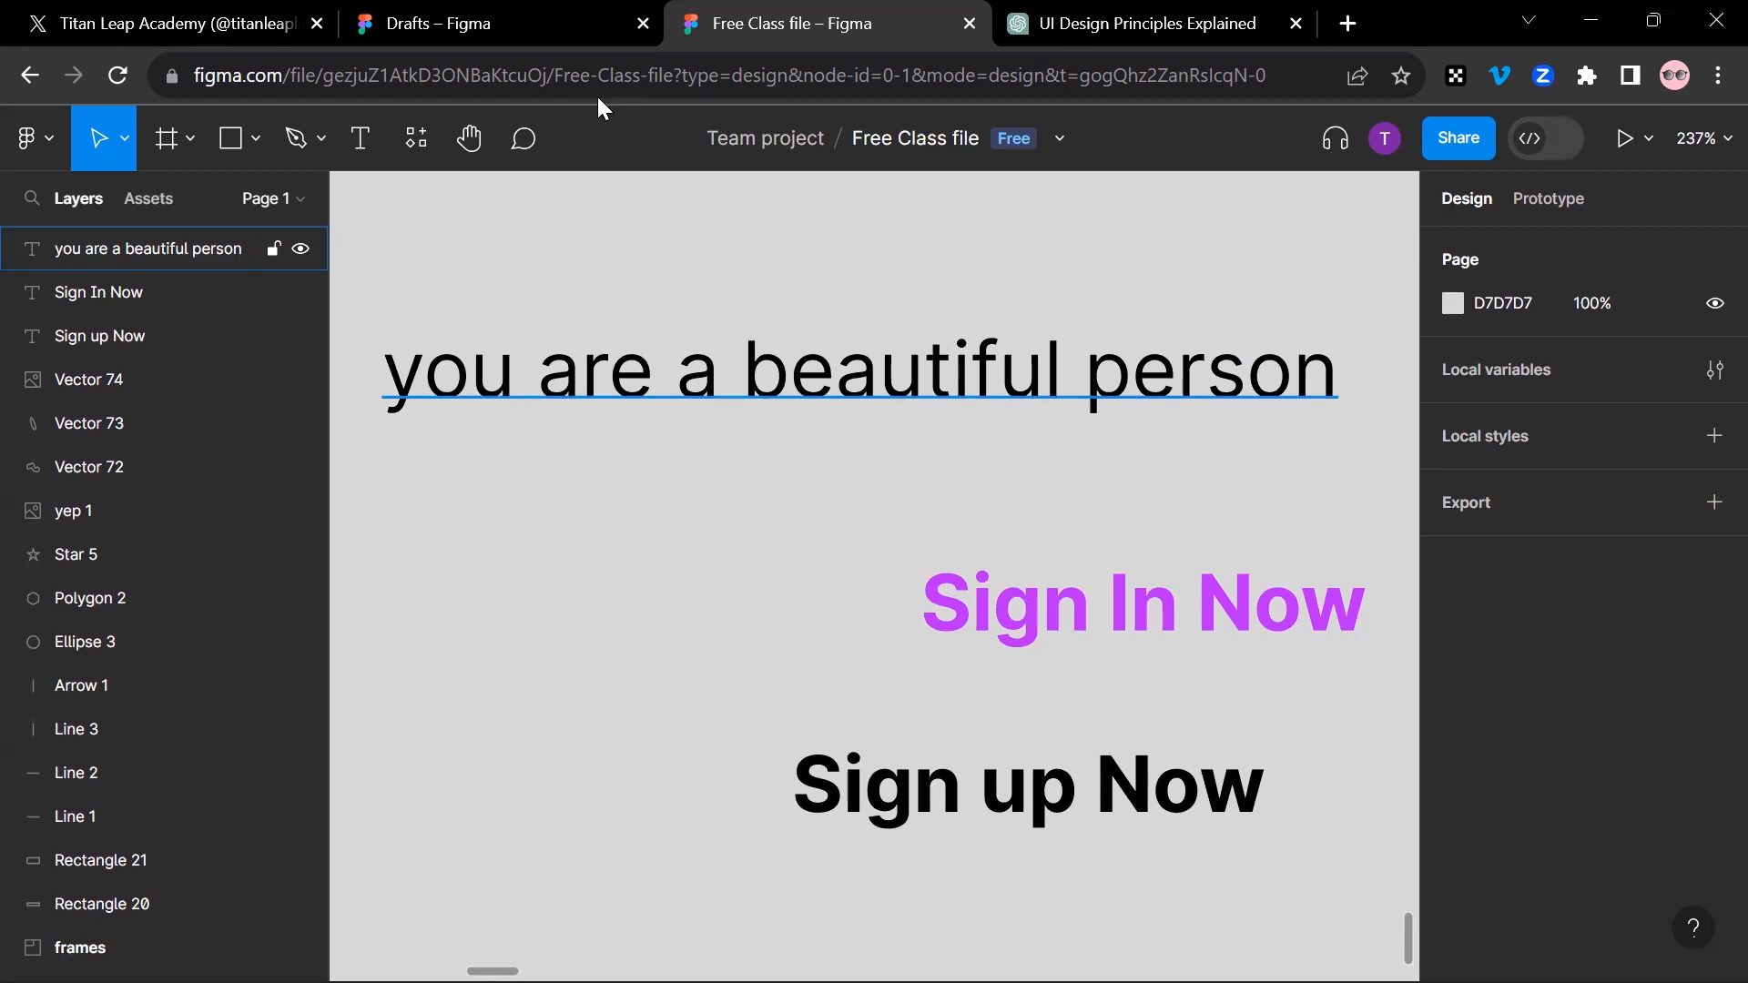
Step: Open the resources and look through the plugins offered from the Community
left_click(418, 136)
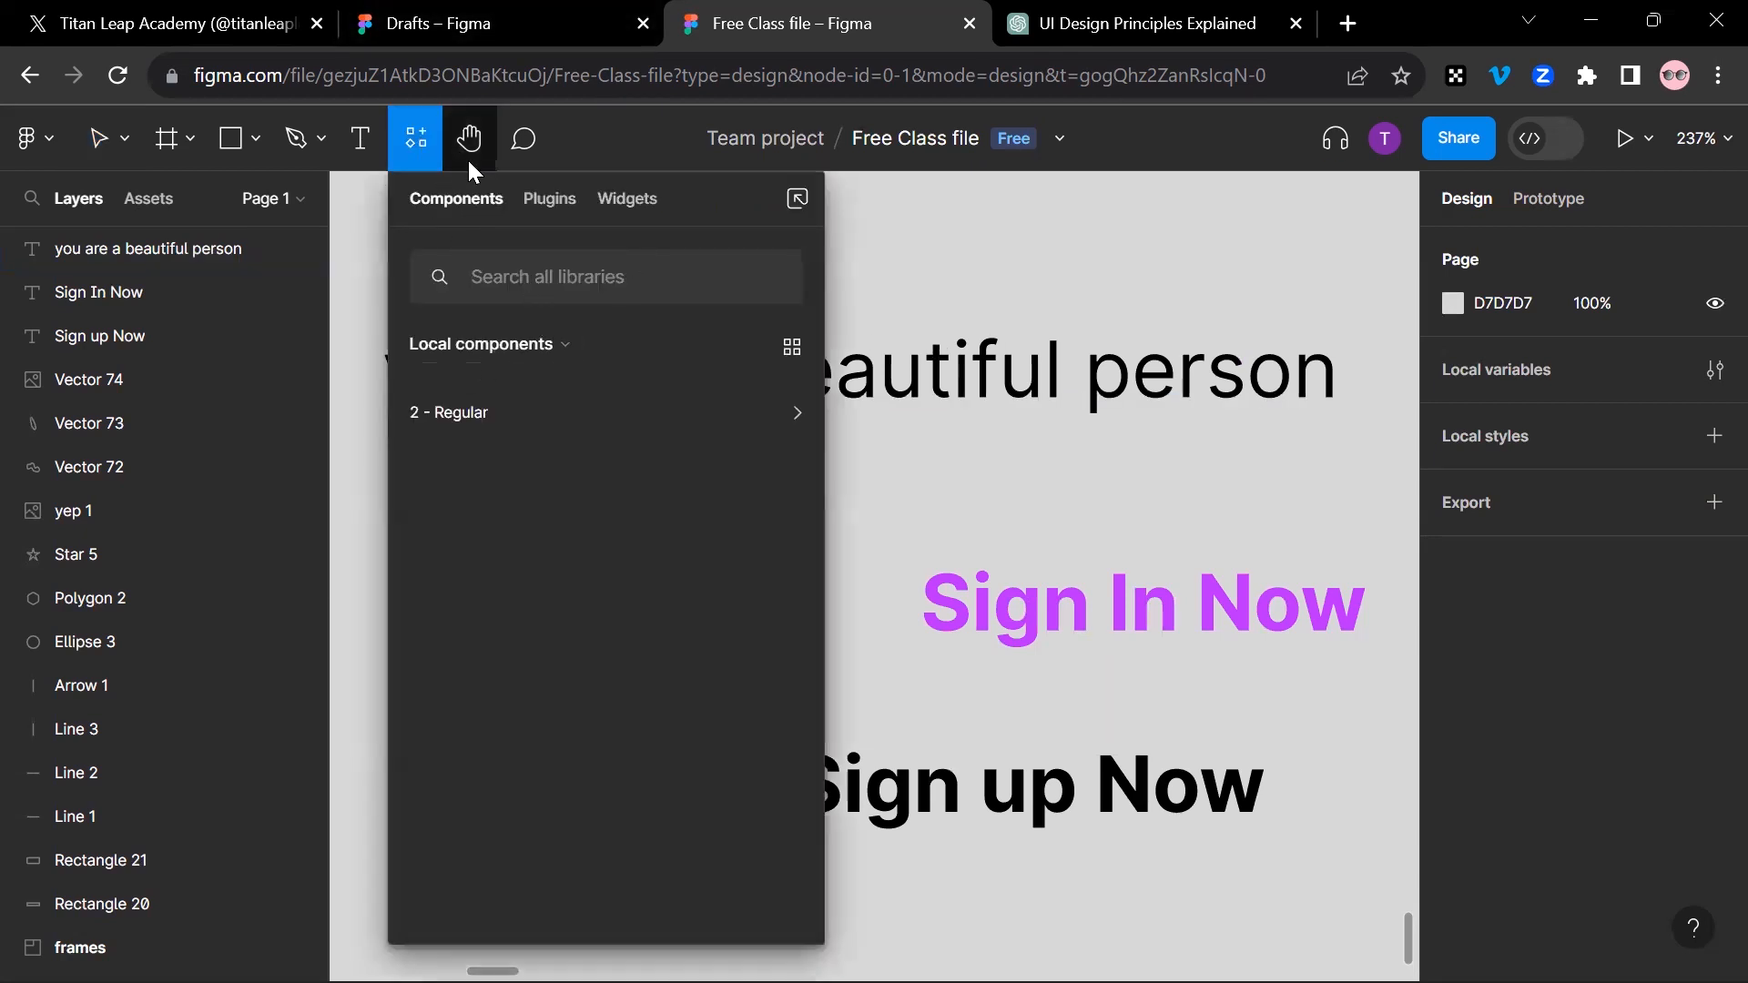
left_click(540, 206)
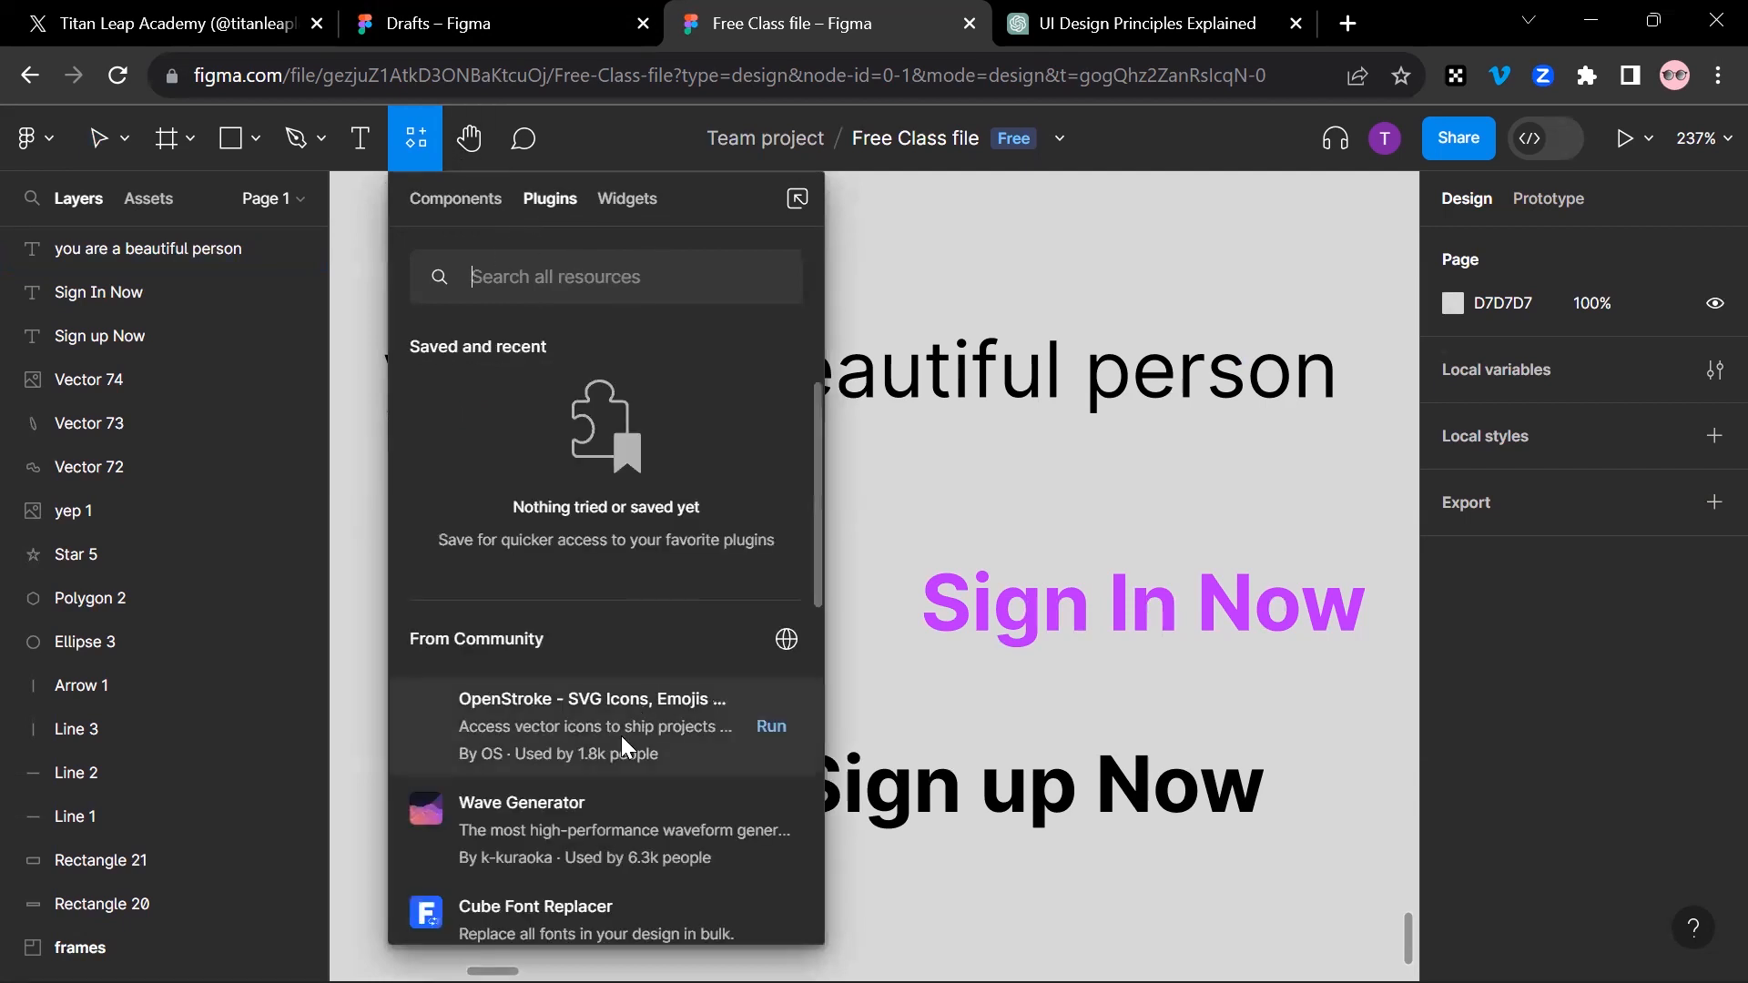
scroll(621, 735, "down", 5)
scroll(617, 728, "down", 5)
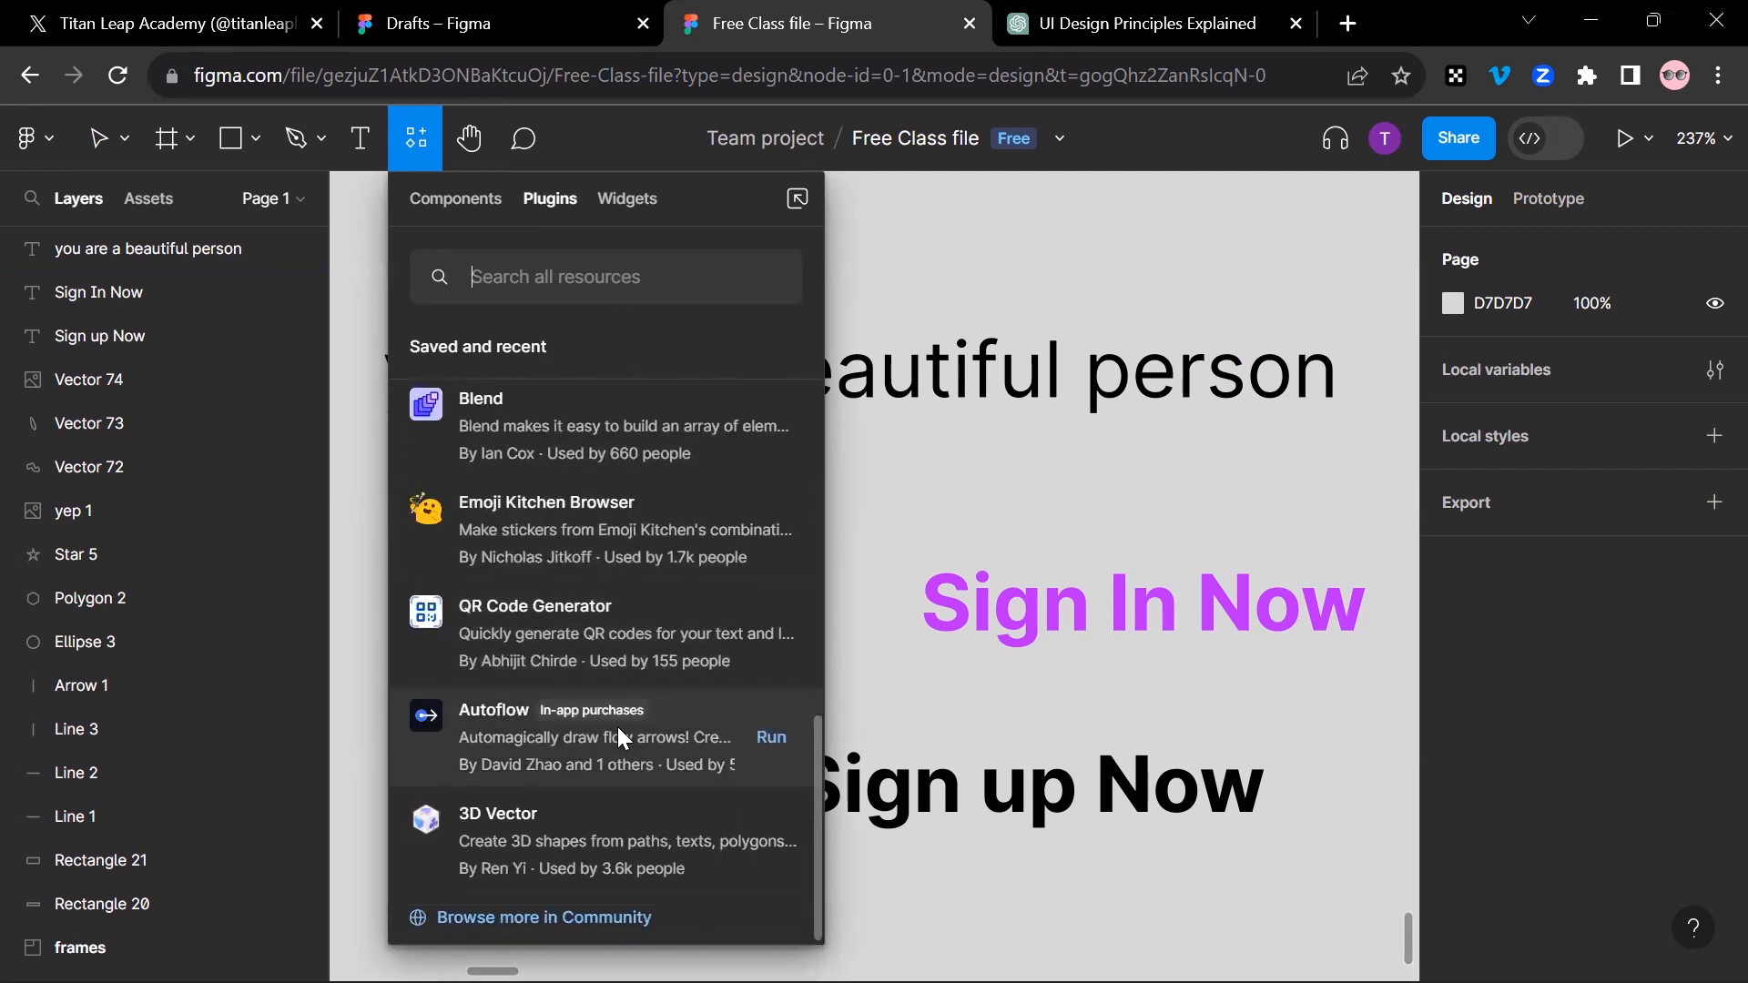
scroll(617, 727, "up", 8)
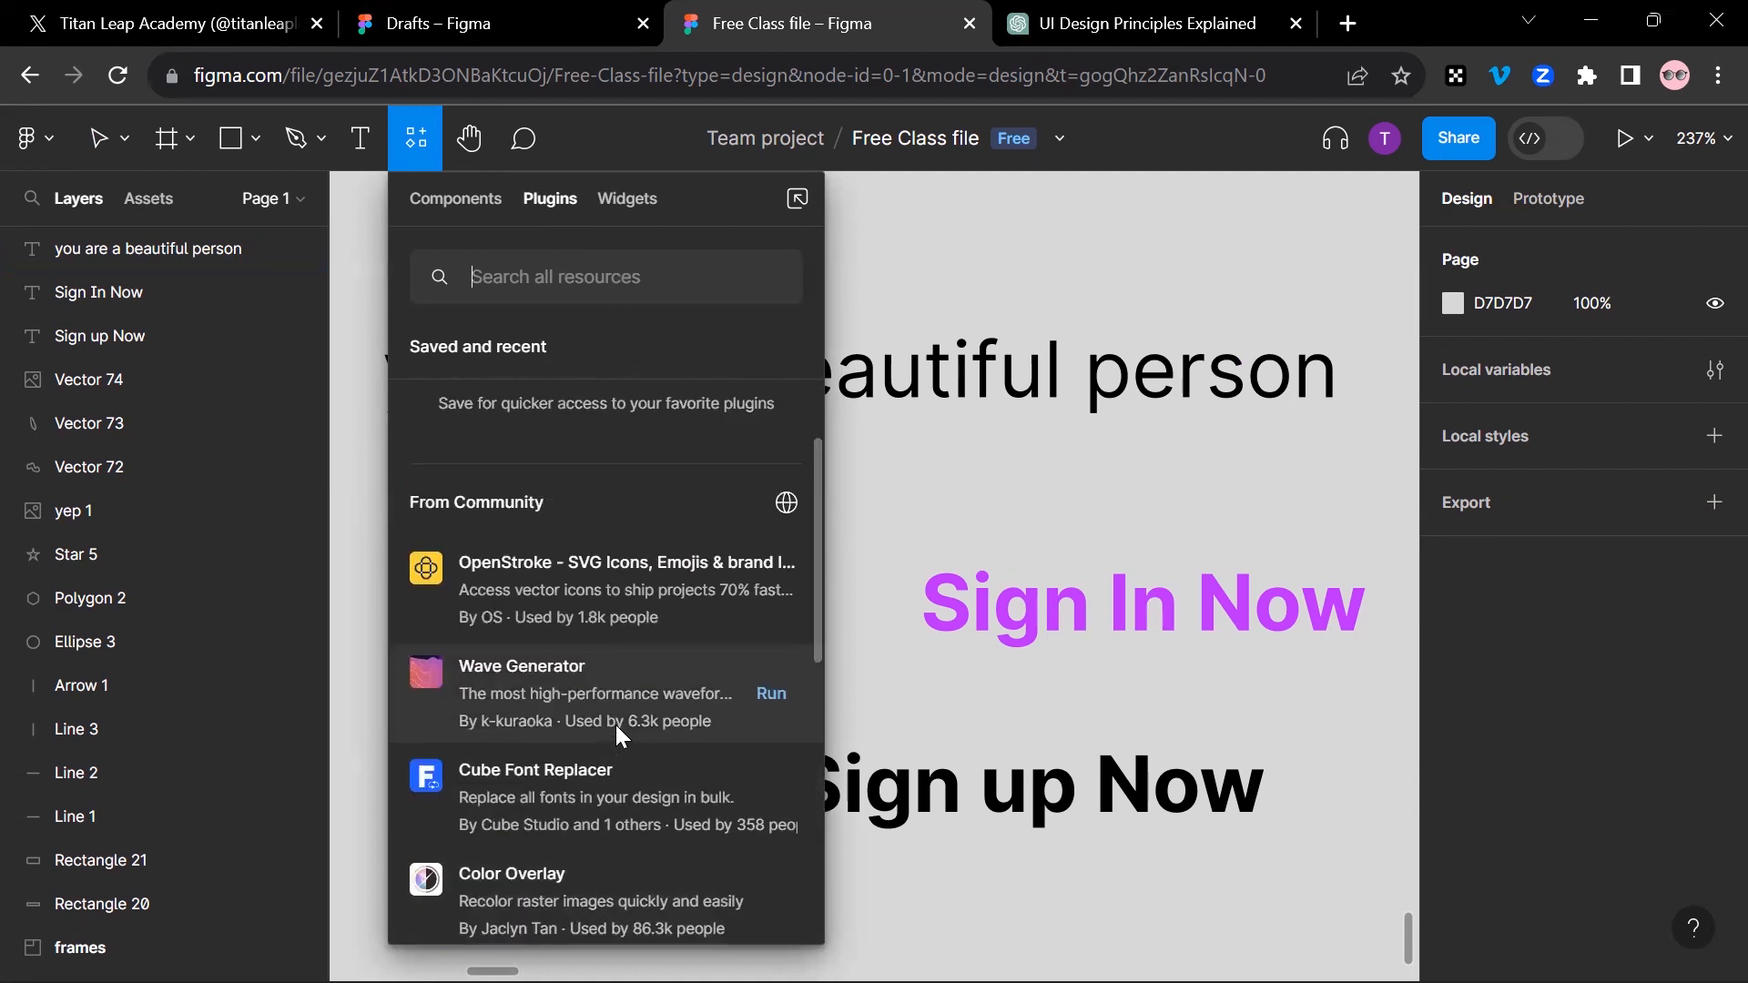
scroll(614, 721, "down", 5)
scroll(615, 720, "down", 2)
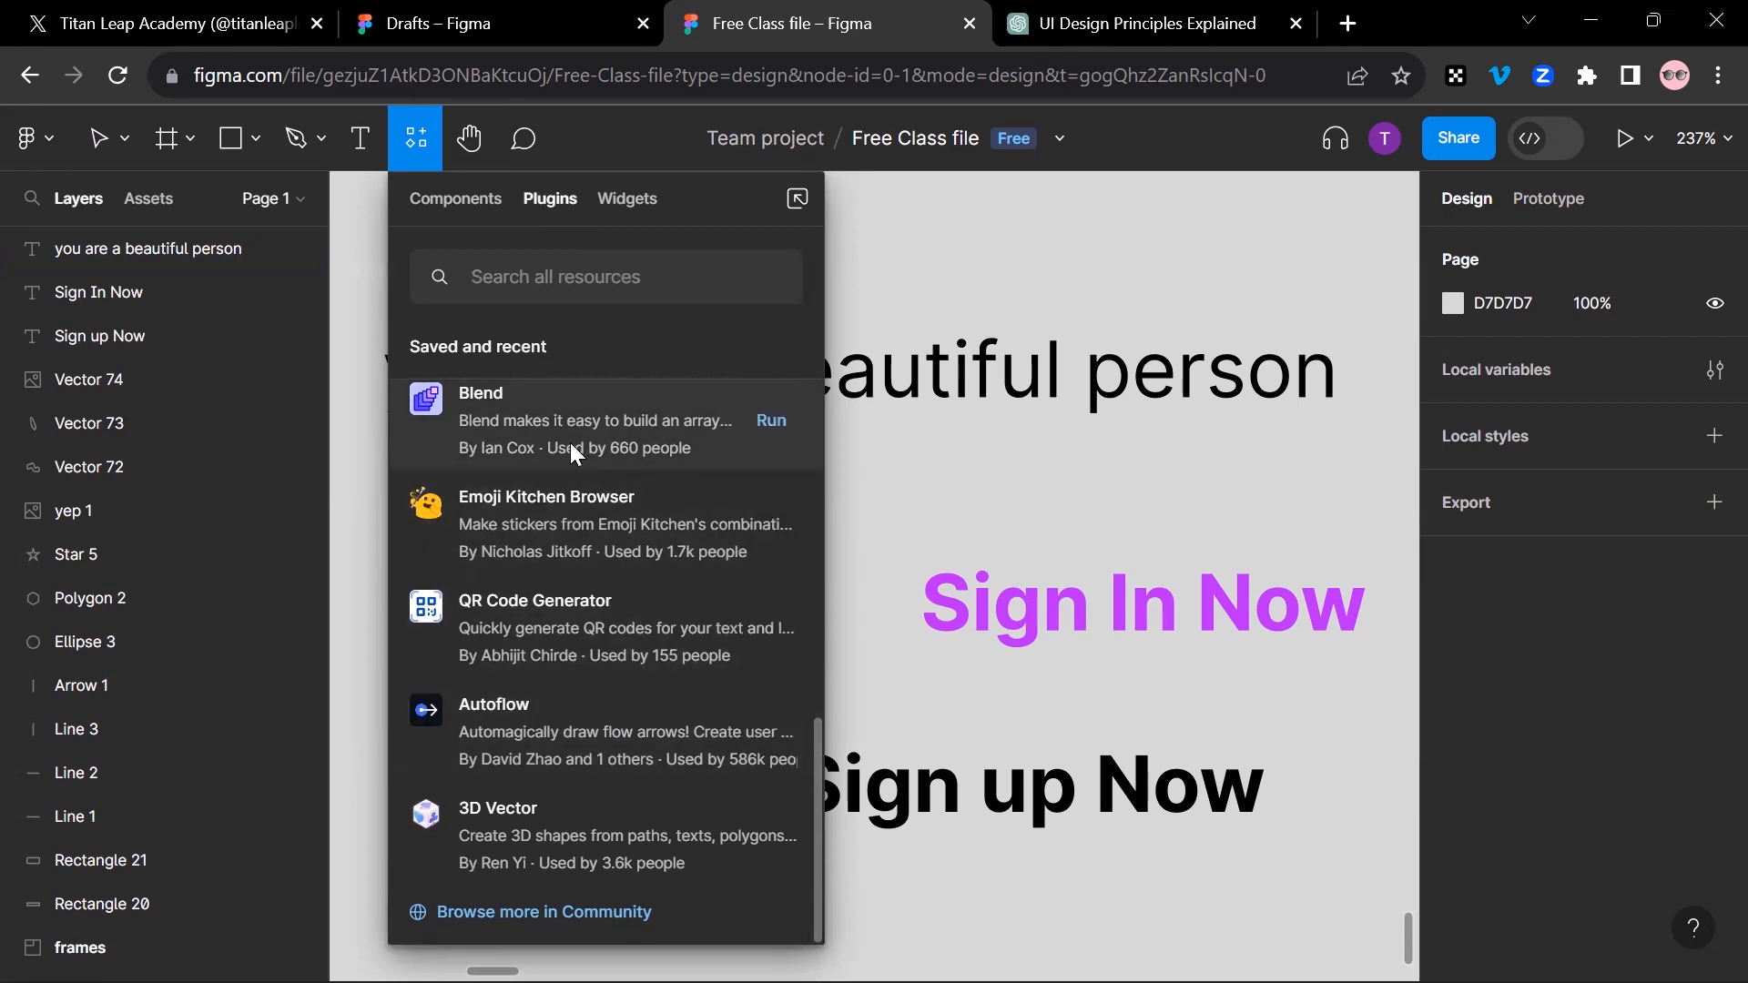
Step: Compare the local components with the plugins and look through the Community plugins again
left_click(446, 193)
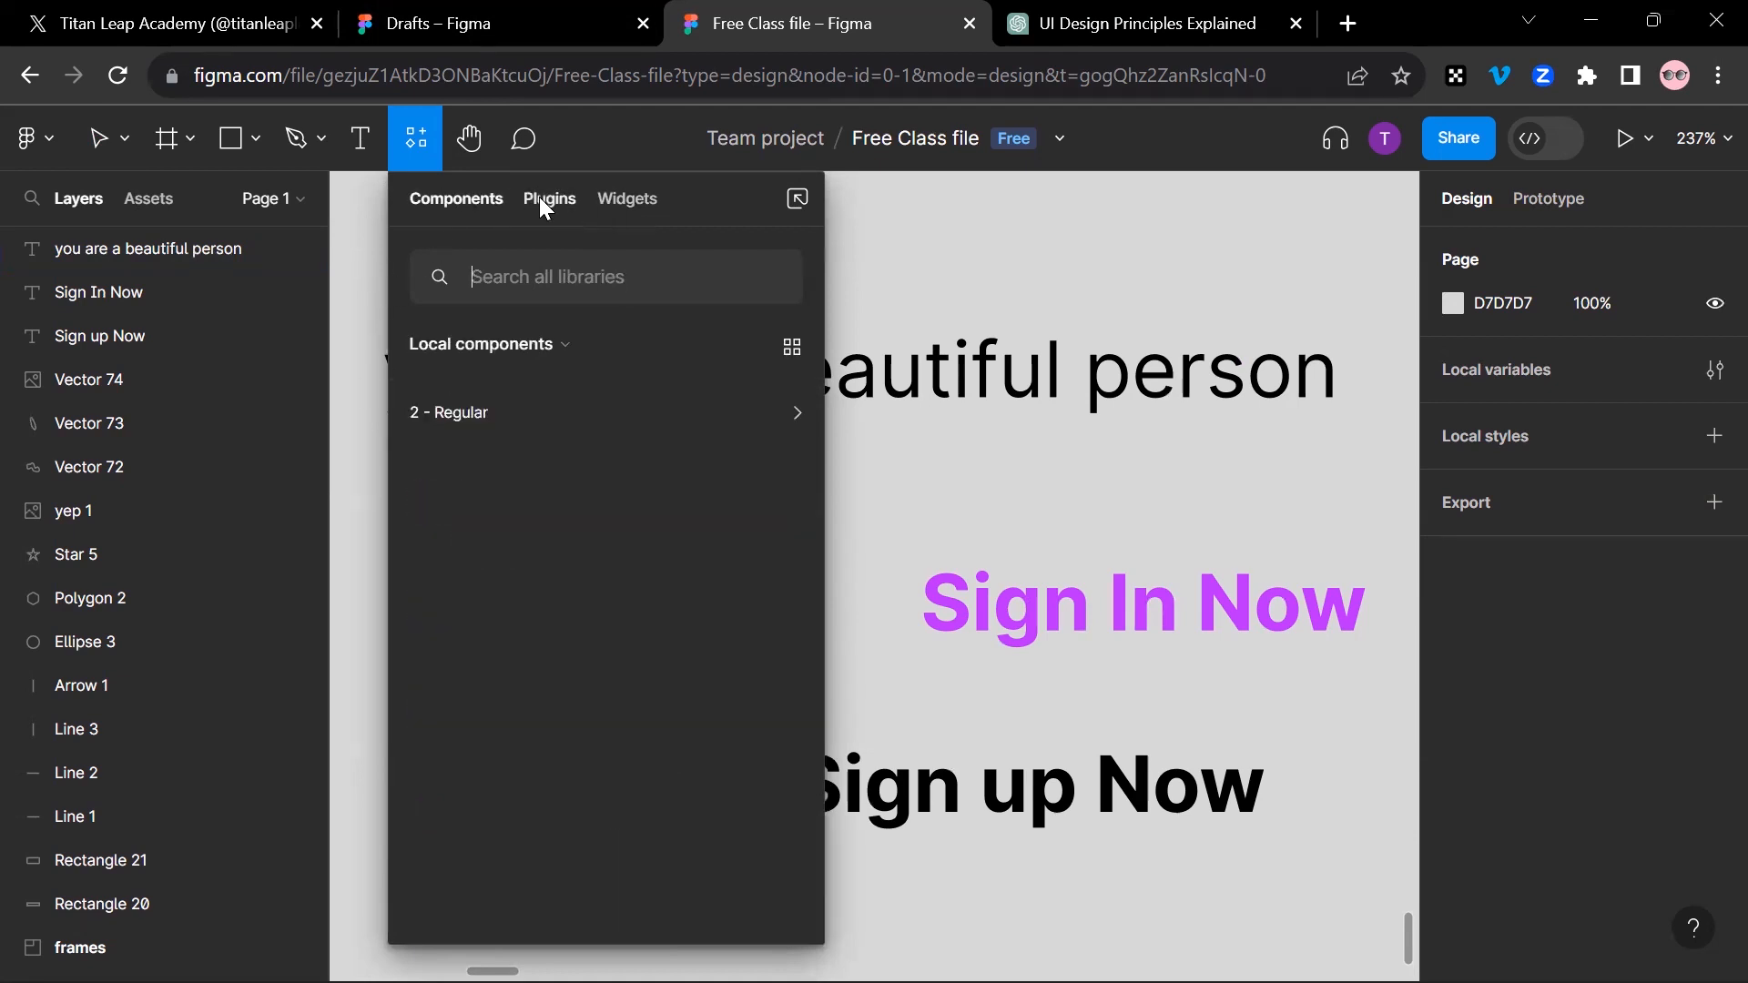
left_click(539, 197)
left_click(486, 202)
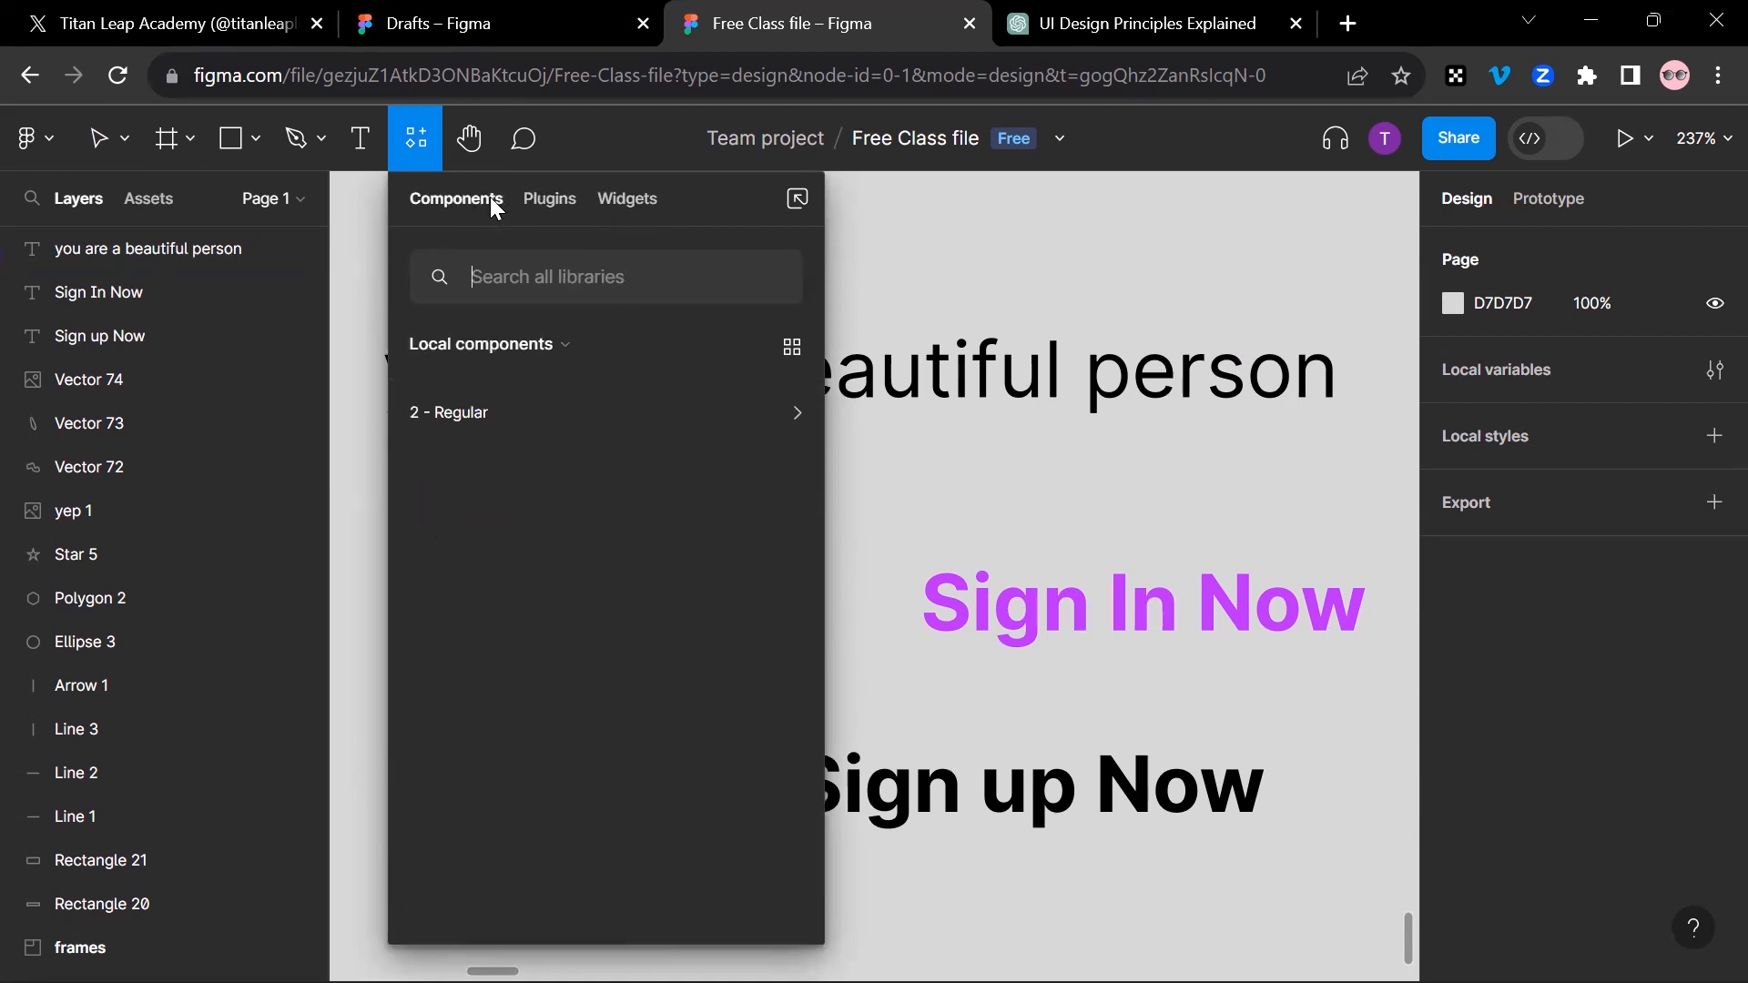
left_click(557, 202)
scroll(572, 747, "down", 5)
scroll(572, 746, "up", 3)
scroll(561, 681, "down", 3)
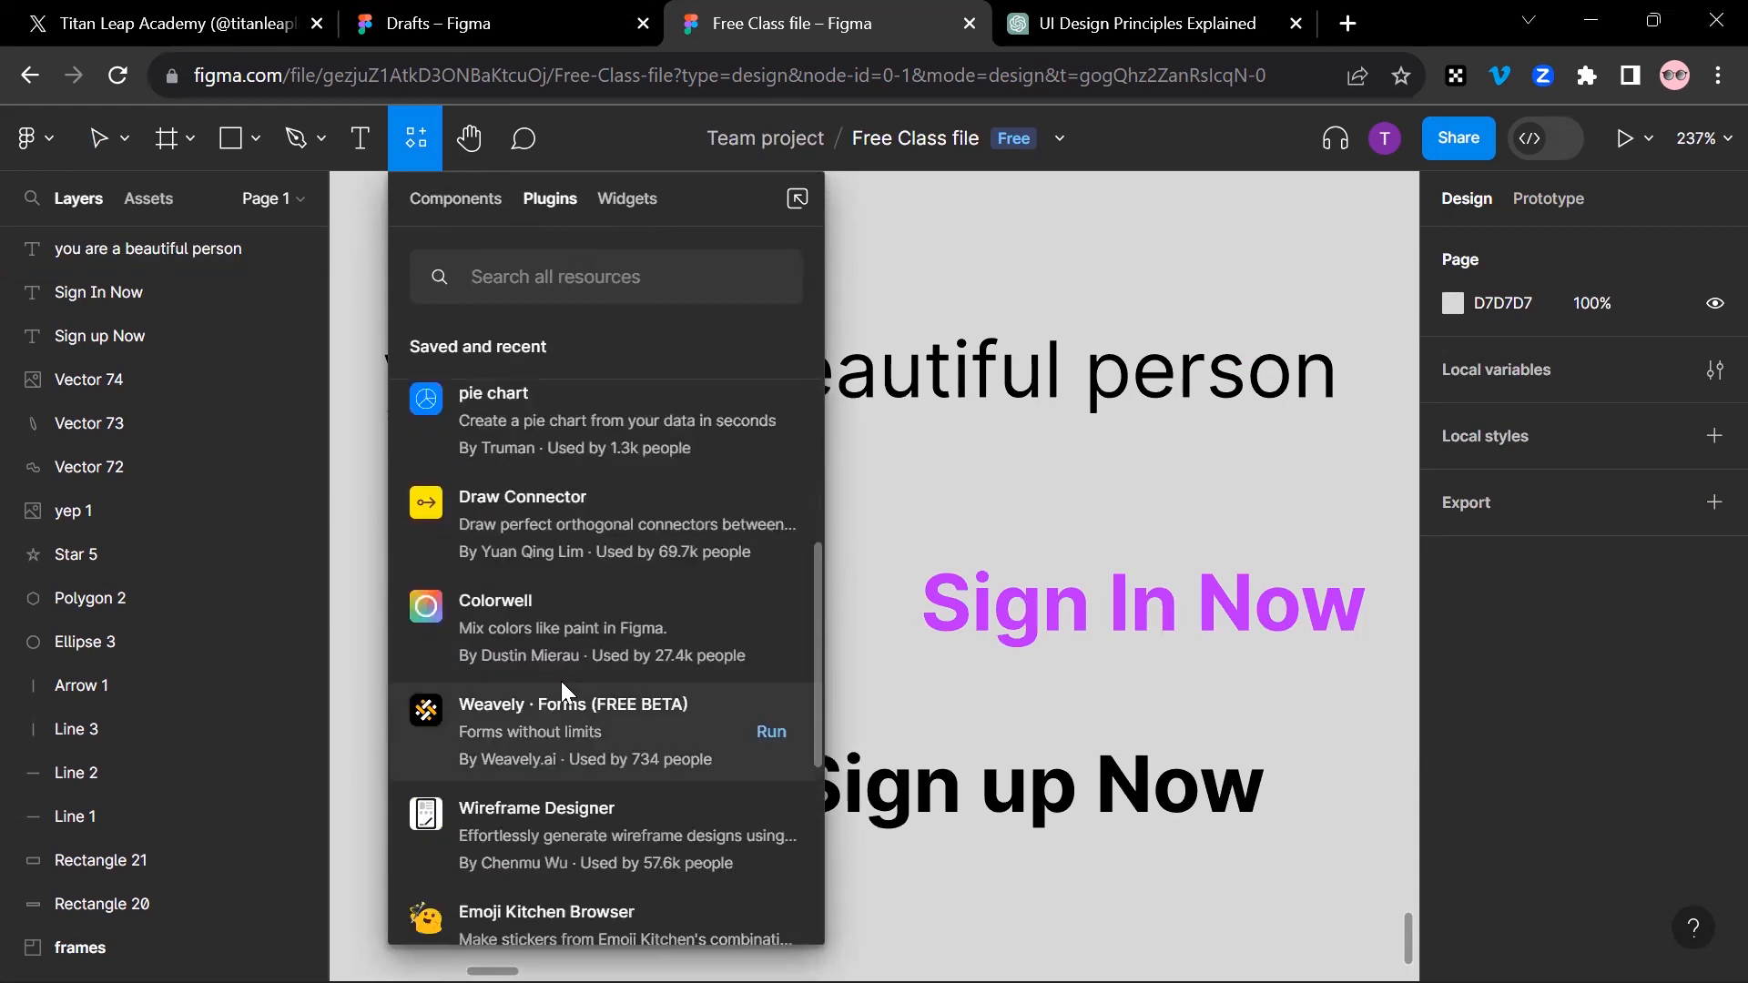
scroll(561, 680, "down", 5)
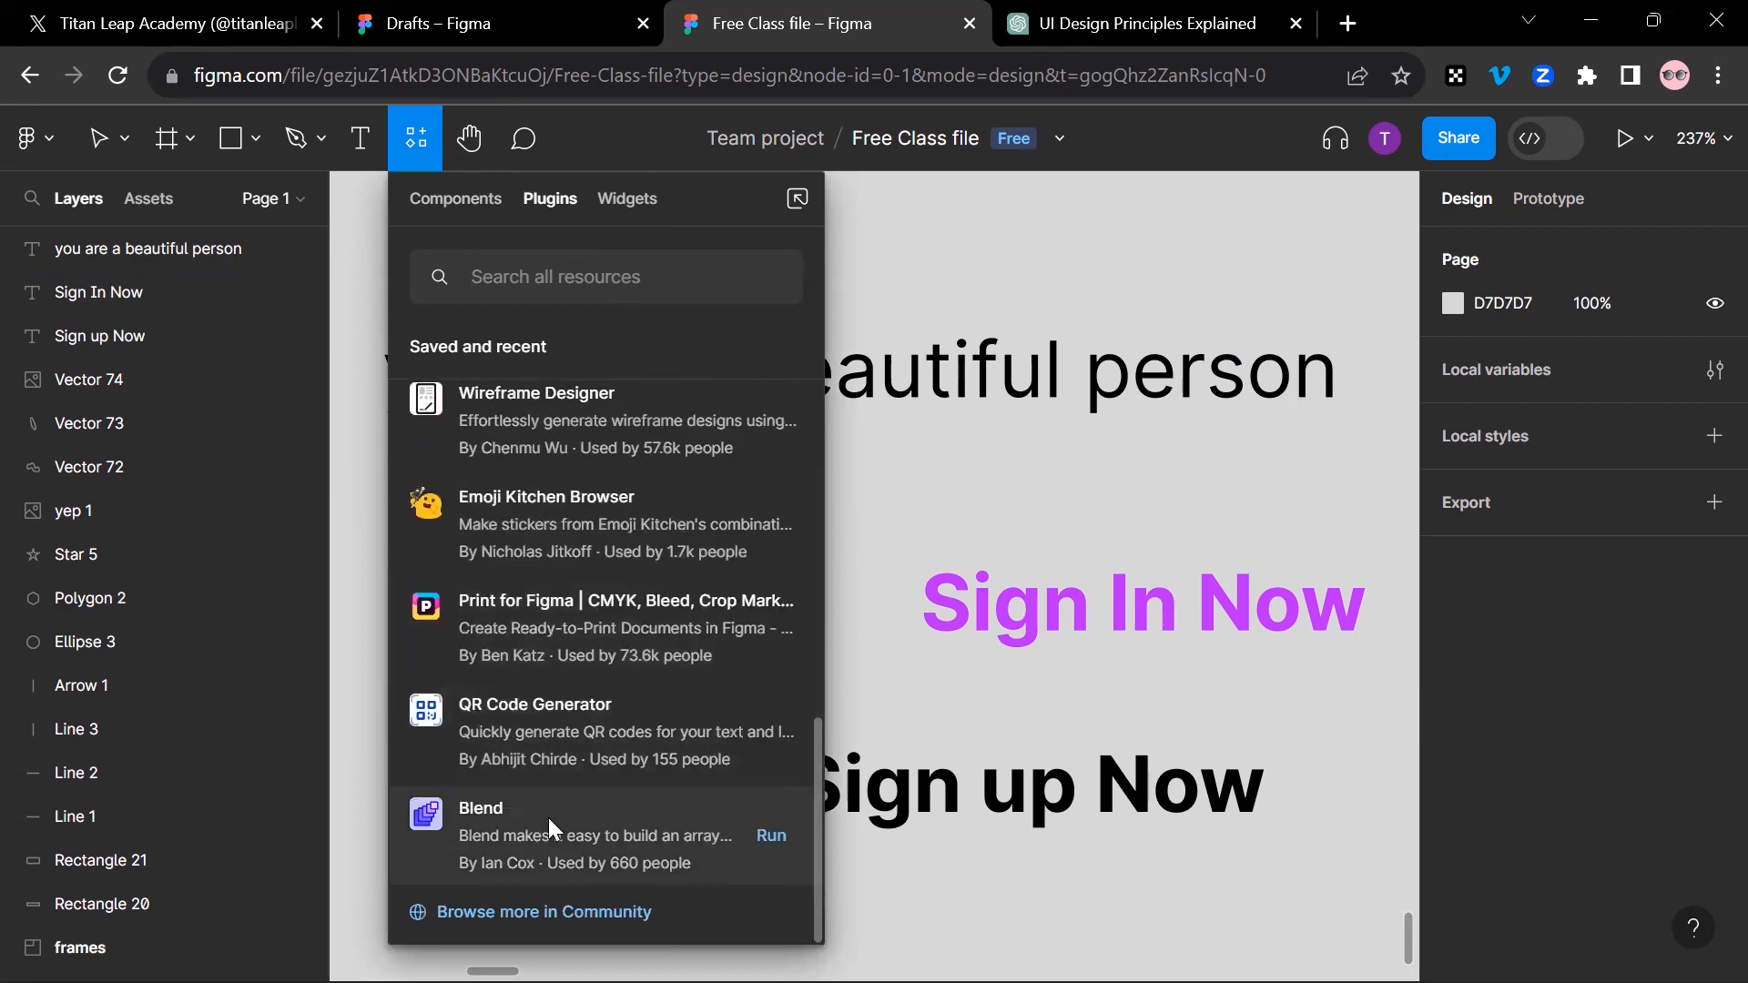
Step: Run the "Weavely · Forms (FREE BETA)" plugin from the Community plugins
scroll(619, 592, "up", 5)
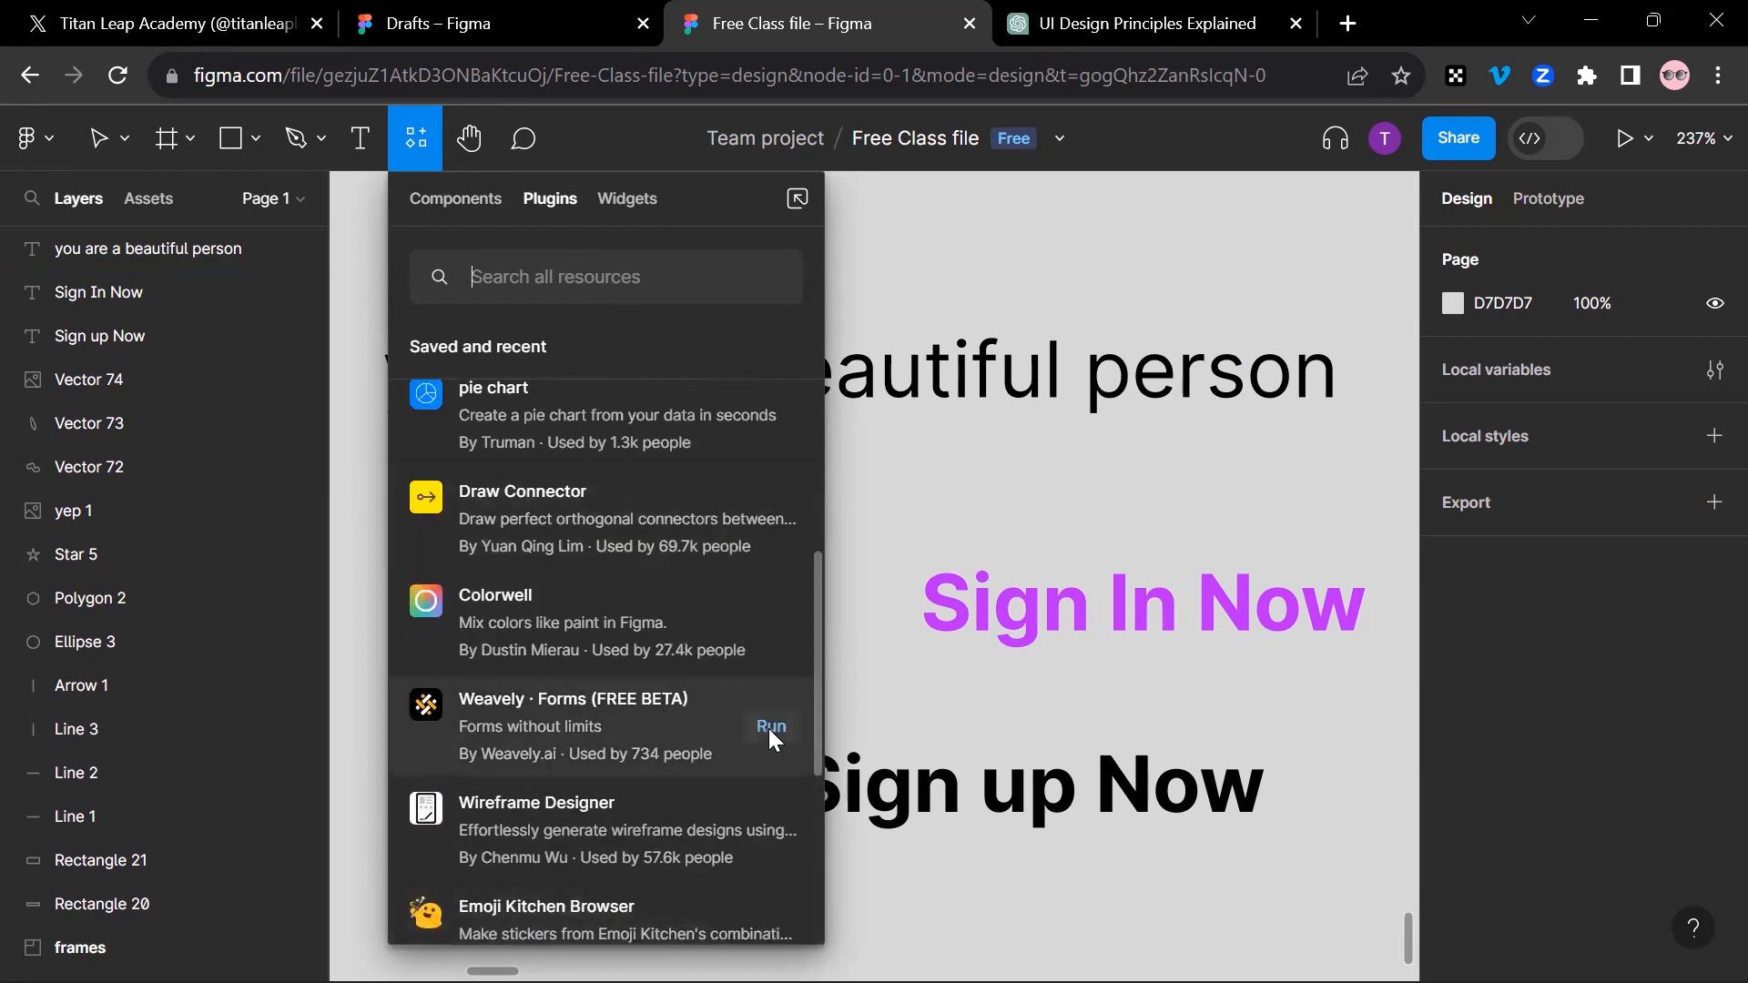
left_click(770, 726)
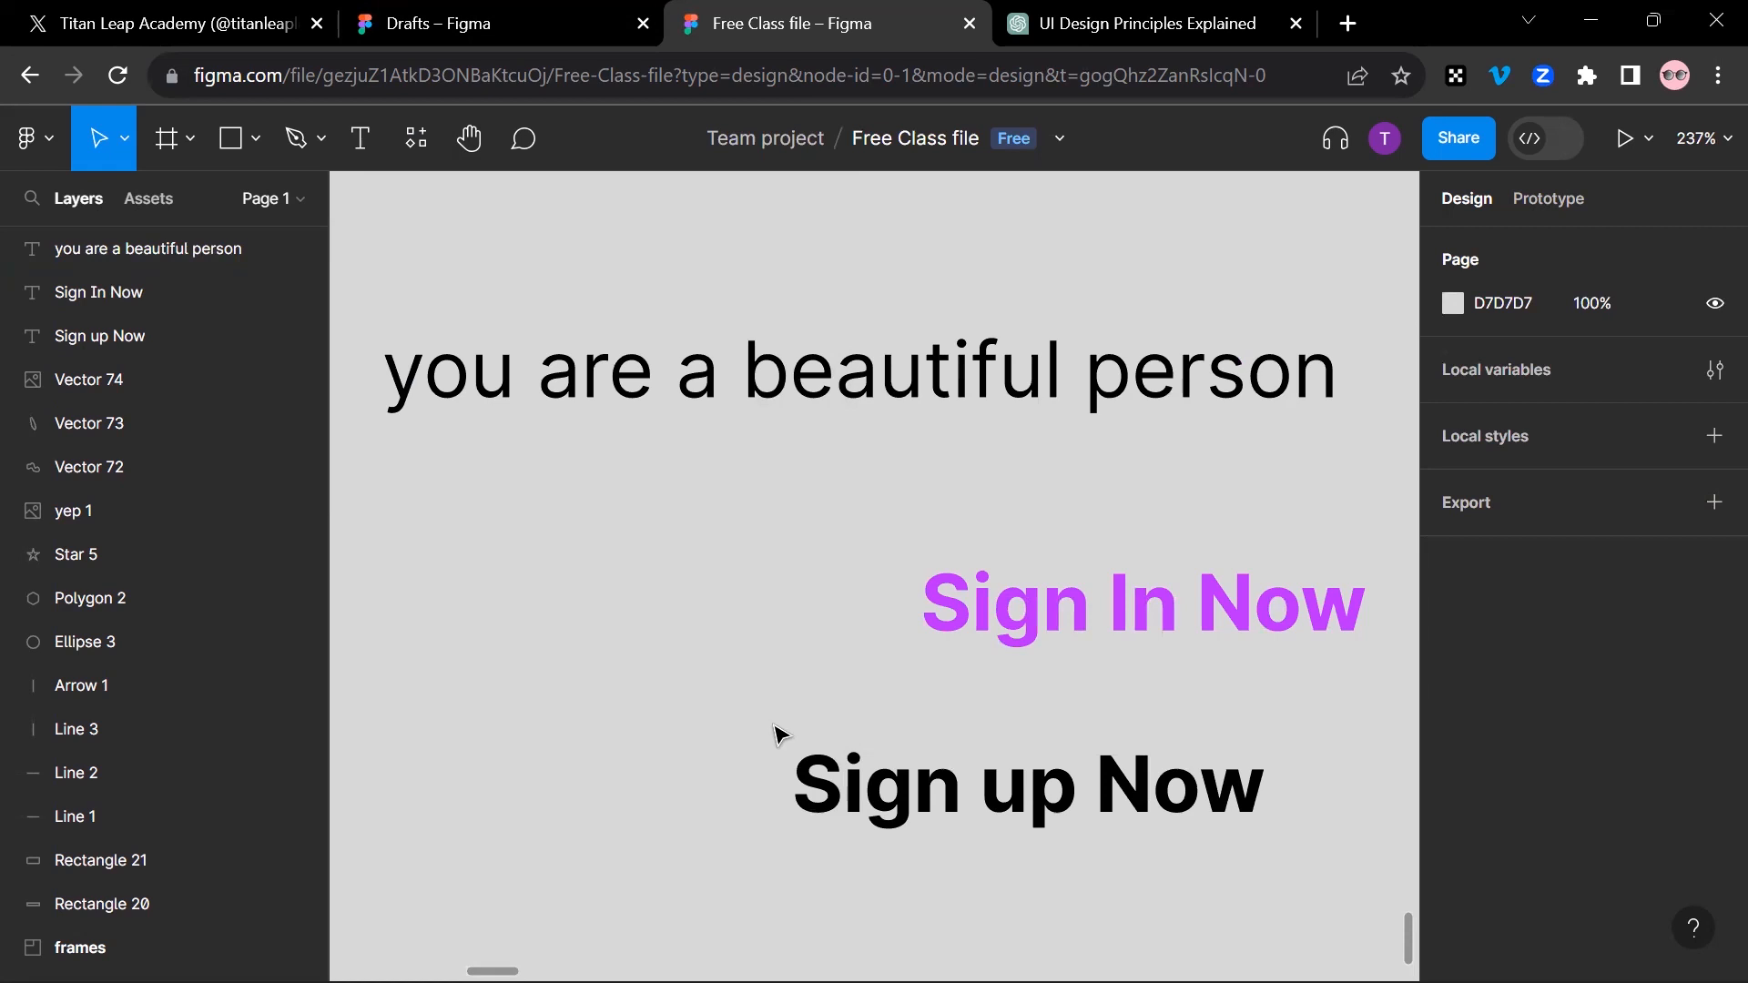
scroll(882, 597, "down", 5)
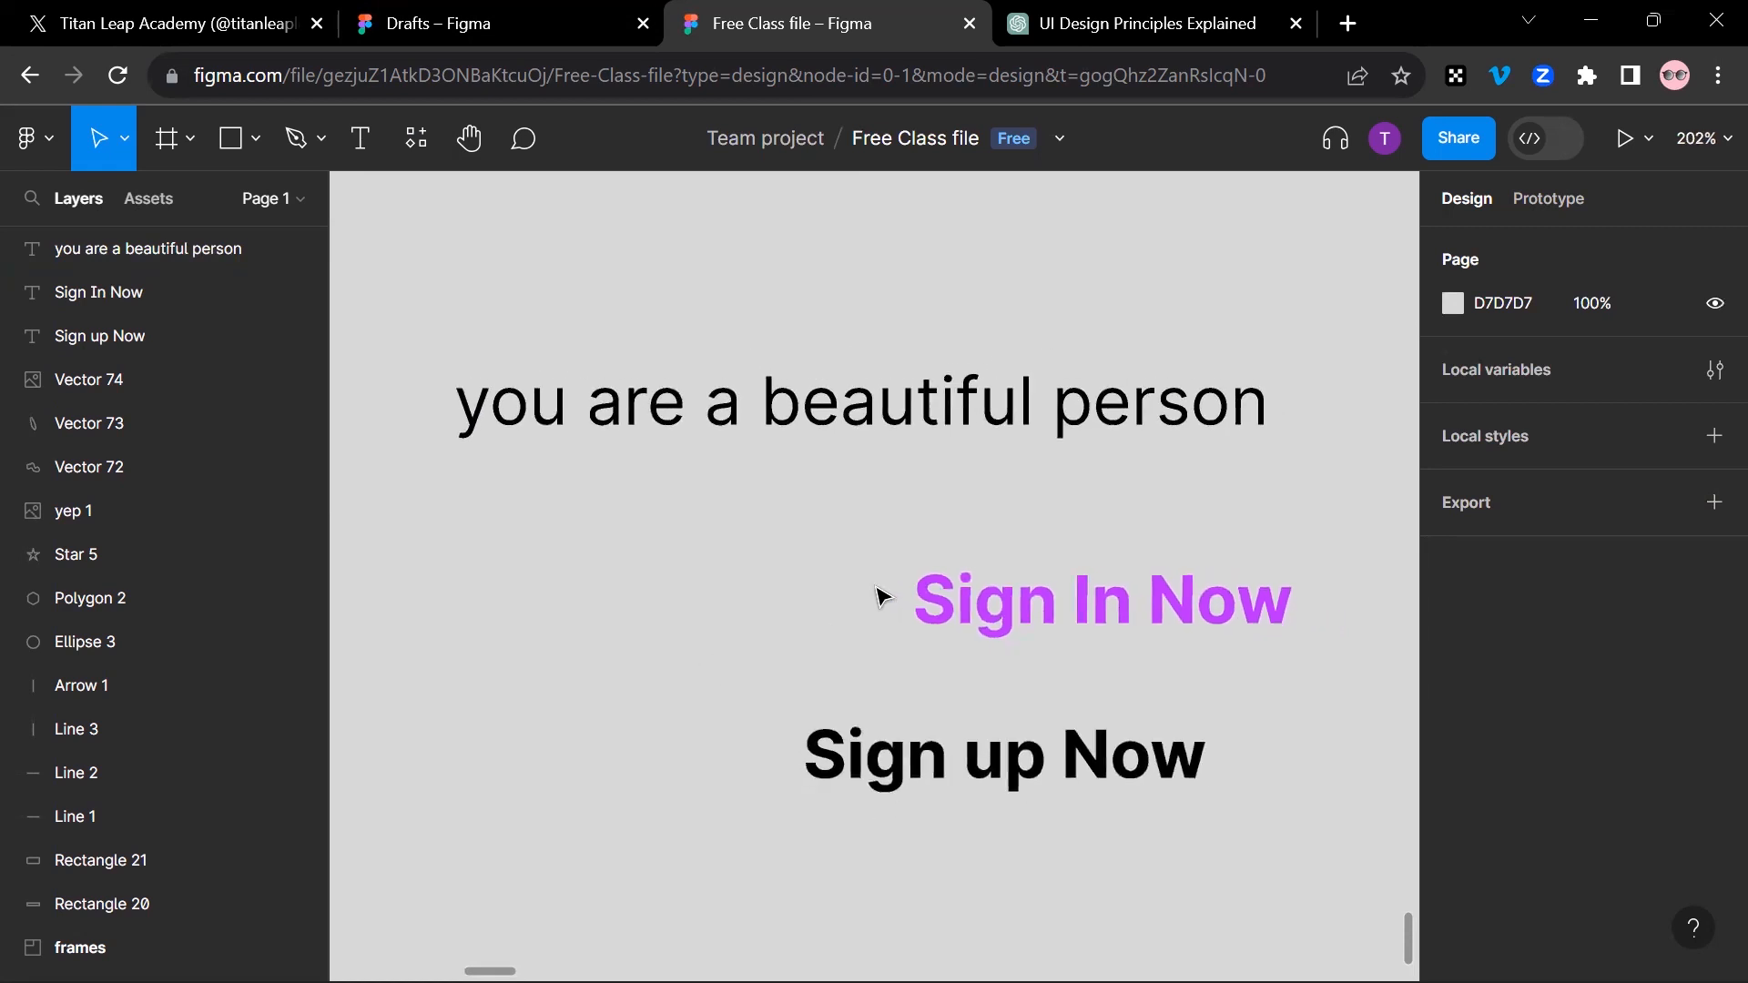
scroll(881, 547, "up", 3)
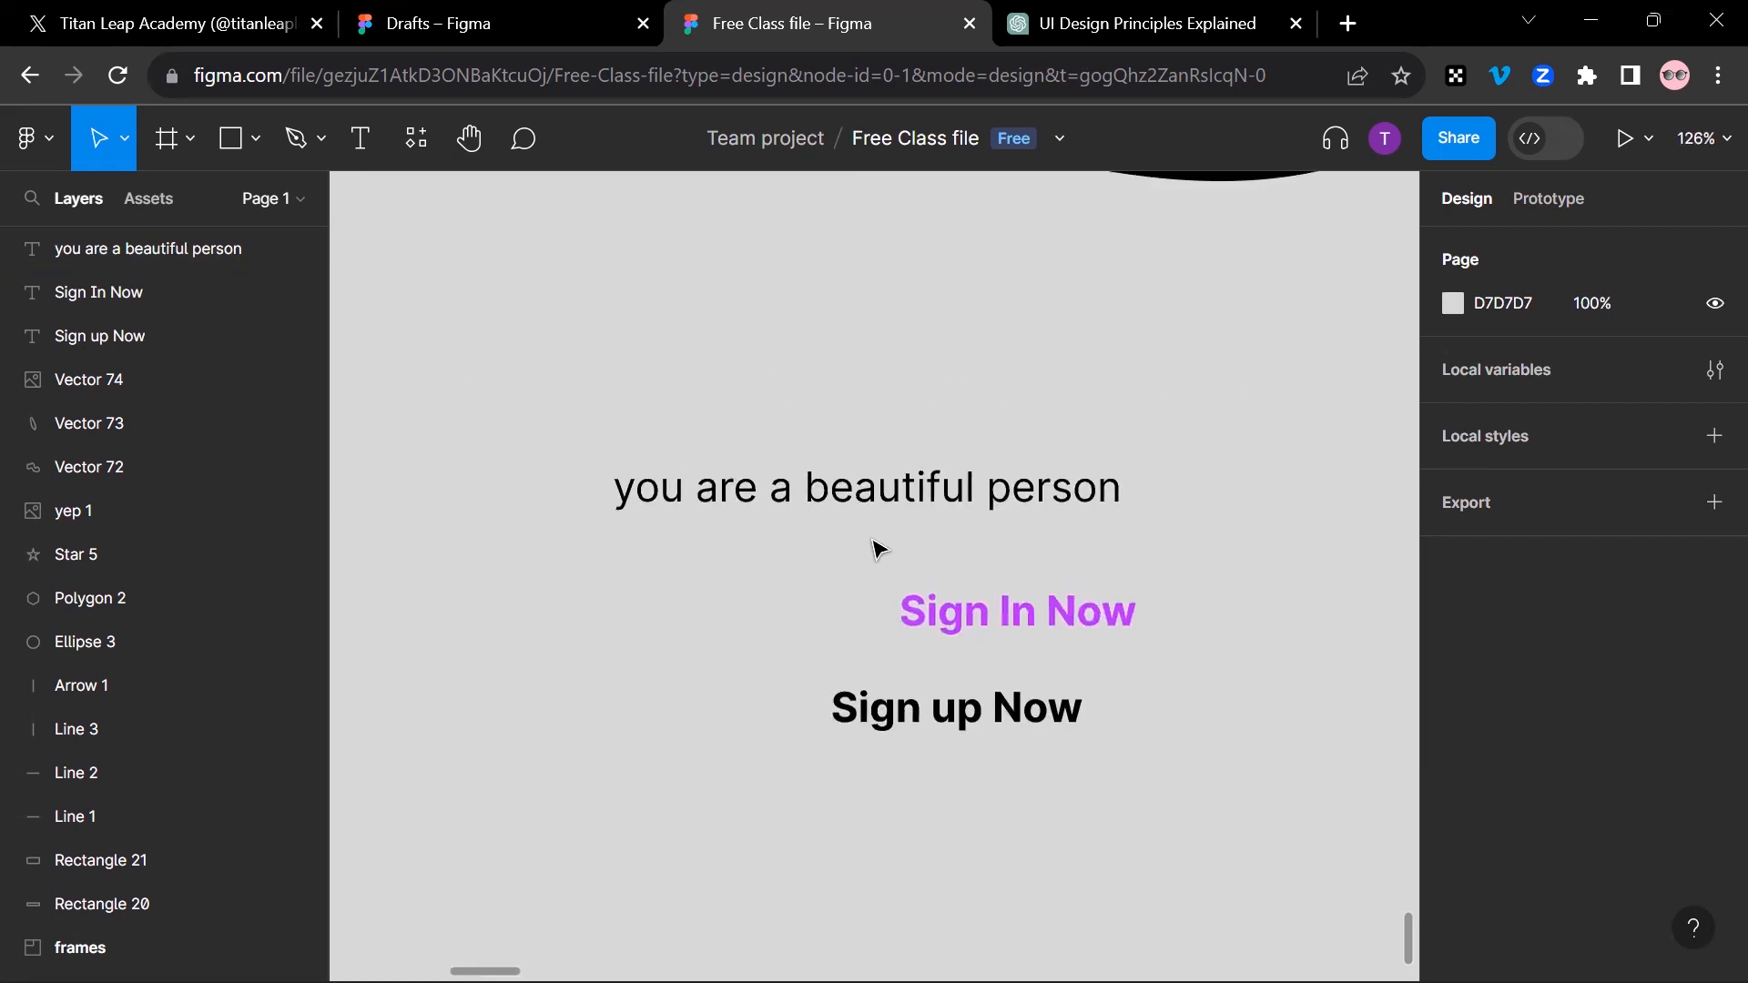
scroll(843, 524, "down", 5)
scroll(1079, 428, "up", 1)
key("ctrl+alt+p")
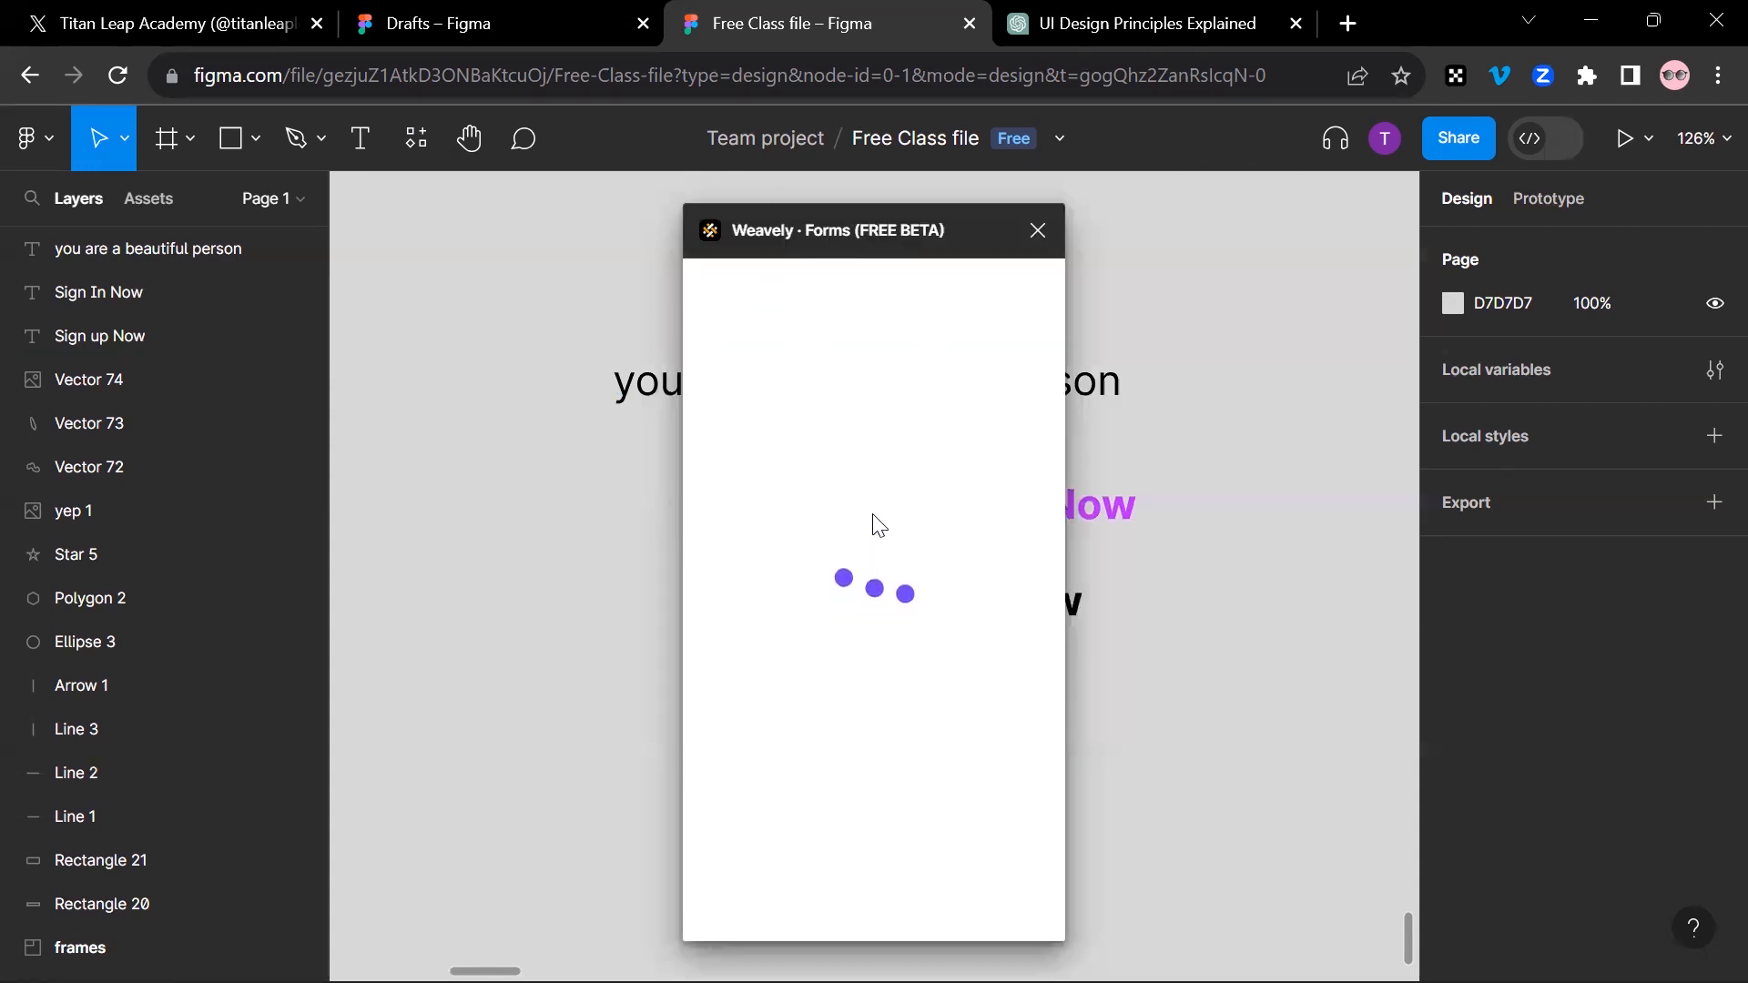
Step: Review the local components in the resources again, trying the Hand tool in between
left_click(414, 141)
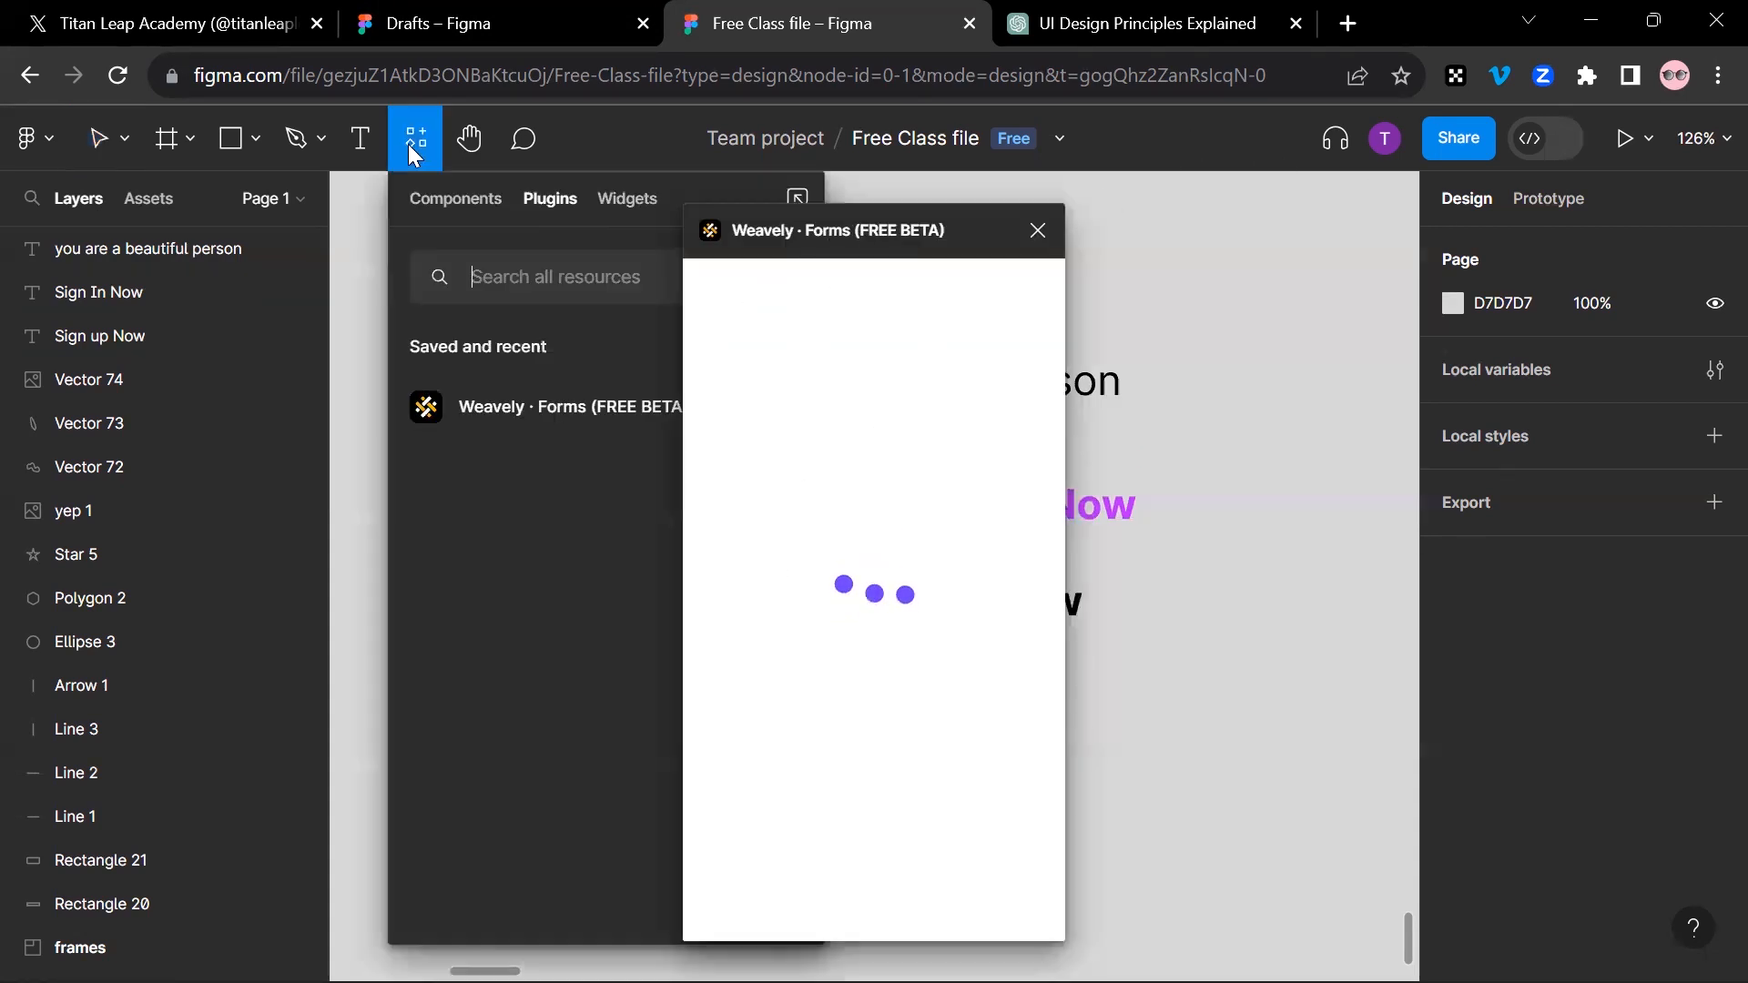
left_click(479, 199)
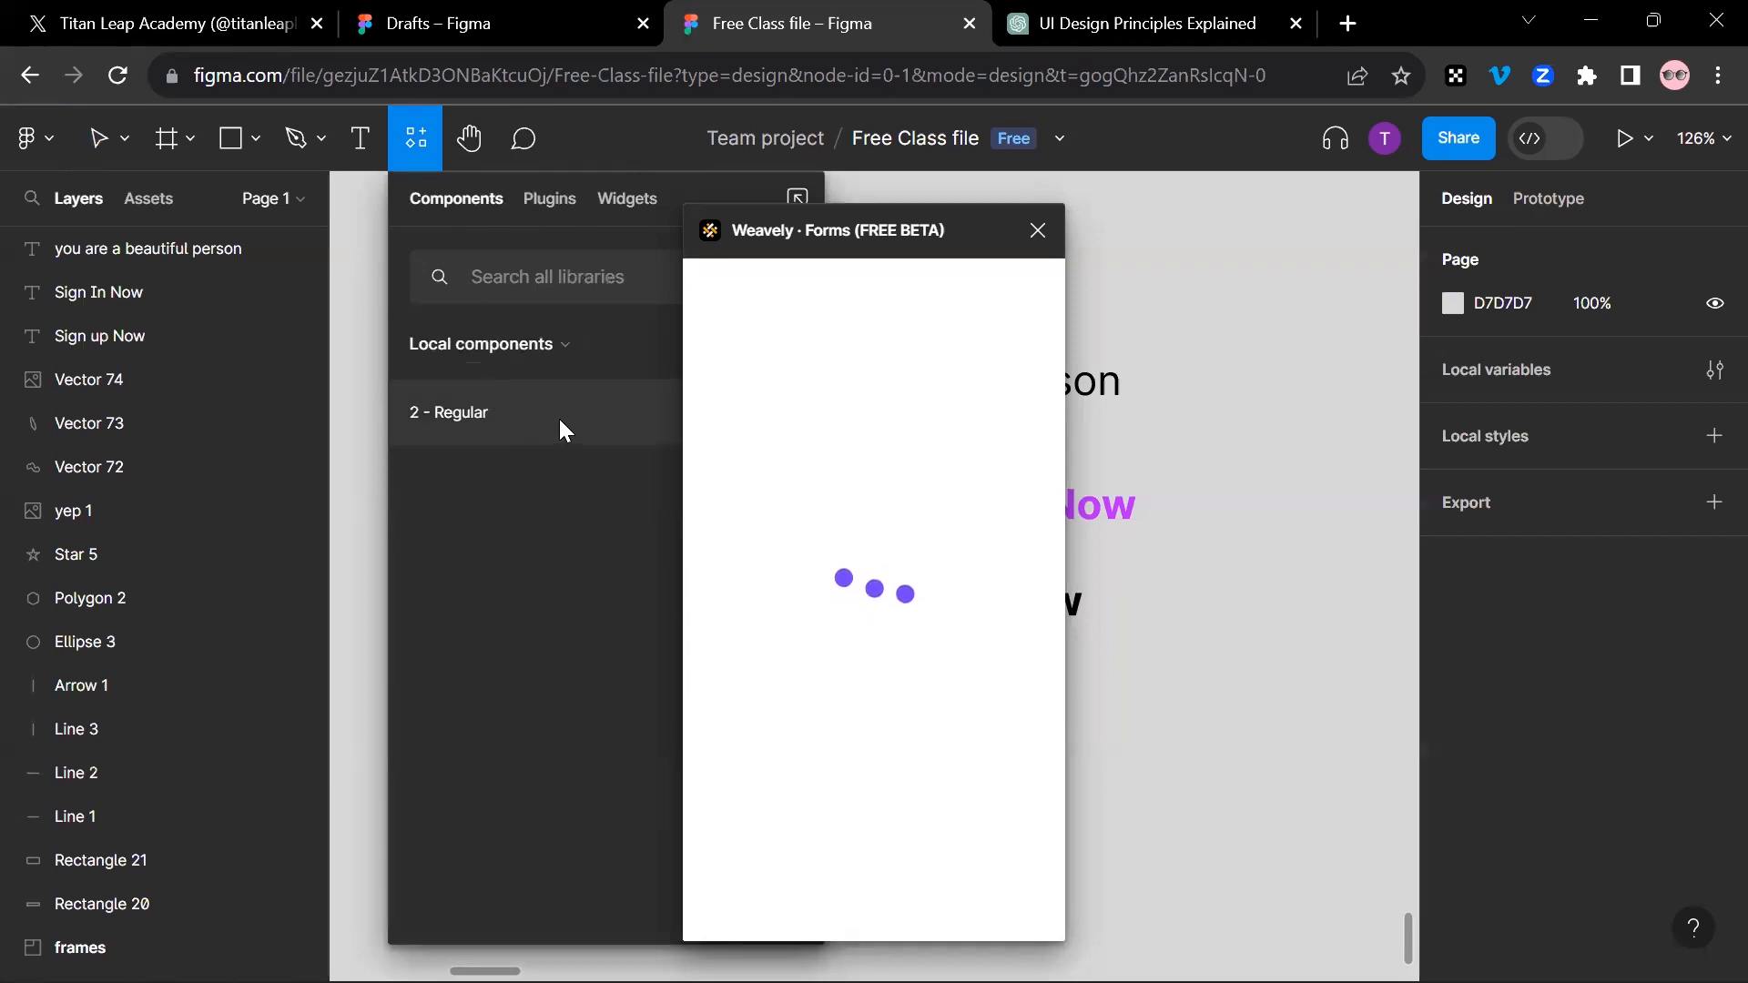
left_click(408, 142)
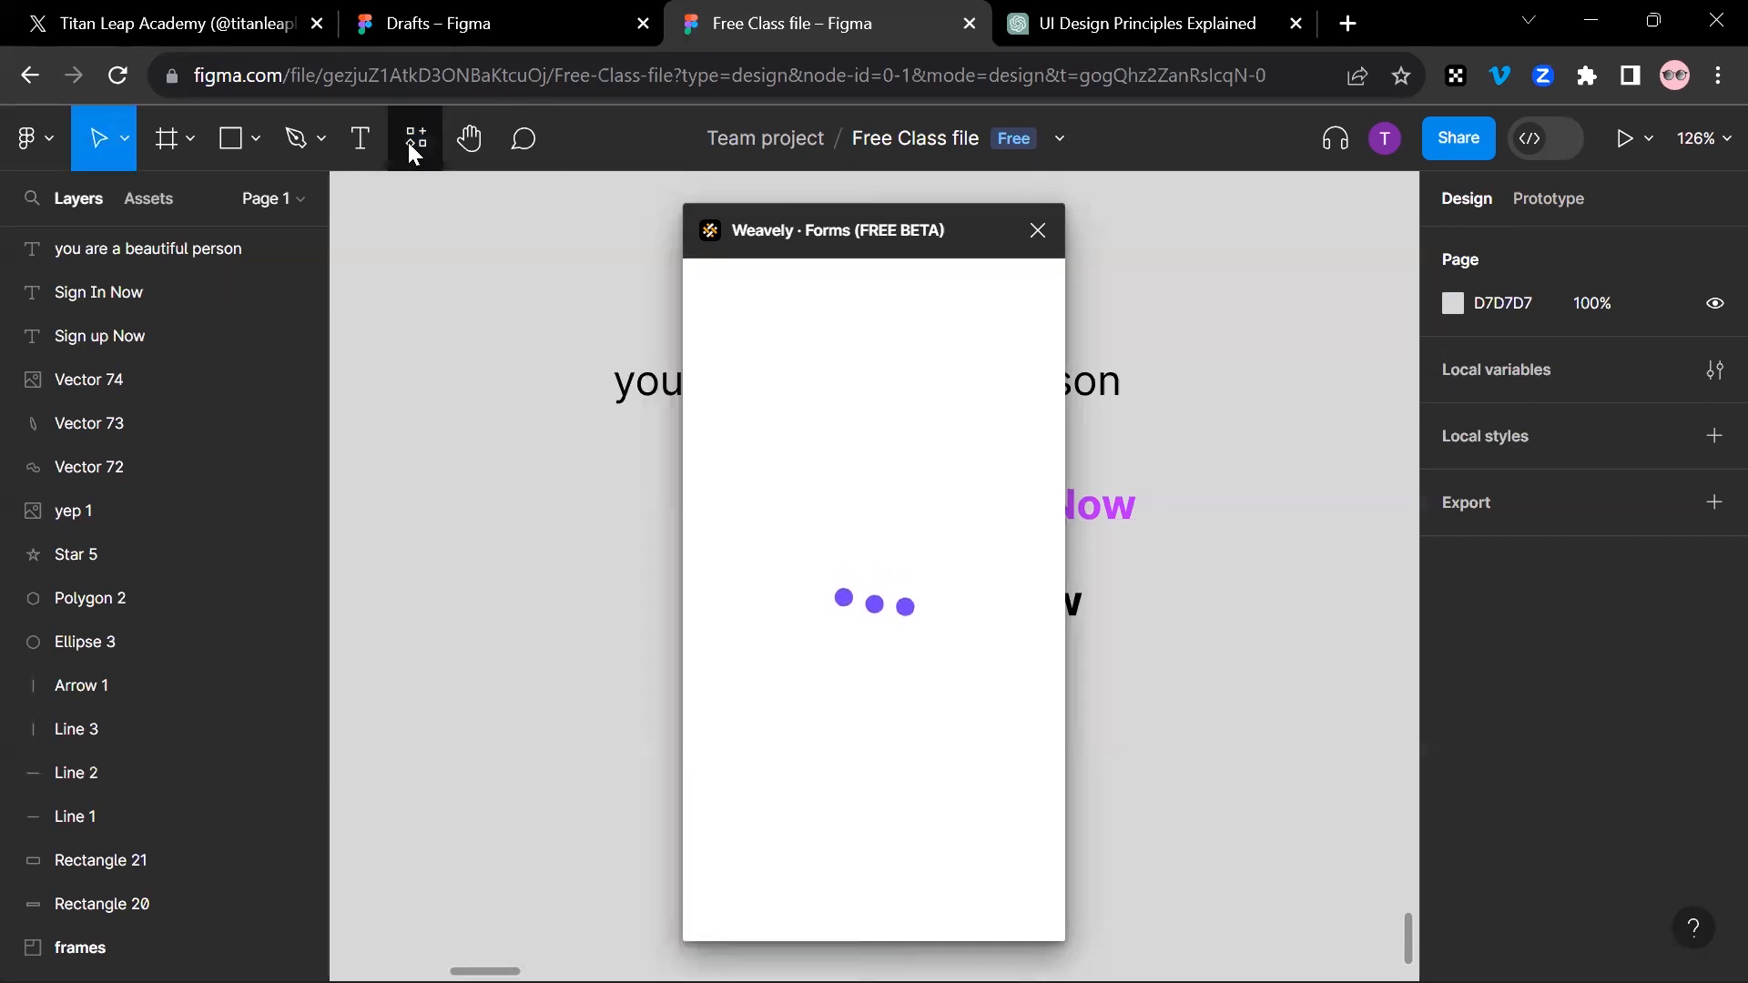
left_click(462, 142)
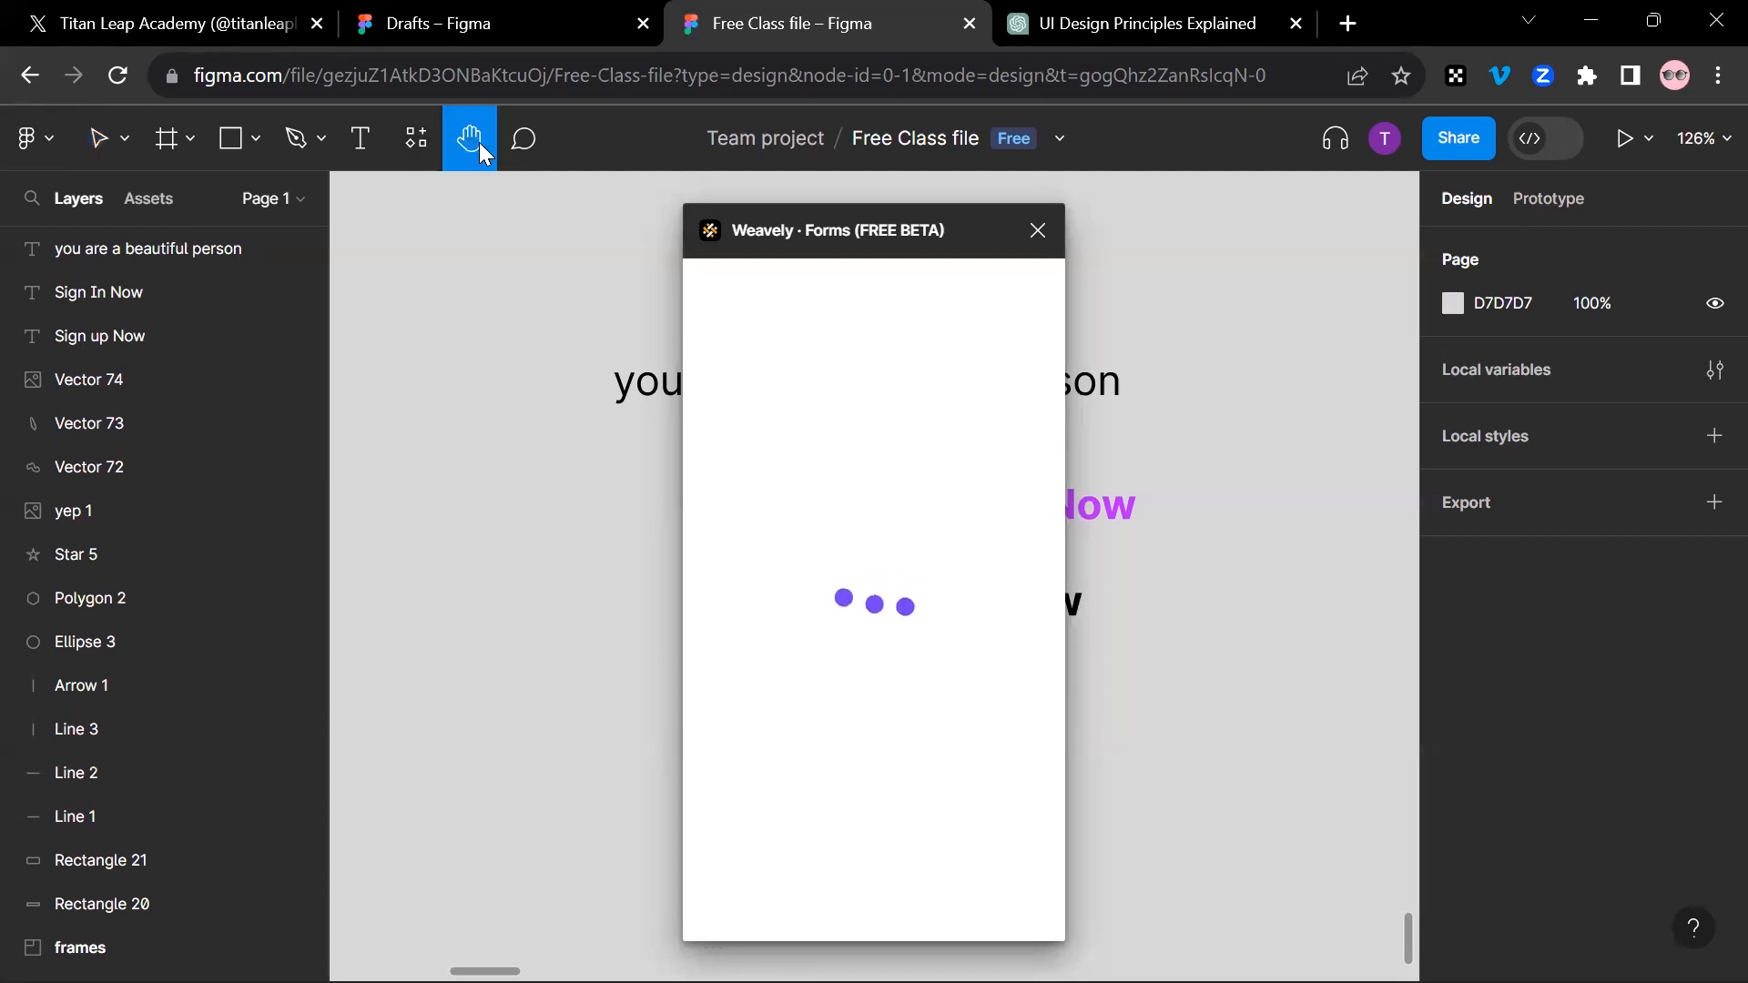
left_click(419, 146)
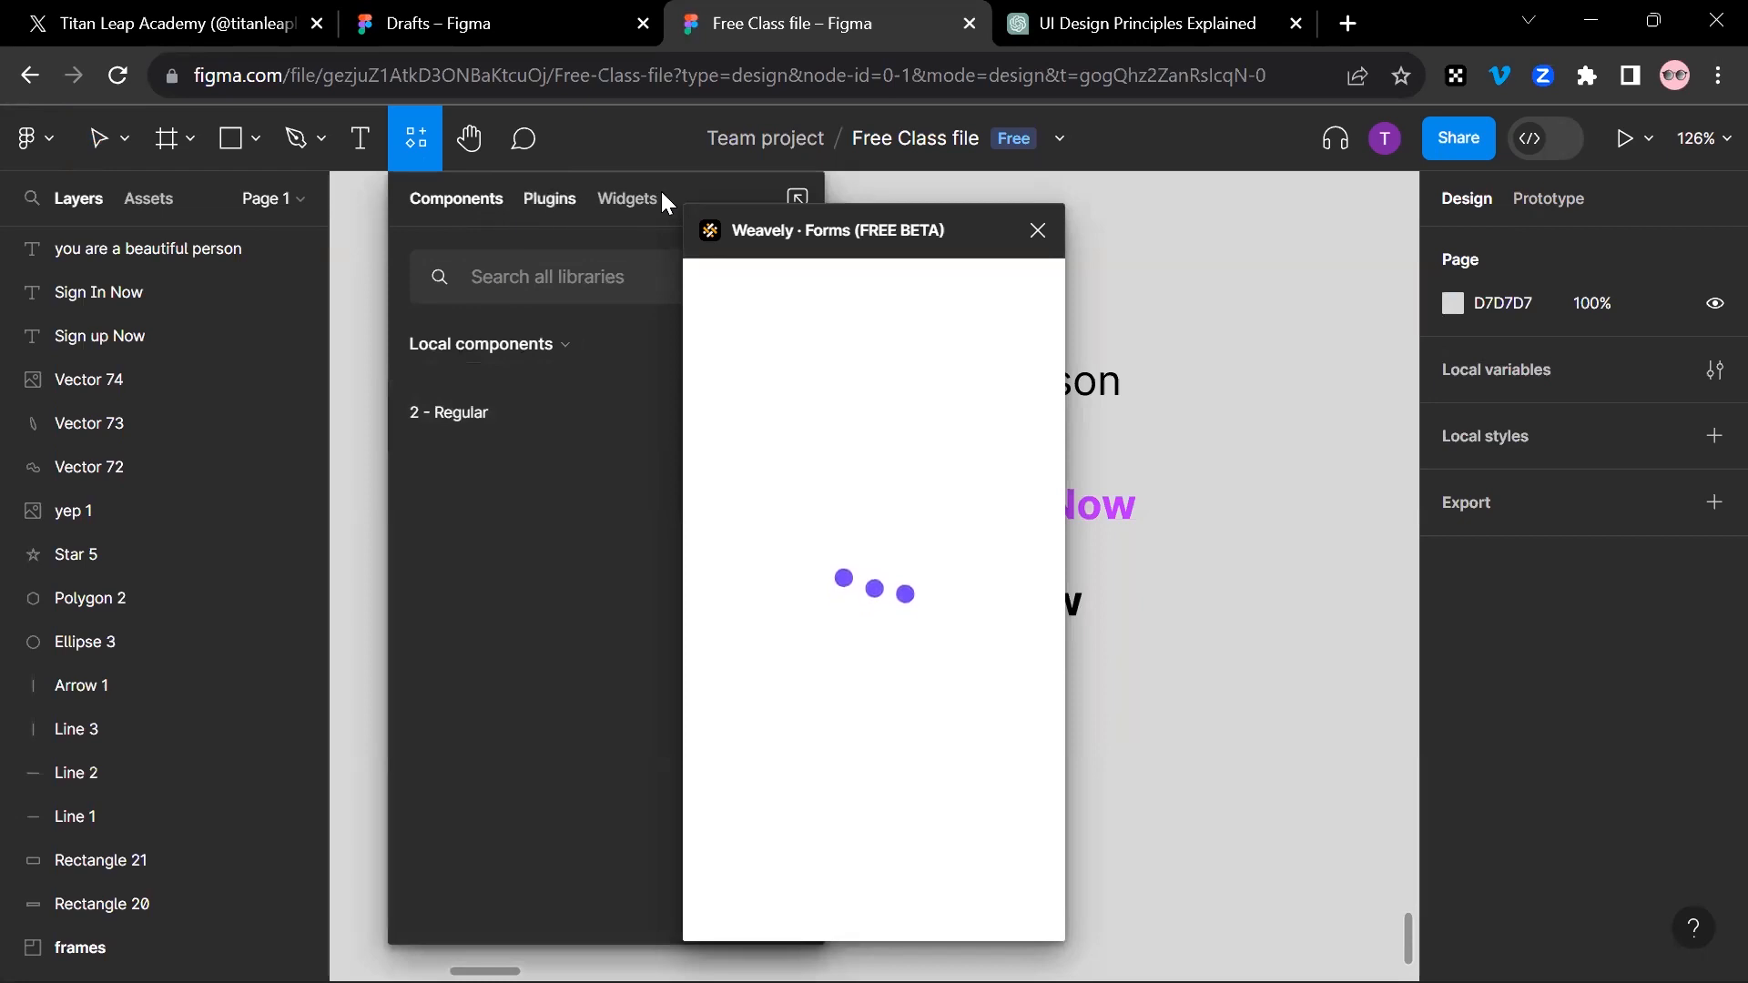
left_click(948, 187)
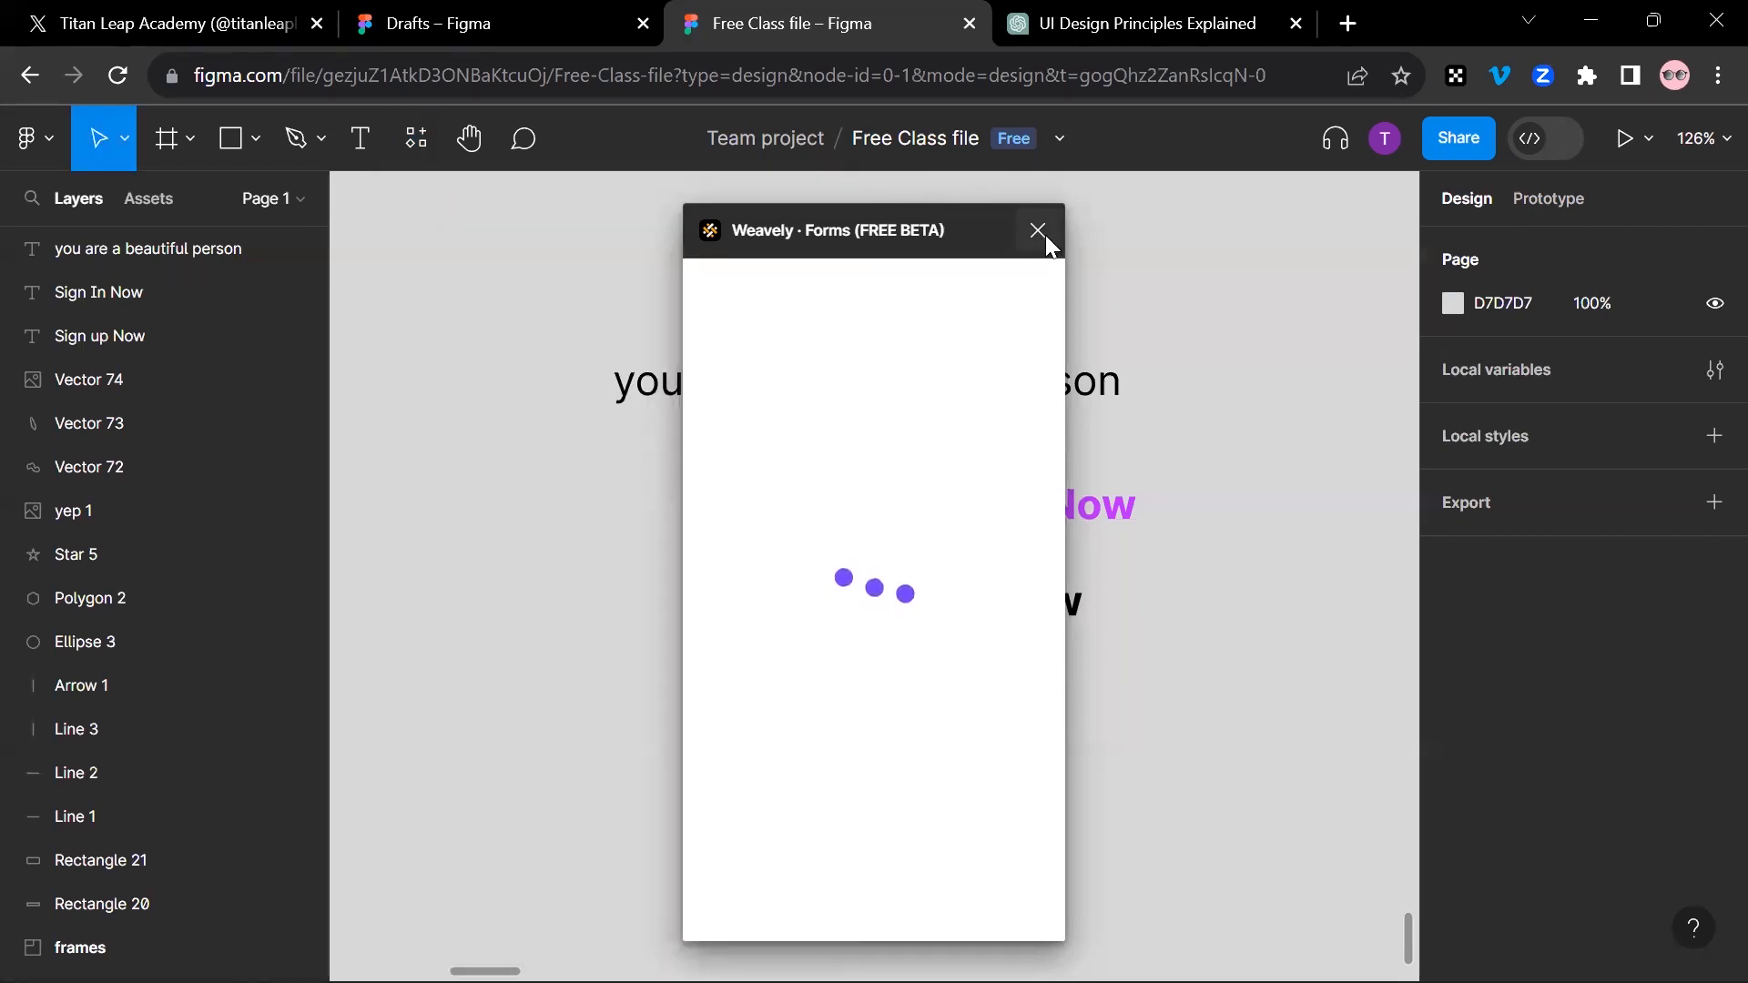
Step: Close the Weavely · Forms plugin window and activate the Hand tool
left_click(1045, 235)
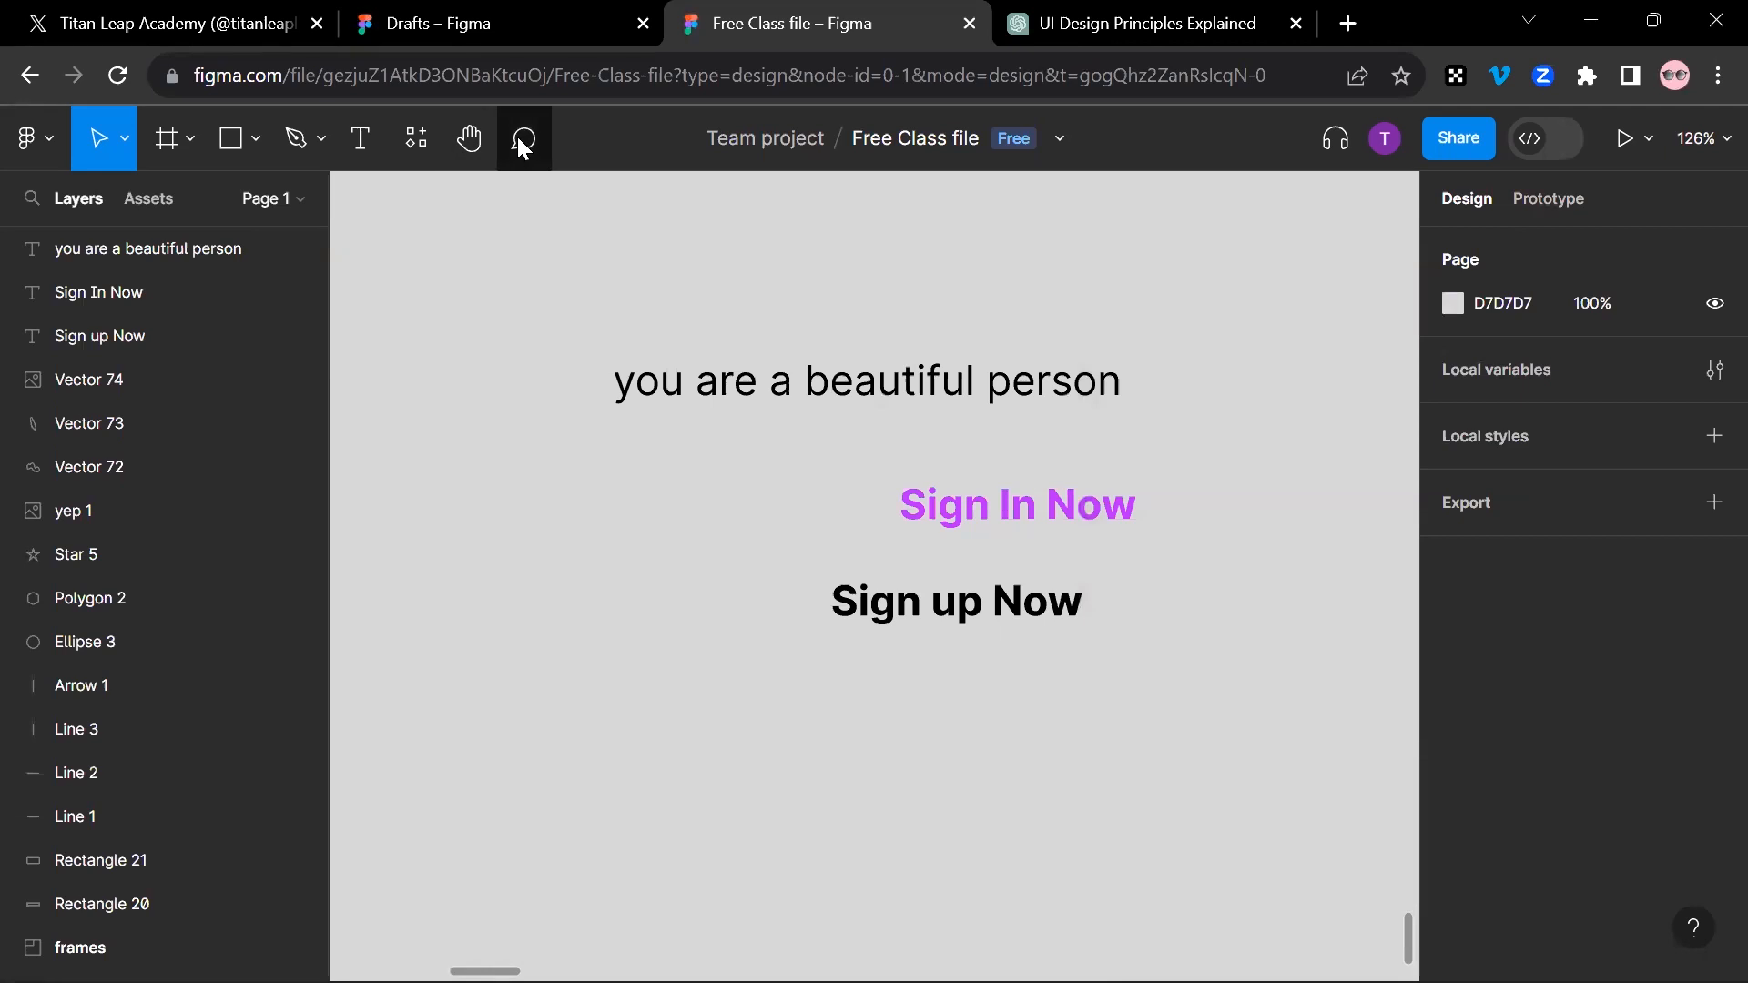
left_click(463, 137)
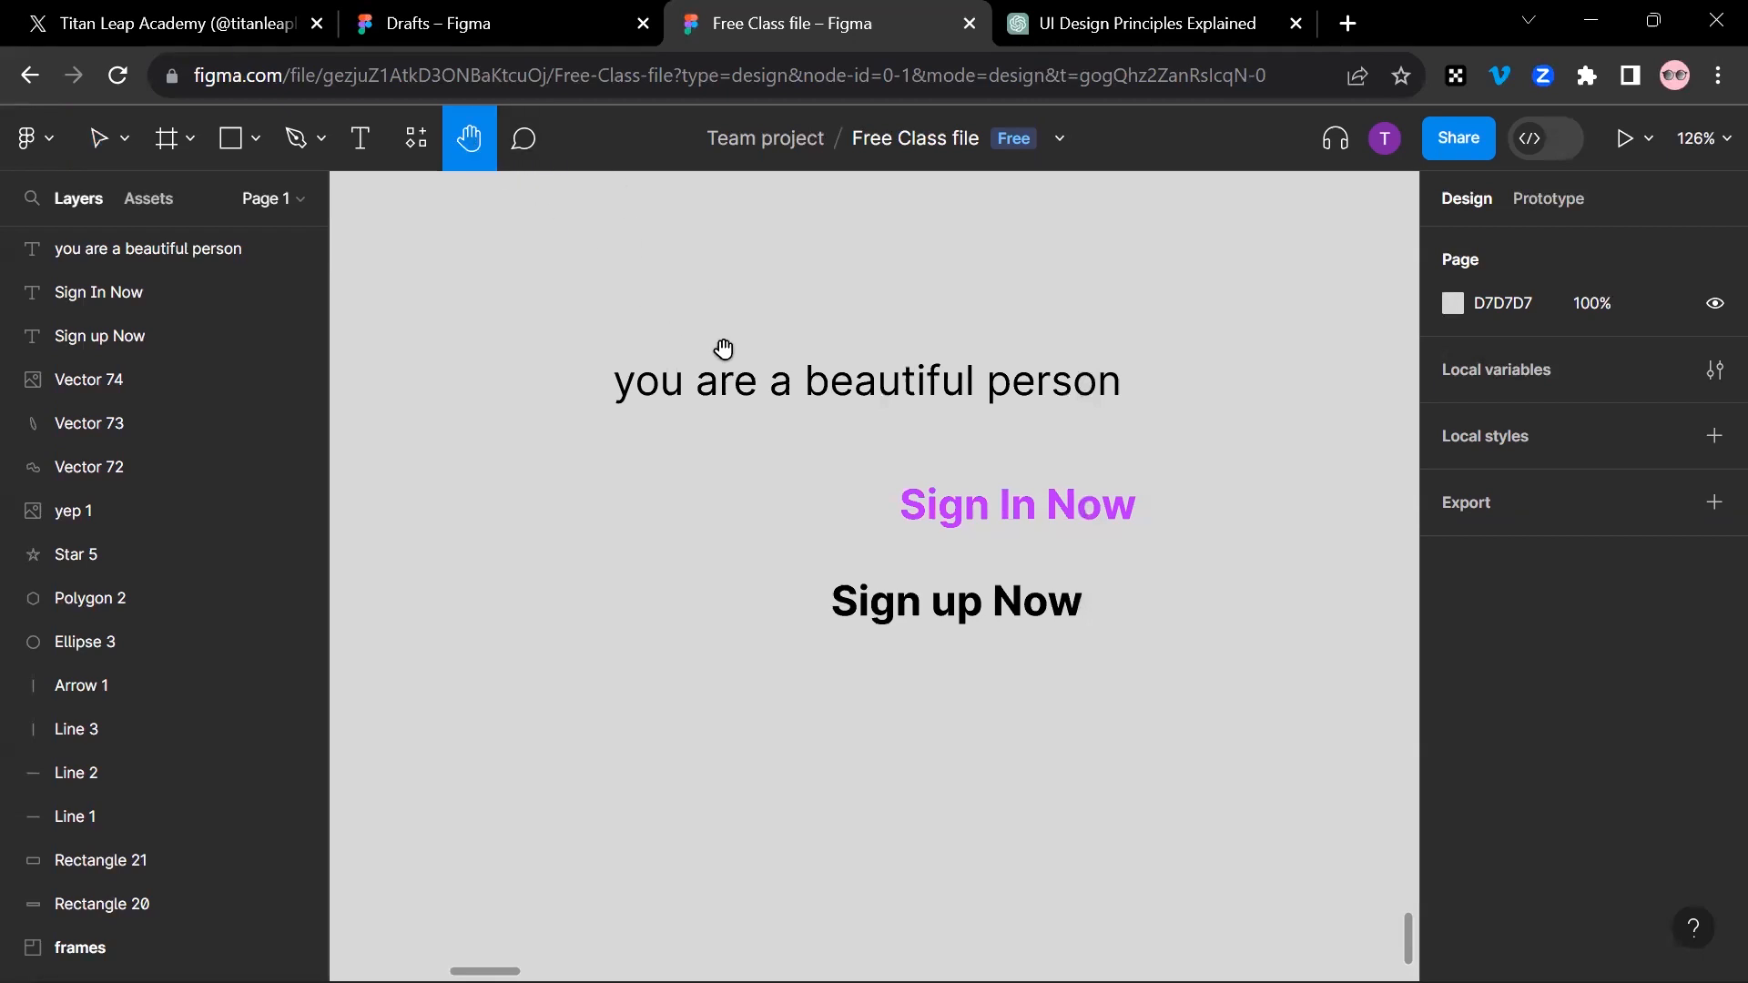
Step: Pan across the picture-filled vector shape with the Hand tool to examine its outline and image fill
left_click_drag(790, 302, 604, 582)
left_click_drag(916, 397, 878, 704)
left_click_drag(829, 600, 833, 723)
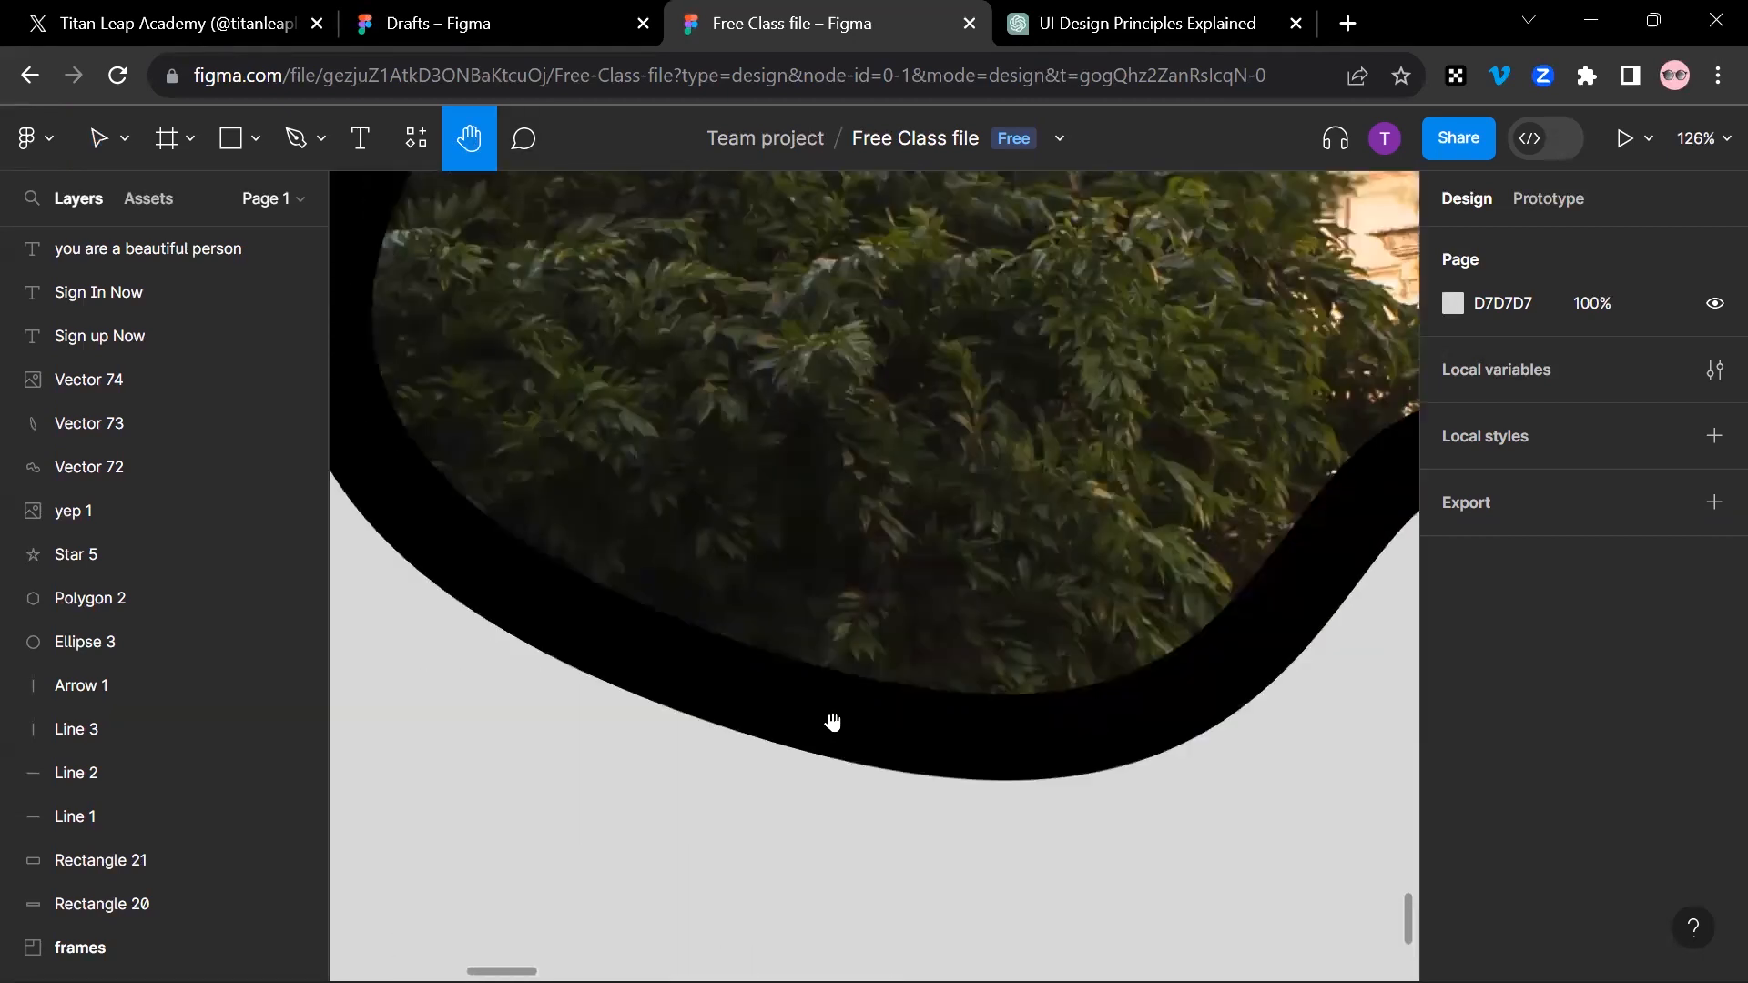
left_click_drag(816, 474, 471, 702)
left_click_drag(872, 545, 549, 285)
left_click_drag(1094, 396, 647, 396)
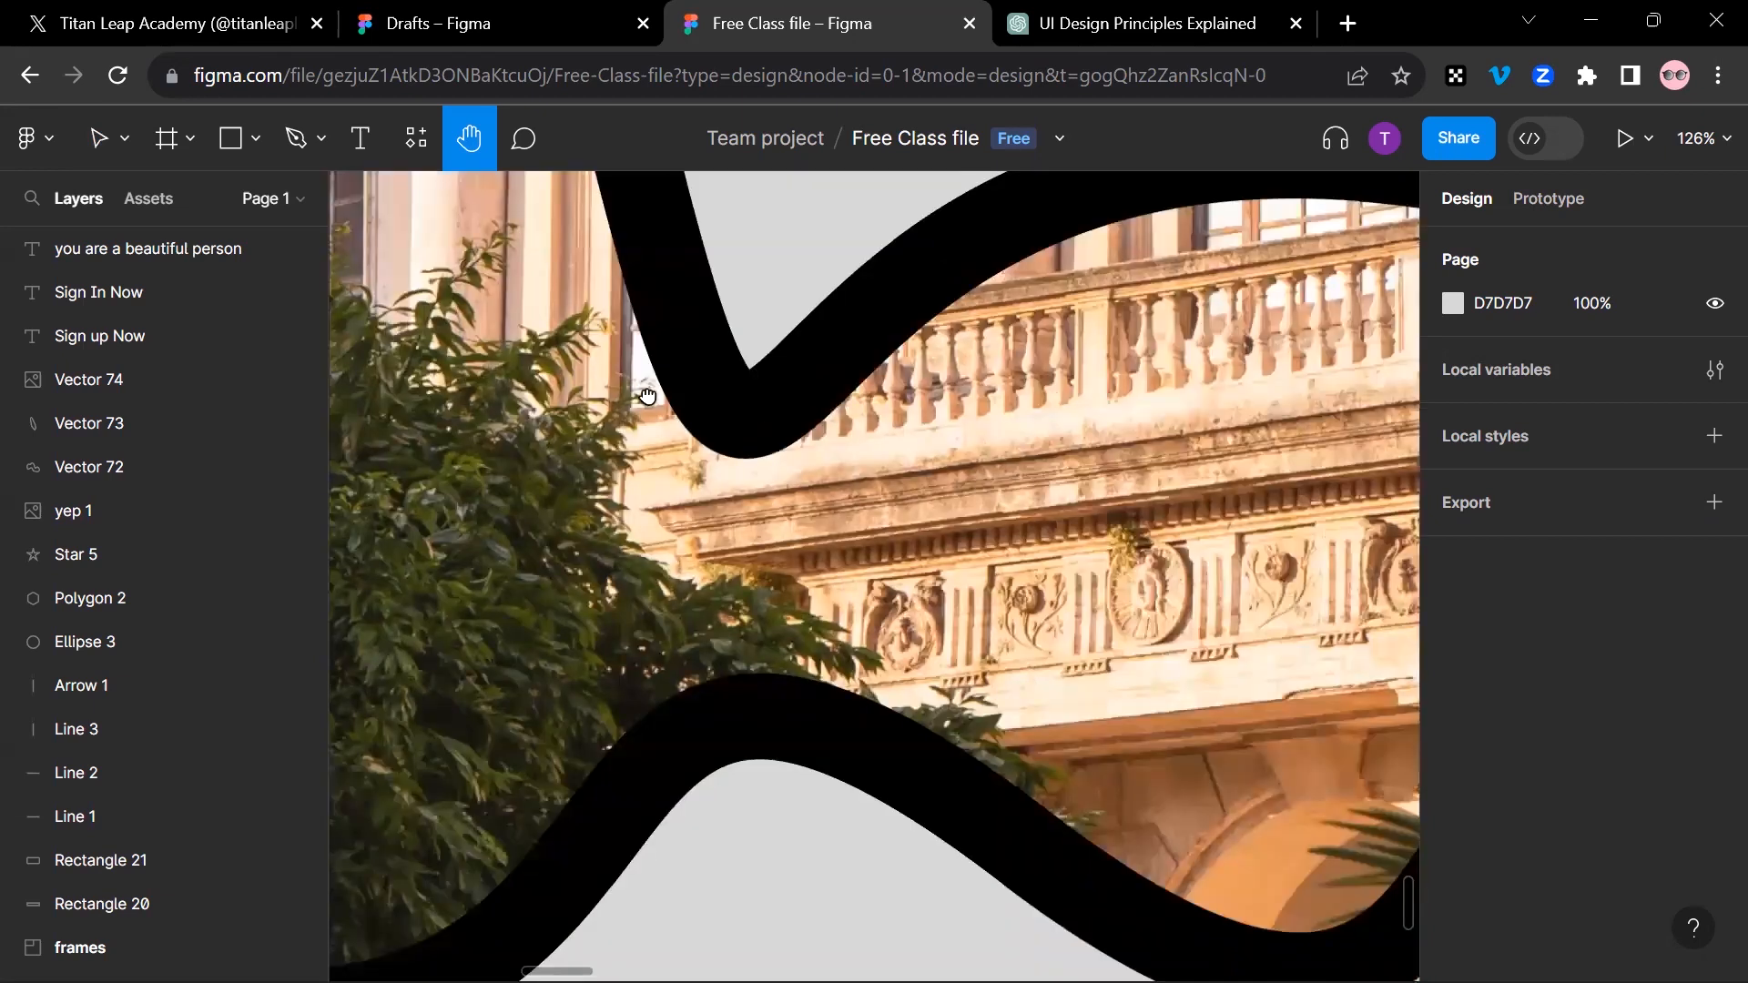
left_click_drag(1384, 461, 516, 356)
left_click_drag(627, 256, 659, 437)
left_click_drag(743, 478, 1024, 688)
left_click_drag(483, 274, 951, 455)
left_click_drag(1002, 843, 847, 520)
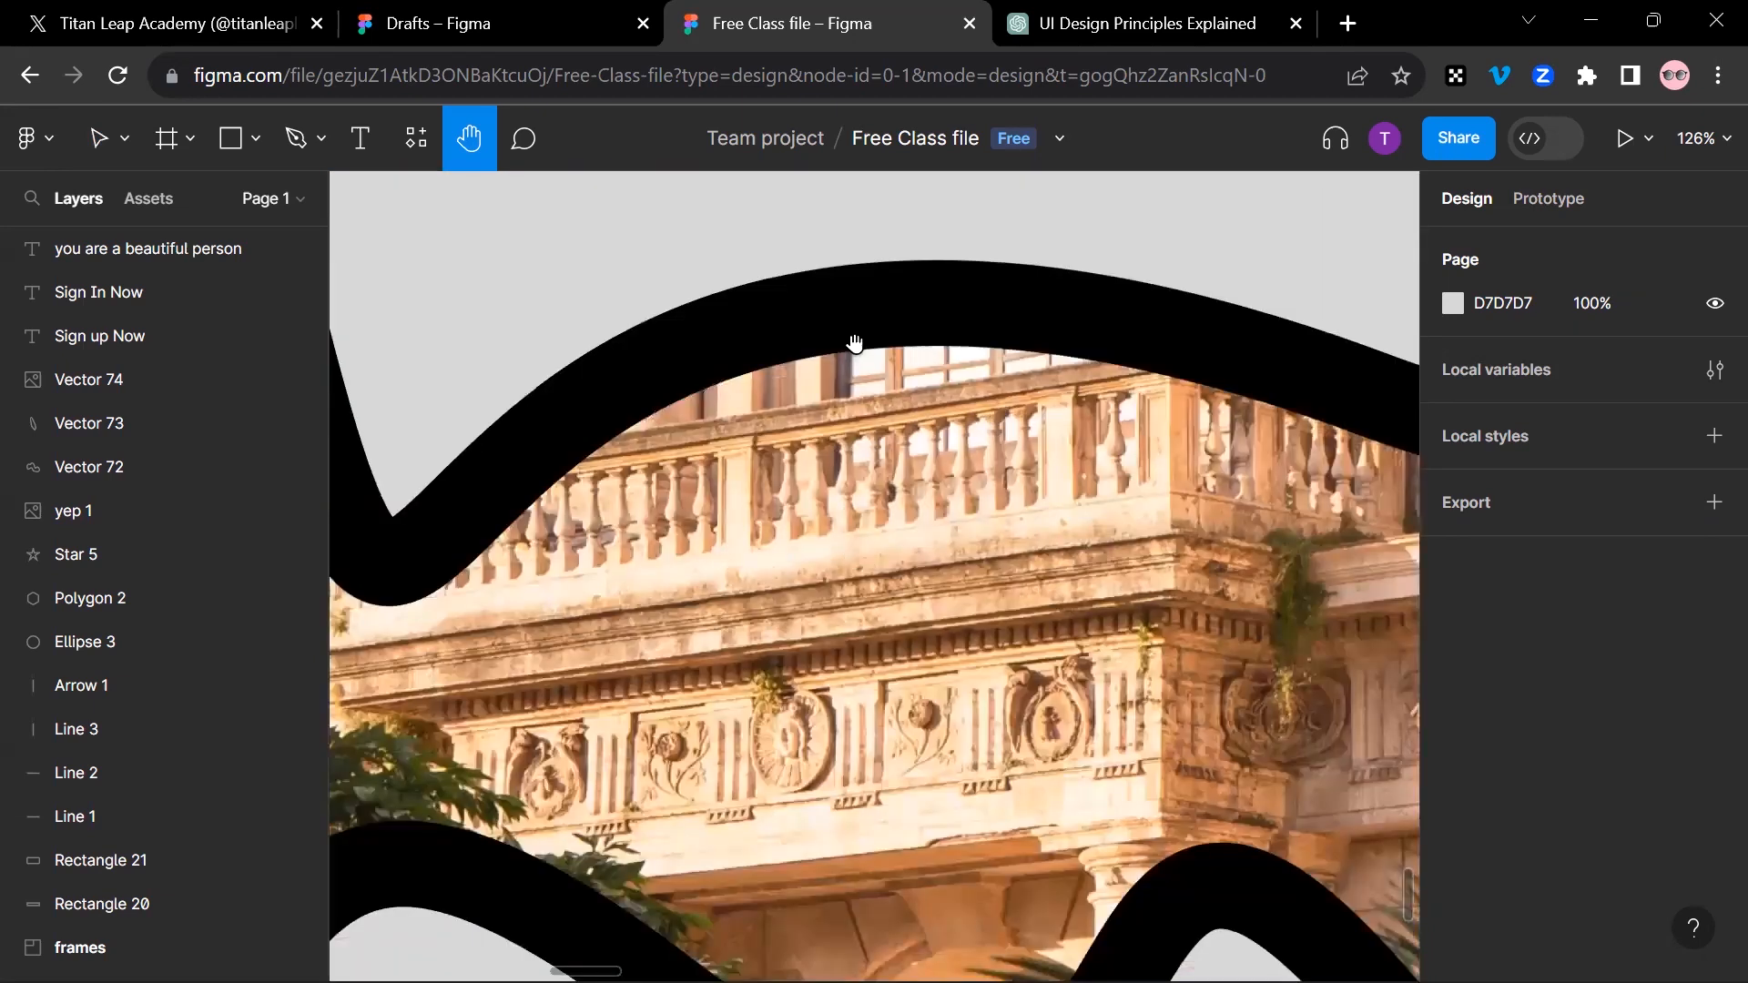
left_click_drag(854, 344, 852, 305)
left_click_drag(822, 396, 1135, 750)
left_click_drag(654, 364, 1105, 835)
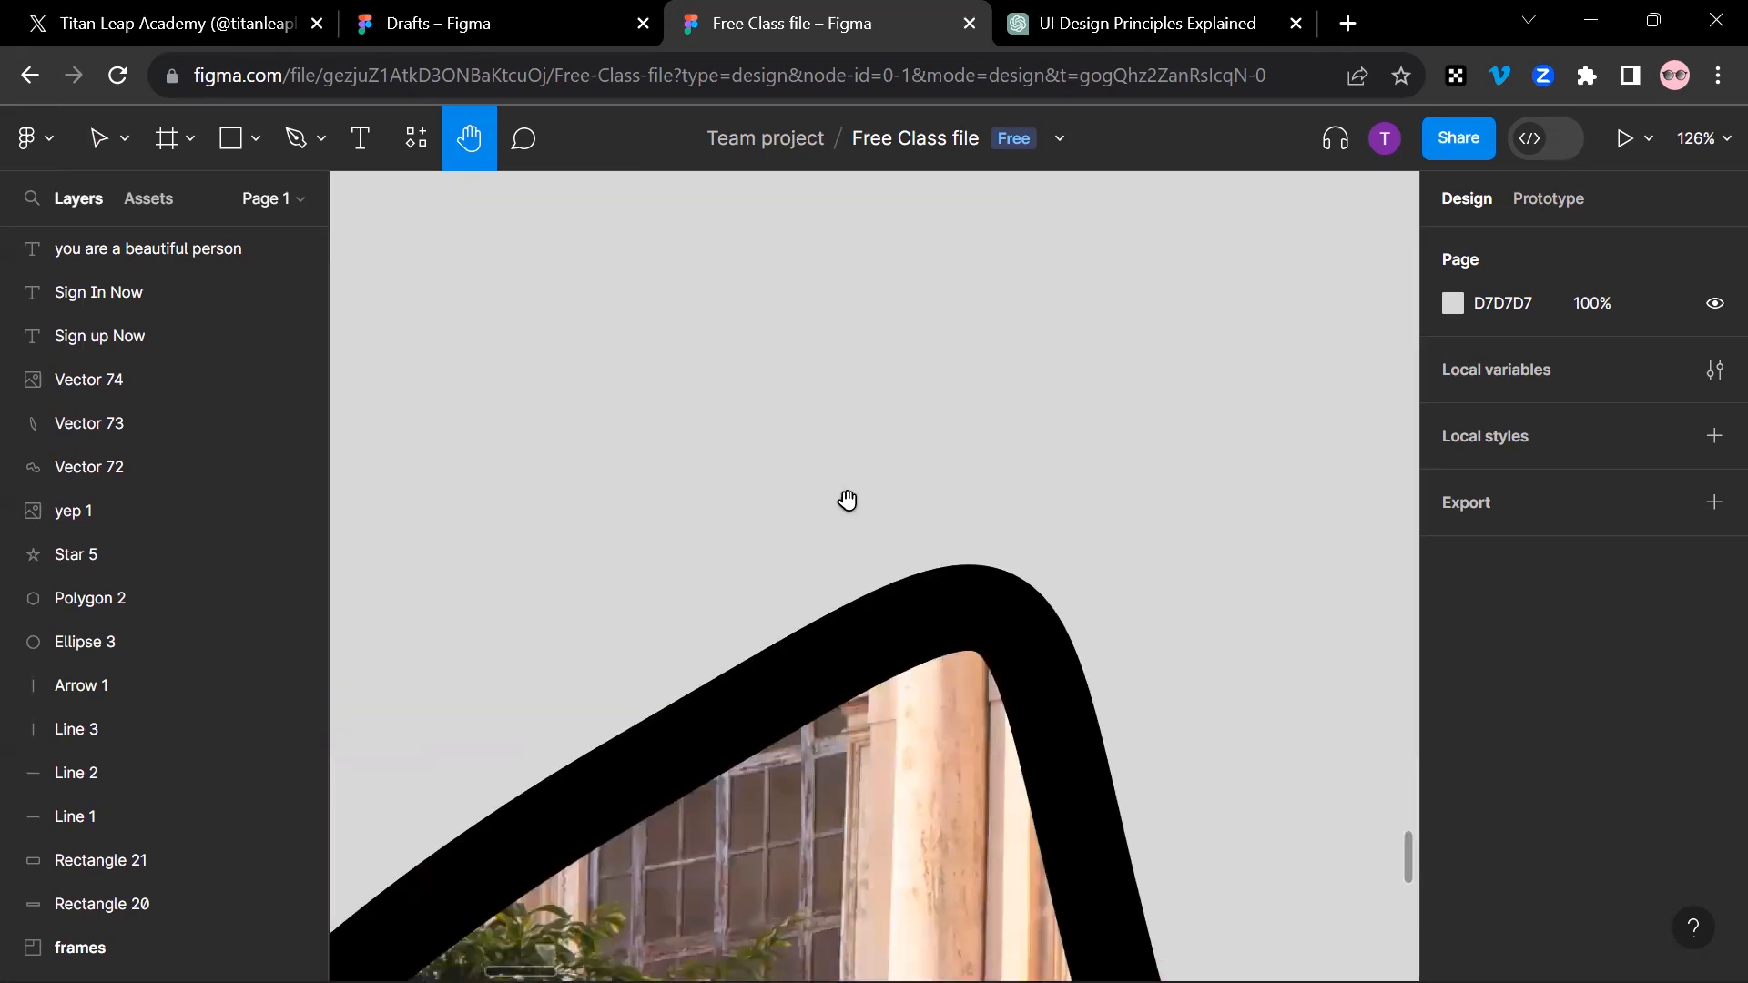
Step: Fit the whole page in view, select the "titan leap 1" image and zoom in on that selection
key("shift+1")
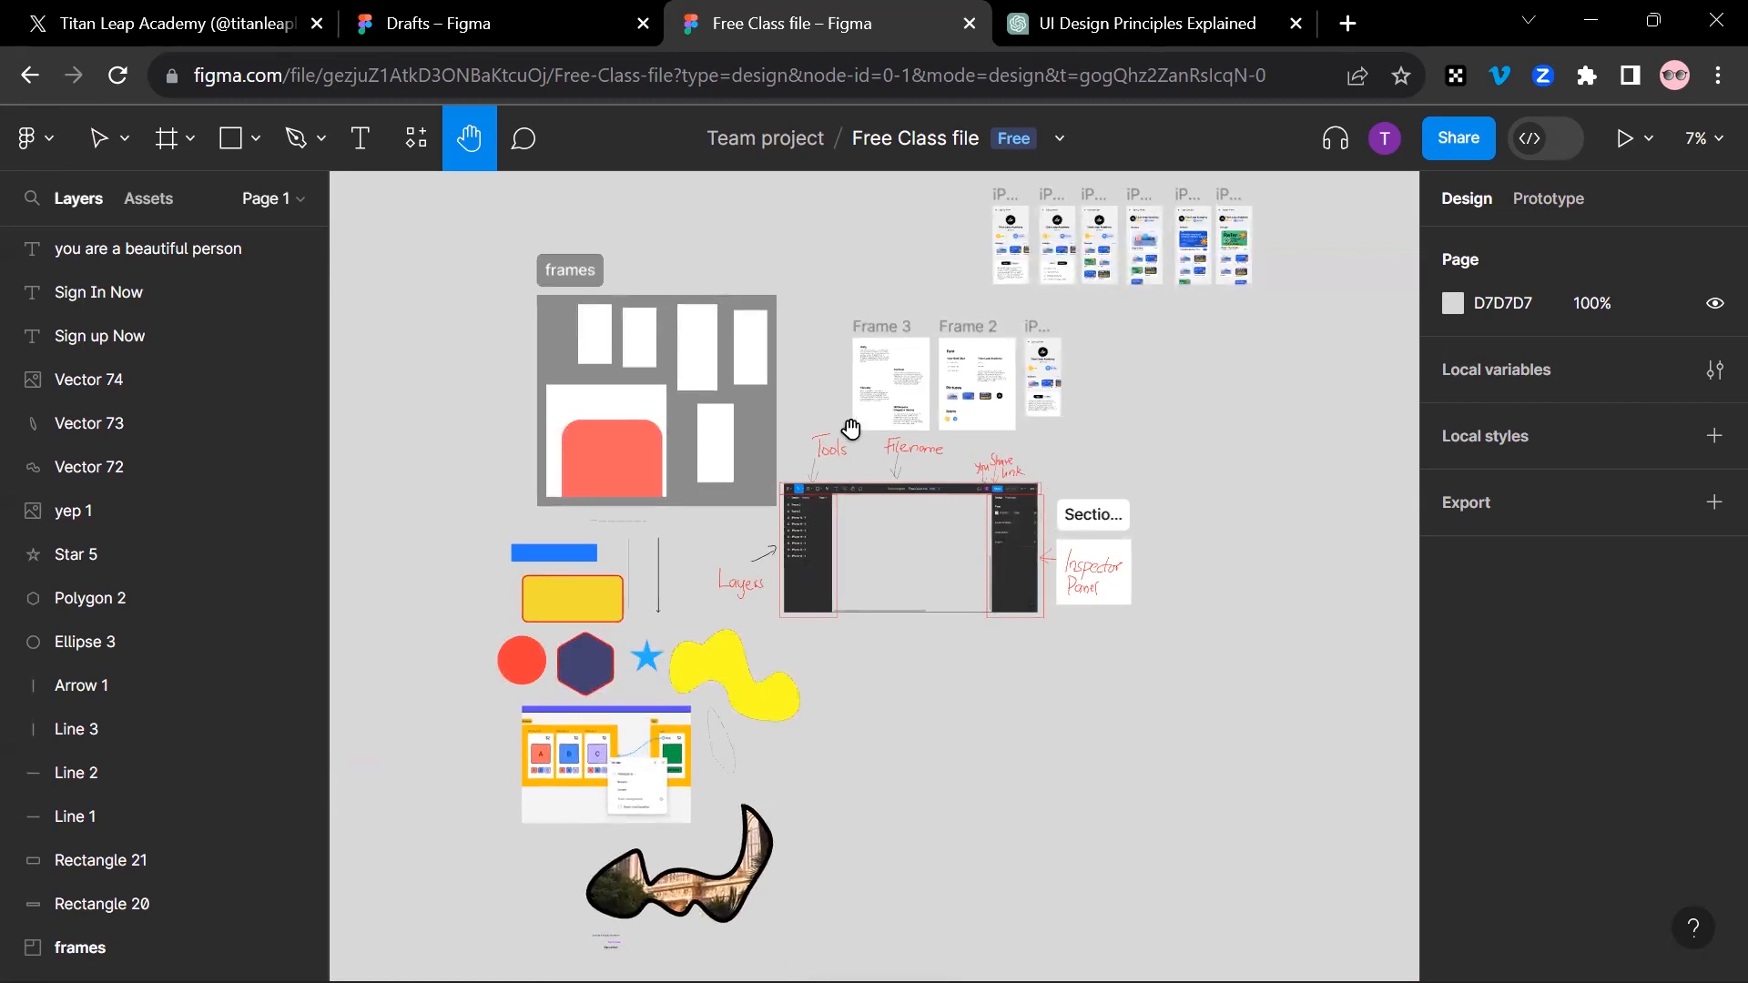
key("shift+2")
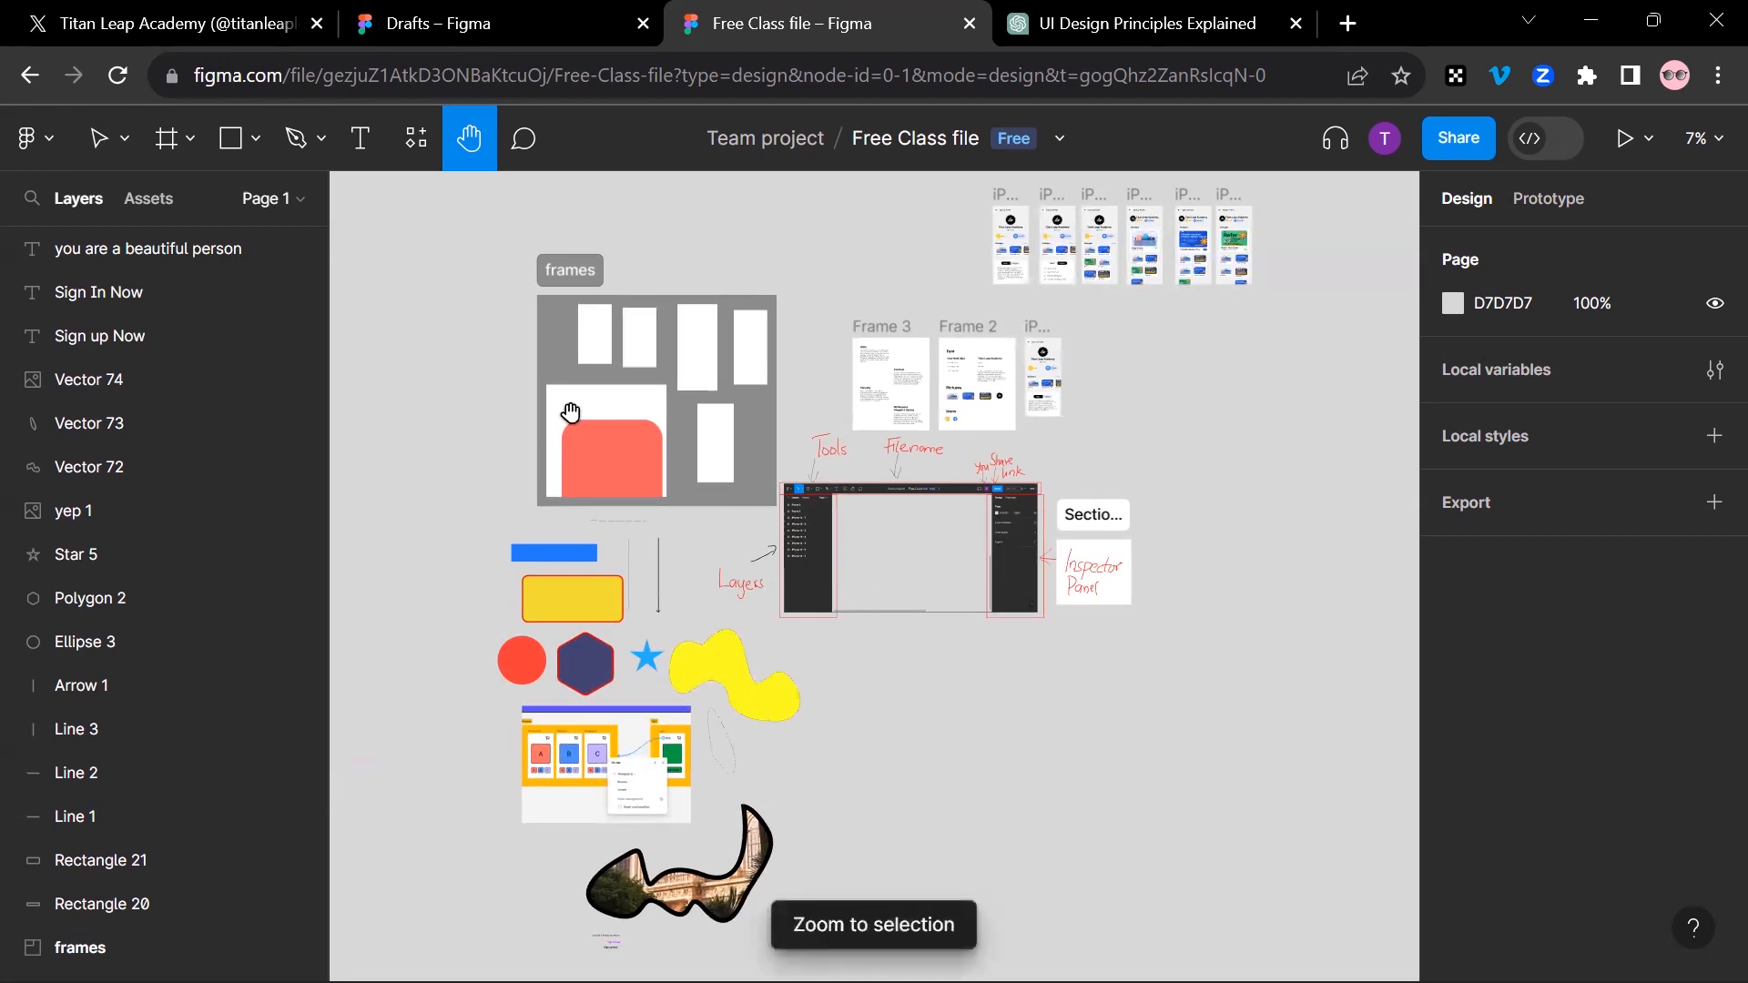
key("v")
left_click(970, 579)
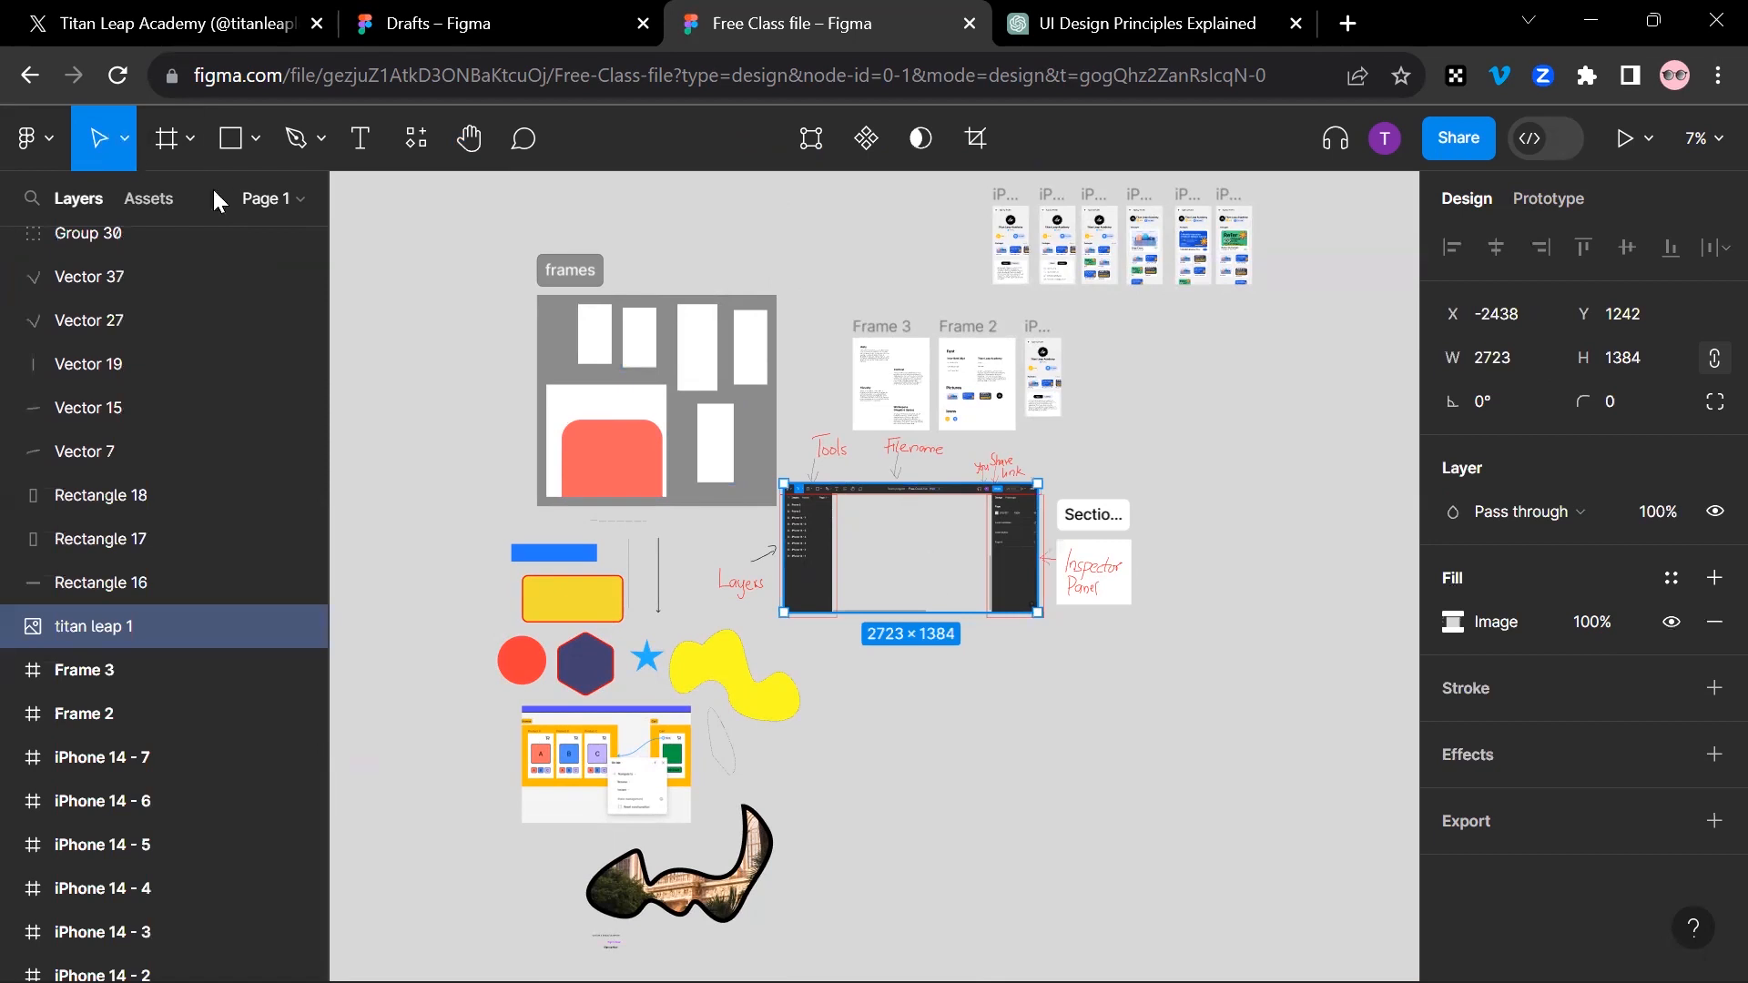
key("shift+2")
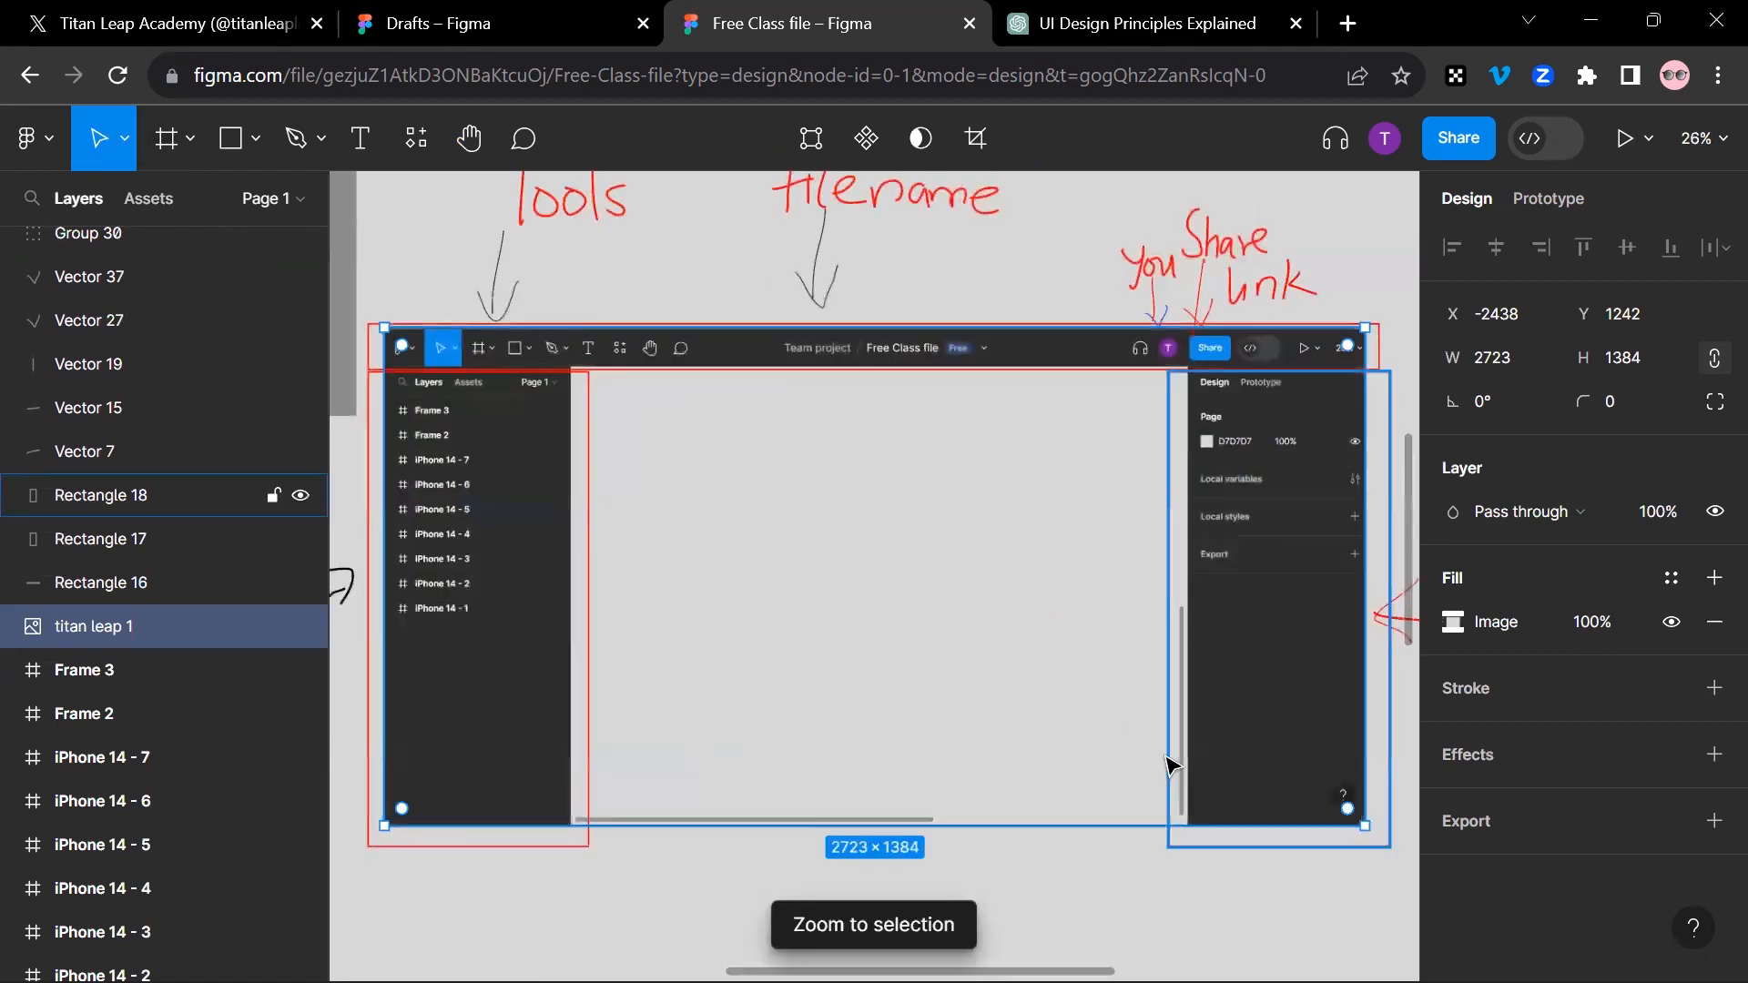
scroll(1161, 747, "up", 5)
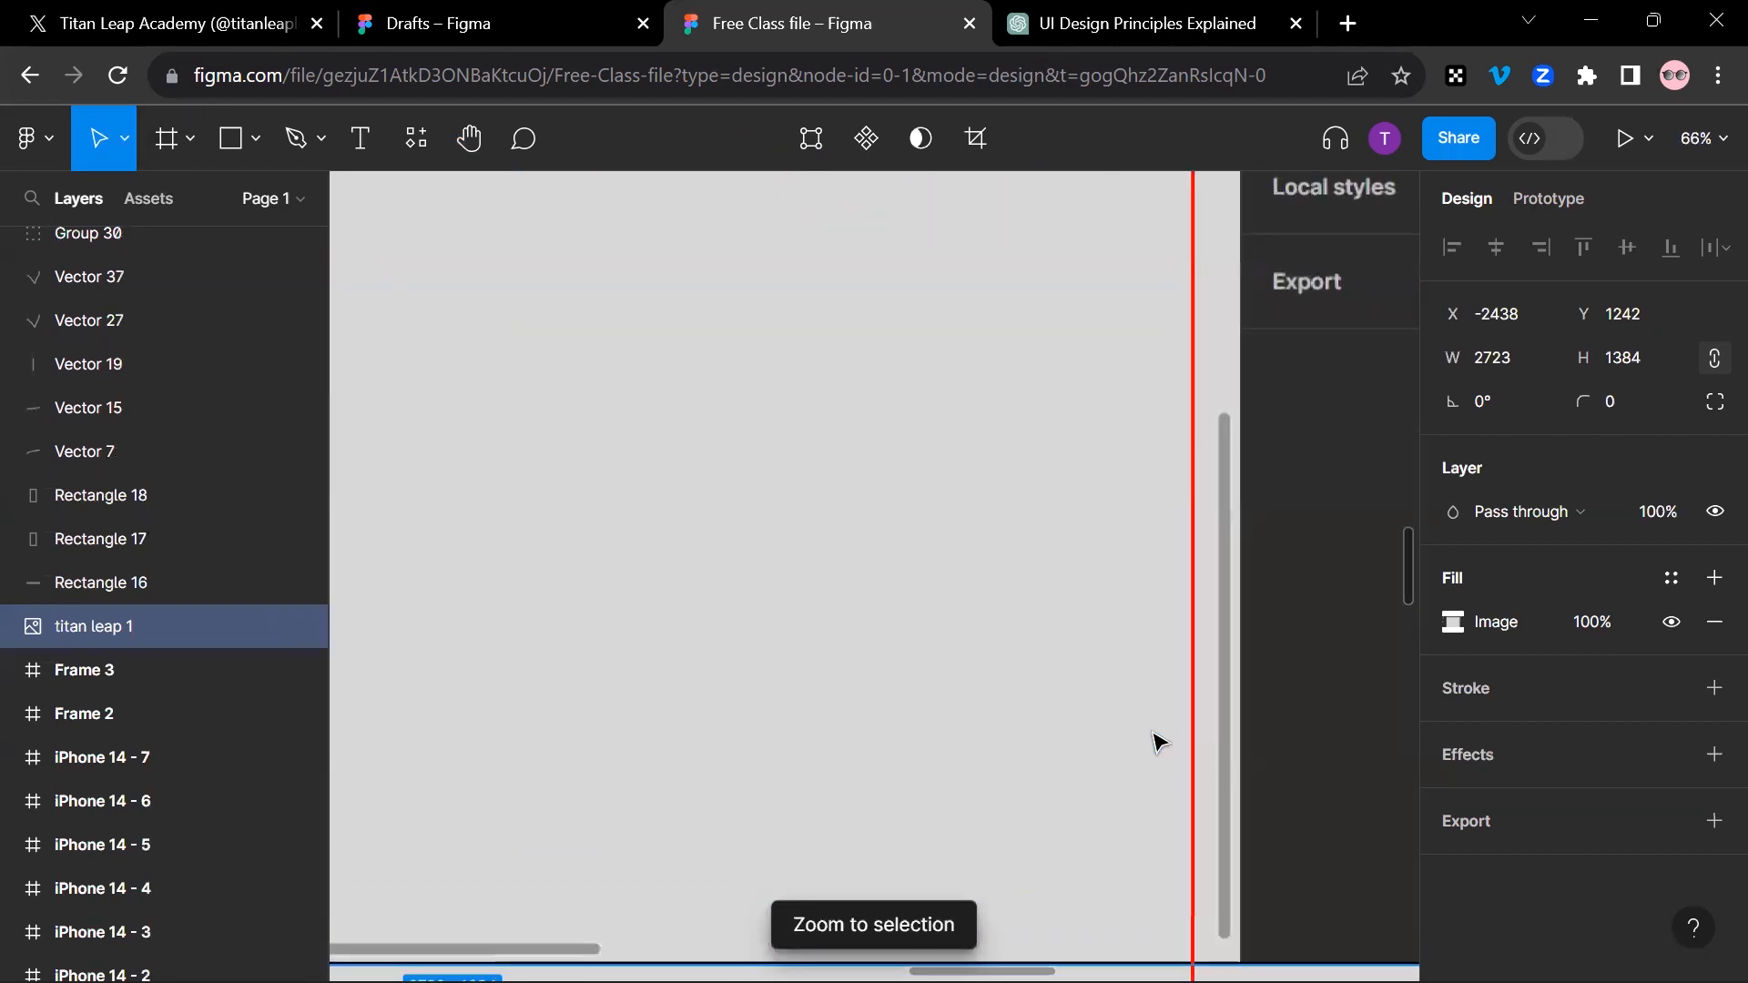
scroll(1157, 738, "up", 3)
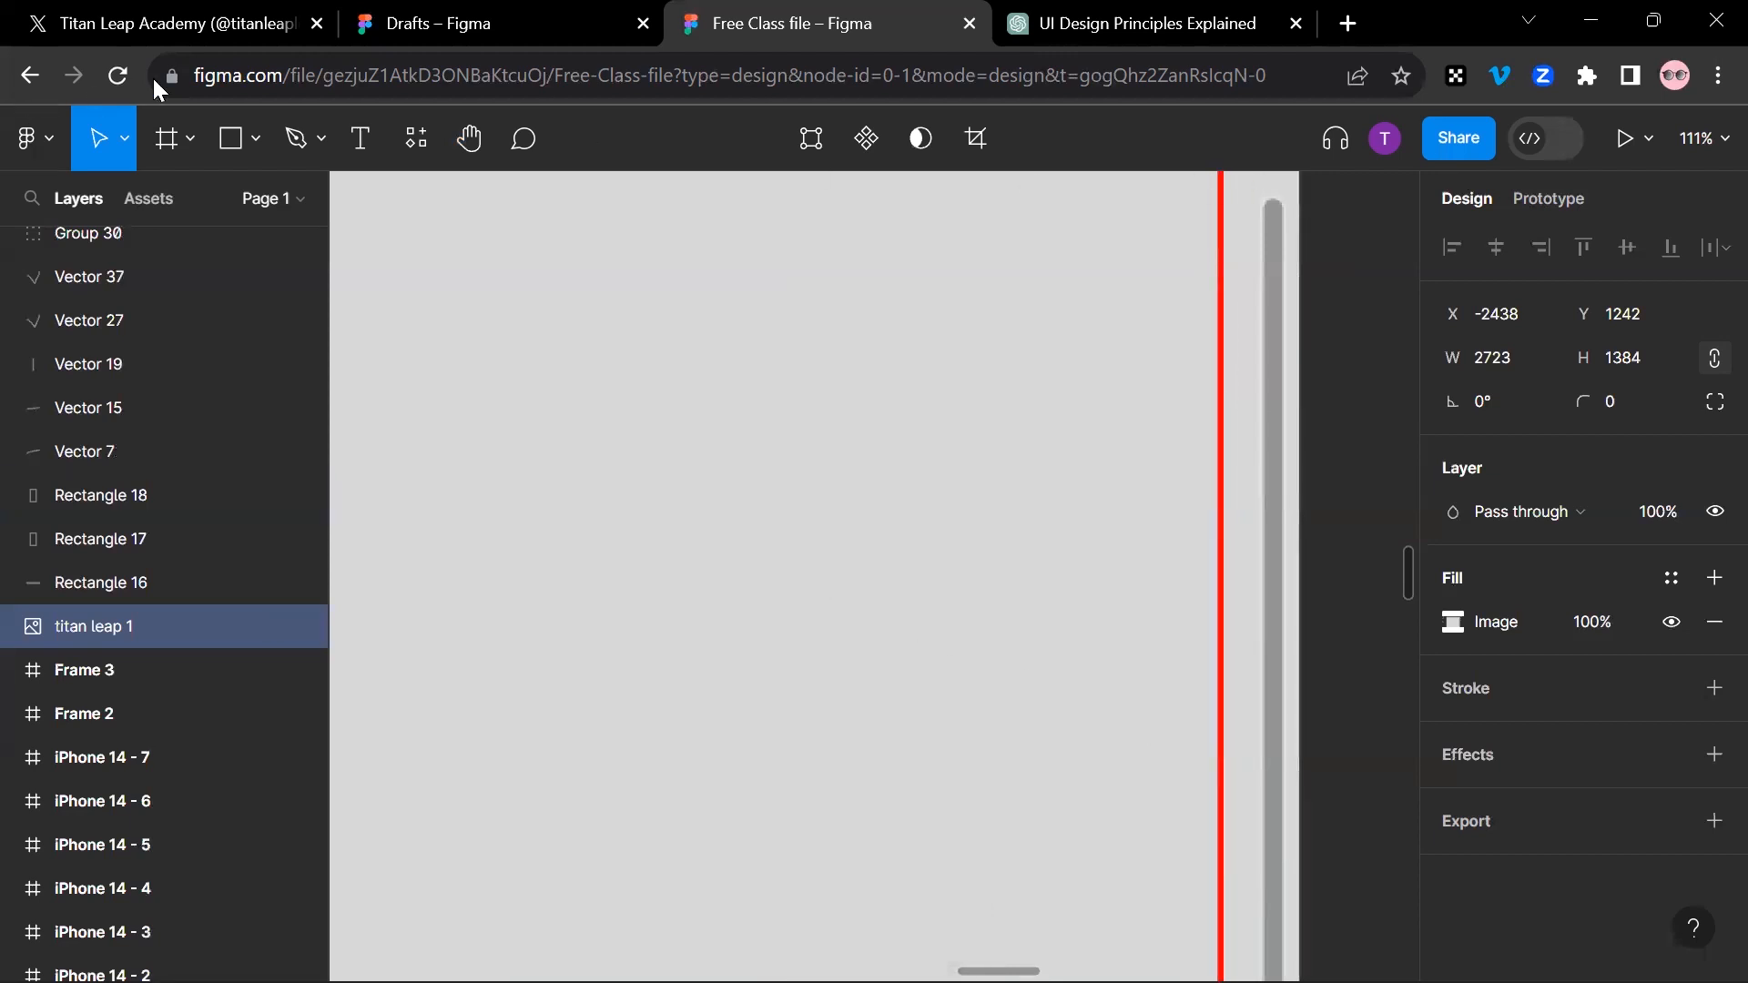
Step: Pan with the Hand tool from the "titan leap 1" screenshot up to the handwritten Filename label and Frame 3
left_click(482, 150)
left_click_drag(874, 473, 408, 764)
left_click_drag(891, 443, 631, 615)
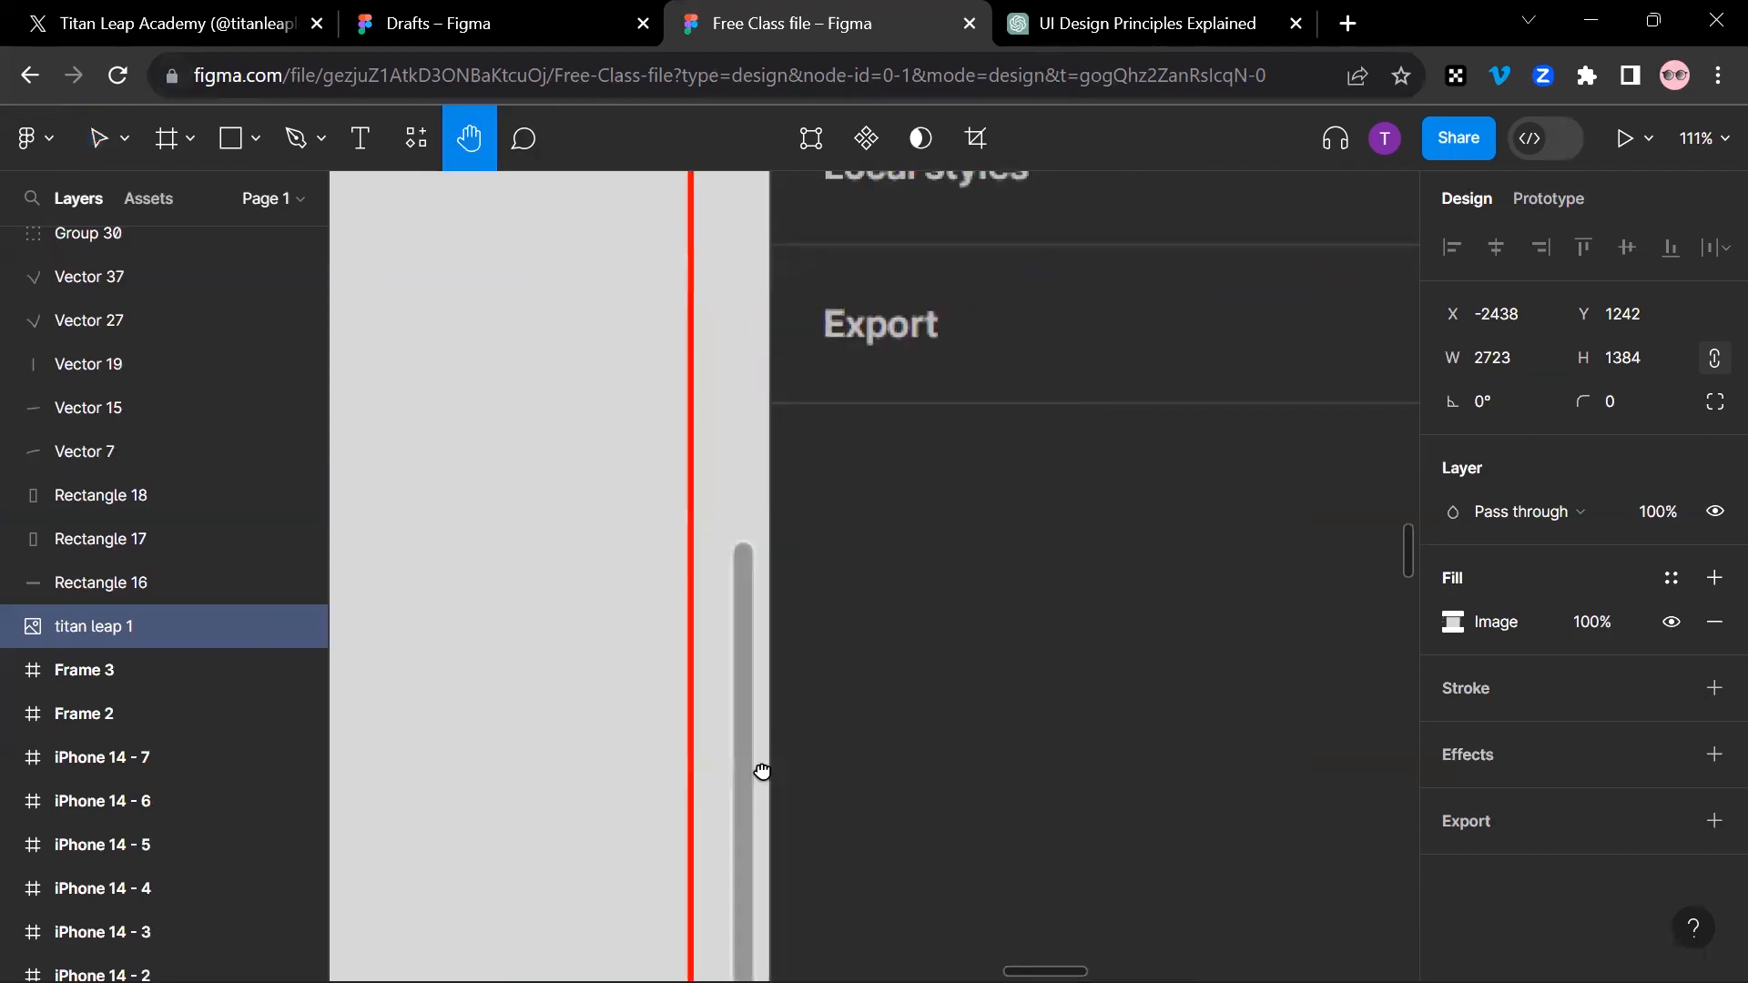
left_click_drag(993, 289, 902, 818)
left_click_drag(619, 341, 1167, 745)
left_click_drag(847, 558, 1182, 850)
left_click_drag(562, 438, 1019, 827)
left_click_drag(983, 629, 1374, 866)
left_click_drag(635, 499, 1026, 710)
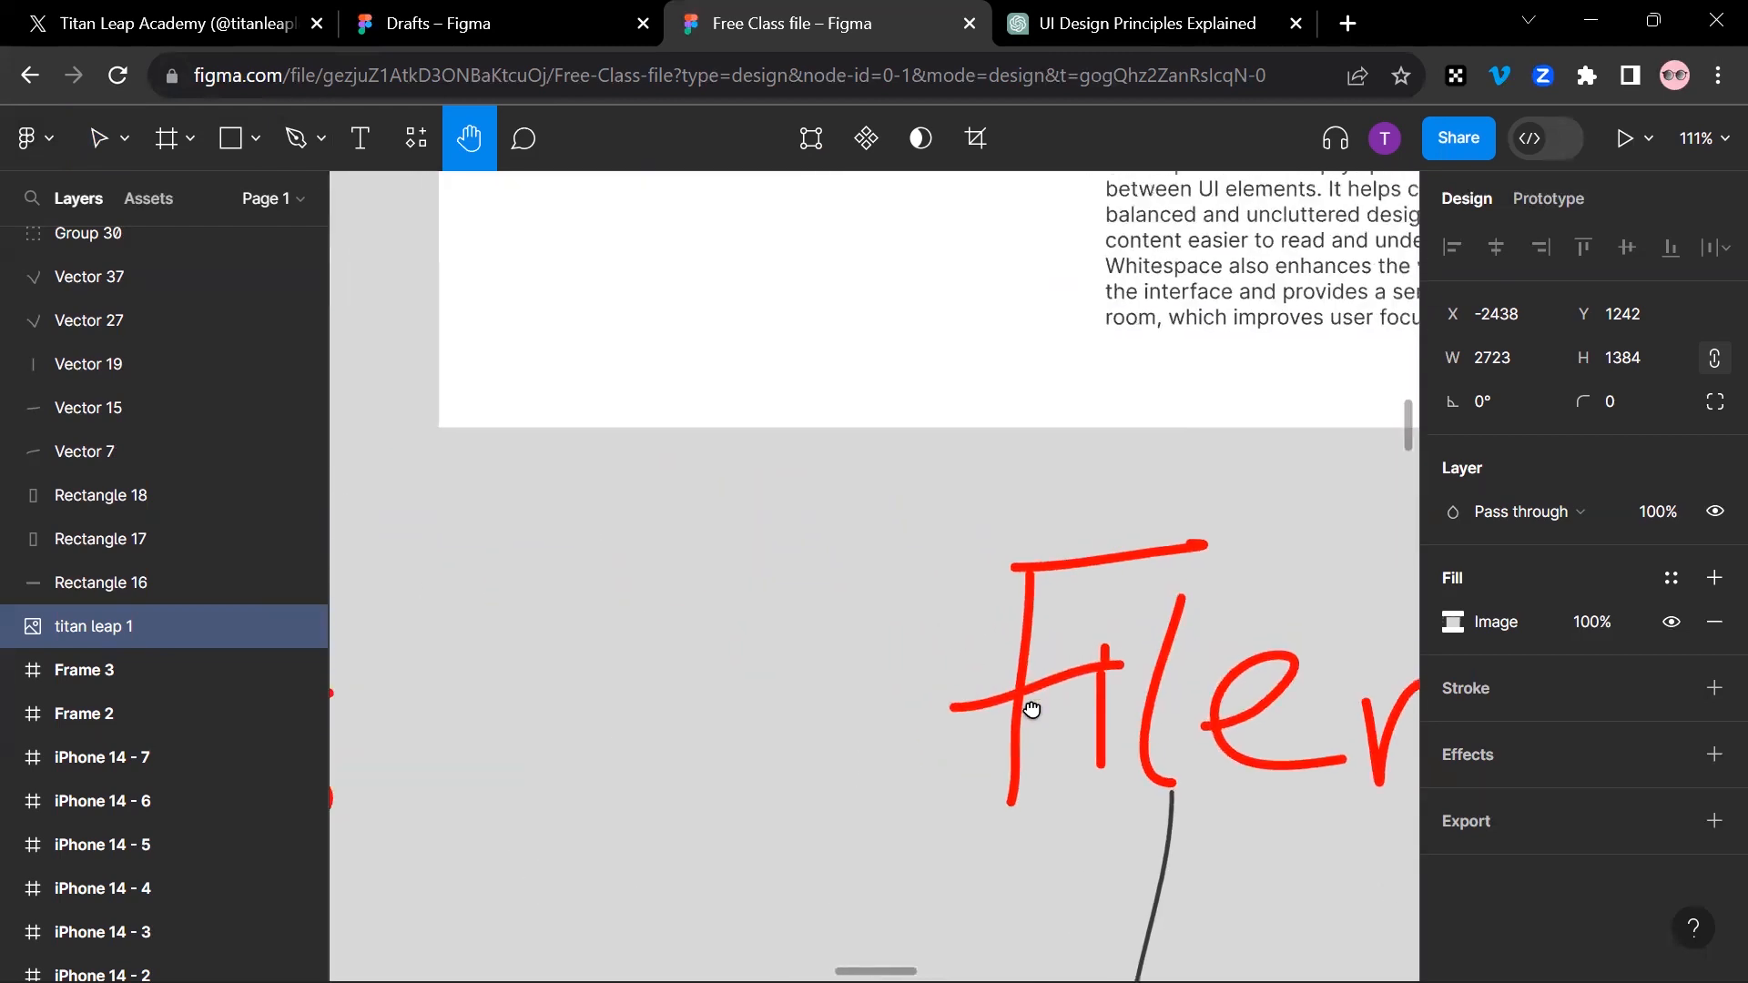
left_click_drag(874, 561, 1030, 761)
Step: Zoom out from Frame 3 and look over the annotated screenshot, the drawn shapes and the picture-filled vector
scroll(854, 662, "down", 5, "ctrl")
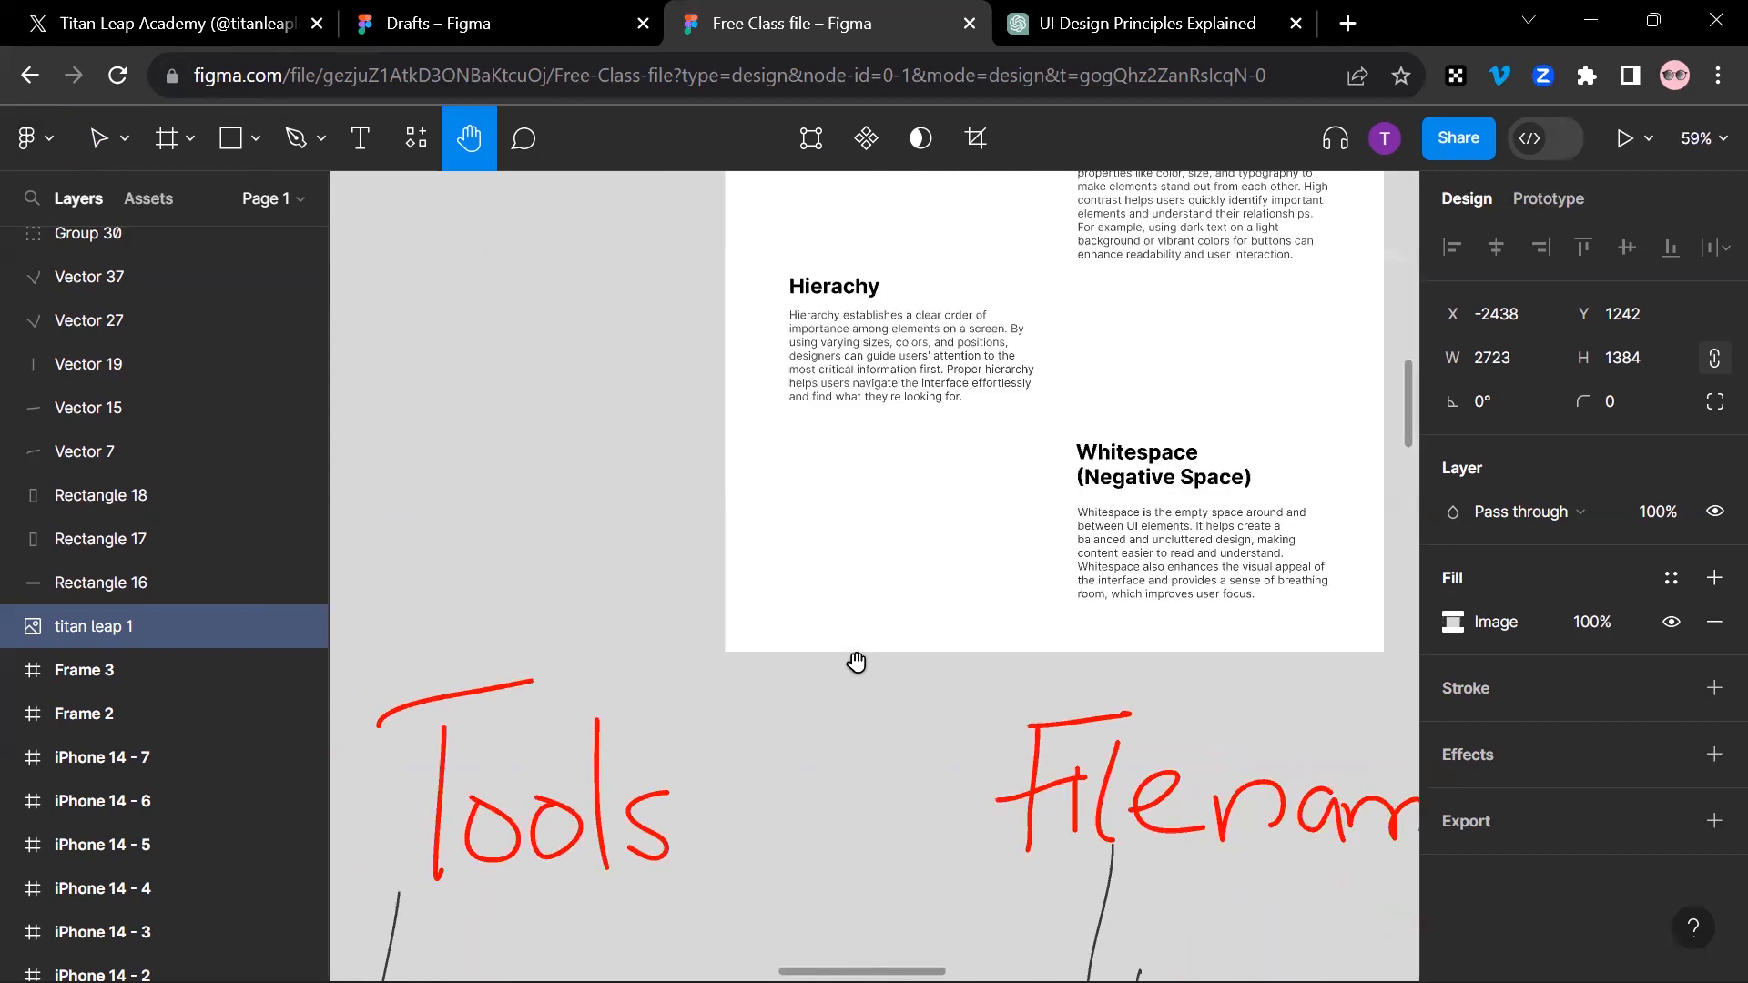
scroll(929, 577, "down", 3)
scroll(952, 637, "down", 5)
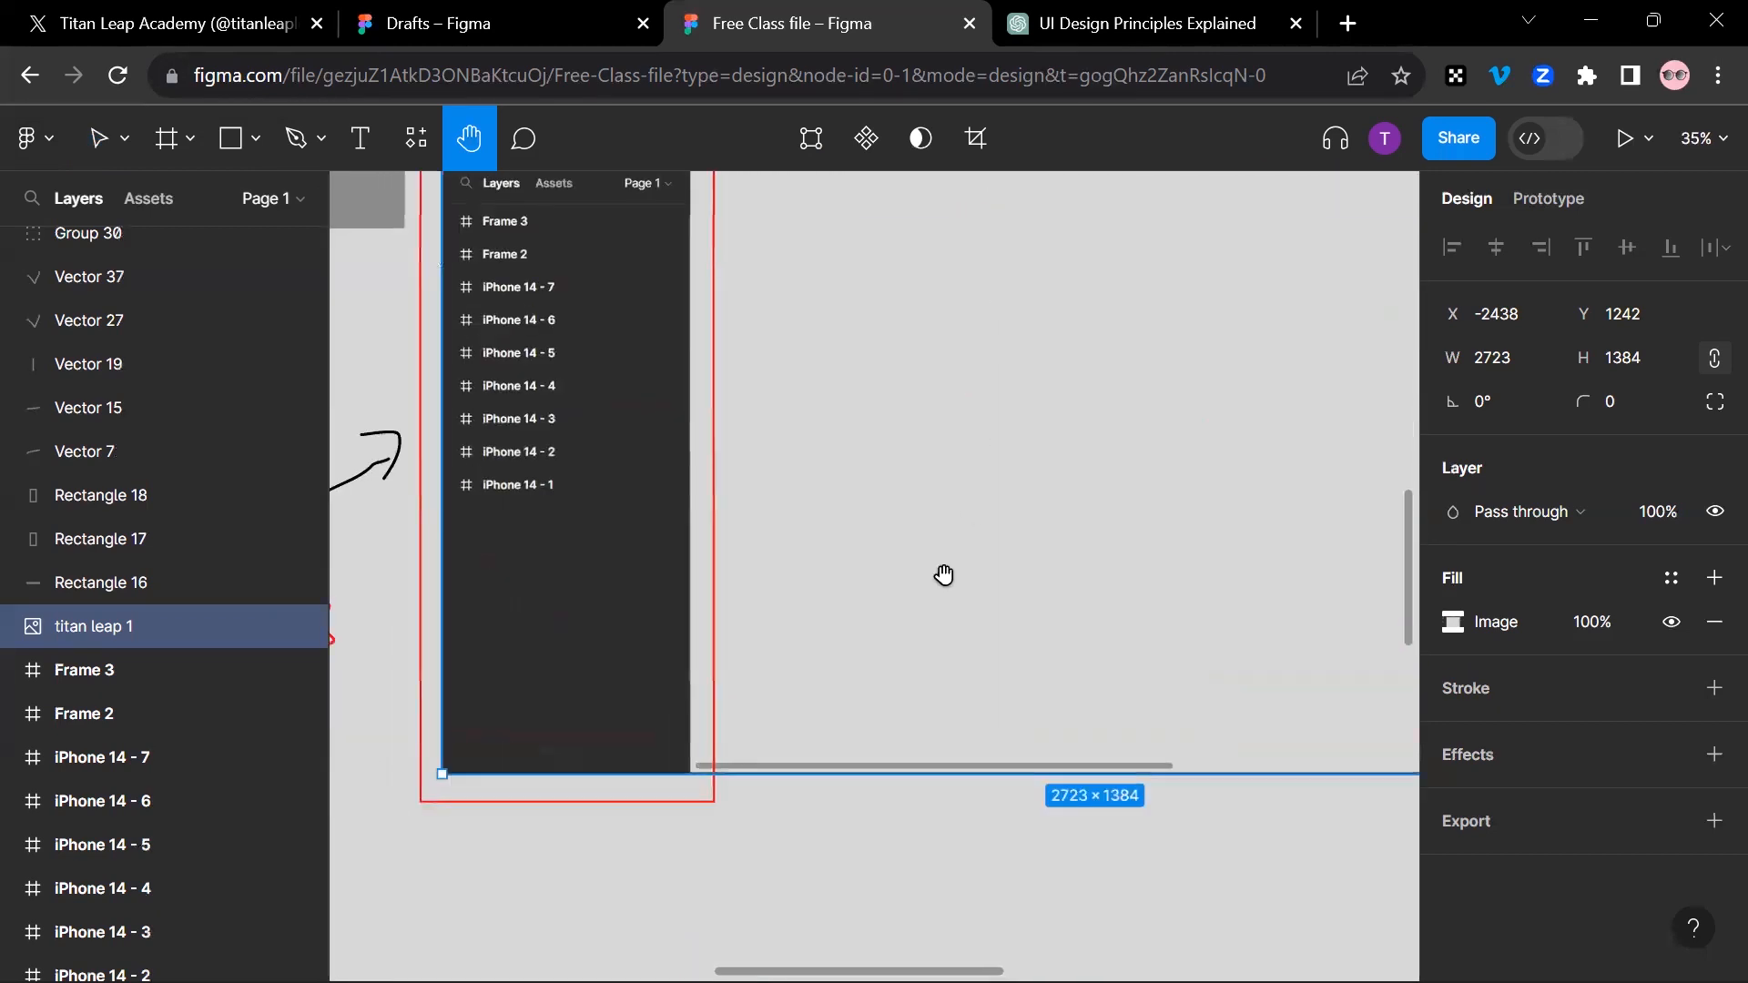
scroll(820, 579, "left", 5)
scroll(785, 583, "down", 4, "ctrl")
scroll(785, 594, "down", 6, "ctrl")
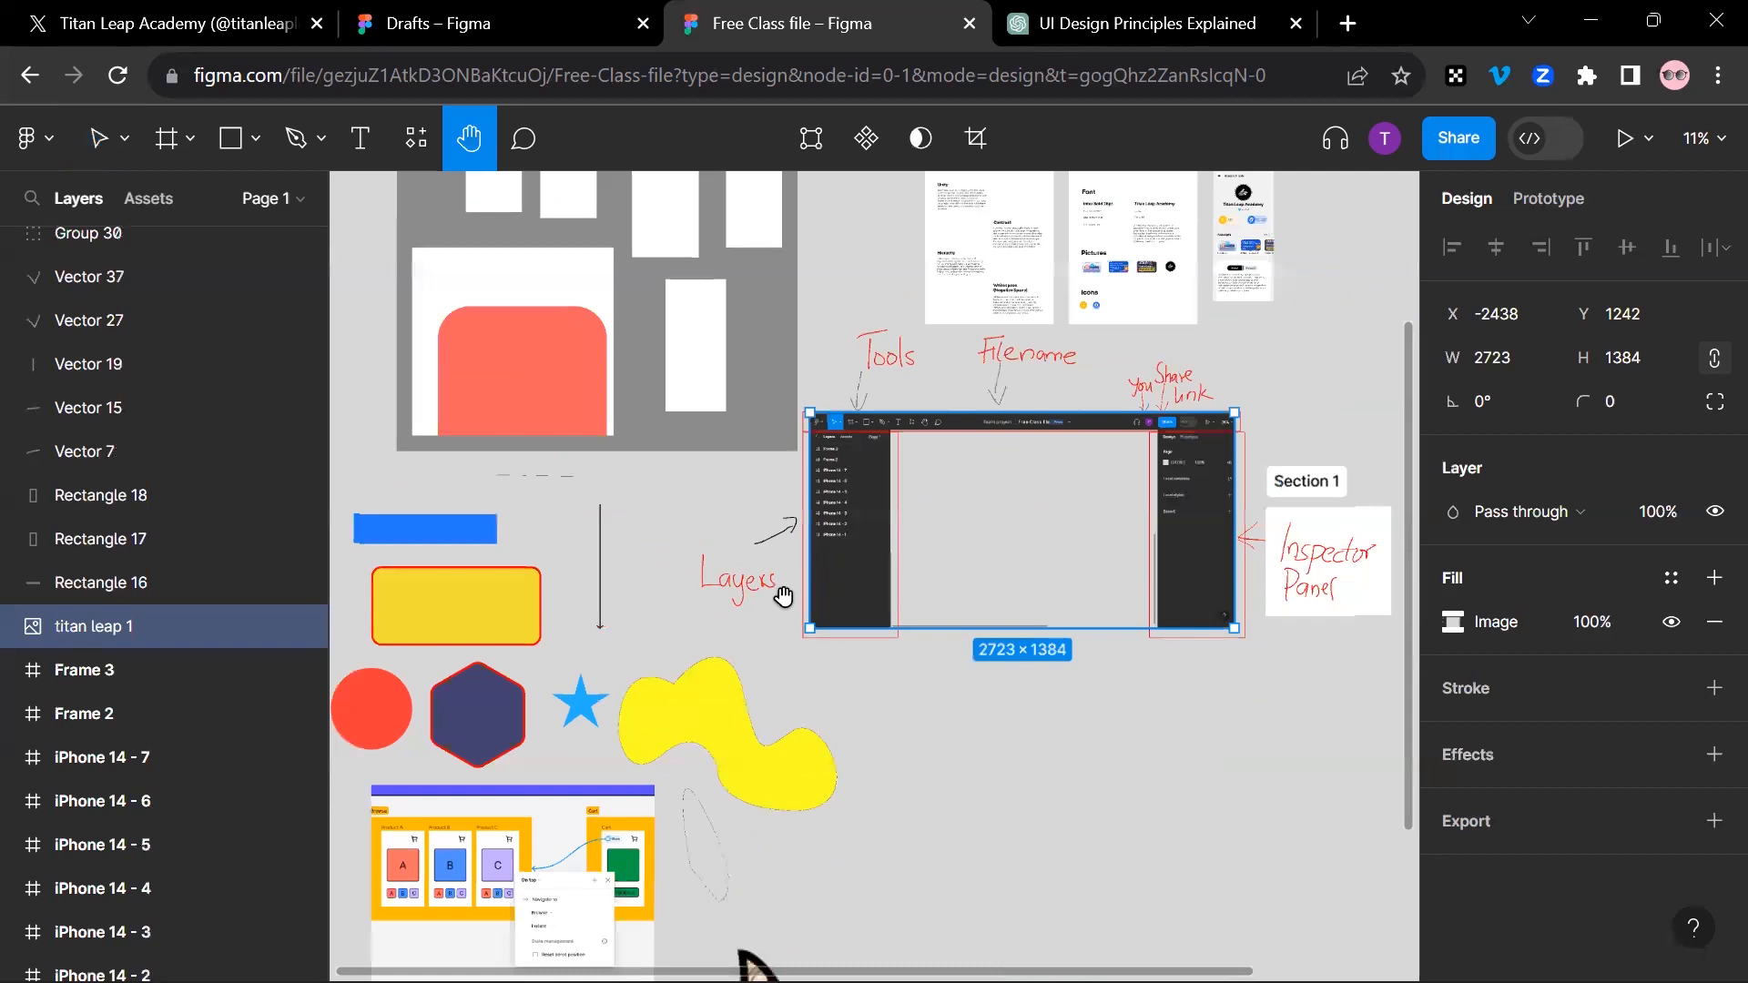
scroll(837, 573, "left", 2)
scroll(856, 592, "up", 1)
scroll(865, 601, "up", 8, "ctrl")
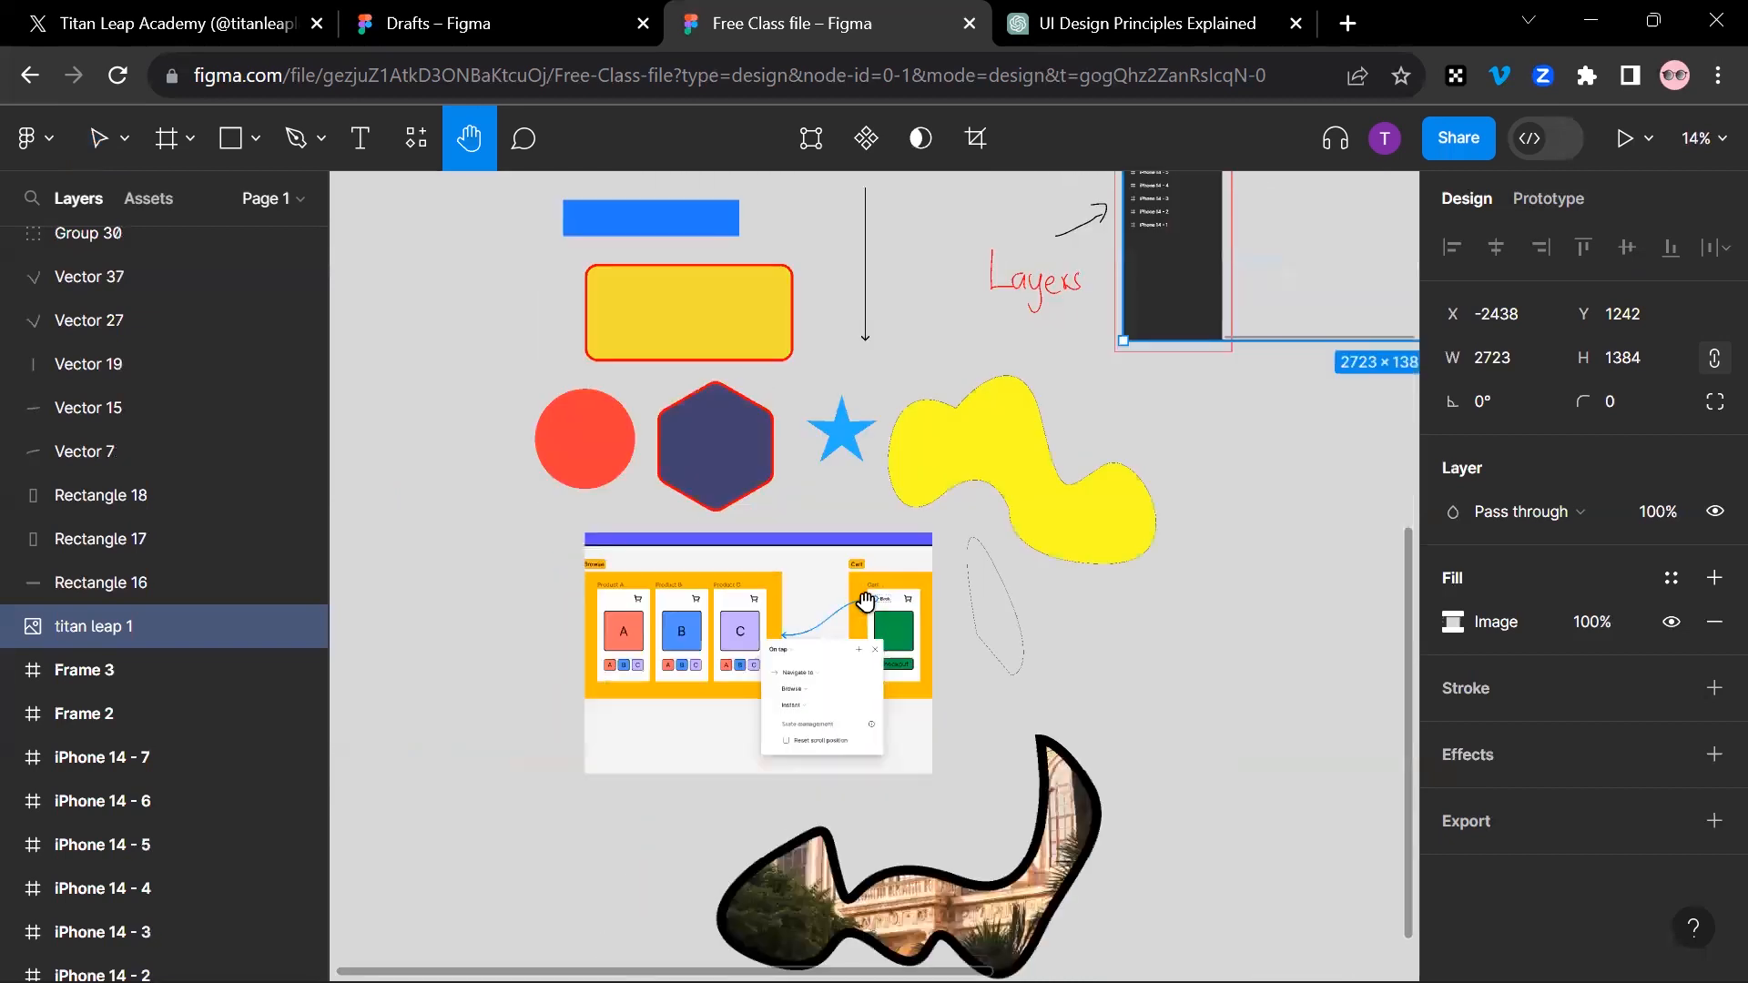
scroll(544, 173, "down", 4, "ctrl")
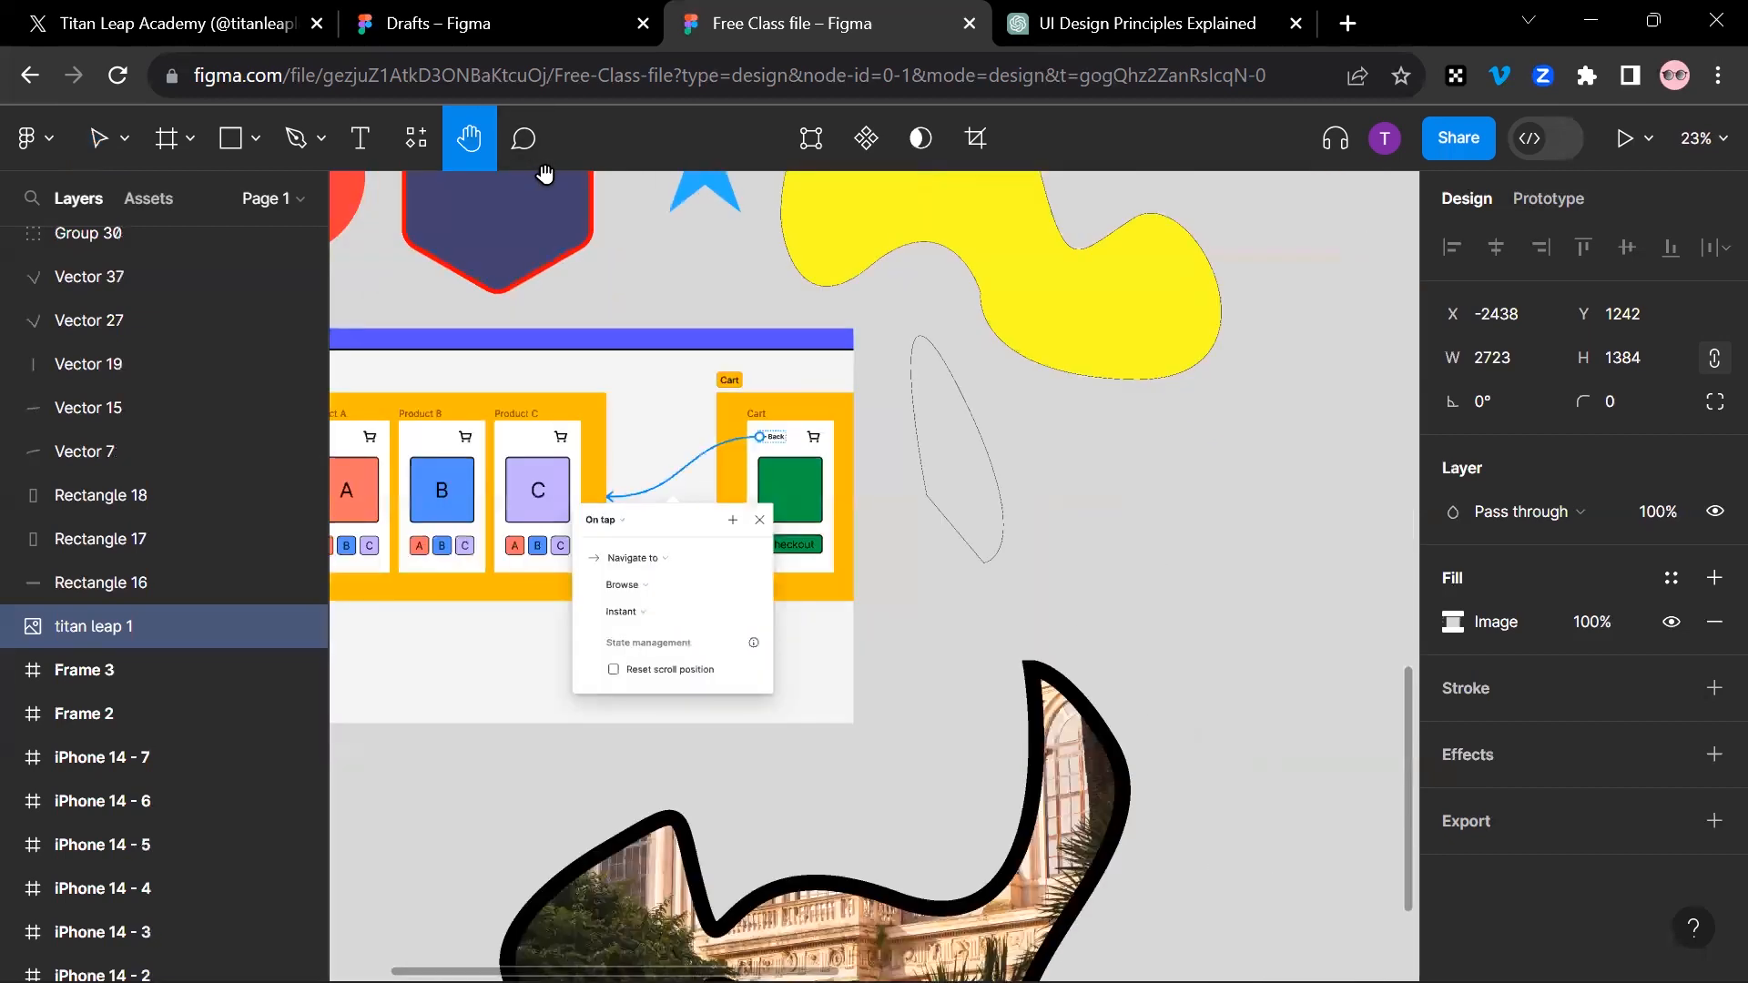
scroll(763, 482, "down", 3, "ctrl")
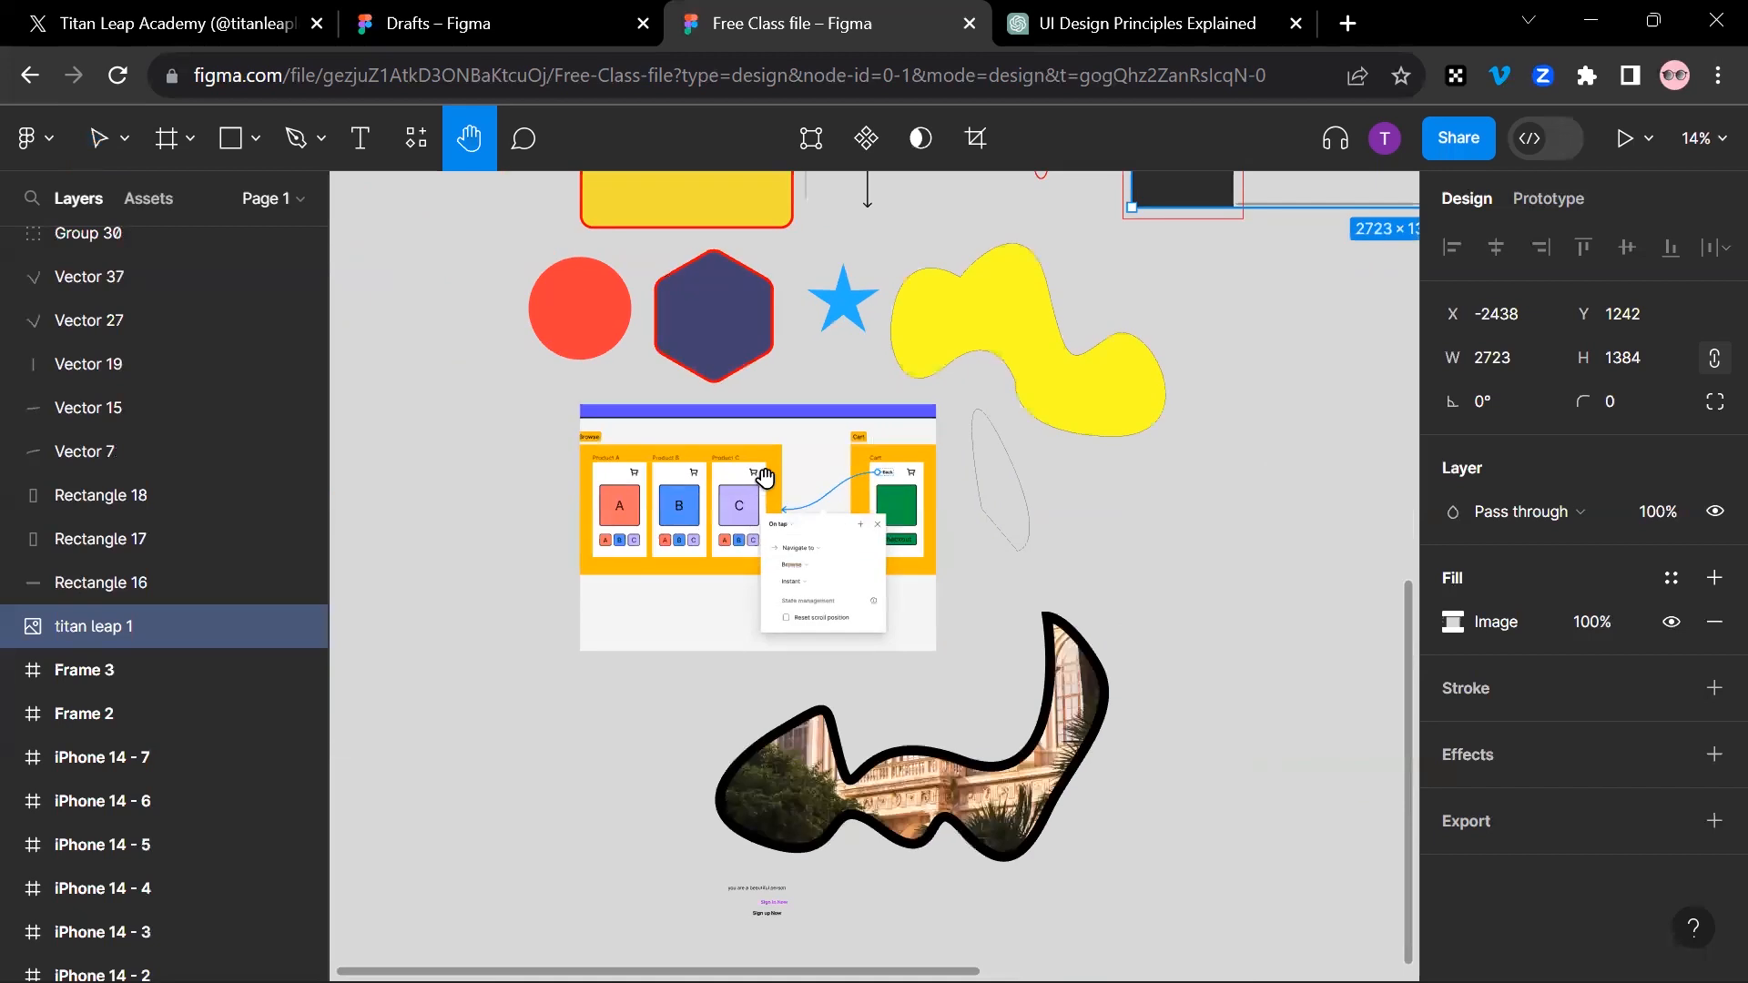
Step: Activate the Frame tool and review its preset categories, collapsing Phone and checking Desktop and Presentation
left_click(171, 149)
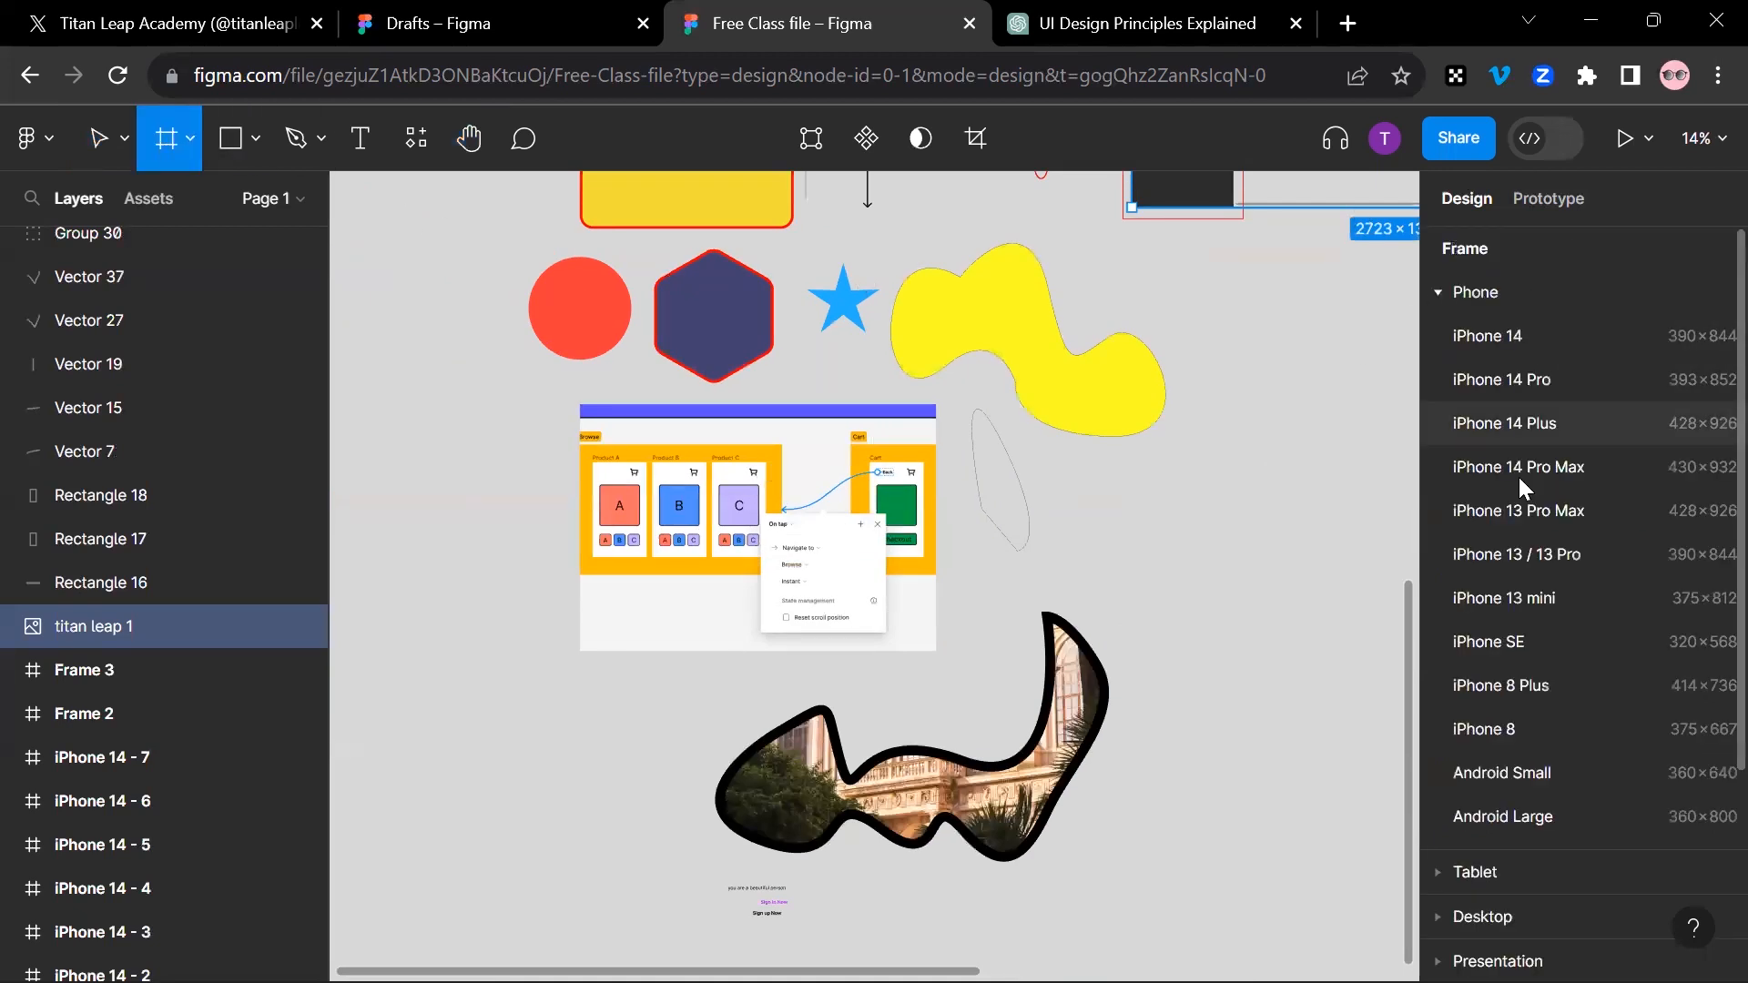
left_click(1526, 293)
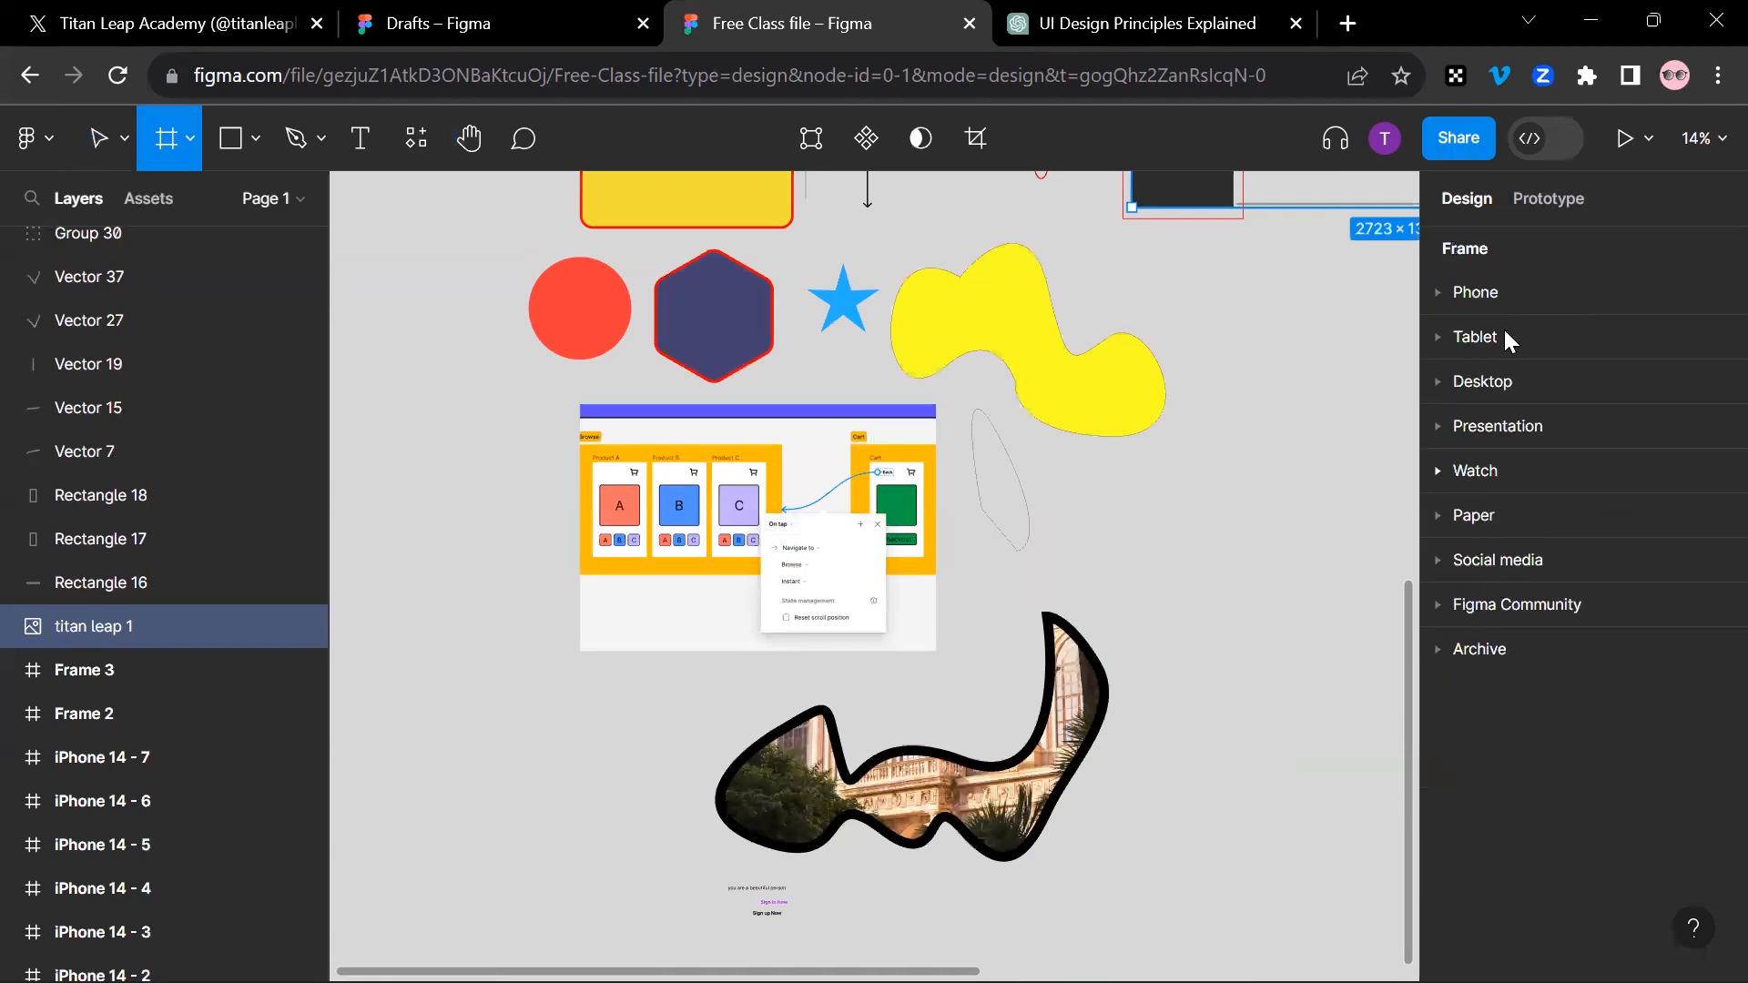
left_click(1510, 385)
left_click(1509, 388)
left_click(1508, 423)
left_click(1508, 423)
Step: Activate the Rectangle tool, review the available shape tools and return to the Hand tool
left_click(233, 151)
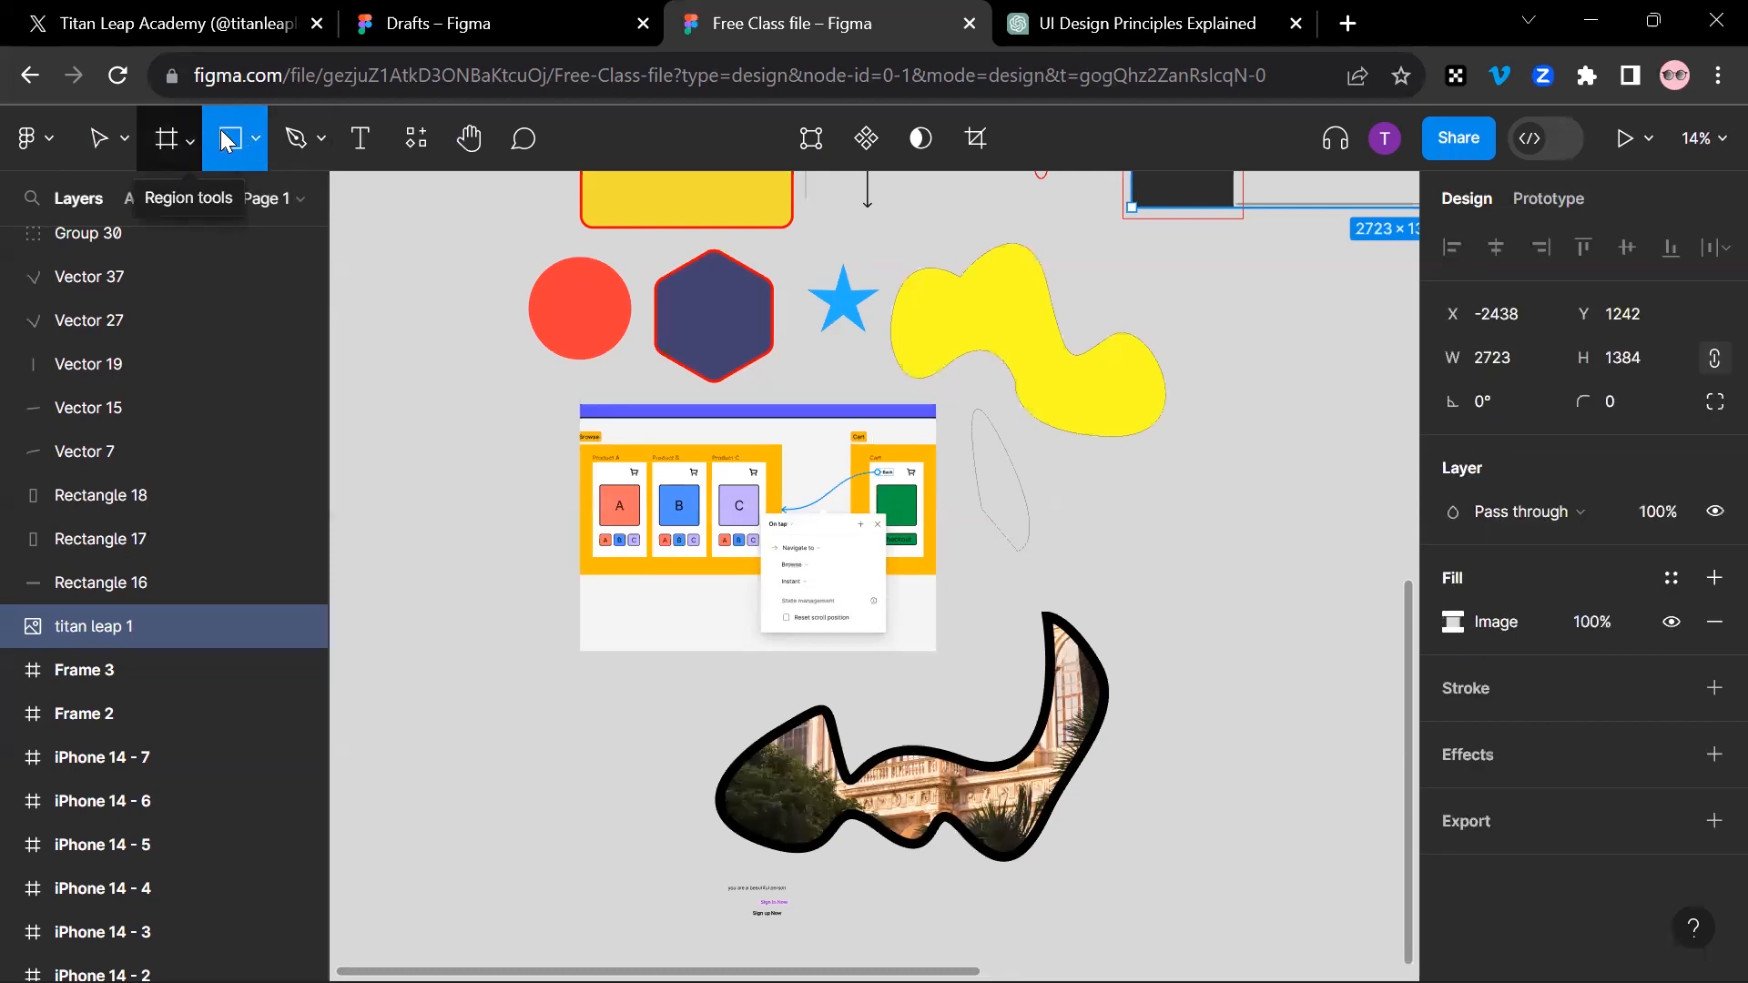
left_click(249, 137)
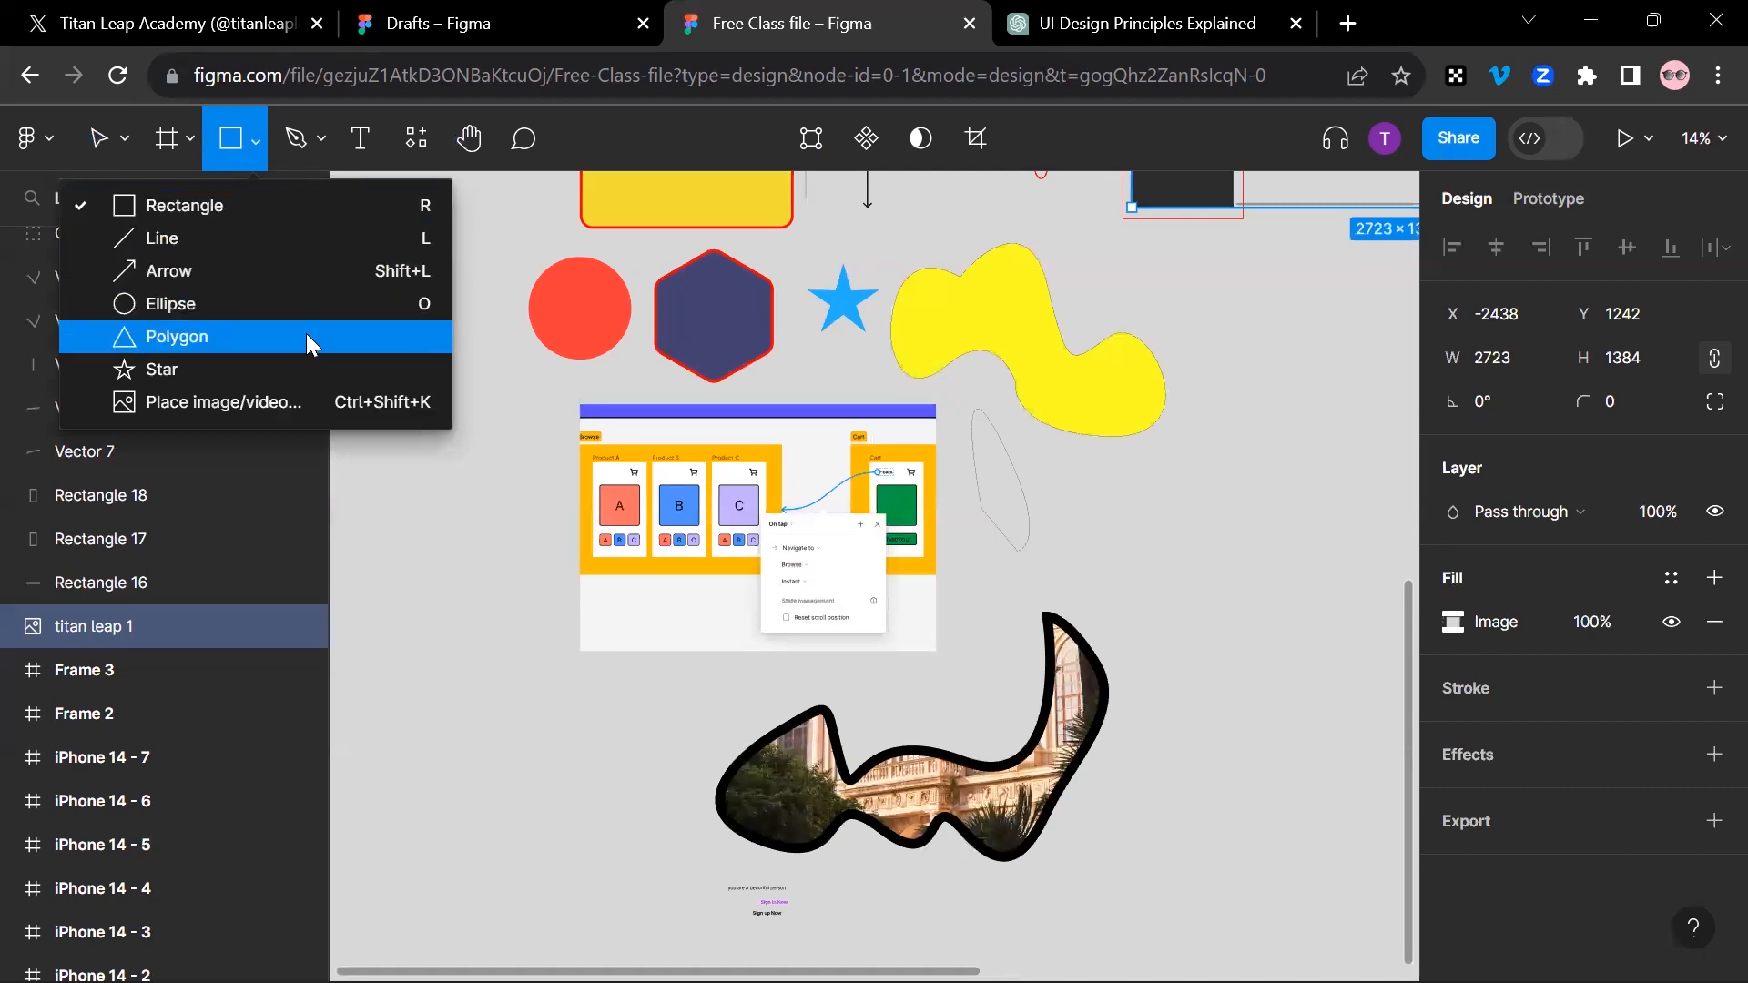
left_click(289, 138)
left_click(469, 139)
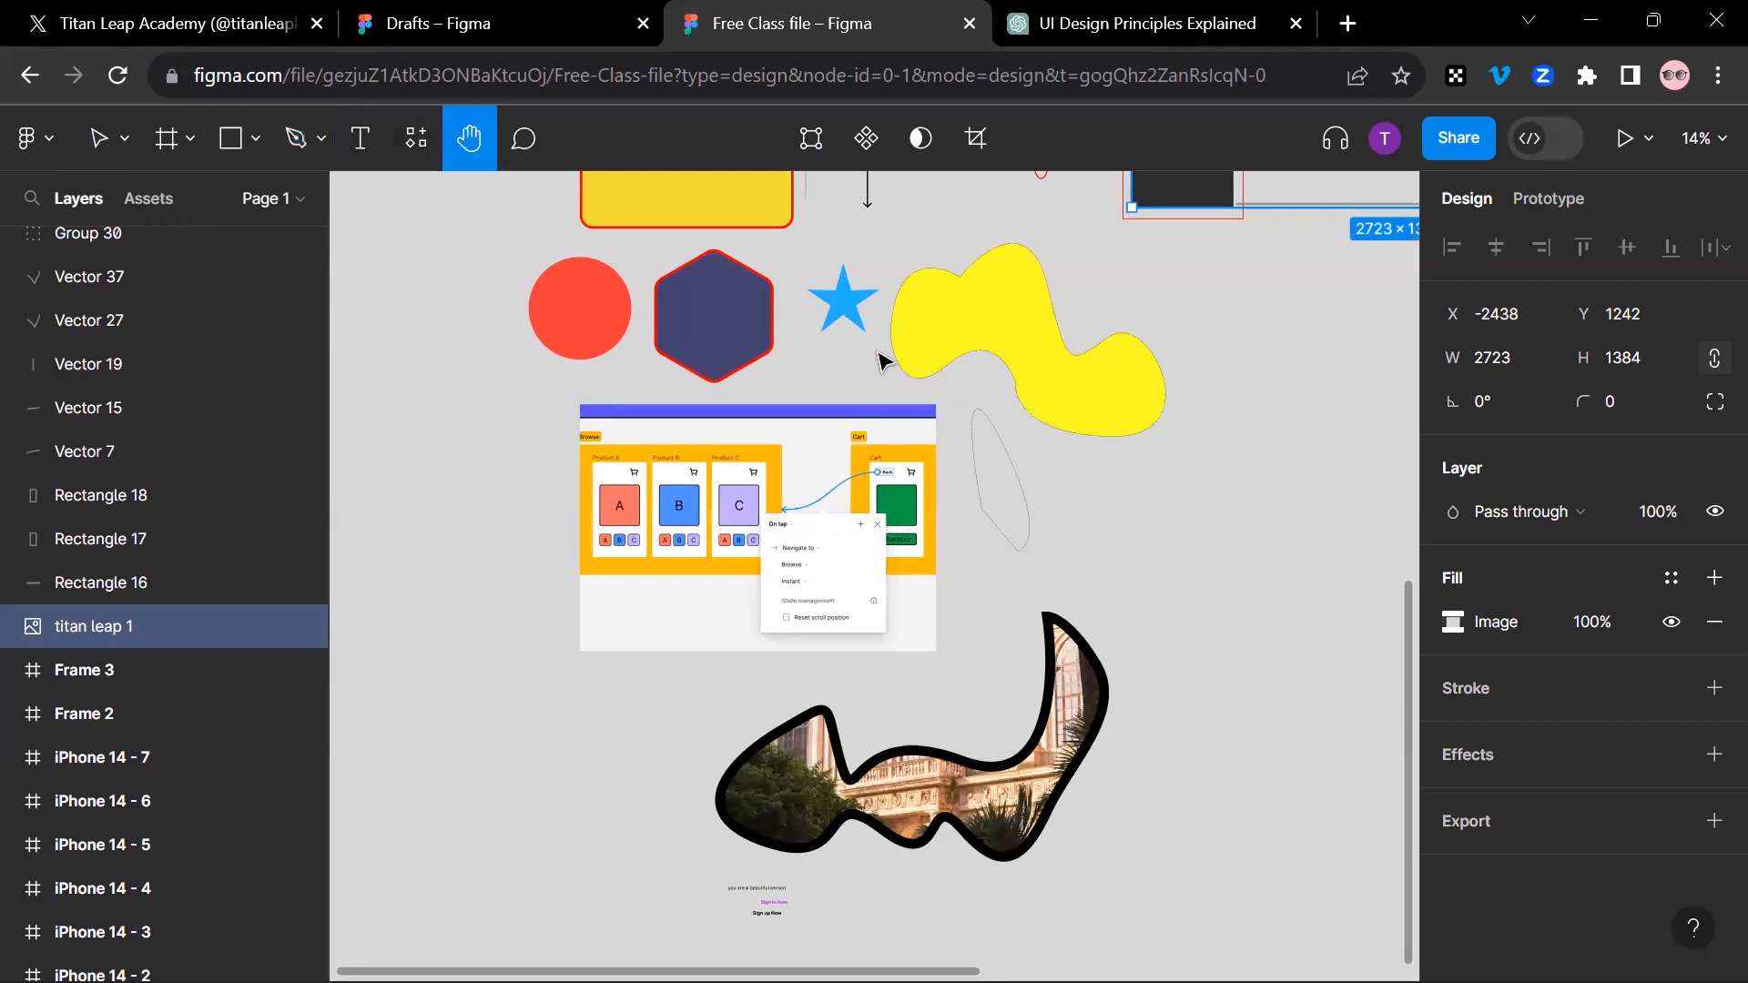
Step: Examine the device frames and Frame 4 with its coral rounded rectangle inside the "frames" section
scroll(881, 362, "up", 10)
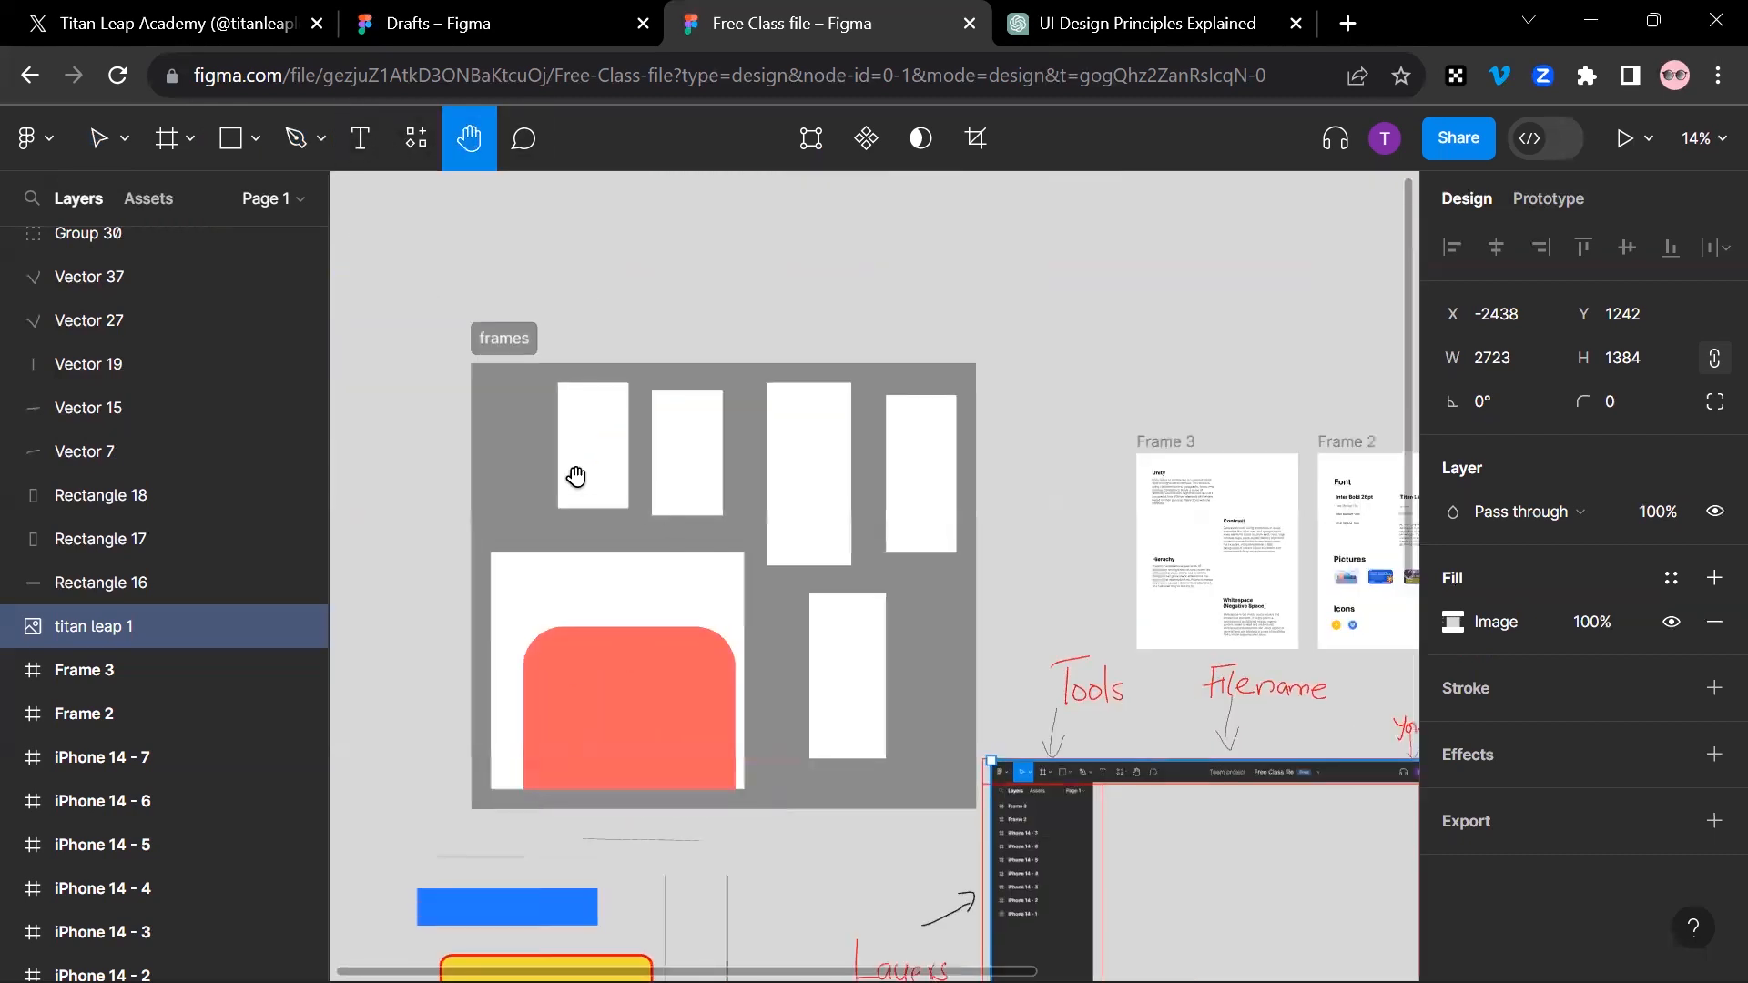
scroll(562, 472, "up", 5)
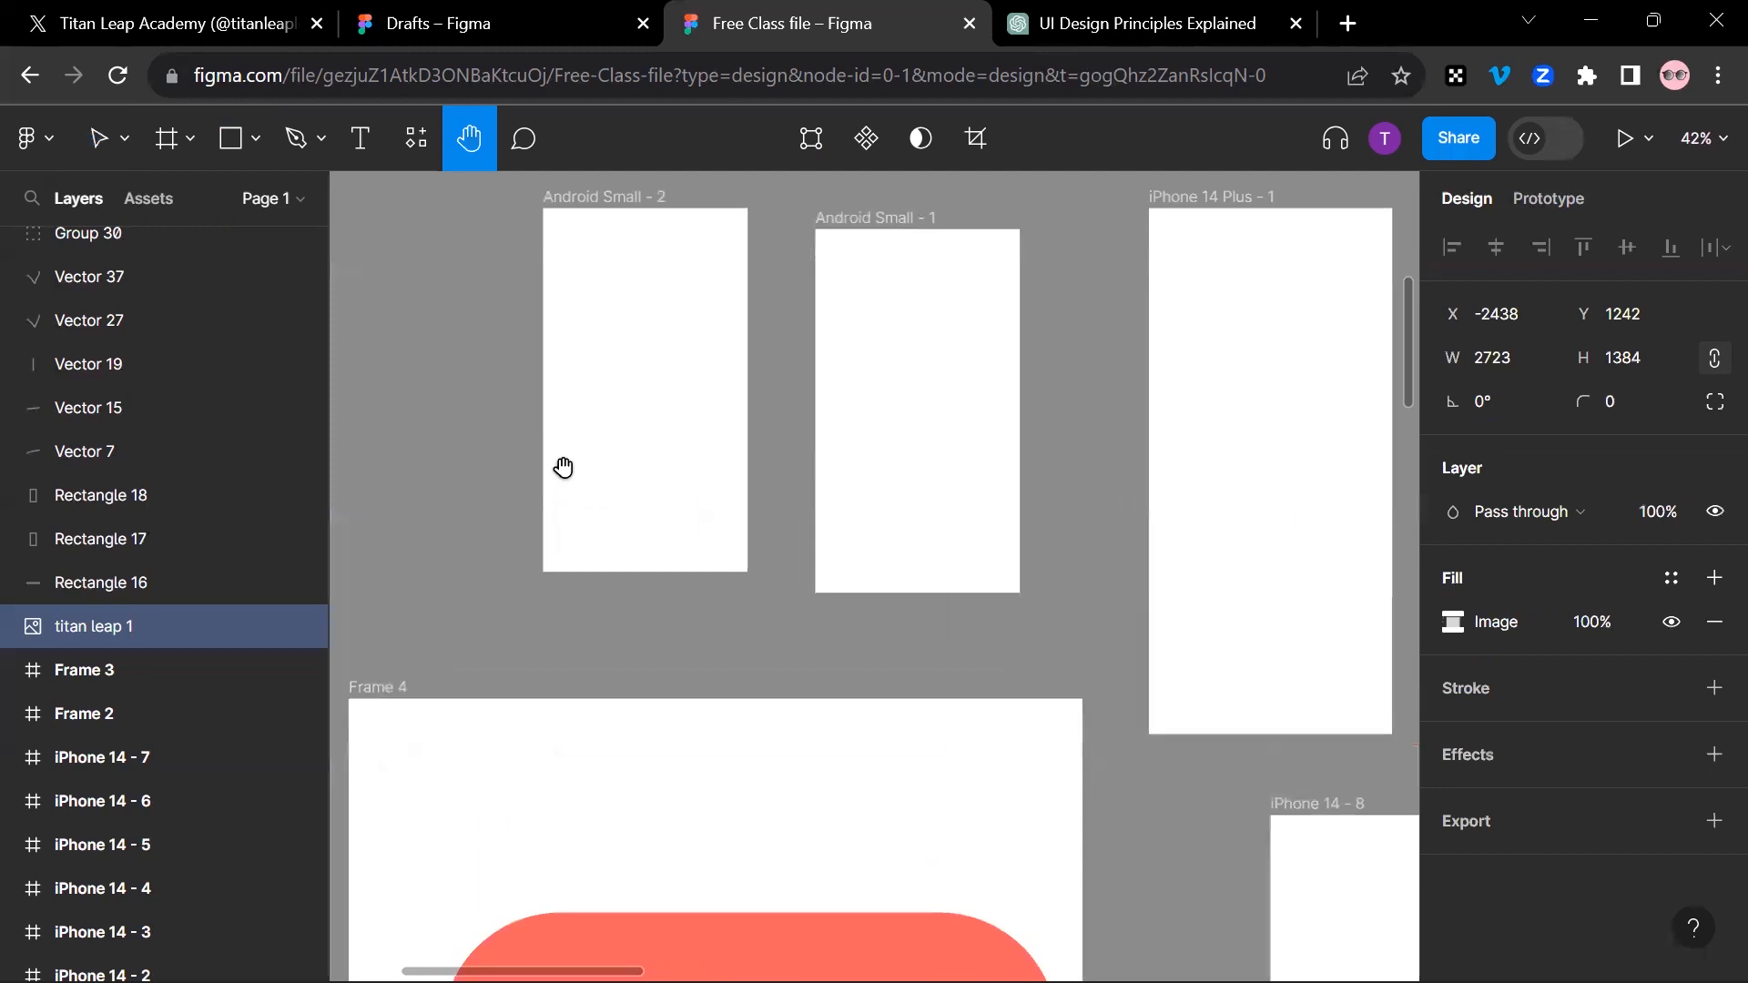
scroll(563, 468, "down", 7)
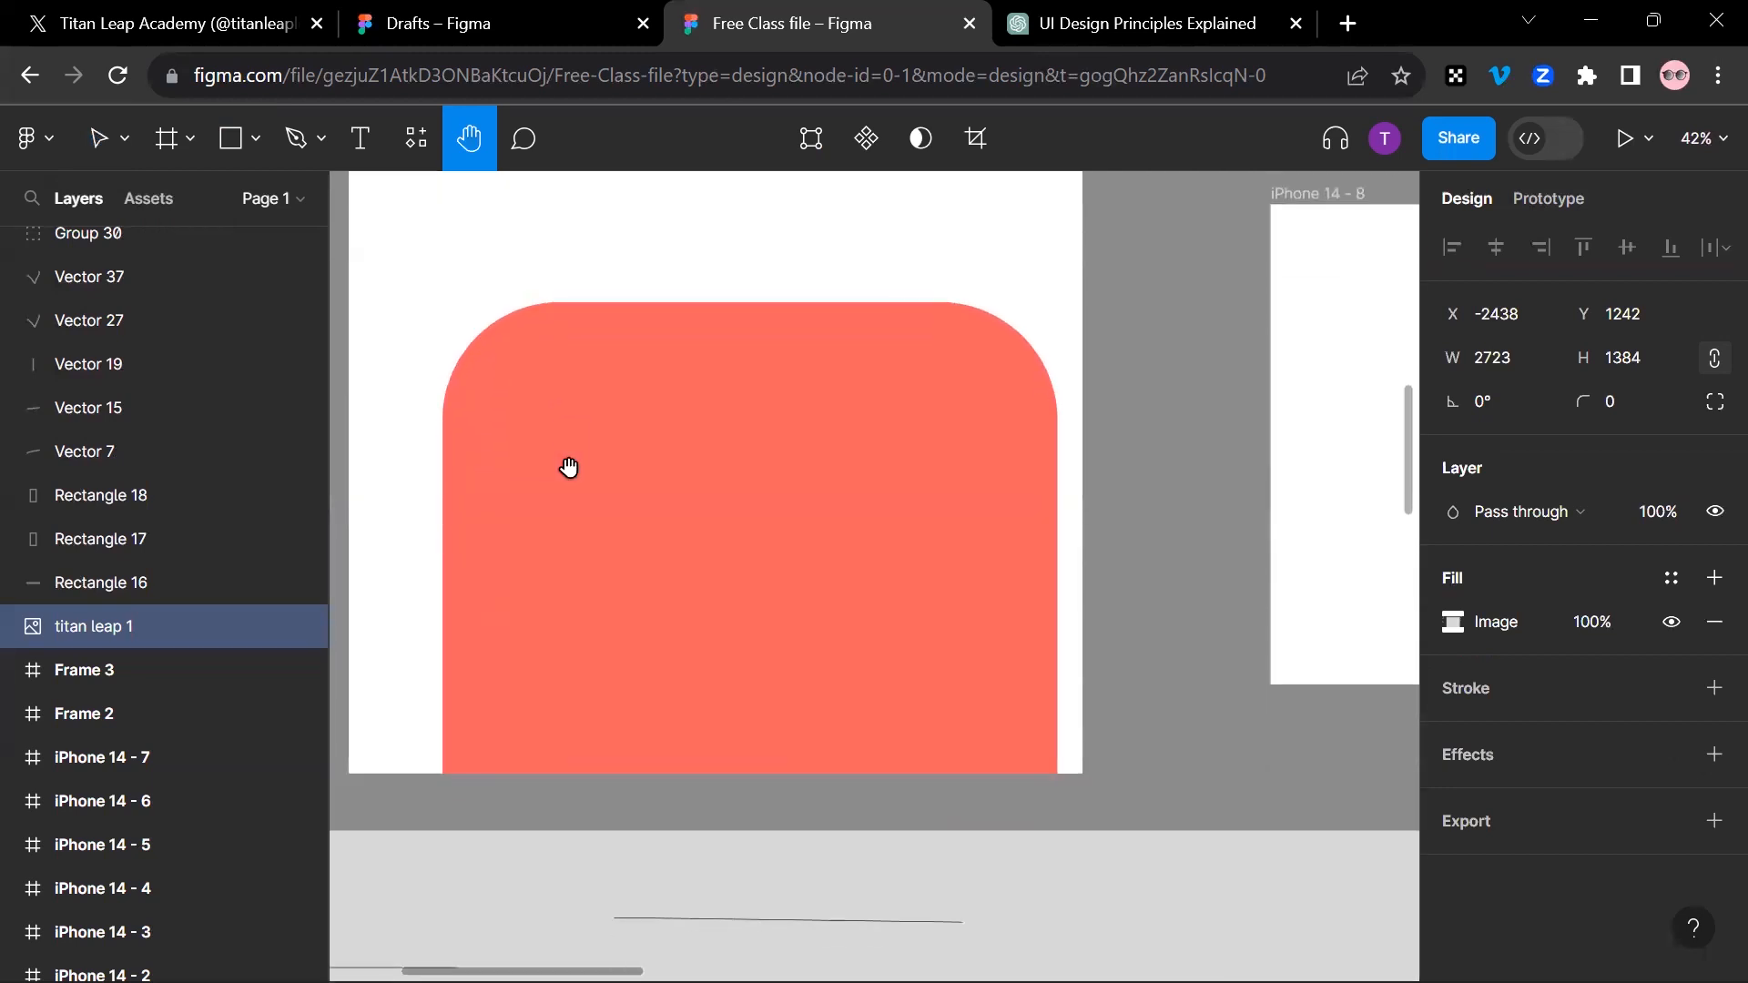
scroll(569, 468, "down", 1)
scroll(570, 465, "up", 3)
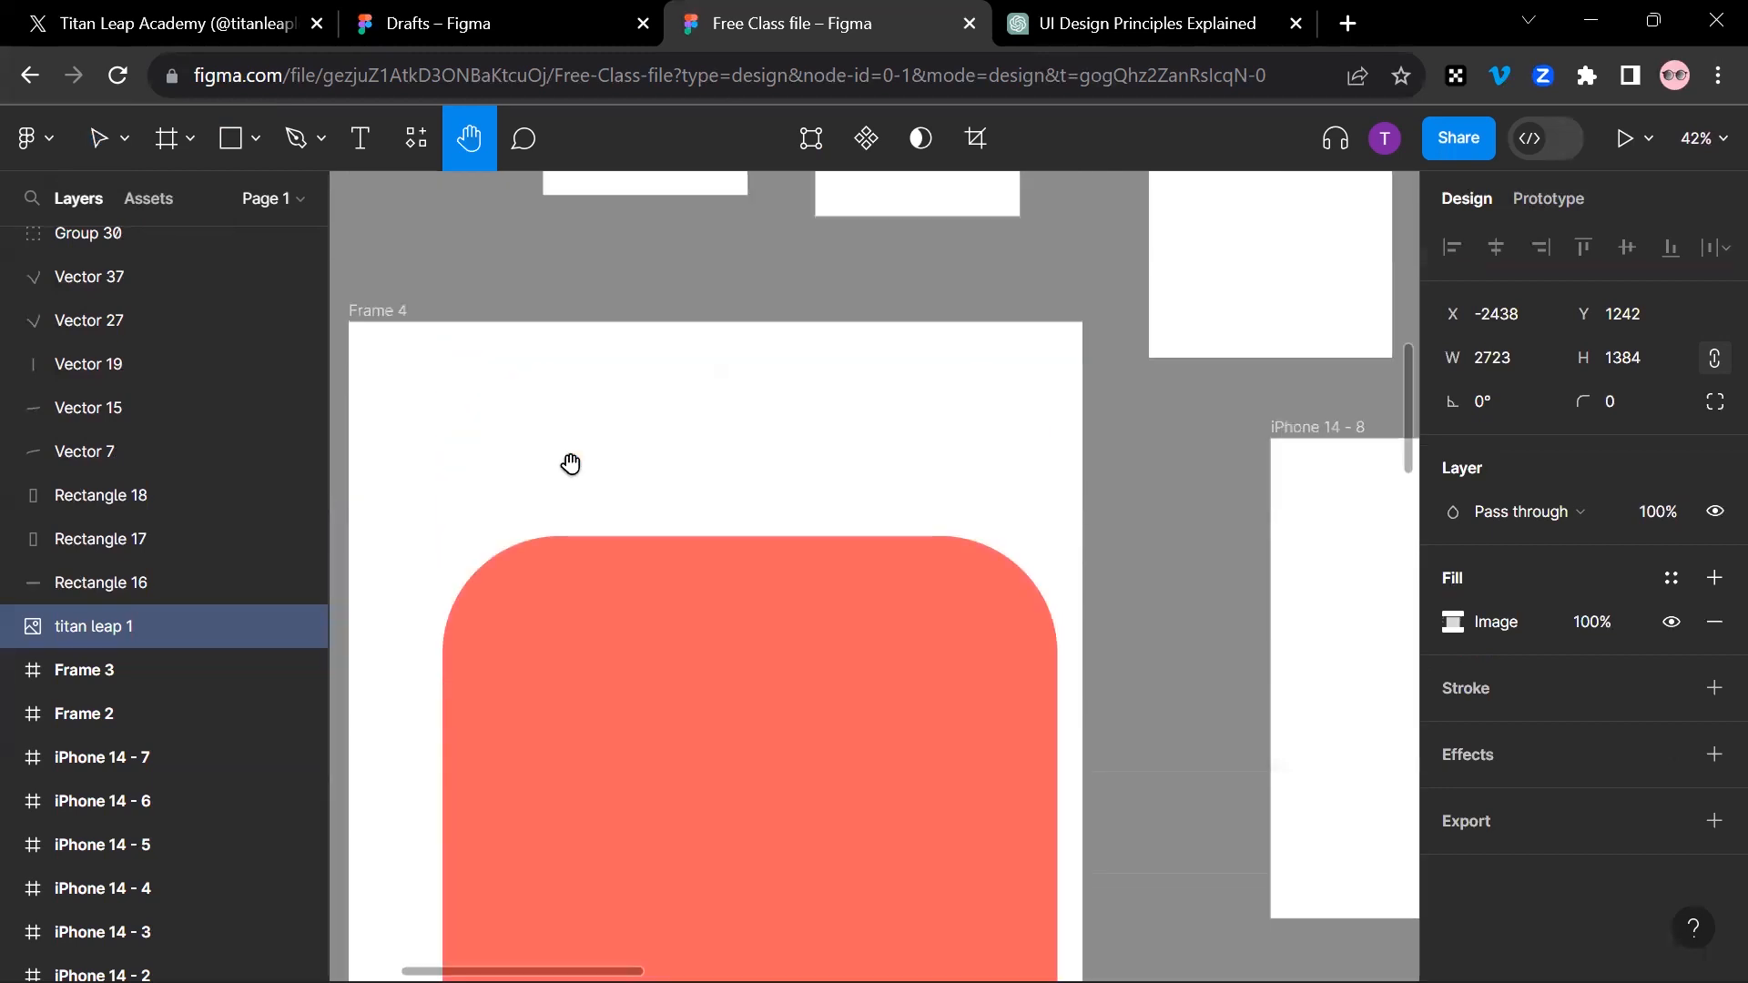
scroll(571, 465, "up", 1)
scroll(571, 466, "up", 2)
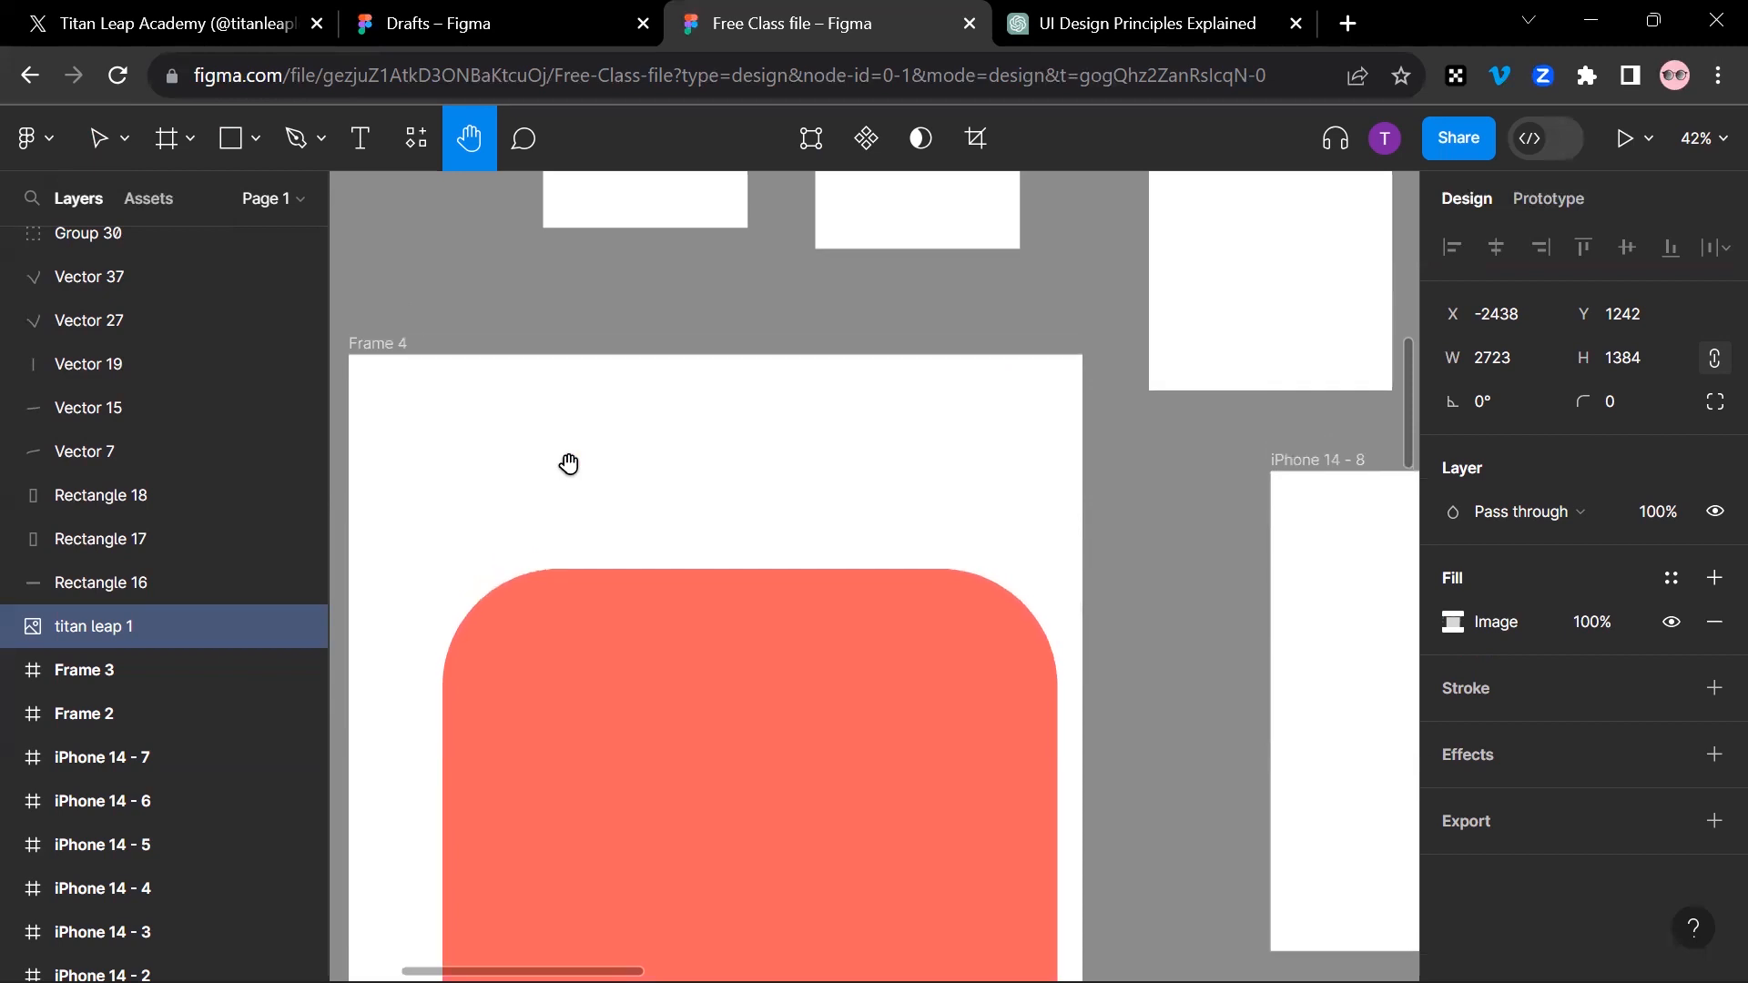
scroll(570, 465, "up", 1)
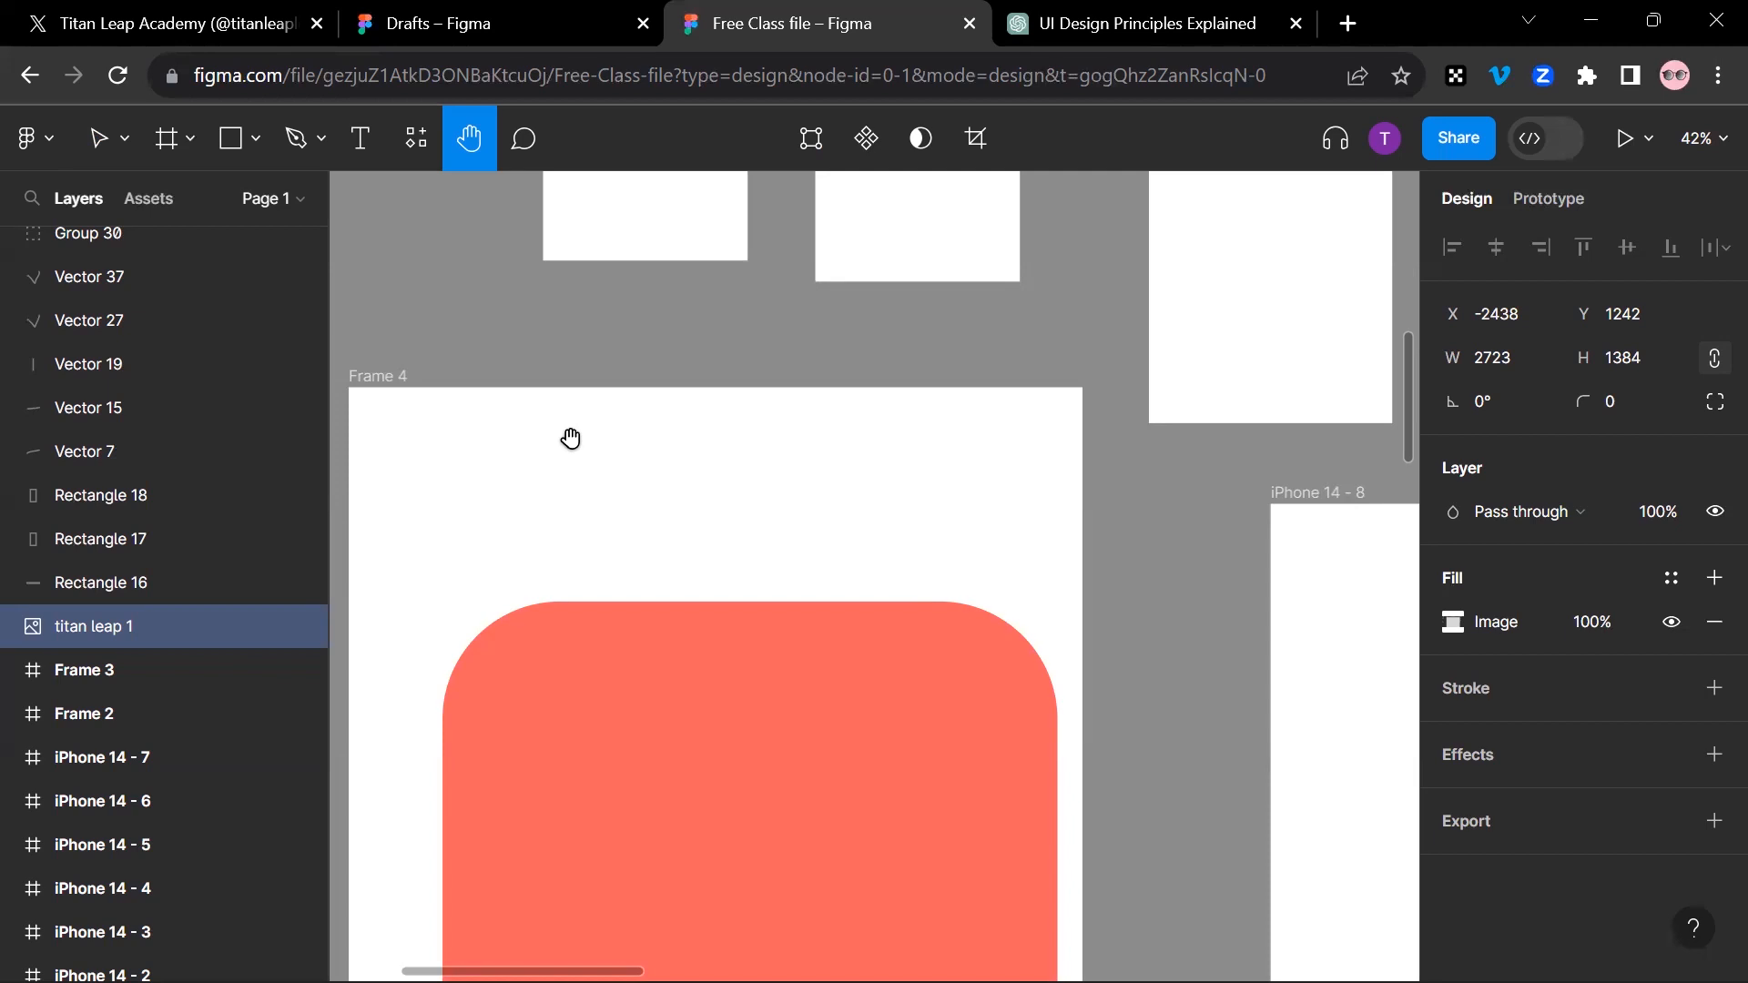
scroll(749, 428, "up", 2)
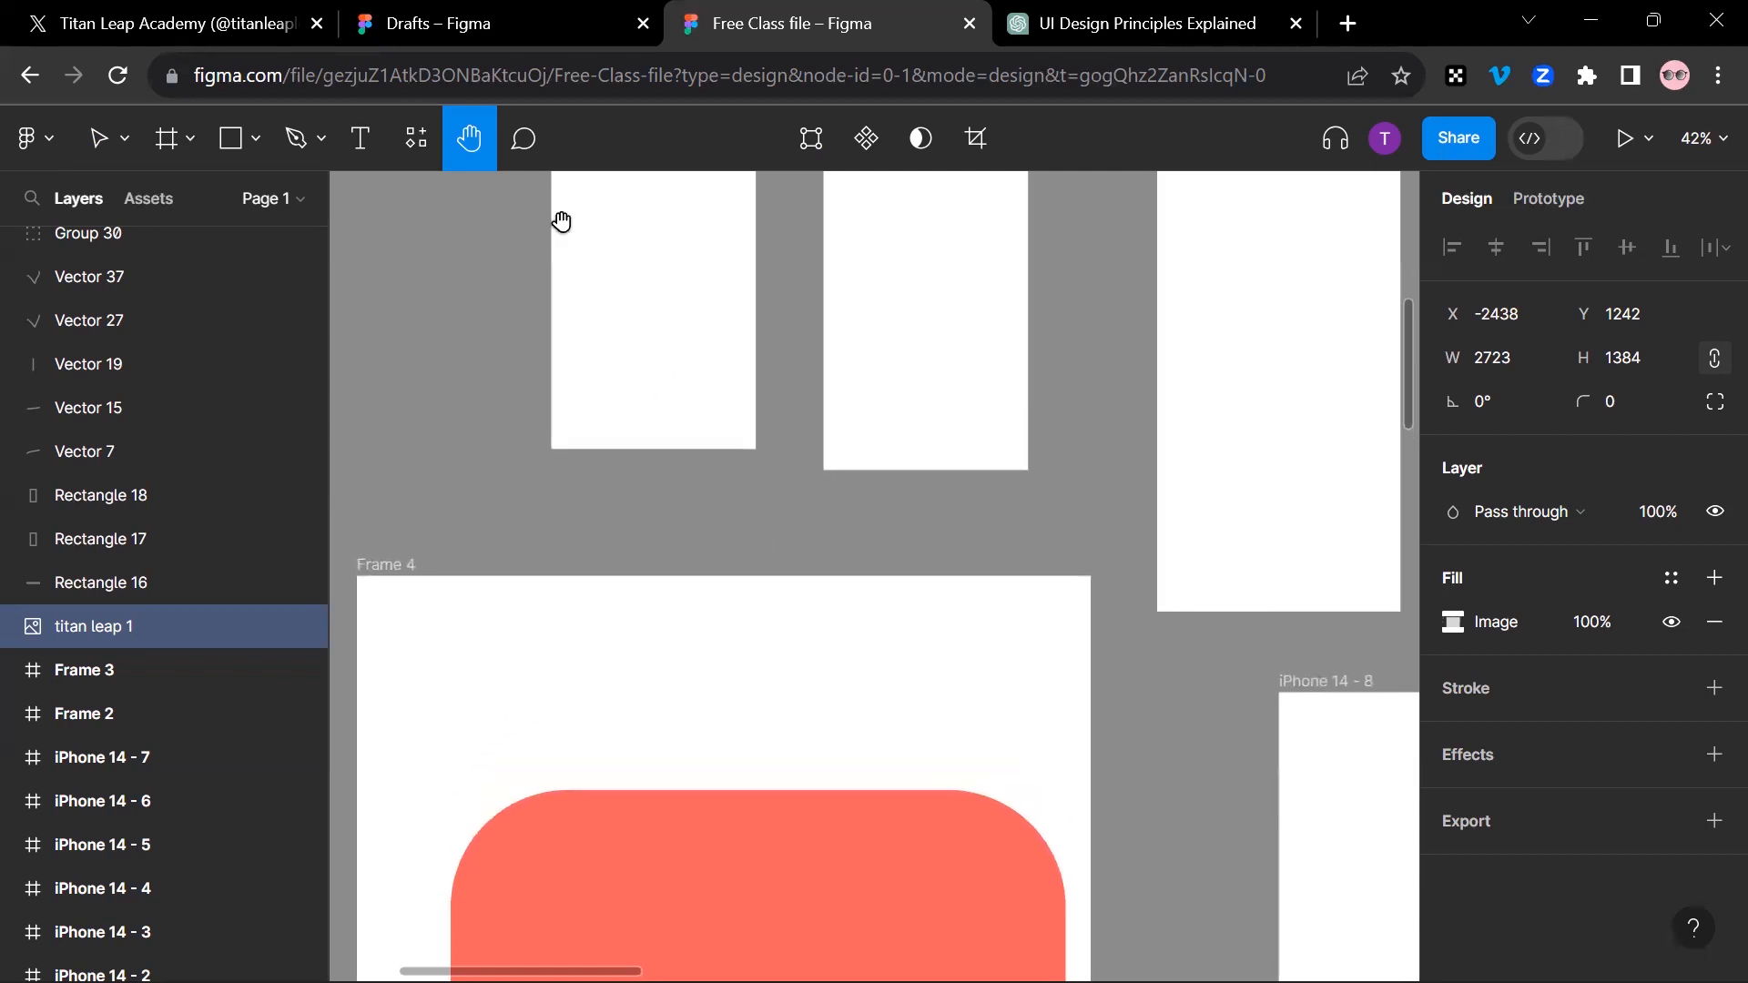
Step: Post a comment on Frame 4's coral rectangle that mentions the suggested collaborator and says "check this out"
left_click(522, 151)
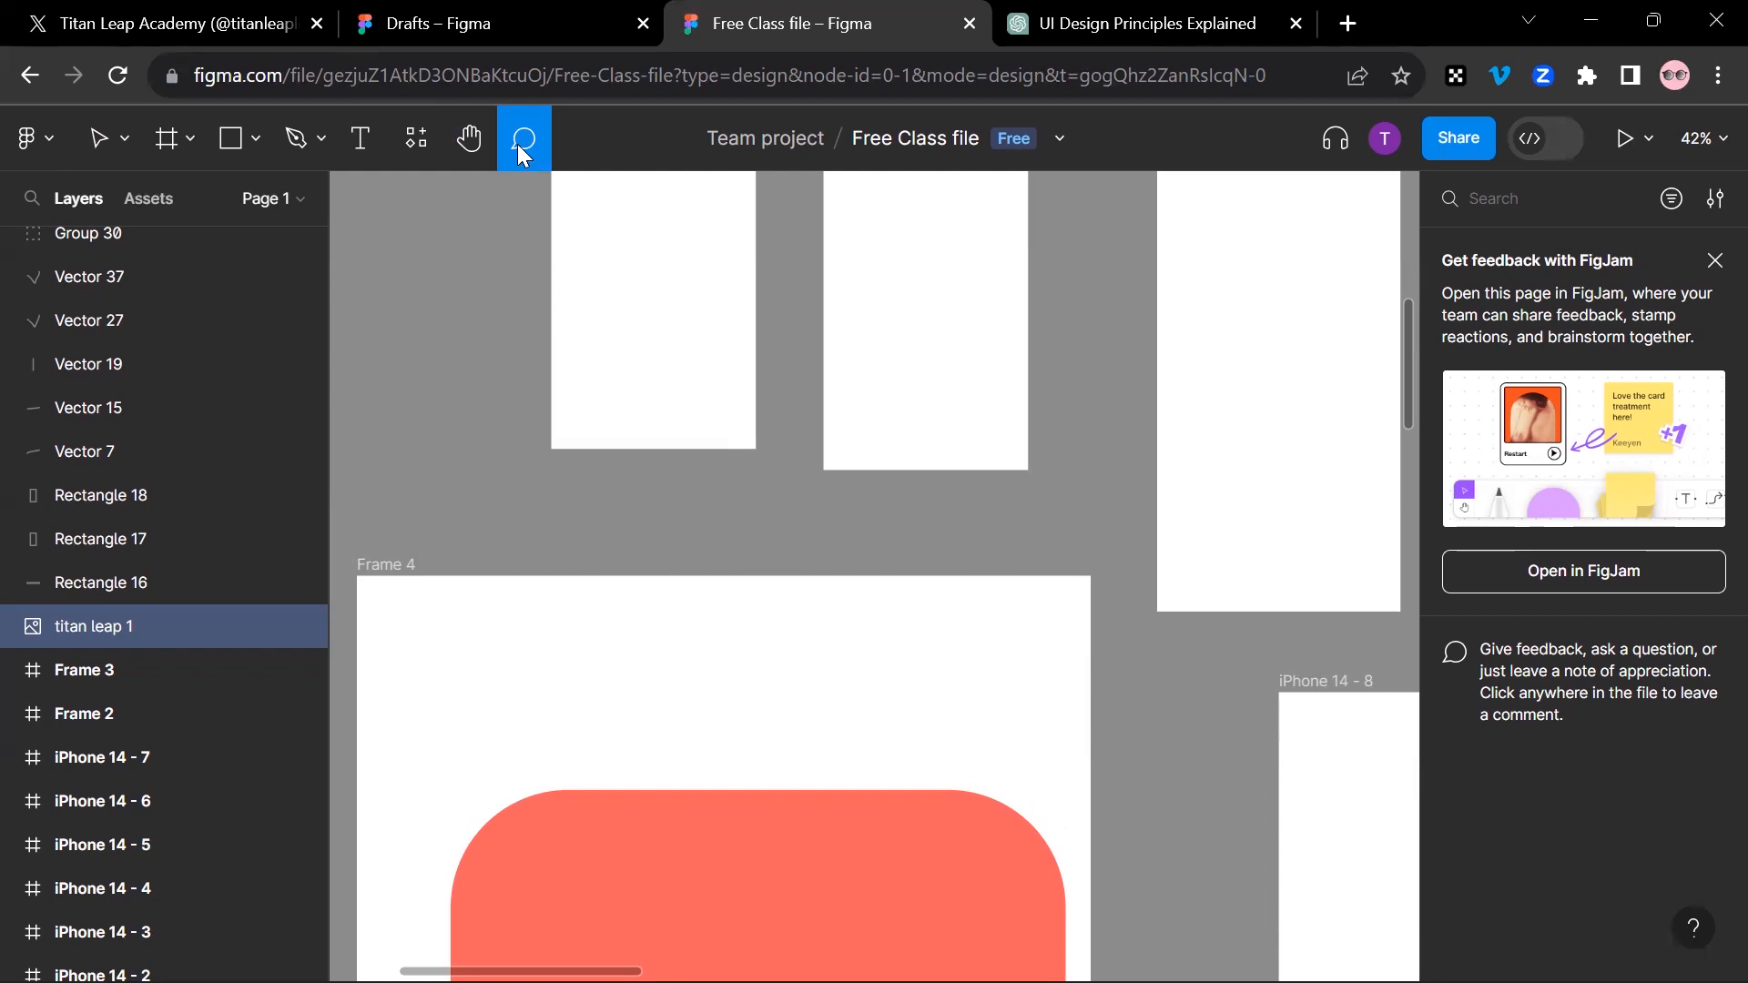
scroll(628, 598, "down", 10)
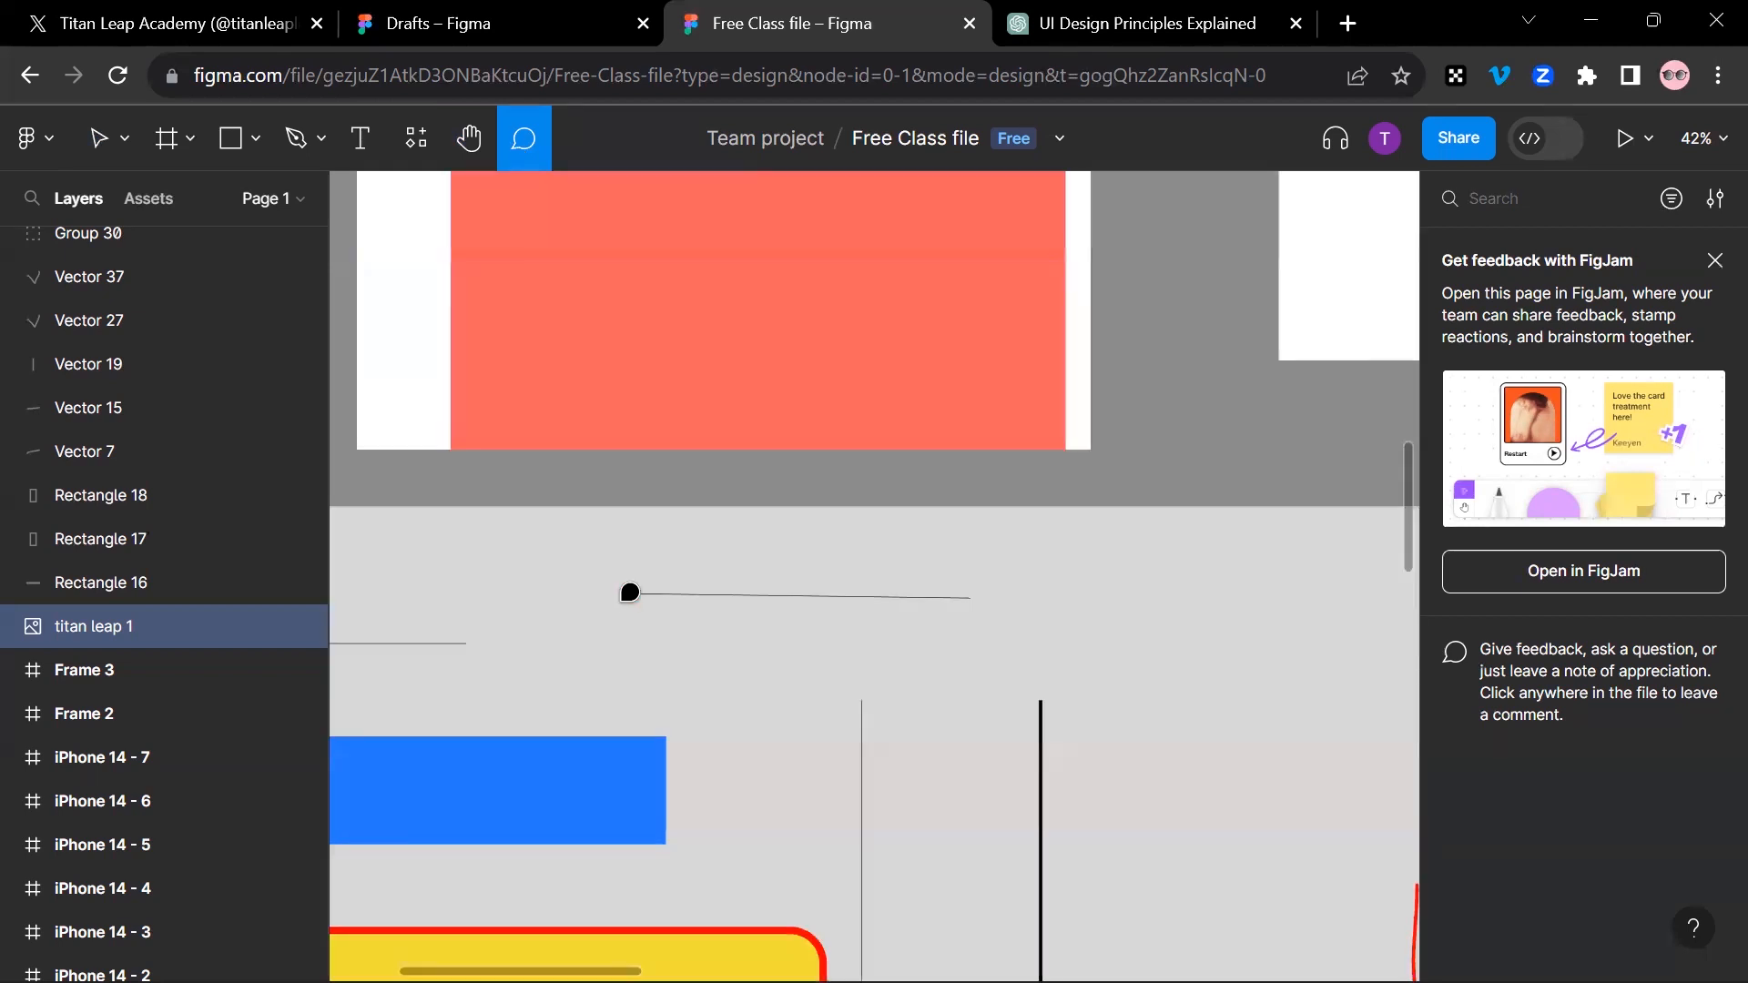
scroll(706, 398, "up", 5)
left_click(644, 510)
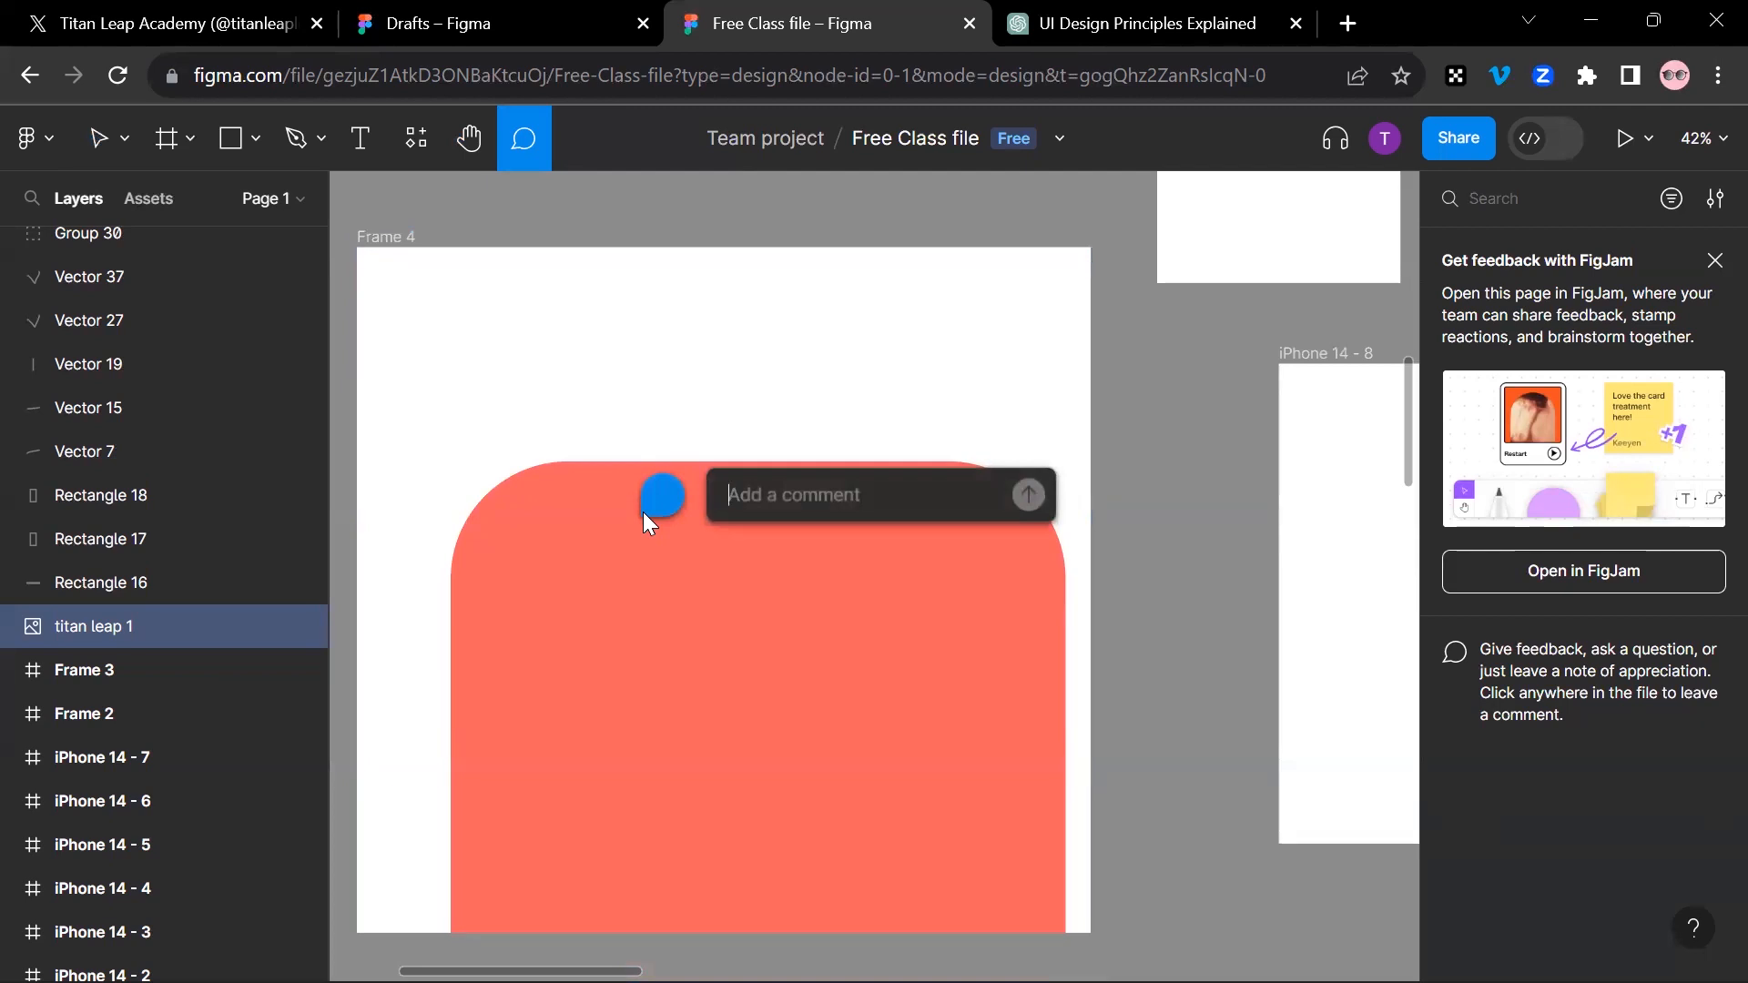
type("@")
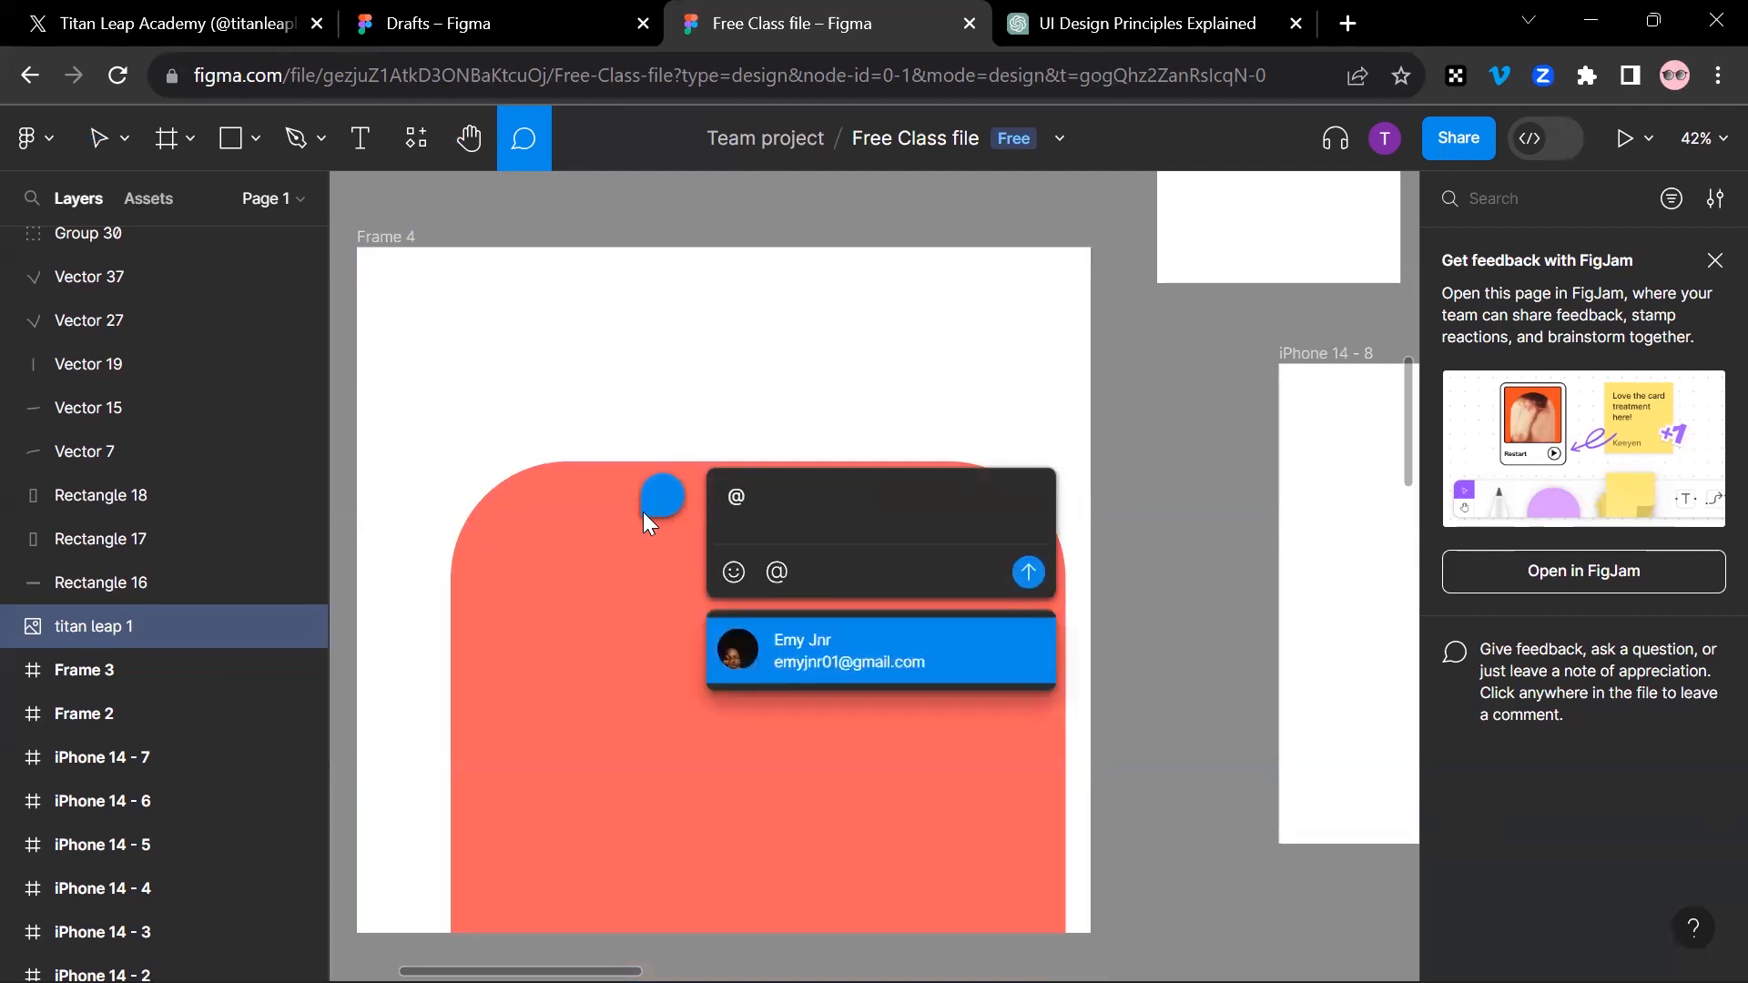
left_click(826, 644)
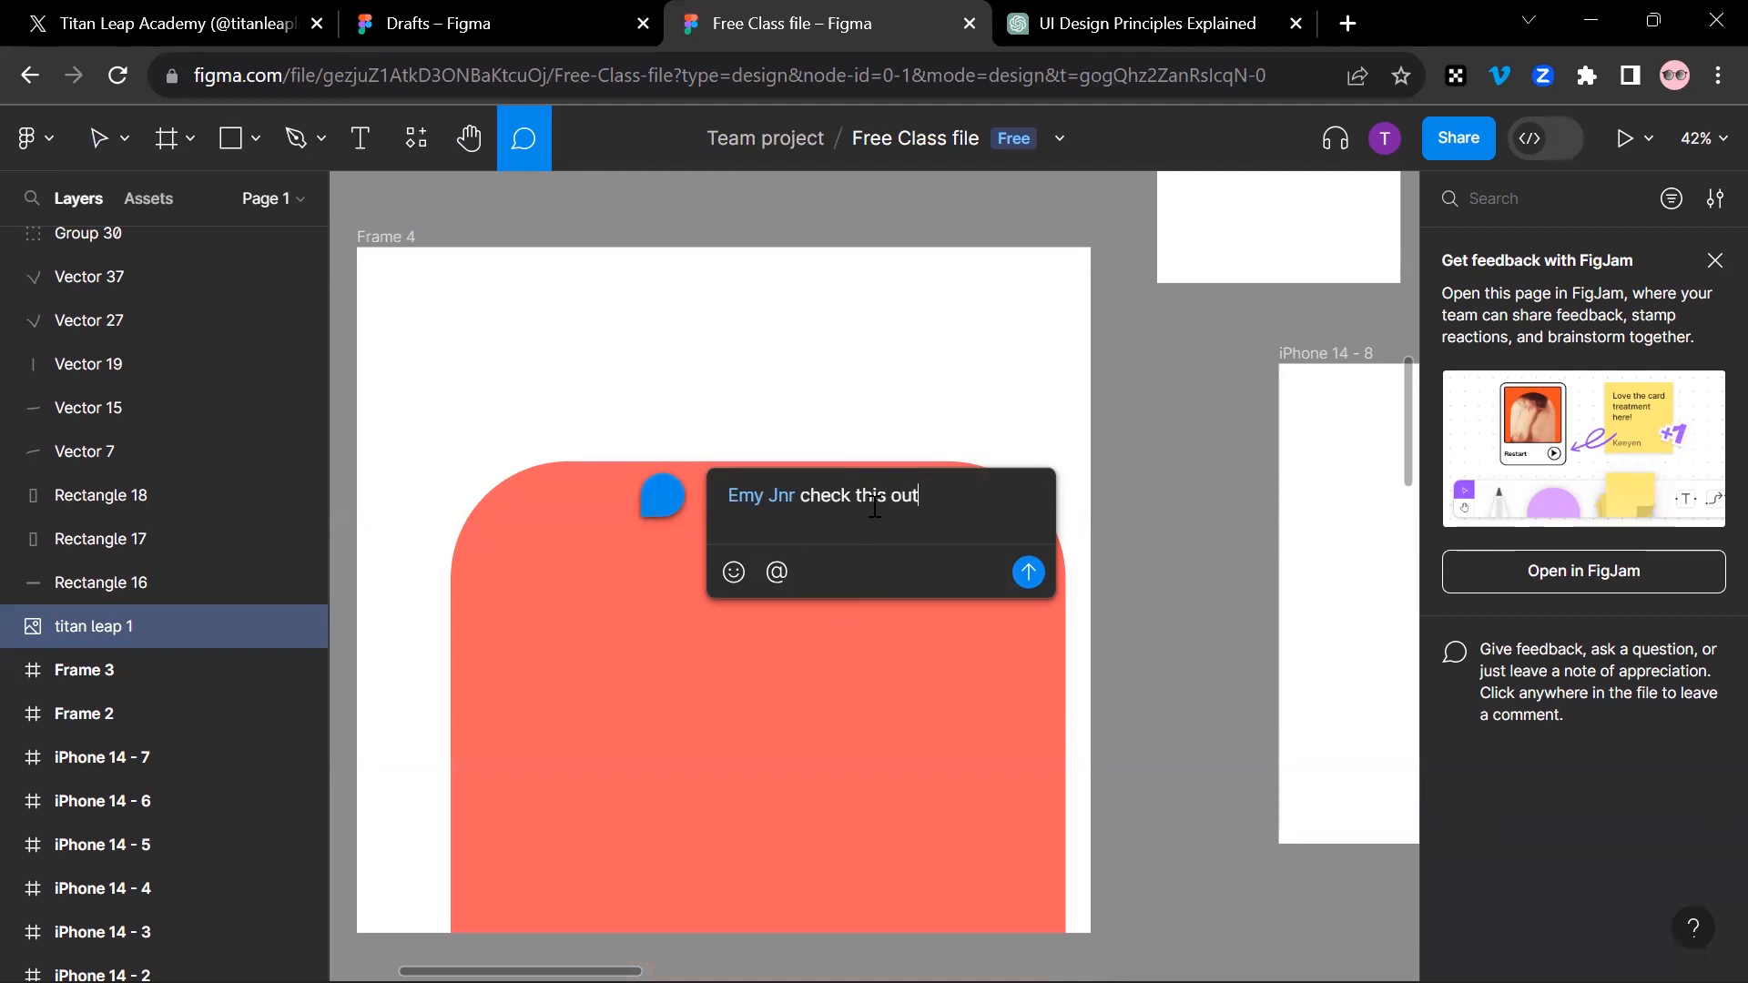
left_click(1047, 574)
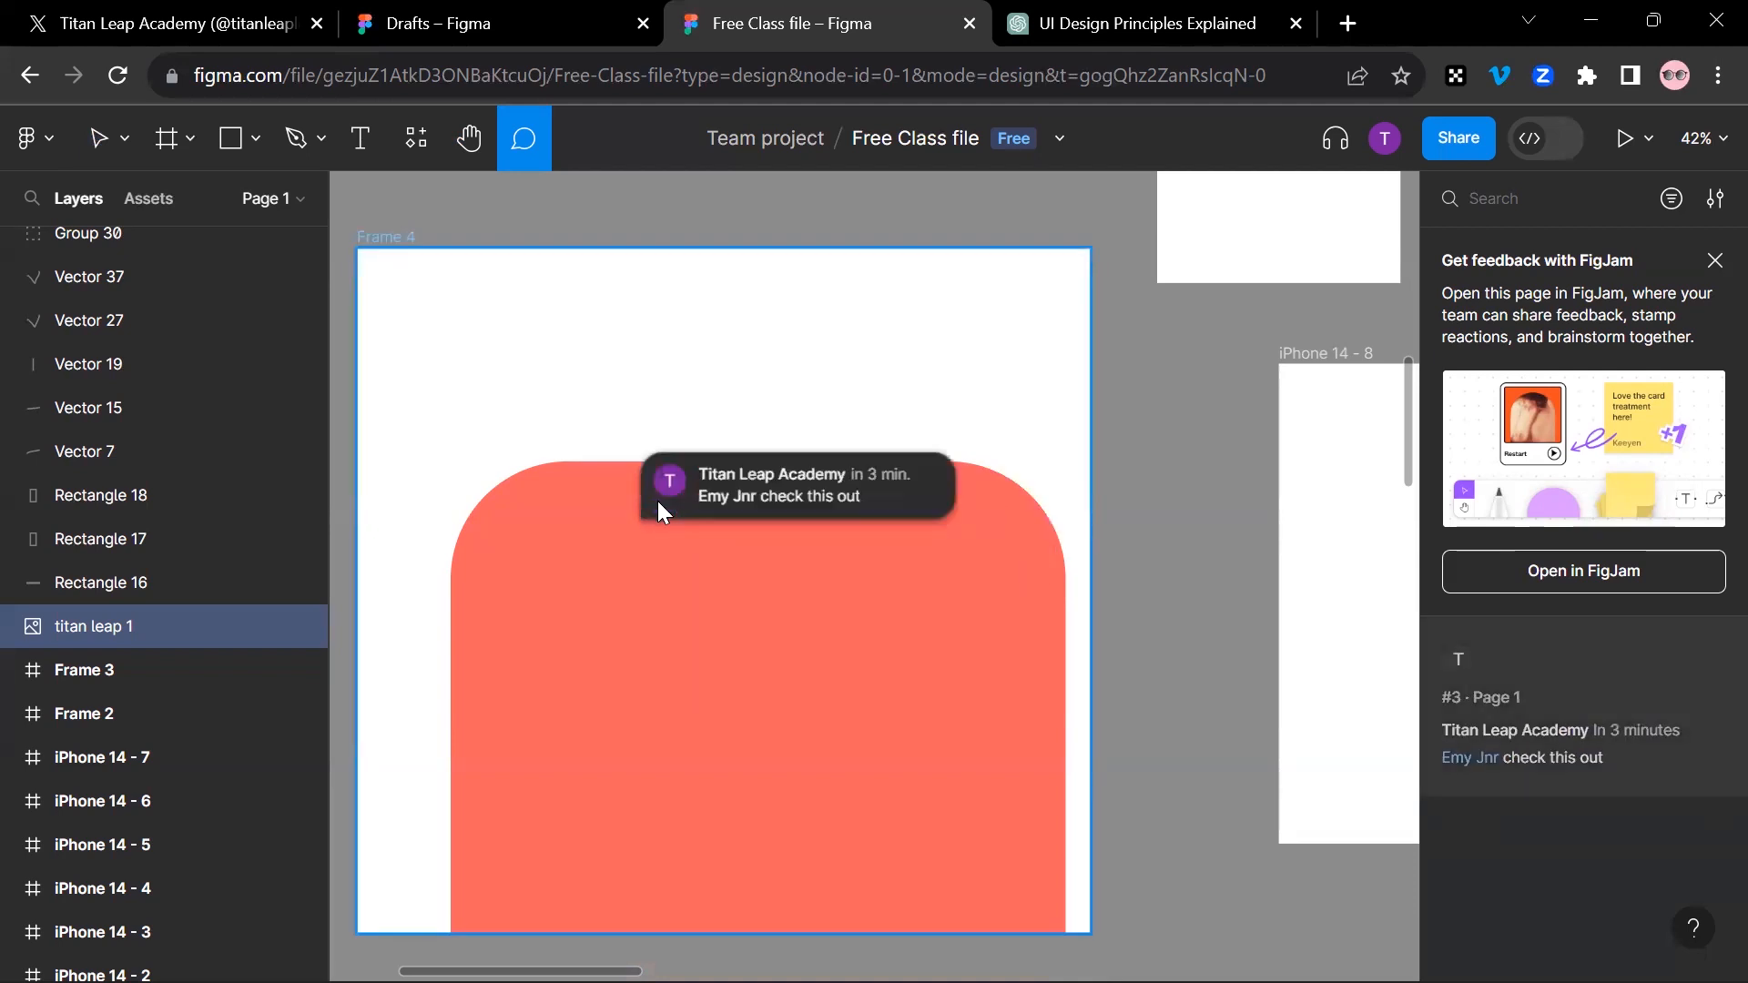
Step: Post the comment "get a life bro" beside the picture-filled vector
scroll(789, 532, "down", 10)
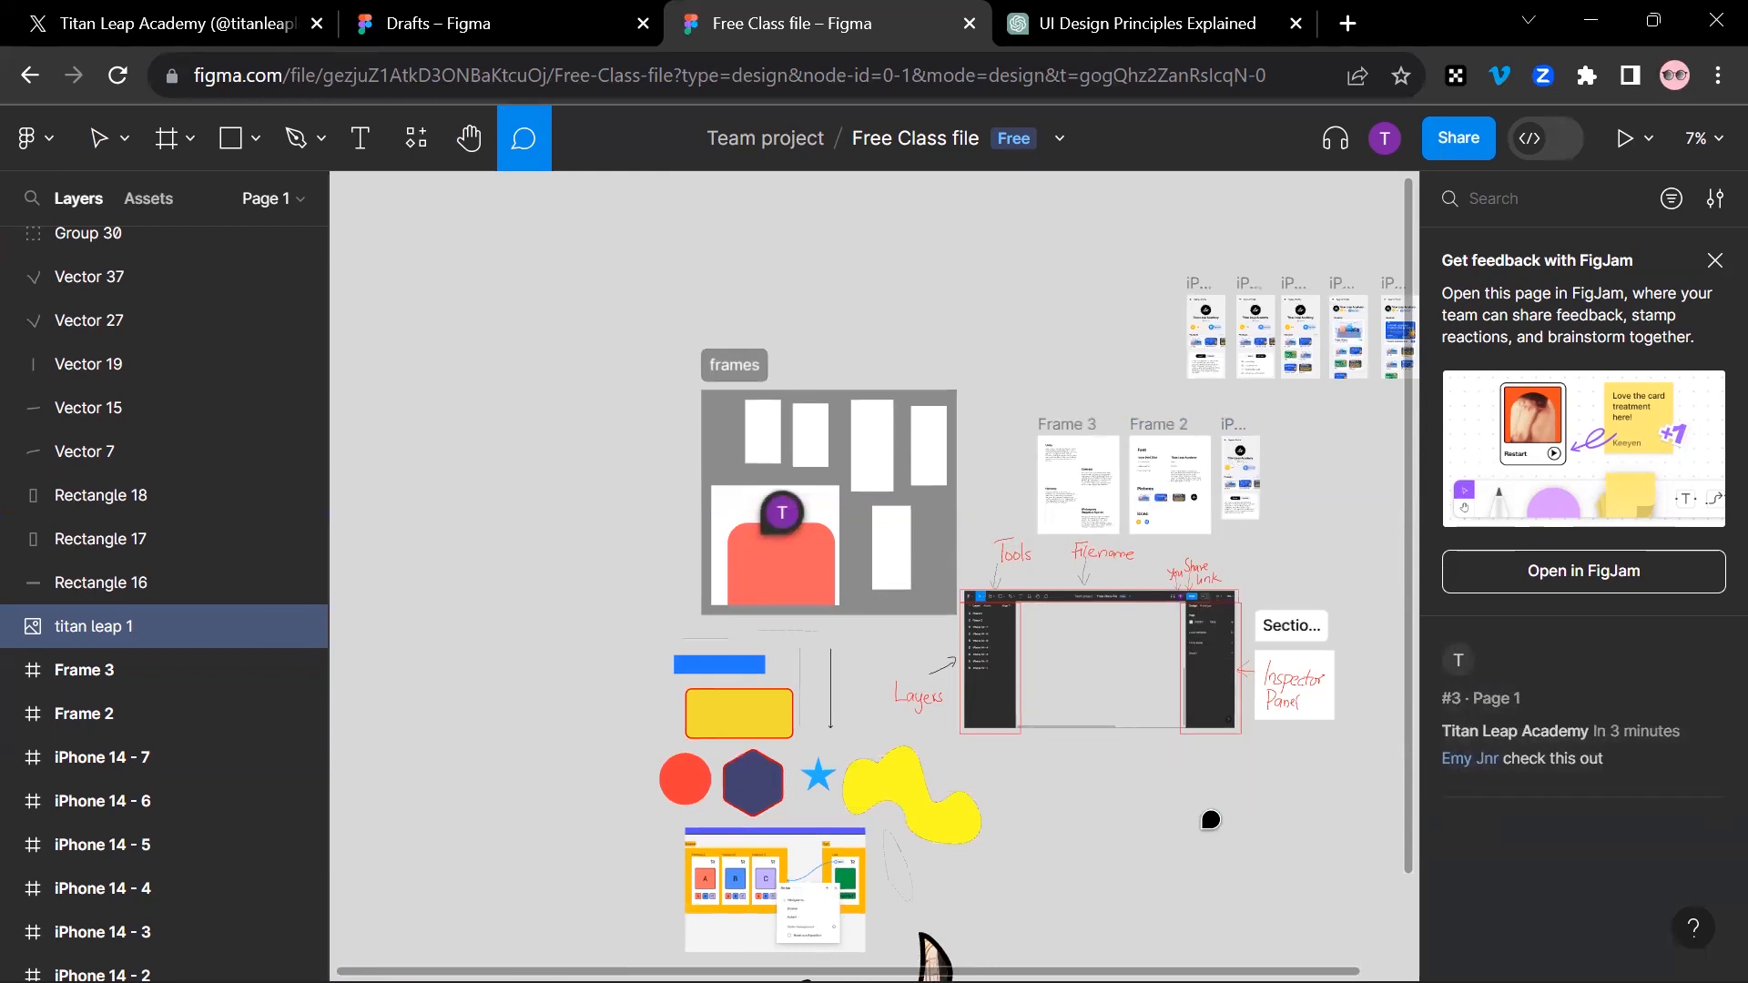
scroll(1159, 781, "down", 7)
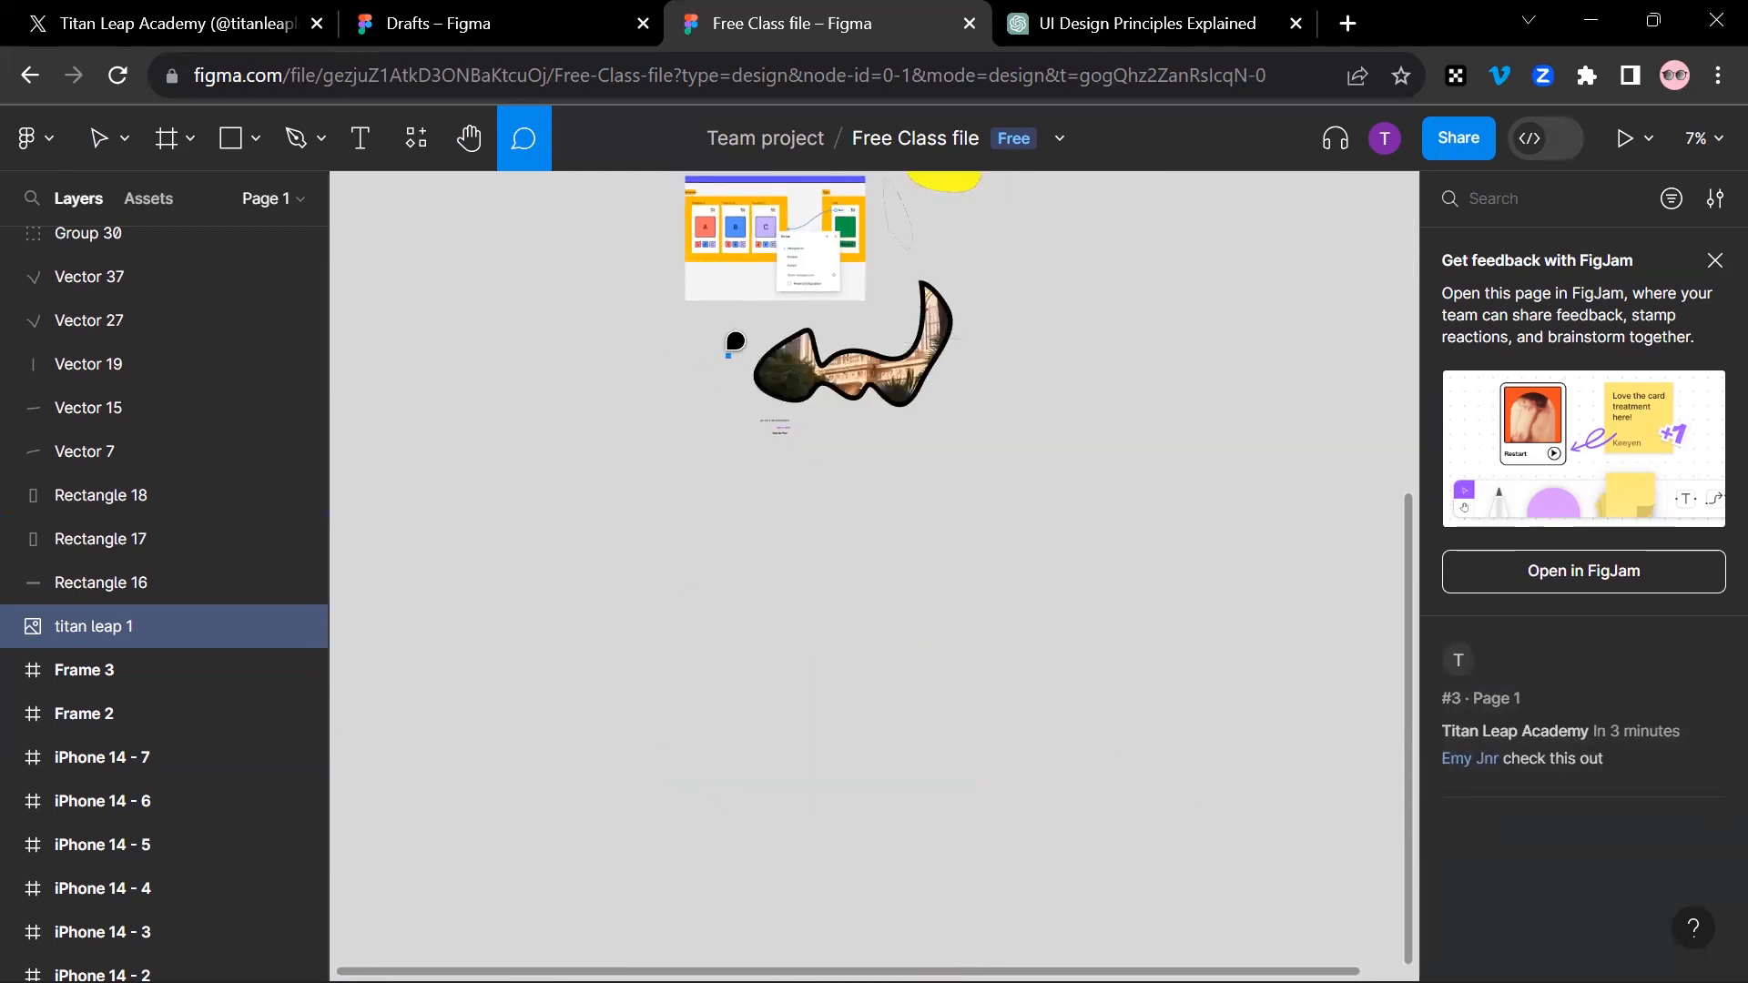
left_click(736, 342)
type("hhsdkkekha")
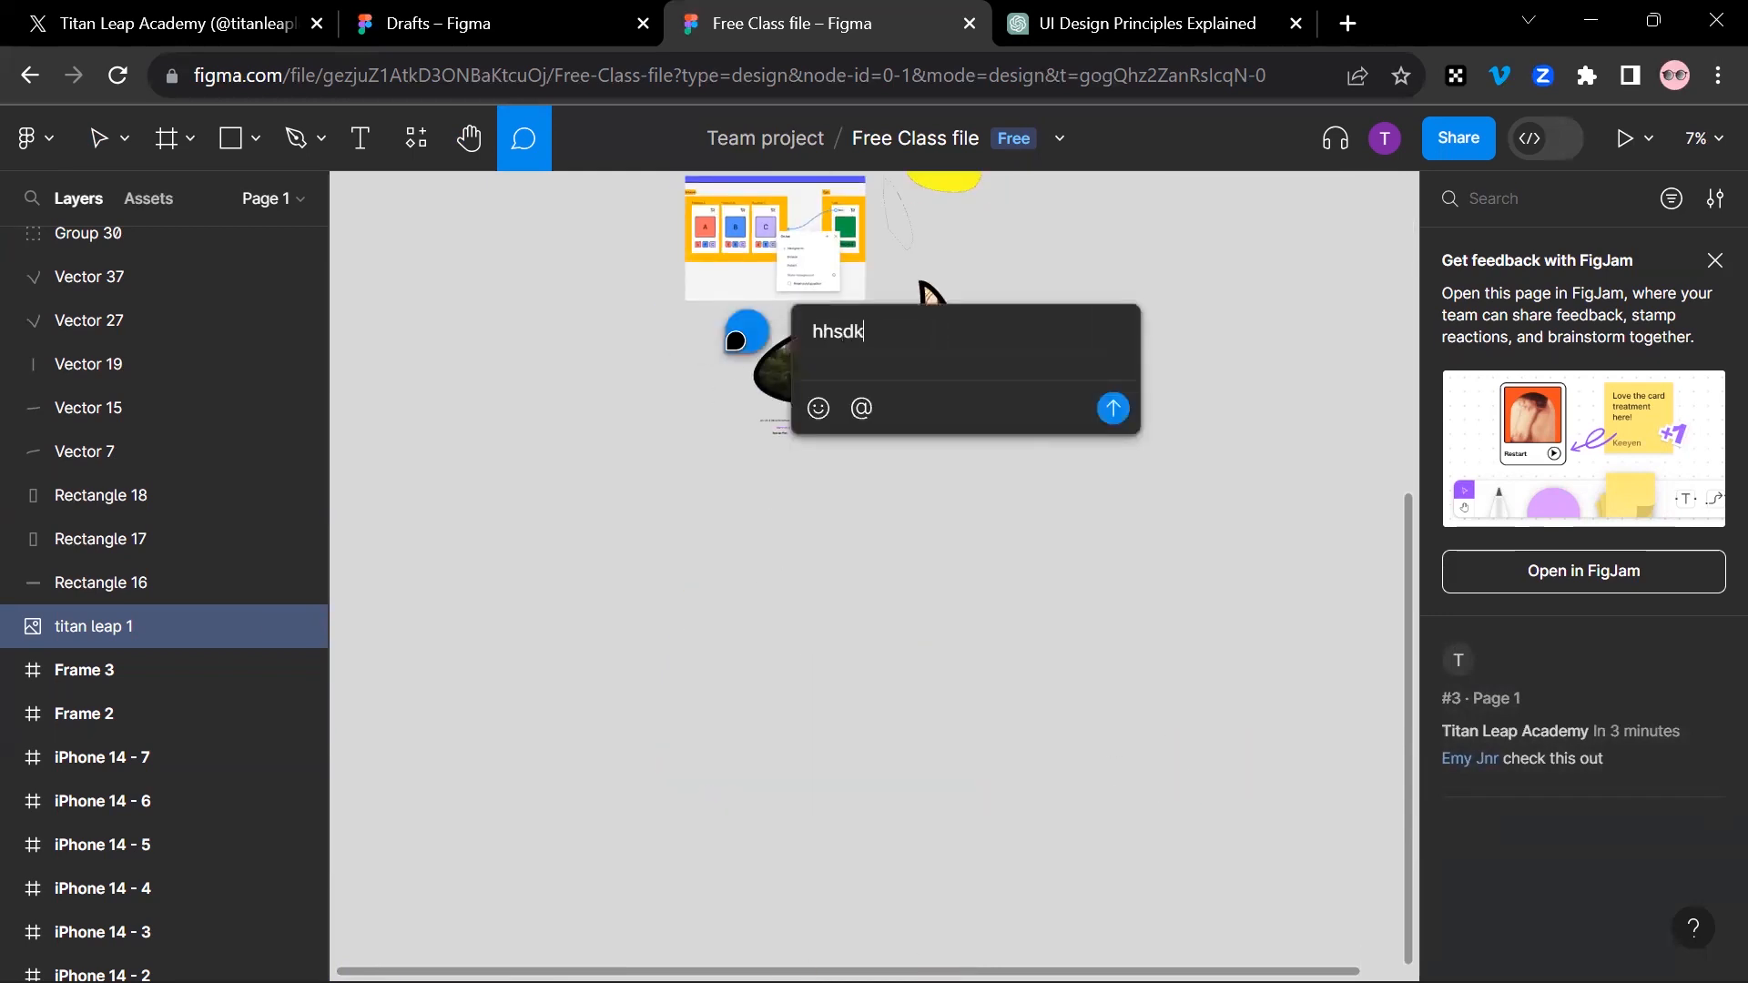
key("BackSpace")
key("BackSpace")
key("BackSpace")
key("BackSpace")
key("BackSpace")
key("BackSpace")
key("BackSpace")
key("BackSpace")
key("BackSpace")
key("BackSpace")
key("BackSpace")
type("get a life br")
left_click(1113, 409)
Step: Post the comment "You're awesome bro" on the empty canvas below the picture-filled vector
left_click(870, 513)
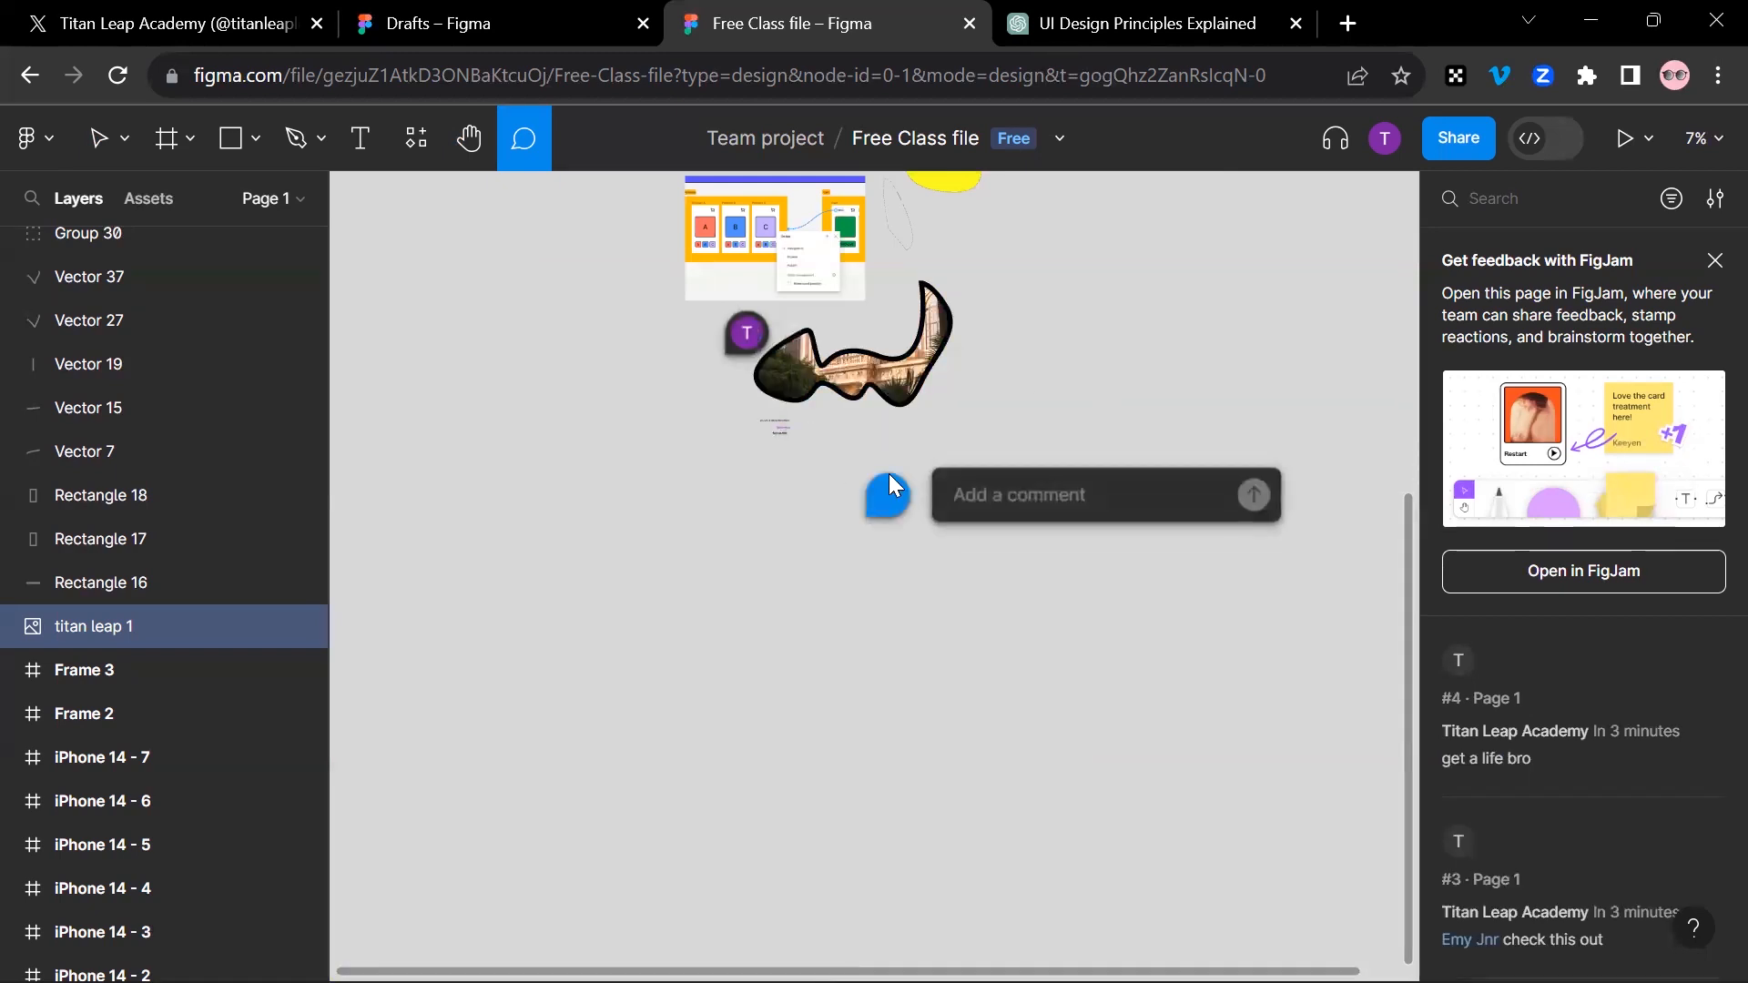
type("Your")
key("BackSpace")
type("'re awesome bro")
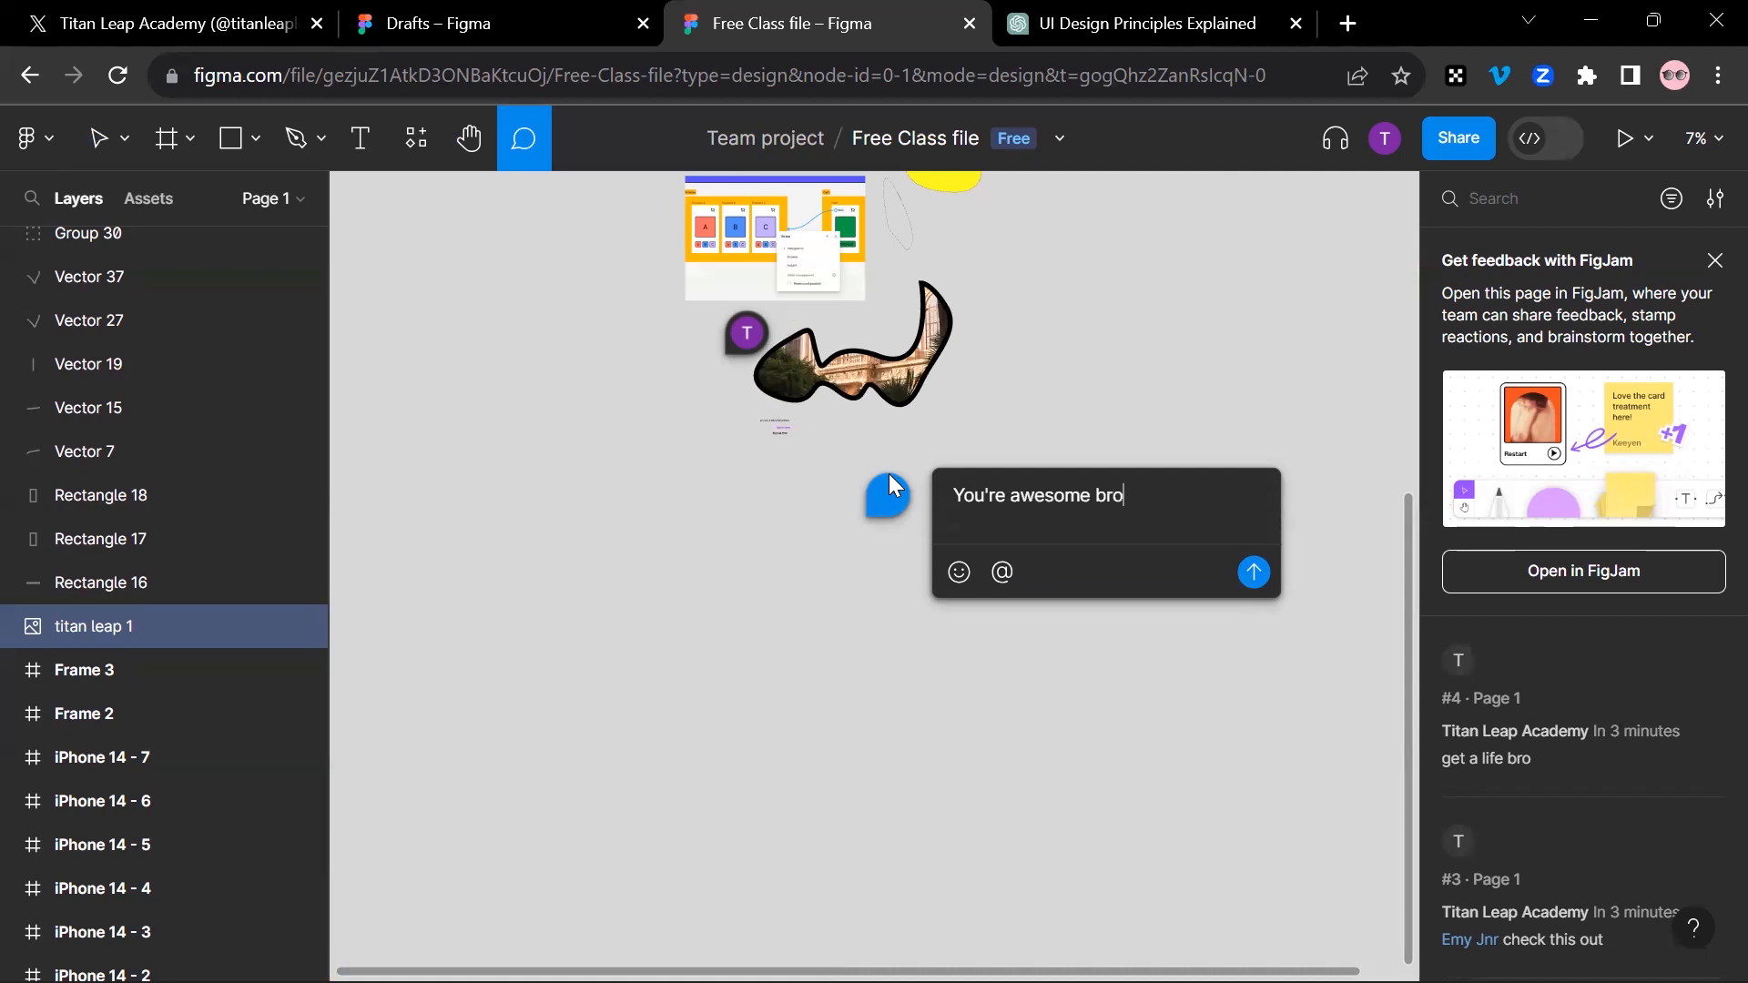
key("Return")
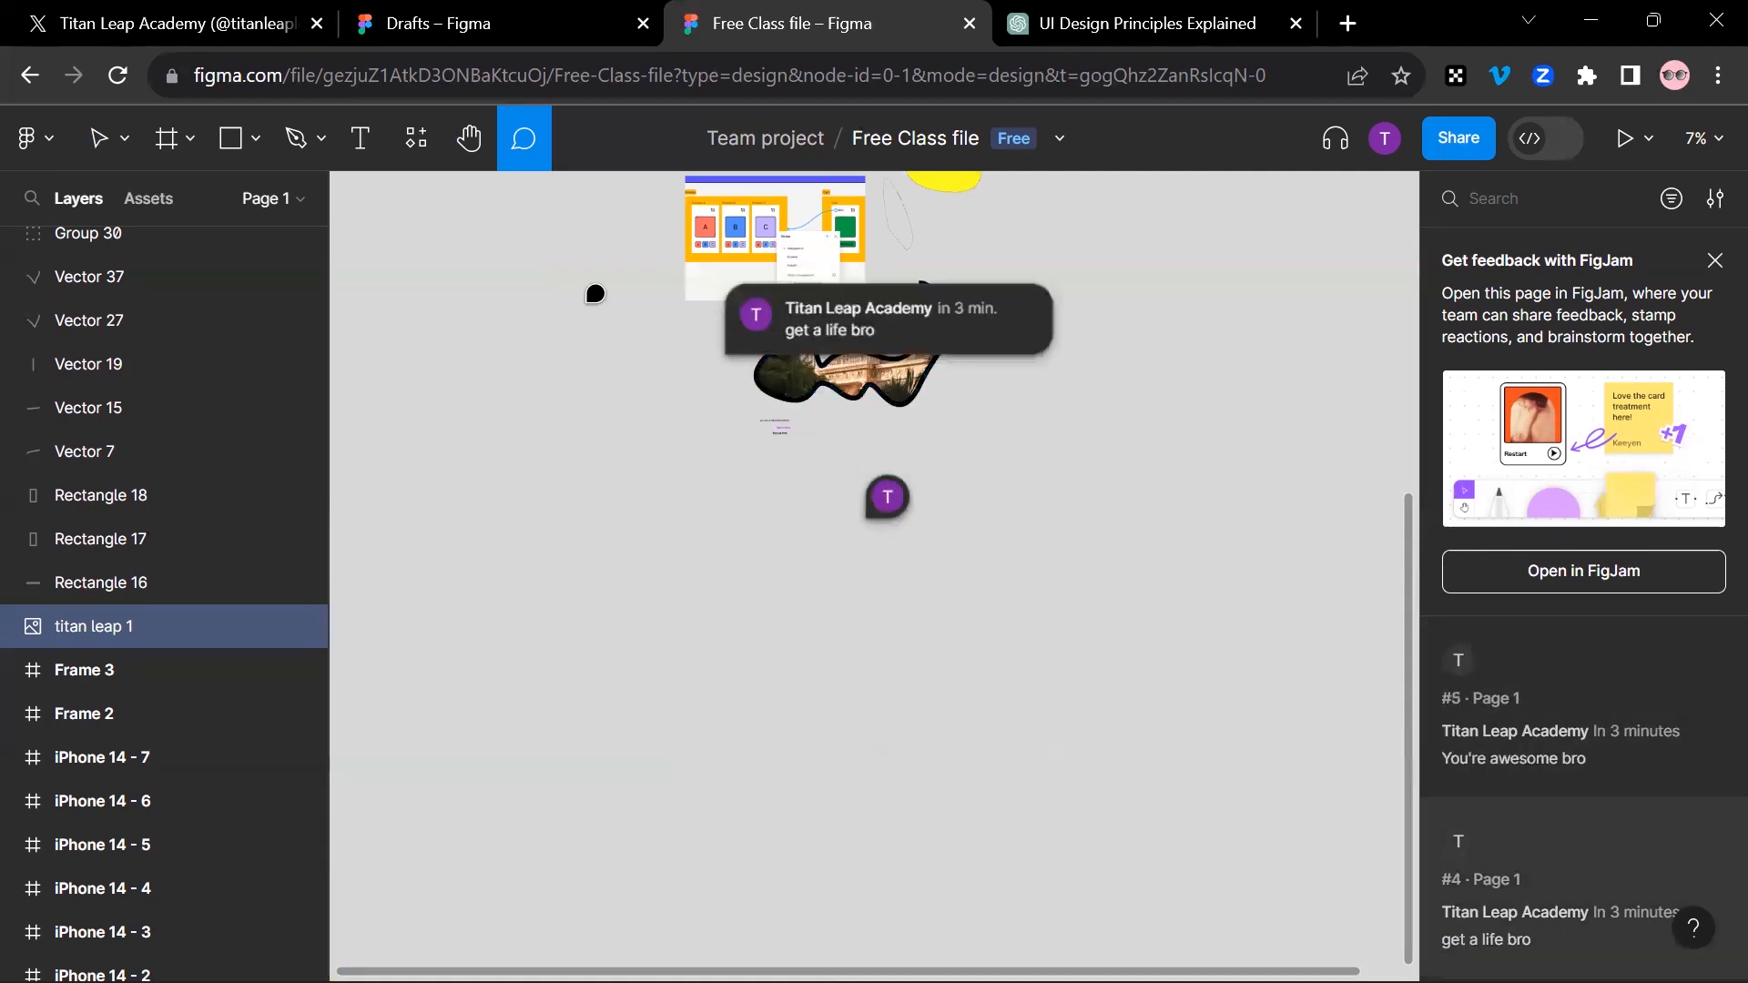
Step: Switch to the Move tool and resolve the "You're awesome bro" comment on the empty canvas
left_click(99, 138)
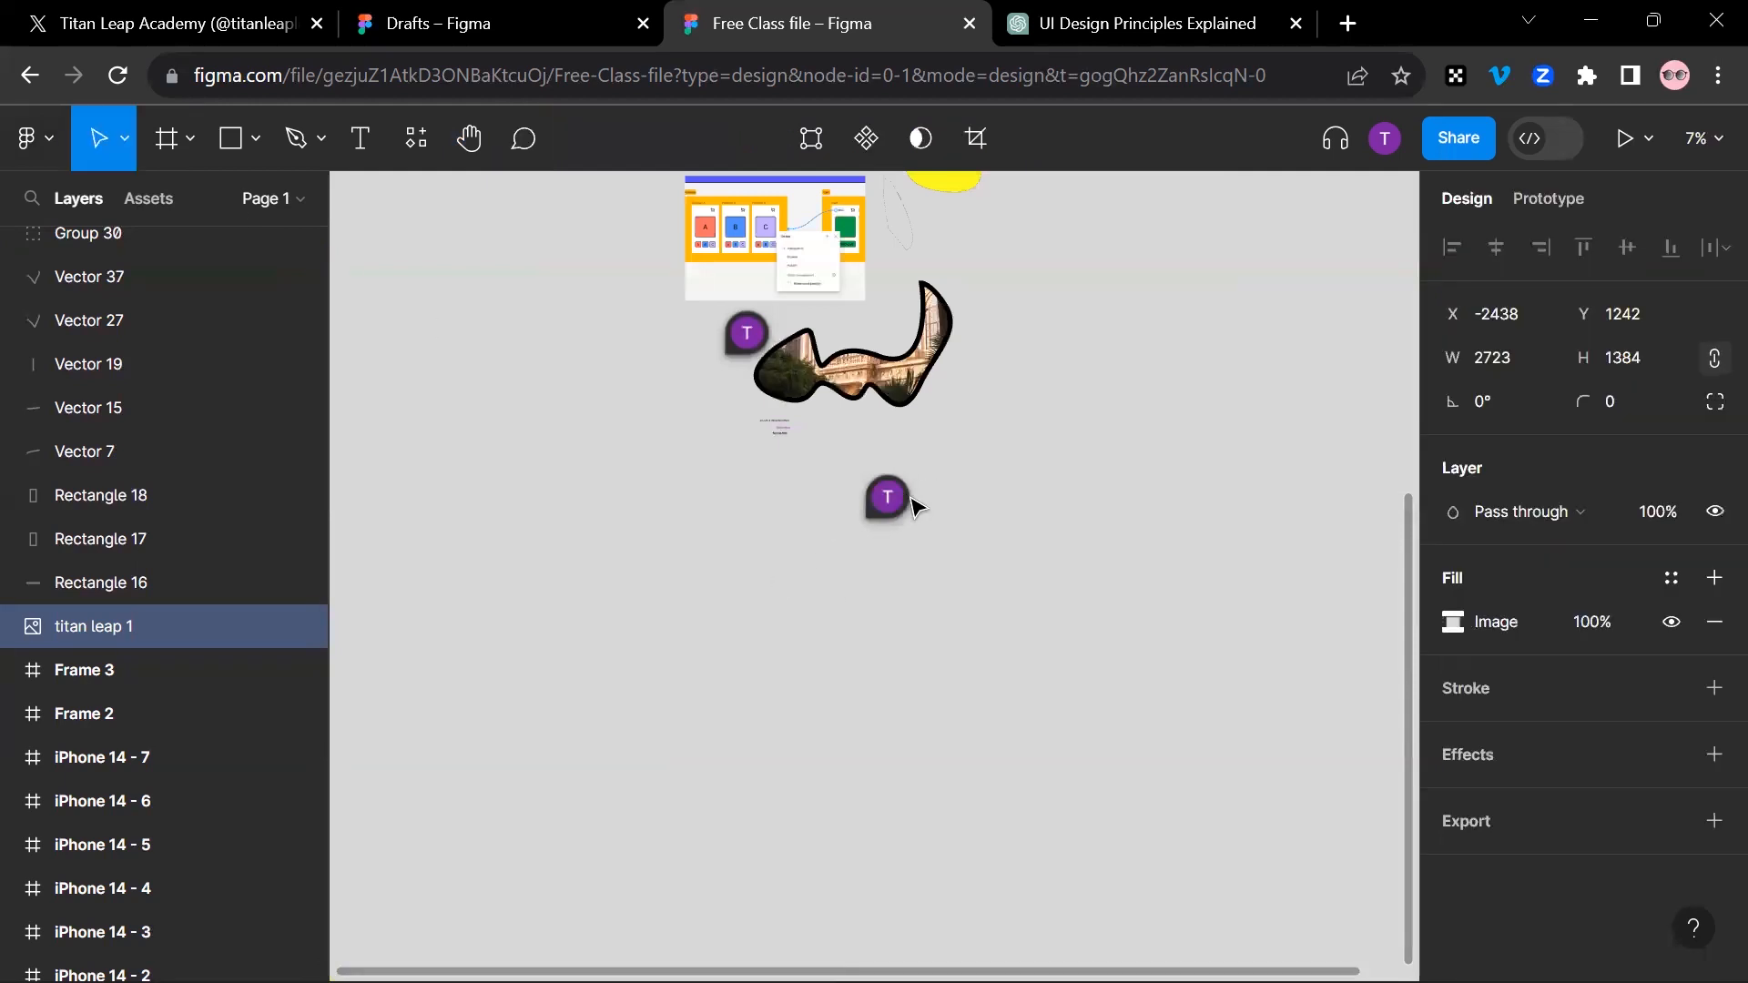
scroll(907, 491, "down", 1)
scroll(907, 493, "down", 4)
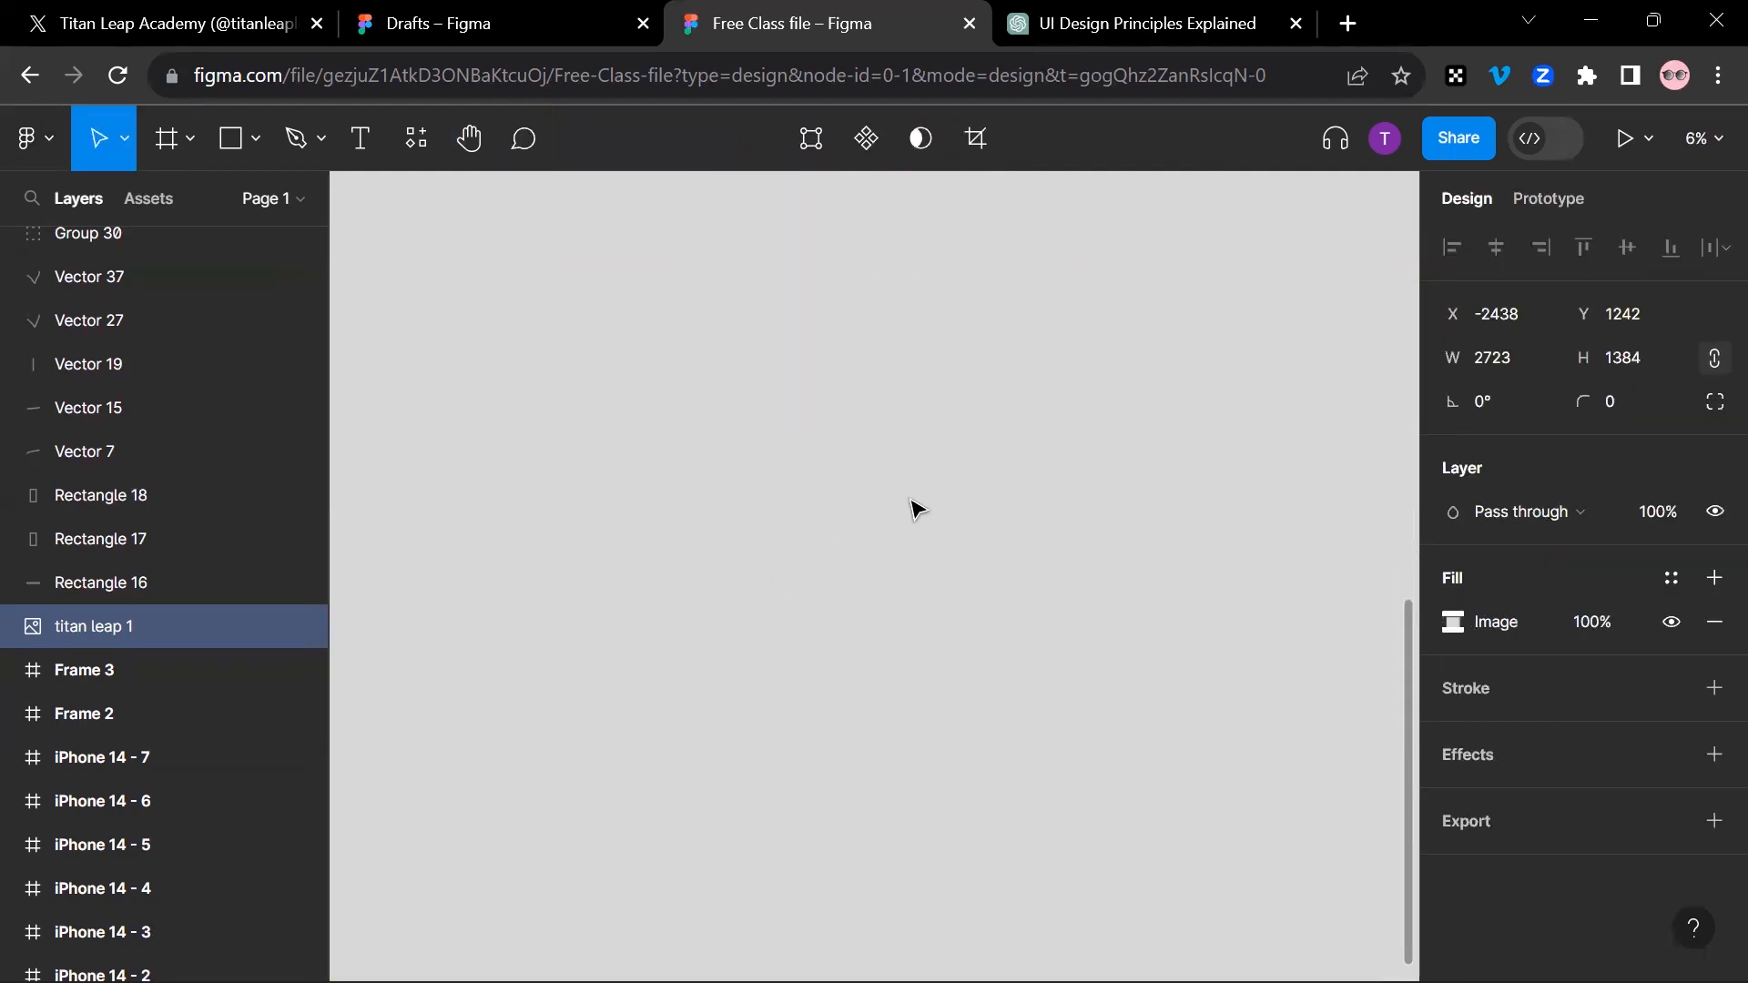
scroll(939, 479, "up", 5)
scroll(947, 490, "up", 3)
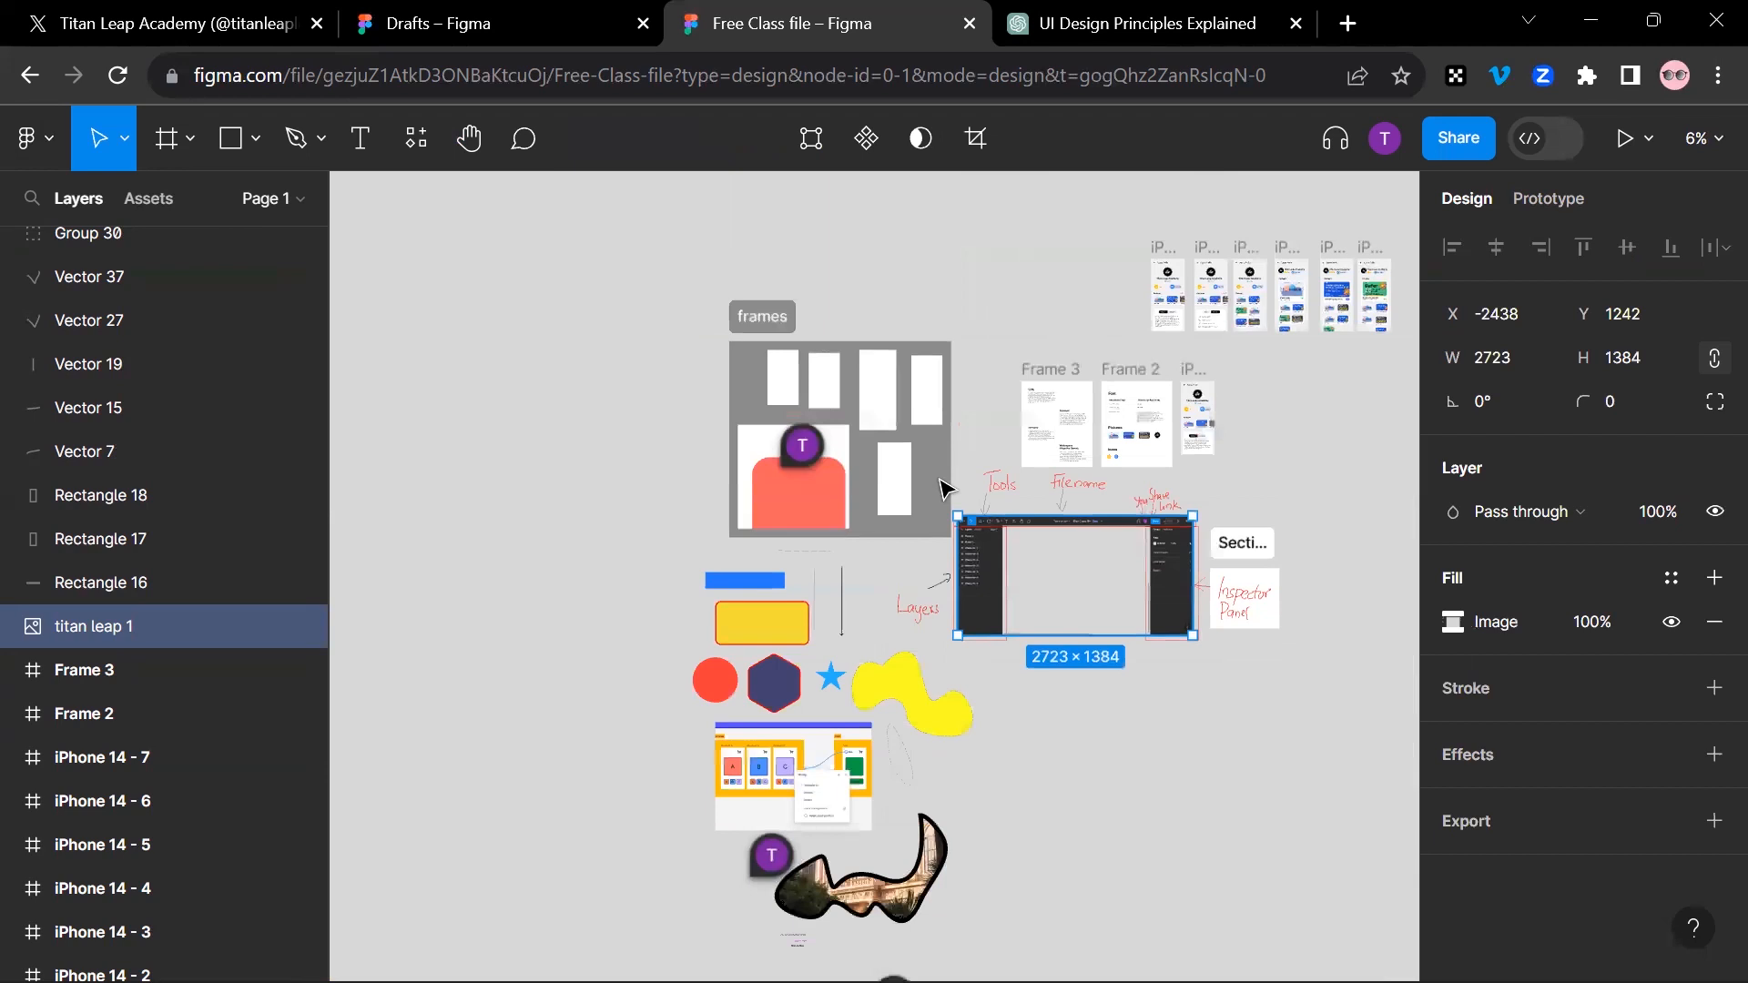
scroll(947, 489, "right", 3)
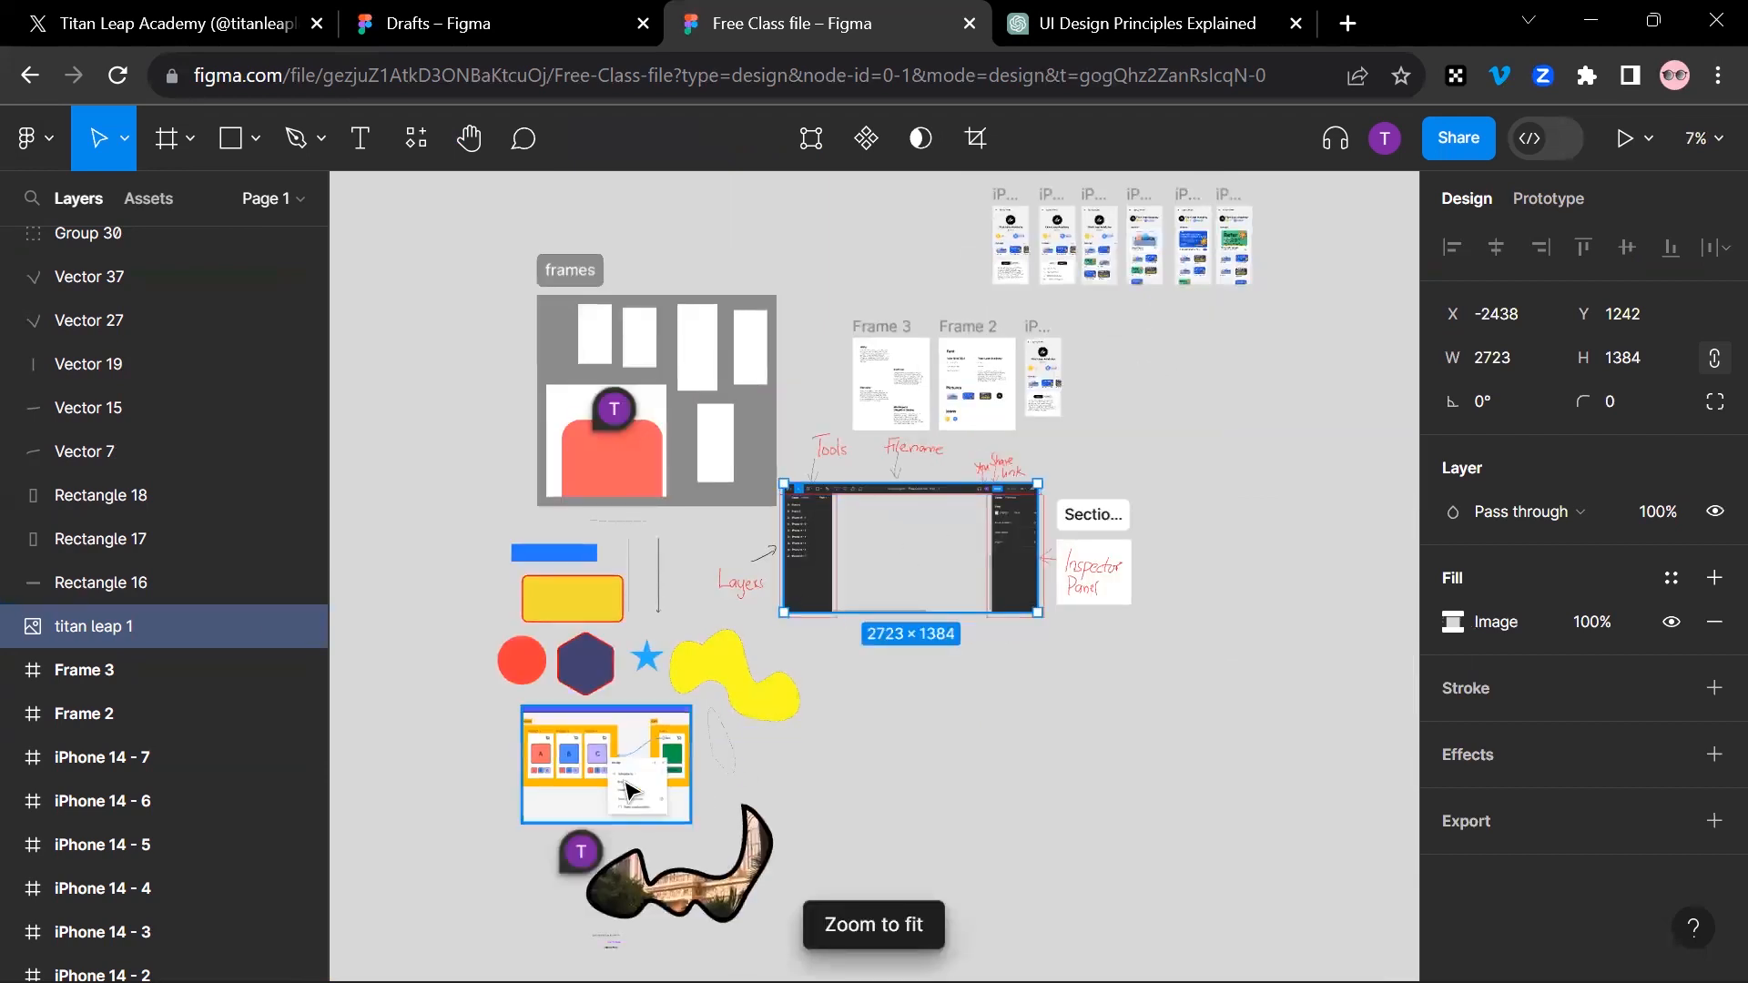
mouse_move(577, 852)
scroll(687, 841, "down", 2)
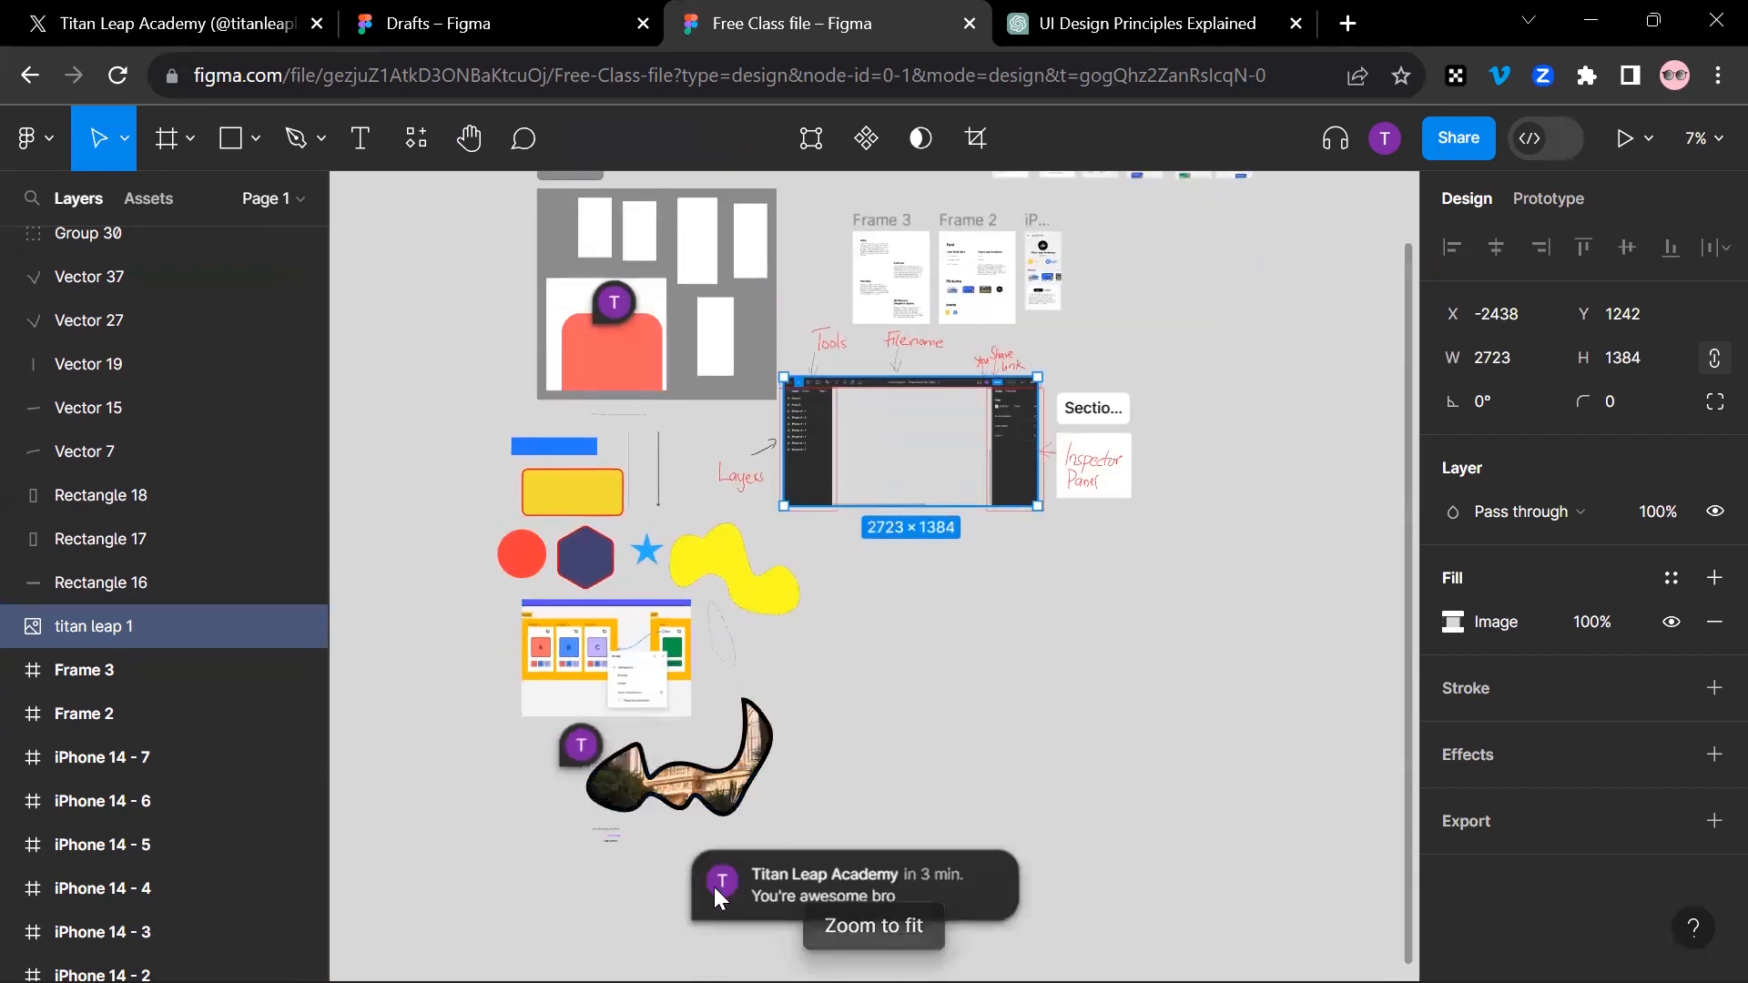
left_click(714, 890)
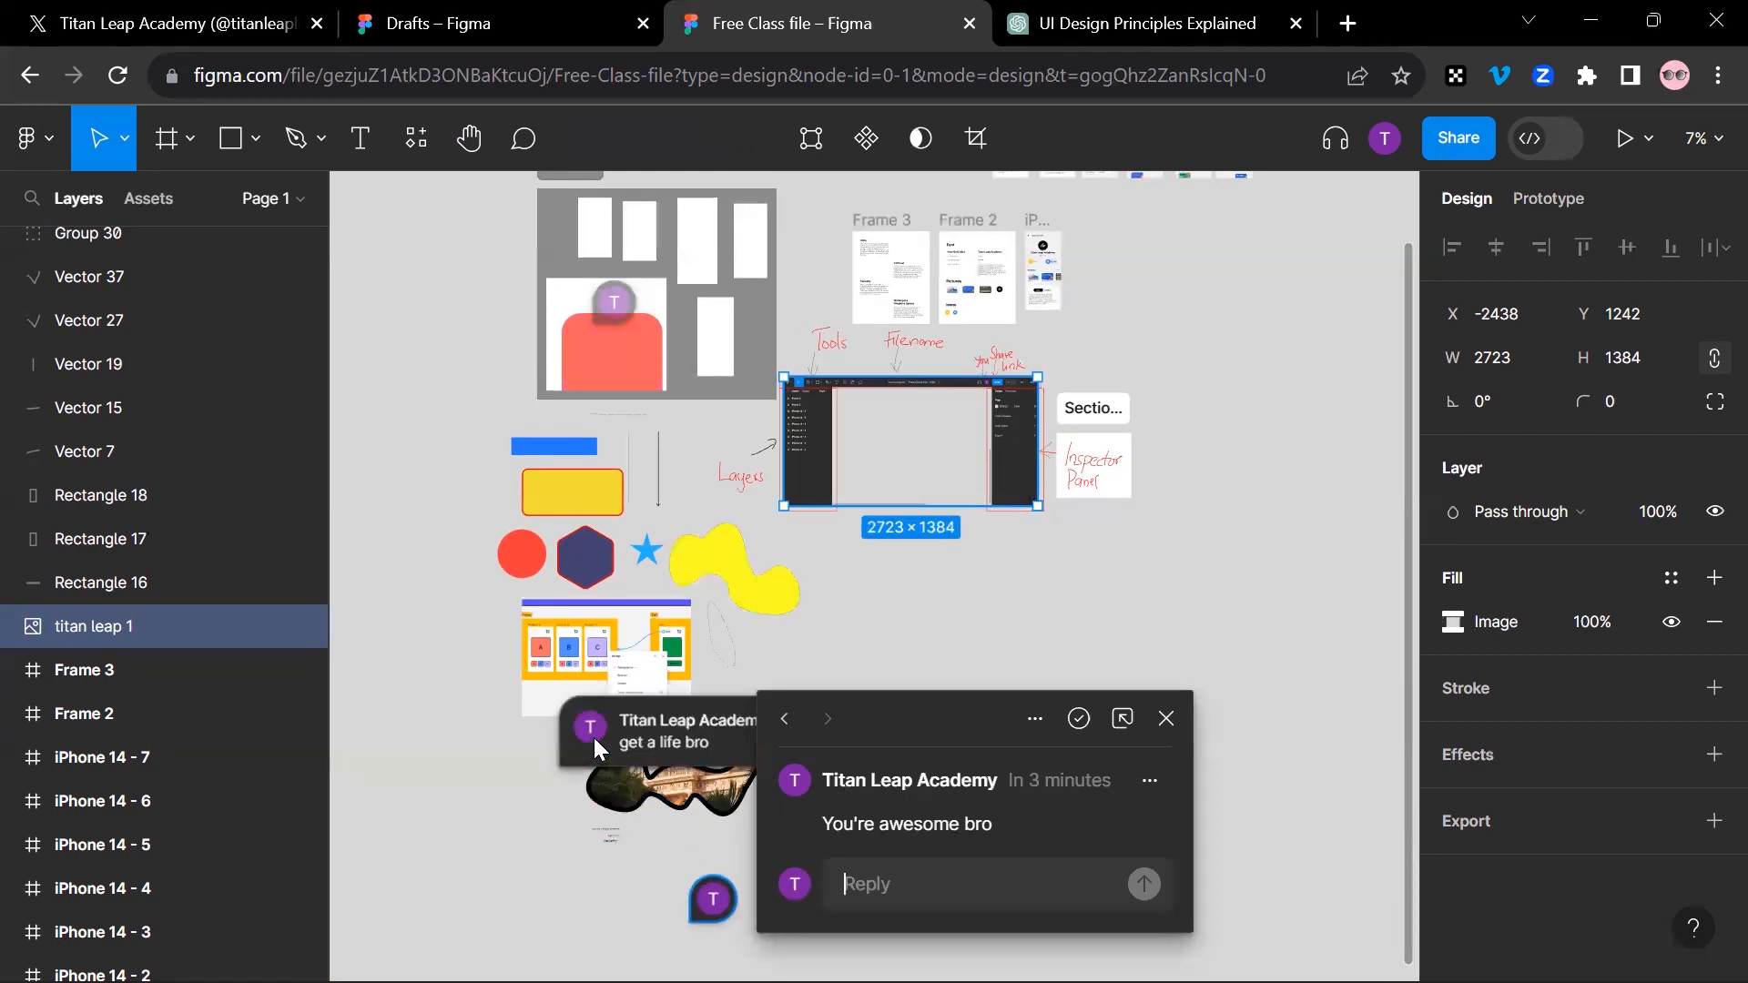
left_click(1079, 721)
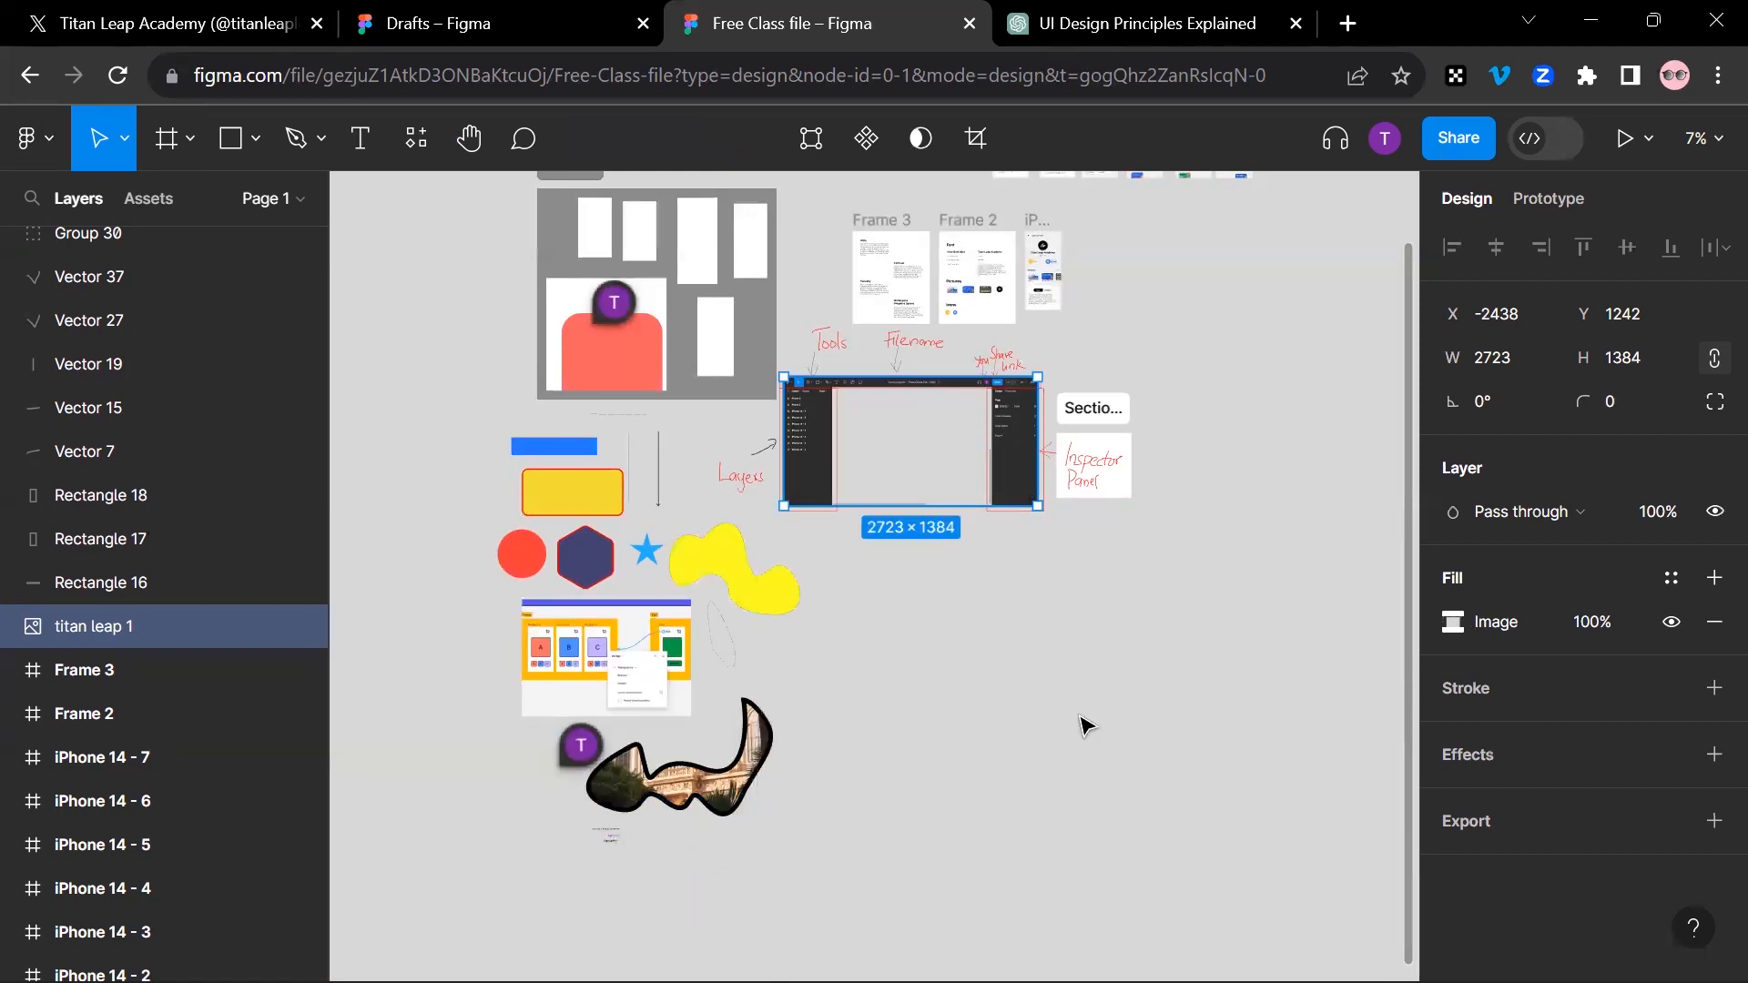
Step: Resolve the "get a life bro" comment and the "check this out" comment on Frame 4
mouse_move(574, 739)
left_click(635, 719)
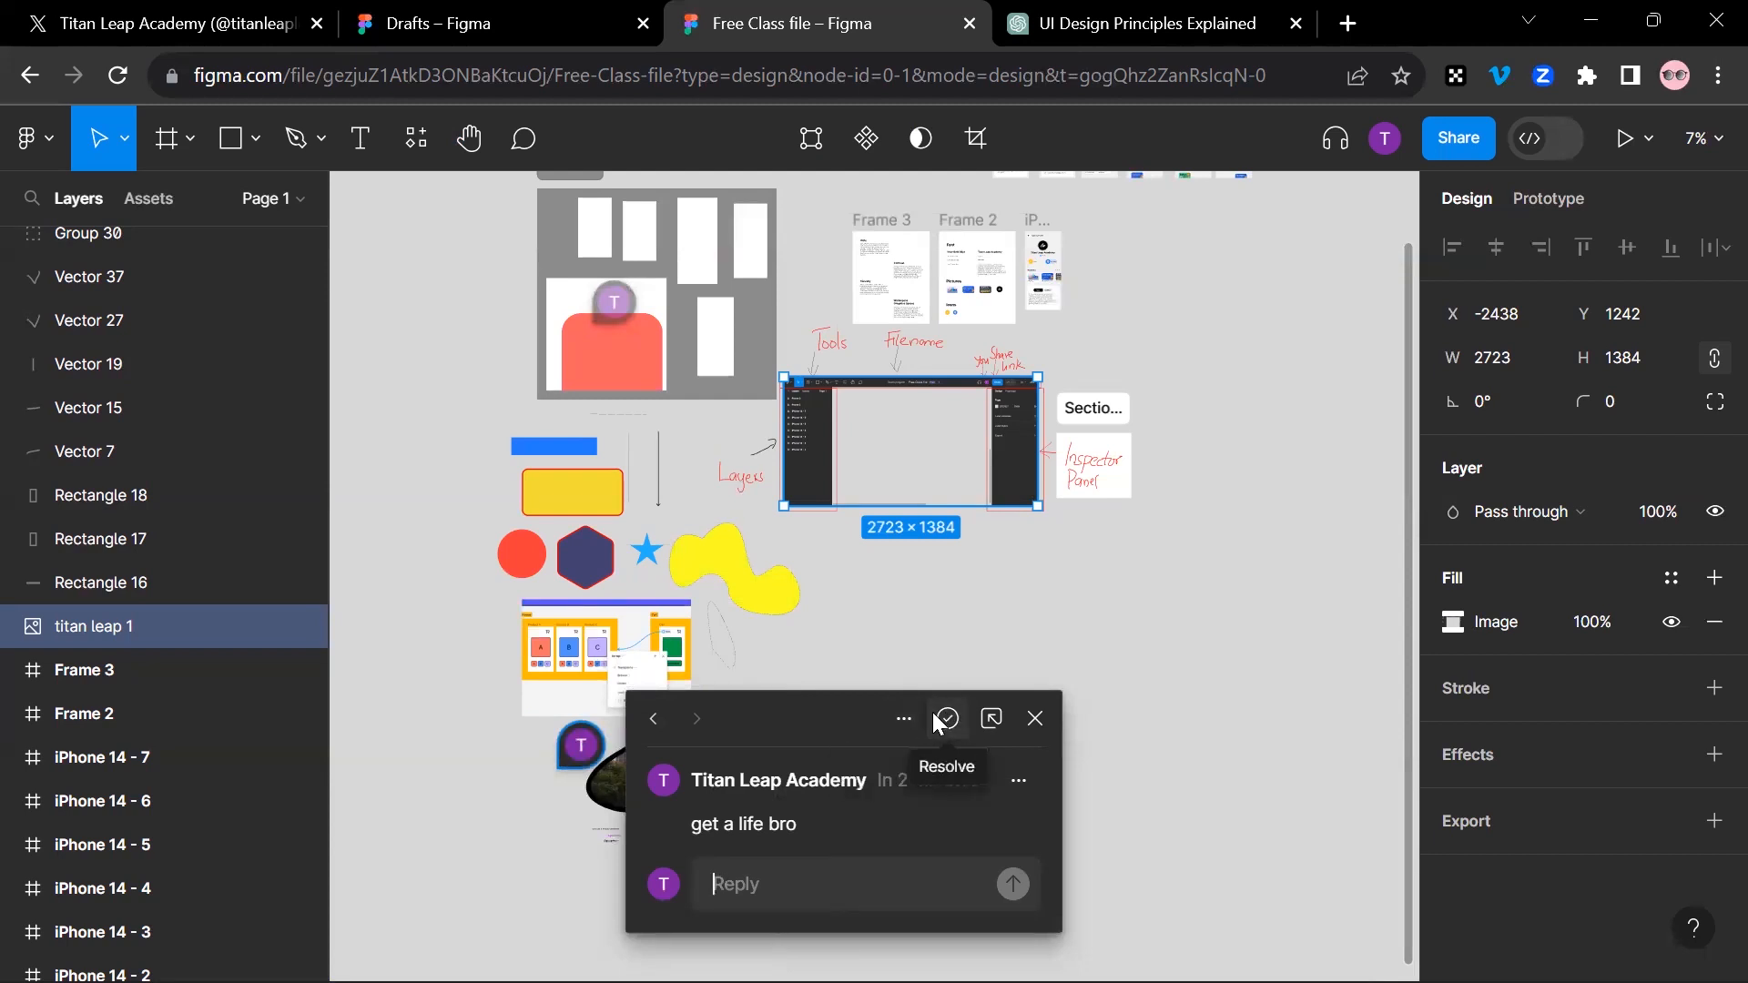
left_click(941, 720)
left_click(615, 299)
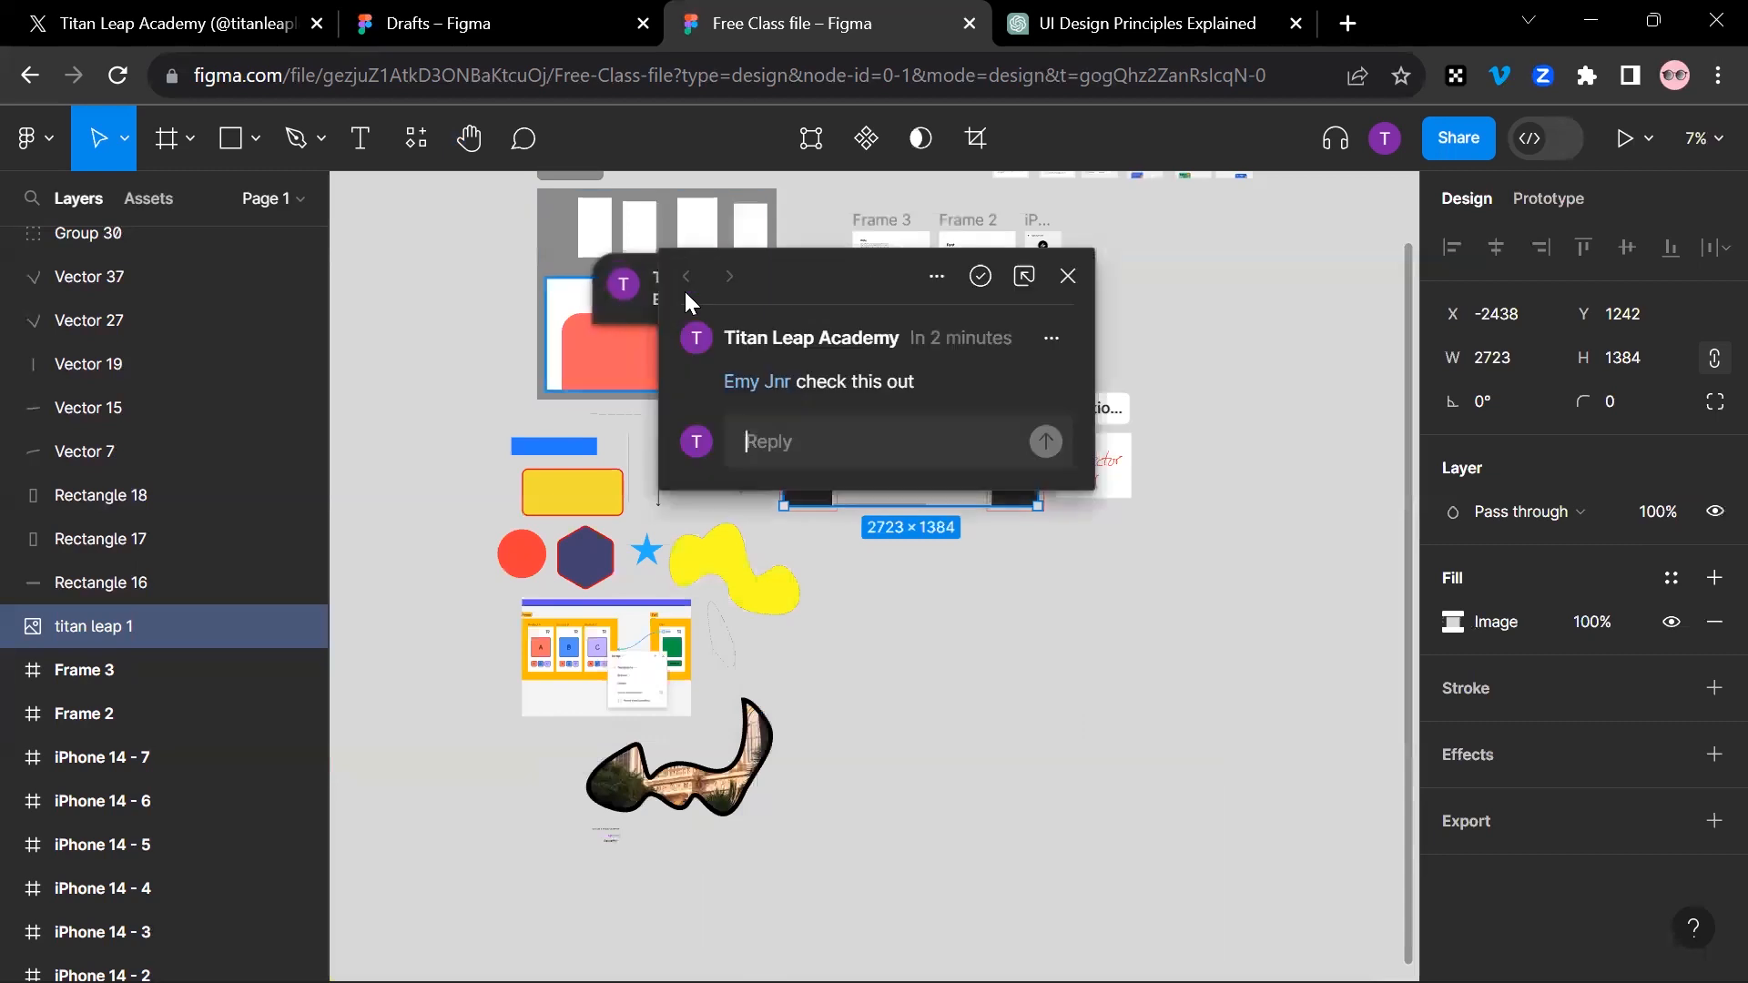
left_click(983, 275)
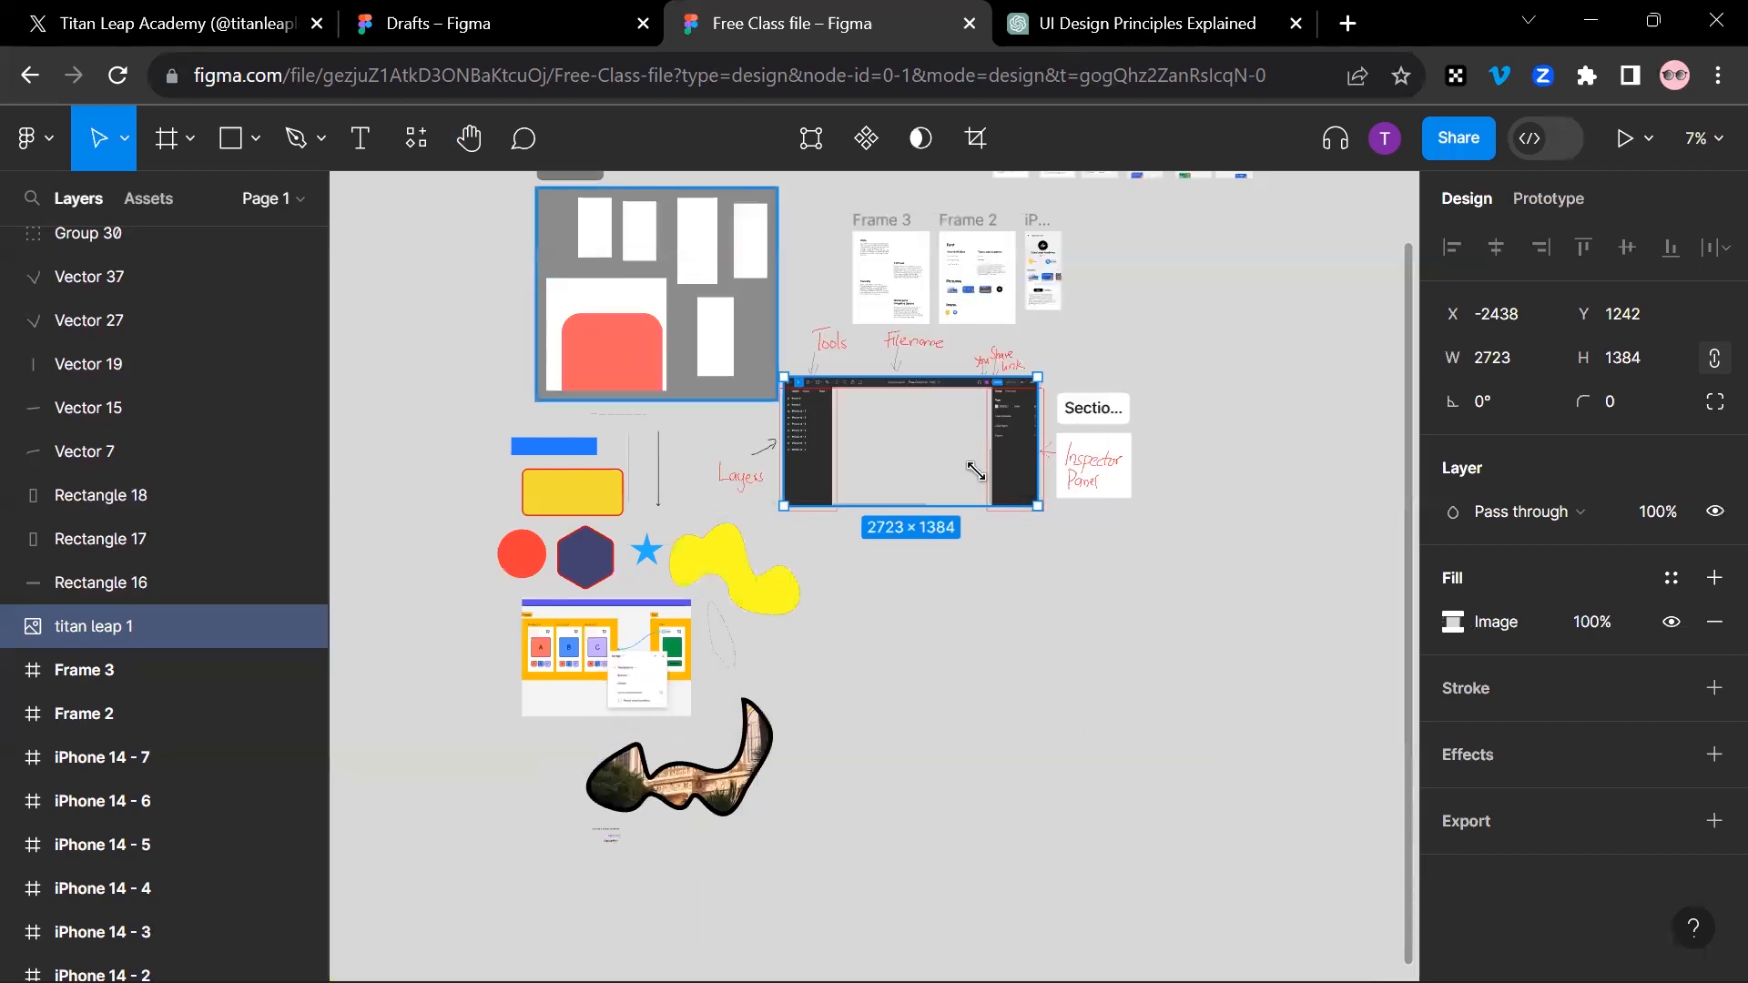
Step: Examine the annotated interface screenshot with its Tools, Filename, Layers and Inspector Panel labels, and check the Edit object tool
scroll(960, 407, "up", 3, "ctrl")
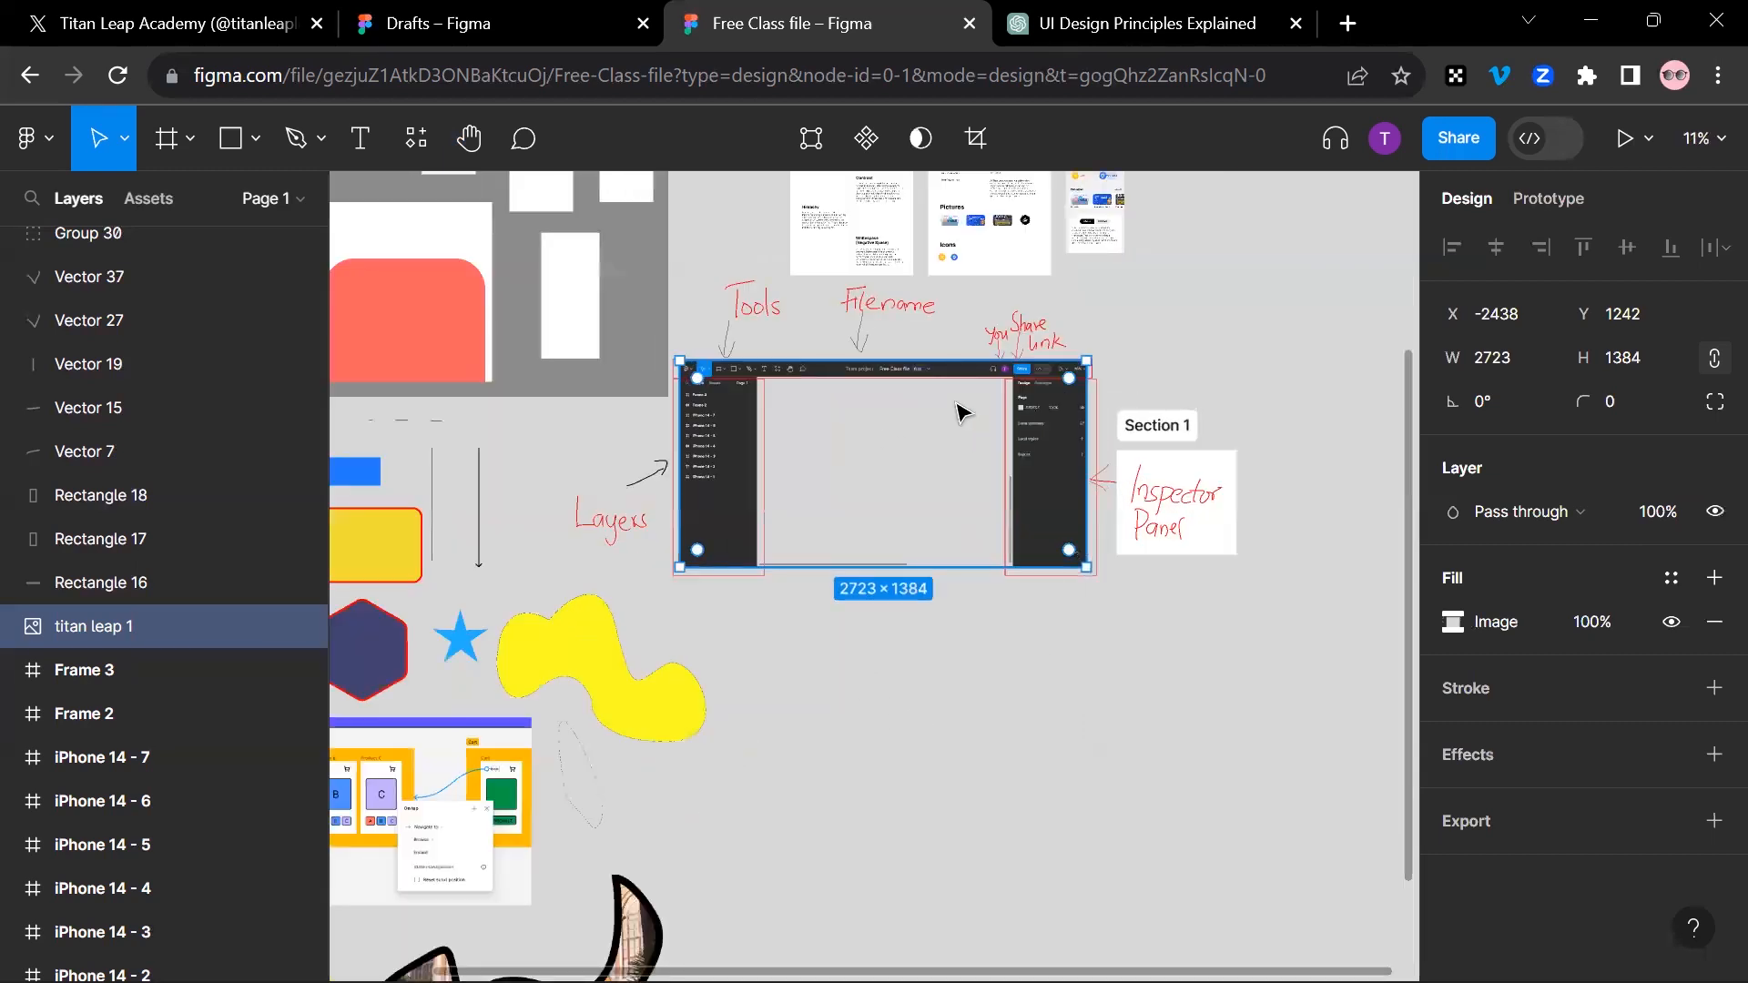
scroll(959, 407, "up", 5, "ctrl")
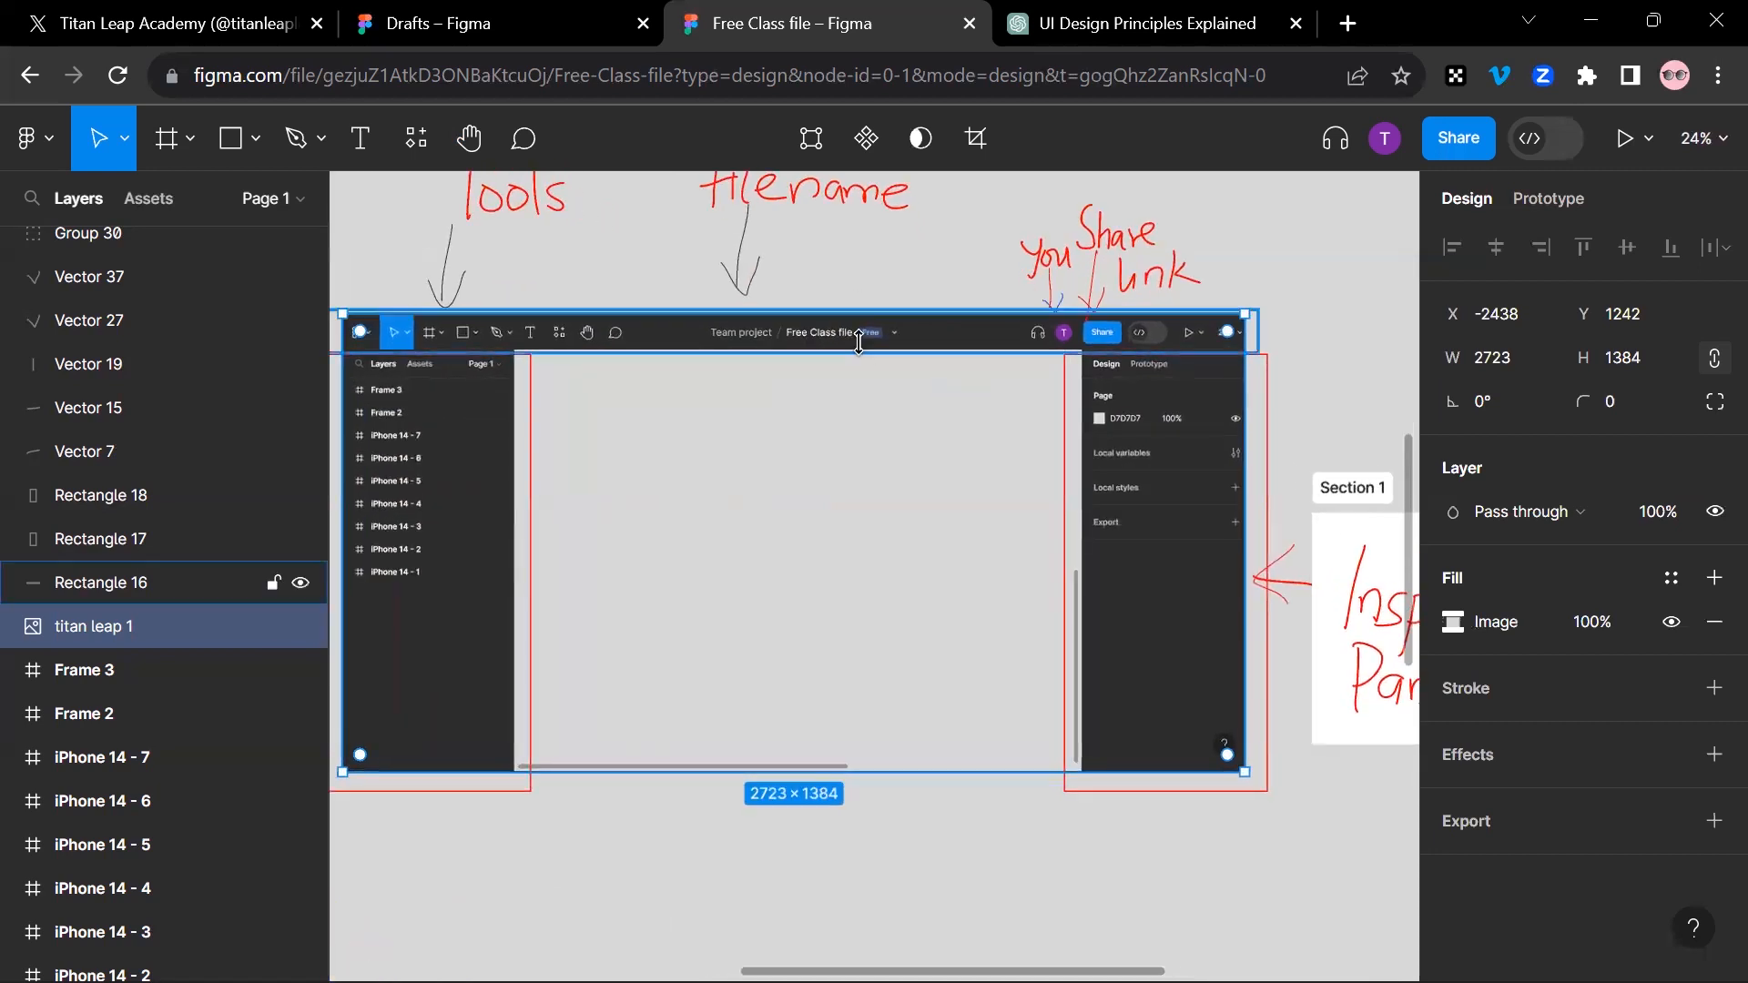
scroll(860, 343, "up", 1)
scroll(856, 337, "left", 5)
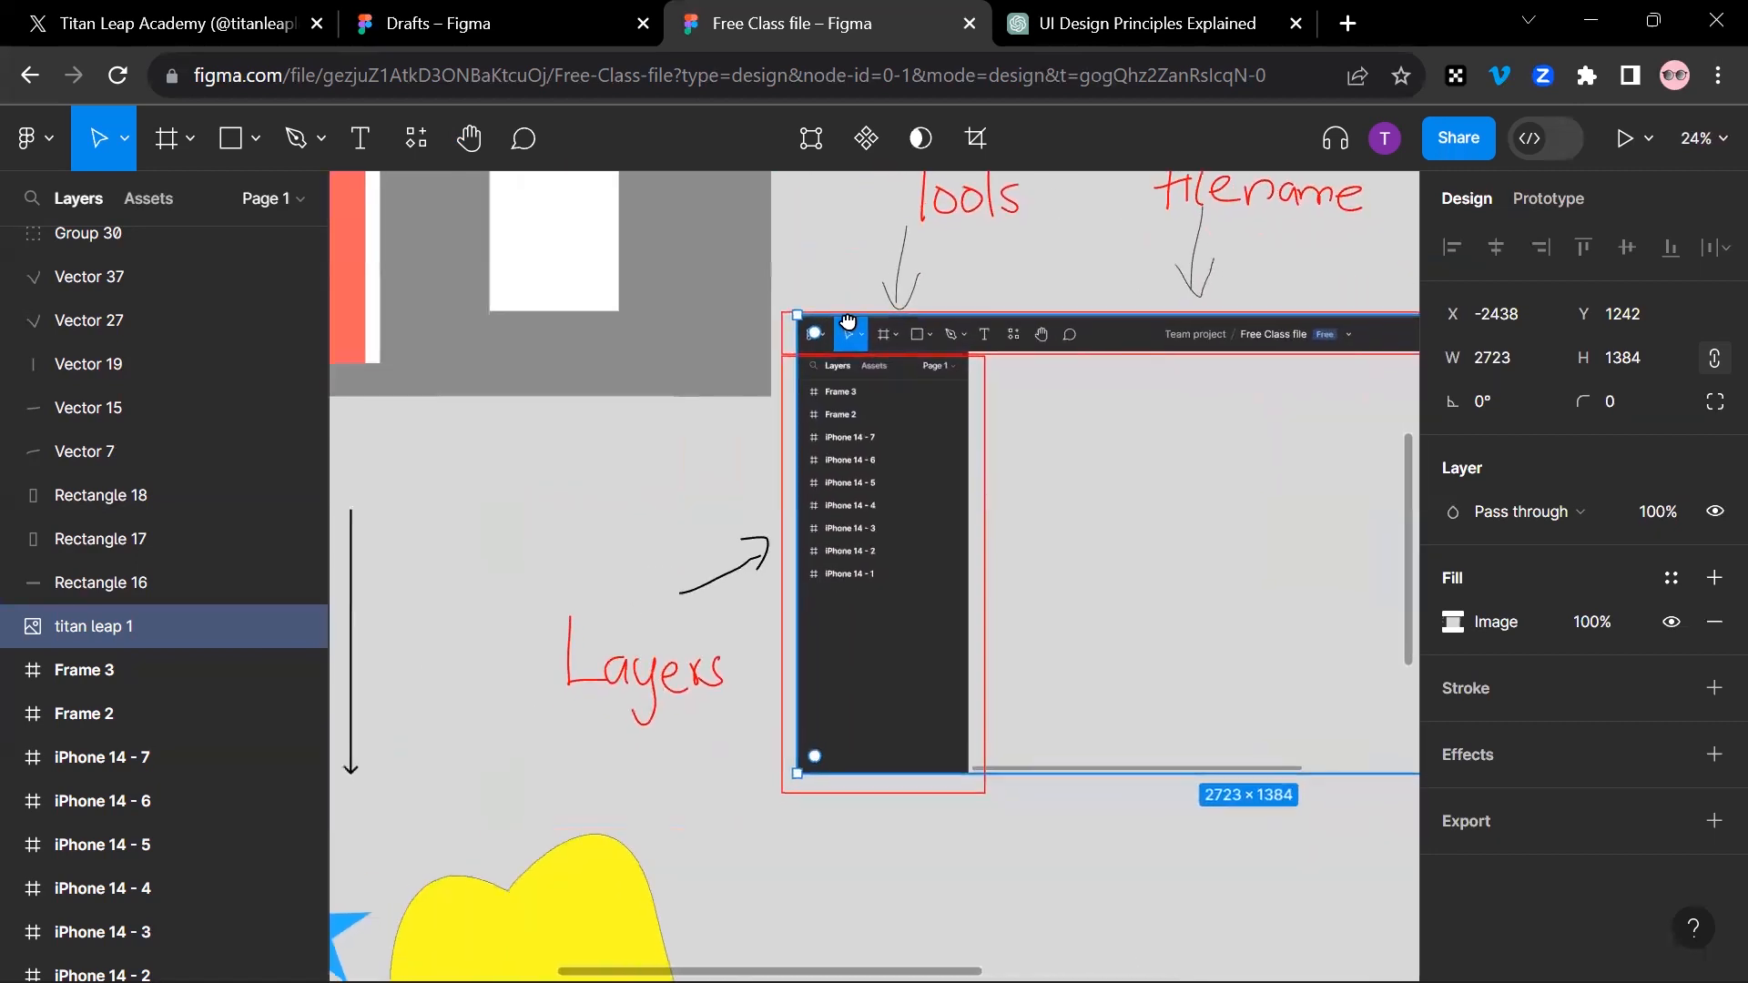
scroll(848, 320, "right", 8)
scroll(449, 503, "up", 3)
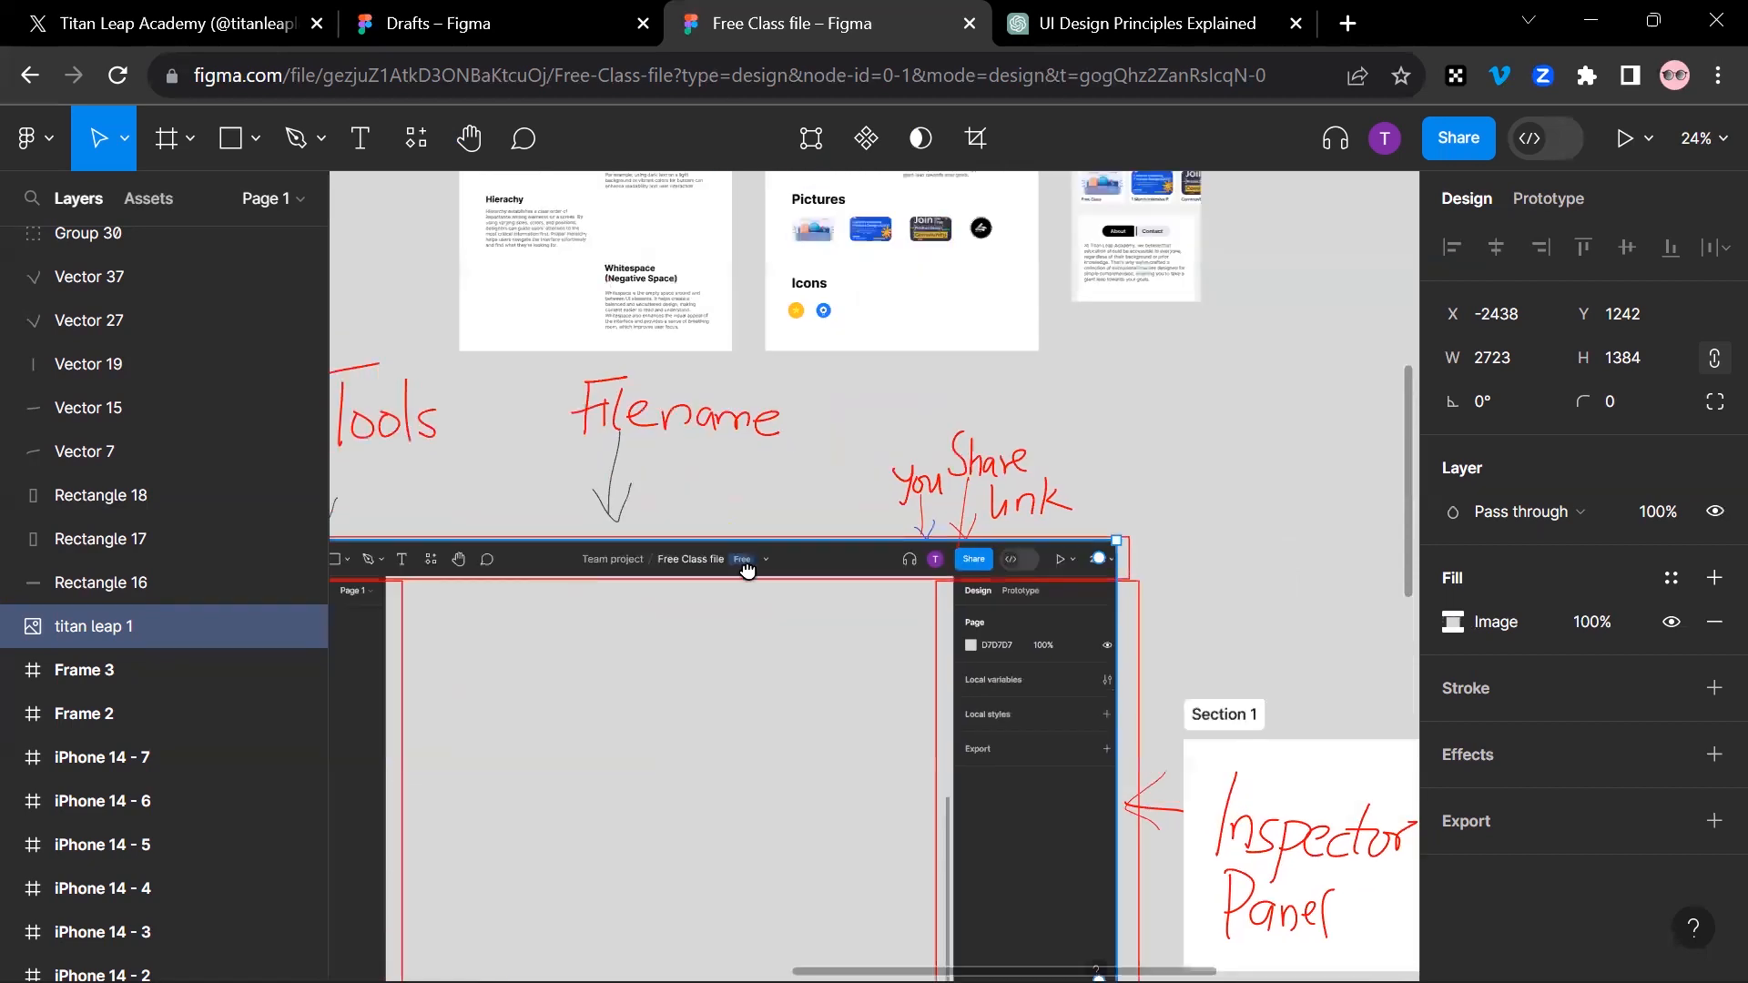
scroll(920, 488, "down", 5, "ctrl")
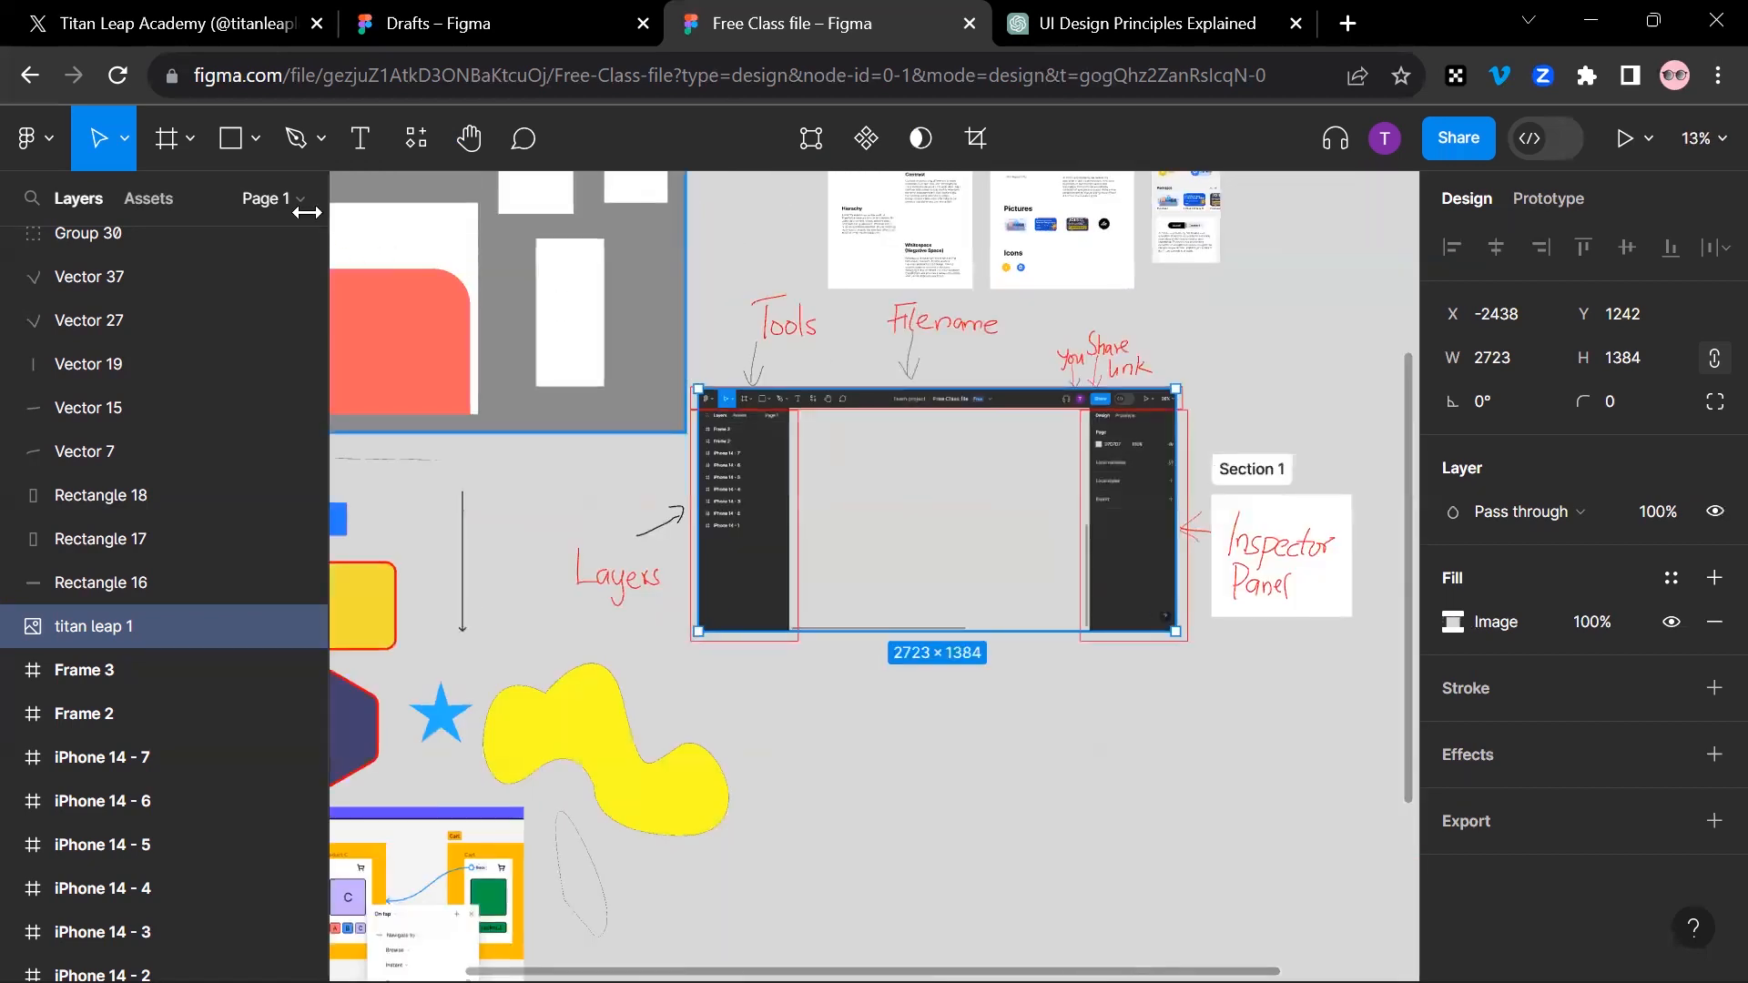
scroll(861, 349, "up", 2)
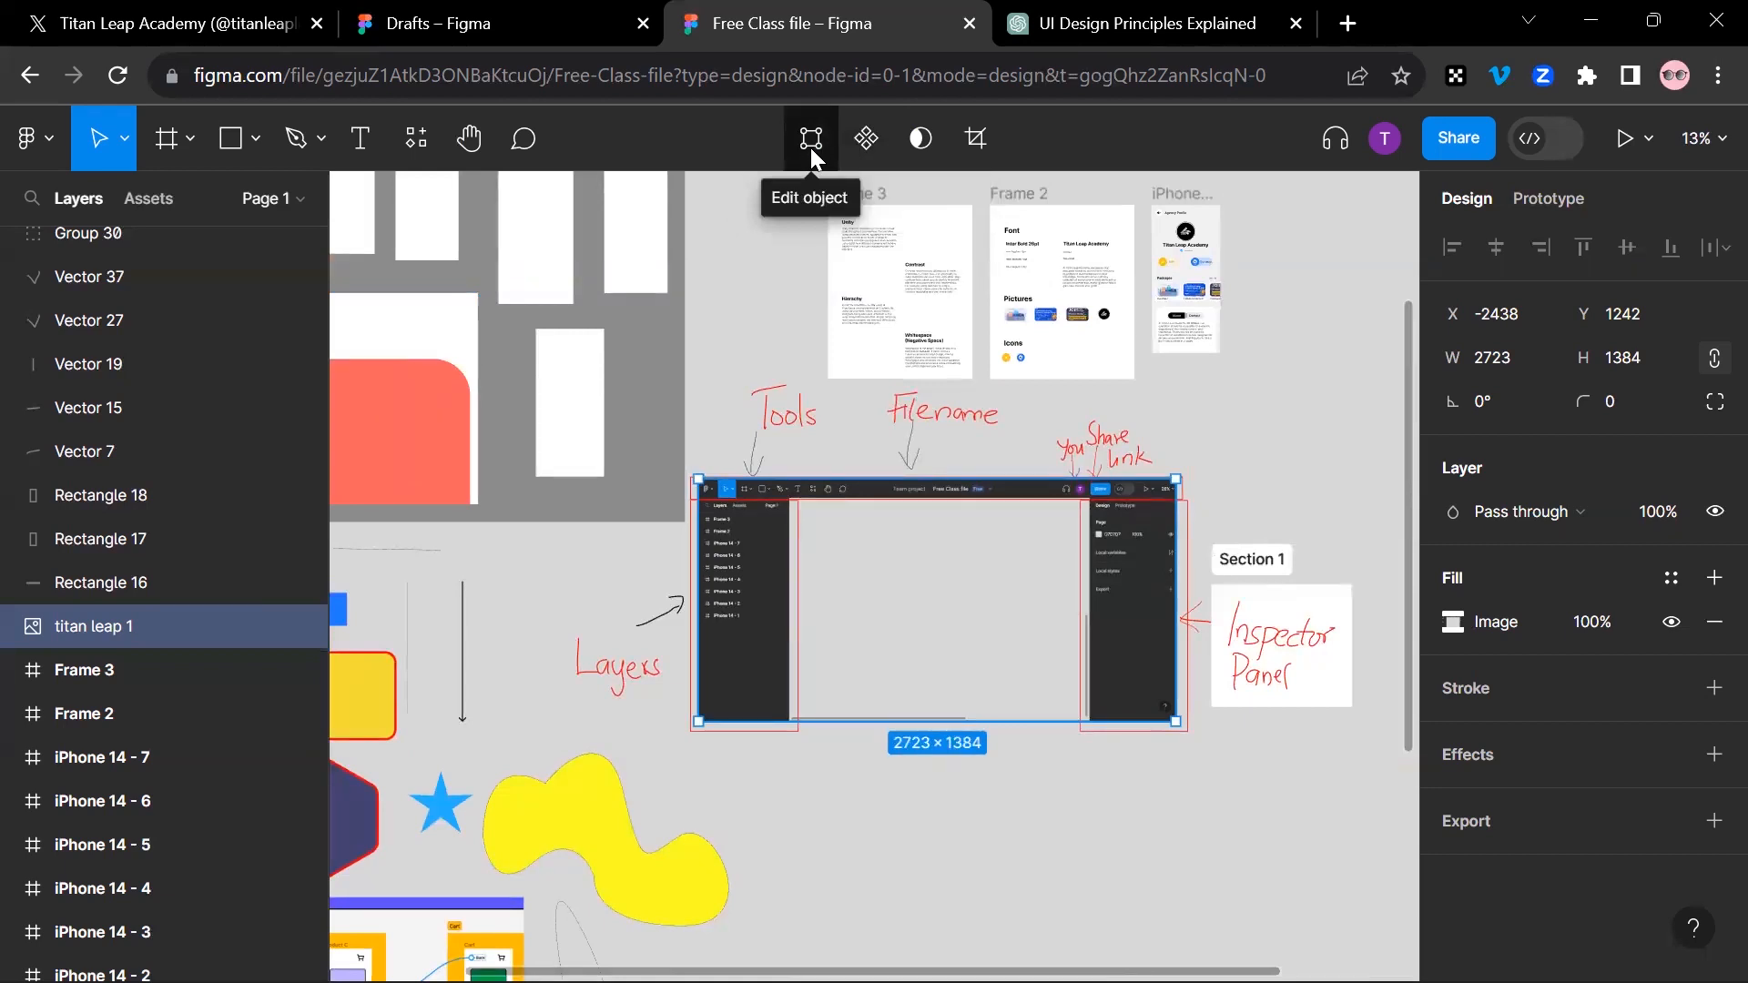
Step: Look over the iPhone 14 - 1, Frame 2 and Frame 3 designs, and minimise the file explorer window
mouse_move(774, 414)
left_mouse_down()
mouse_move(615, 504)
mouse_move(579, 547)
left_mouse_up()
mouse_move(645, 434)
left_mouse_down()
mouse_move(616, 467)
mouse_move(771, 395)
left_mouse_up()
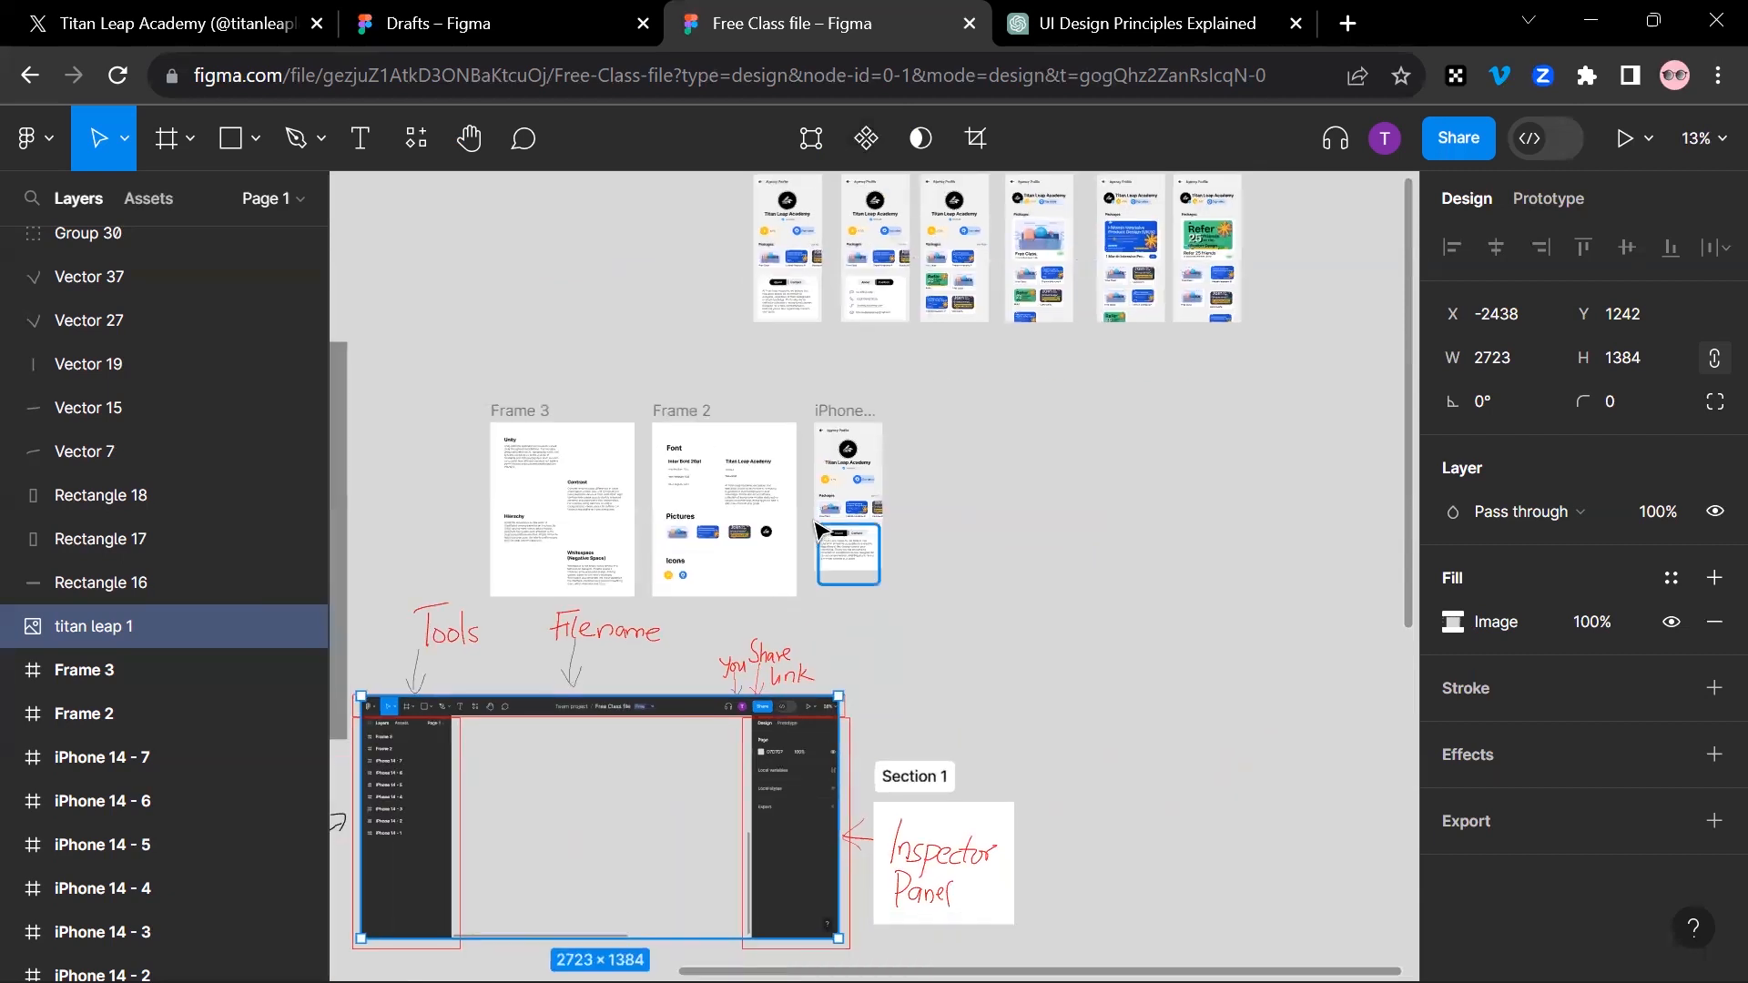
scroll(817, 526, "up", 5)
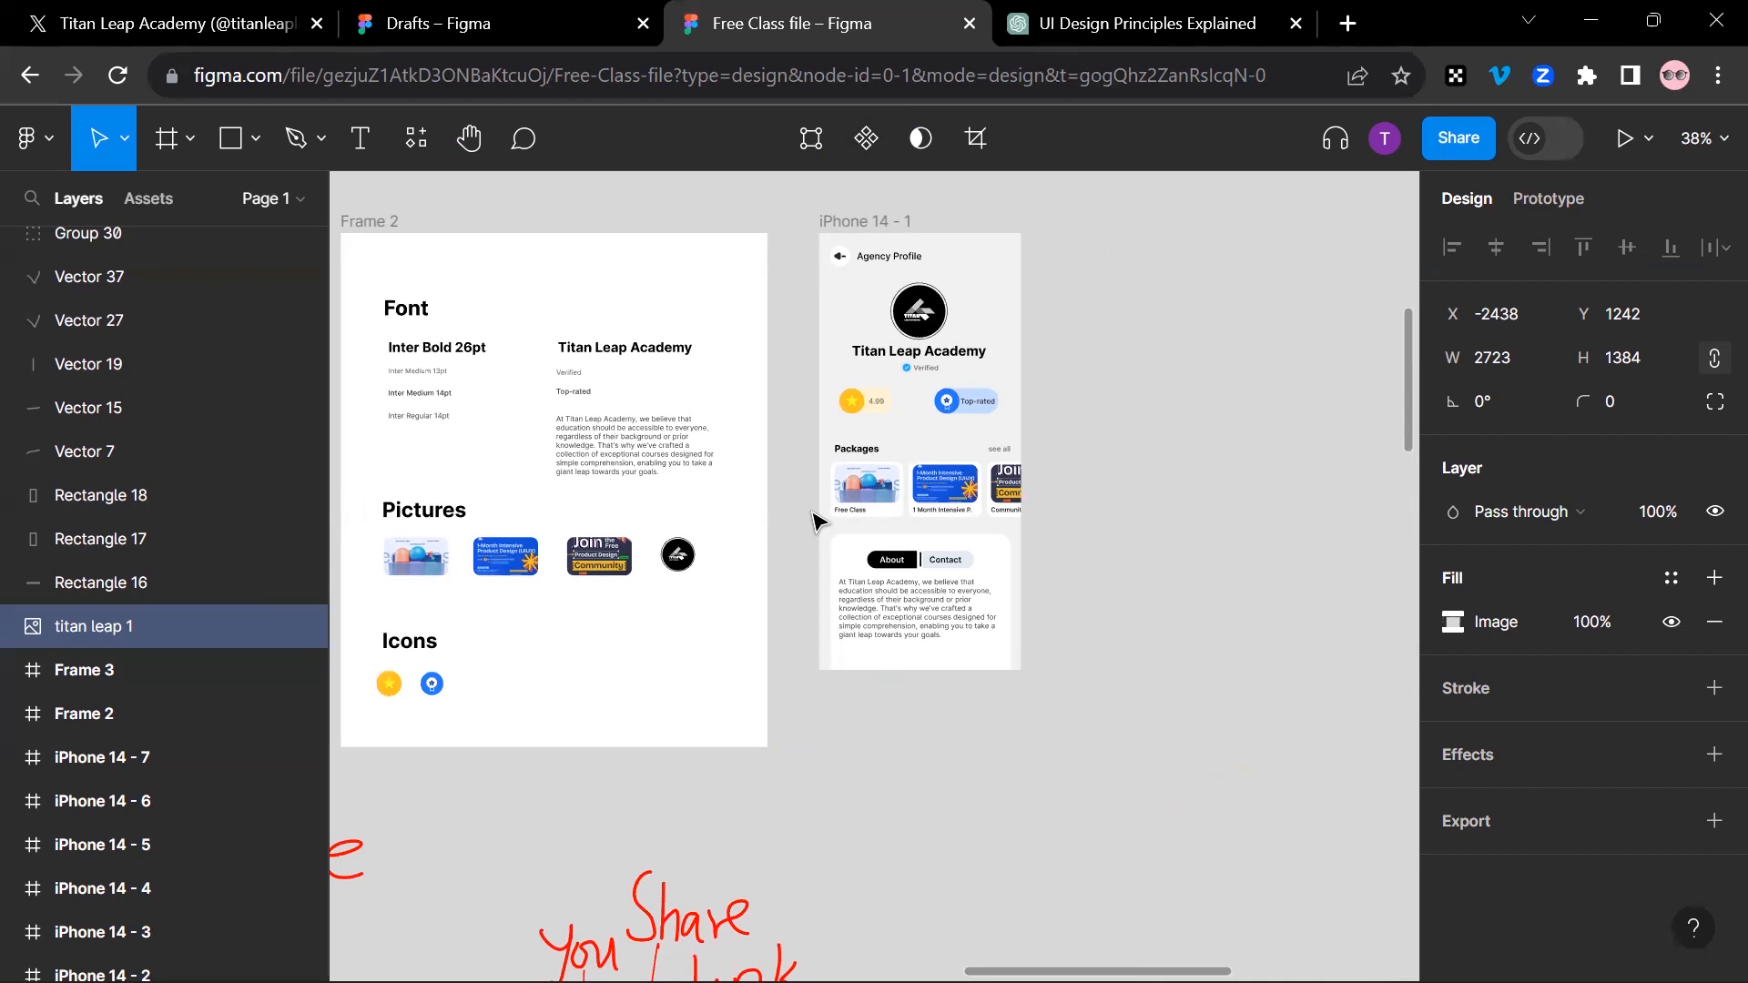
mouse_move(901, 982)
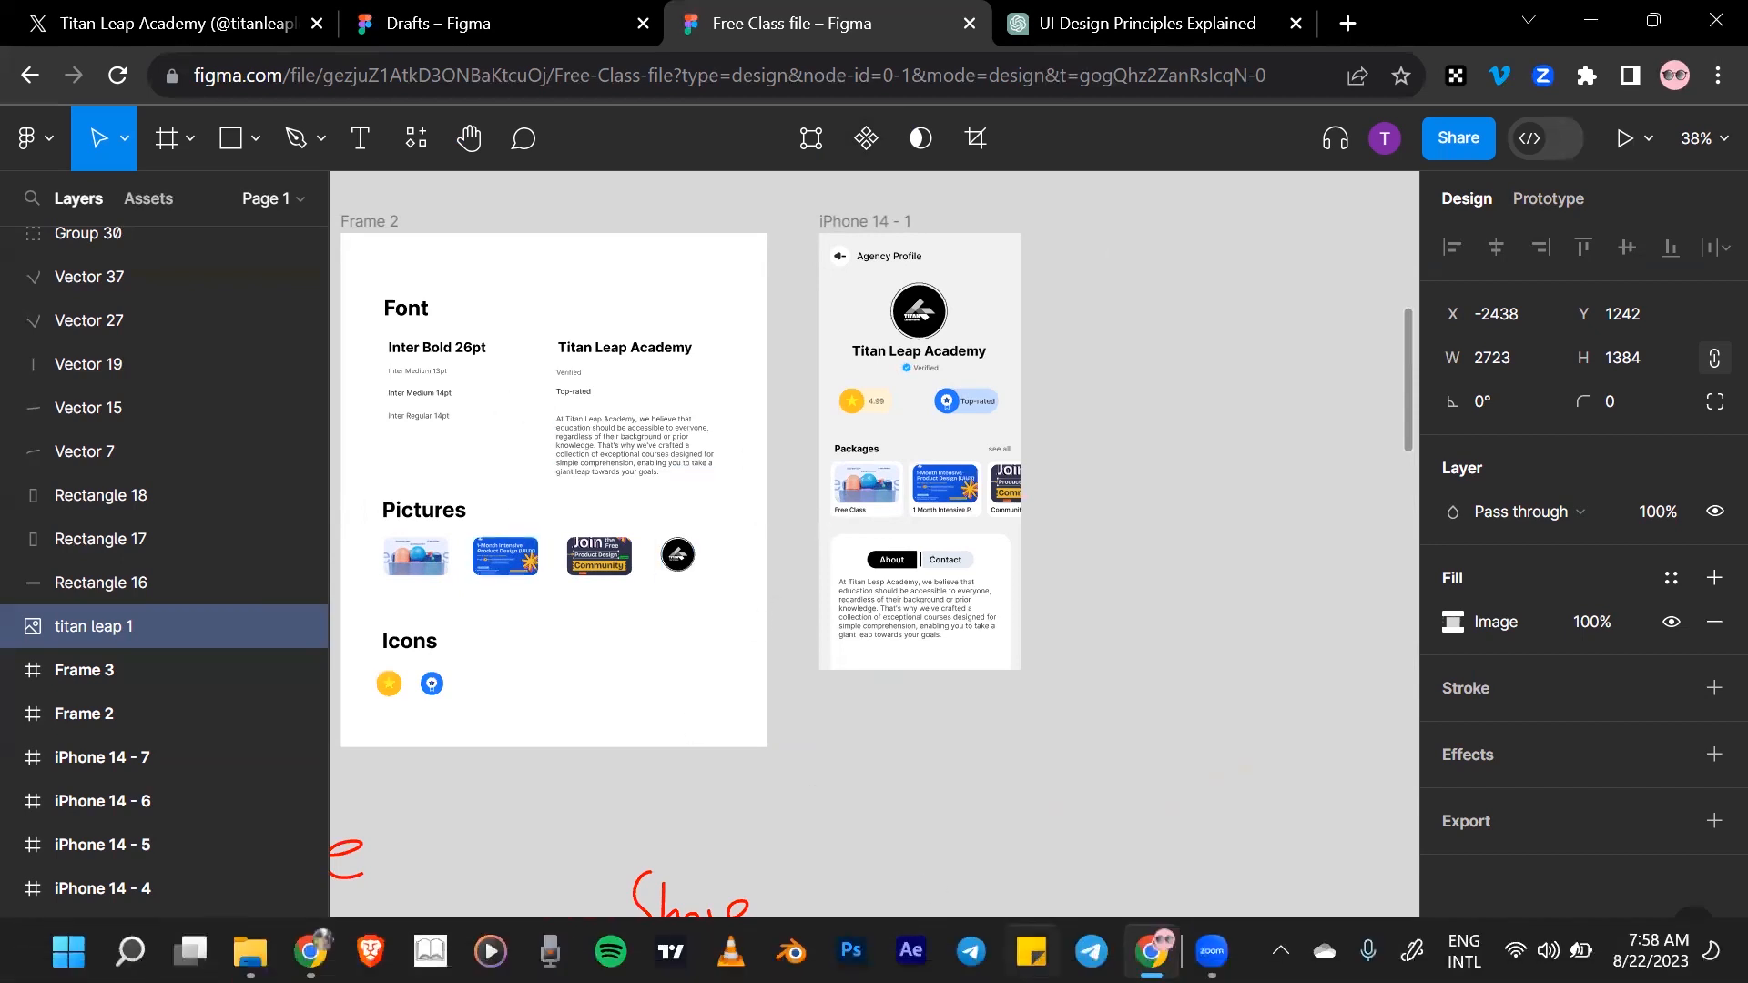
scroll(800, 916, "left", 8)
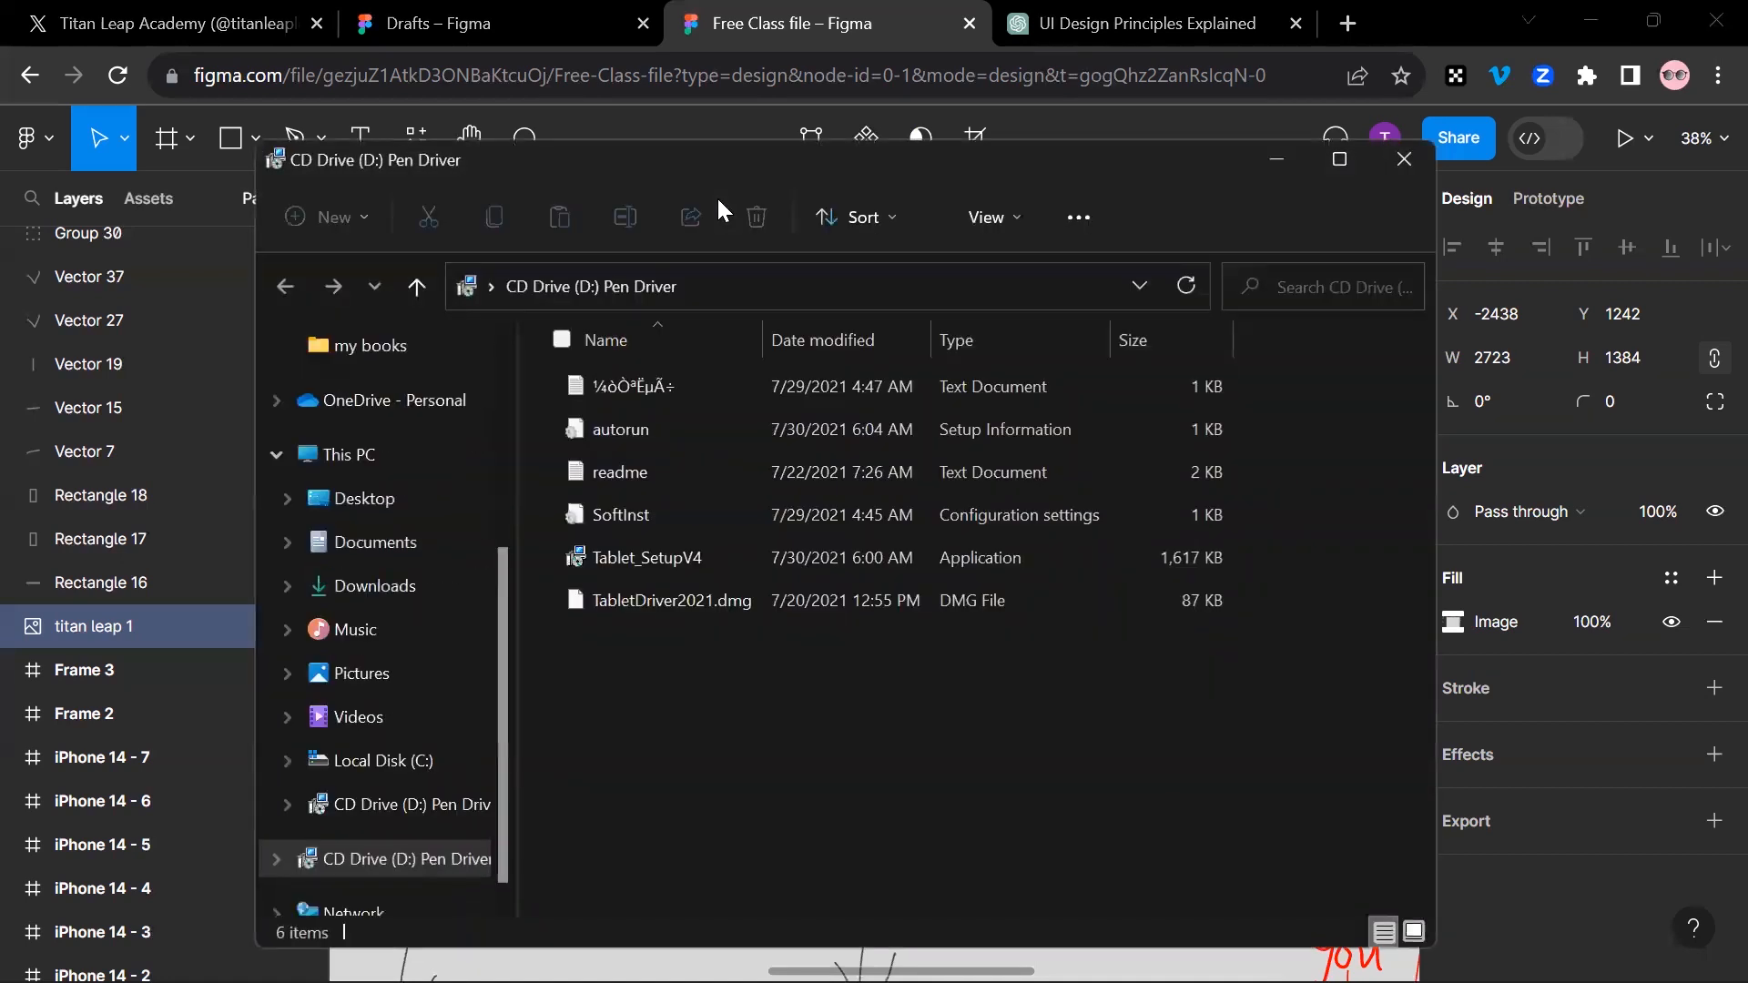
left_click(1280, 159)
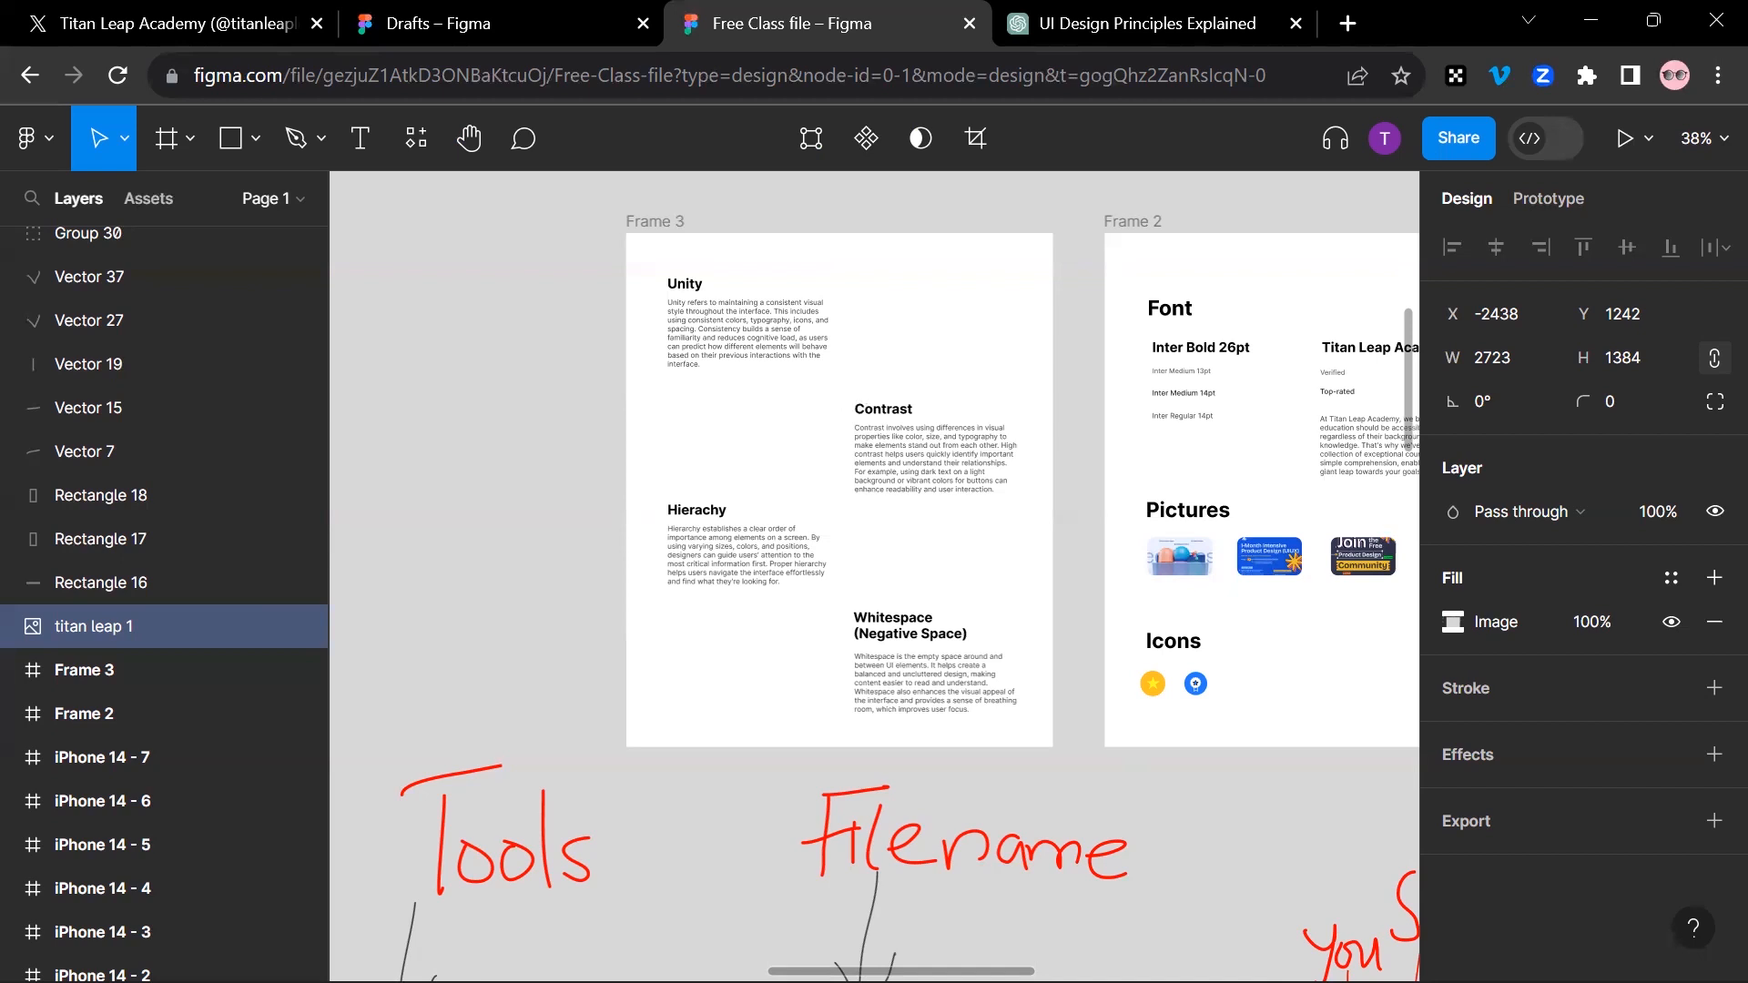
Step: Select the Unity heading with its paragraph in Frame 3 and move them slightly lower, to about X 97
left_click(851, 401)
left_click_drag(597, 262, 851, 401)
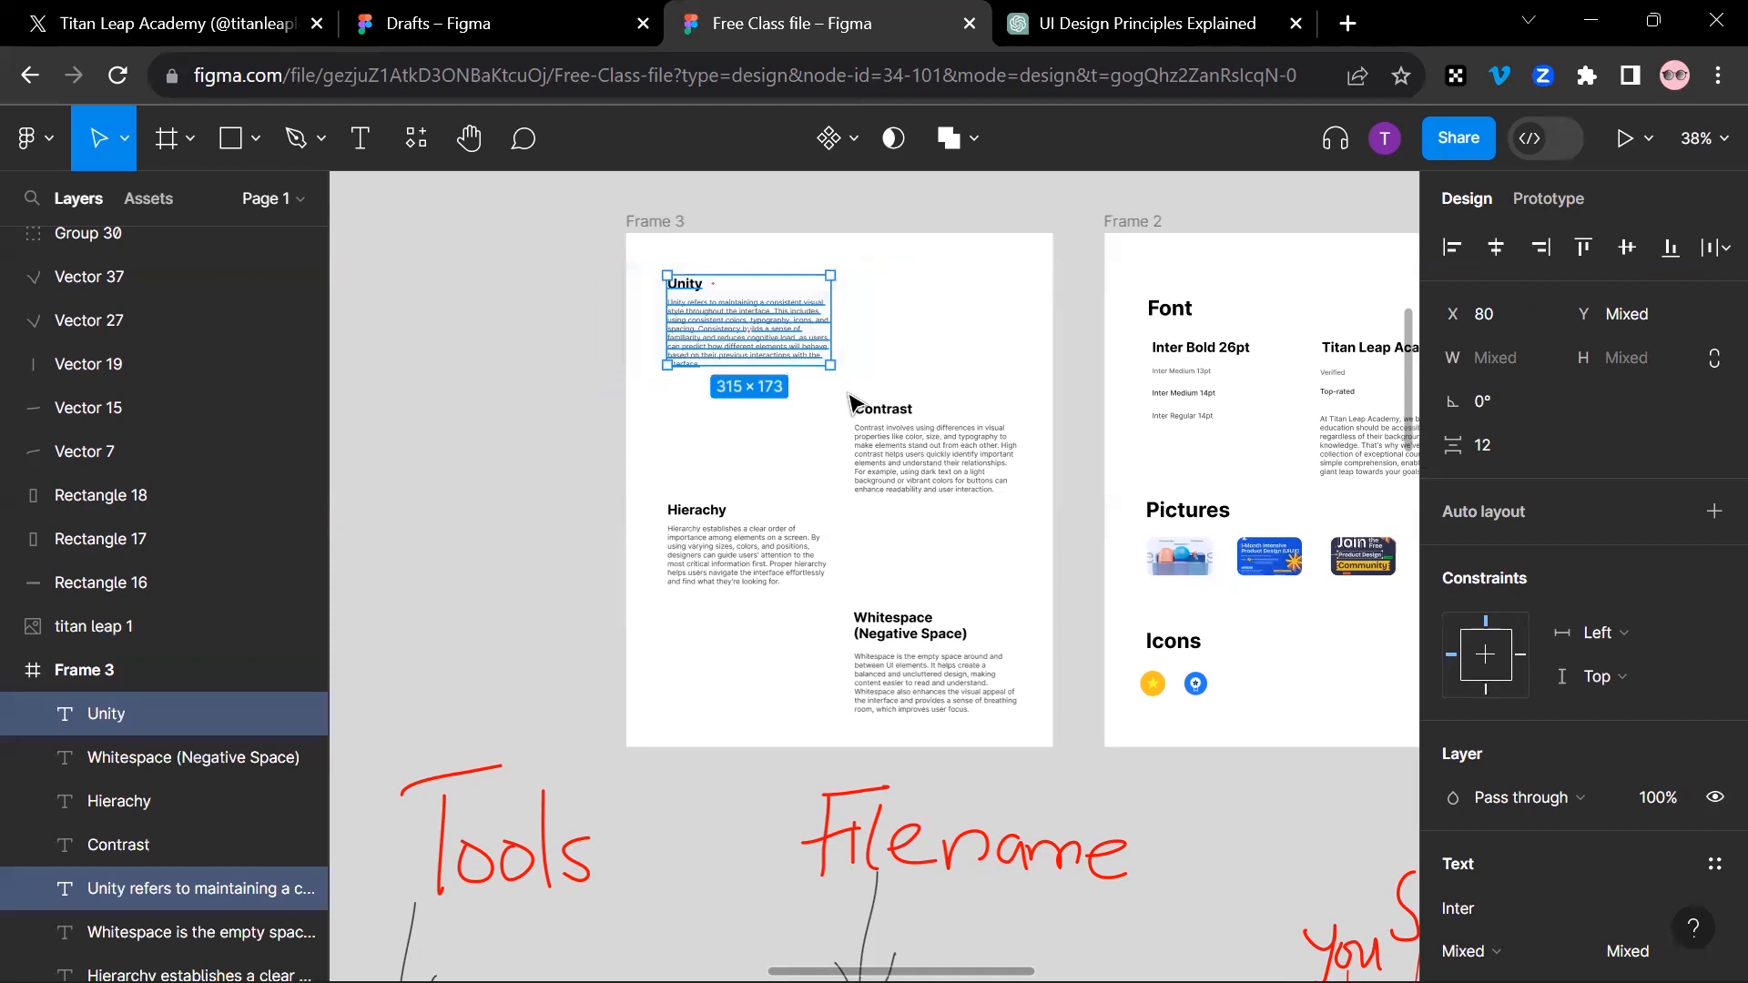
left_click_drag(772, 339, 848, 394)
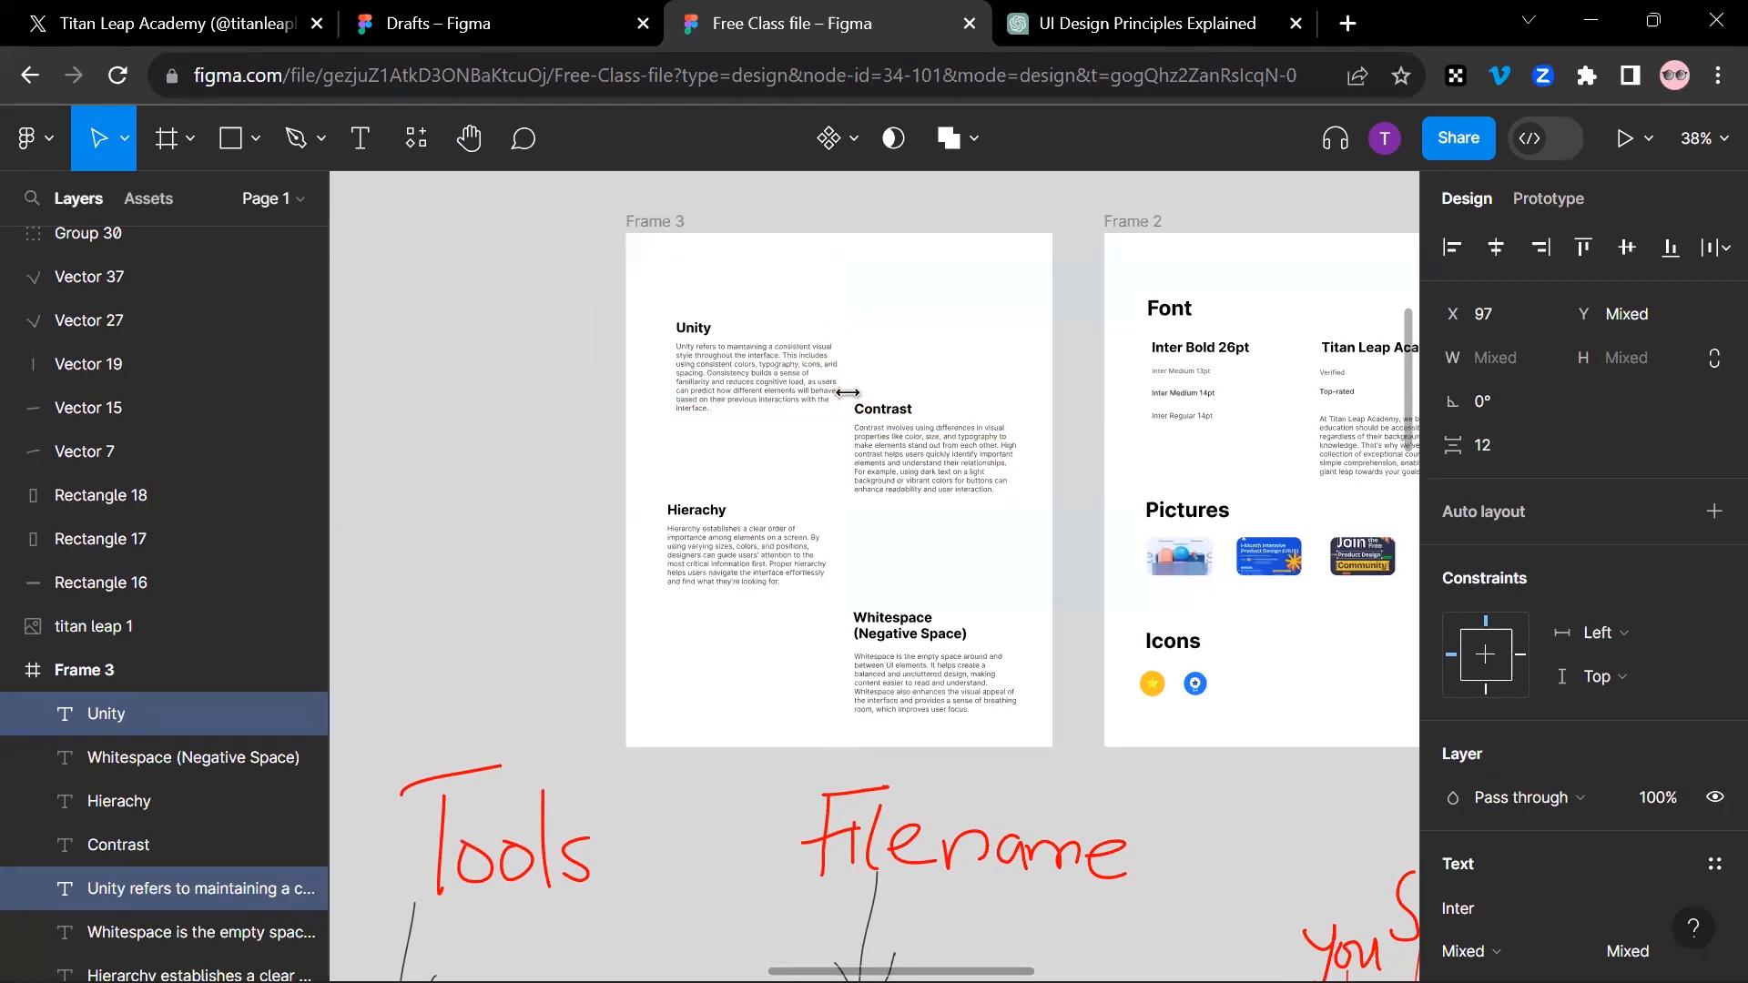